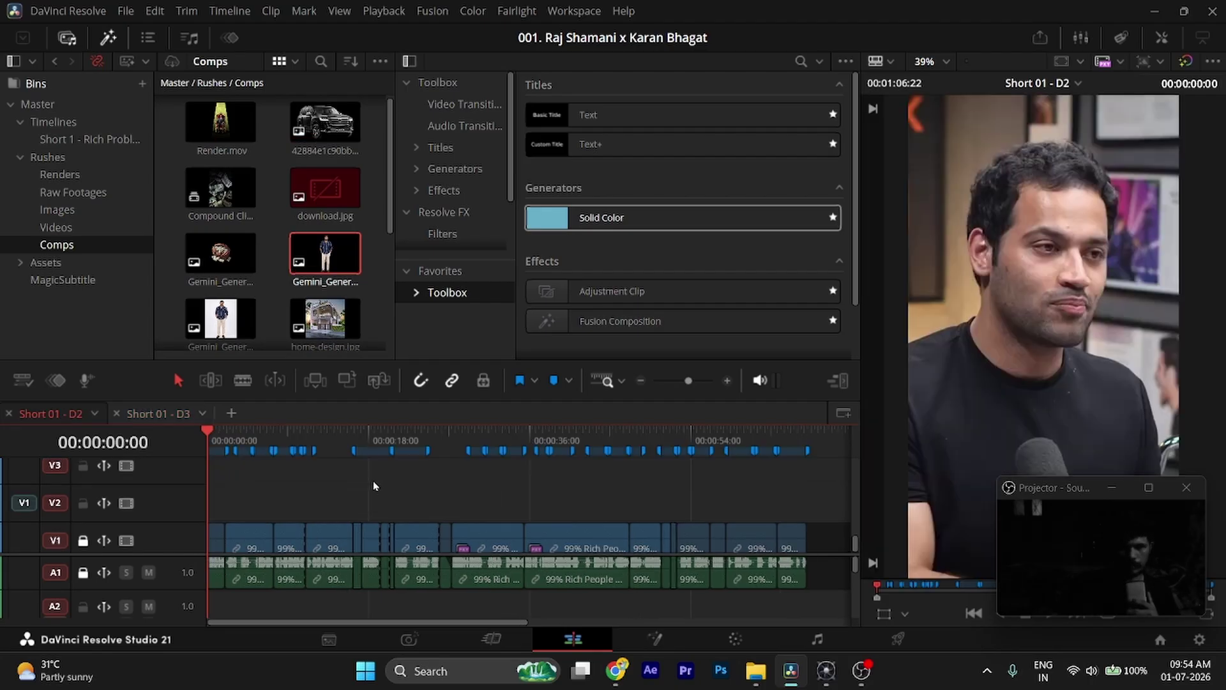
- Save the project and play the opening seconds of the Short 01 - D2 timeline
scroll(374, 486, "down", 1)
key("ctrl+s")
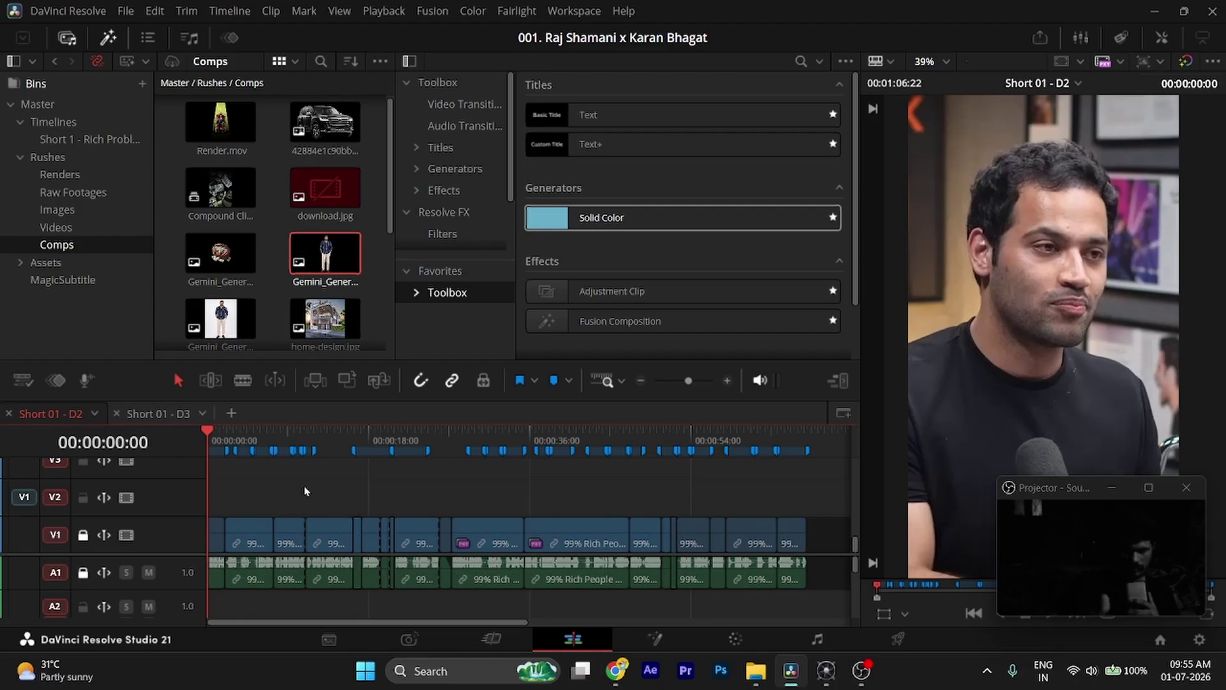
key("space")
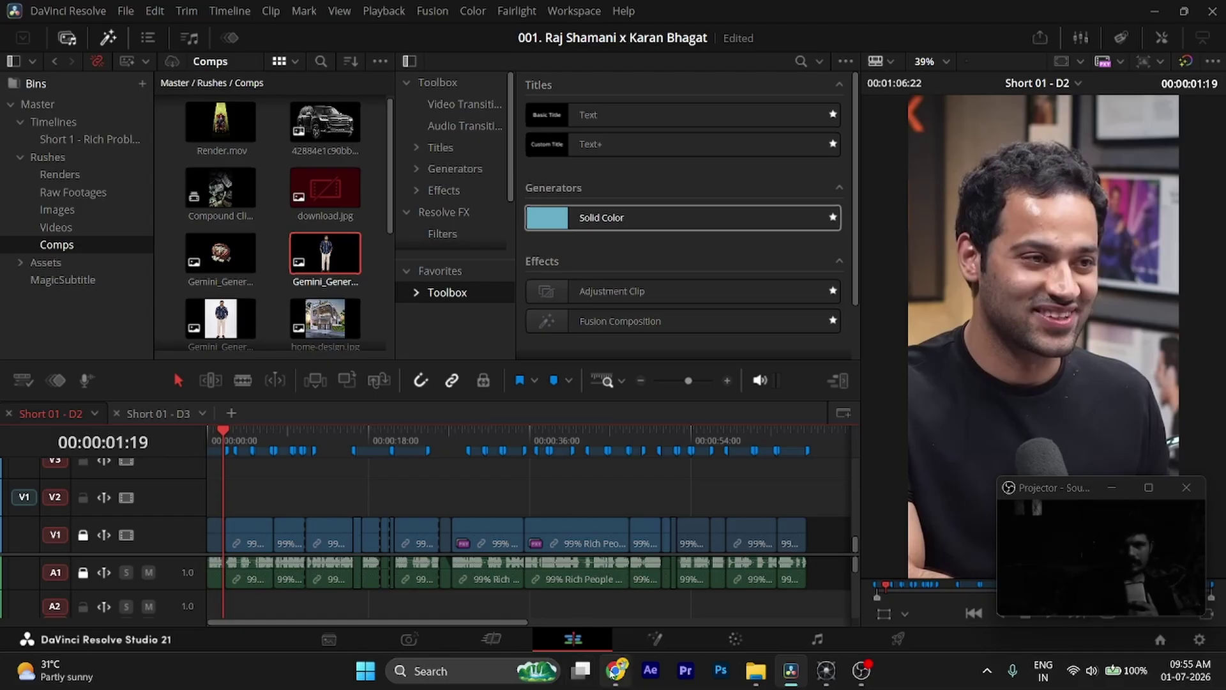
- Switch to the Canva moodboard in Chrome and look through its pages, finishing on page 1, "Boarn Rich"
left_click(615, 670)
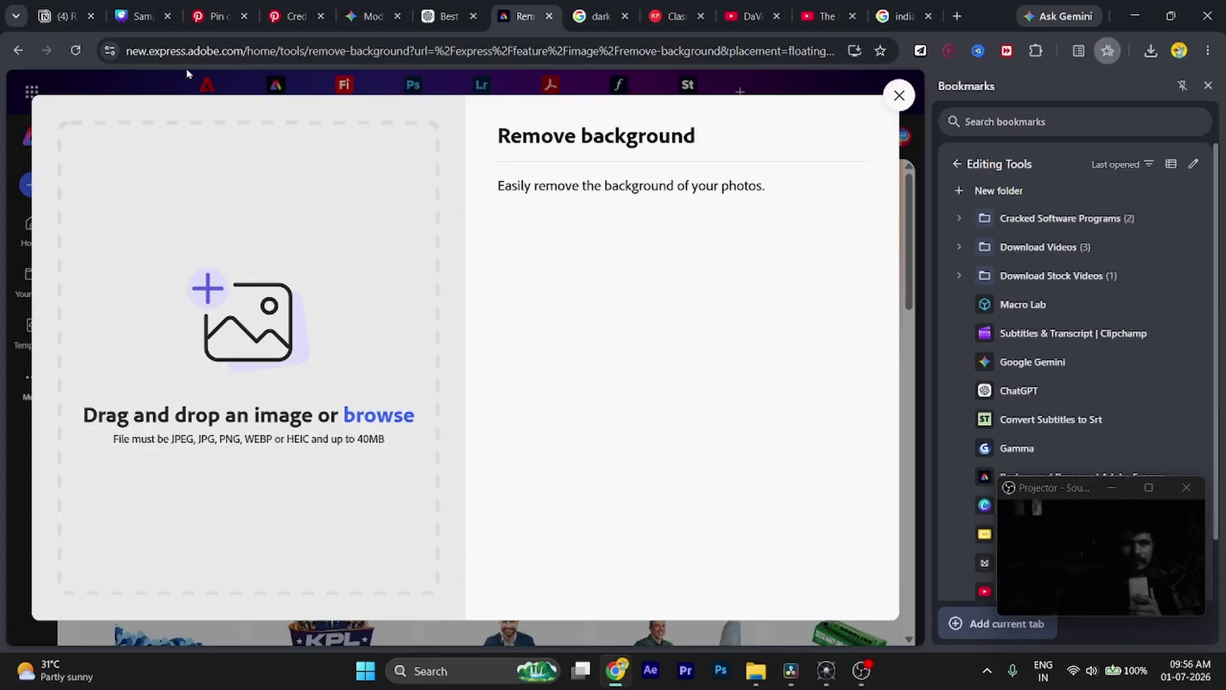
left_click(141, 16)
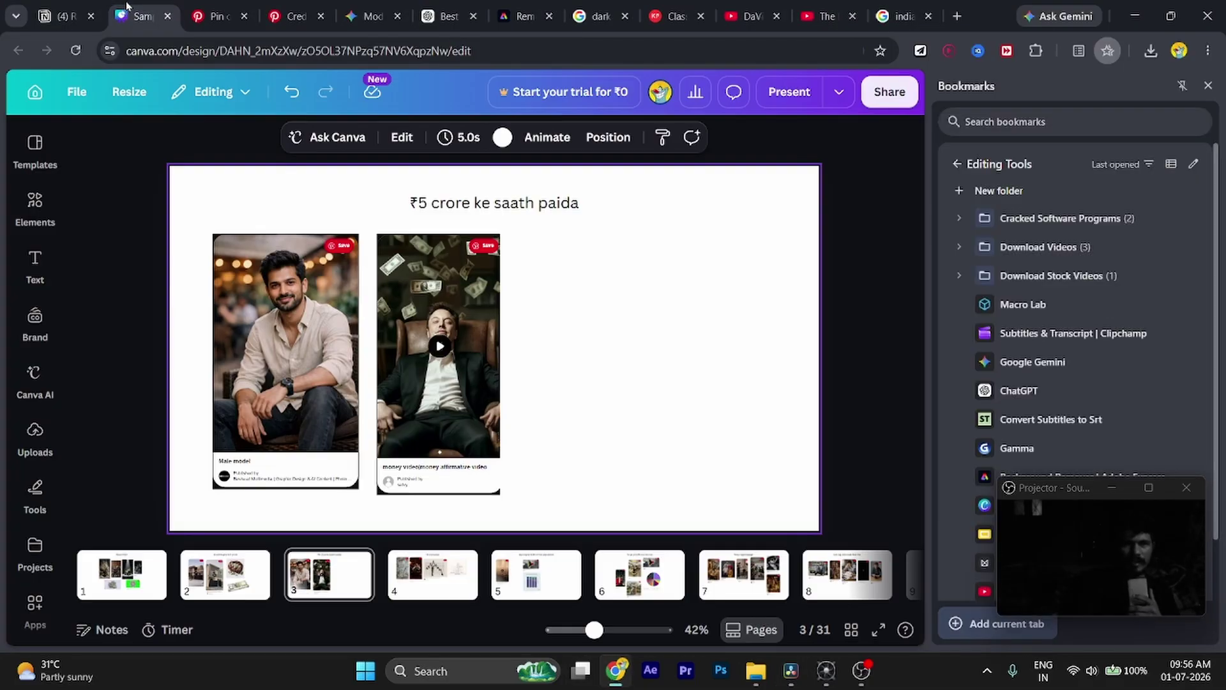
left_click(133, 242)
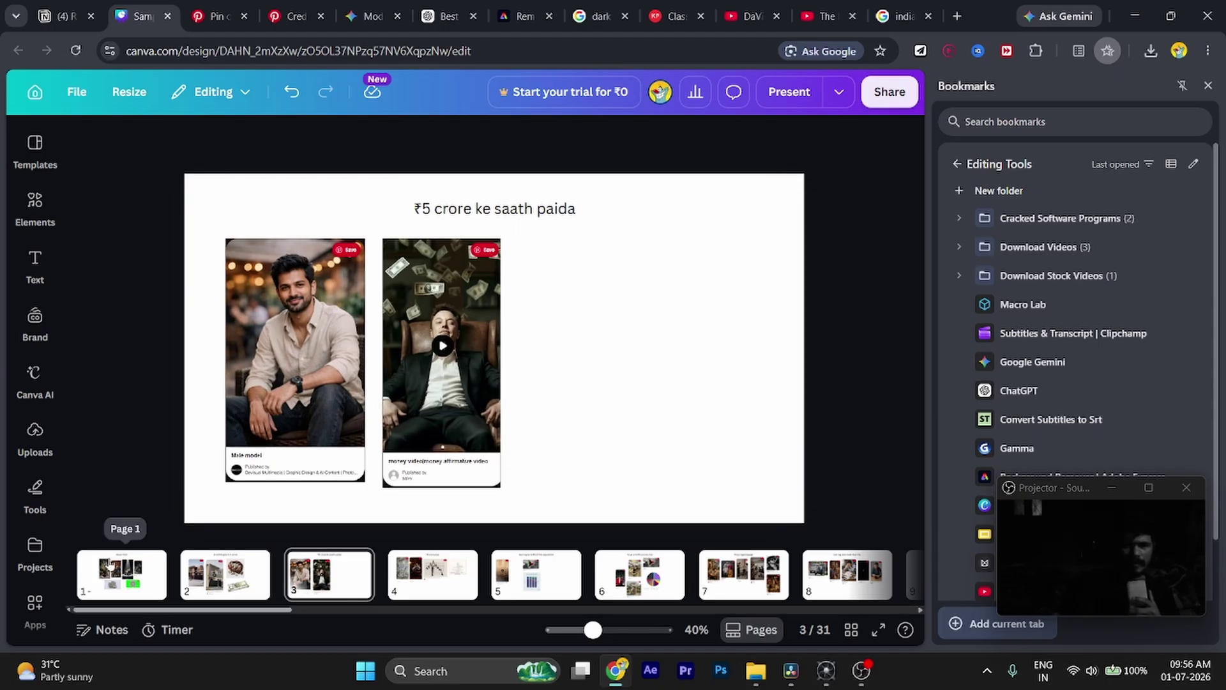
left_click(111, 563)
left_click(620, 573)
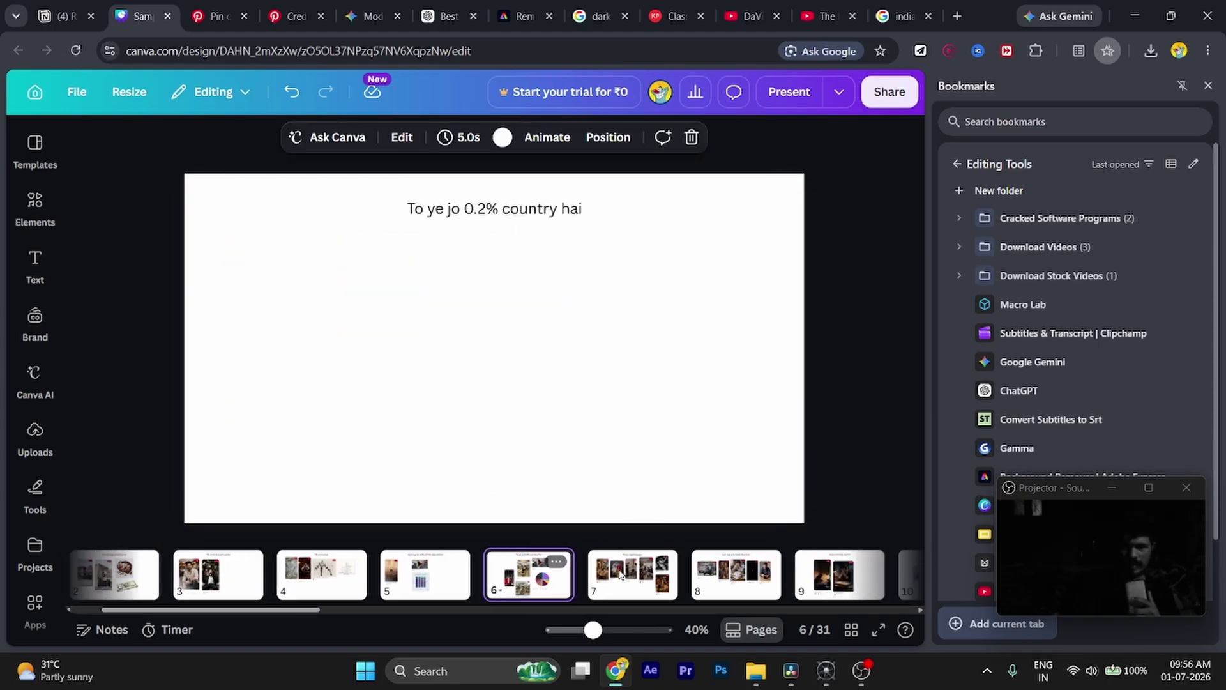
scroll(619, 573, "down", 10)
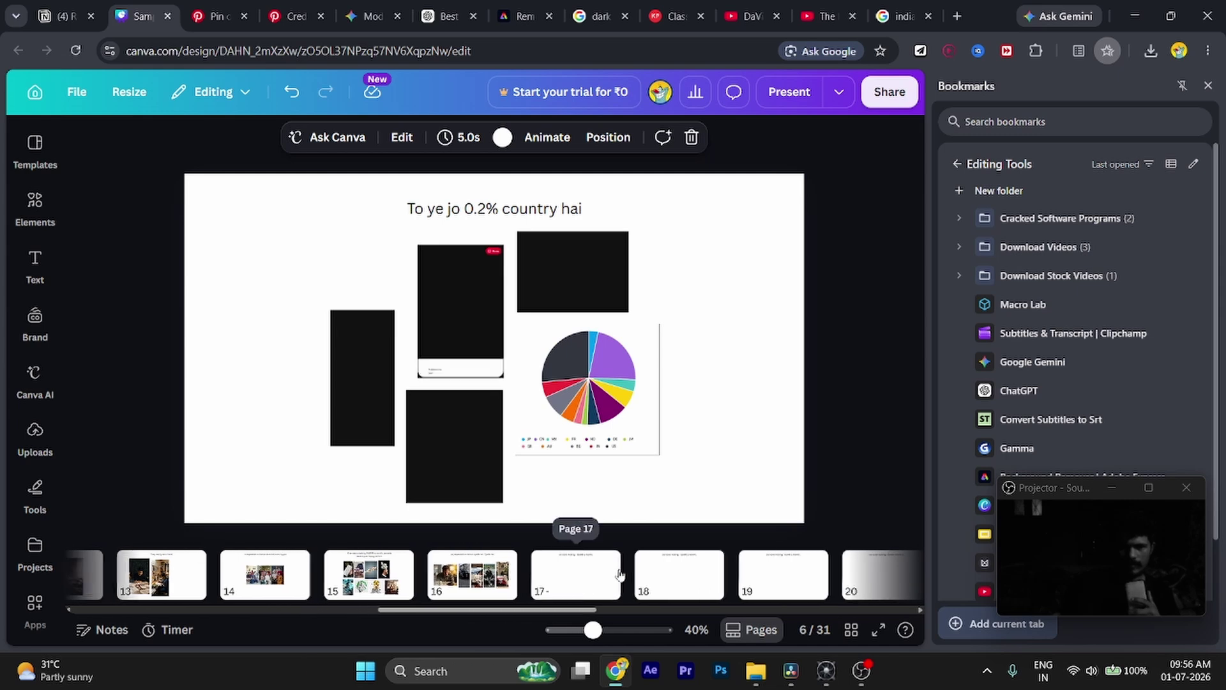
scroll(619, 573, "up", 8)
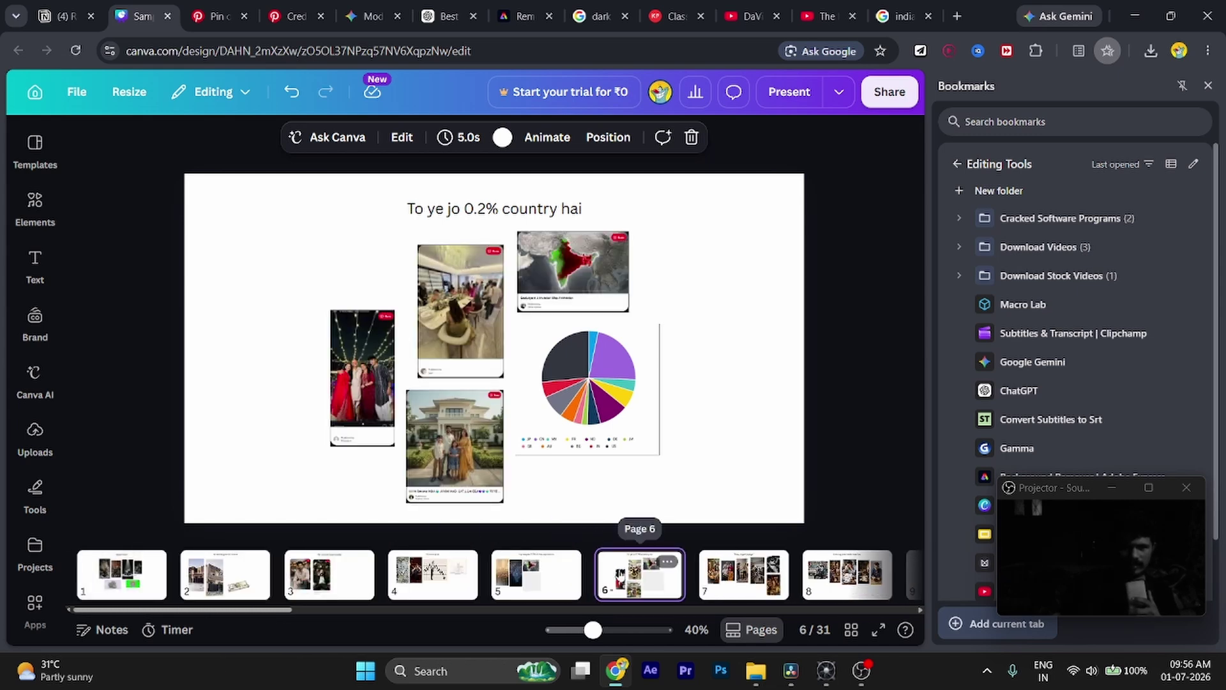
scroll(619, 573, "up", 3)
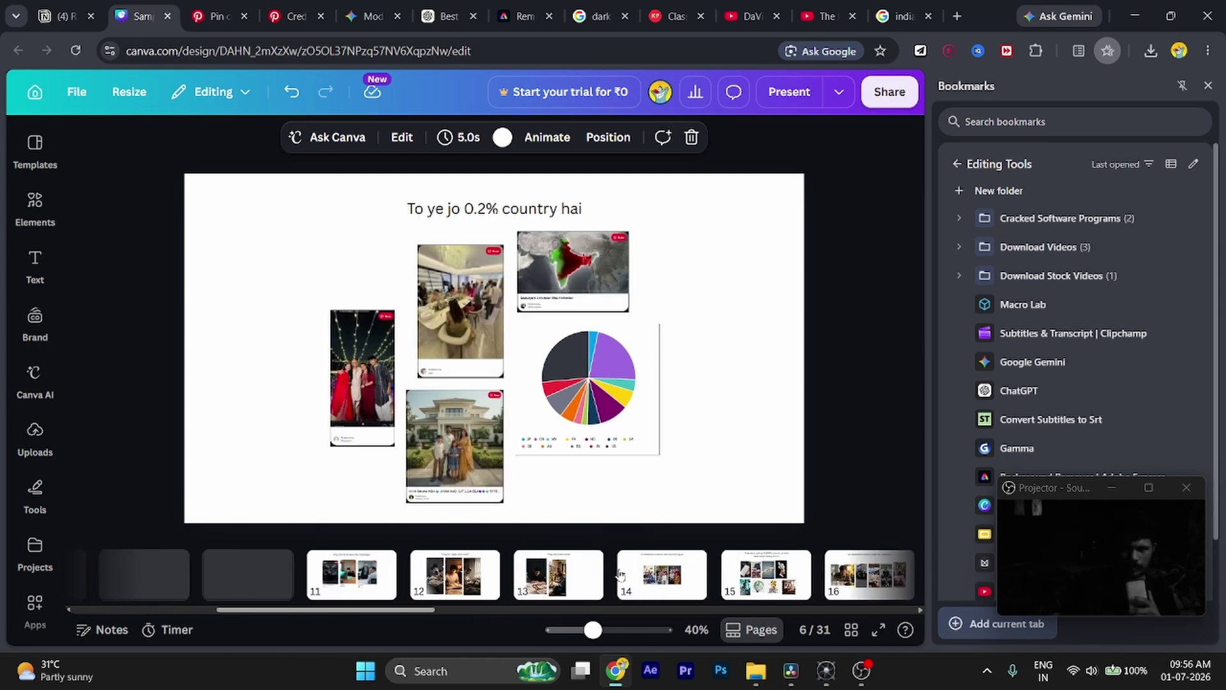
scroll(619, 572, "up", 3)
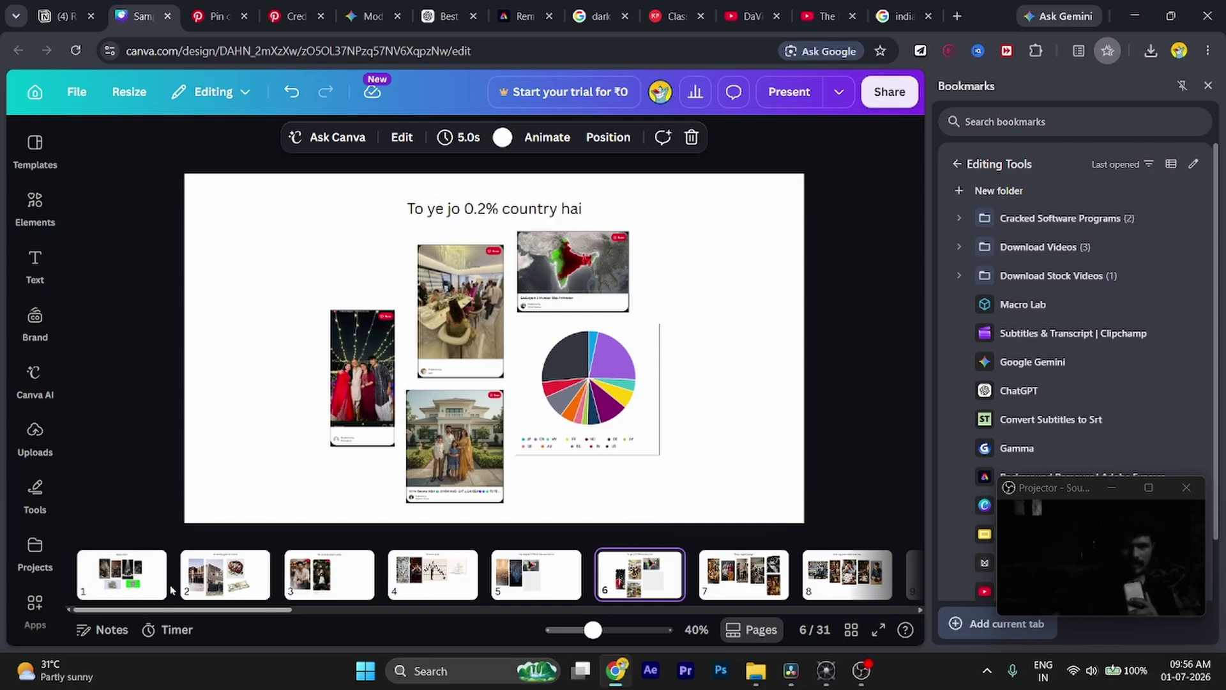
left_click(155, 588)
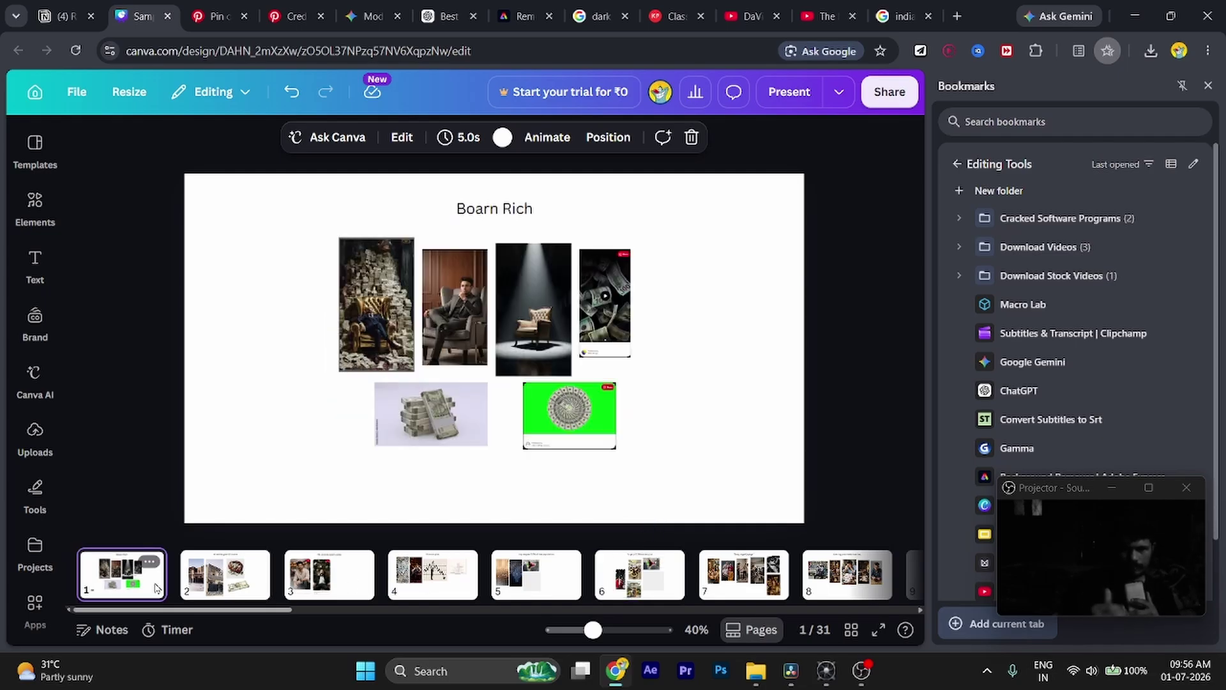
- Check the project's Images folder and the "Boarn Rich" reference page, returning to DaVinci Resolve
left_click(756, 671)
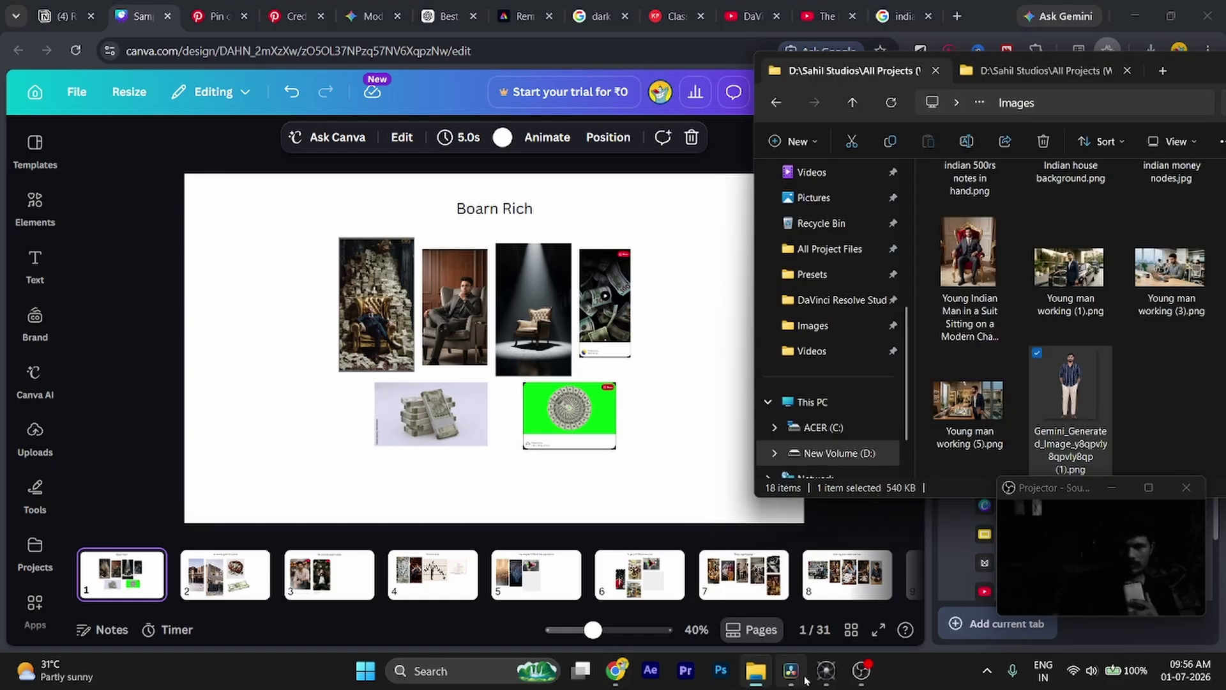
left_click(802, 678)
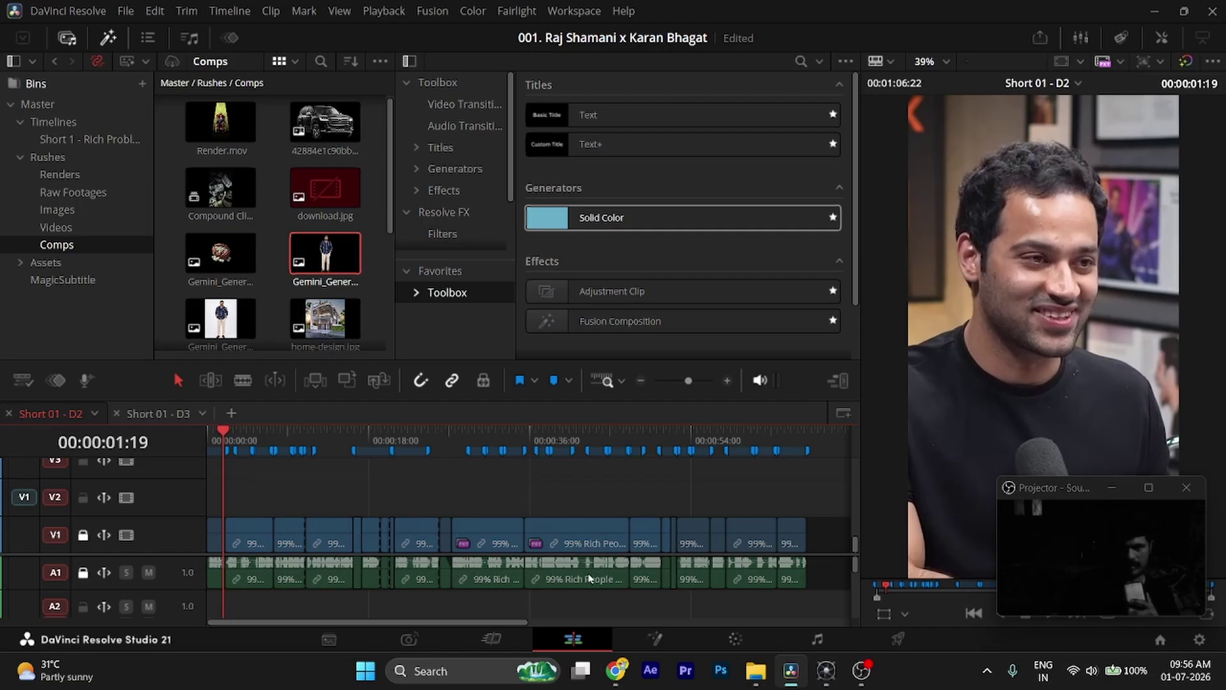
left_click(617, 671)
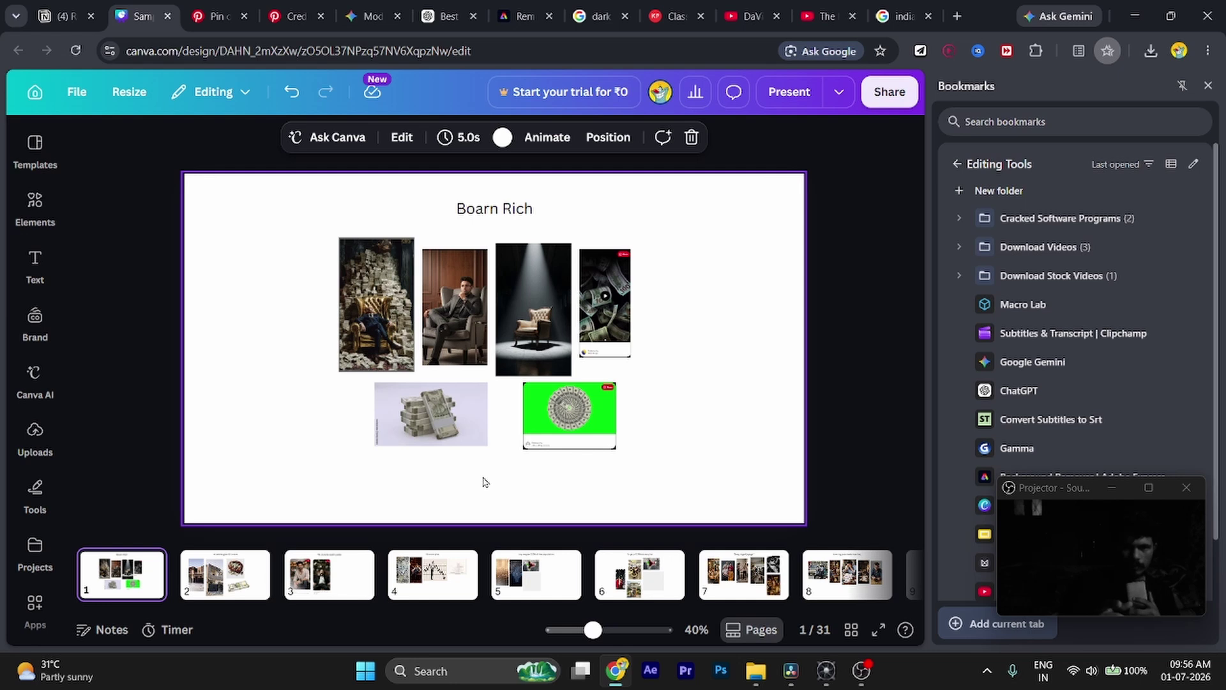
left_click(790, 677)
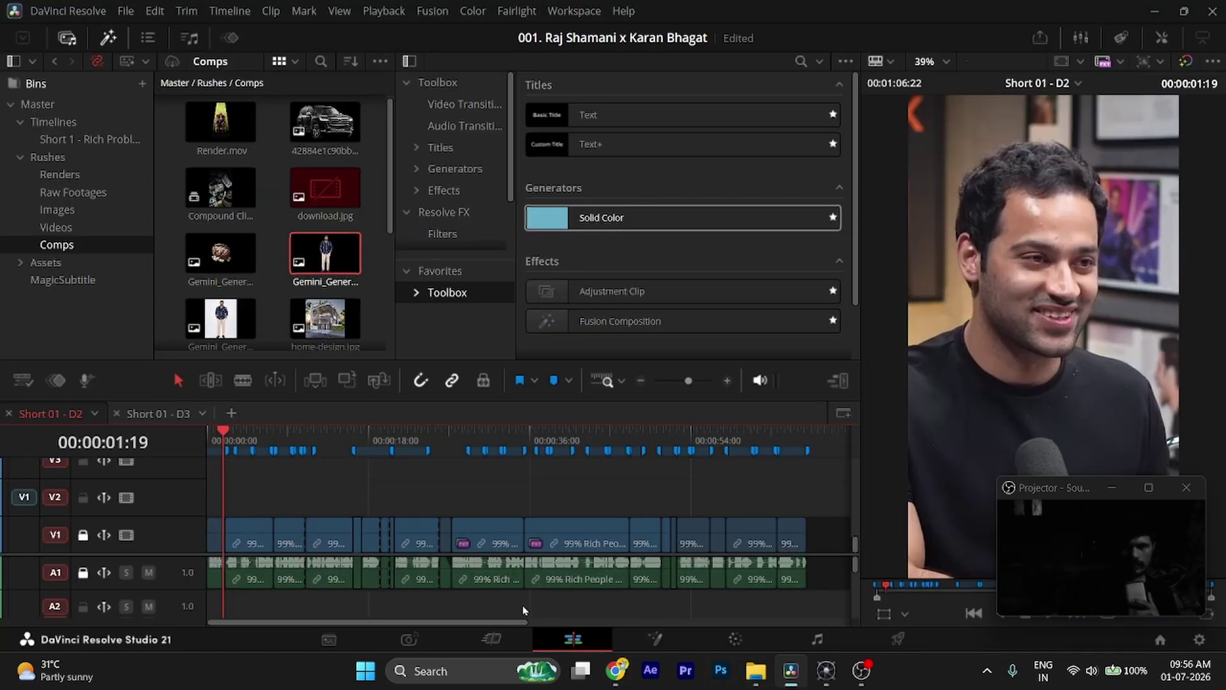
- Open the Short 01 - D3 timeline, enlarge its opening clips, and save the project
scroll(261, 501, "up", 2)
scroll(261, 501, "down", 2)
left_click(178, 414)
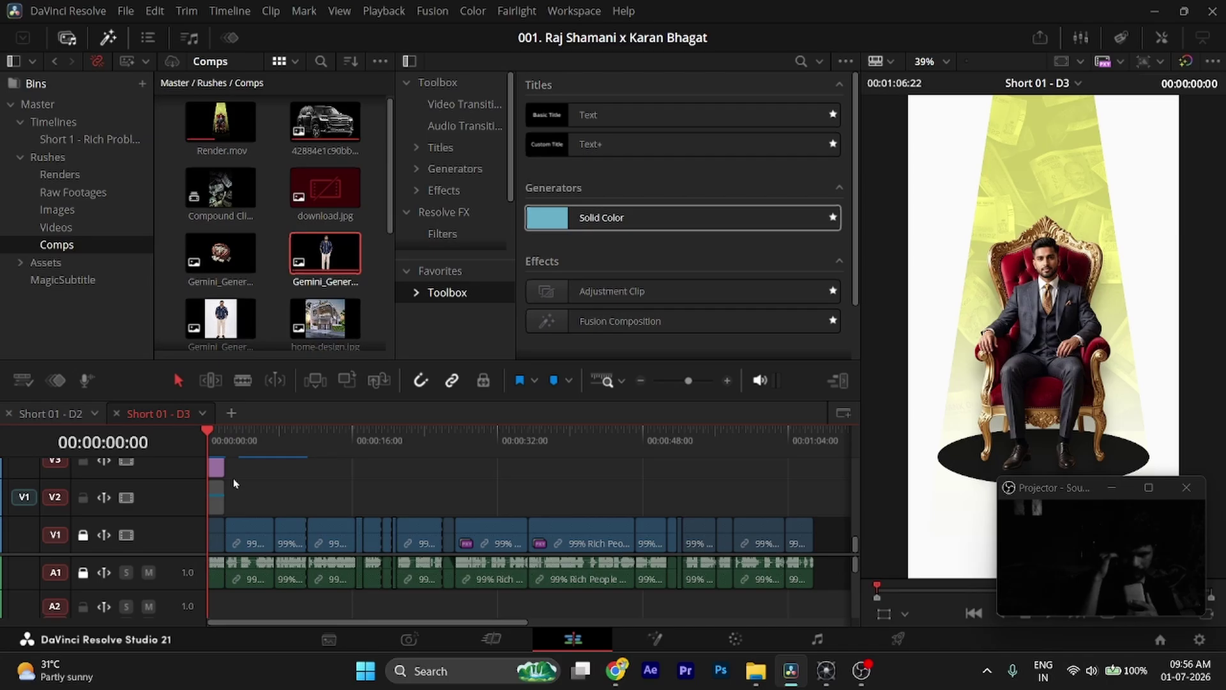
key("ctrl+equal")
key("ctrl+equal")
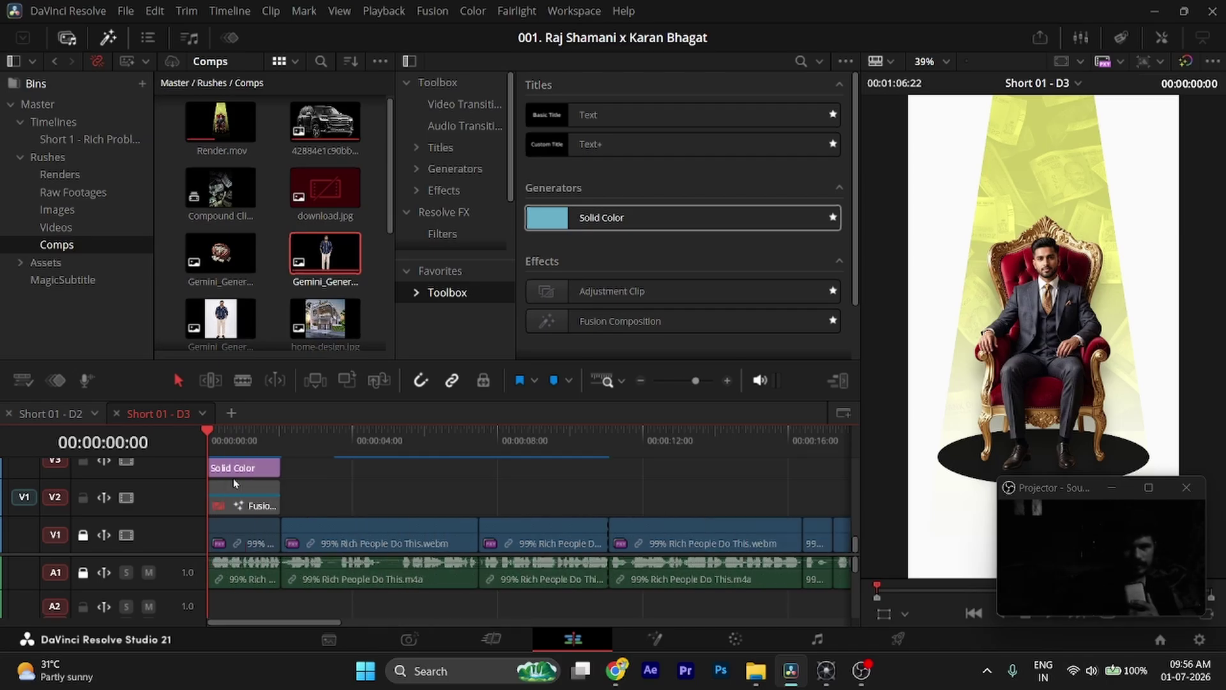
key("ctrl+s")
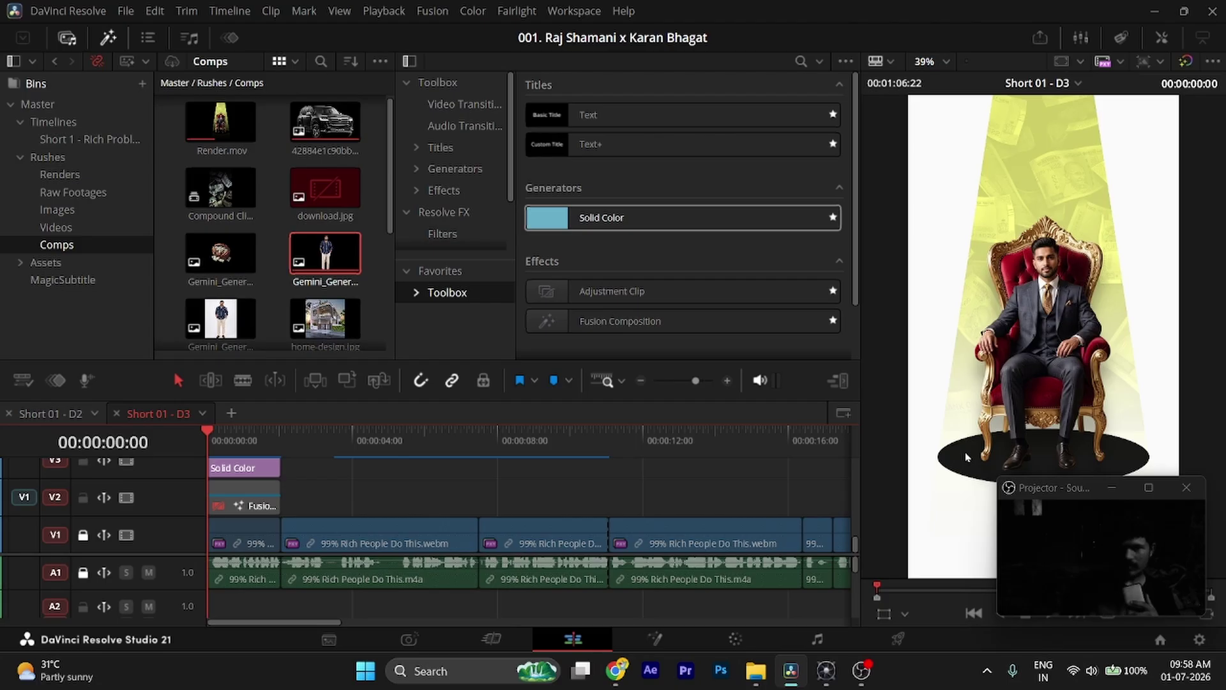
- Open the first Fusion Composition clip on V2 in the Fusion page and examine its full node tree
left_click(266, 513)
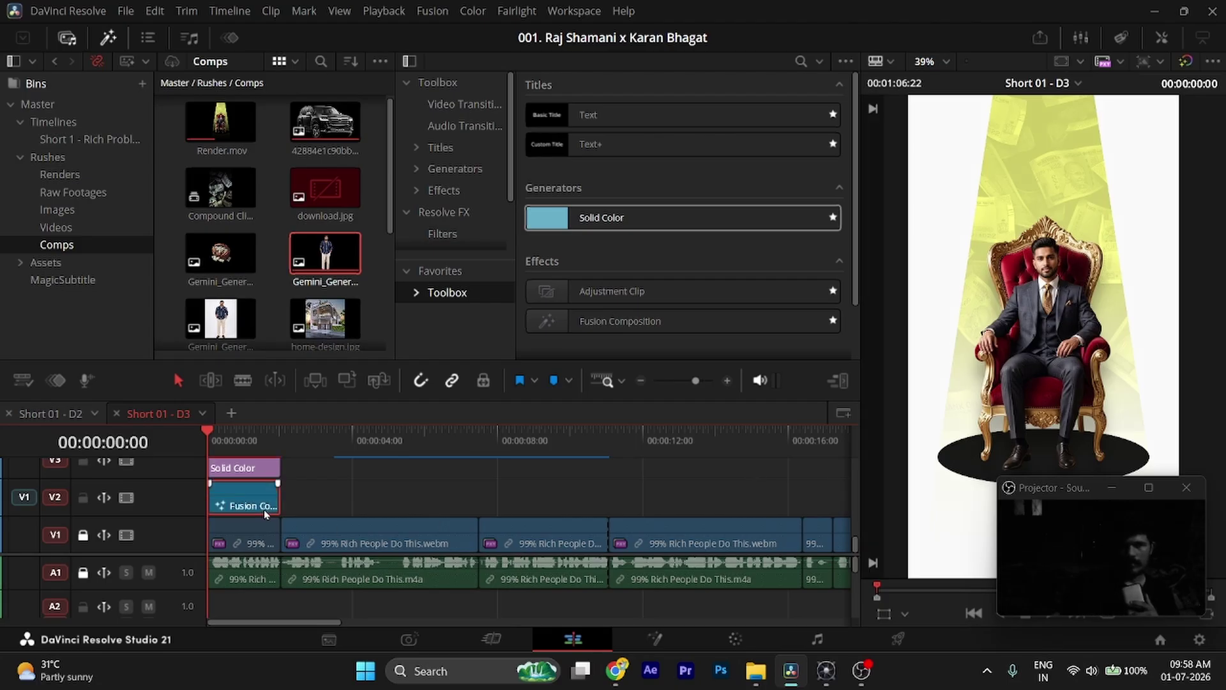
scroll(264, 511, "up", 3)
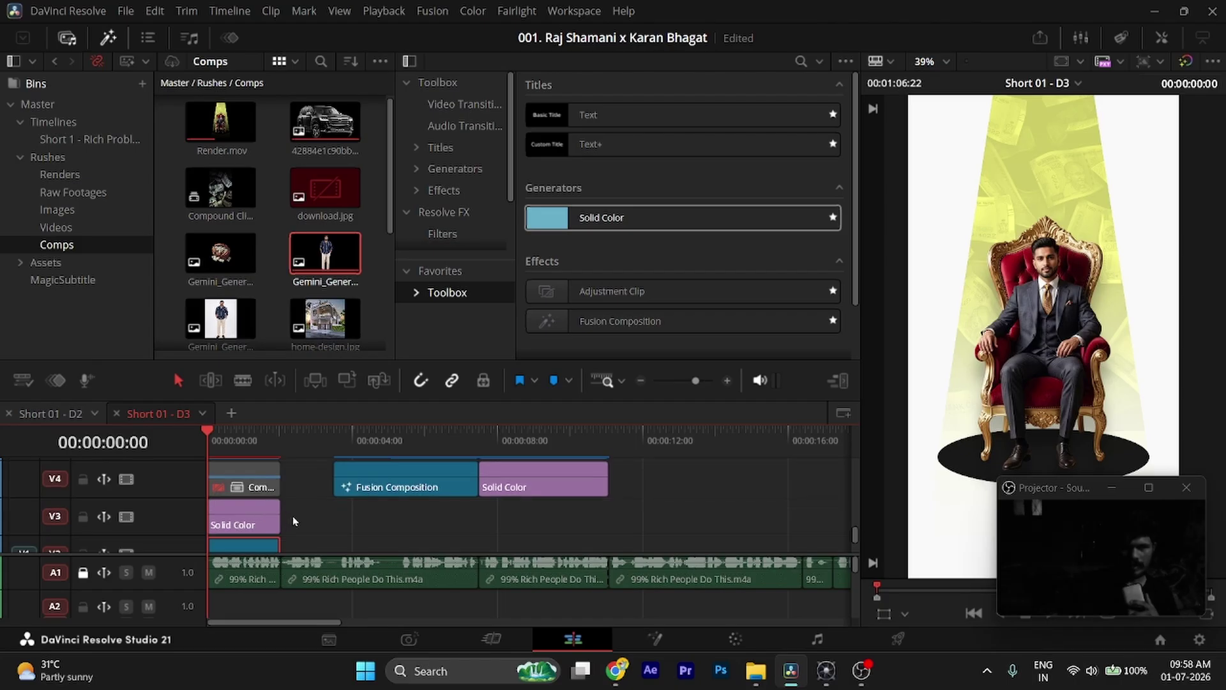
scroll(249, 508, "down", 3)
double_click(254, 509)
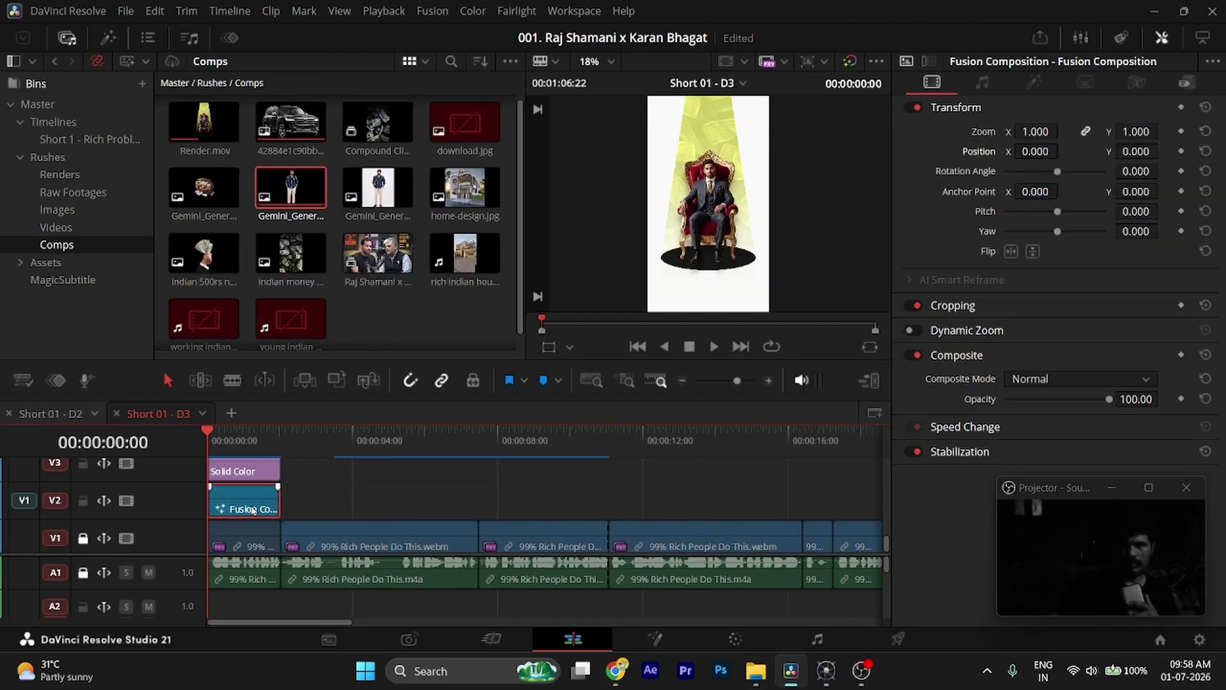
scroll(255, 508, "up", 3)
scroll(265, 505, "down", 3)
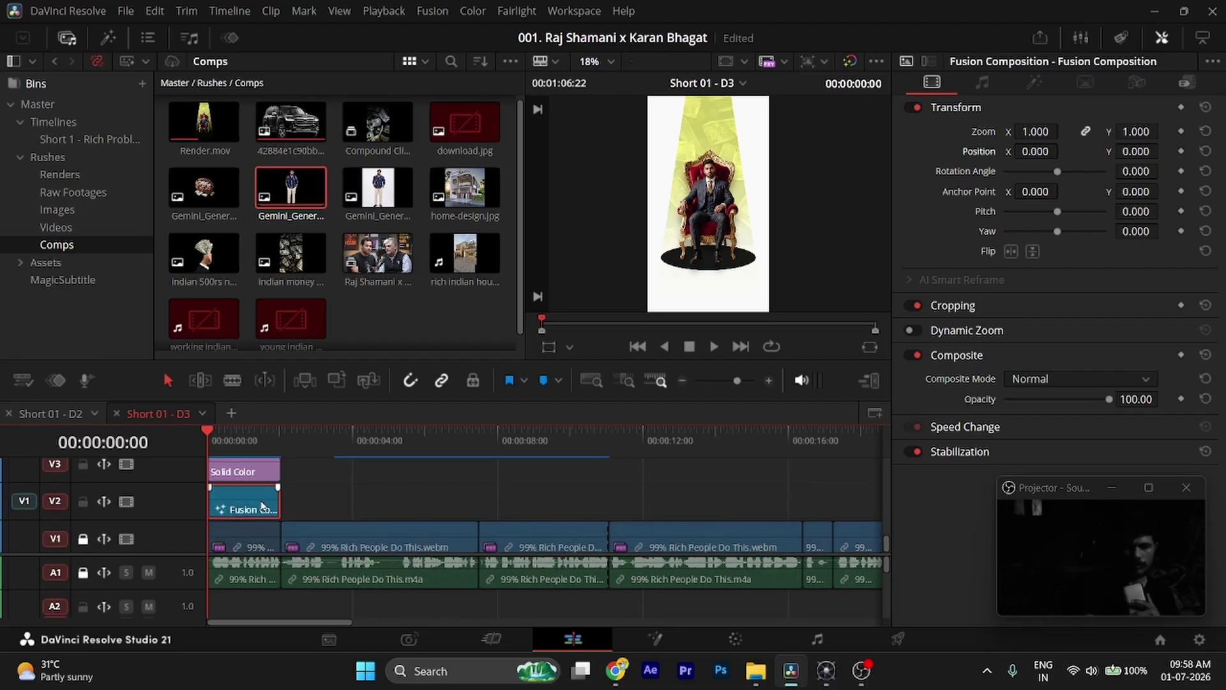
key("shift+5")
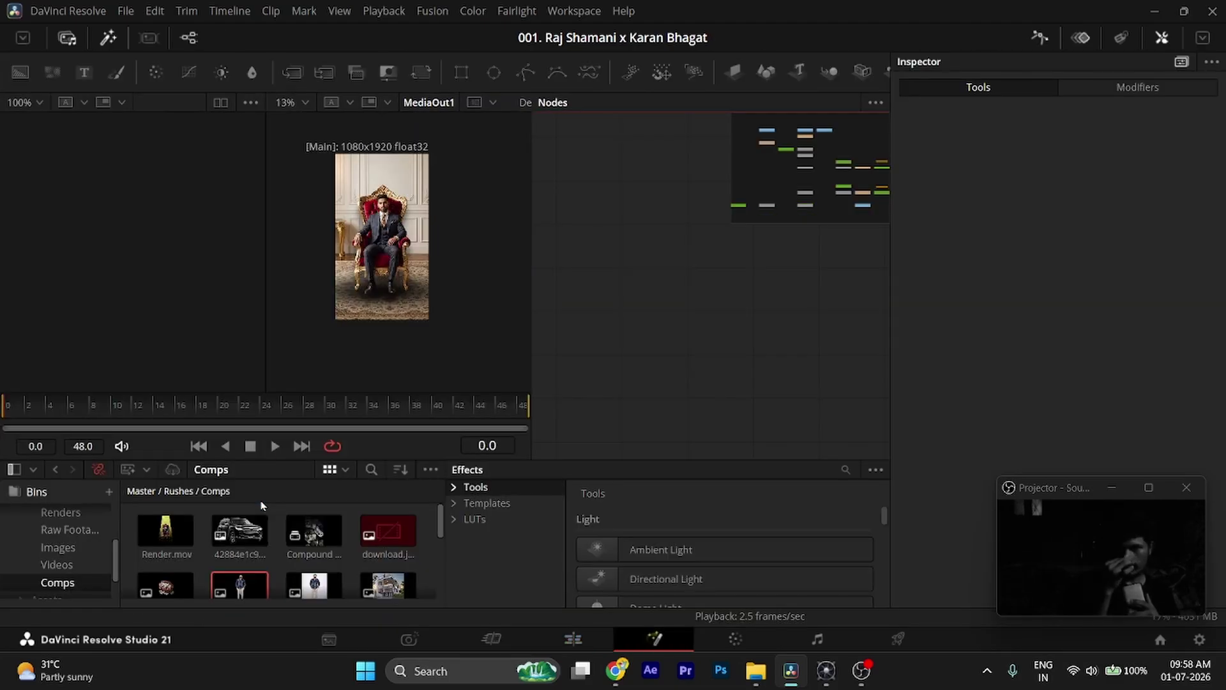
scroll(365, 215, "up", 2)
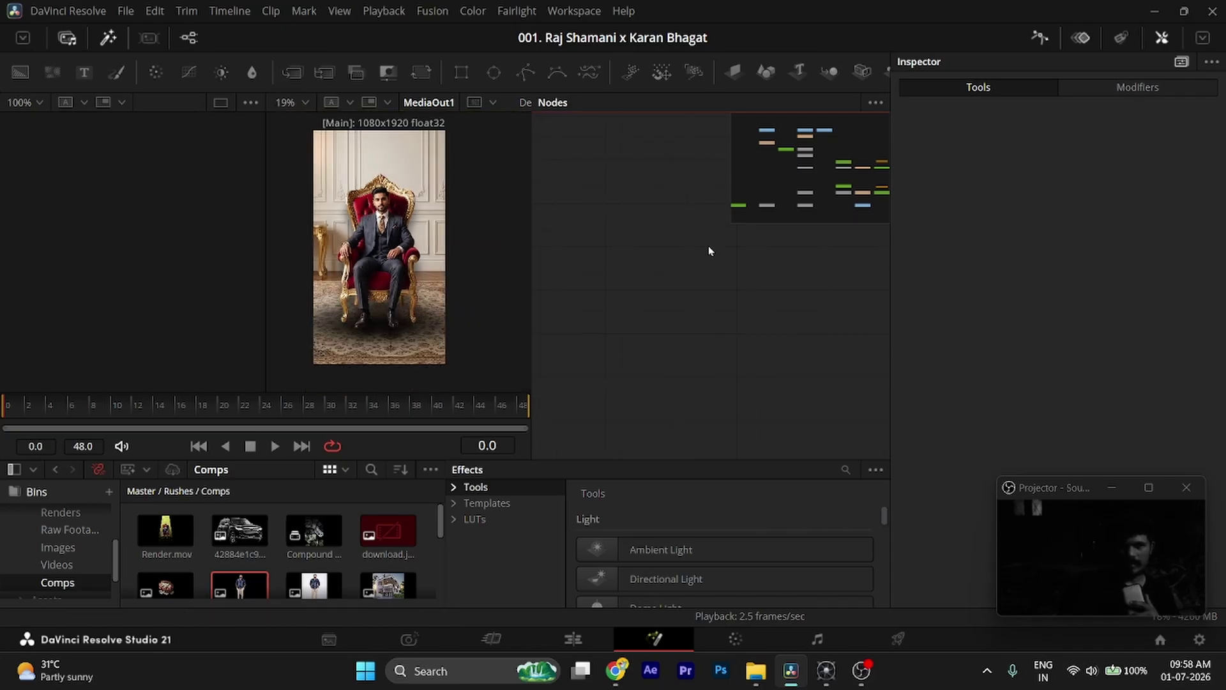
scroll(665, 294, "down", 3)
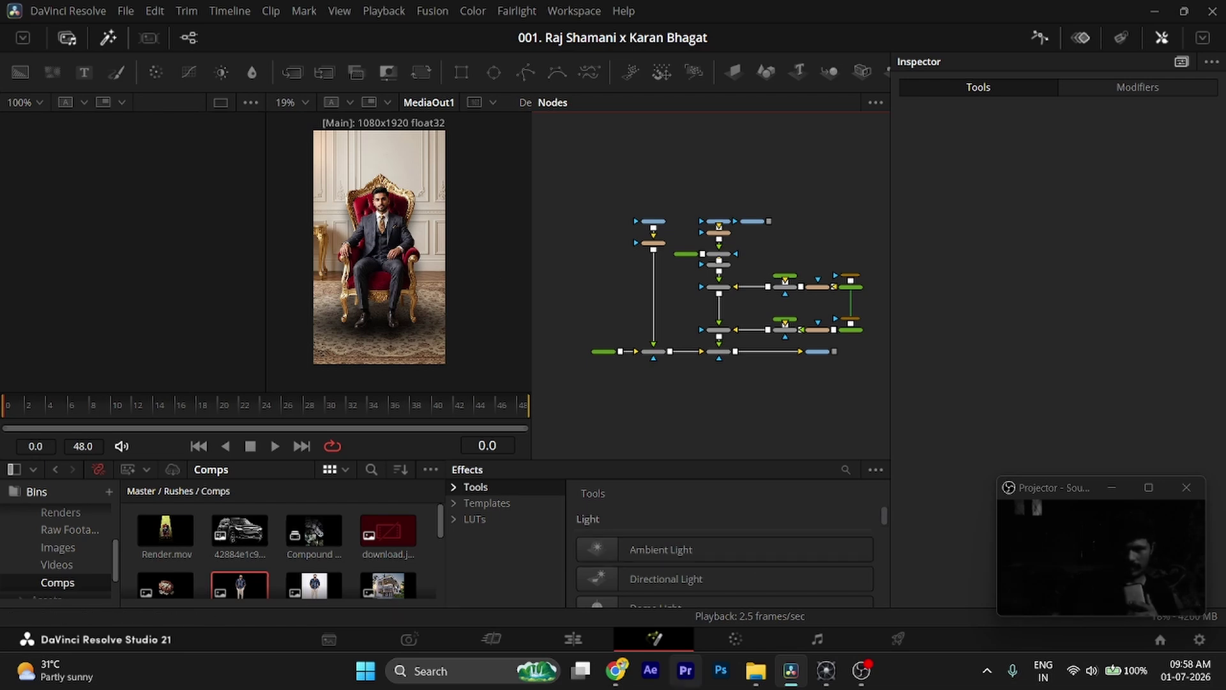
- Compare the seated-man composition with Canva's "Boarn Rich" reference images, returning to the Short 01 - D3 timeline in DaVinci Resolve
left_click(613, 670)
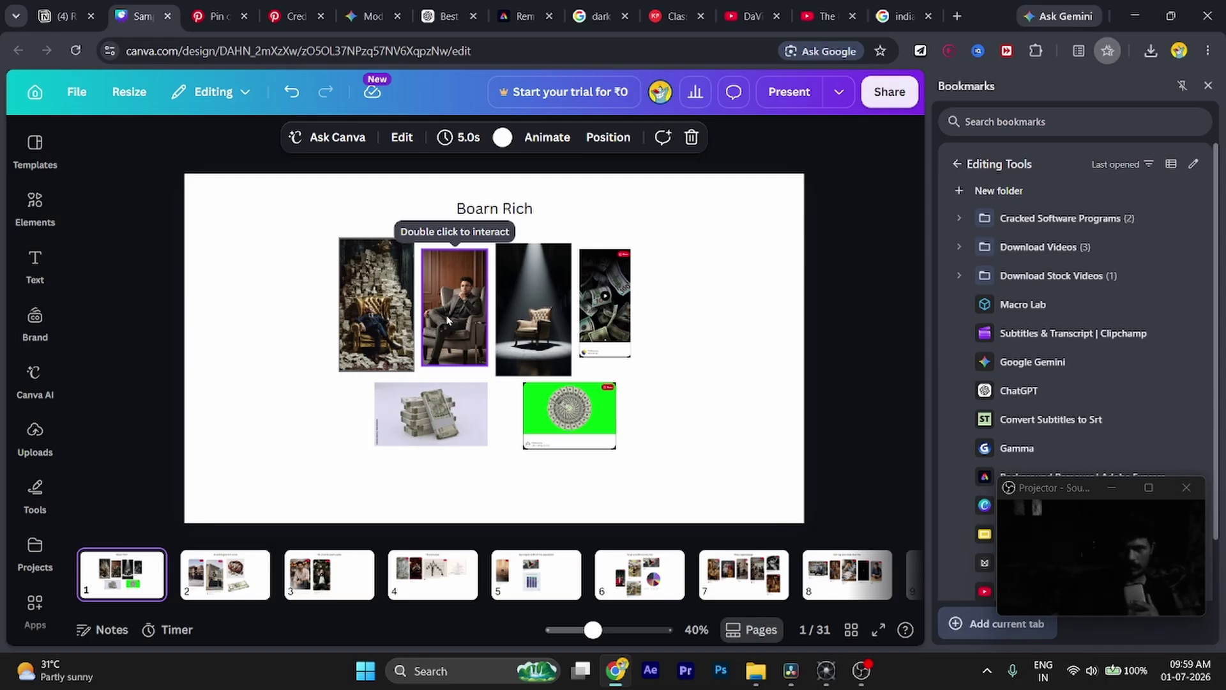
left_click(791, 671)
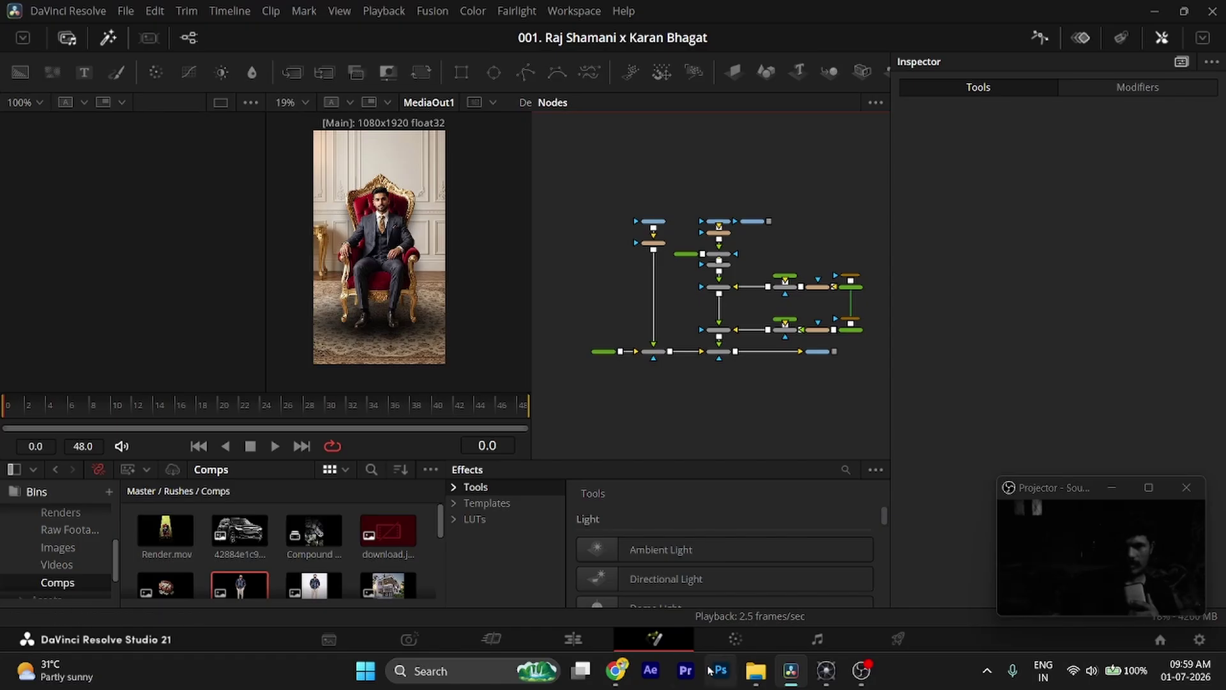
left_click(616, 670)
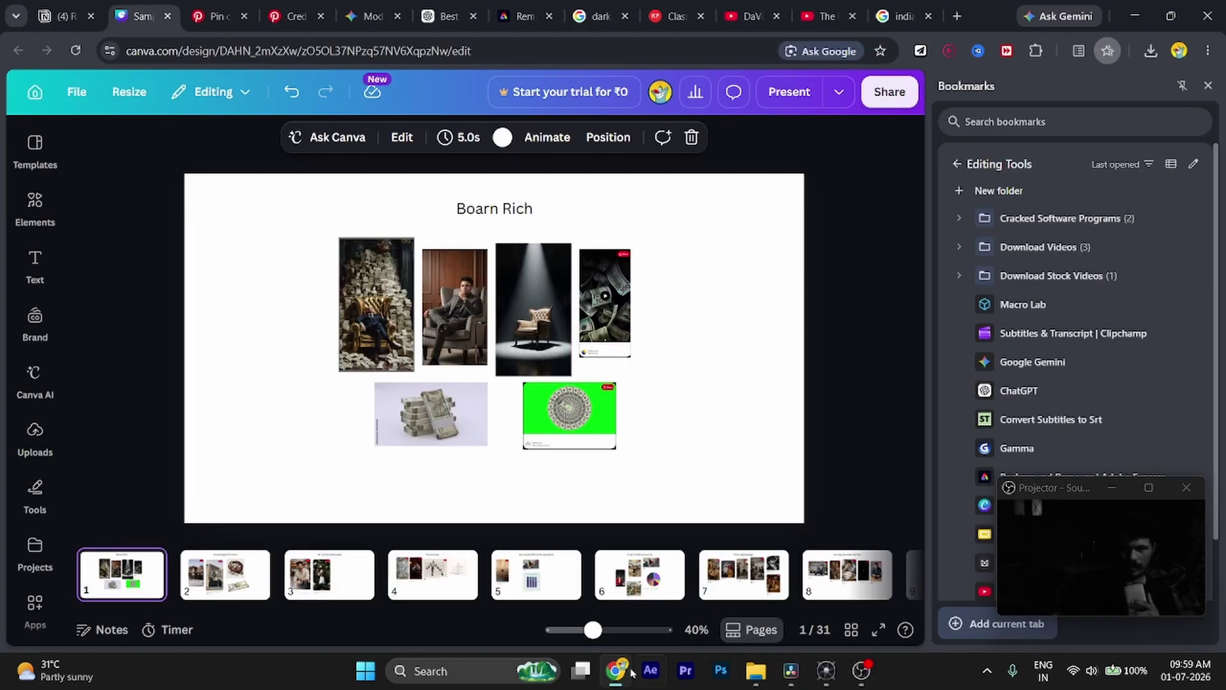
left_click(790, 670)
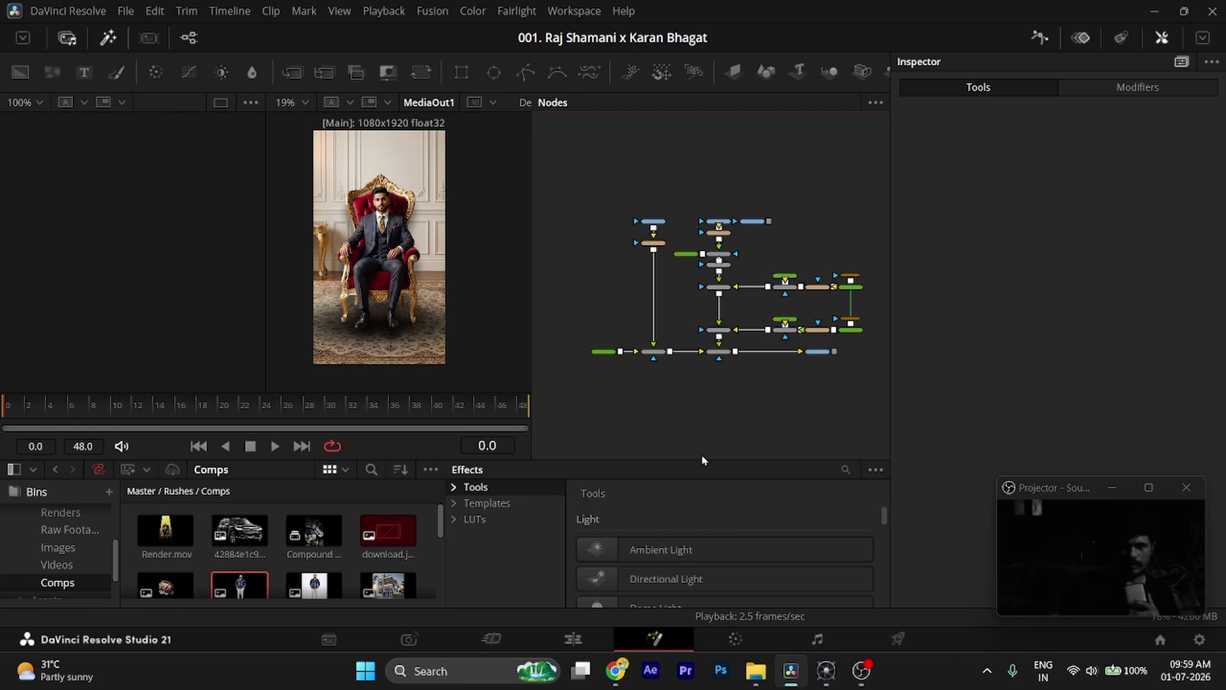
left_click(588, 650)
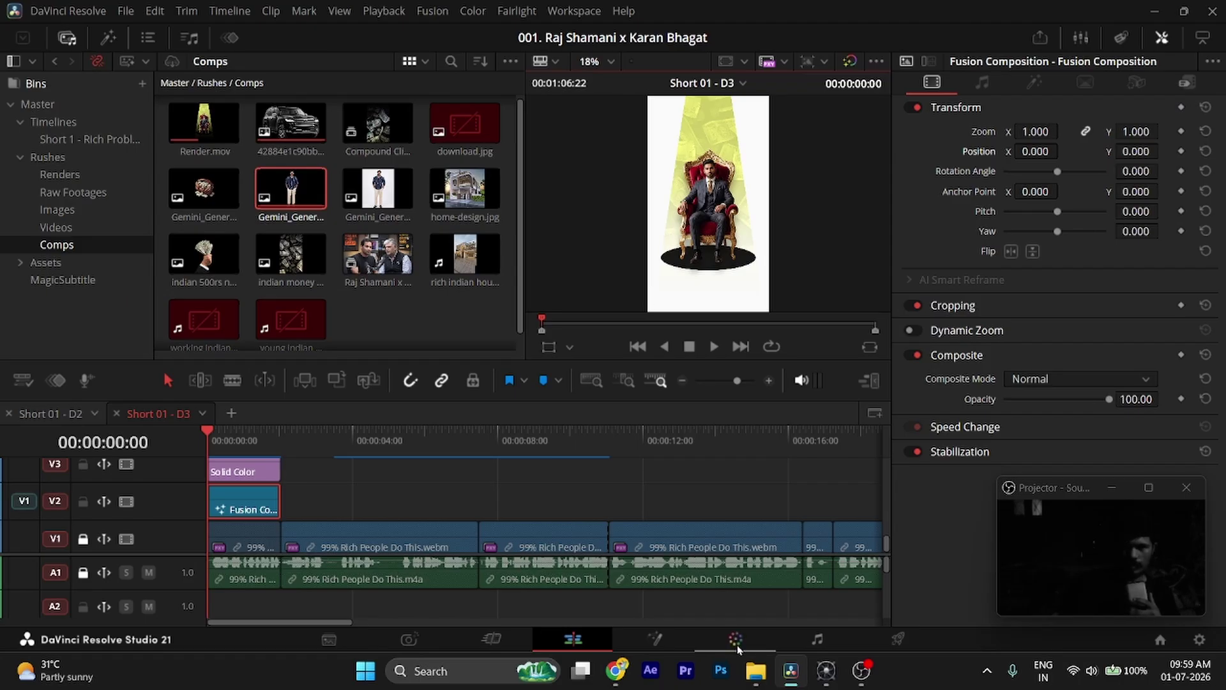
left_click(617, 671)
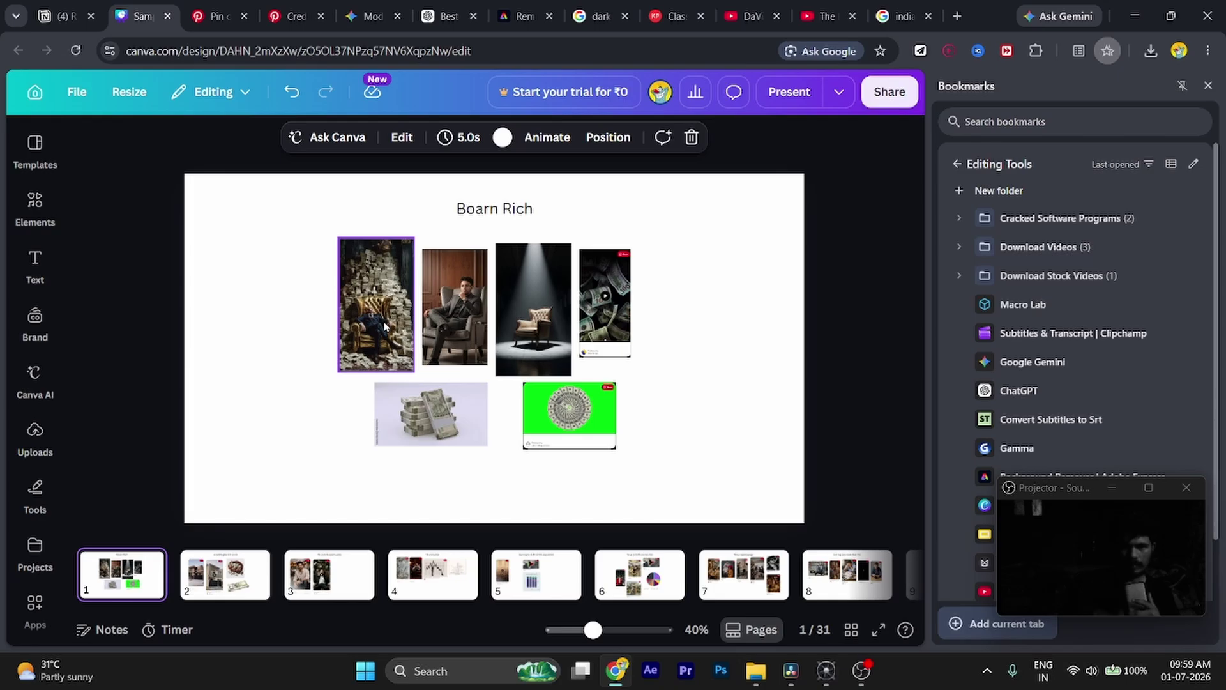
key("alt+Tab")
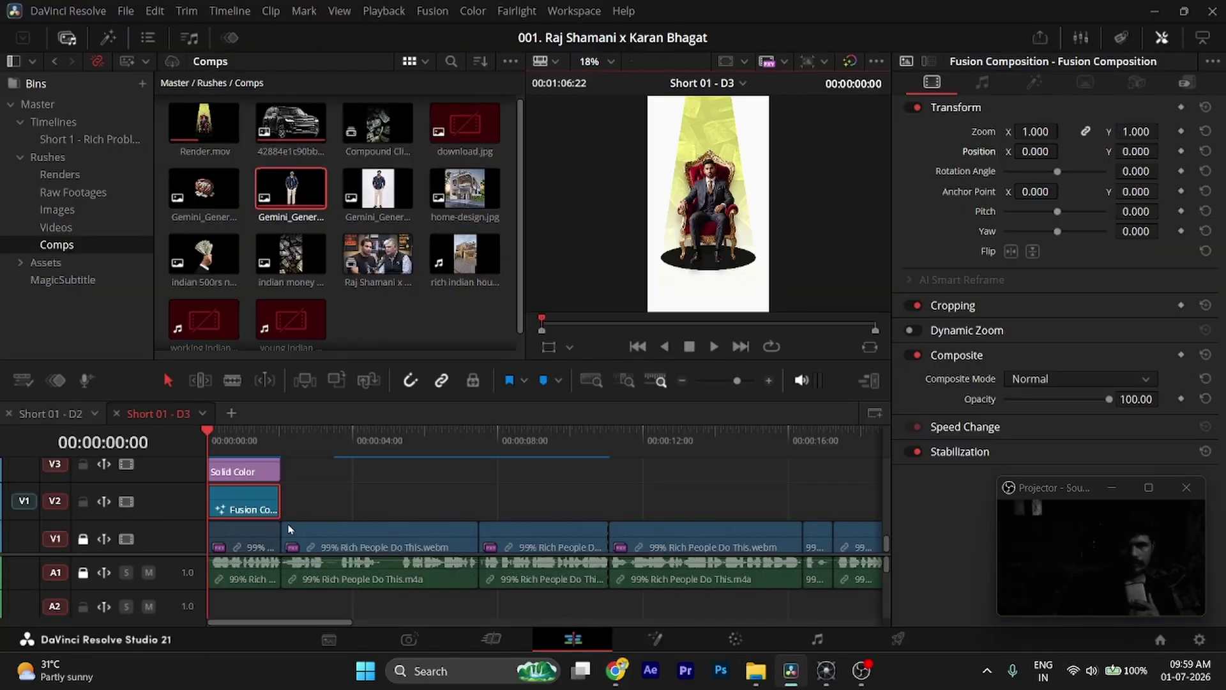
- Reopen the V2 Fusion Composition in the Fusion page and check it against the spotlit chair reference in Canva
left_click(254, 515)
key("shift+5")
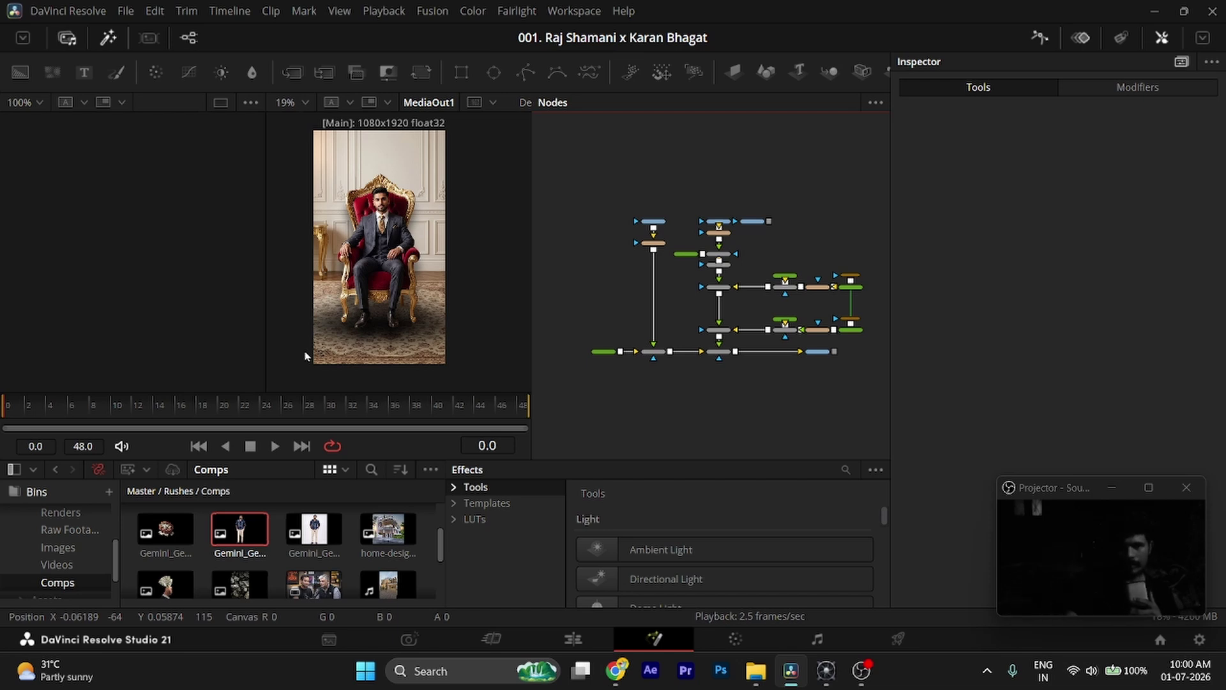
left_click(615, 669)
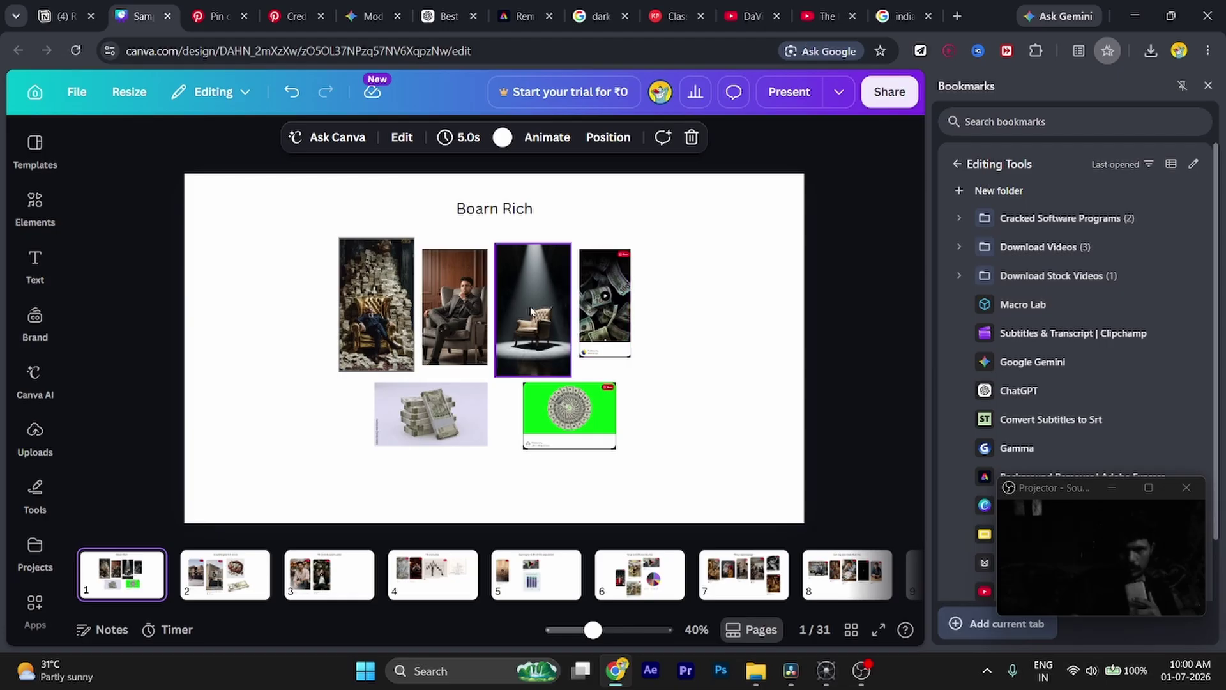
left_click(784, 670)
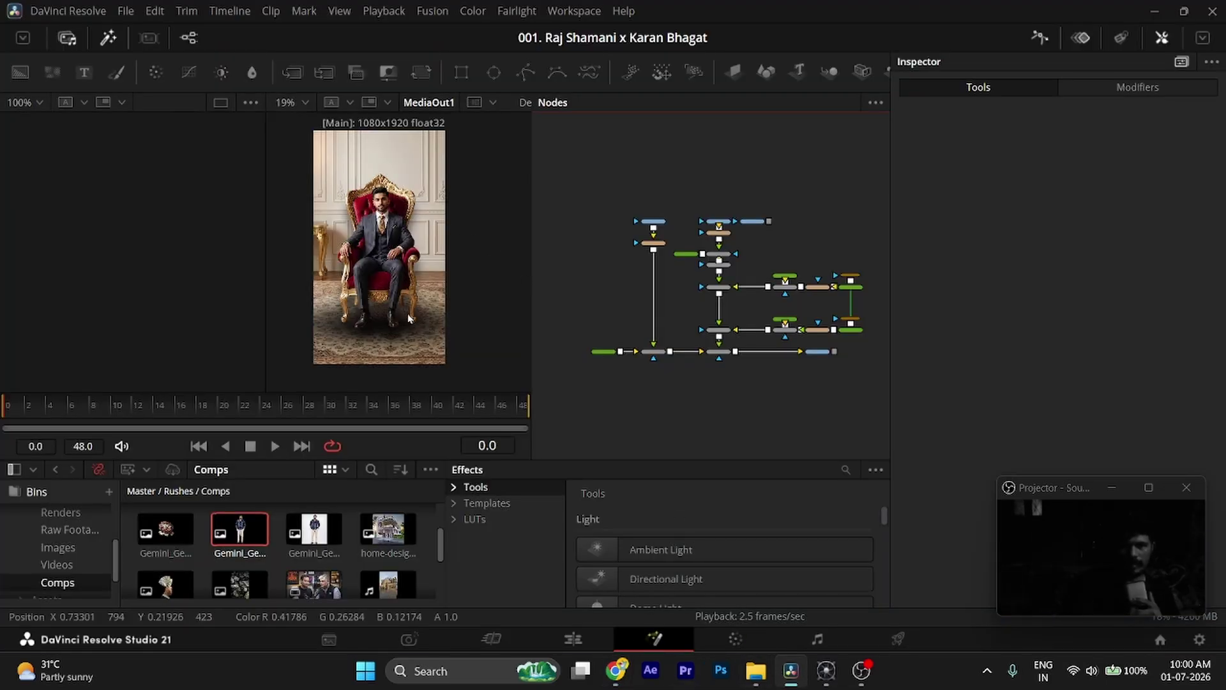
- Return to the Short 01 - D3 timeline, inspect the spotlit seated-man frame at close range, save the project, and play the opening
left_click(570, 640)
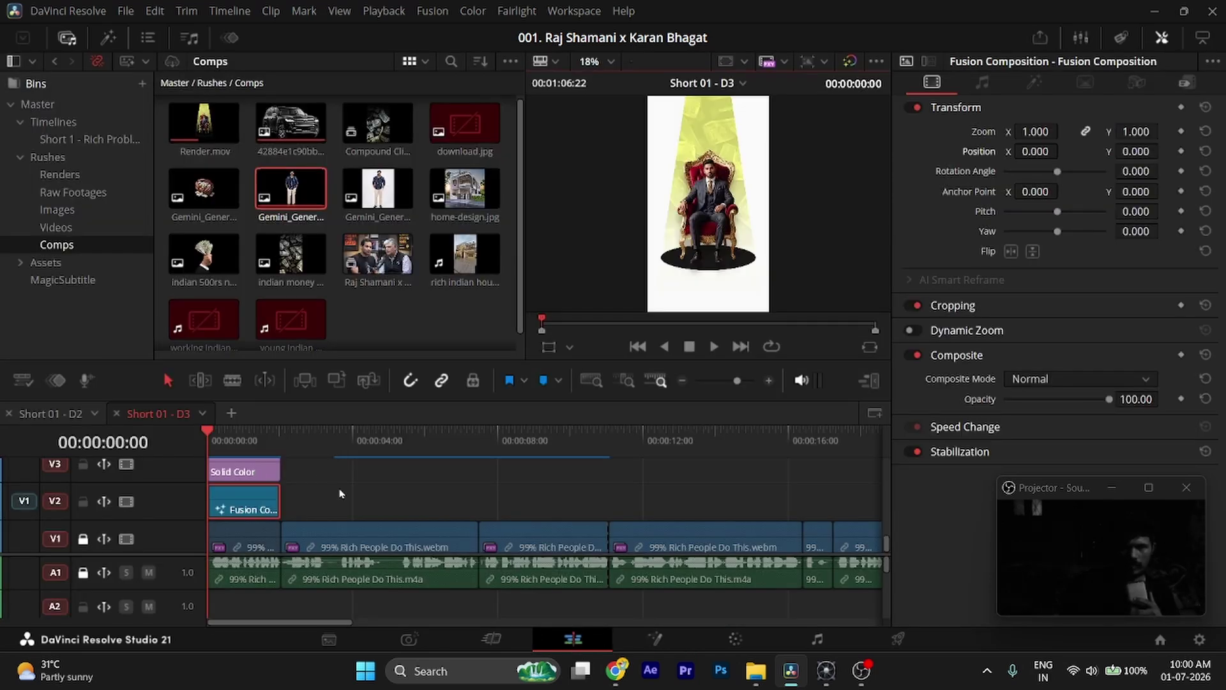
scroll(340, 493, "up", 3)
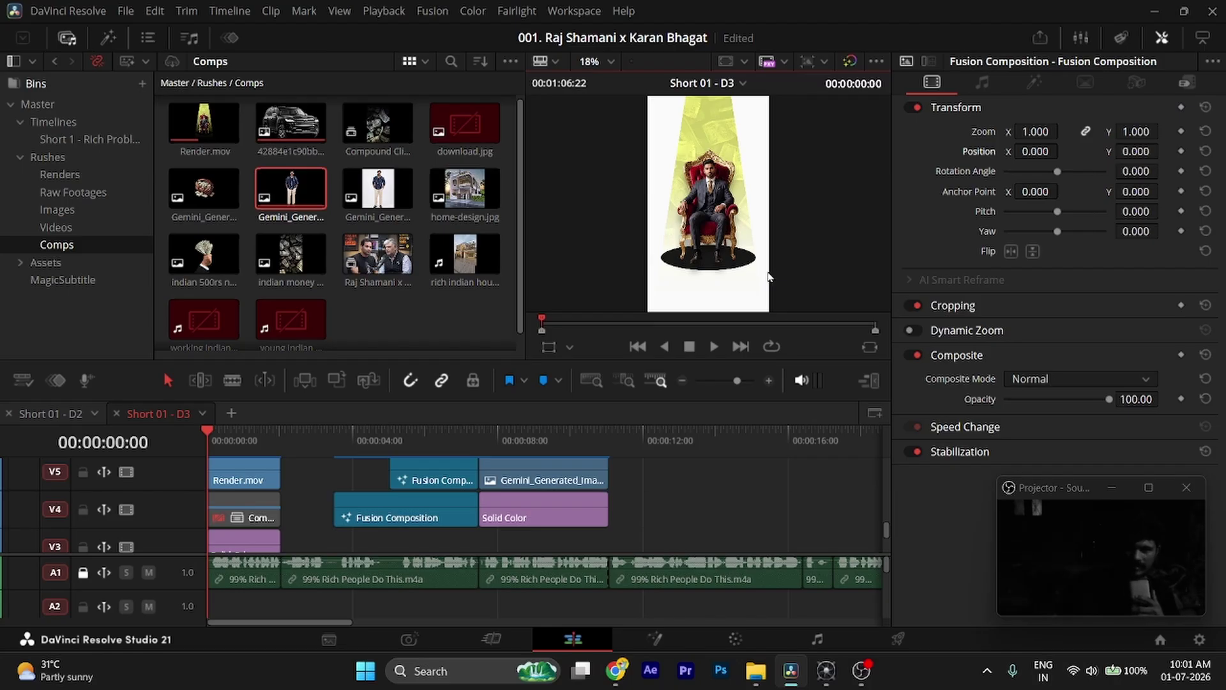
scroll(769, 283, "up", 2)
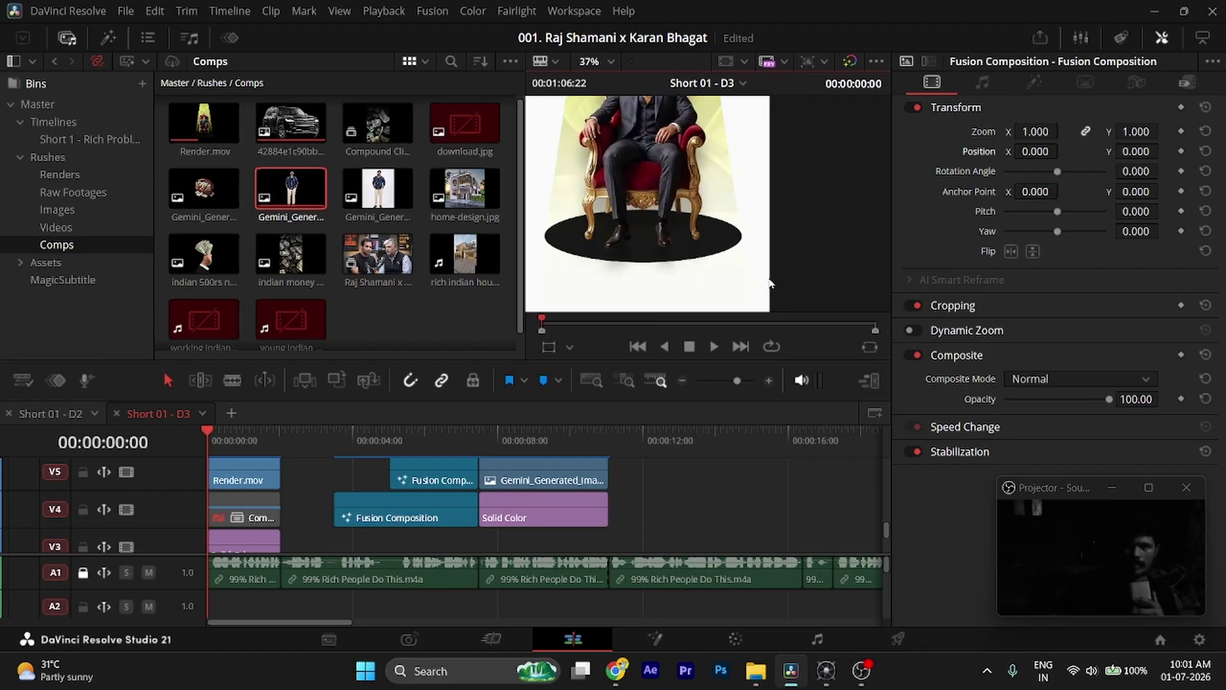
scroll(770, 283, "up", 1)
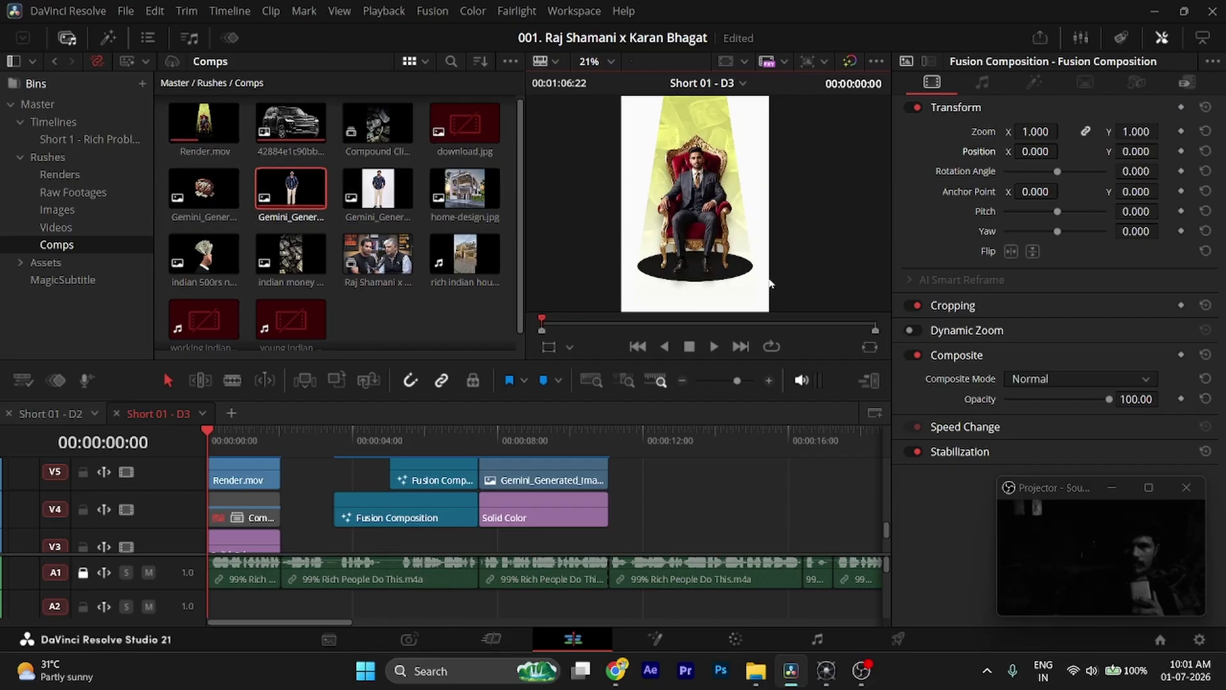
scroll(689, 190, "up", 1)
scroll(641, 137, "up", 2)
scroll(640, 137, "down", 2)
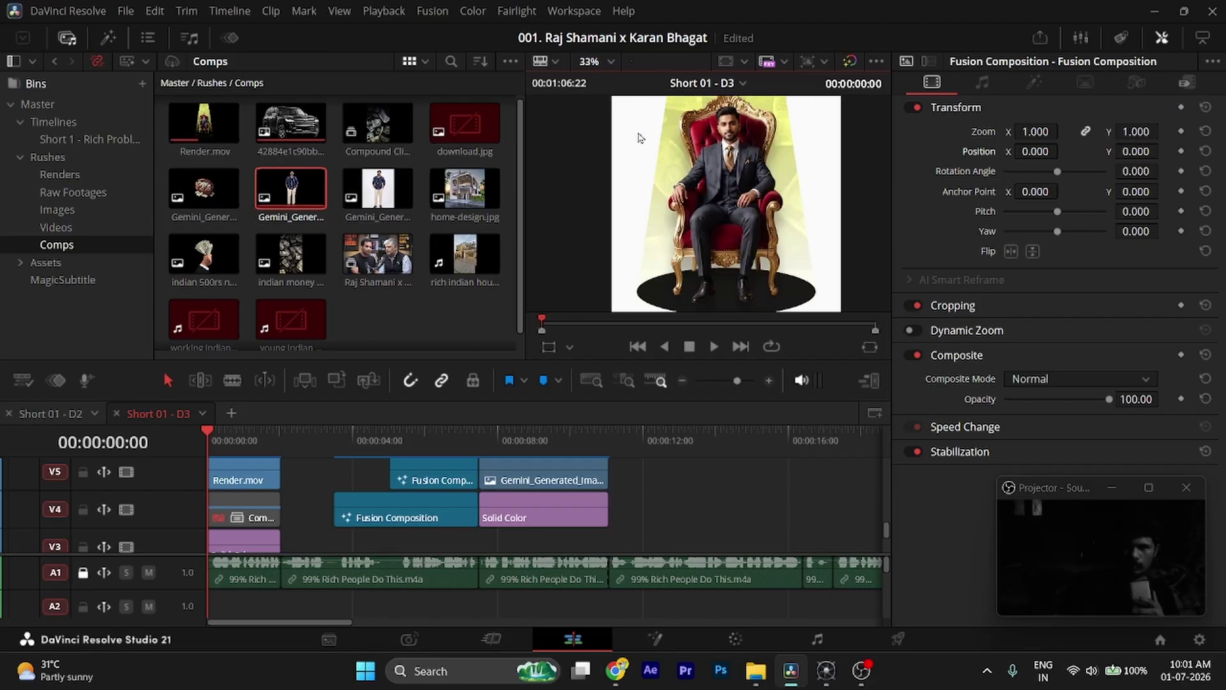
scroll(640, 137, "down", 2)
key("ctrl+s")
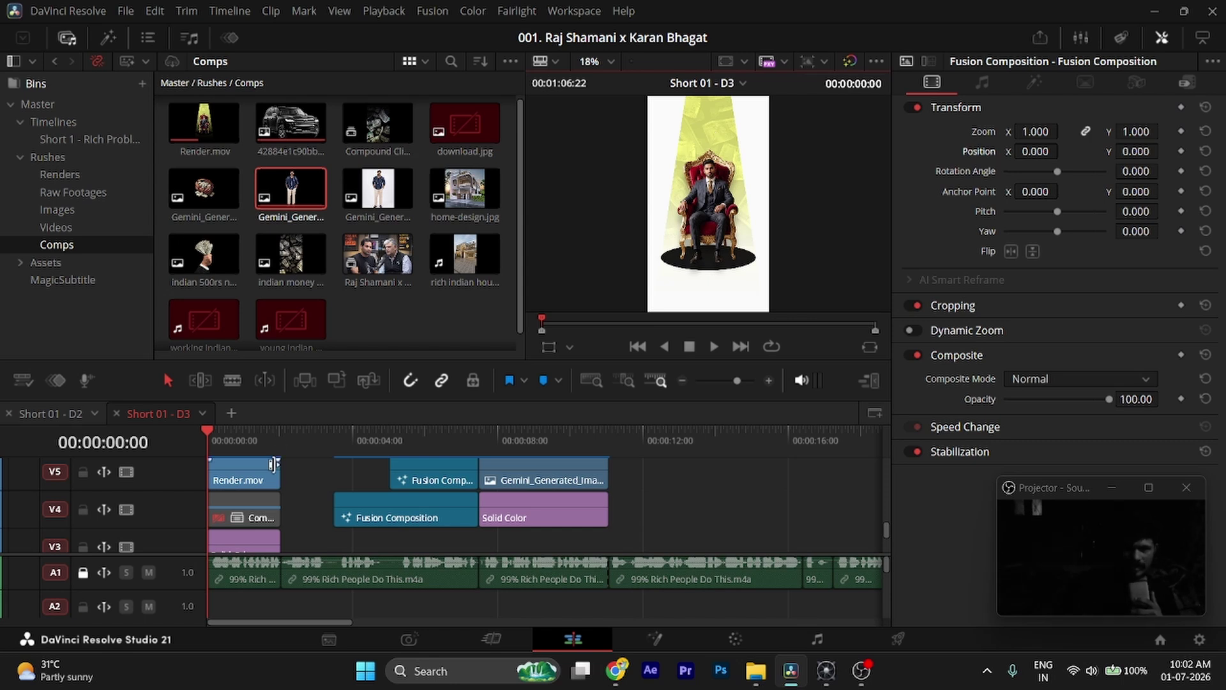
key("space")
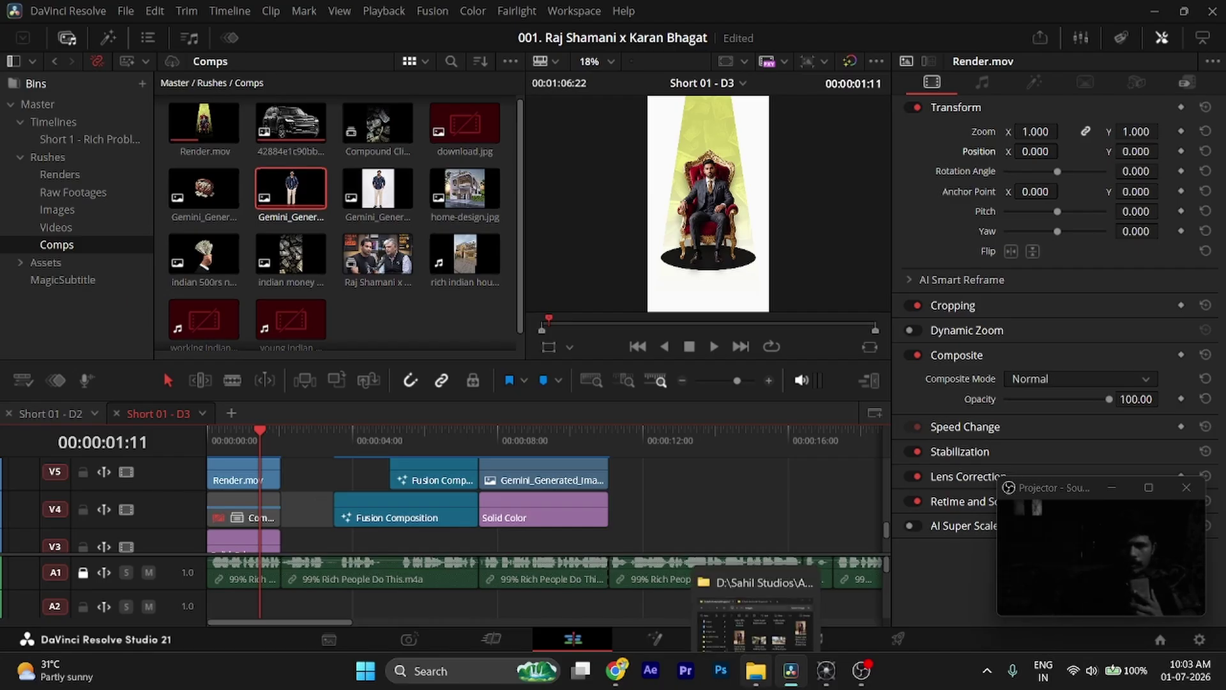
- Browse the project's Images and Videos folders in File Explorer, preview money money Green.mp4, and return to DaVinci Resolve
left_click(756, 671)
scroll(1036, 390, "up", 5)
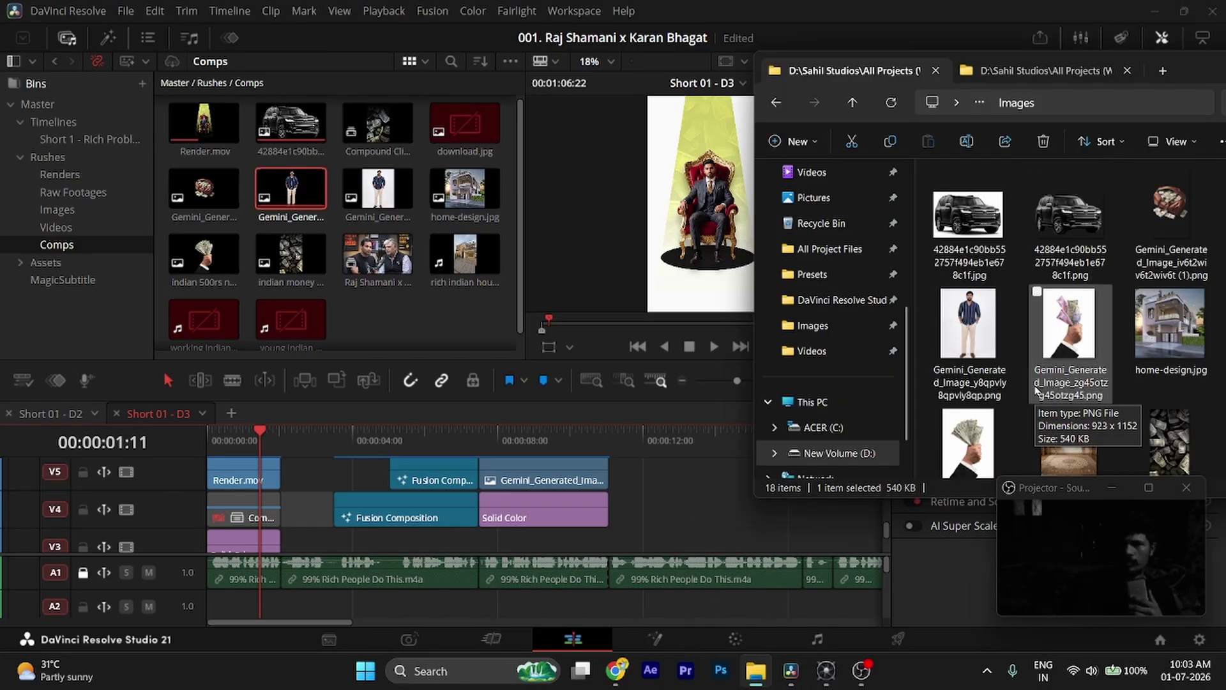
scroll(1036, 391, "down", 2)
scroll(1002, 294, "up", 2)
left_click(1023, 81)
left_click(975, 231)
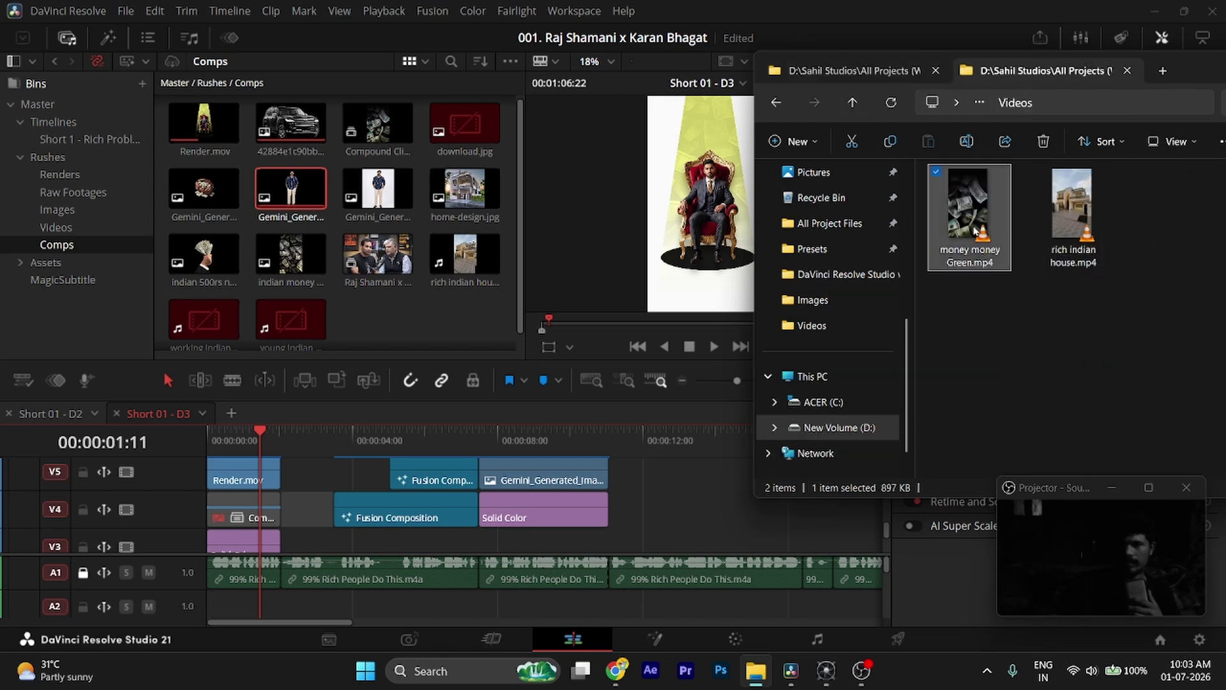
double_click(975, 231)
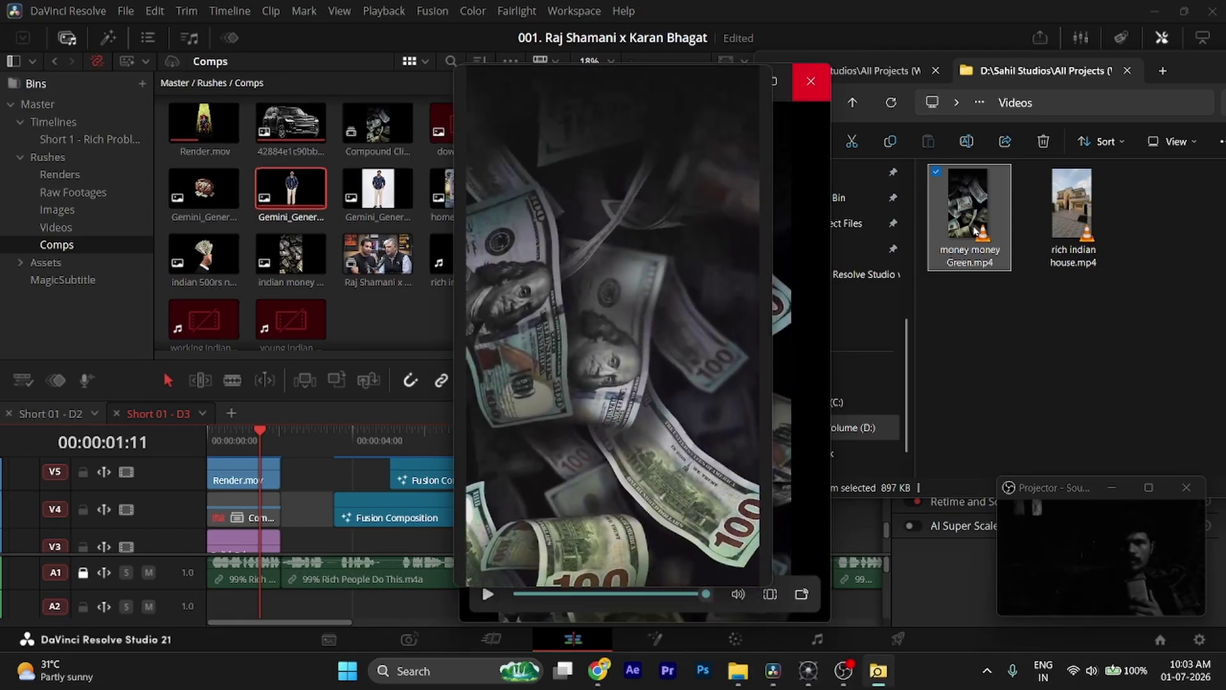
double_click(975, 231)
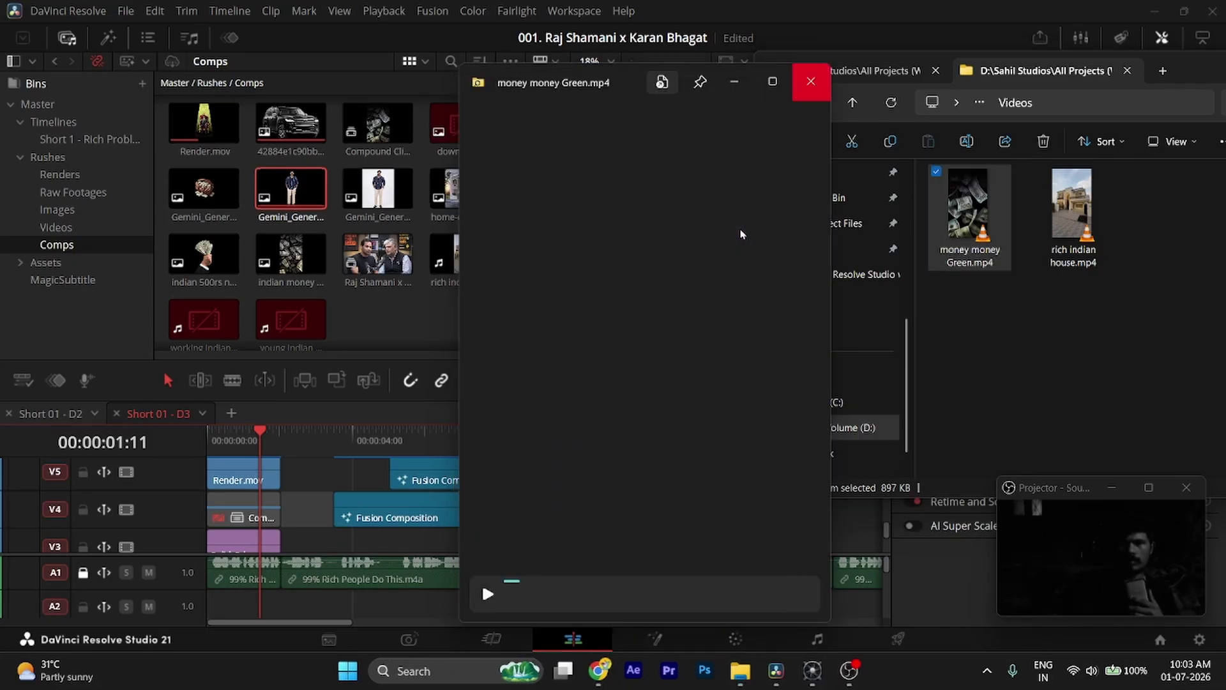
key("alt+F4")
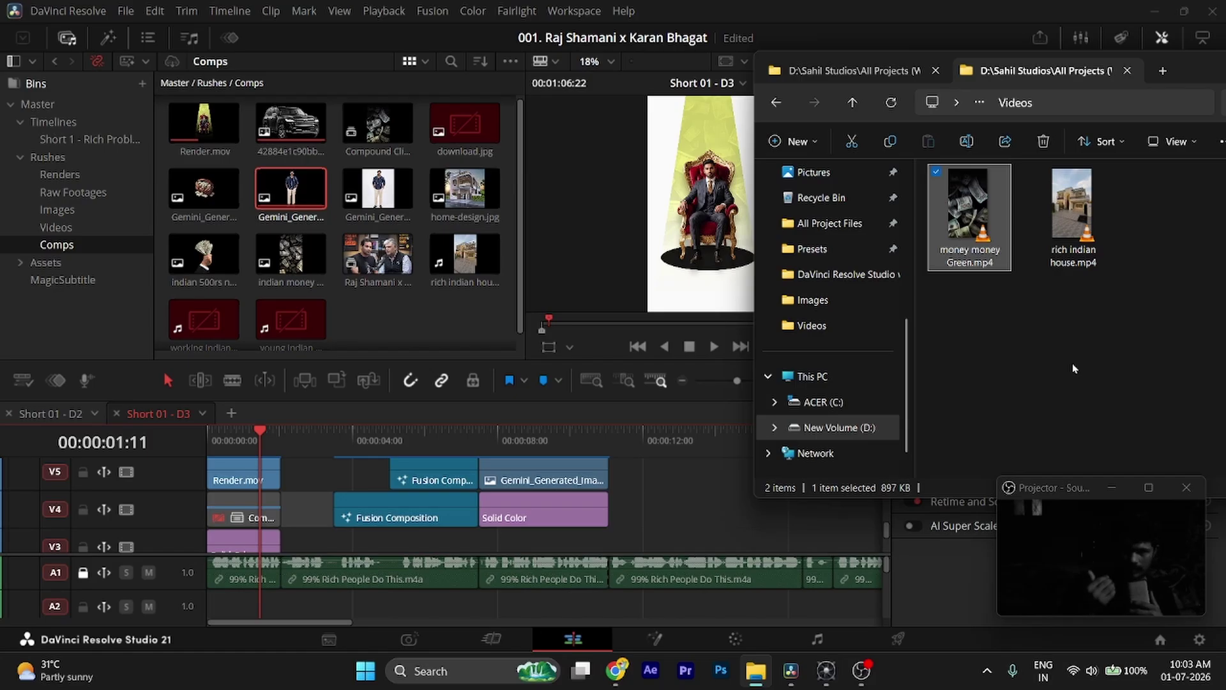
left_click(747, 149)
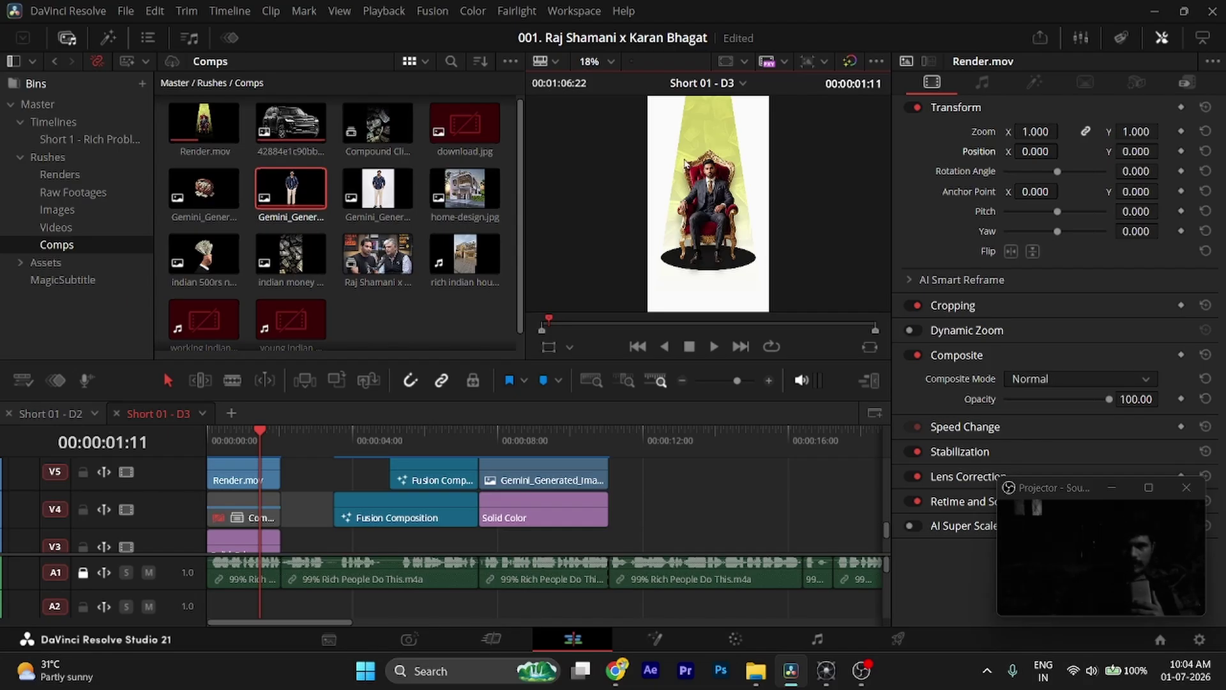
- View Compound Clip 3 on V4 in the Fusion page to check its money footage, returning to the edit timeline
left_click(246, 512)
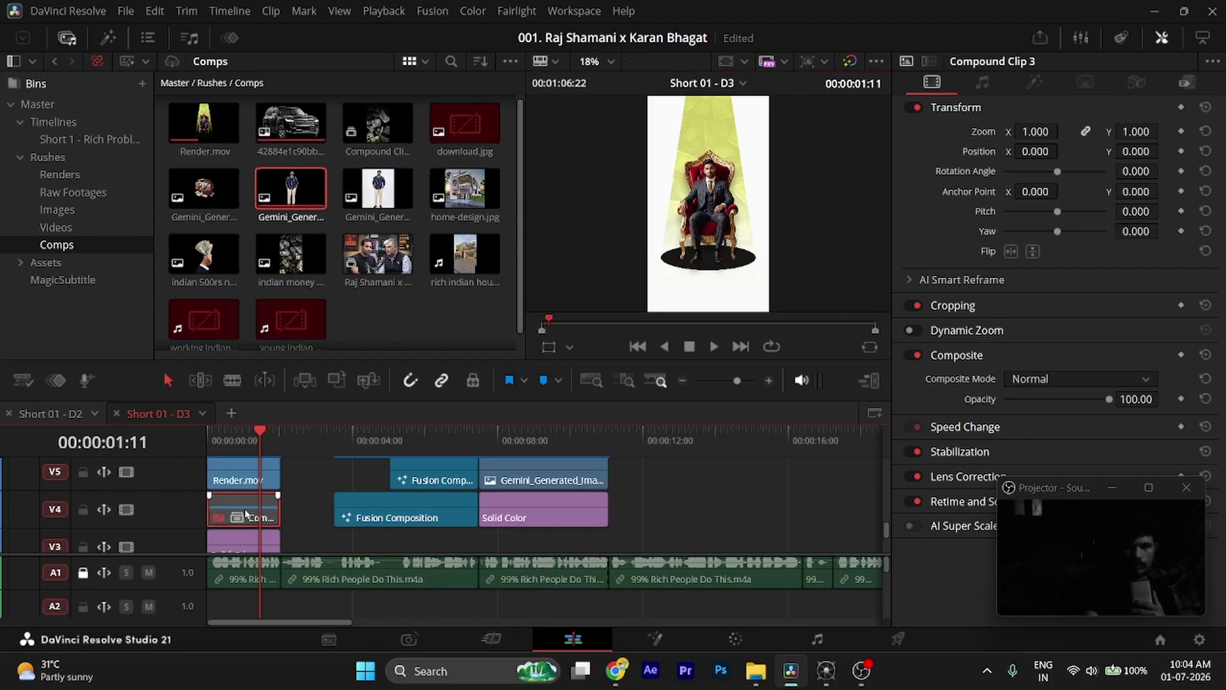
key("shift+5")
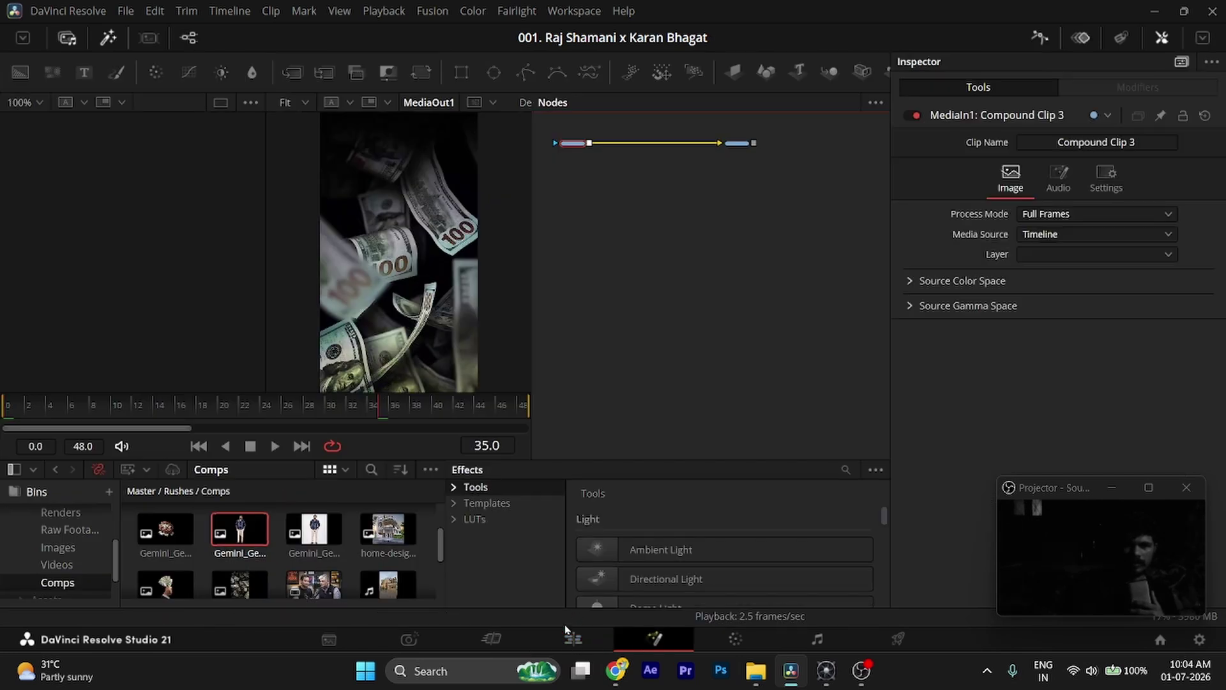
left_click(572, 638)
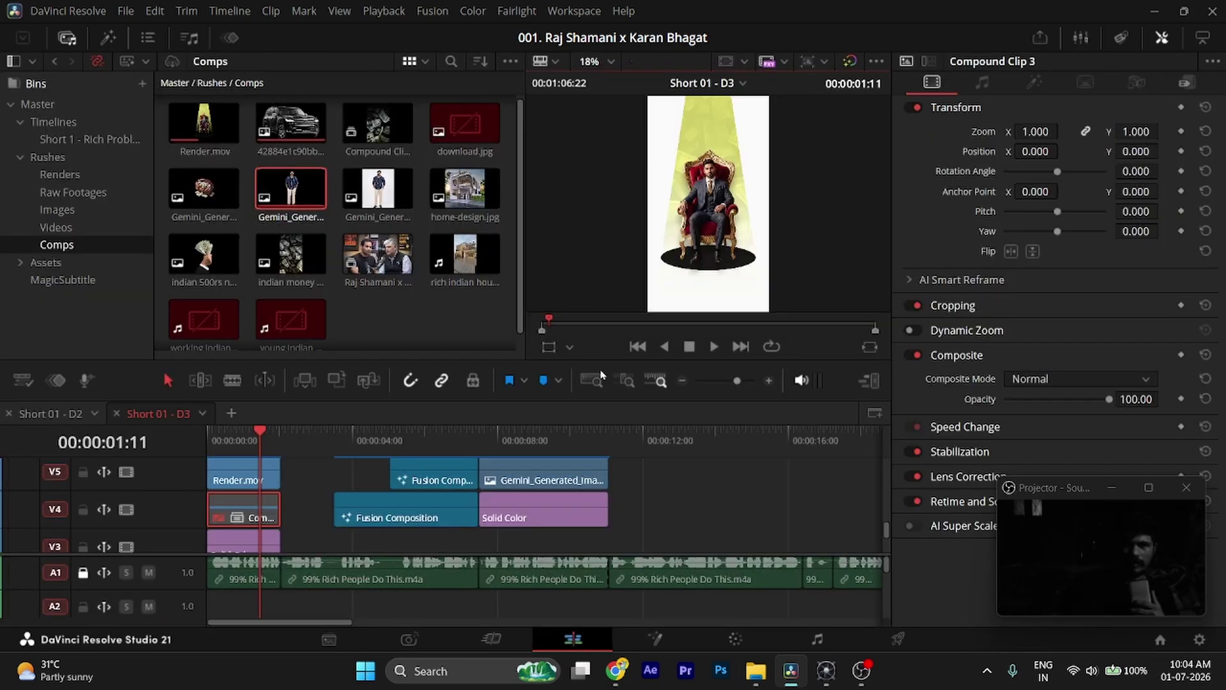
left_click(263, 511)
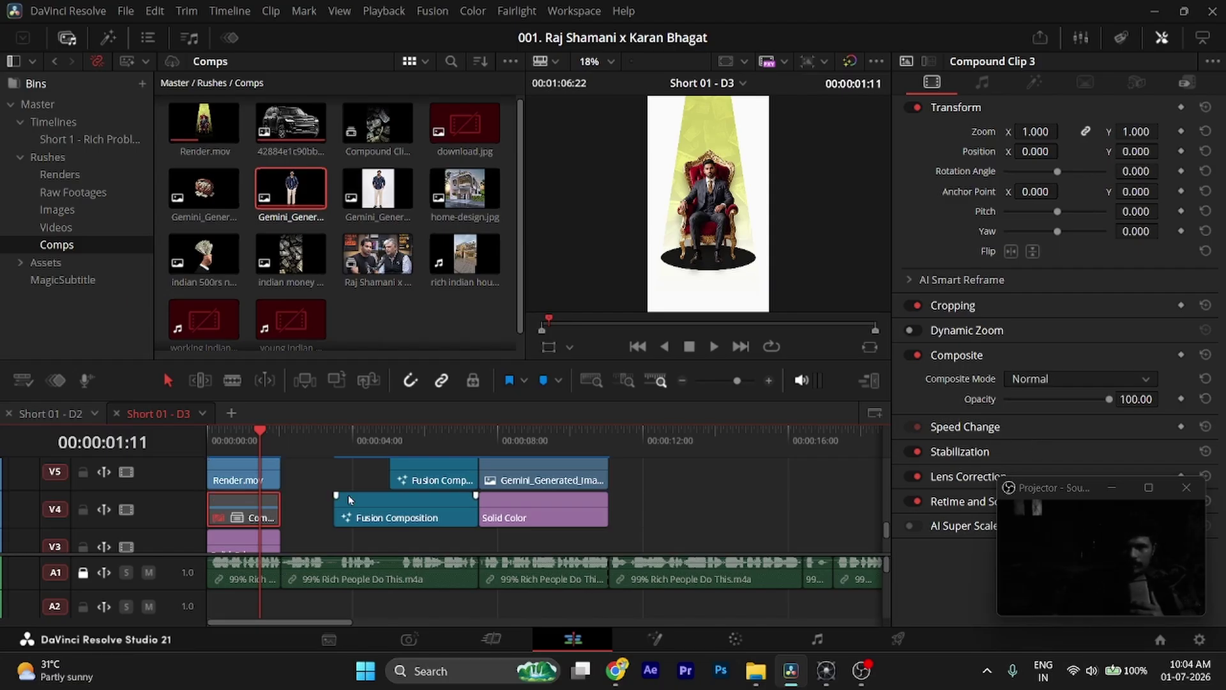
- Compare Render.mov on V5 with the Fusion Composition on V4, and expand Render.mov's Speed Change settings
left_click(258, 483)
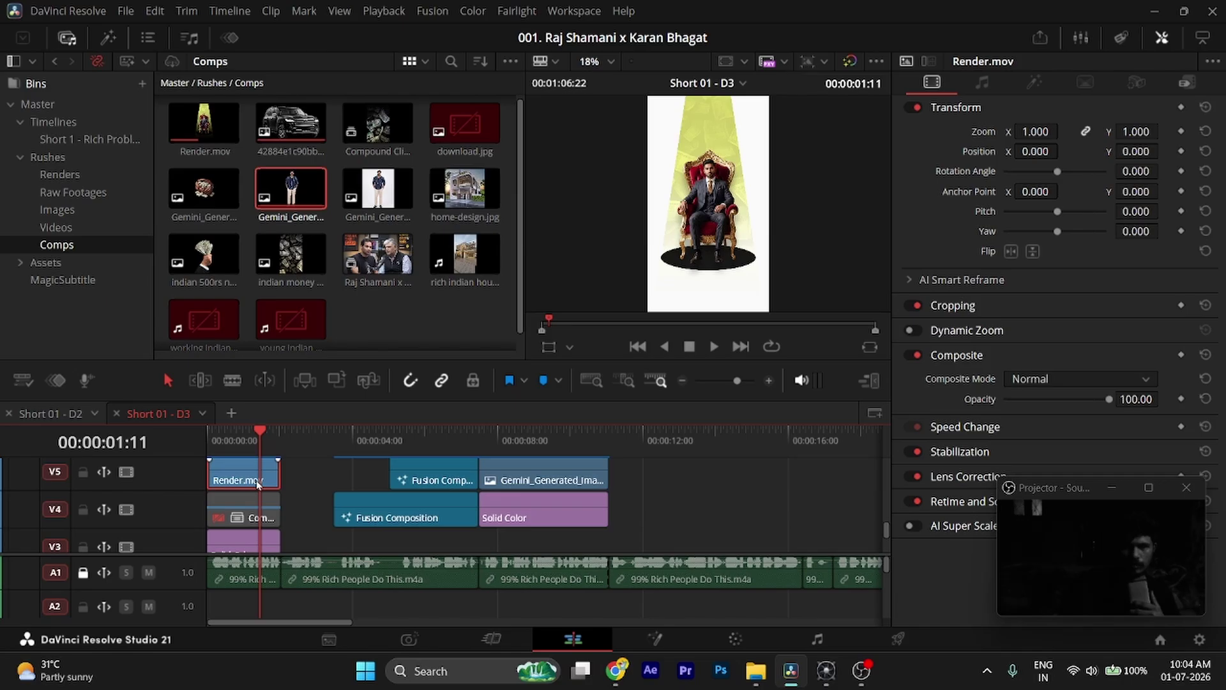
left_click(365, 506)
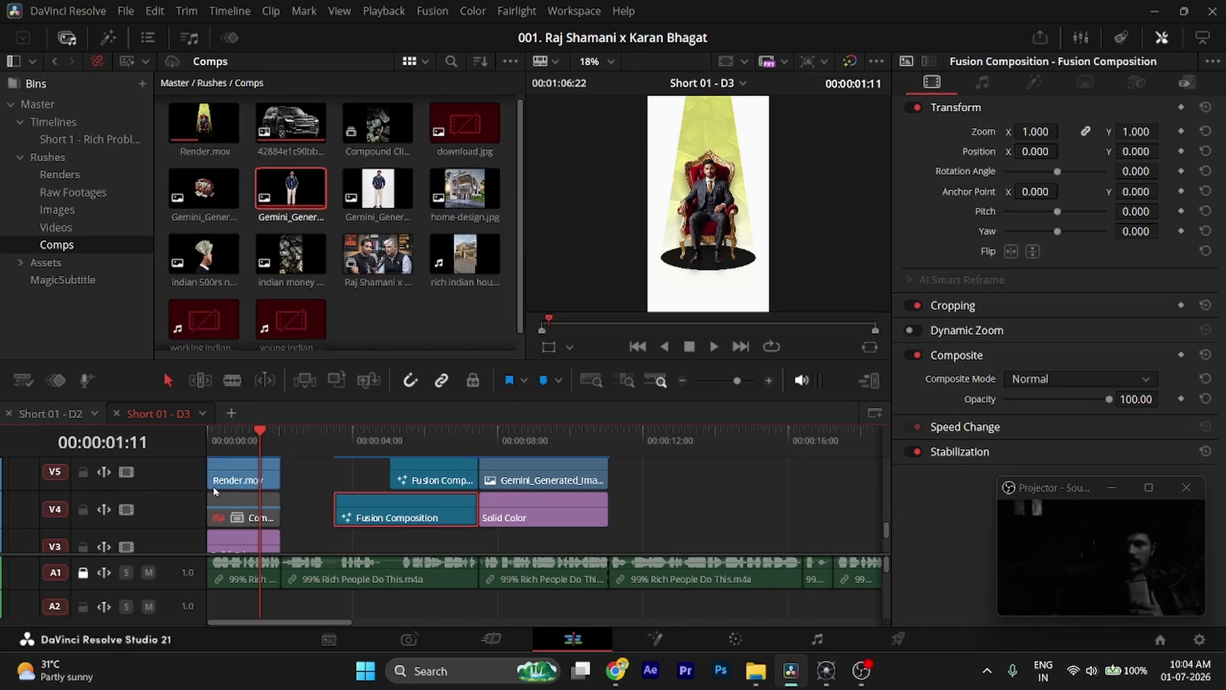
left_click(245, 482)
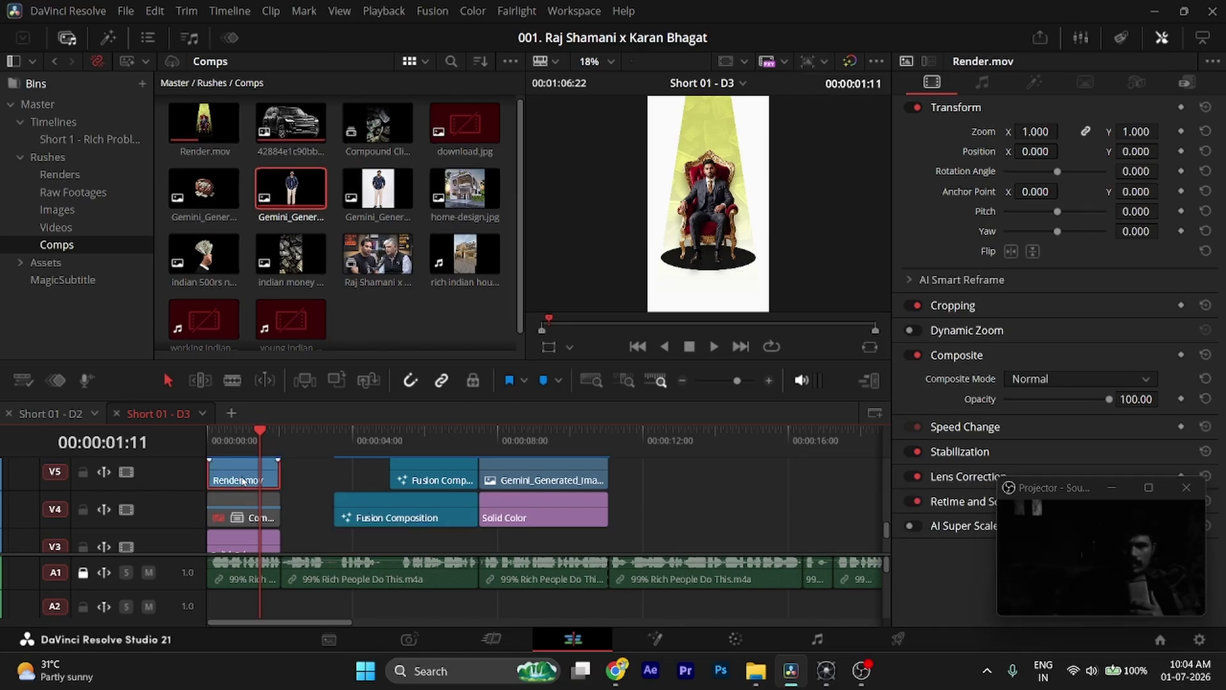
left_click(957, 433)
scroll(964, 421, "down", 2)
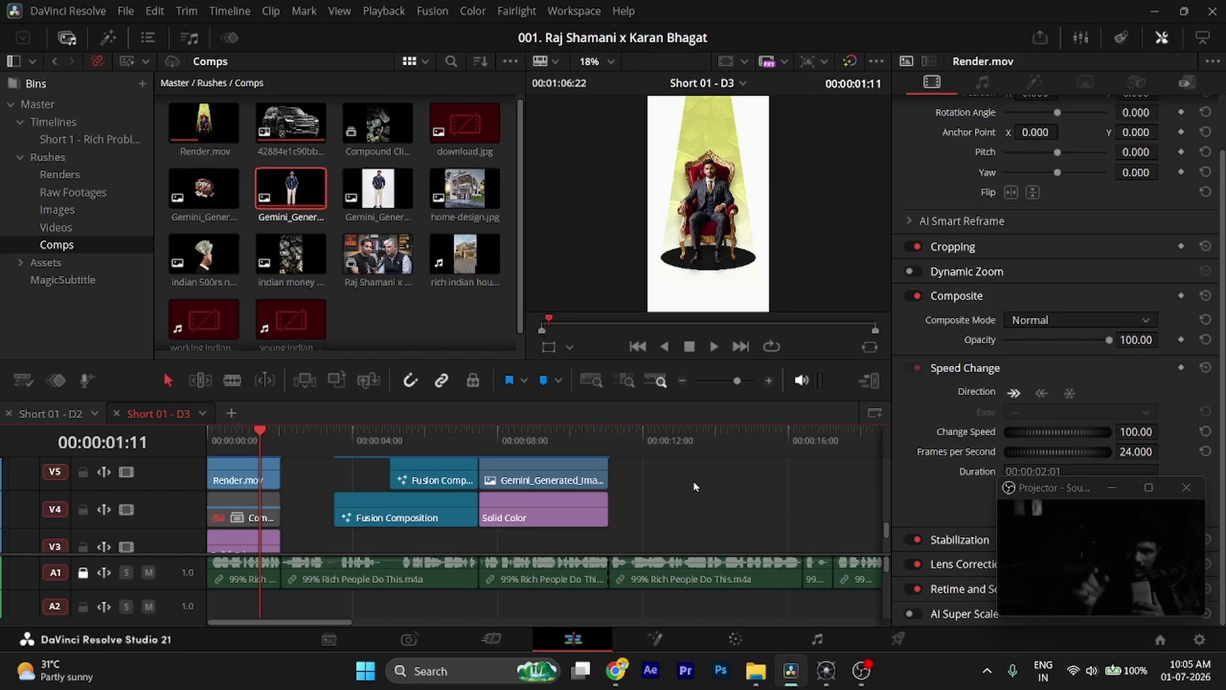
- Preview indian money nodes.jpg in File Explorer, review the project's full Images folder, and return to DaVinci Resolve
left_click(755, 671)
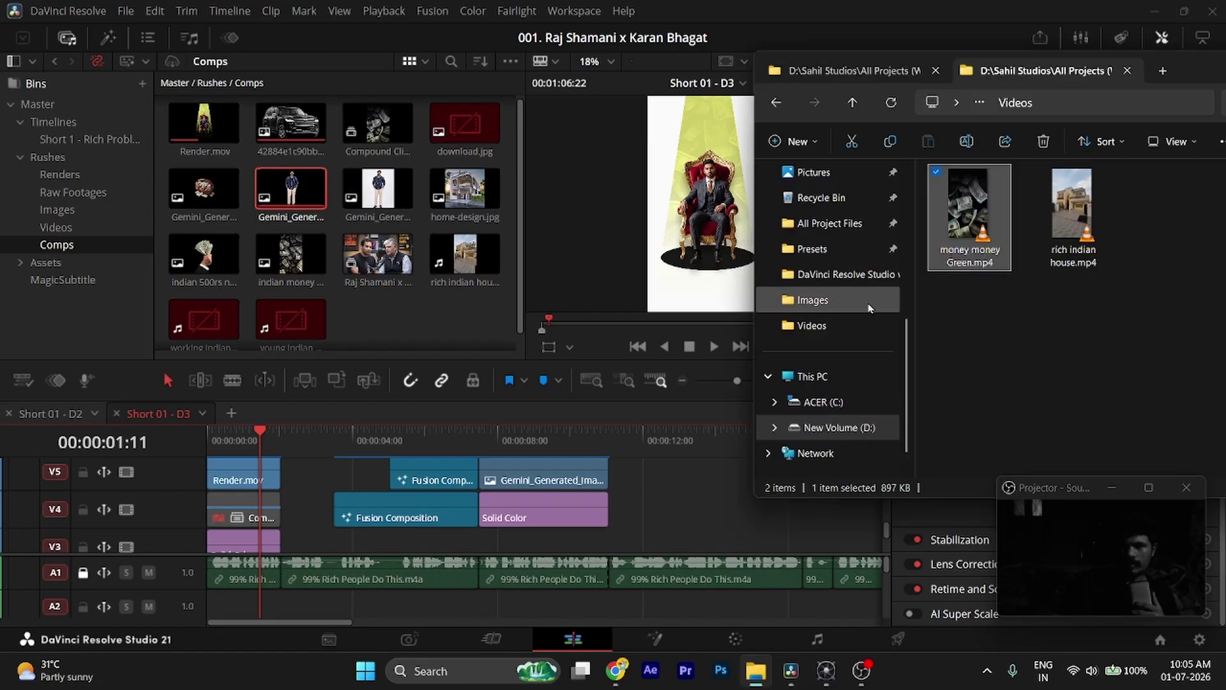
left_click(846, 71)
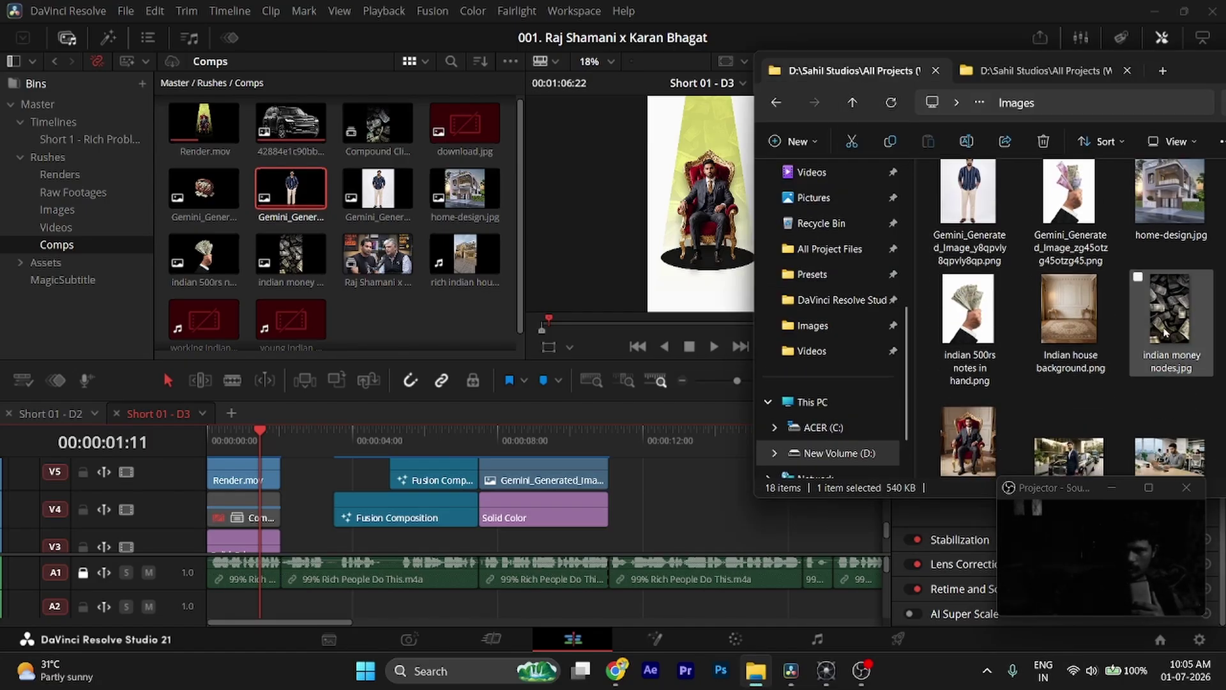
left_click(1165, 331)
double_click(1165, 331)
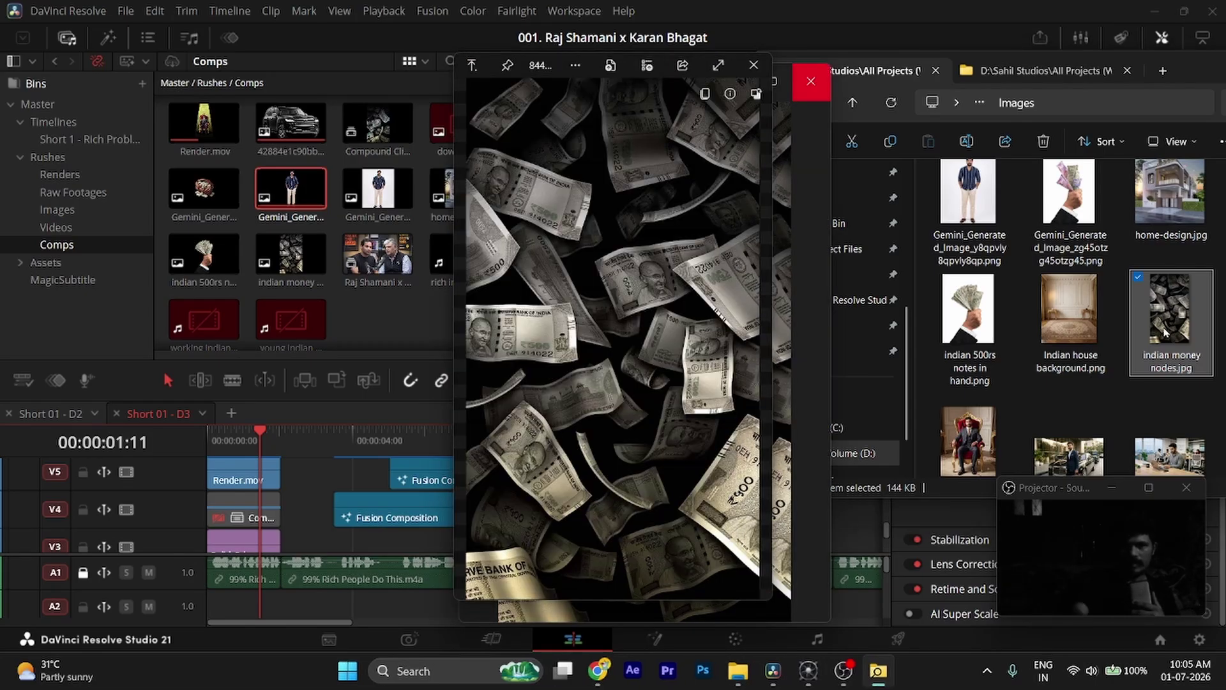
left_click(761, 72)
left_click(810, 81)
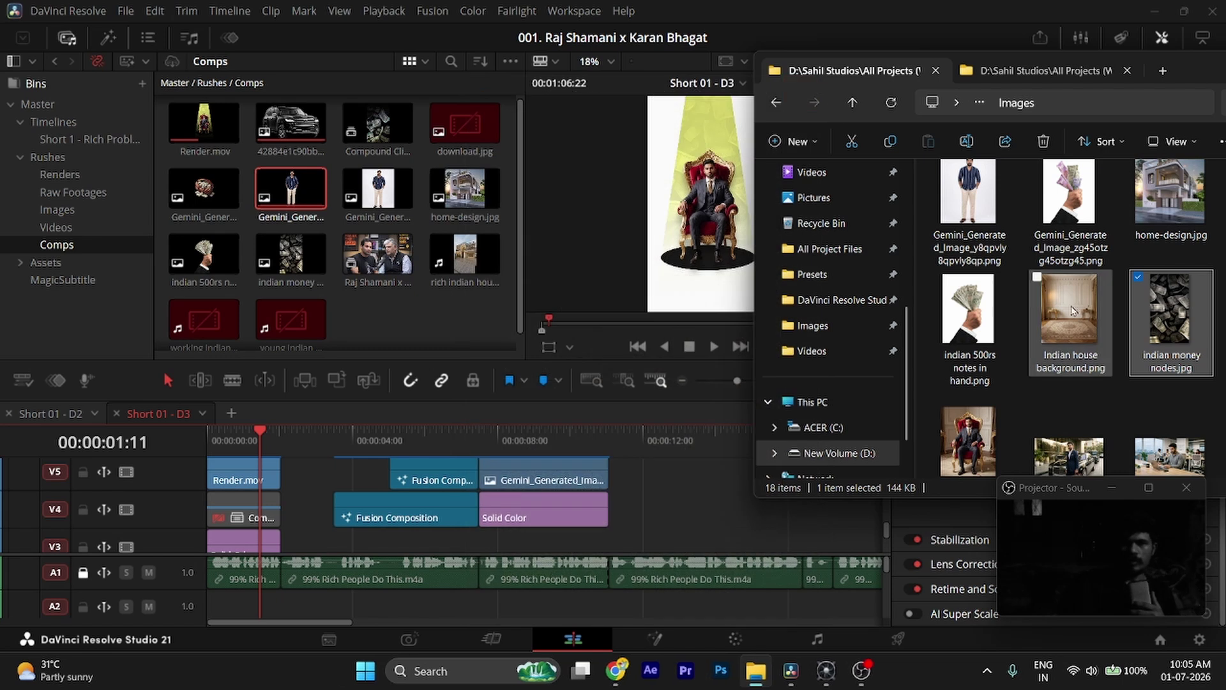
double_click(1184, 70)
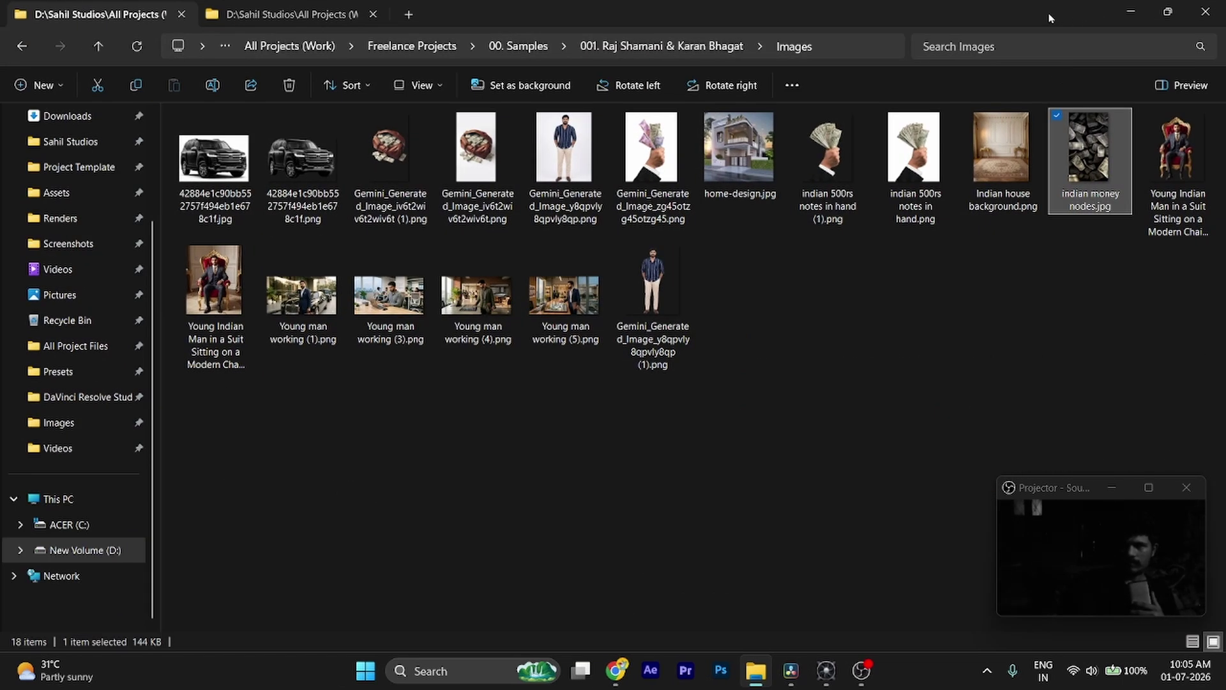
left_click_drag(1049, 17, 1073, 74)
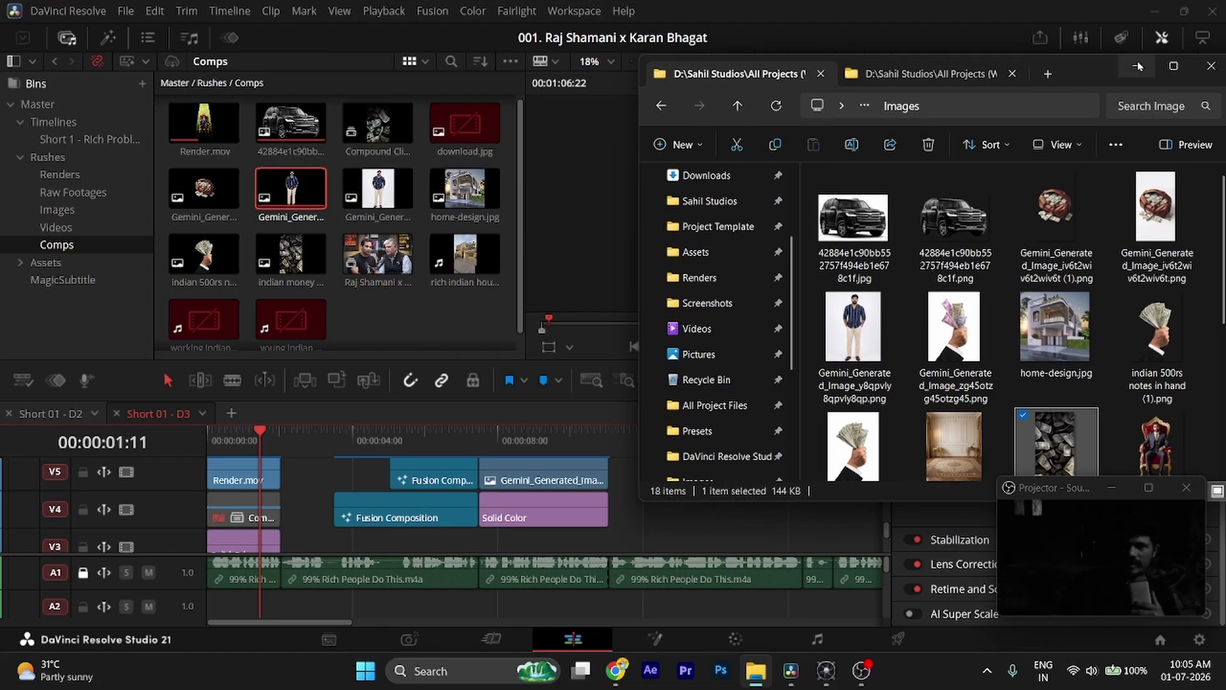
left_click(1137, 66)
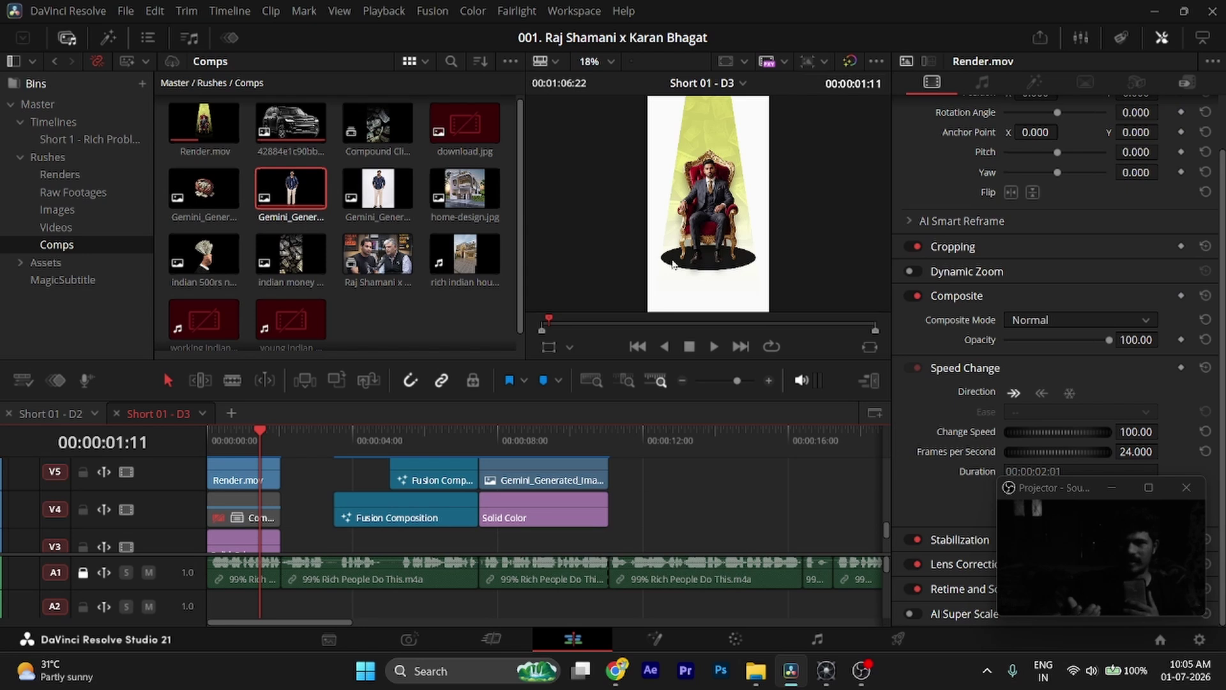
- Open the V2 Fusion Composition in the Fusion page to examine the seated-man node tree, returning to the edit timeline
scroll(259, 530, "down", 3)
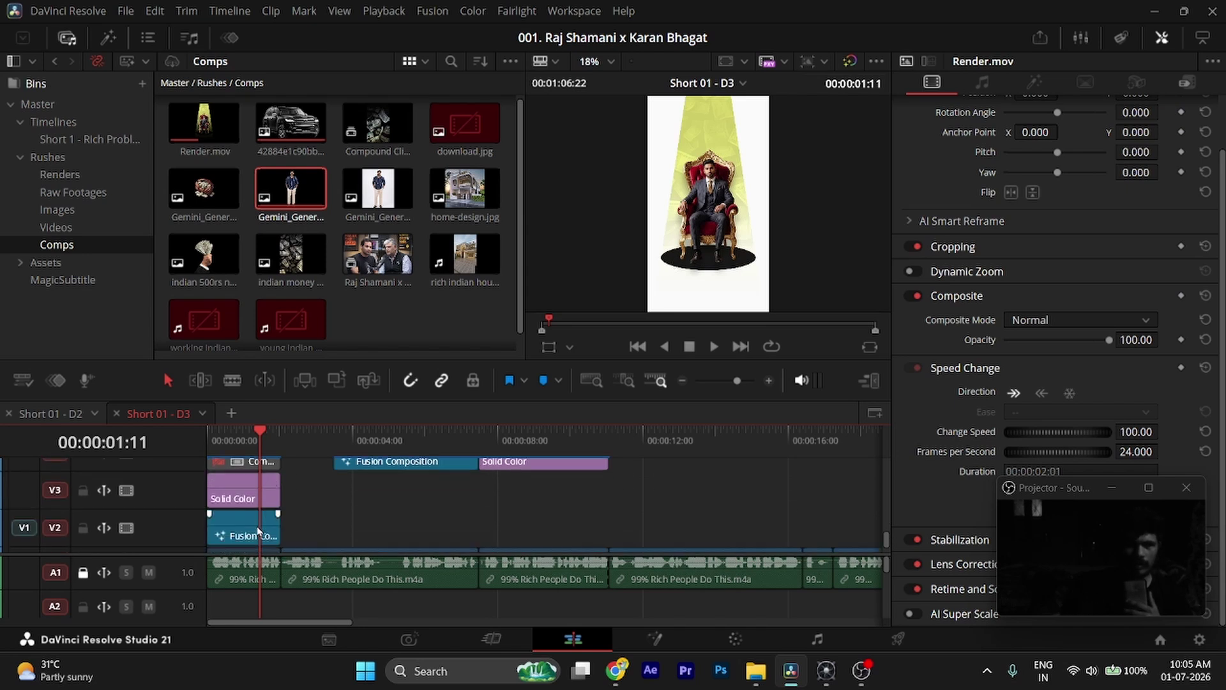
left_click(259, 530)
key("shift+5")
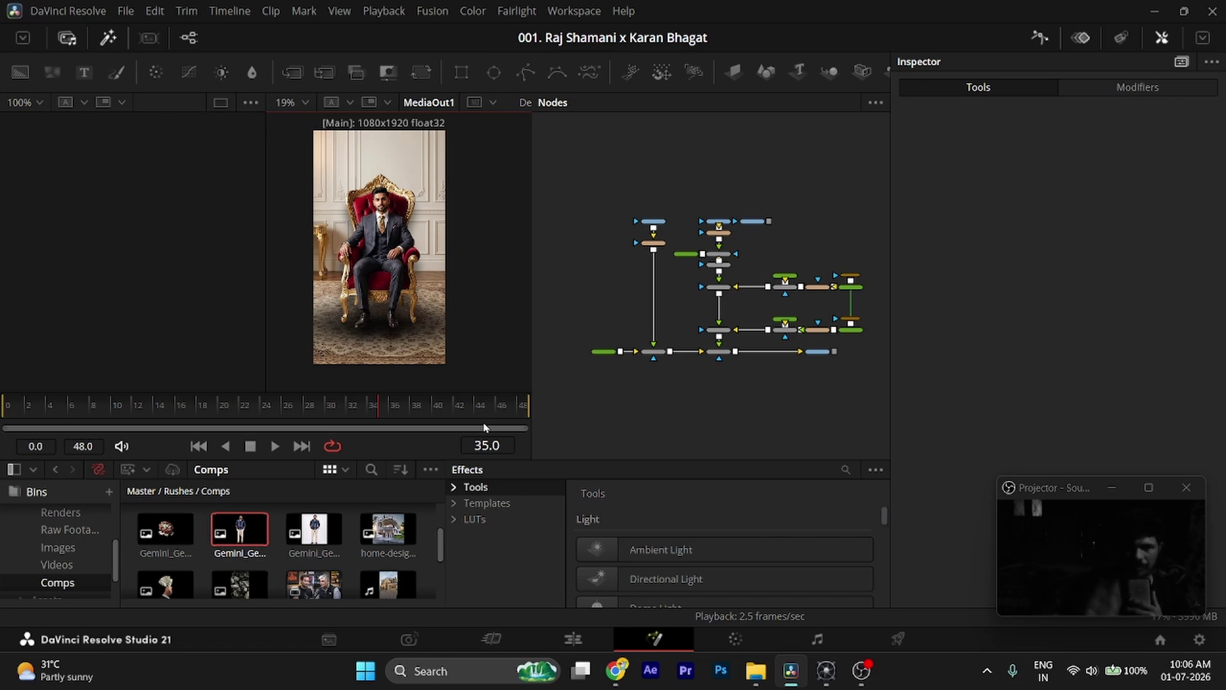
left_click(578, 638)
- Look over the lower video tracks of Short 01 - D3 and reopen the V2 Fusion Composition in the Fusion page
left_click(406, 514)
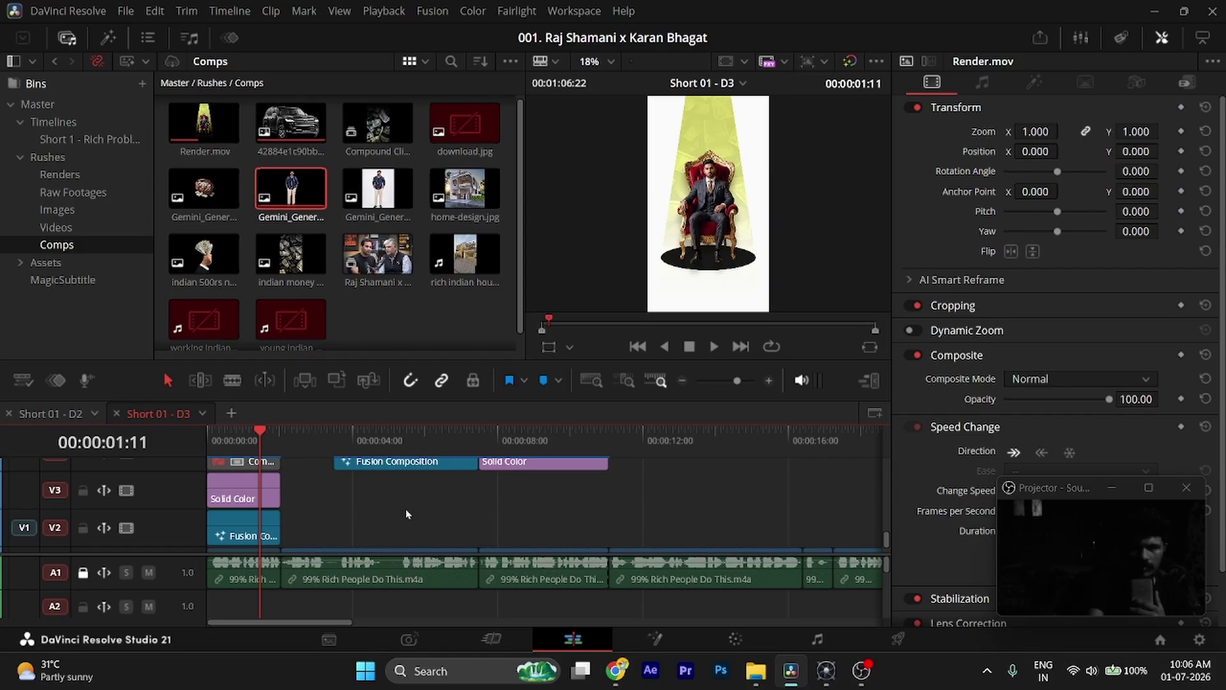
scroll(406, 514, "down", 2)
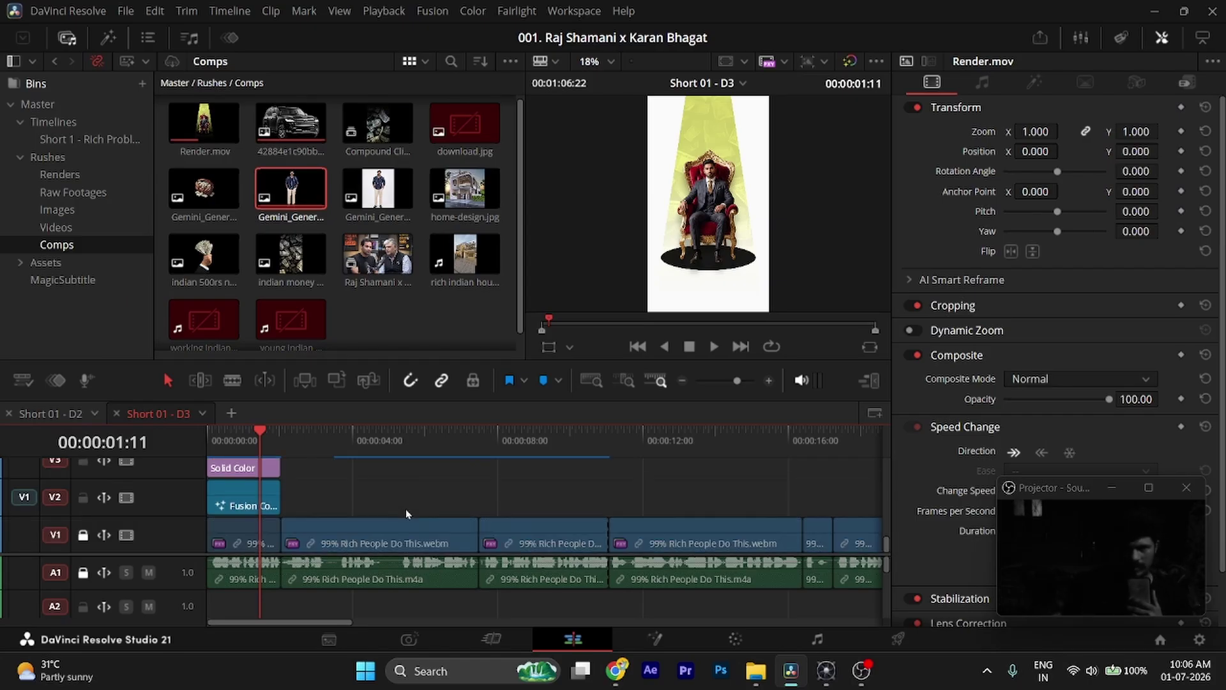
scroll(407, 514, "up", 1)
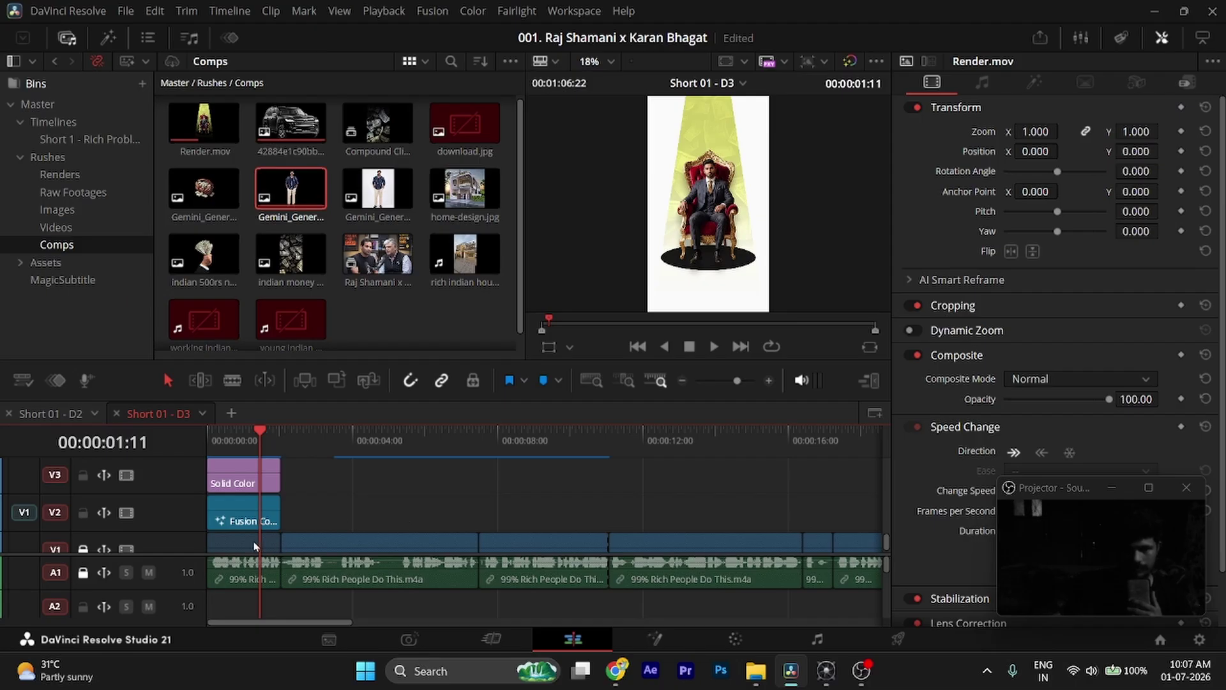
left_click(231, 519)
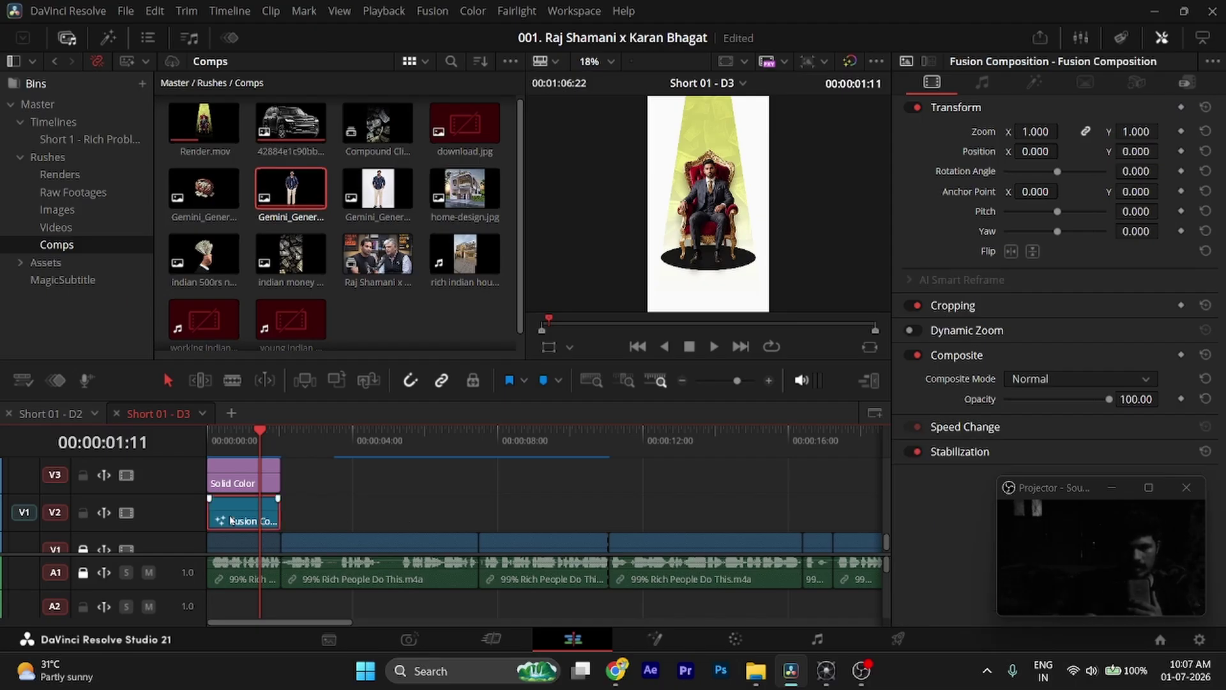
key("shift+5")
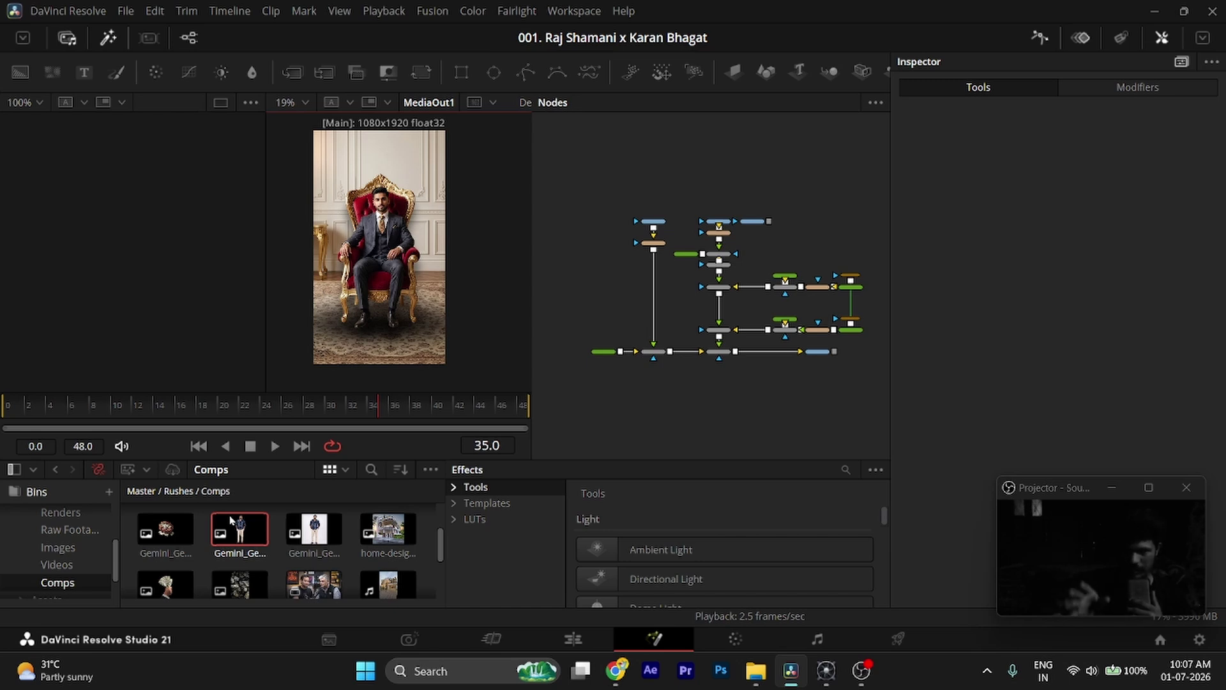
- Return to the Short 01 - D3 edit timeline, look over its opening clips on V2 to V6, and save the project
left_click(579, 667)
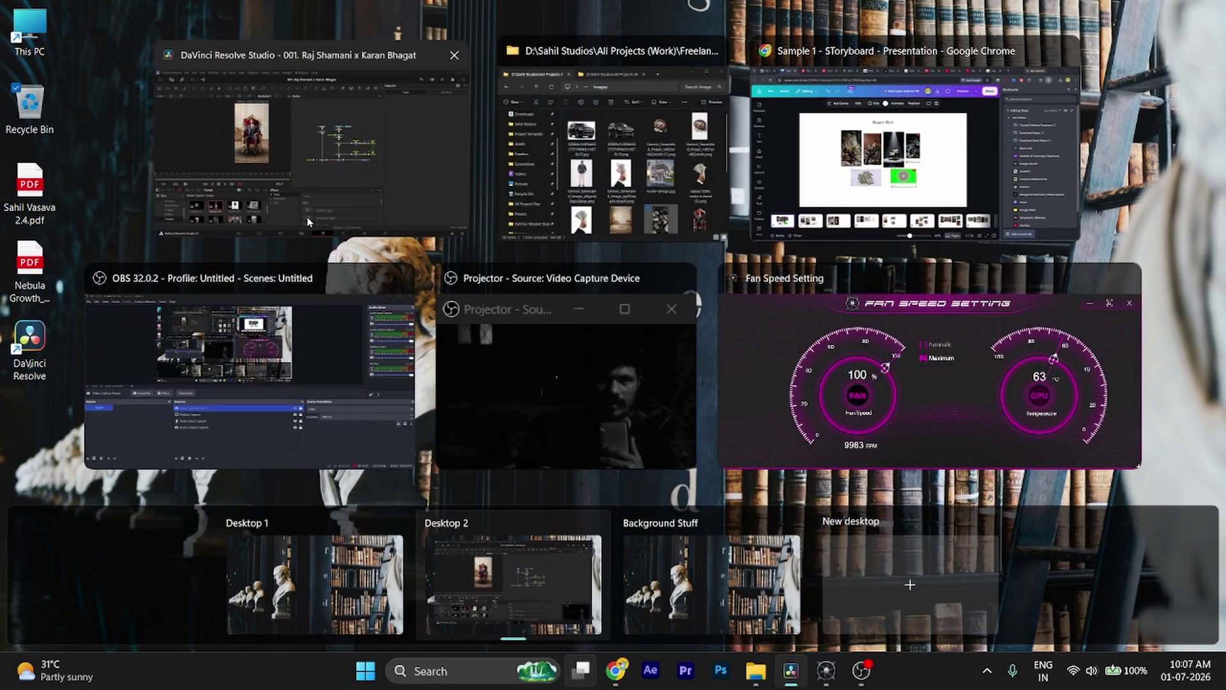
left_click(249, 128)
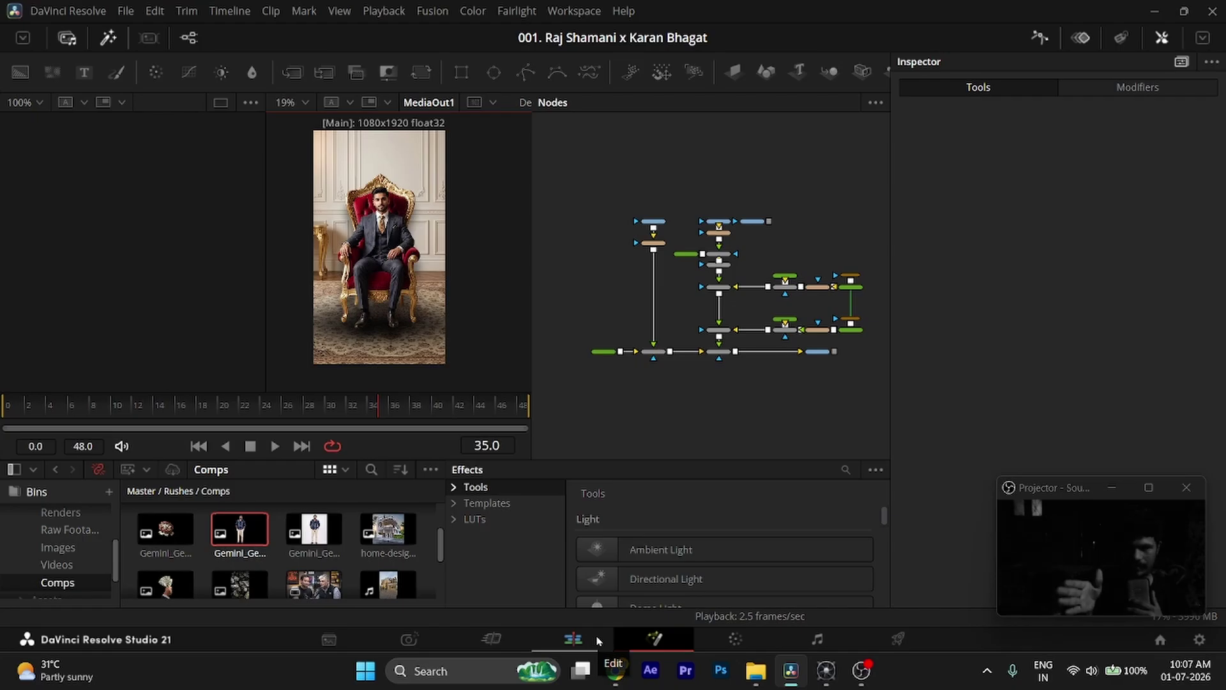
left_click(590, 639)
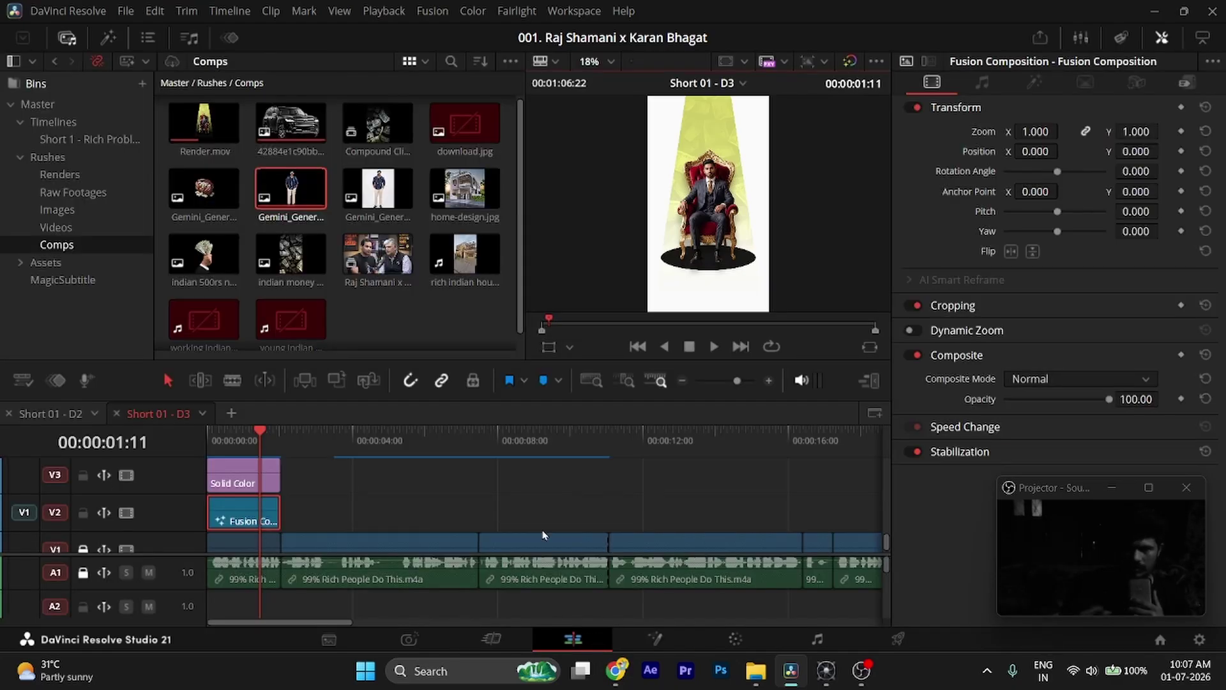
scroll(306, 485, "up", 4)
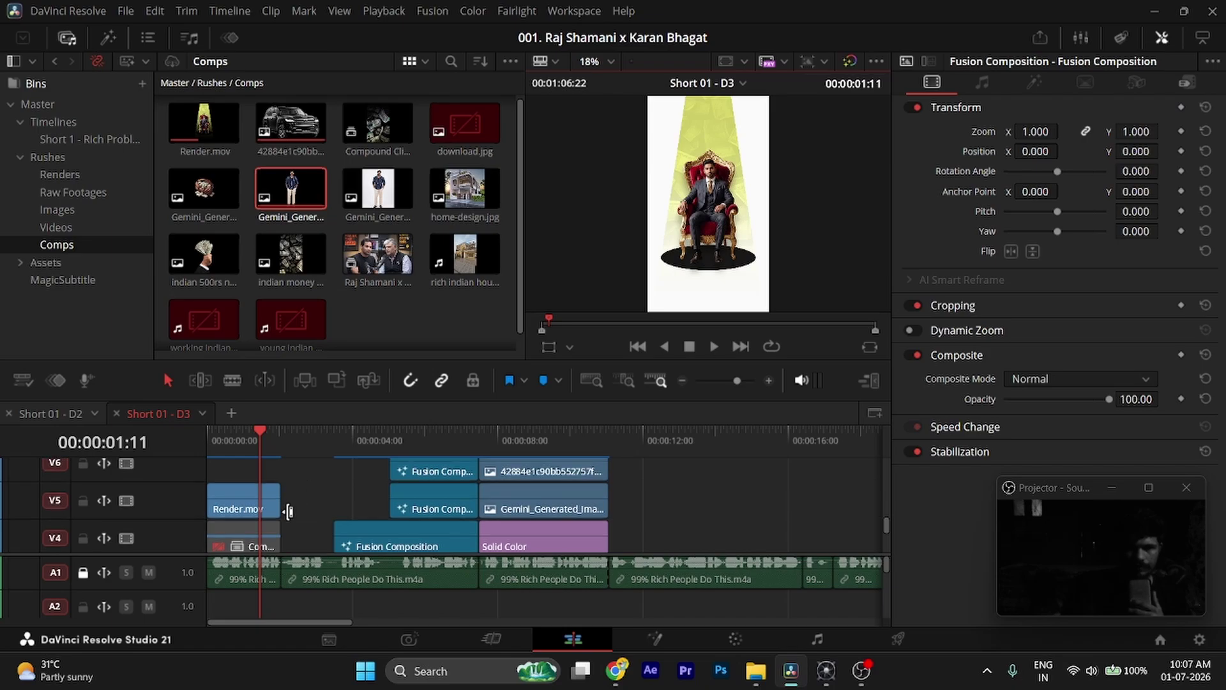
scroll(289, 512, "up", 1)
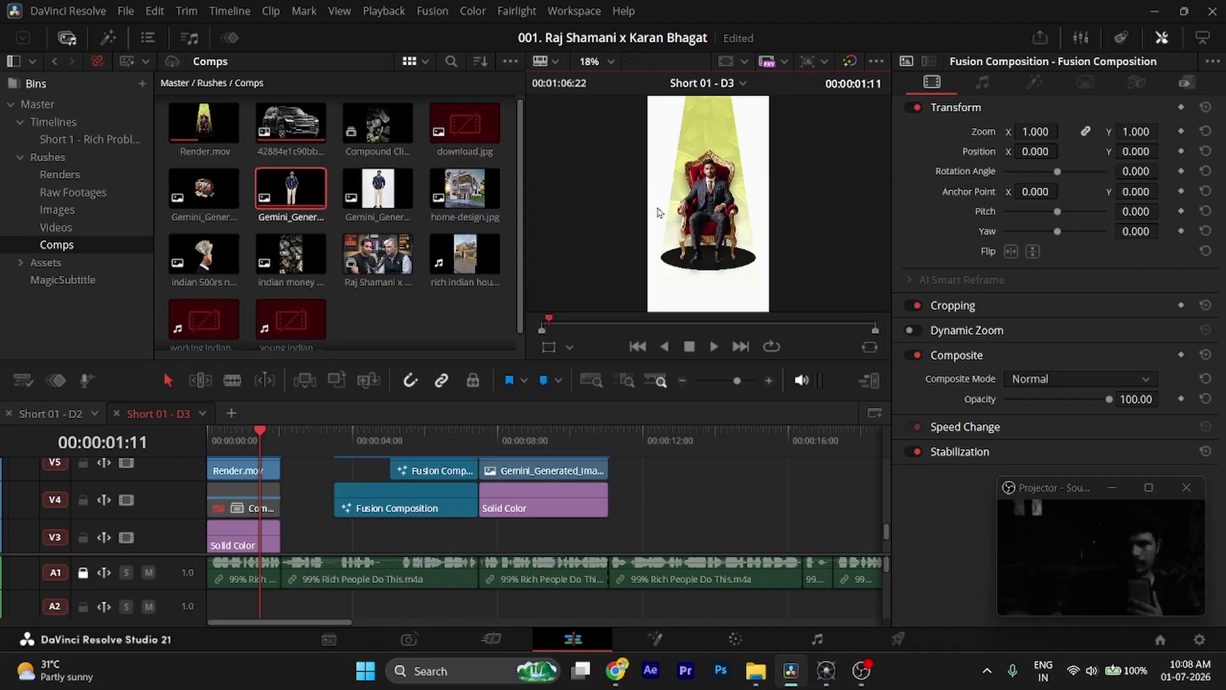
key("ctrl+s")
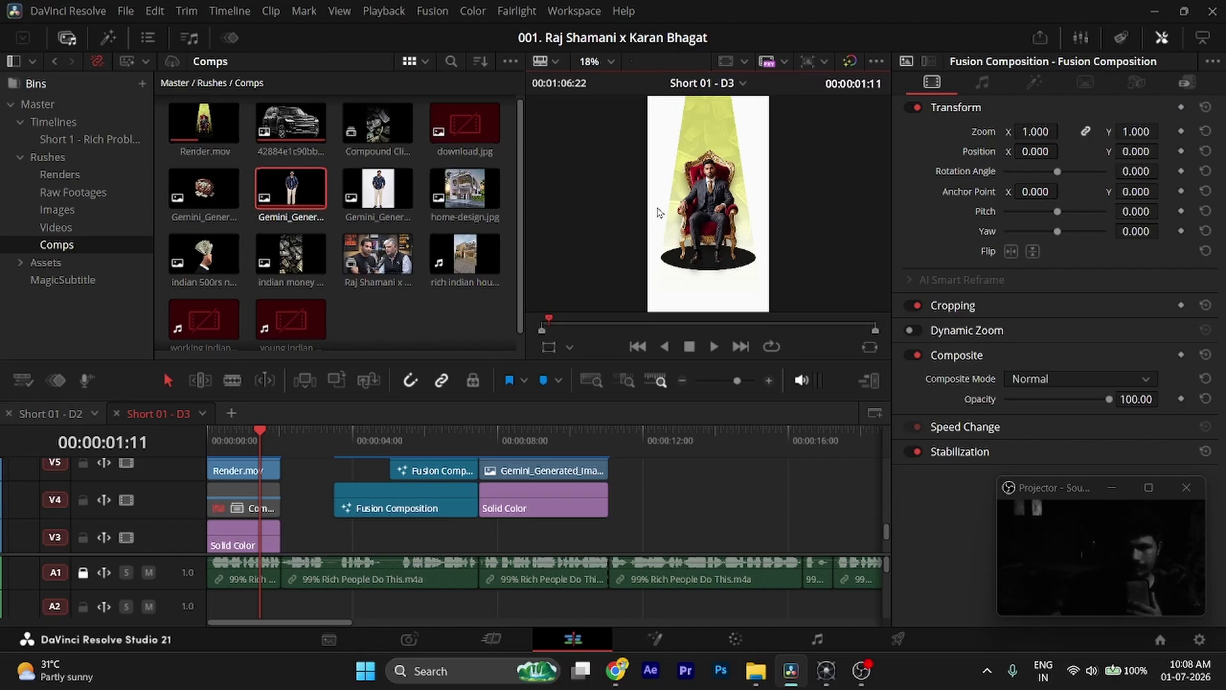
scroll(352, 511, "down", 1)
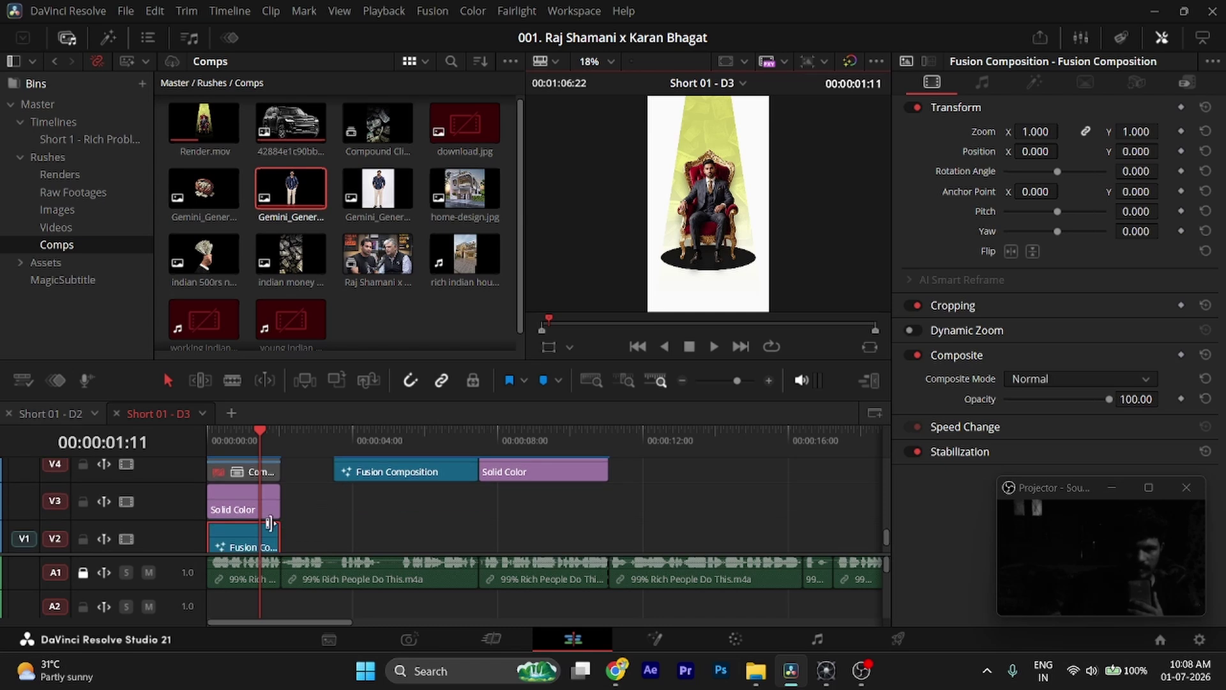
- Examine the V2 Fusion Composition's node tree, focusing on the ellipse shadow branches feeding Merge5 and Merge4
key("shift+5")
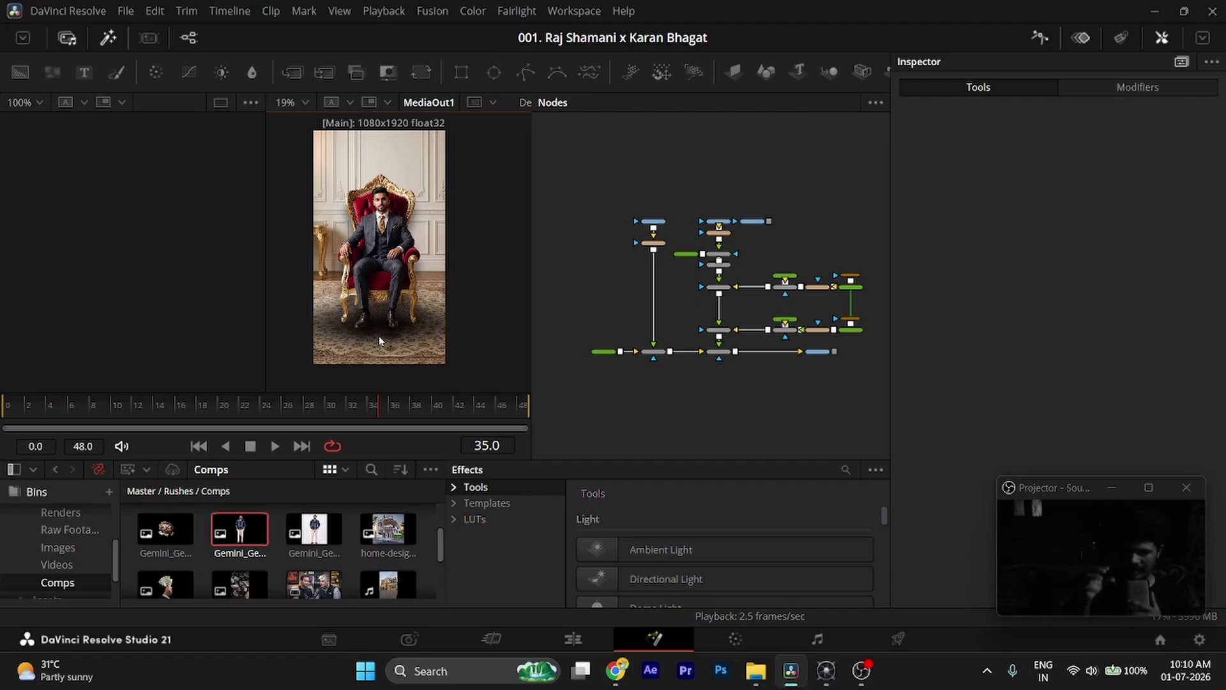
left_click(562, 646)
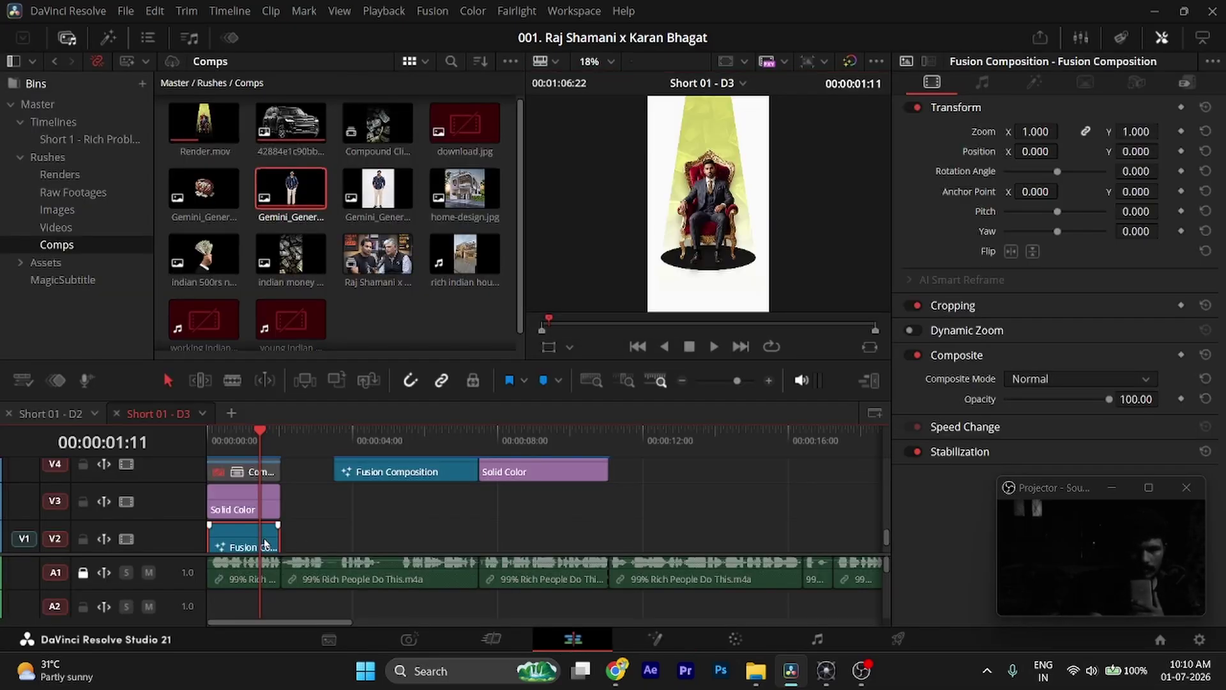
key("shift+5")
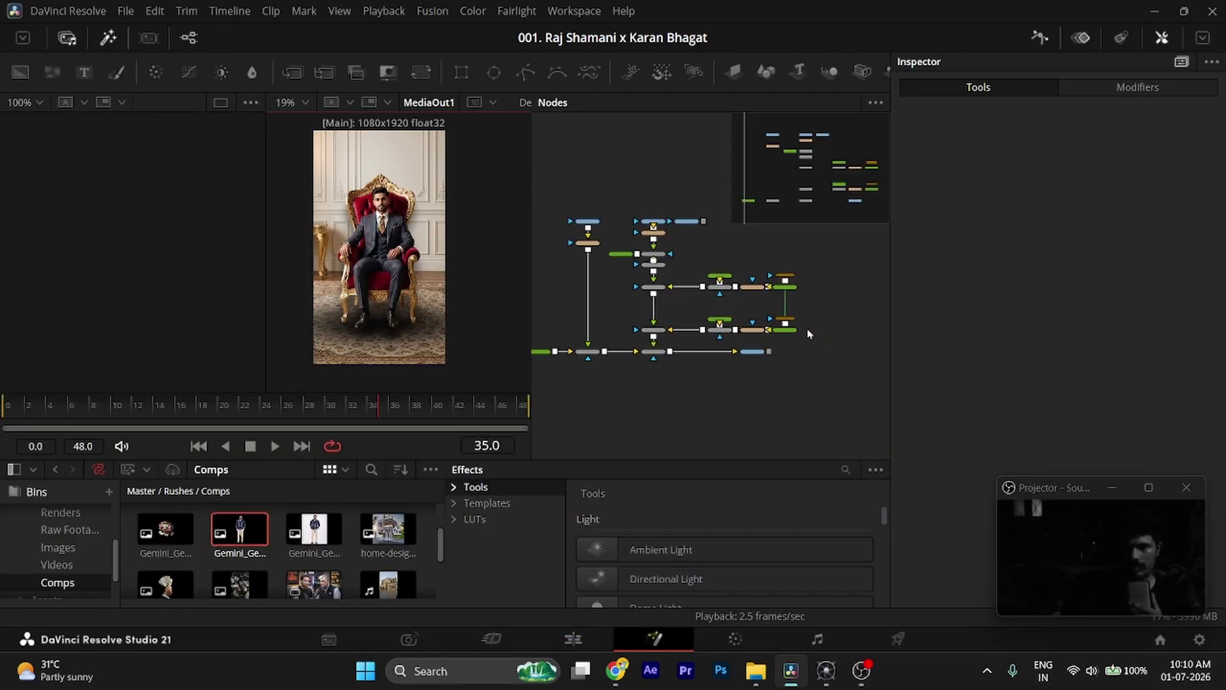
left_click(685, 291)
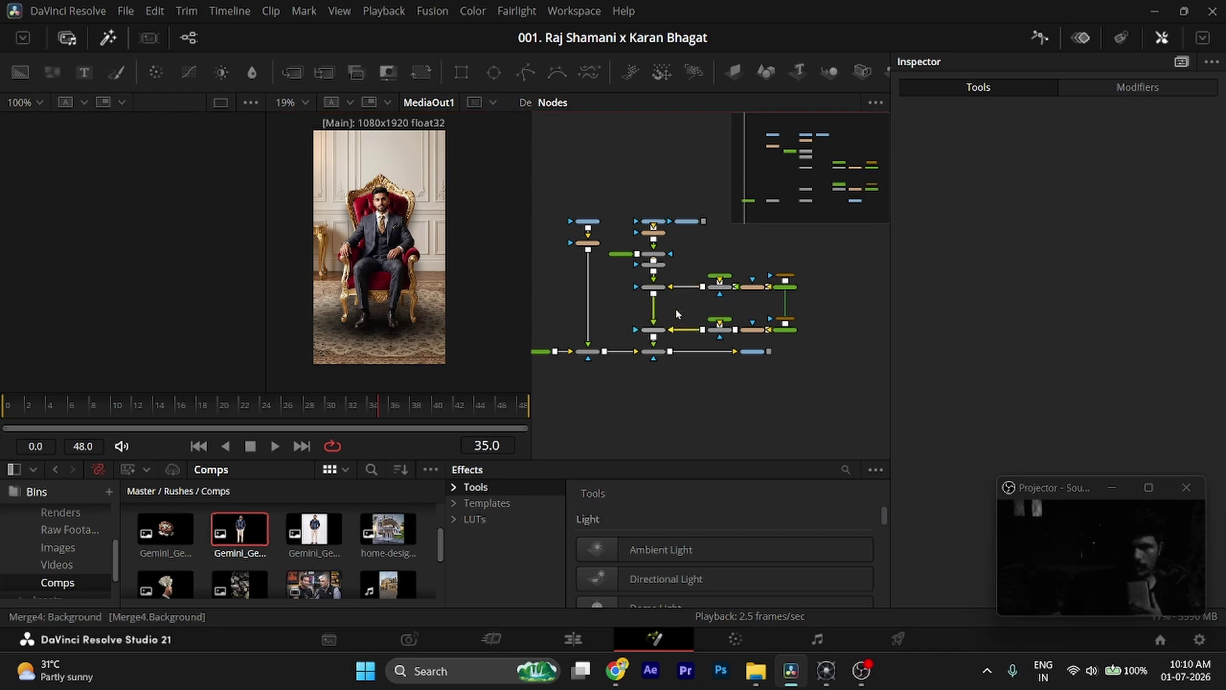
scroll(675, 291, "up", 3)
scroll(675, 290, "left", 3)
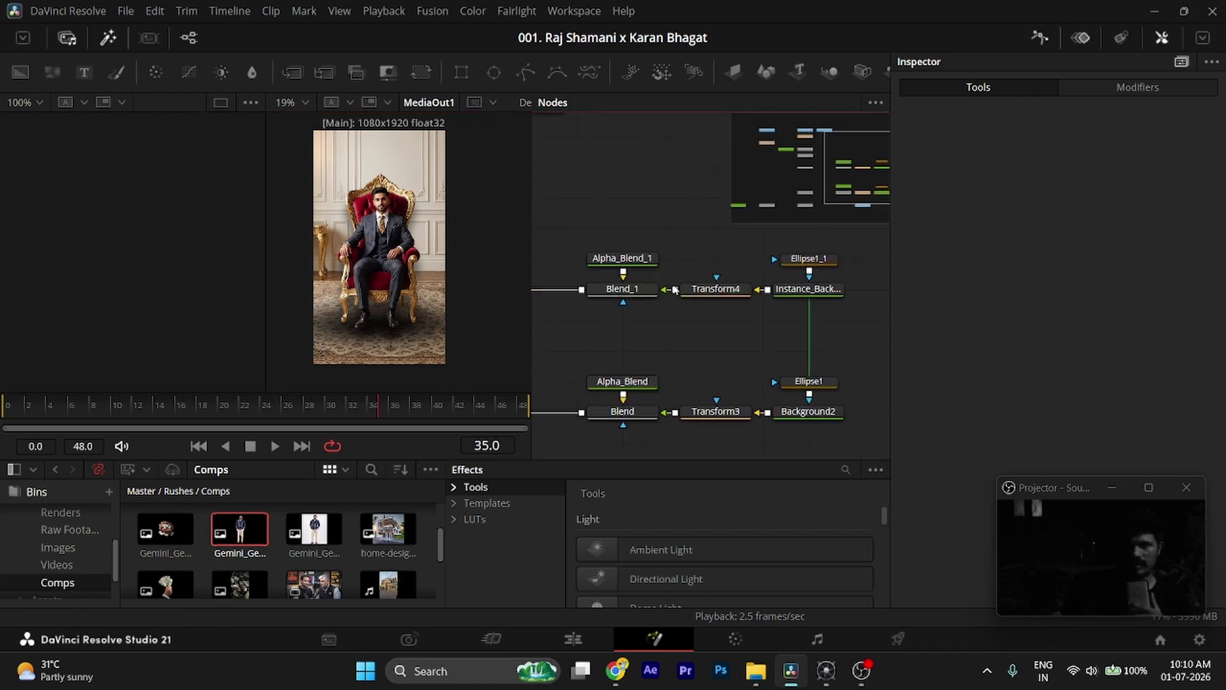
scroll(675, 290, "down", 2)
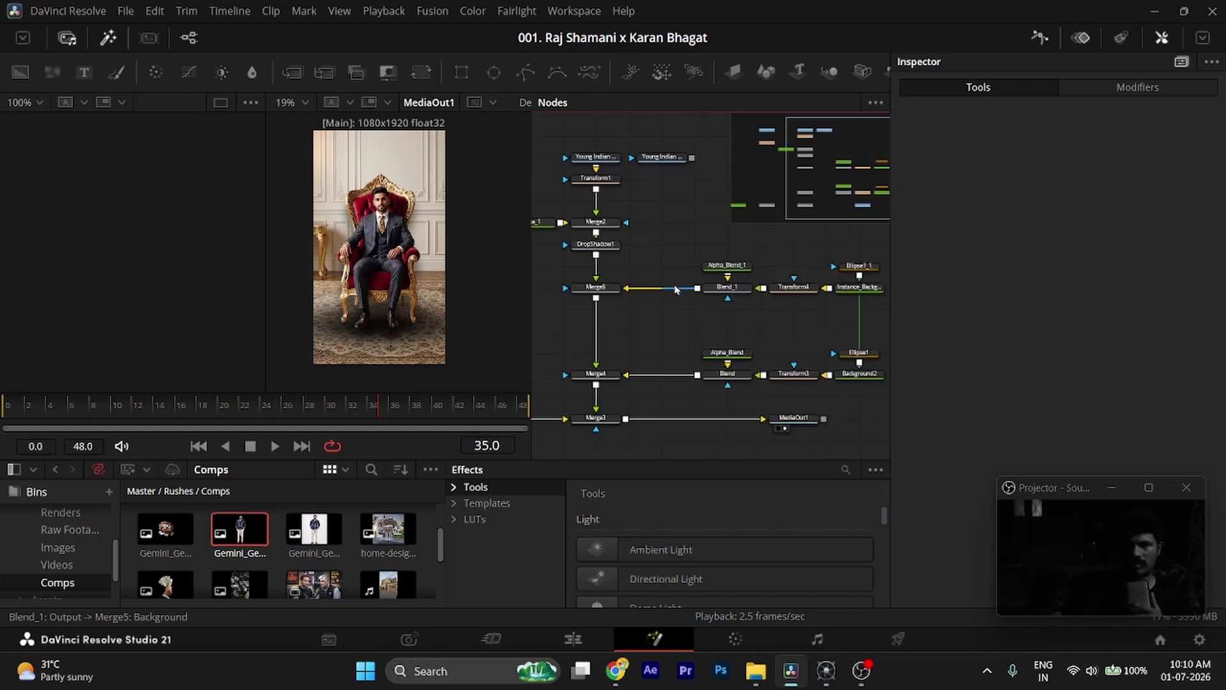
scroll(675, 288, "left", 1)
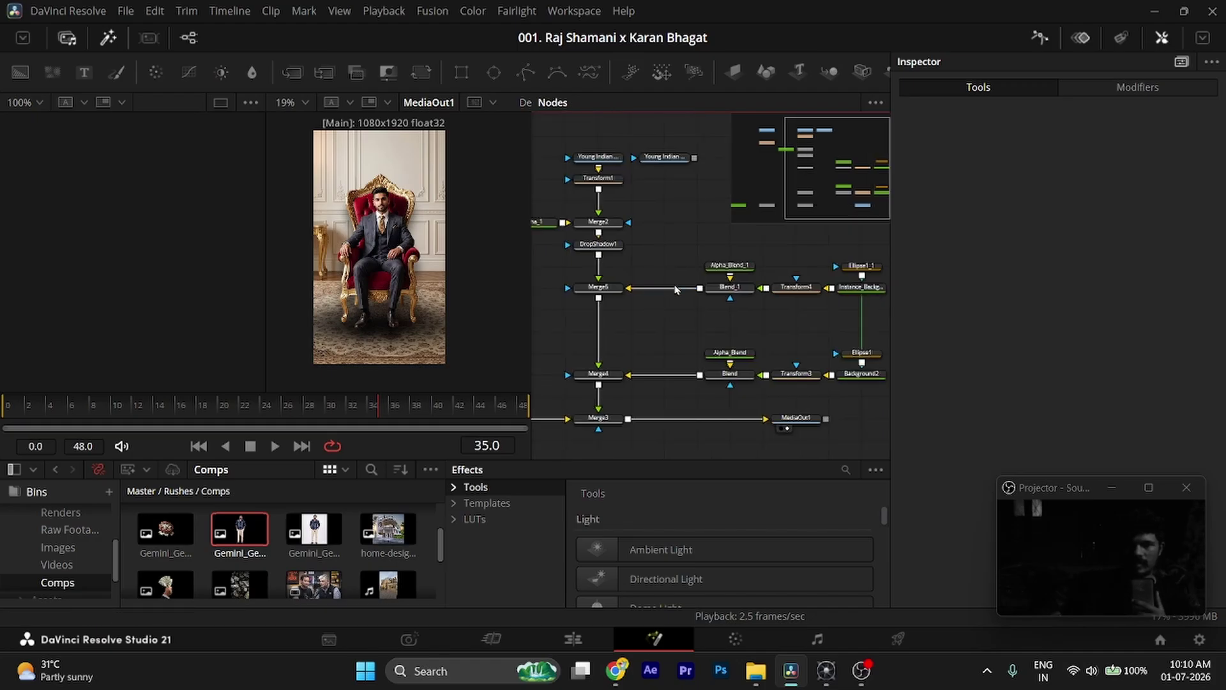
scroll(675, 289, "left", 3)
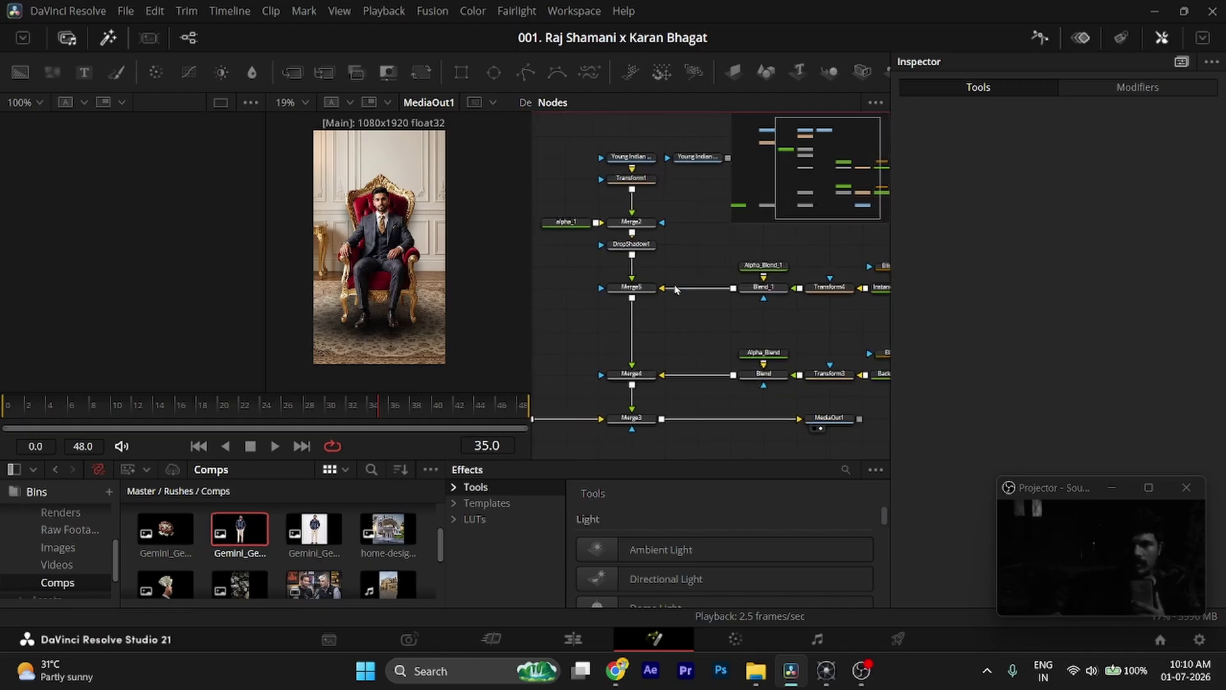
- Duplicate the alpha_1 node beside Merge5 and connect the copy to Merge5's background input in place of Blend_1
scroll(578, 225, "left", 2)
left_click(578, 224)
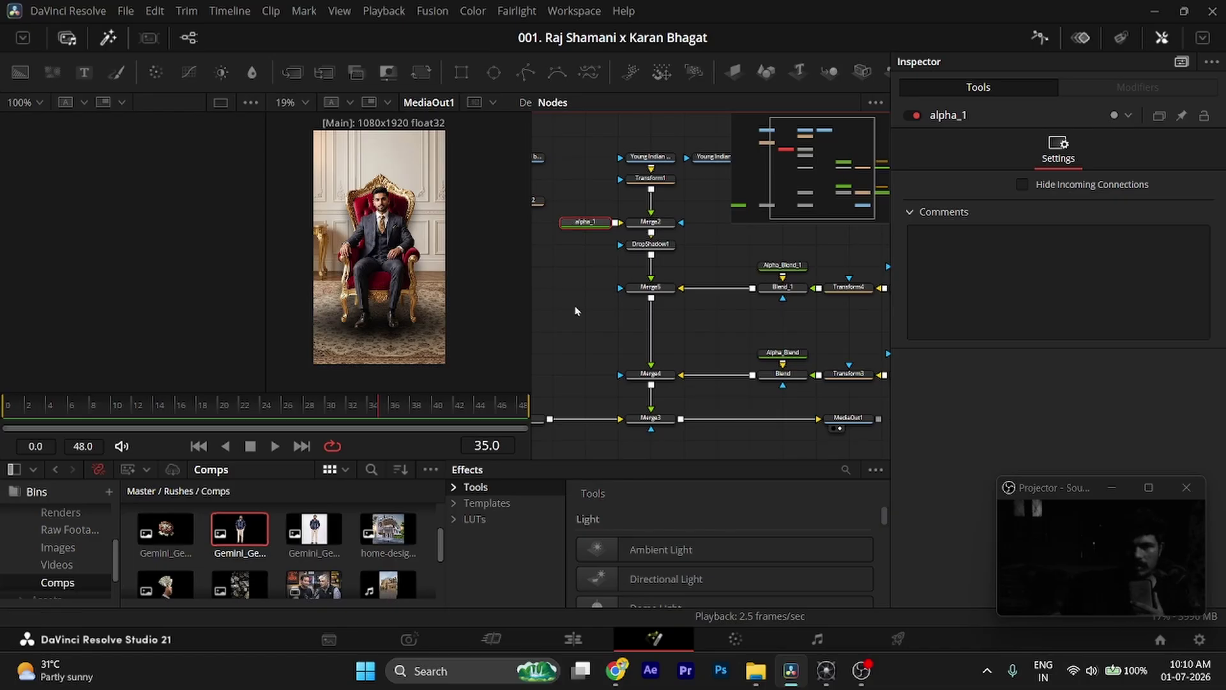
key("ctrl+v")
scroll(578, 287, "up", 3)
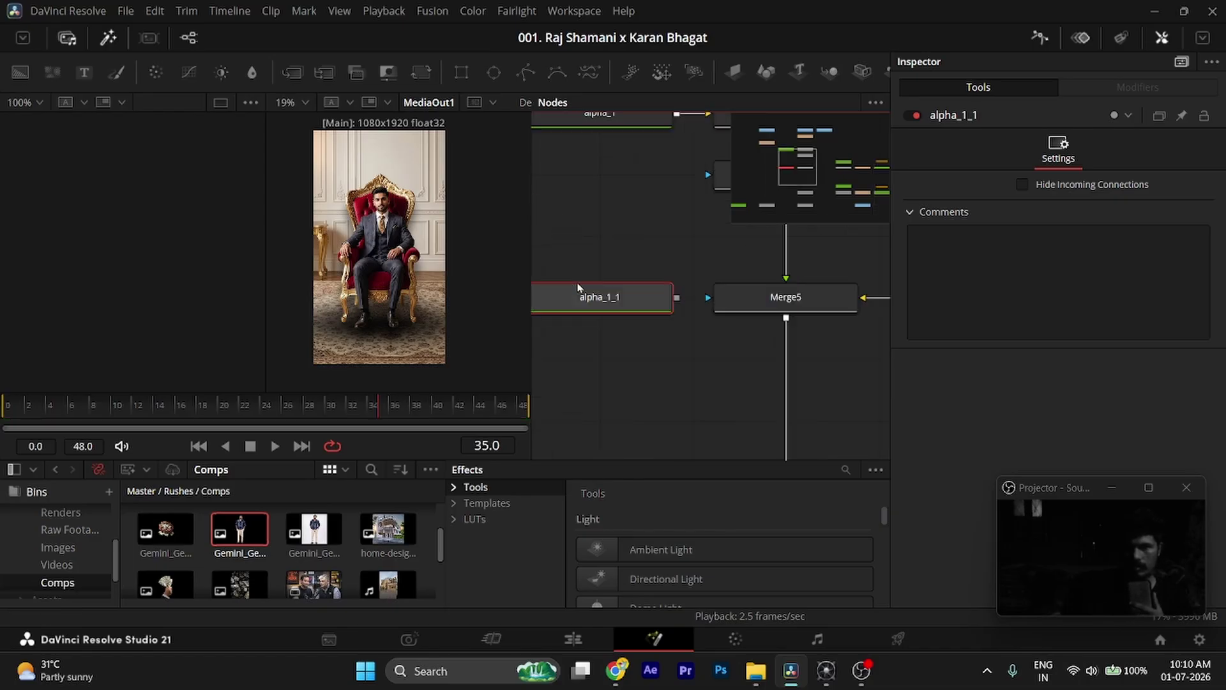
scroll(578, 287, "right", 2)
left_click_drag(653, 297, 840, 306)
- Add another copy of alpha_1 beside Merge4, connect it to Merge4's background in place of Blend, and save the project
scroll(840, 306, "left", 2)
scroll(840, 307, "down", 4)
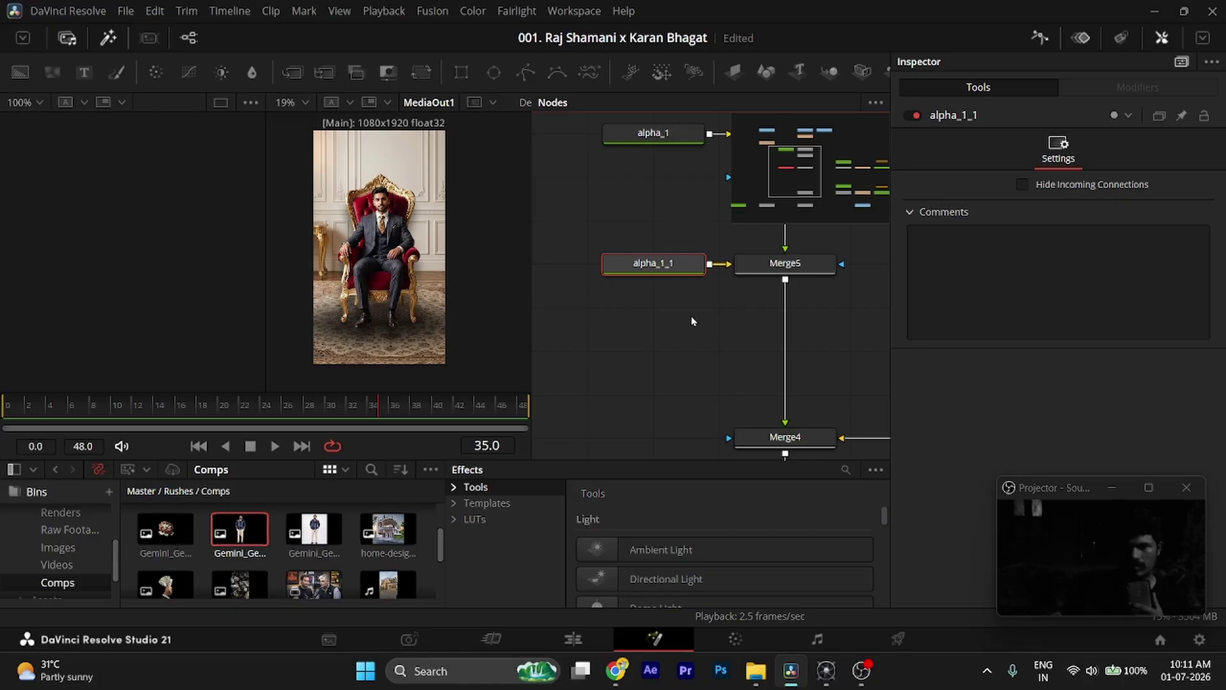
left_click(642, 377)
key("ctrl+v")
scroll(642, 377, "right", 2)
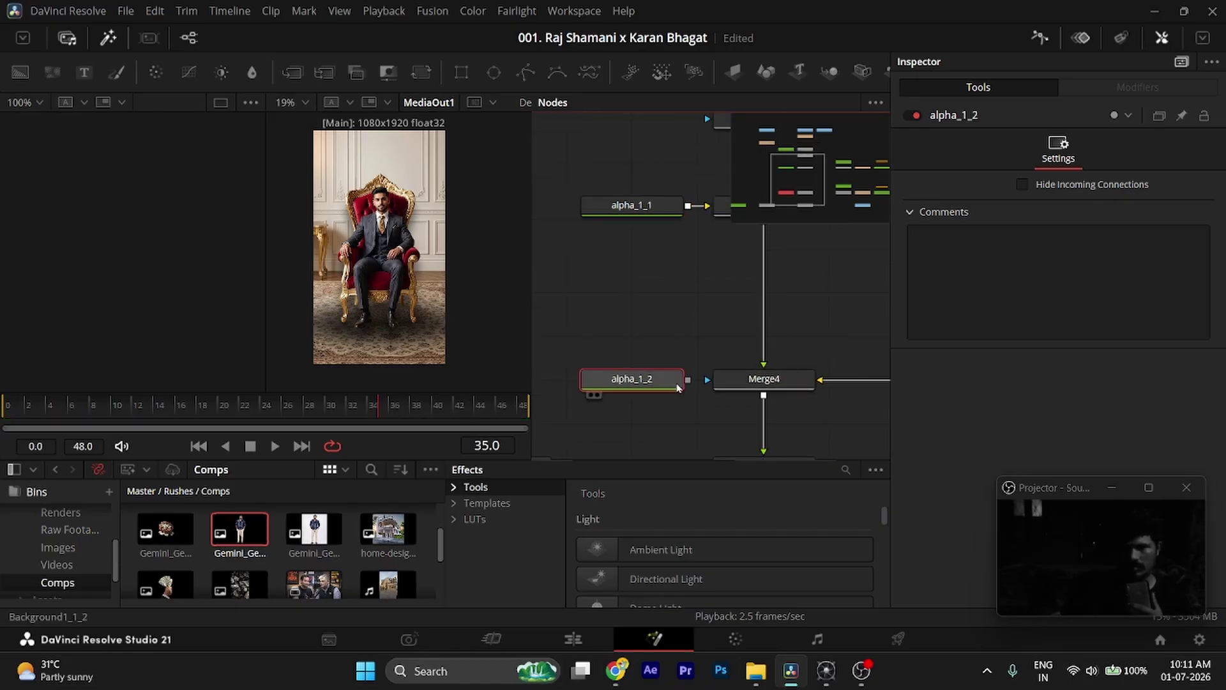
left_click_drag(687, 379, 830, 385)
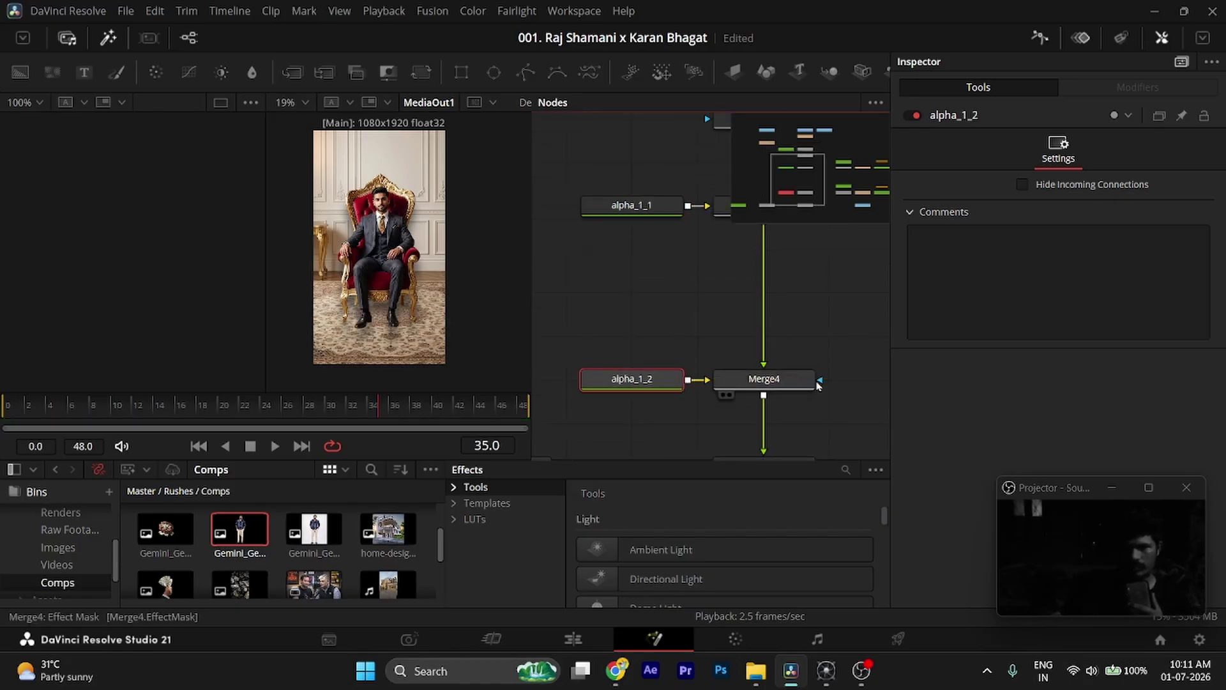
scroll(819, 380, "down", 3)
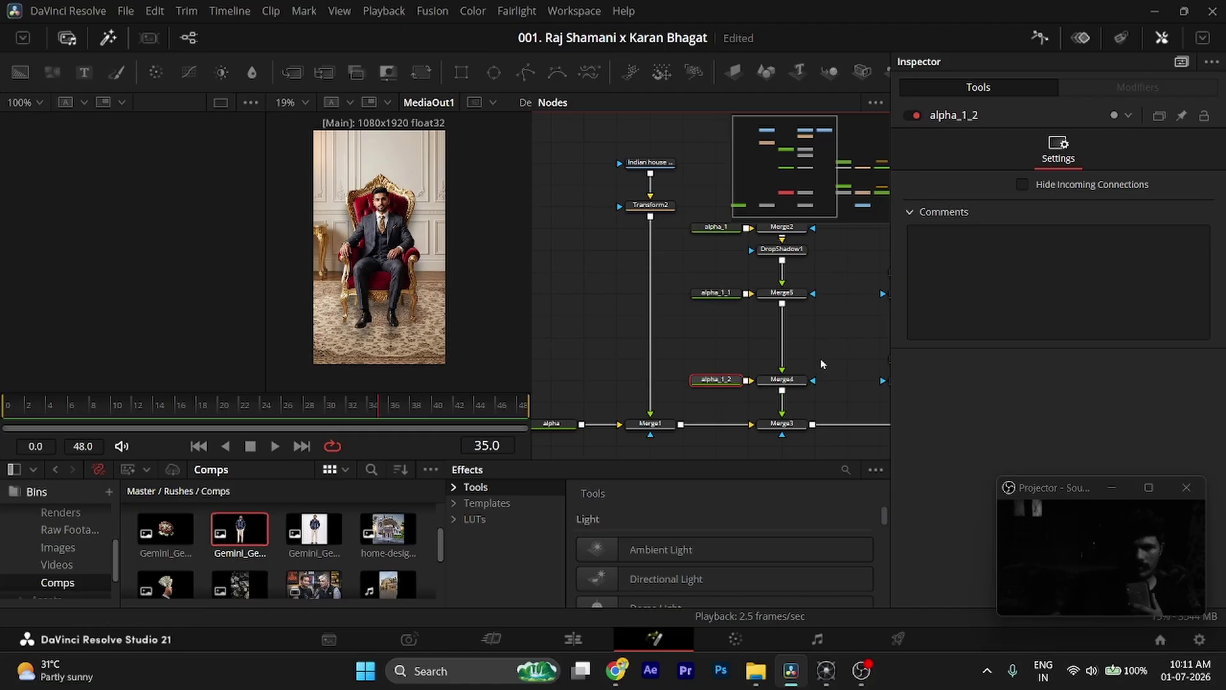
key("ctrl+s")
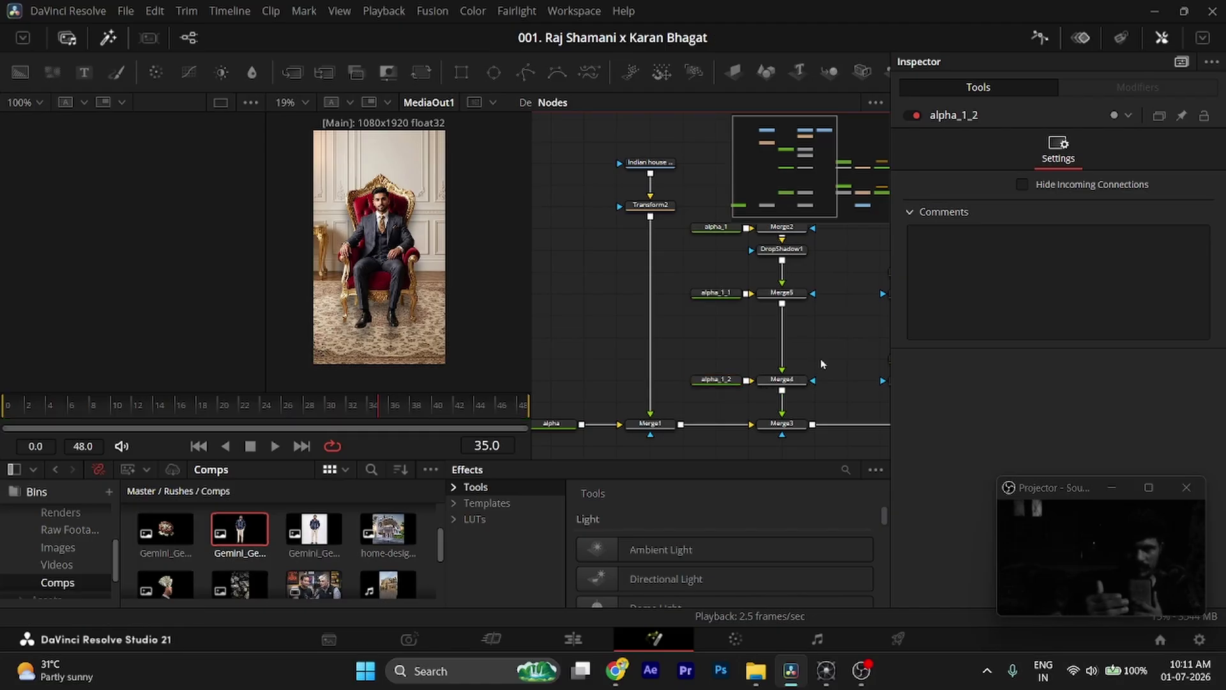
- Highlight the ten nodes of the two disconnected ellipse shadow branches to review them, and clear the selection
scroll(821, 364, "down", 4)
scroll(822, 364, "right", 2)
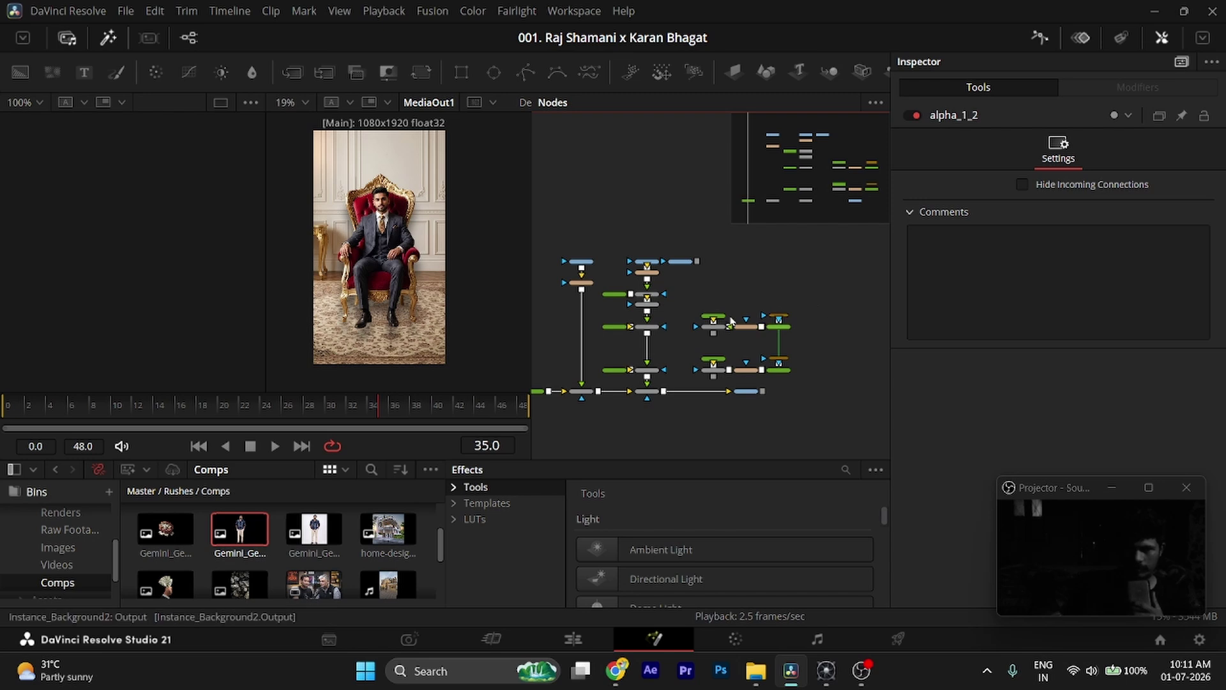
left_click_drag(686, 298, 797, 387)
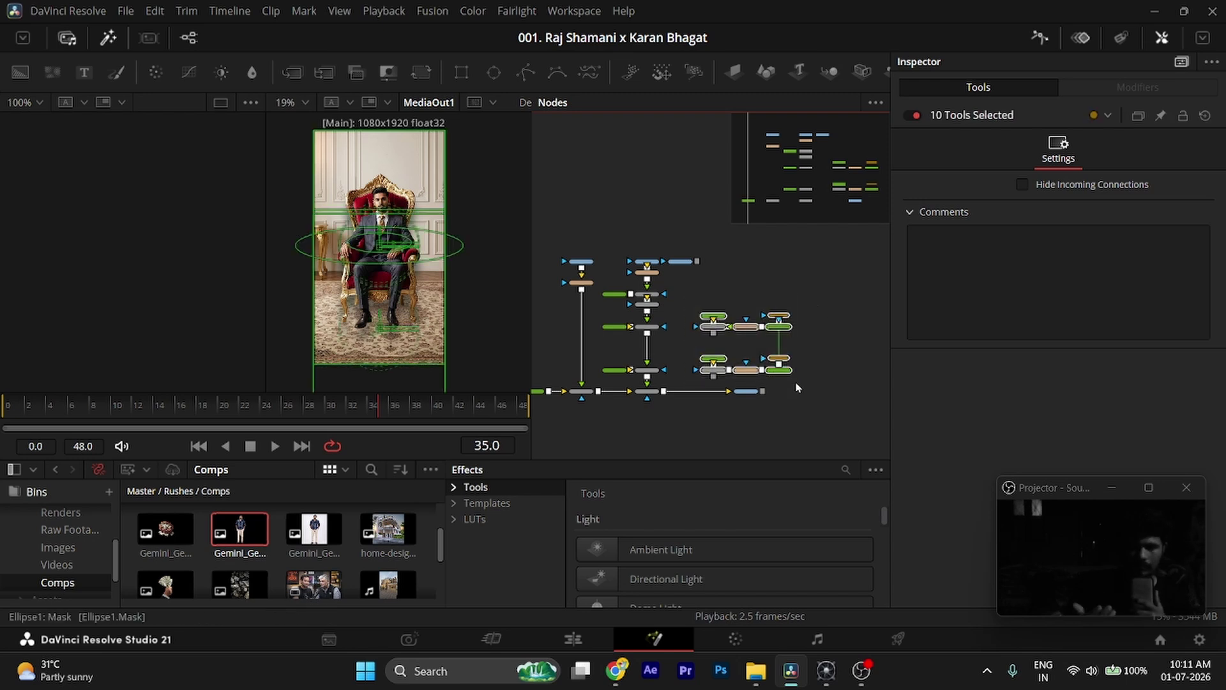
left_click(805, 358)
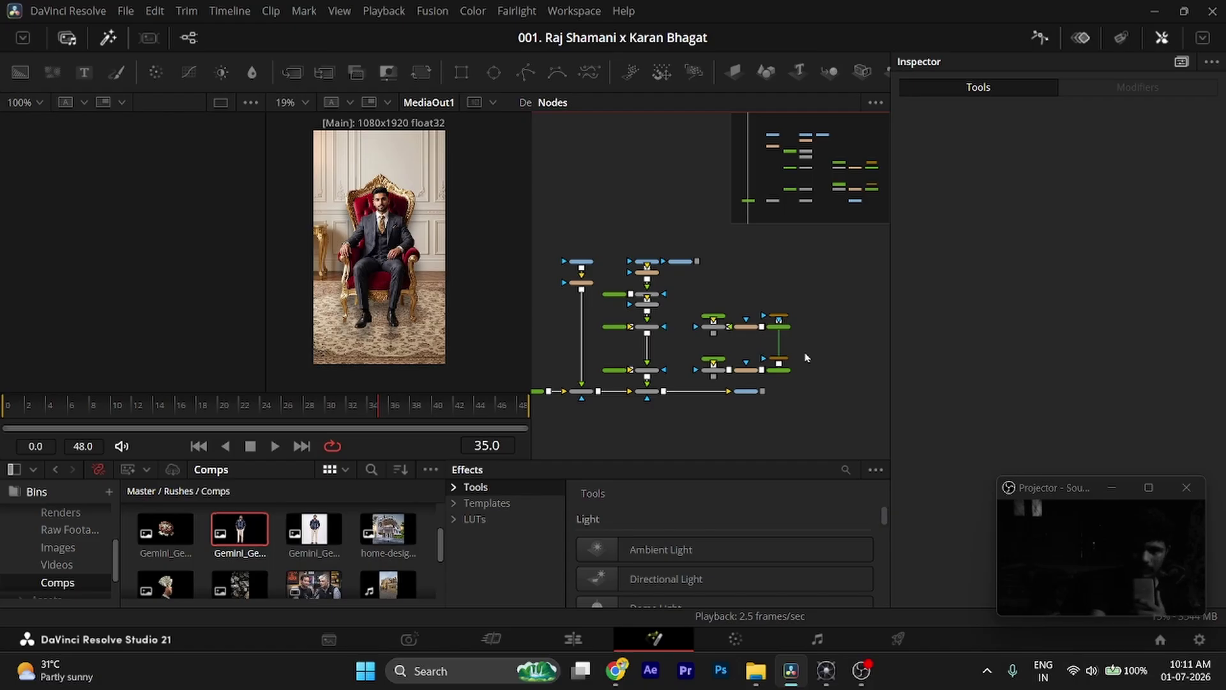
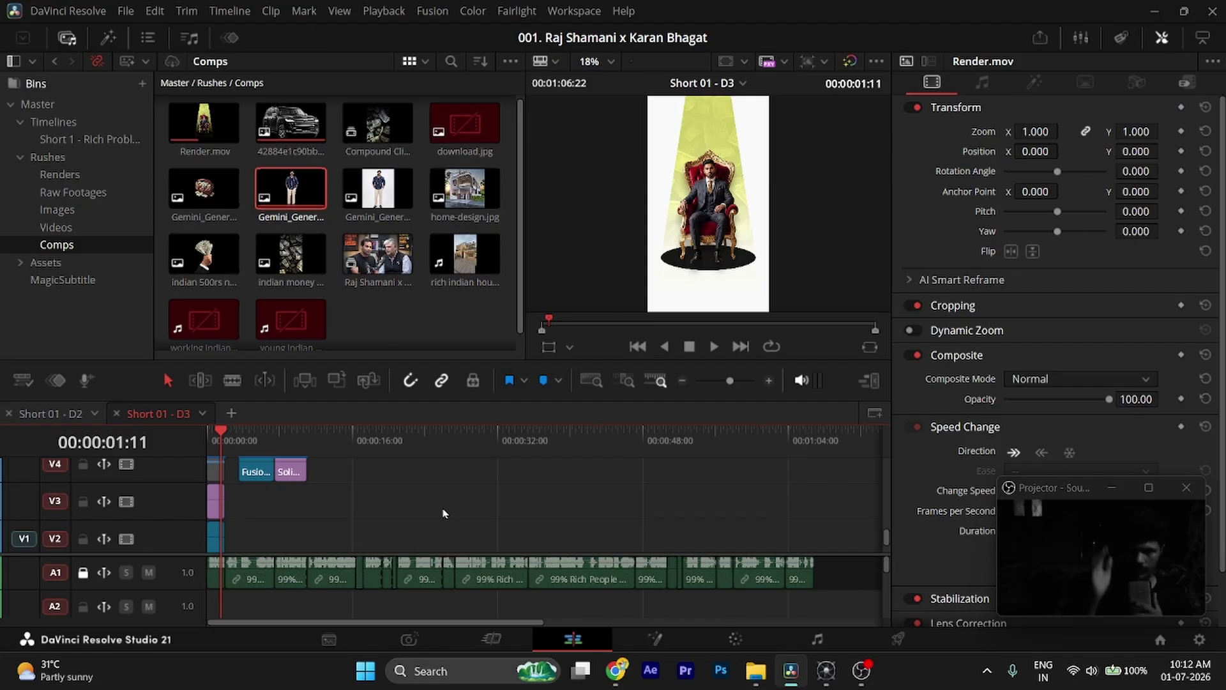
- Duplicate the opening Render.mov clip from V5 onto V6 and convert the copy into a Fusion clip at the timeline start
scroll(268, 498, "up", 2)
left_click(214, 496)
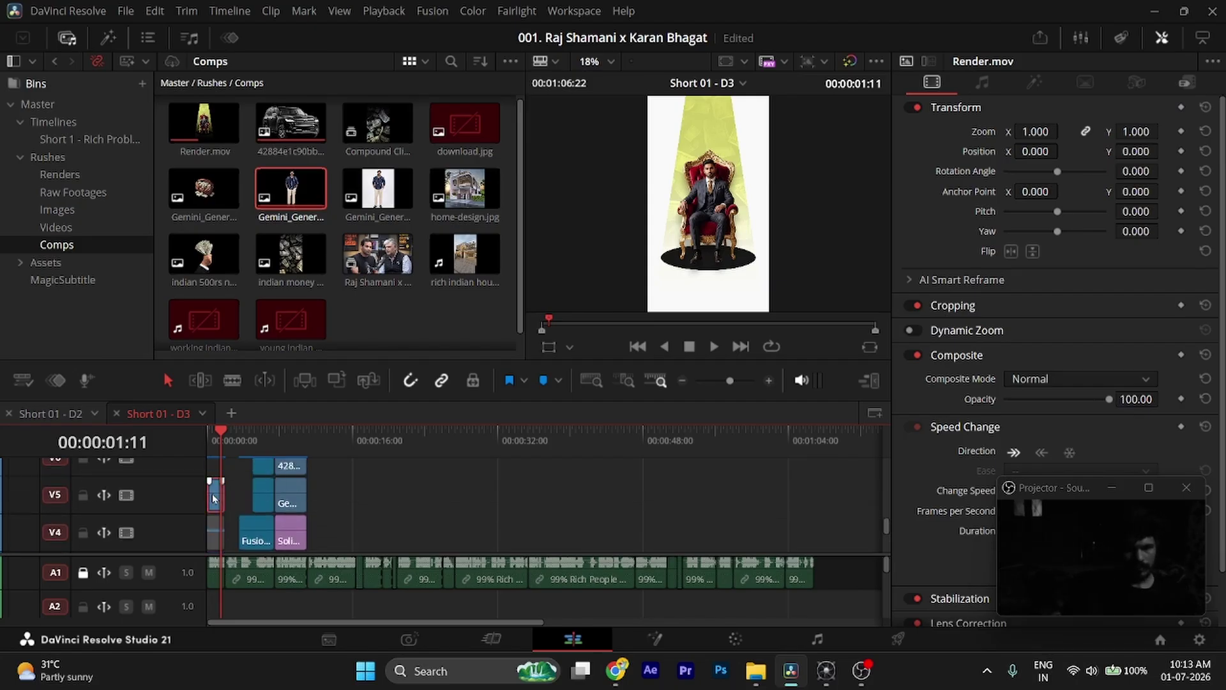
mouse_move(213, 499)
left_mouse_down()
mouse_move(214, 472)
mouse_move(215, 505)
left_mouse_up()
key("Home")
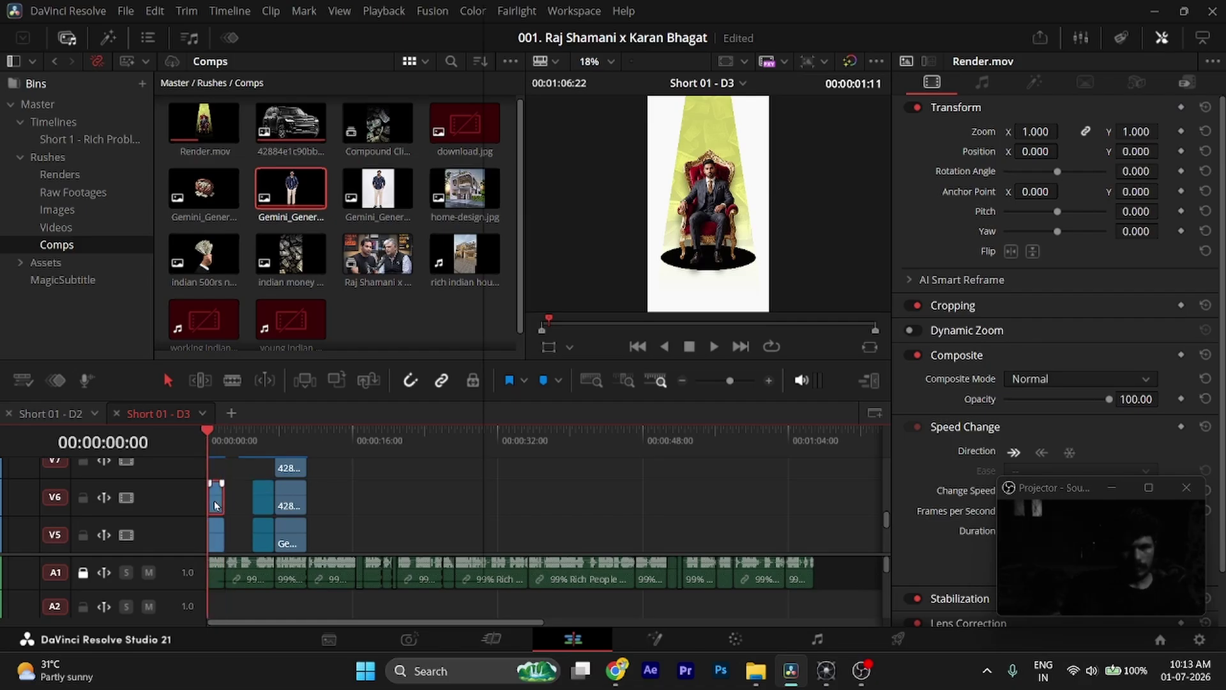
right_click(215, 505)
left_click(268, 82)
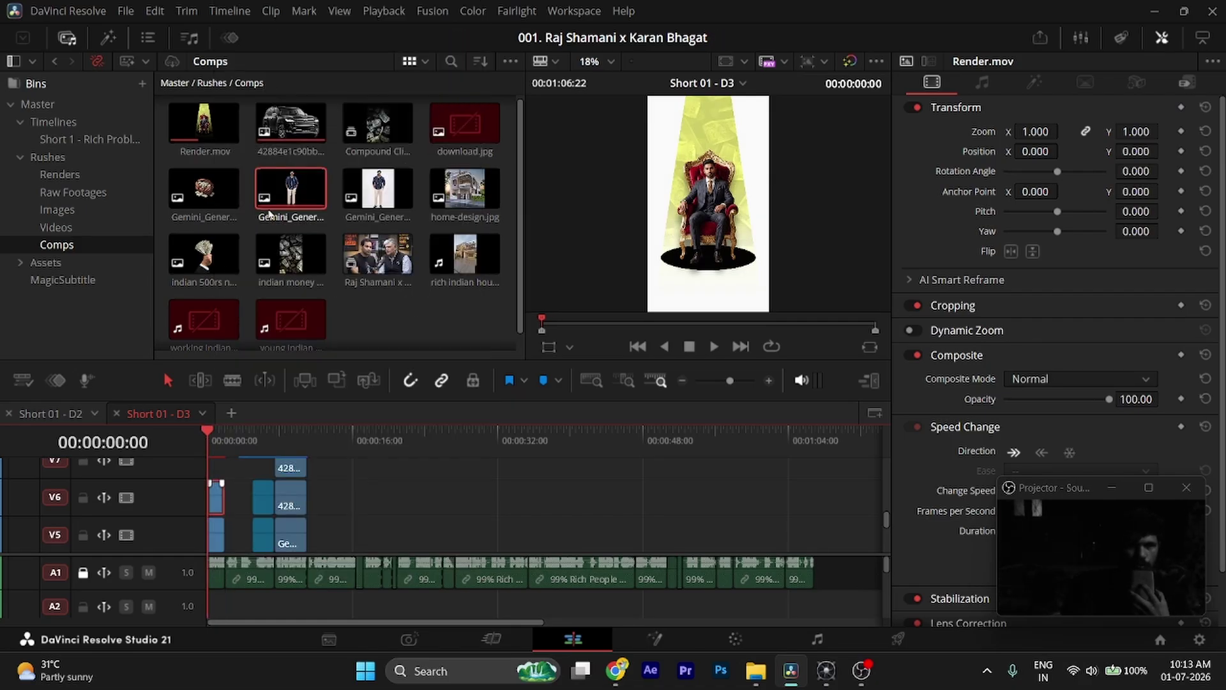
- Disable the original Render.mov clip on V5 beneath the new V6 Fusion clip, and save the project
left_click(217, 531)
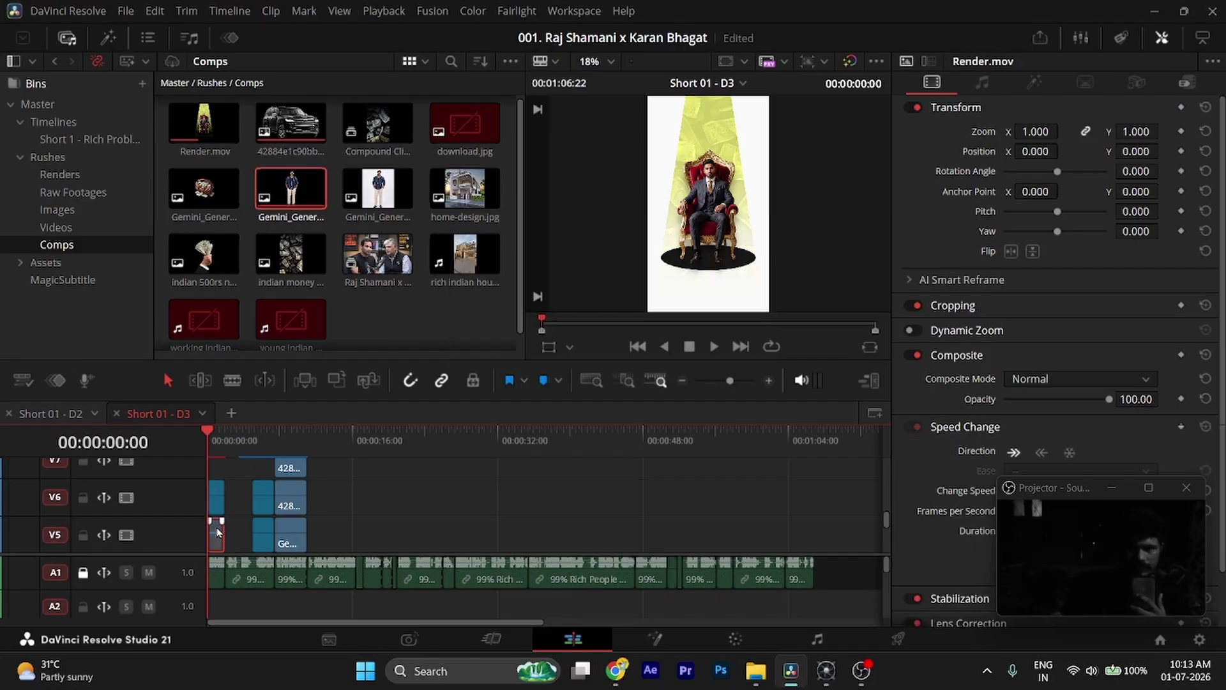
left_click(217, 508)
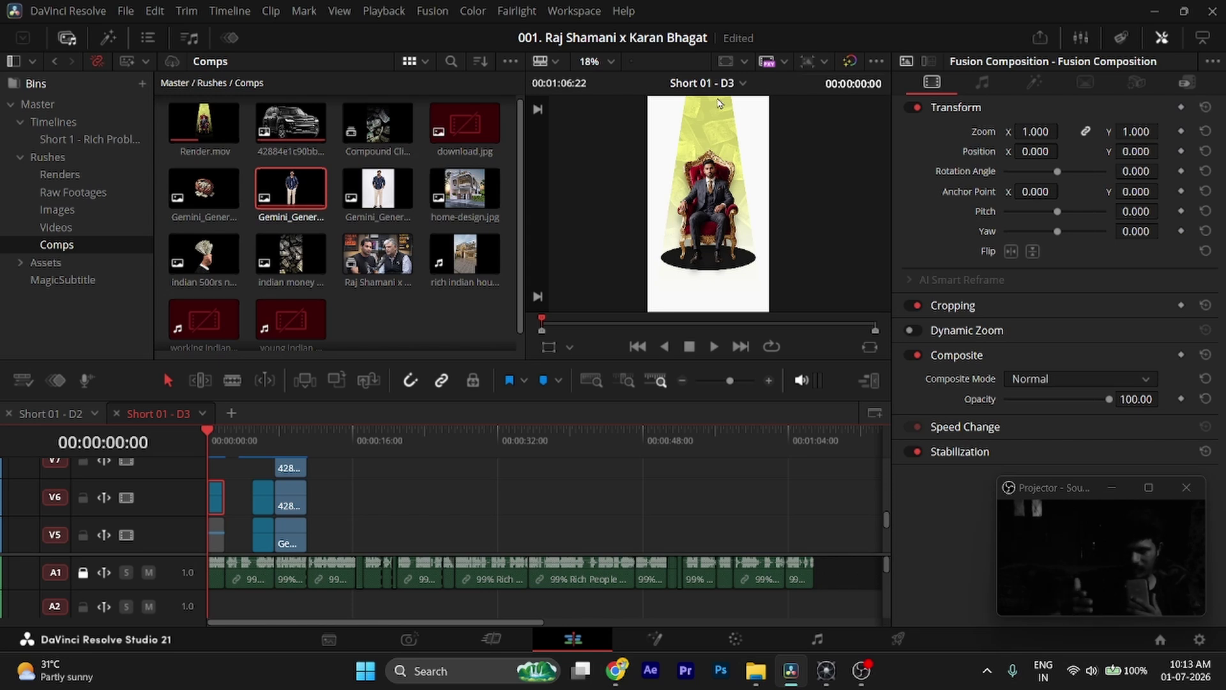
left_click(397, 497)
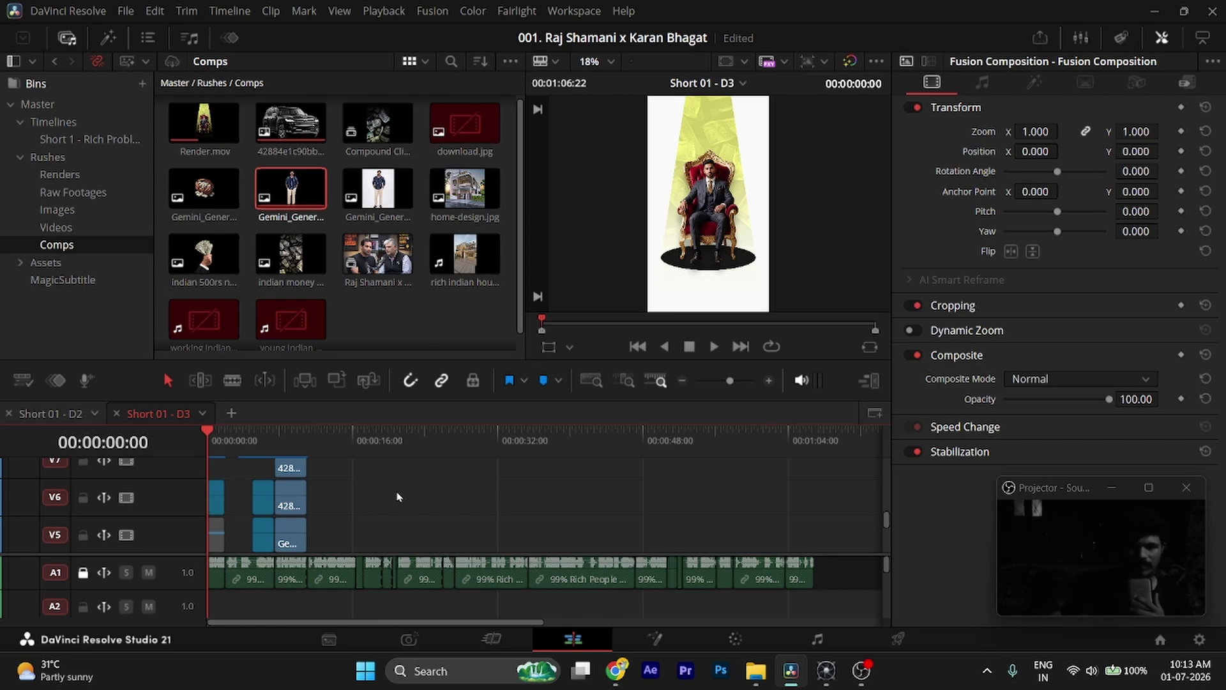
scroll(397, 496, "up", 3)
key("ctrl+s")
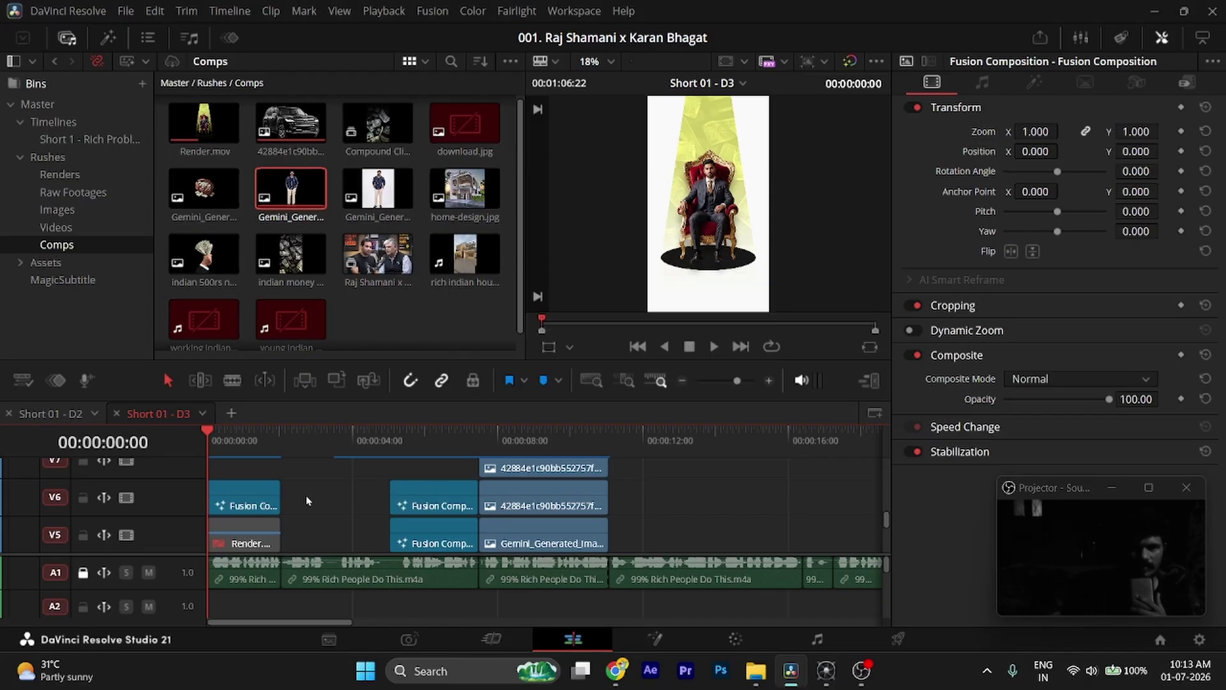
- Select the opening Fusion Composition on V6 and preview the timeline at 00:00:13:05
left_click(268, 500)
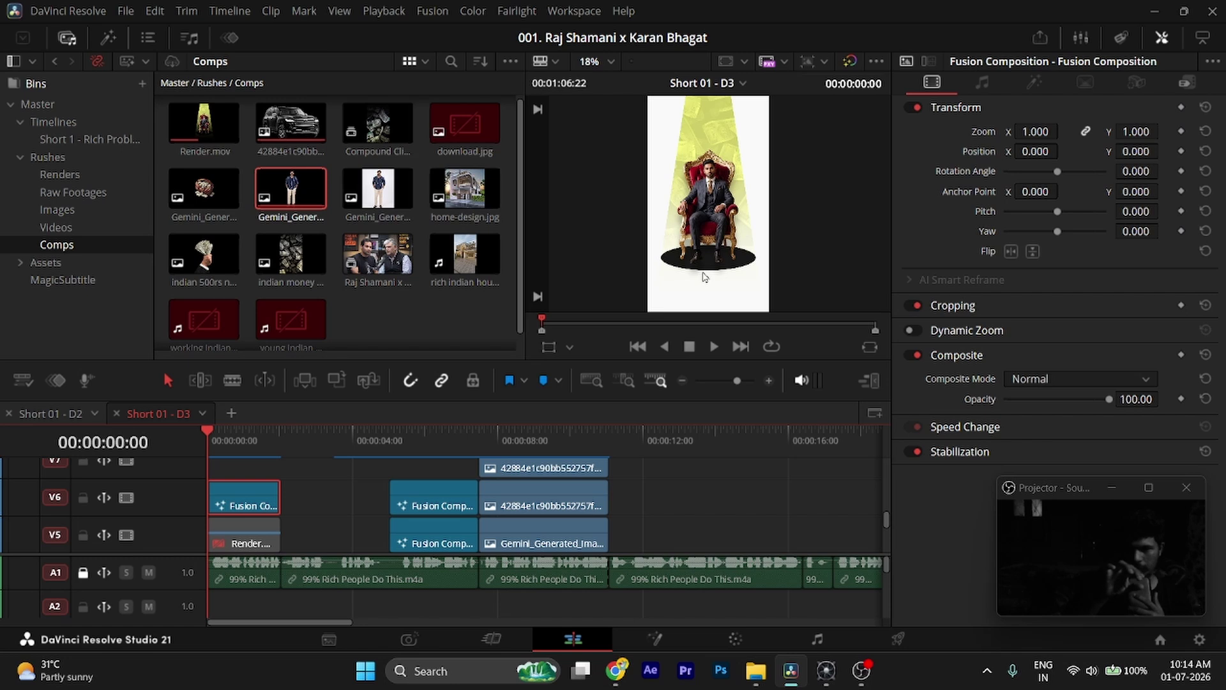
left_click(687, 440)
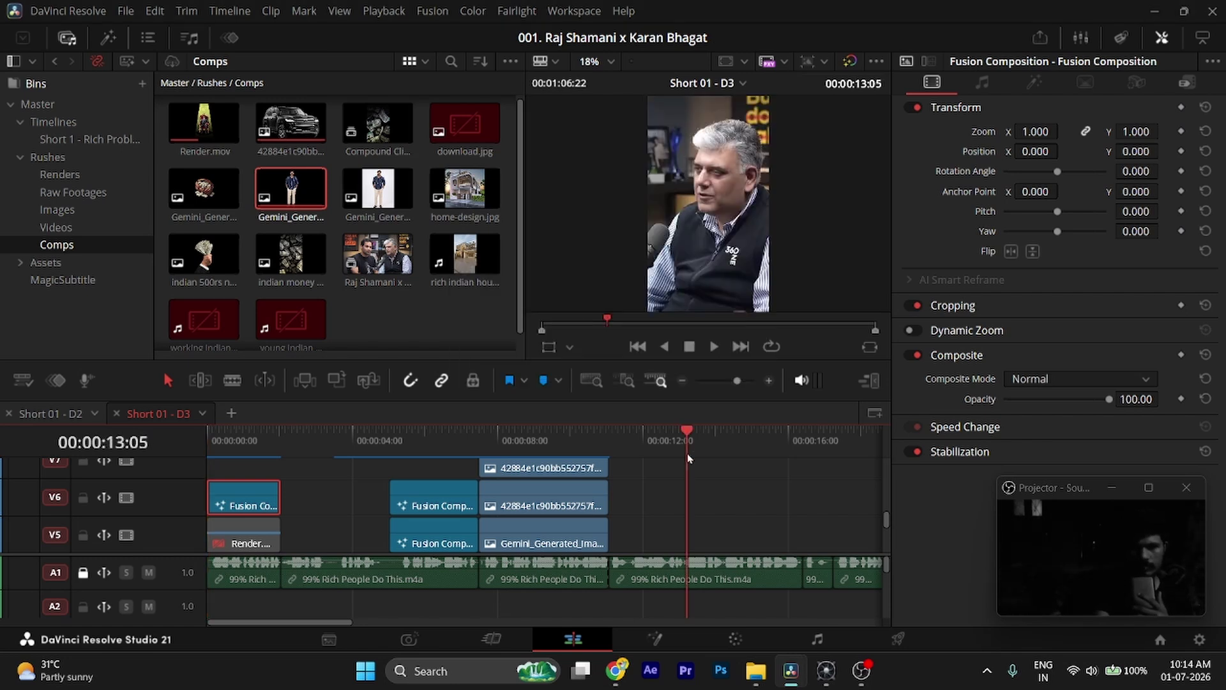
- Deselect the opening clip on the Short 01 - D3 timeline and switch to the Short 01 - D2 timeline
left_click(679, 484)
key("ctrl+minus")
key("ctrl+minus")
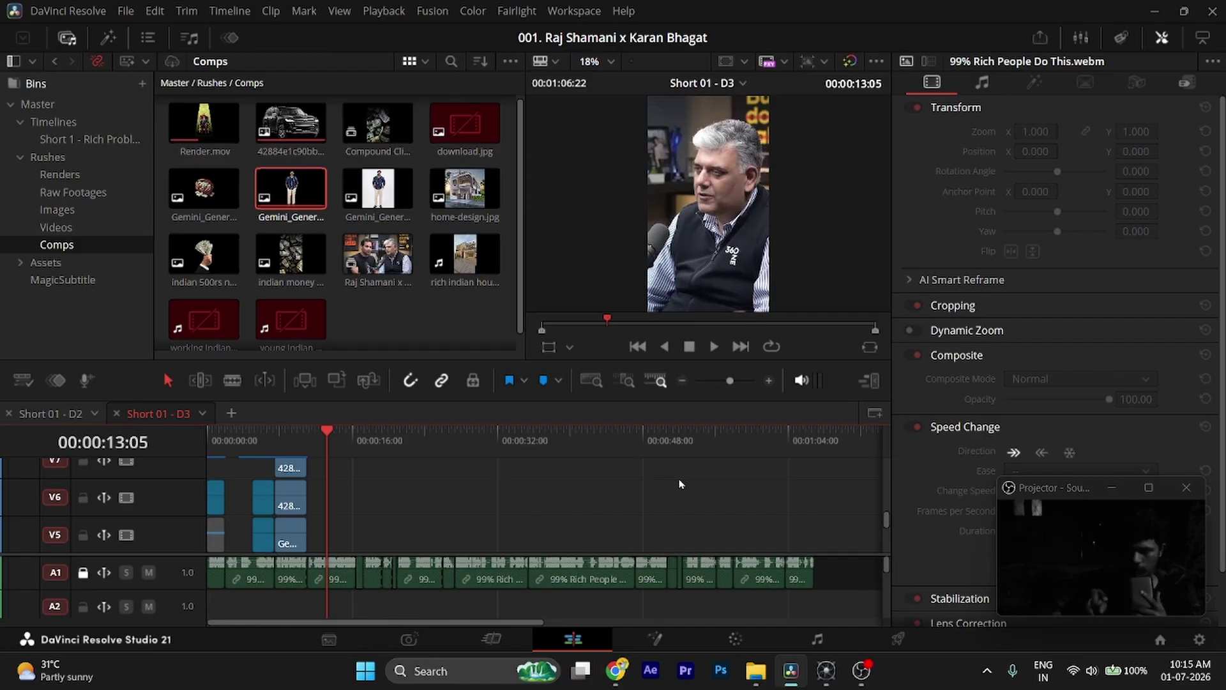
left_click(54, 415)
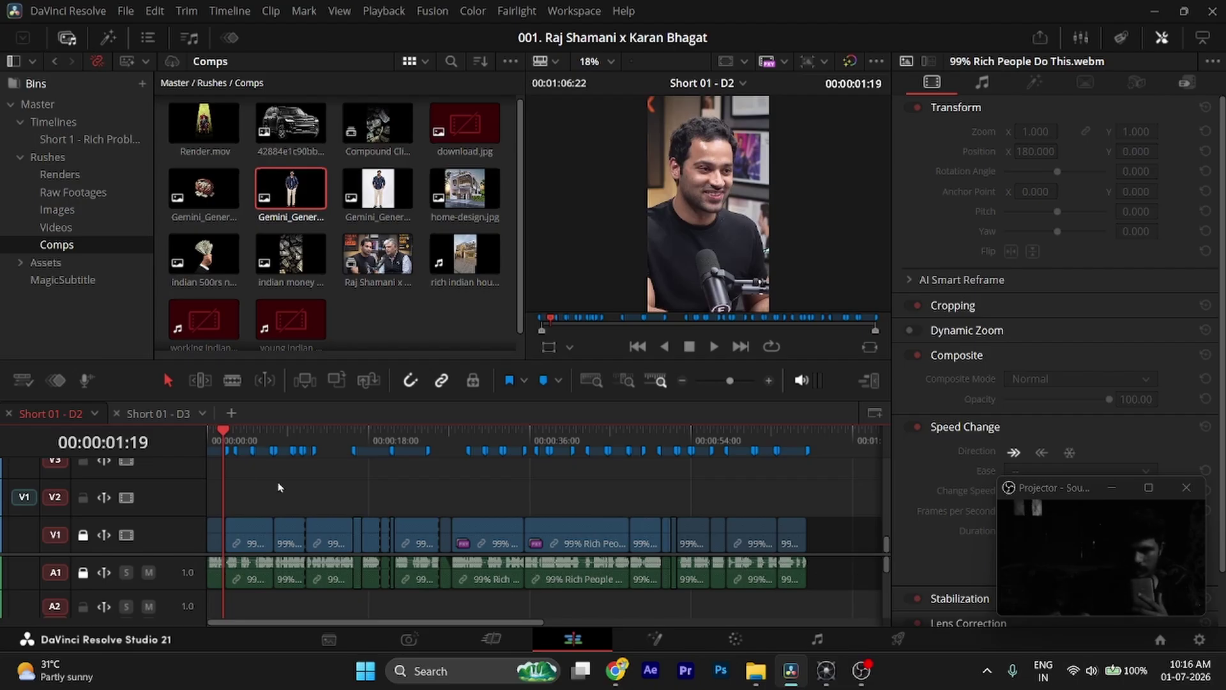
- Check the Boarn Rich reference page in Canva, and play the opening of the Short 01 - D2 timeline in DaVinci Resolve
left_click(617, 671)
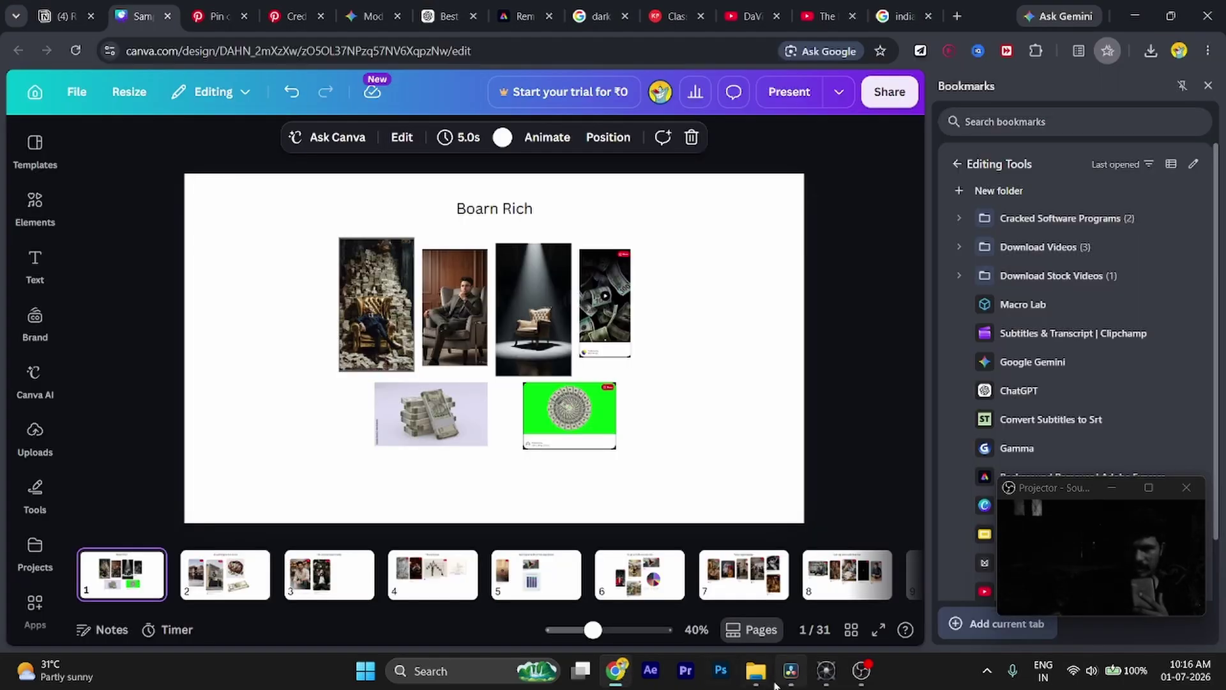
left_click(791, 670)
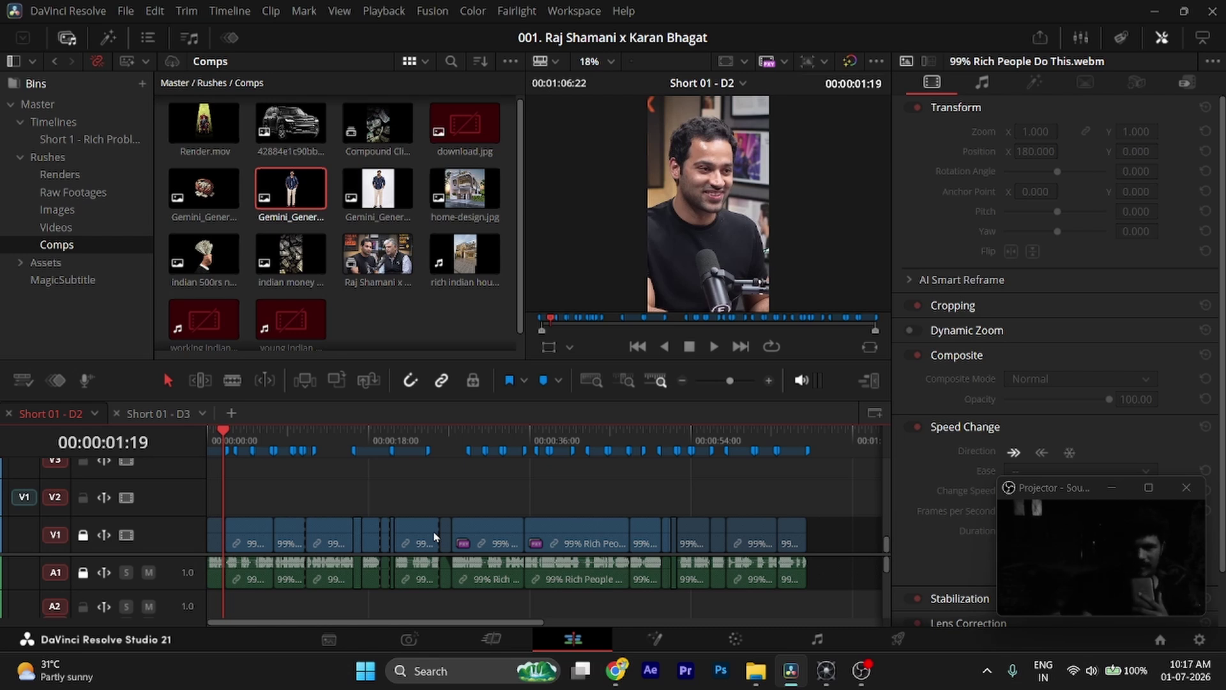
key("Home")
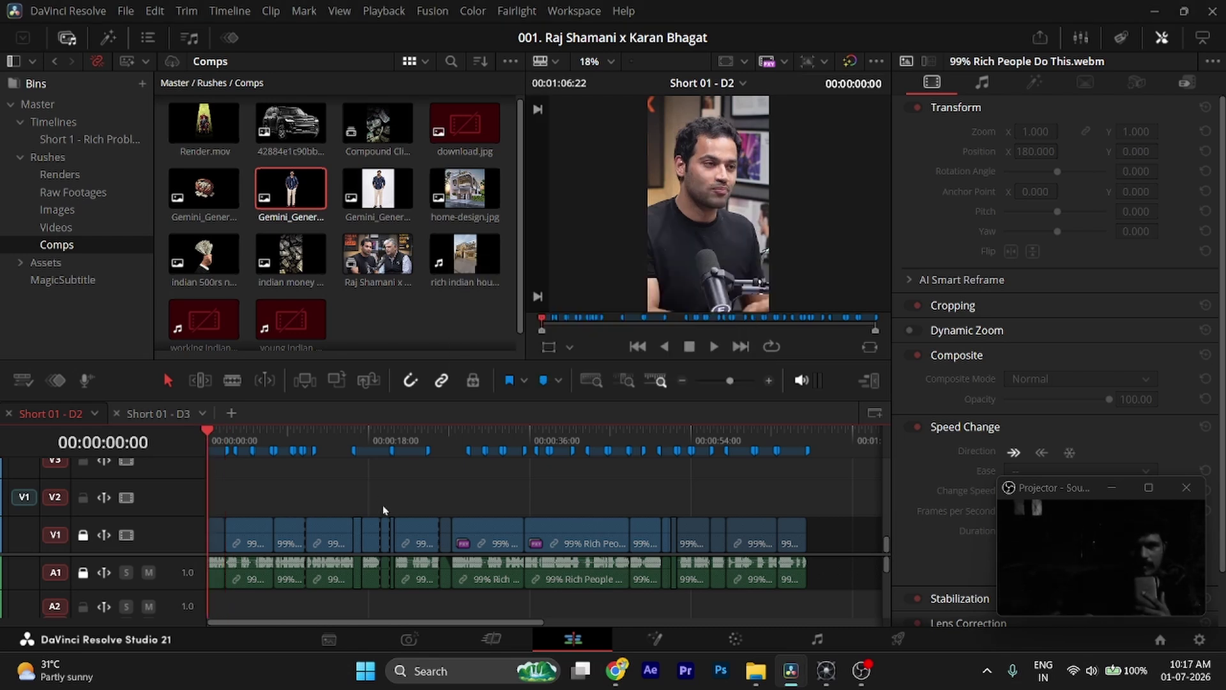
key("space")
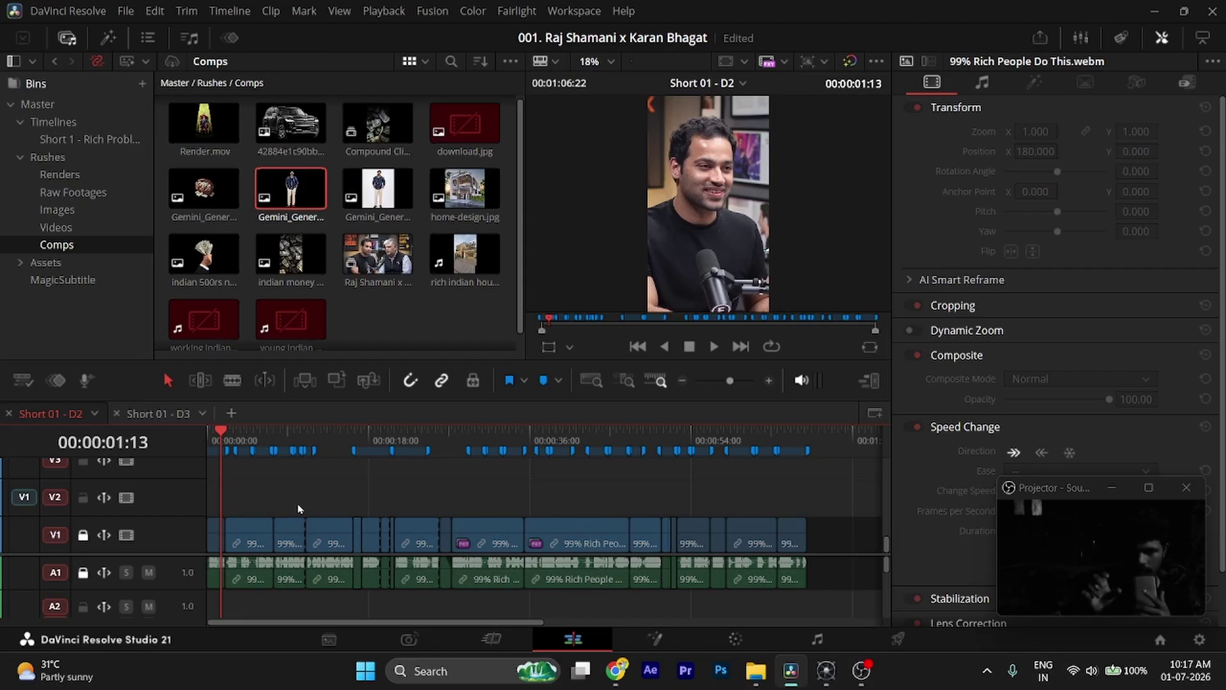
- View the seated-man opening frame on the Short 01 - D3 timeline and go back to the Short 01 - D2 timeline
left_click(176, 418)
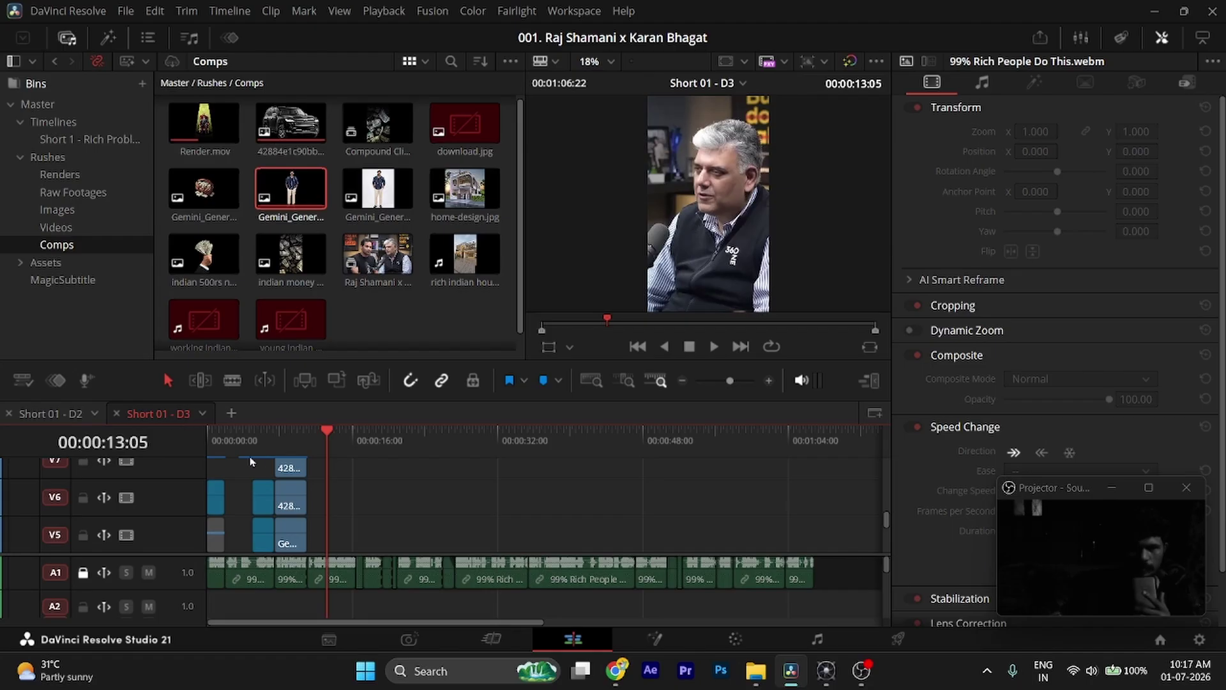
key("Home")
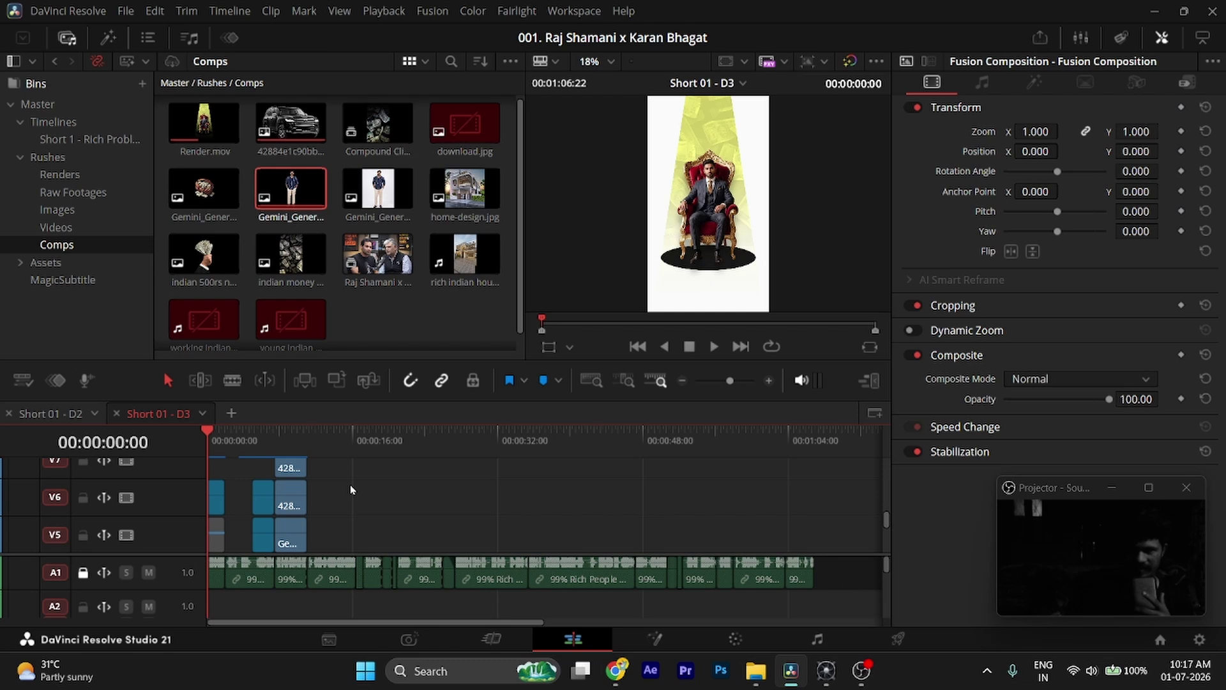
scroll(350, 489, "down", 3)
left_click(86, 418)
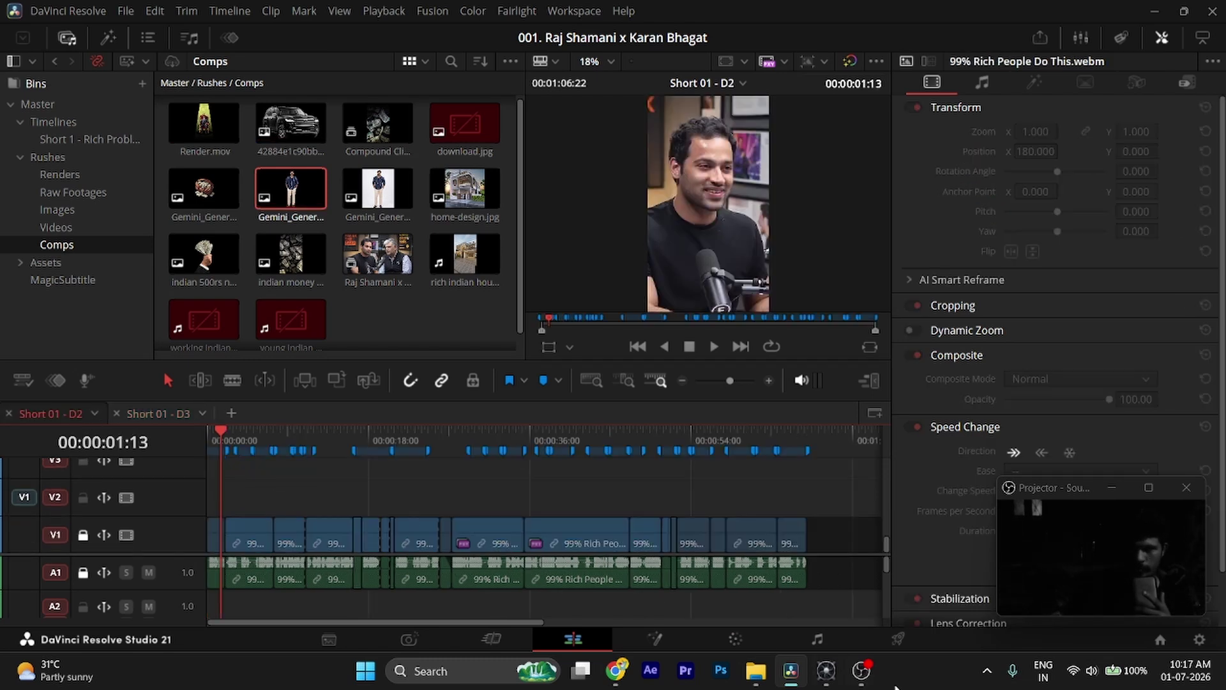
- Look at the Boarn Rich page in Canva again, and return the Short 01 - D2 playhead to the timeline start
left_click(622, 681)
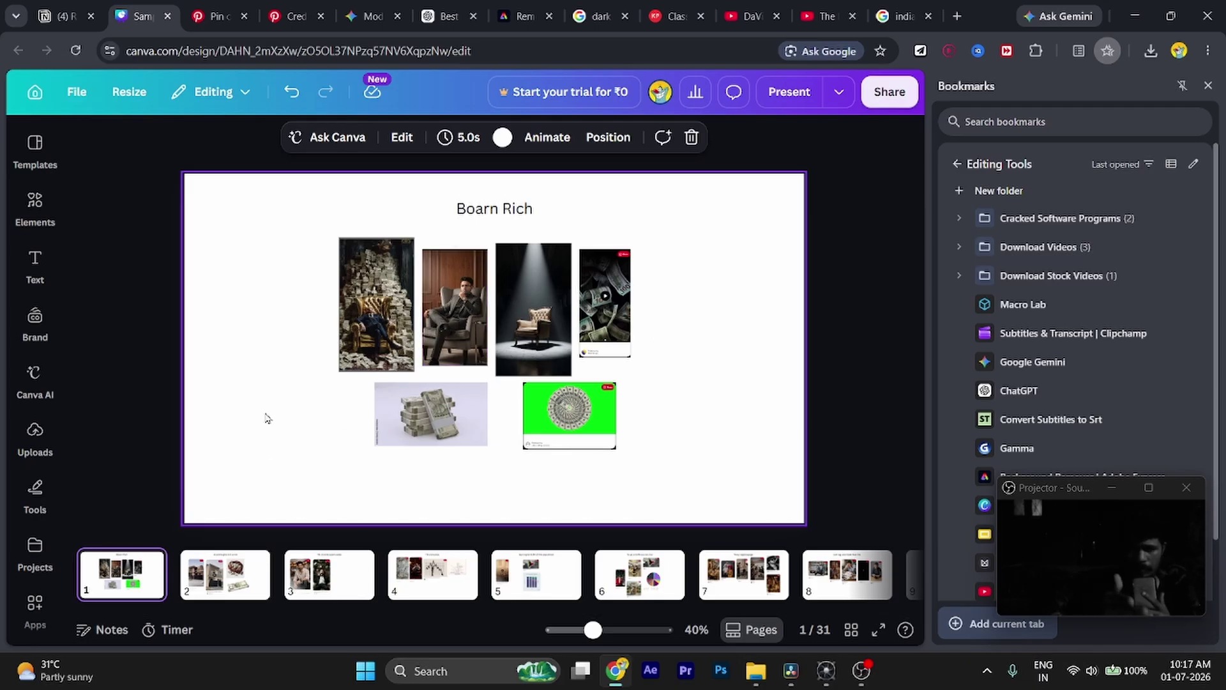
left_click(793, 671)
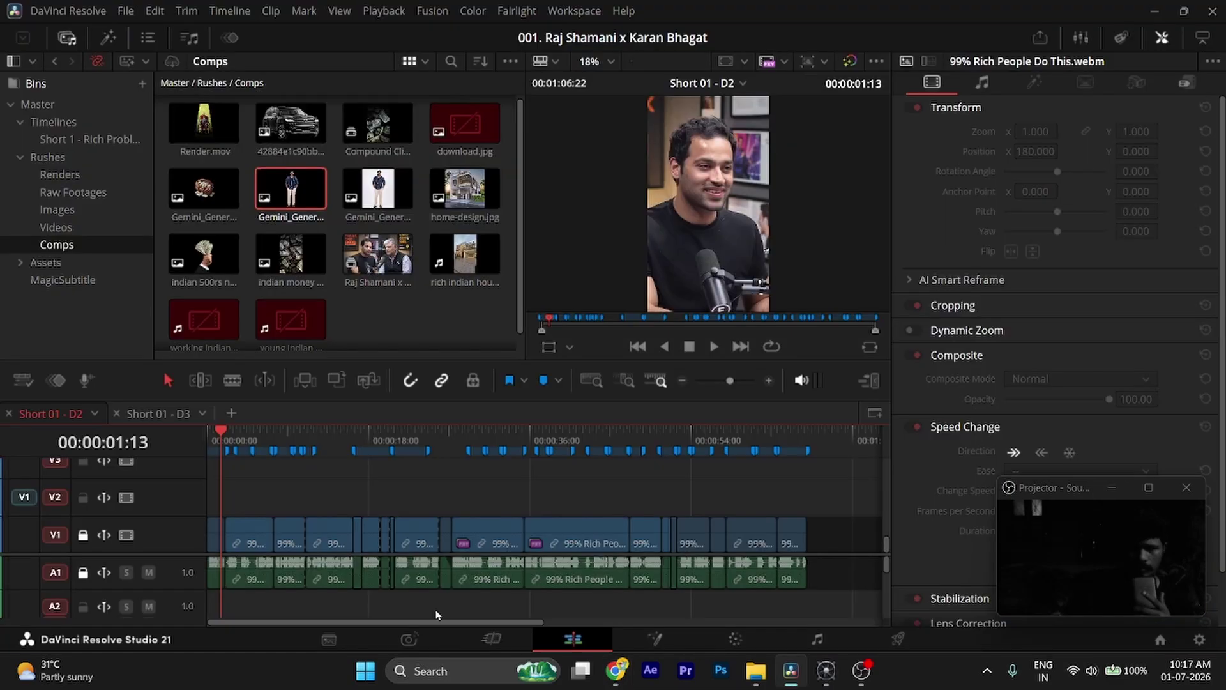
key("Home")
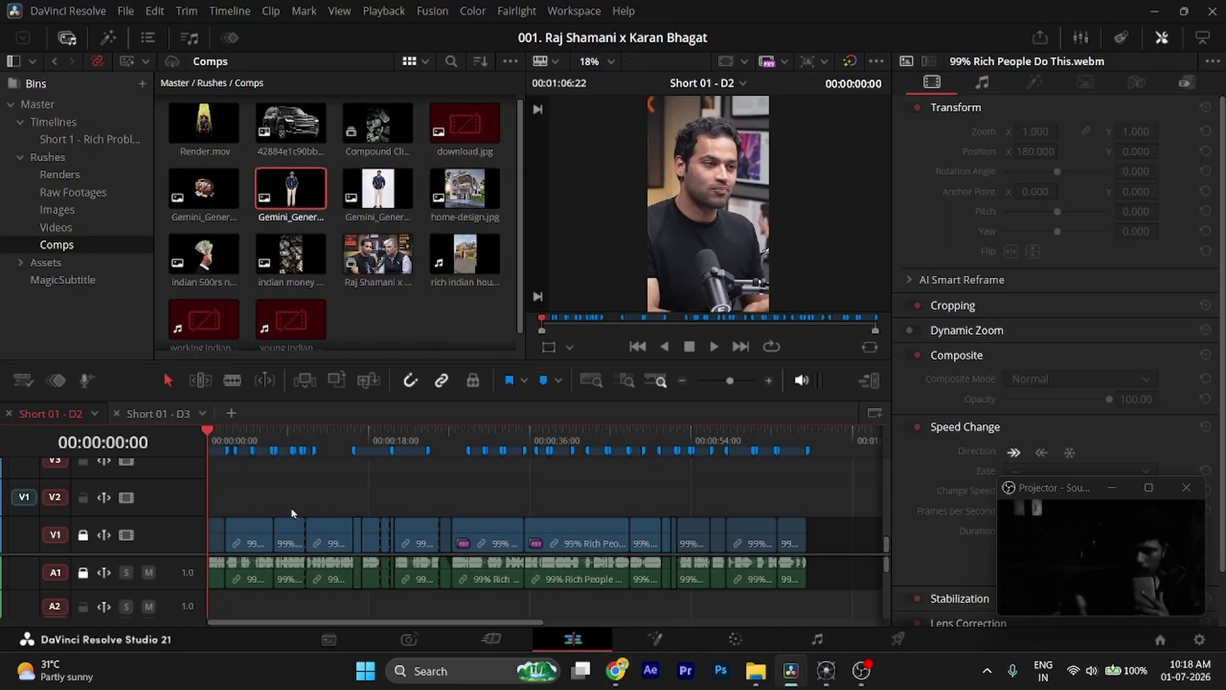
- Switch to Canva and review the armchair, spotlight and money reference images on the Boarn Rich page
left_click(622, 678)
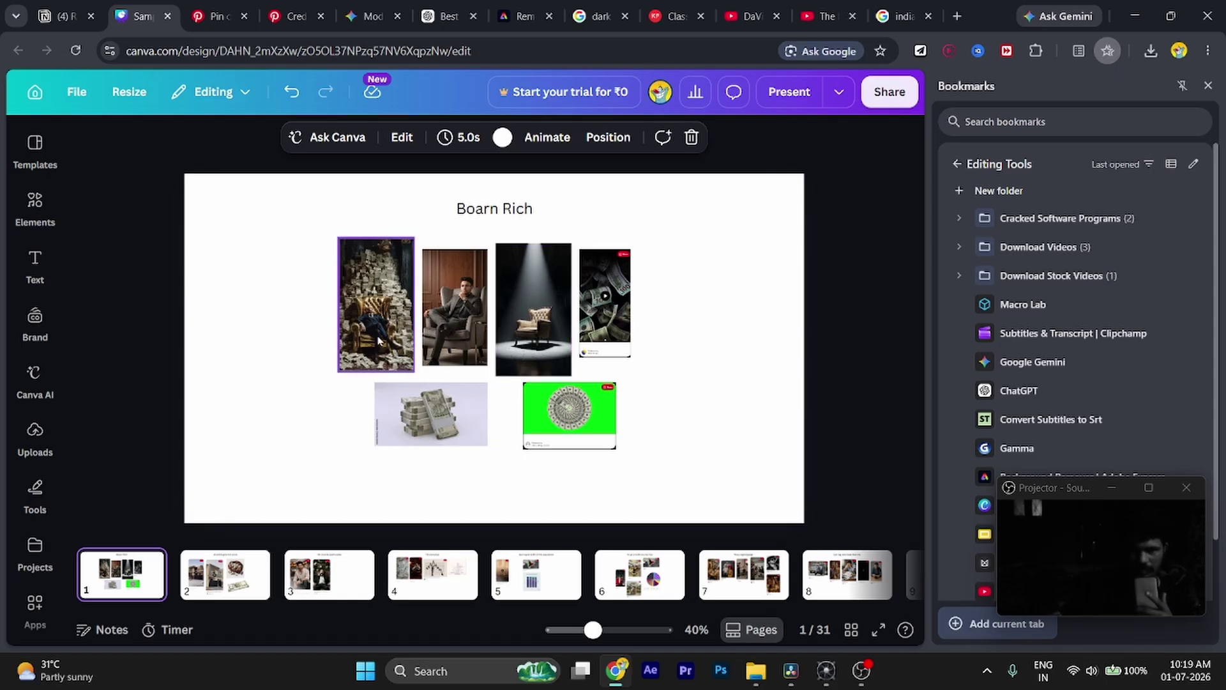
left_click(528, 332)
left_click(376, 271)
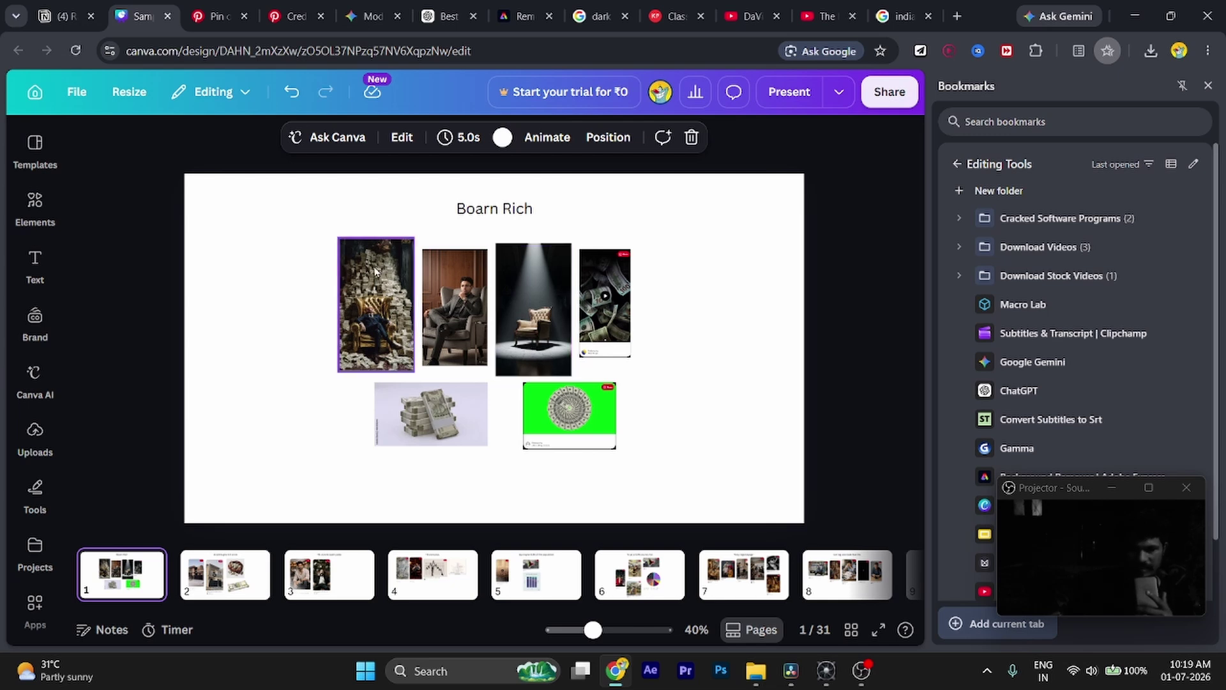
left_click(503, 361)
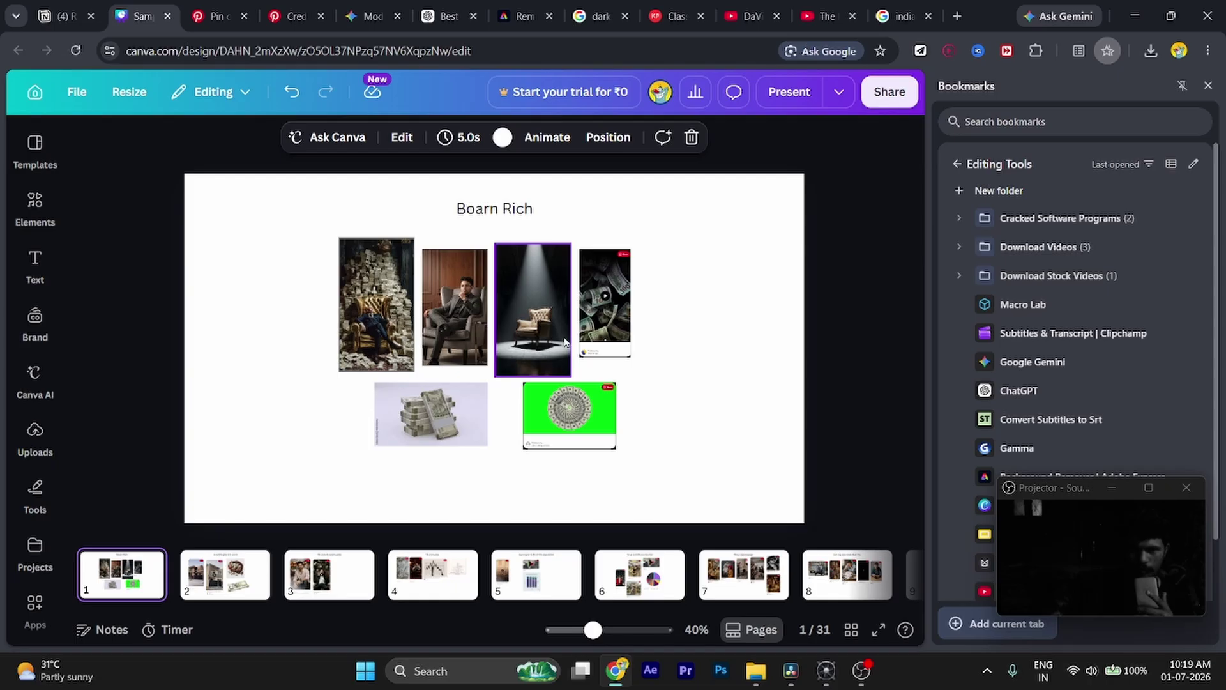
left_click(609, 281)
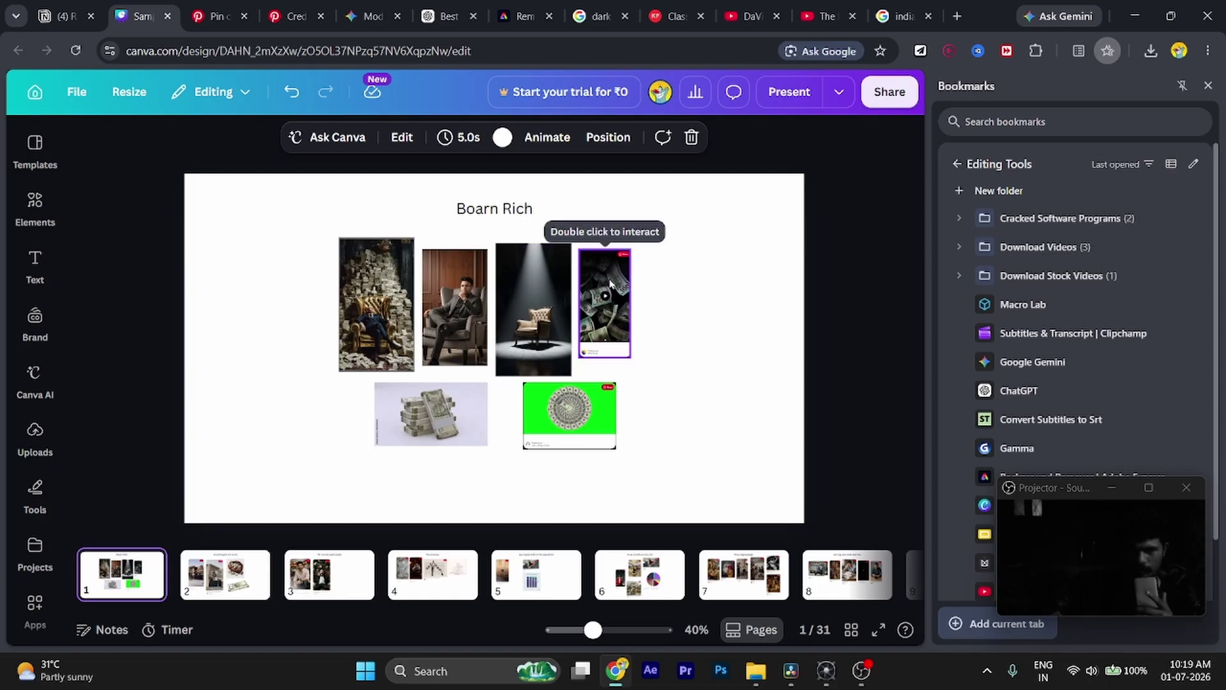
left_click(509, 242)
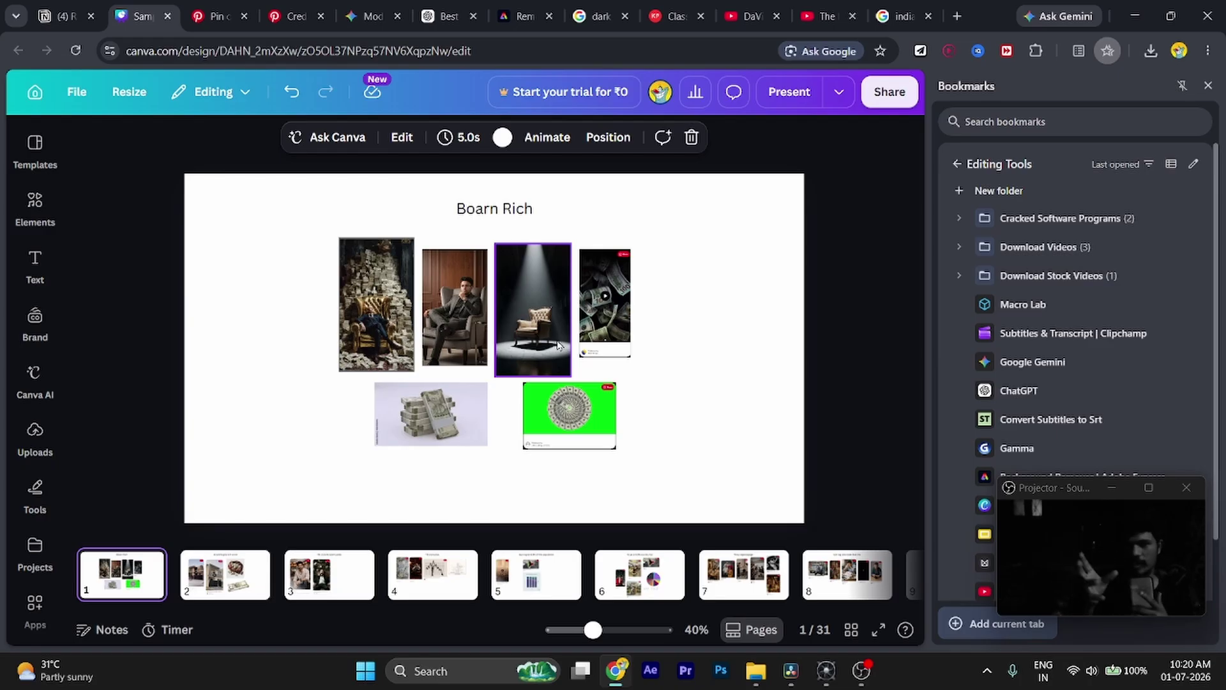
left_click(699, 507)
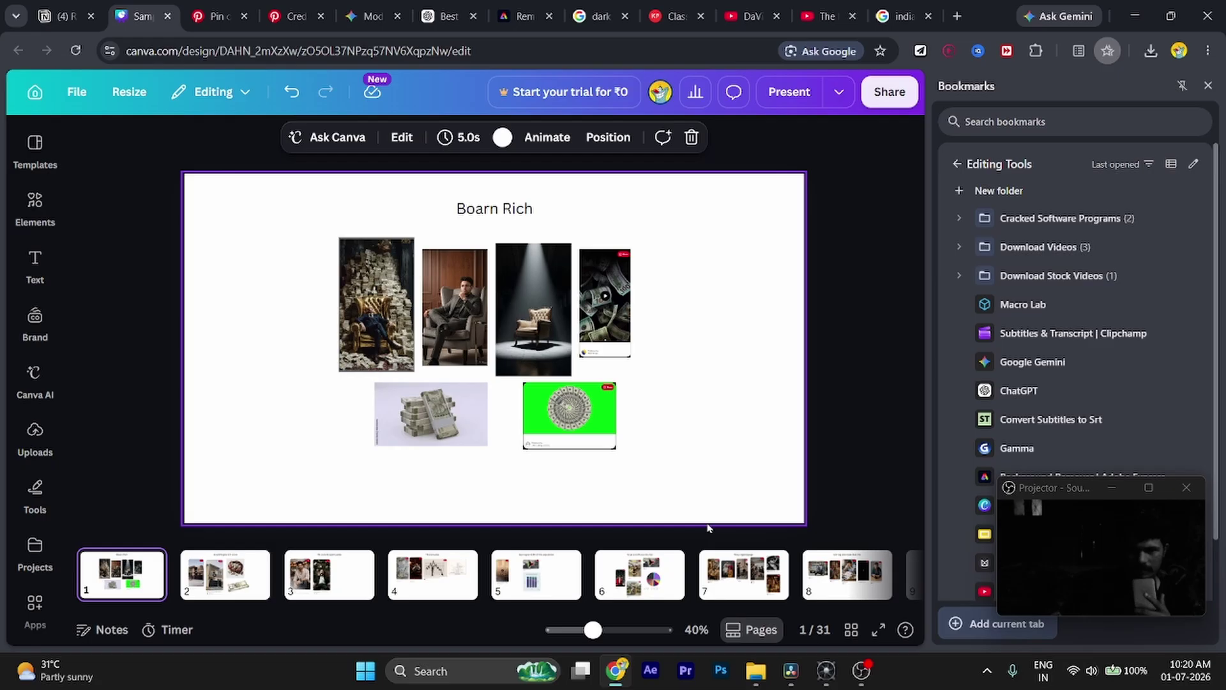
- Open the opening V2 composition of Short 01 - D3 in DaVinci Resolve's Fusion page and compare it with the Canva references
left_click(790, 671)
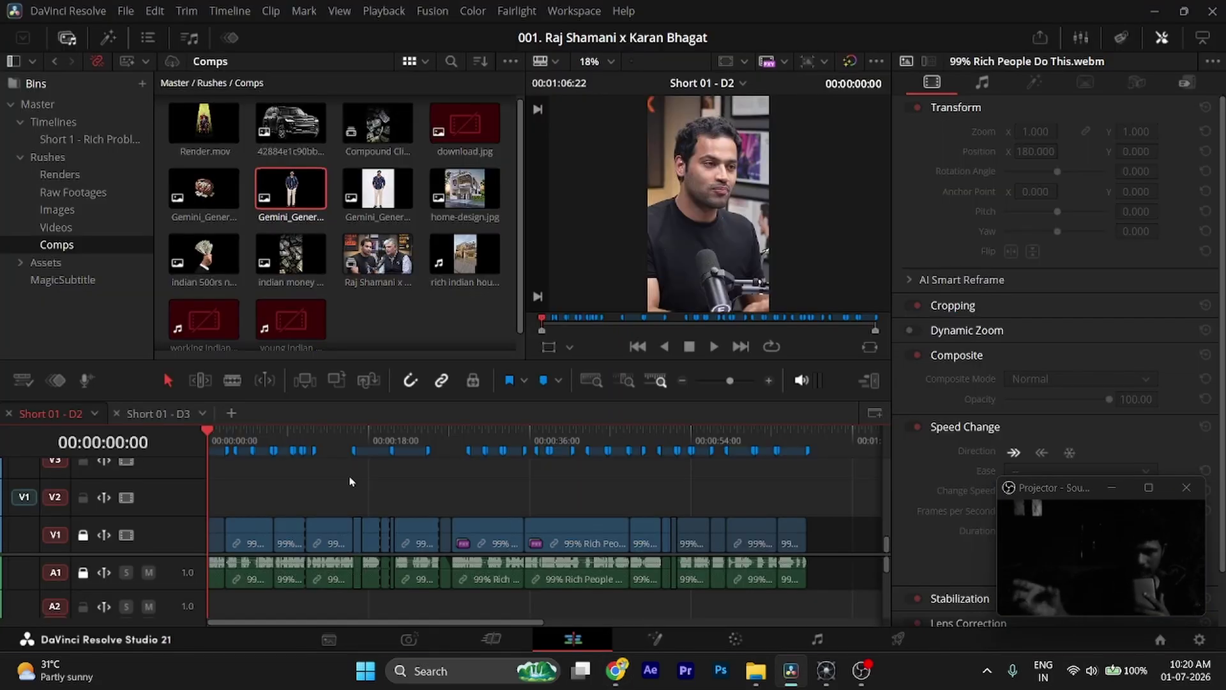
left_click(182, 421)
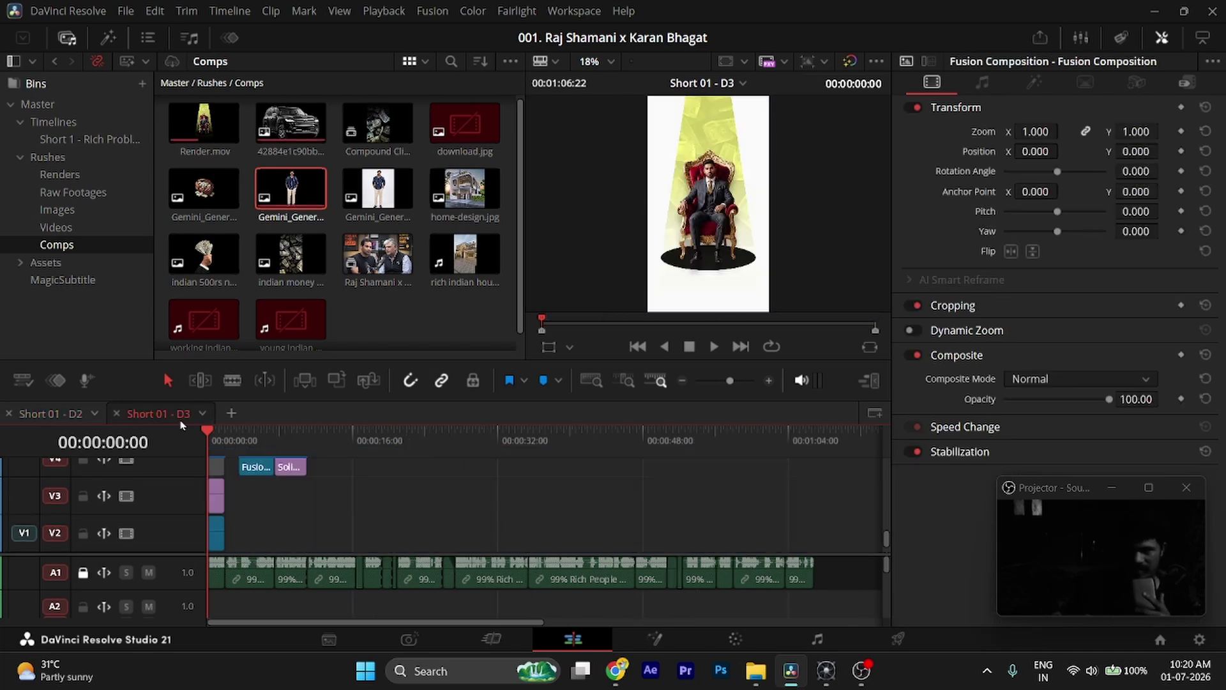
key("ctrl+z")
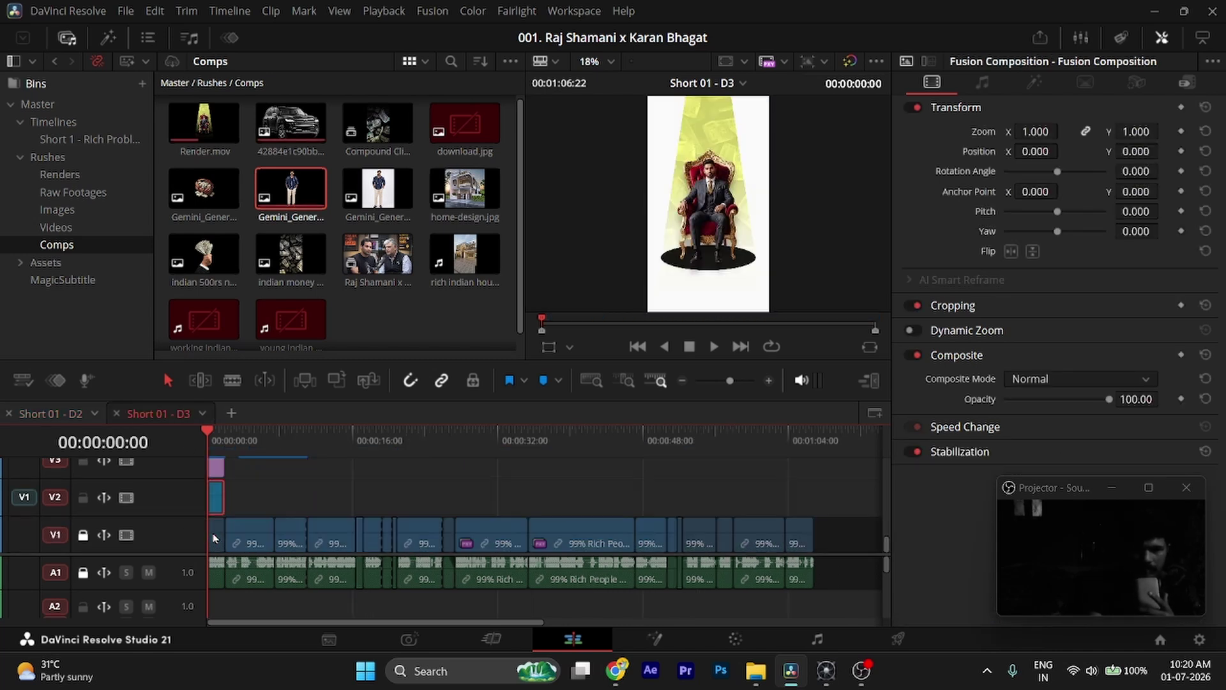
key("shift+5")
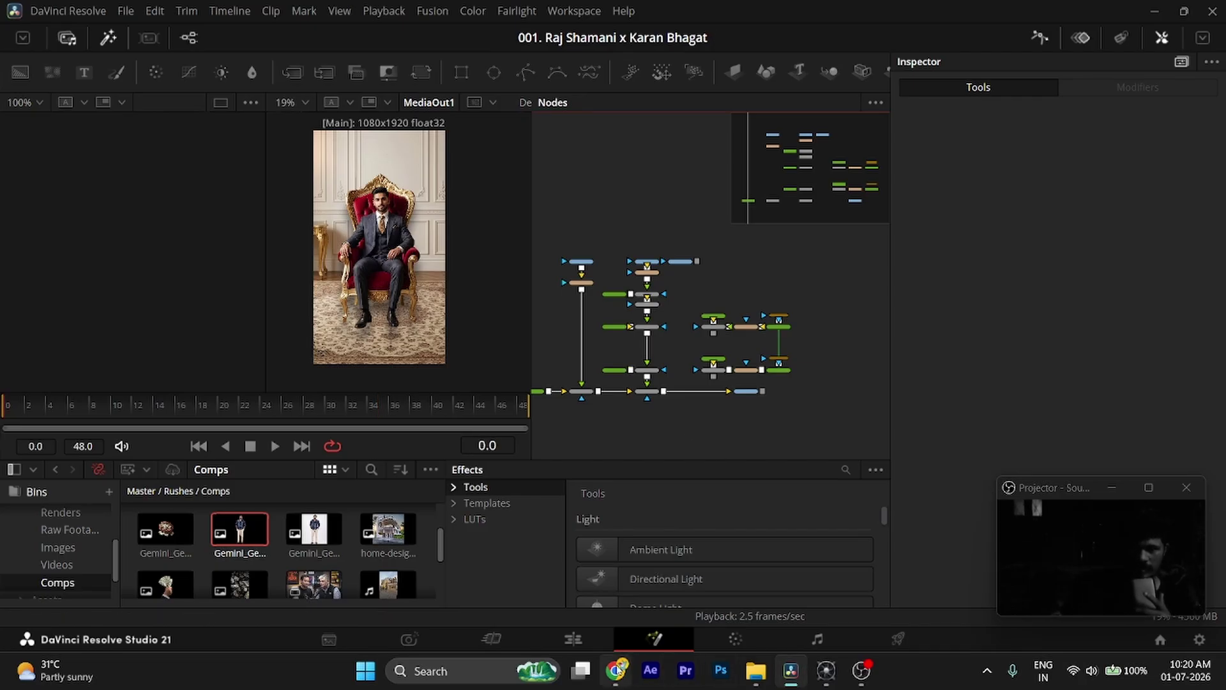
left_click(615, 669)
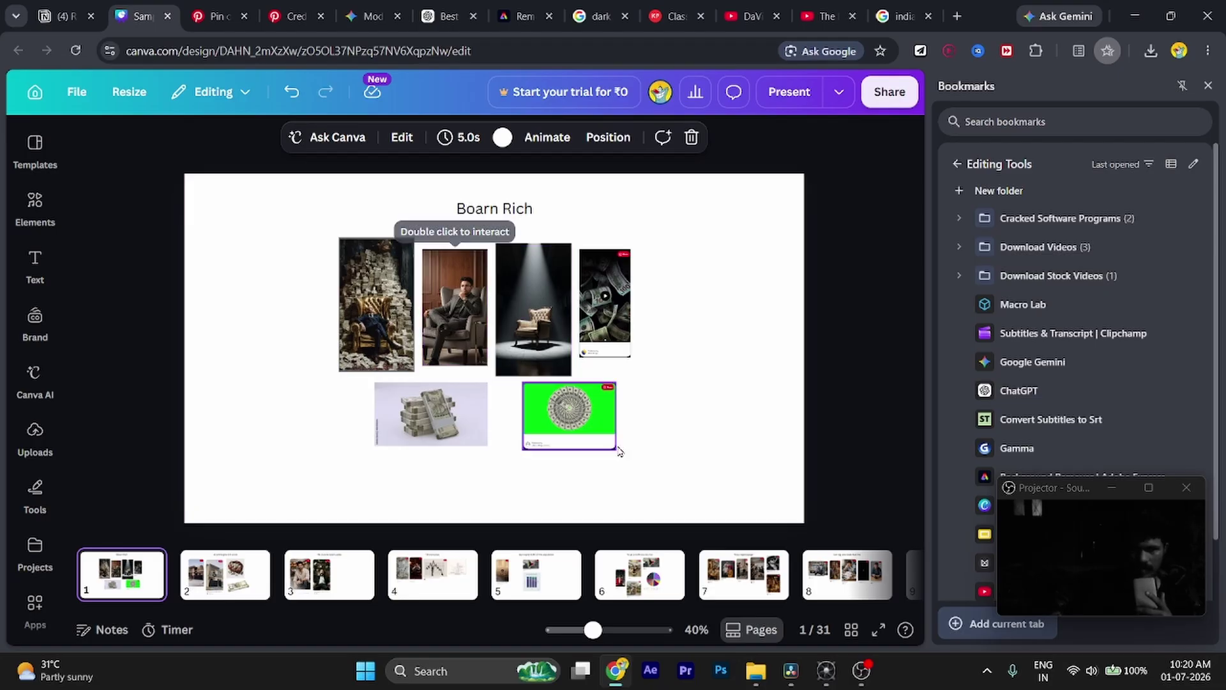
left_click(791, 669)
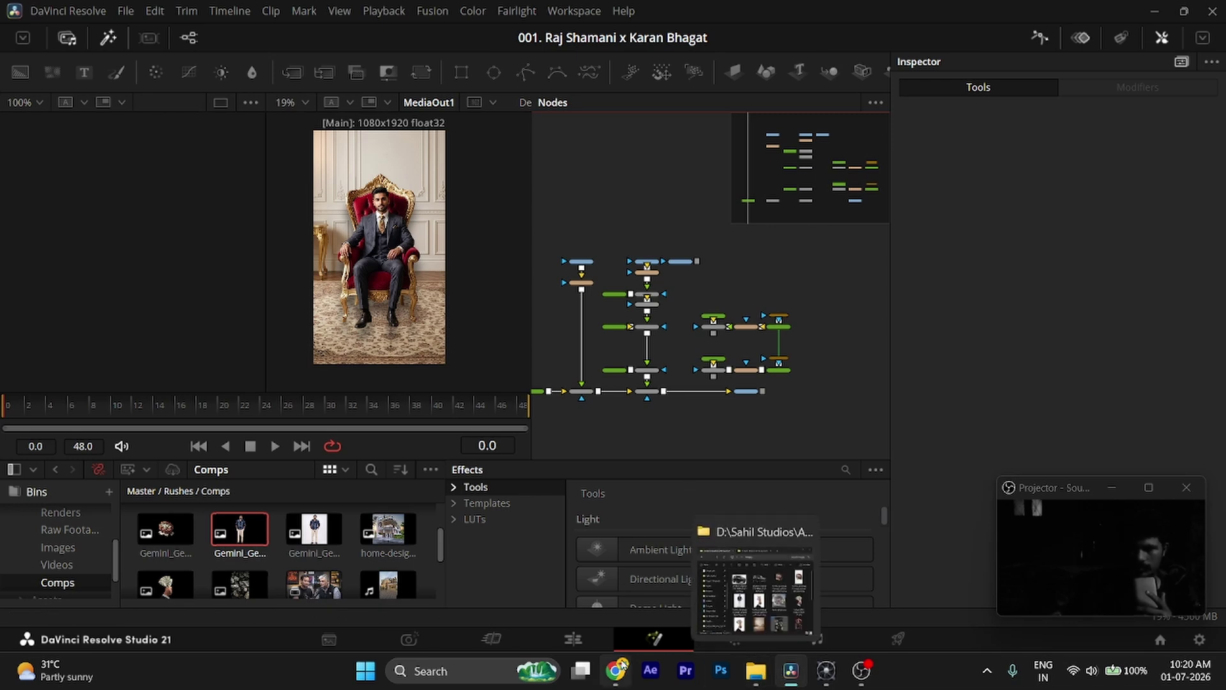
- Leave the V2 composition for the opening clips of the Short 01 - D3 edit timeline, and save the project
mouse_move(601, 661)
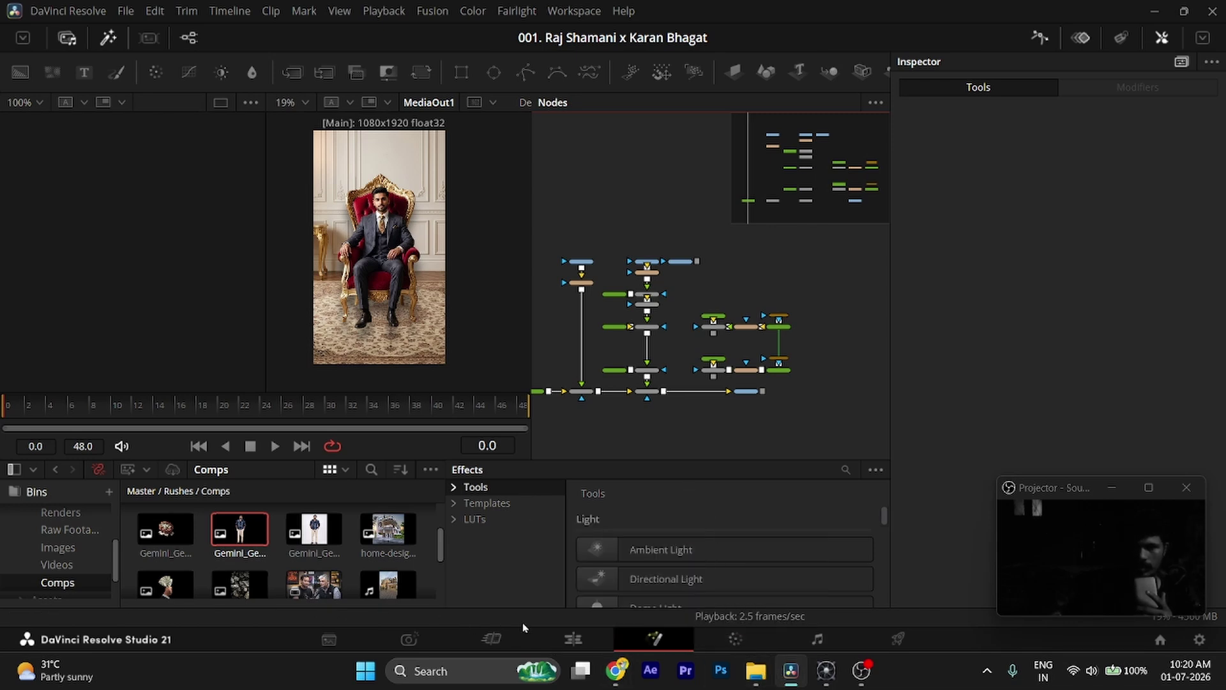
left_click(573, 638)
left_click(480, 491)
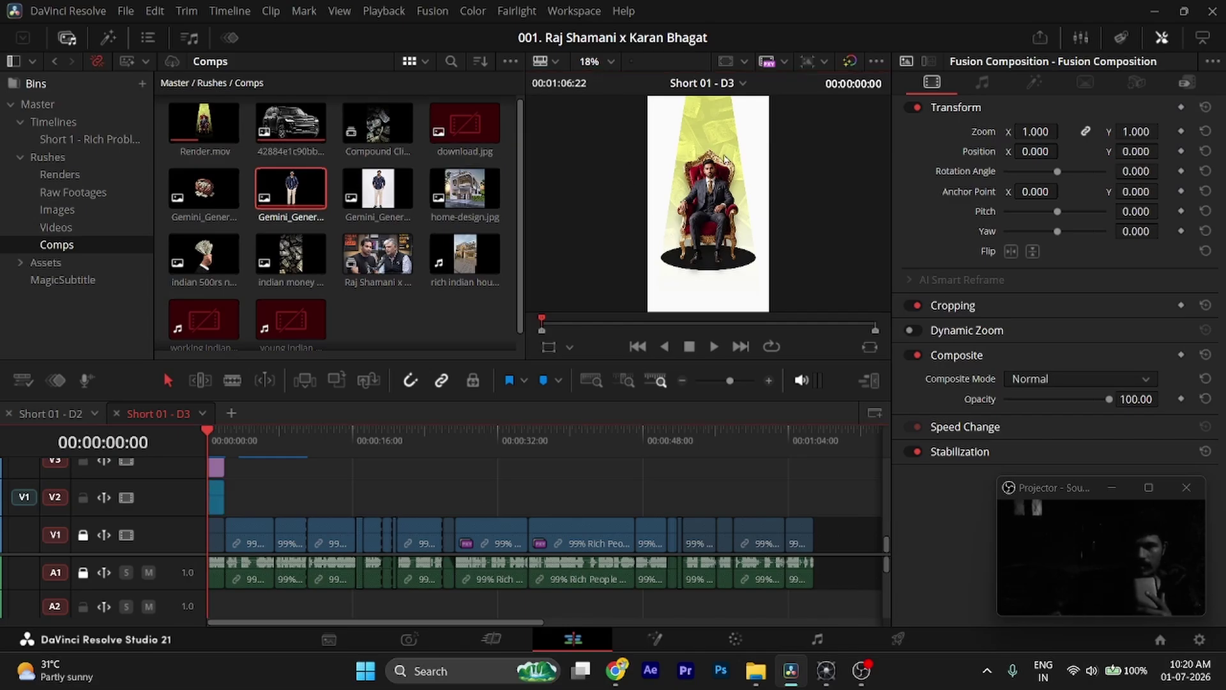
scroll(271, 487, "up", 3)
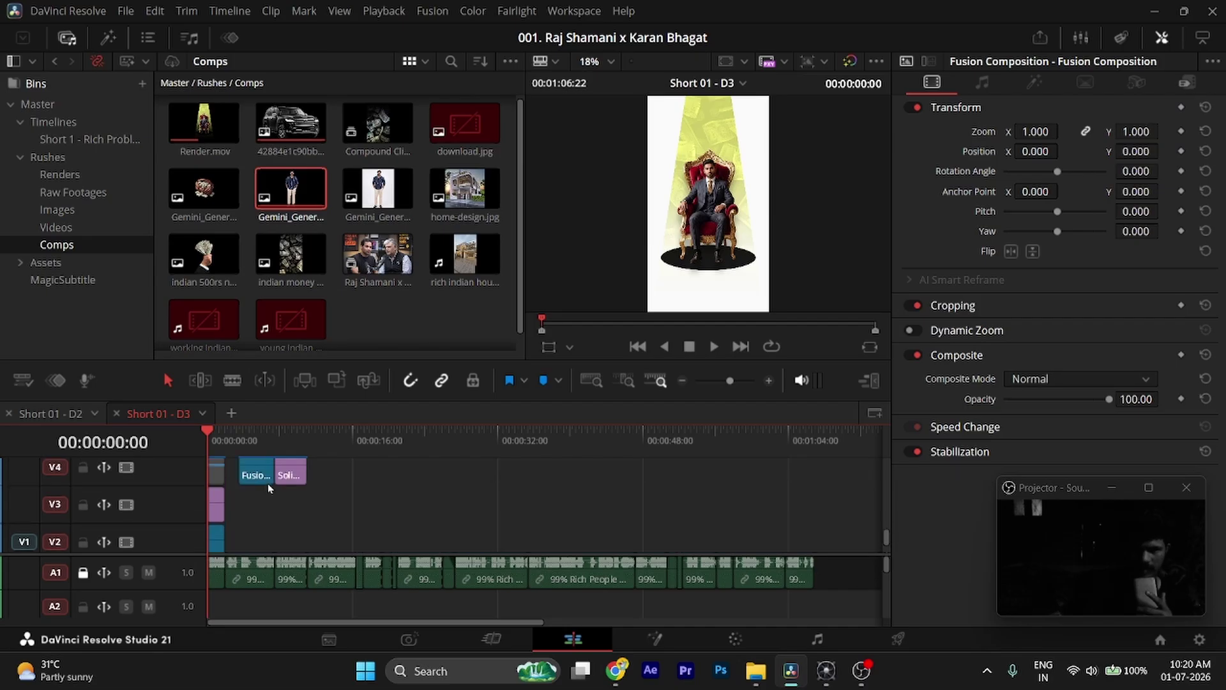
scroll(271, 487, "up", 2)
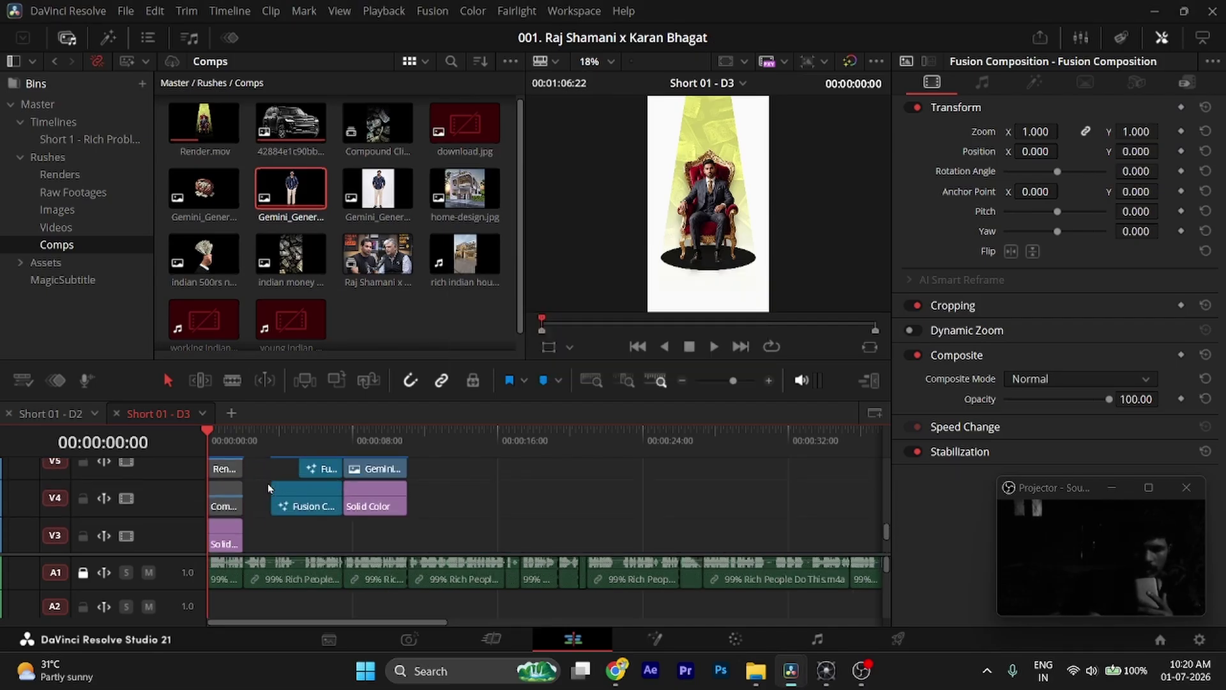
scroll(271, 487, "up", 2)
key("ctrl+s")
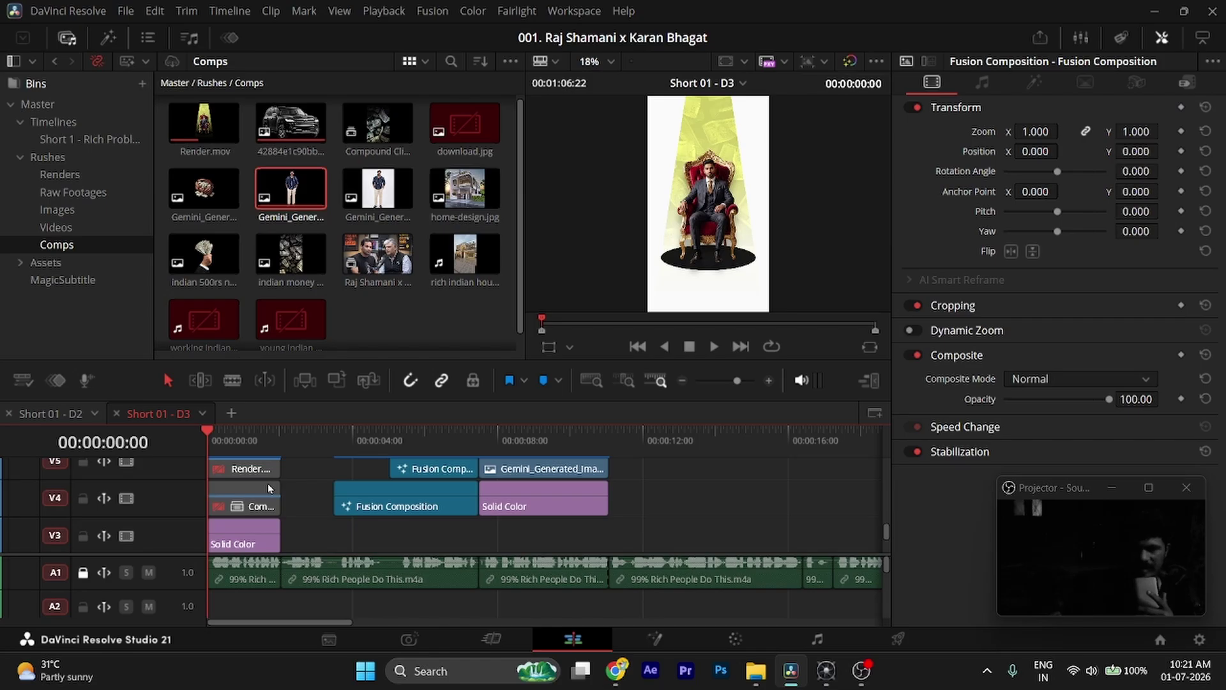
- Open the opening V6 Fusion Composition in Fusion to examine the node branches behind the seated-man image, and save the project
scroll(268, 488, "up", 2)
left_click(269, 488)
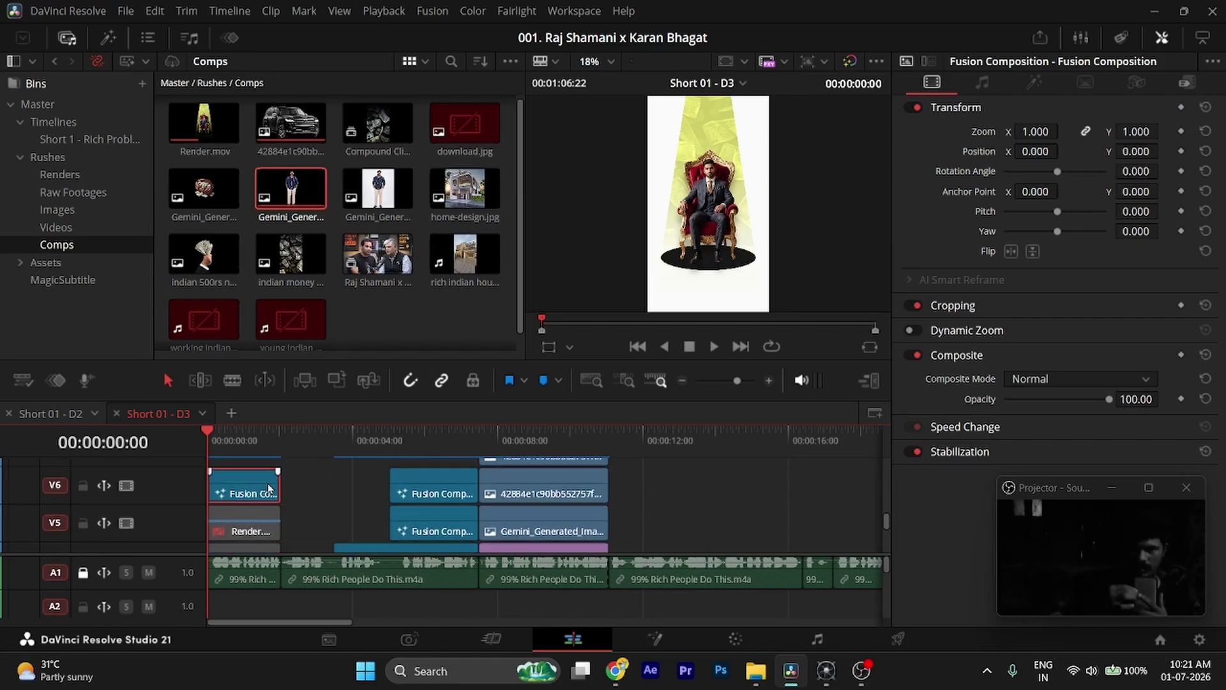
key("shift+5")
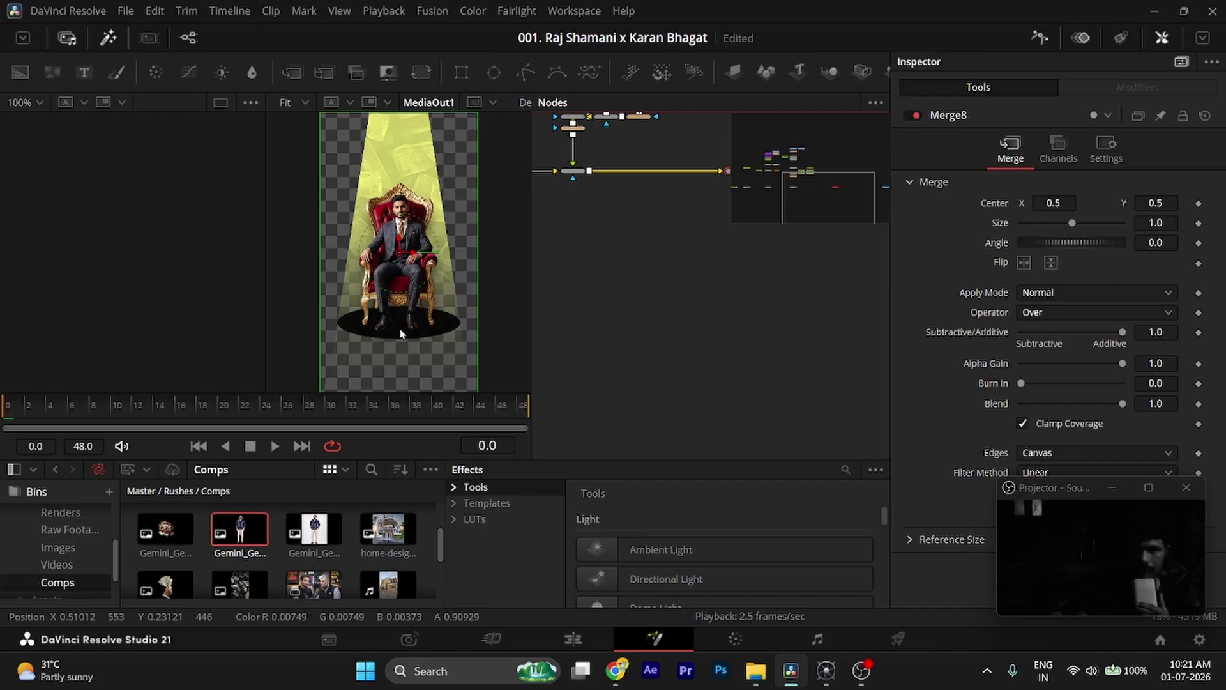
scroll(733, 277, "up", 3)
scroll(733, 277, "left", 2)
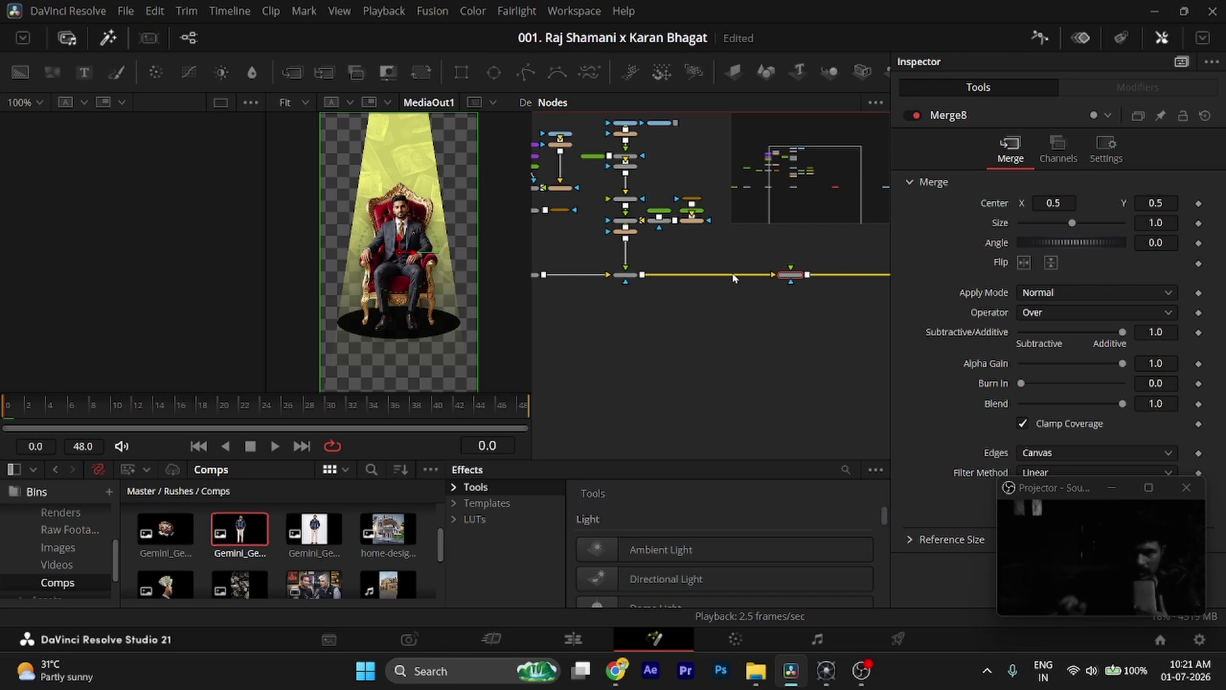
scroll(628, 213, "up", 2)
scroll(628, 213, "left", 3)
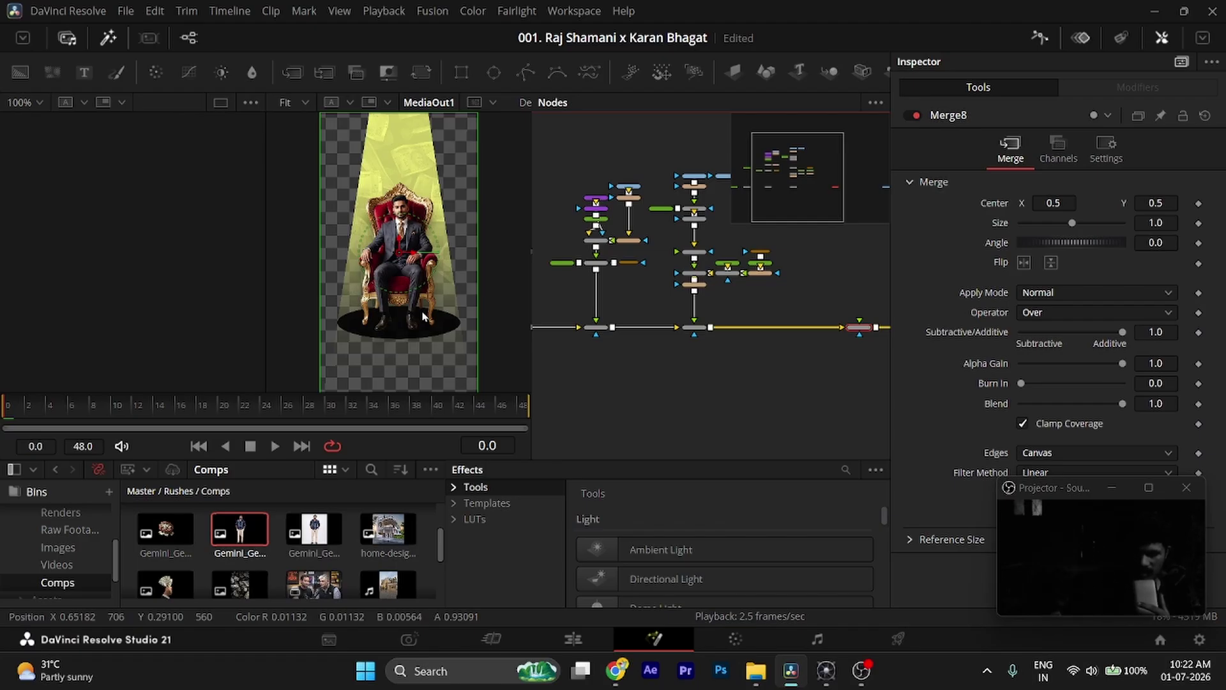
key("ctrl+s")
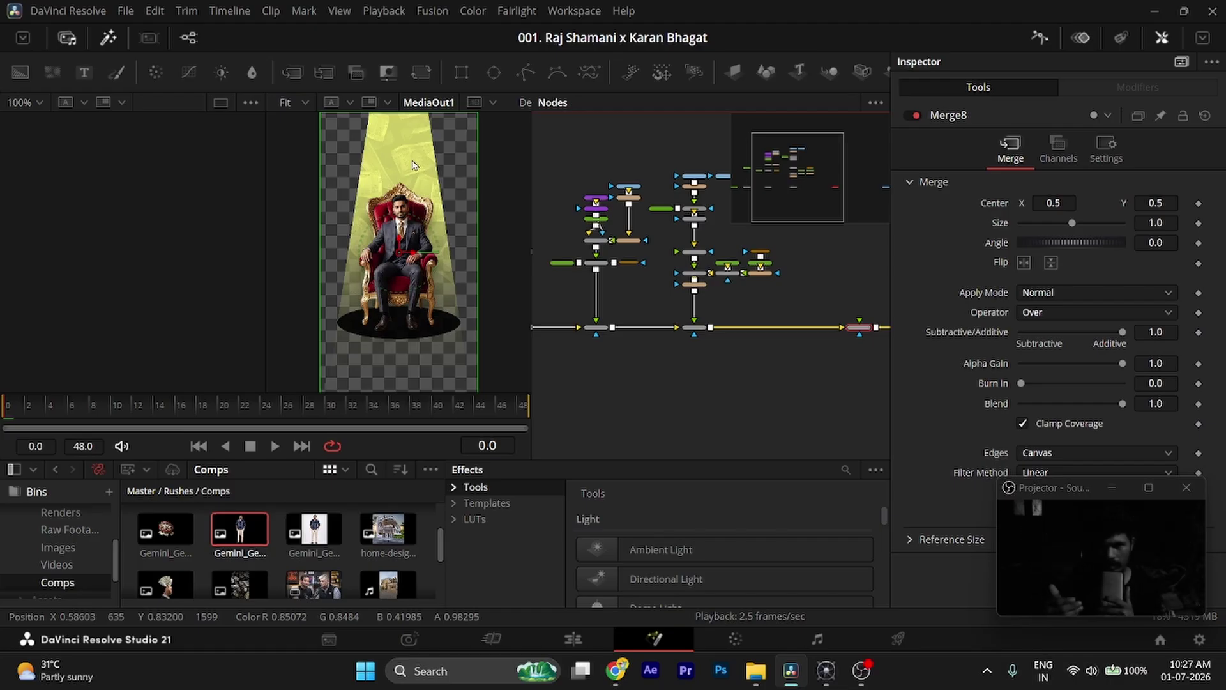
scroll(447, 191, "down", 3)
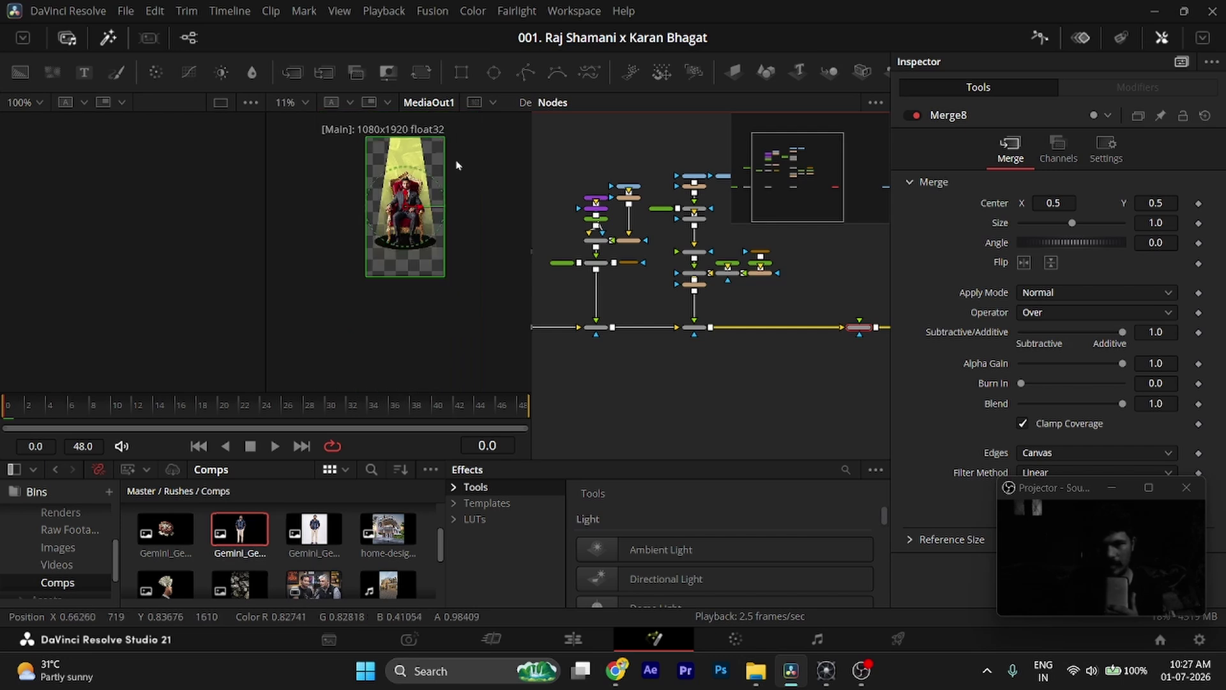
- Examine the seated-man image and its full node tree in the V6 composition, and return to the edit timeline
scroll(466, 201, "up", 5)
scroll(471, 203, "down", 2)
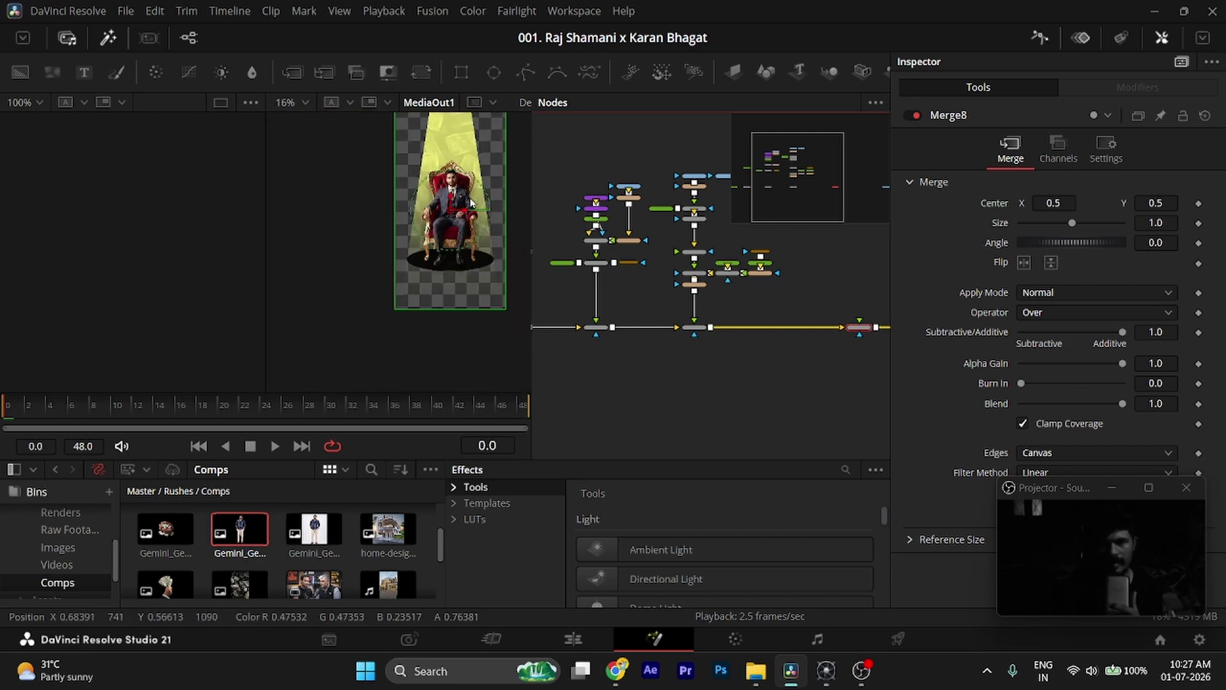
scroll(637, 344, "down", 3)
scroll(637, 344, "left", 1)
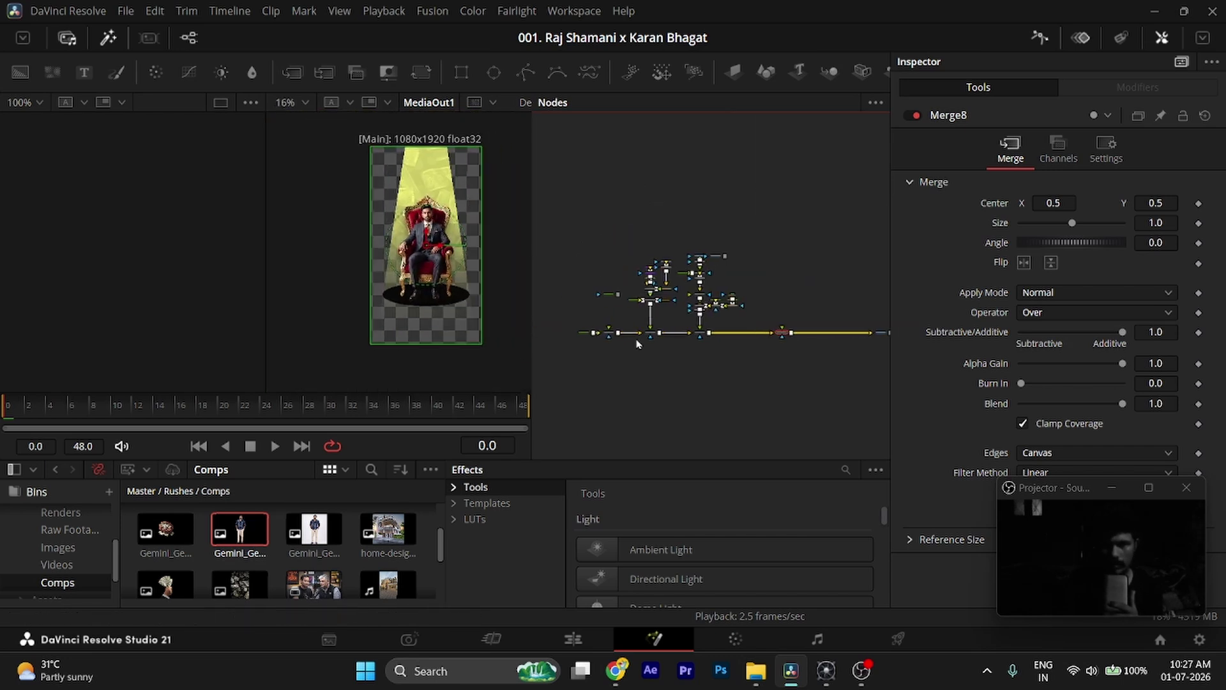
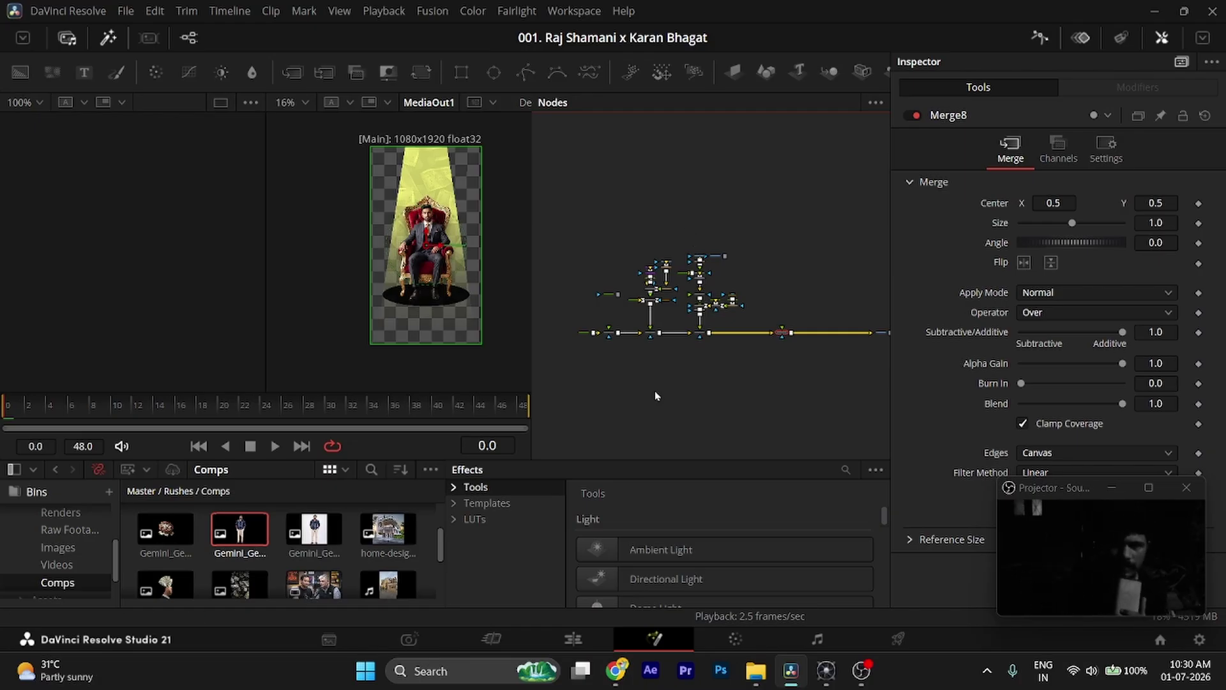
left_click(573, 638)
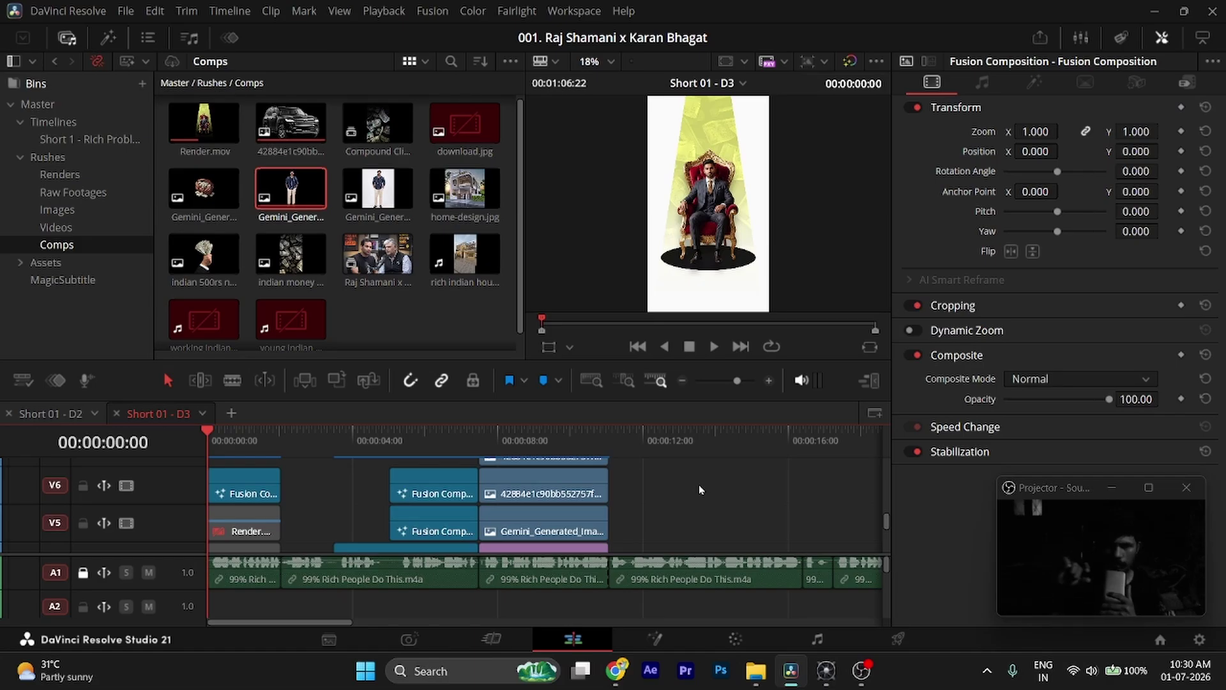
- Play the Short 01 - D3 timeline from the house image at 00:00:03:12 to the money-bag image at 00:00:05:02
key("Down")
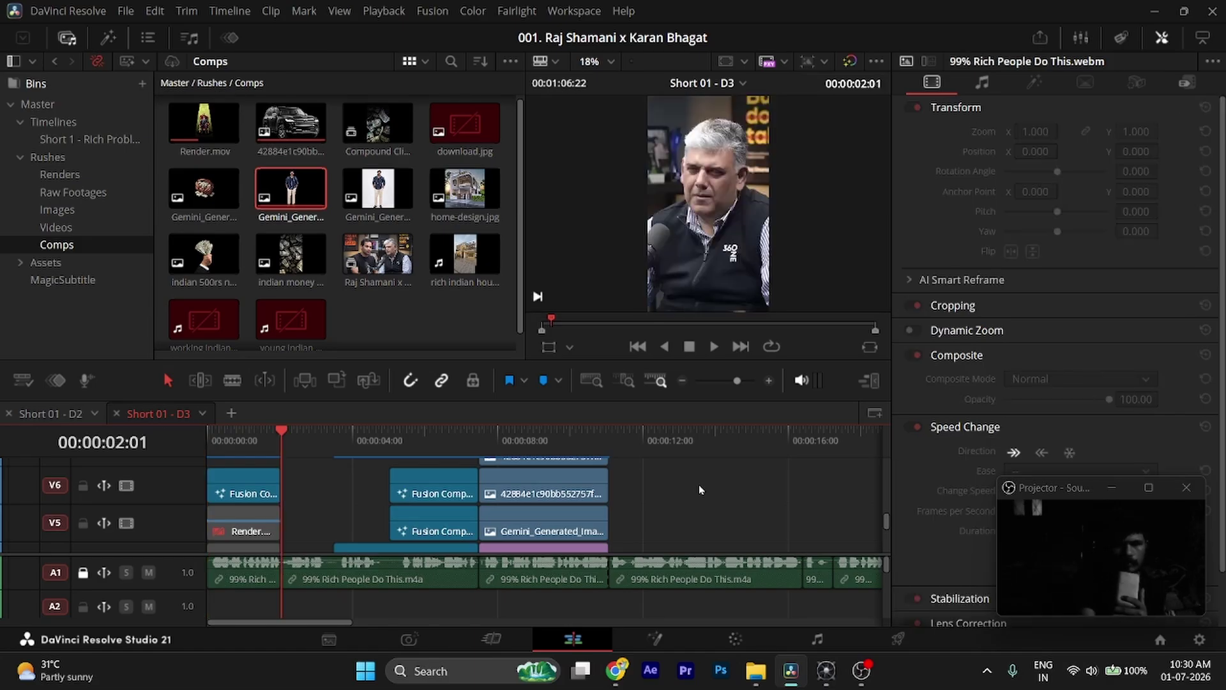
scroll(699, 490, "down", 2)
key("Down")
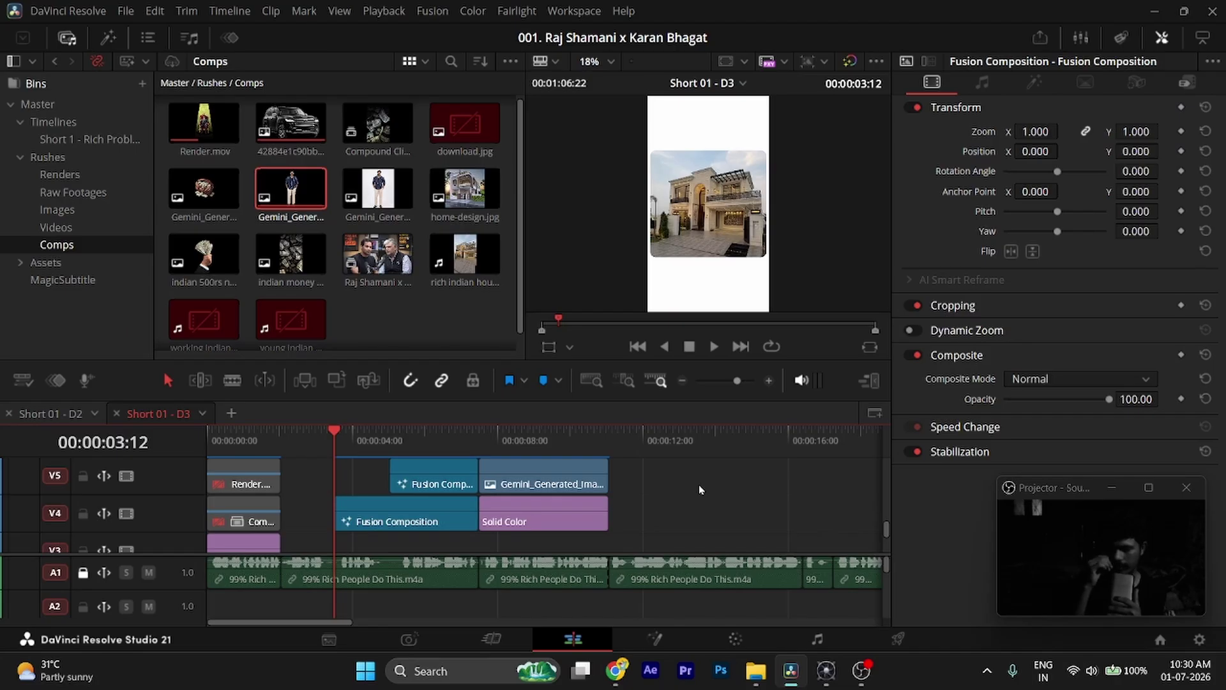
key("space")
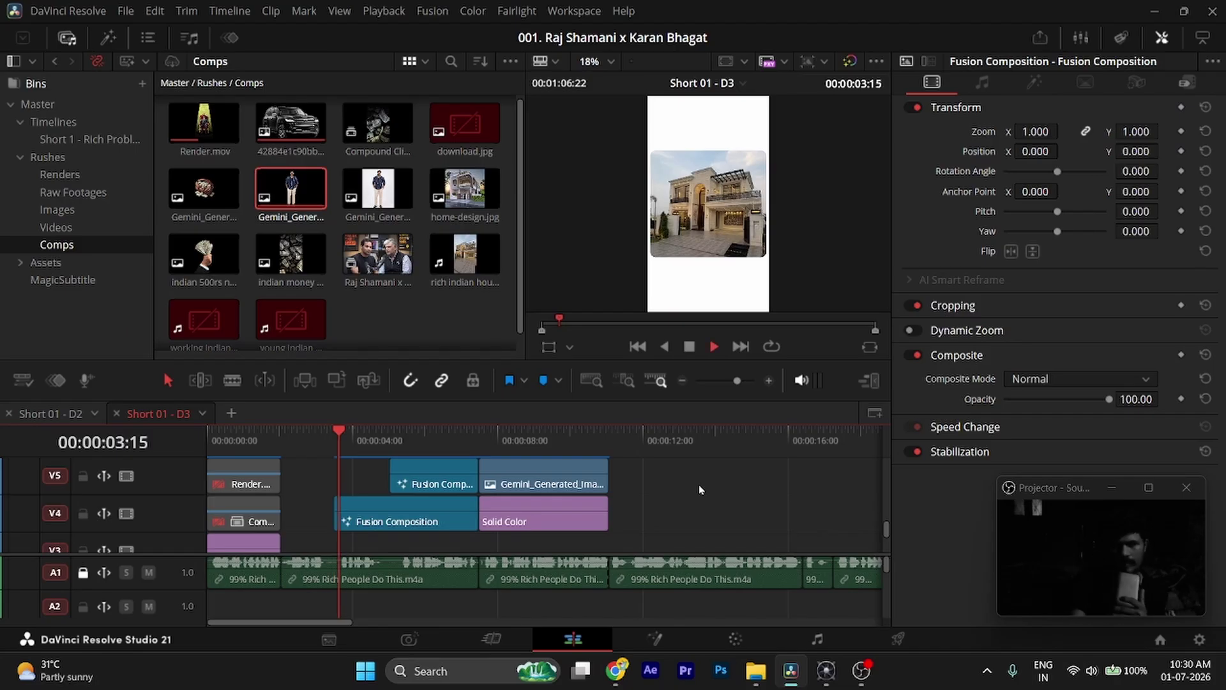
key("space")
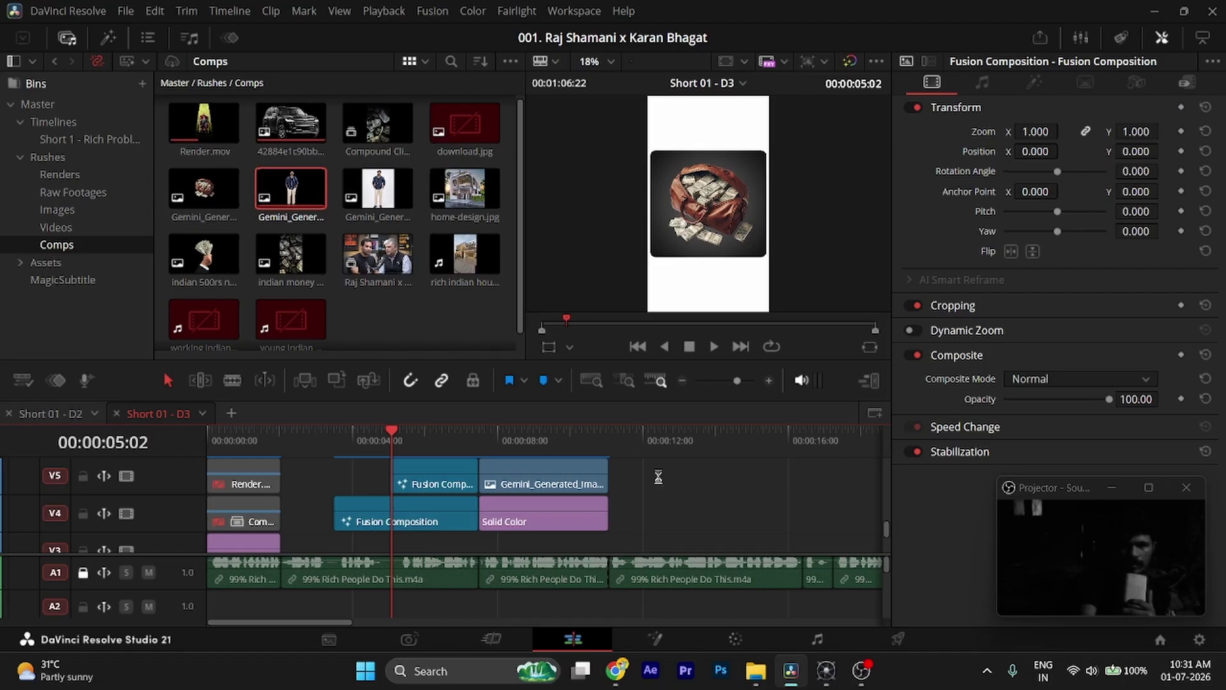
- Toggle the V6 money-bag composition off and on to compare it with the V5 image beneath, and save the project
scroll(657, 476, "up", 3)
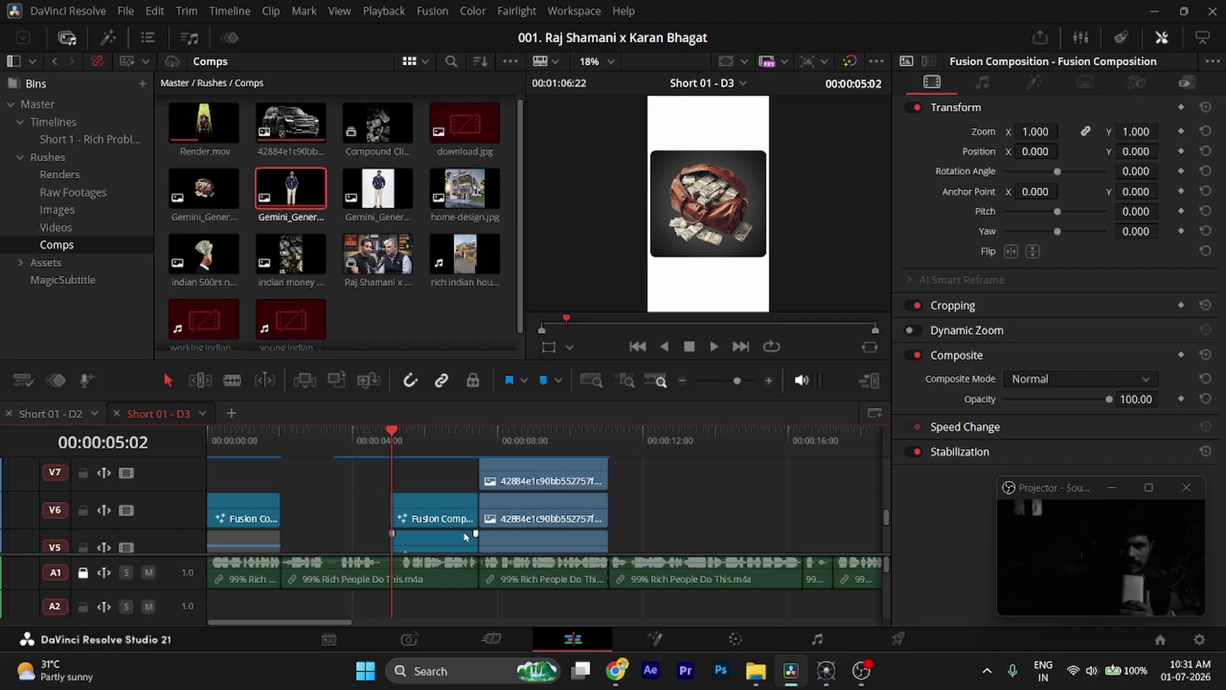
left_click(451, 515)
scroll(451, 515, "down", 1)
key("d")
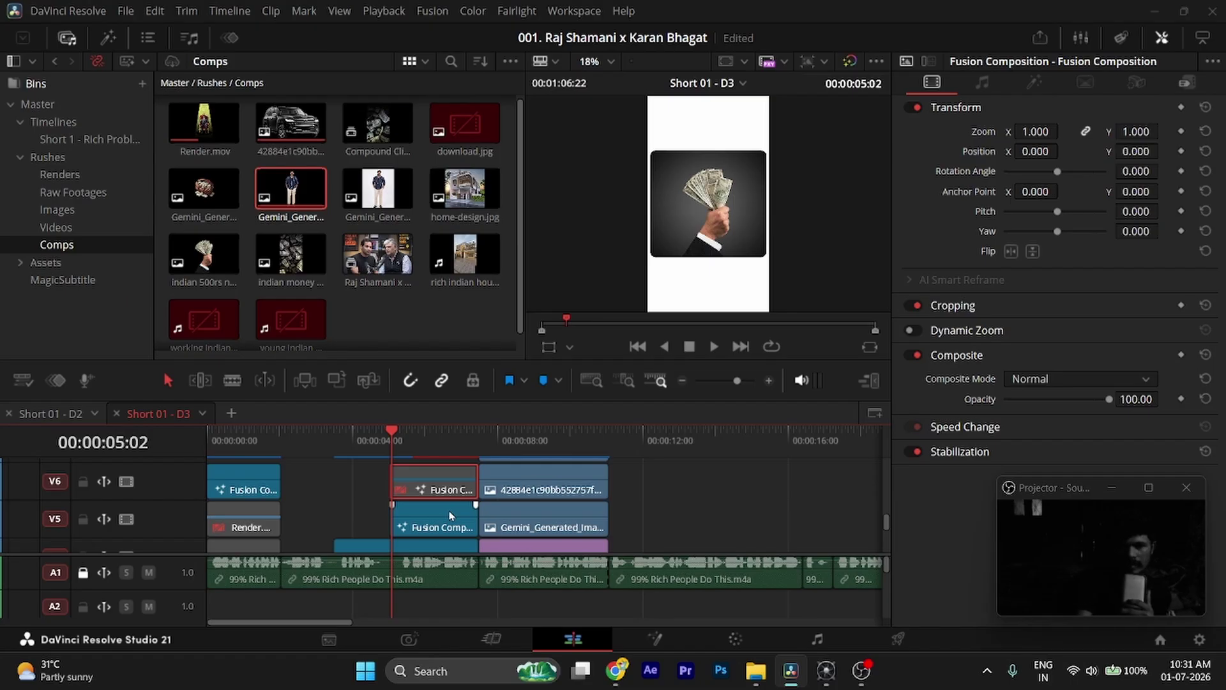
key("space")
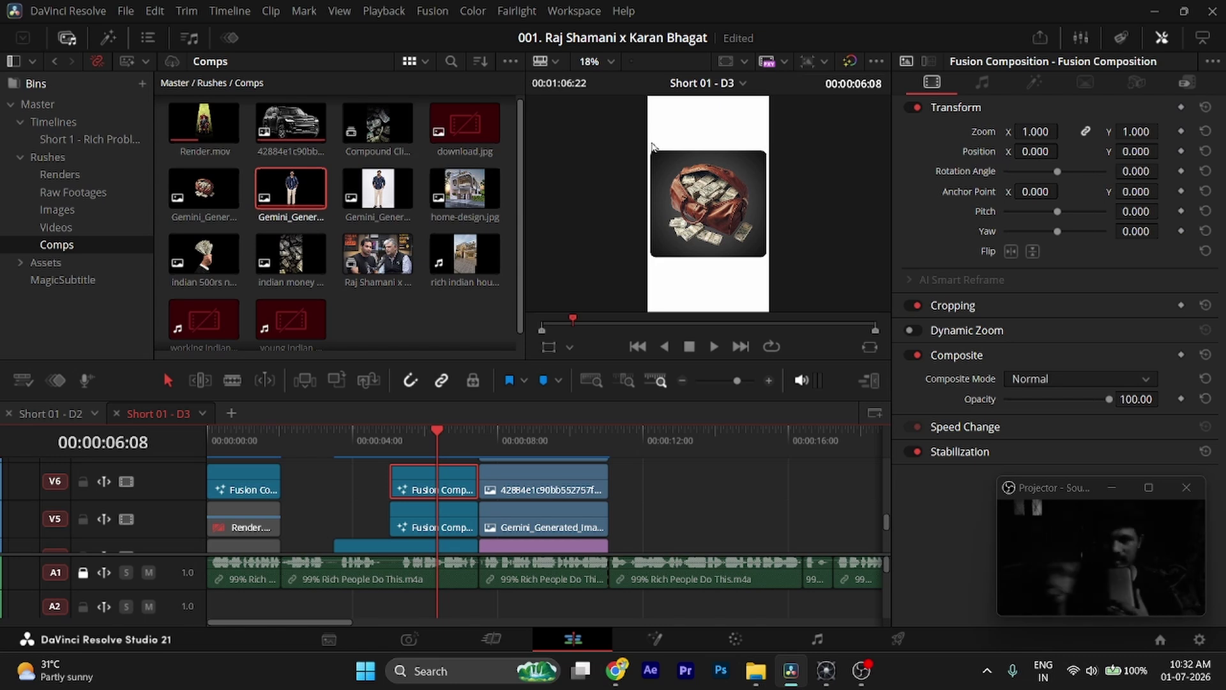
key("ctrl+s")
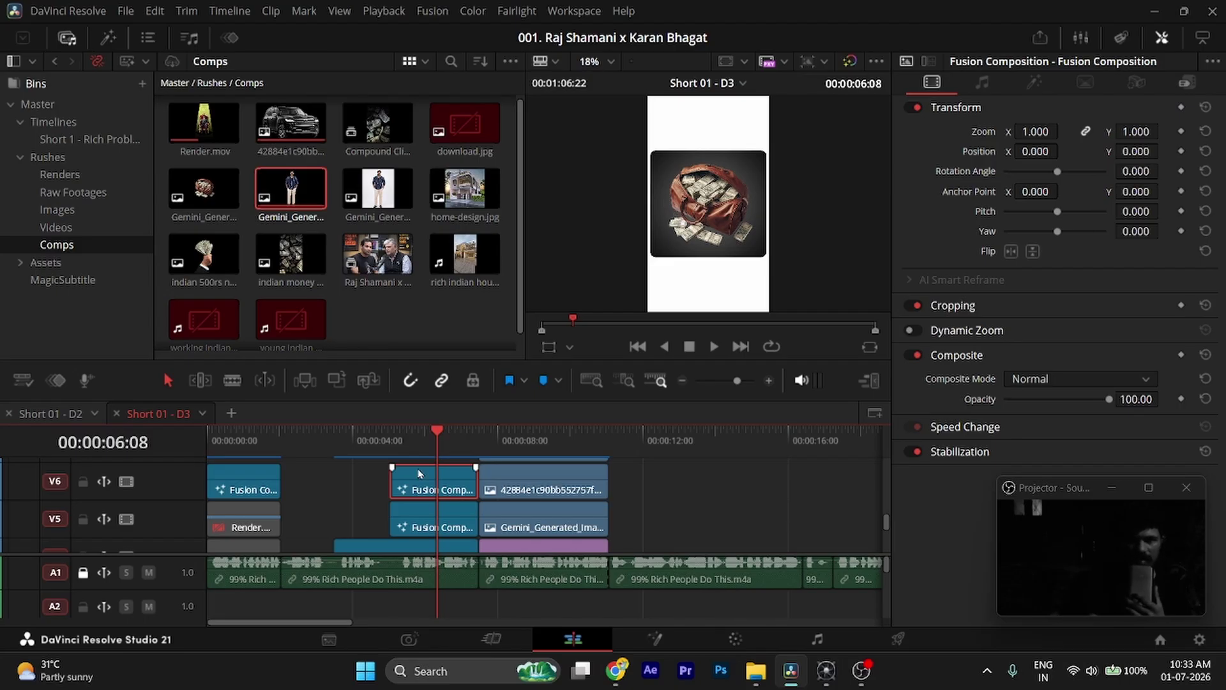
- In the V6 money-bag composition, disconnect Background3 from Merge3, set BackgroundPlate's red, green and blue to 0.113725, and save from the edit timeline
key("shift+5")
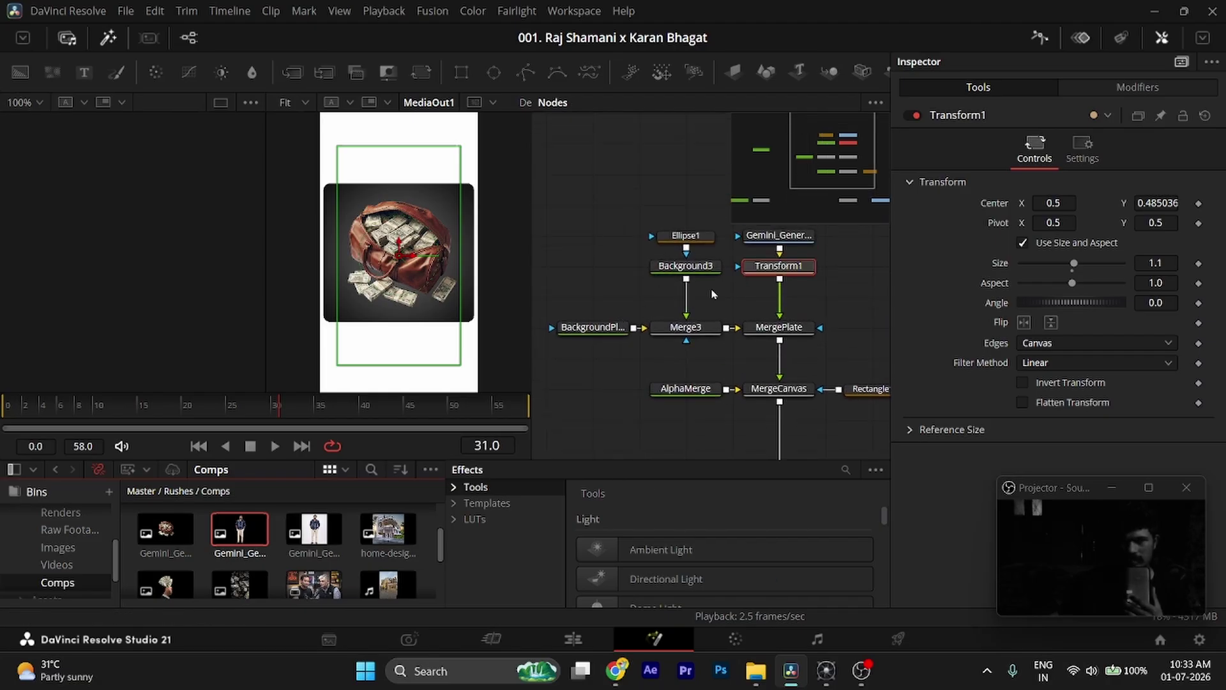
left_click_drag(686, 311, 682, 311)
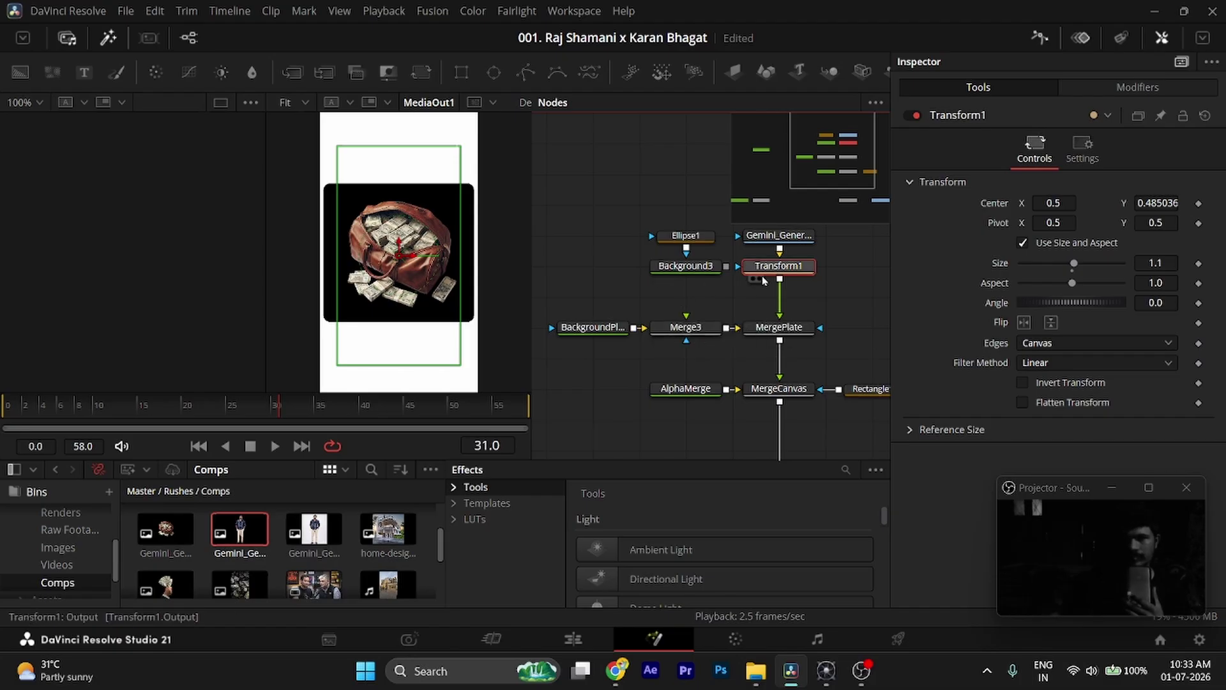
left_click(594, 327)
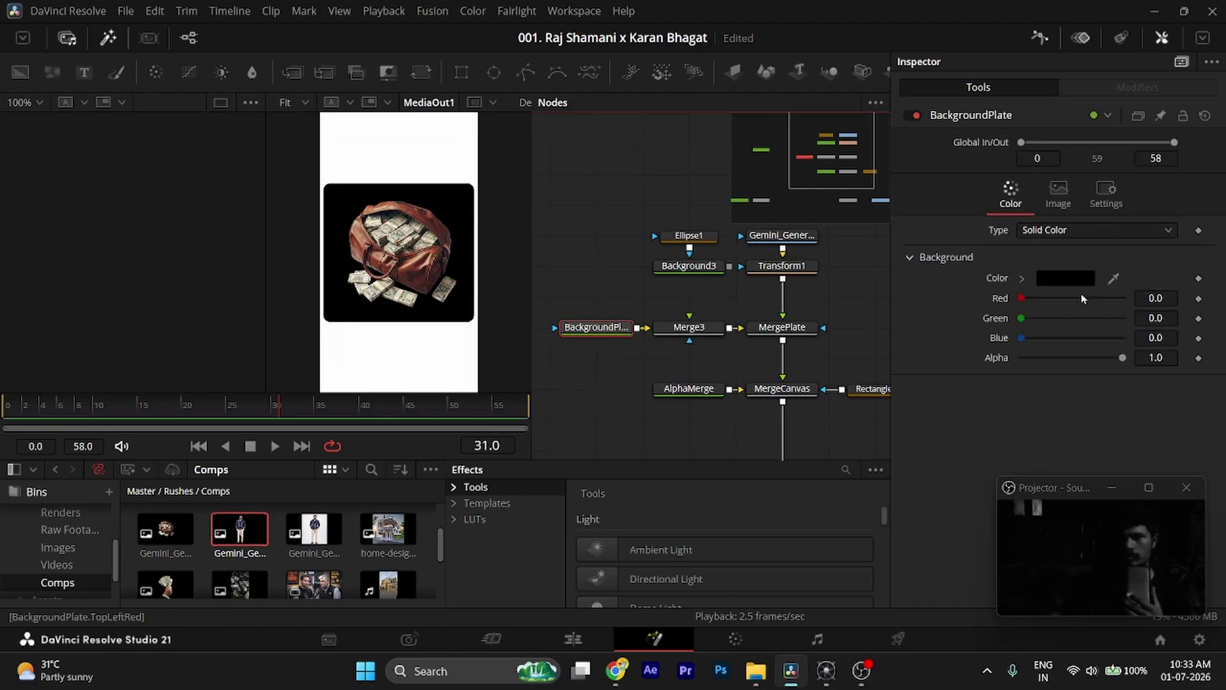
left_click(1065, 277)
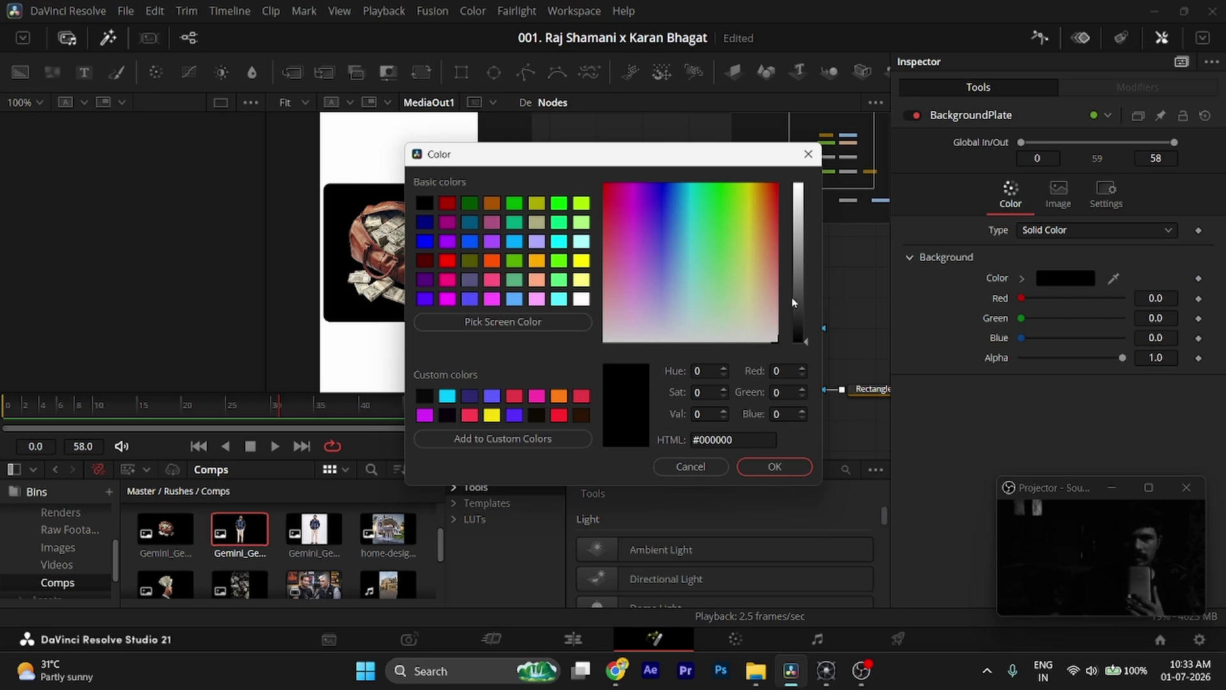
left_click_drag(802, 340, 804, 328)
key("Return")
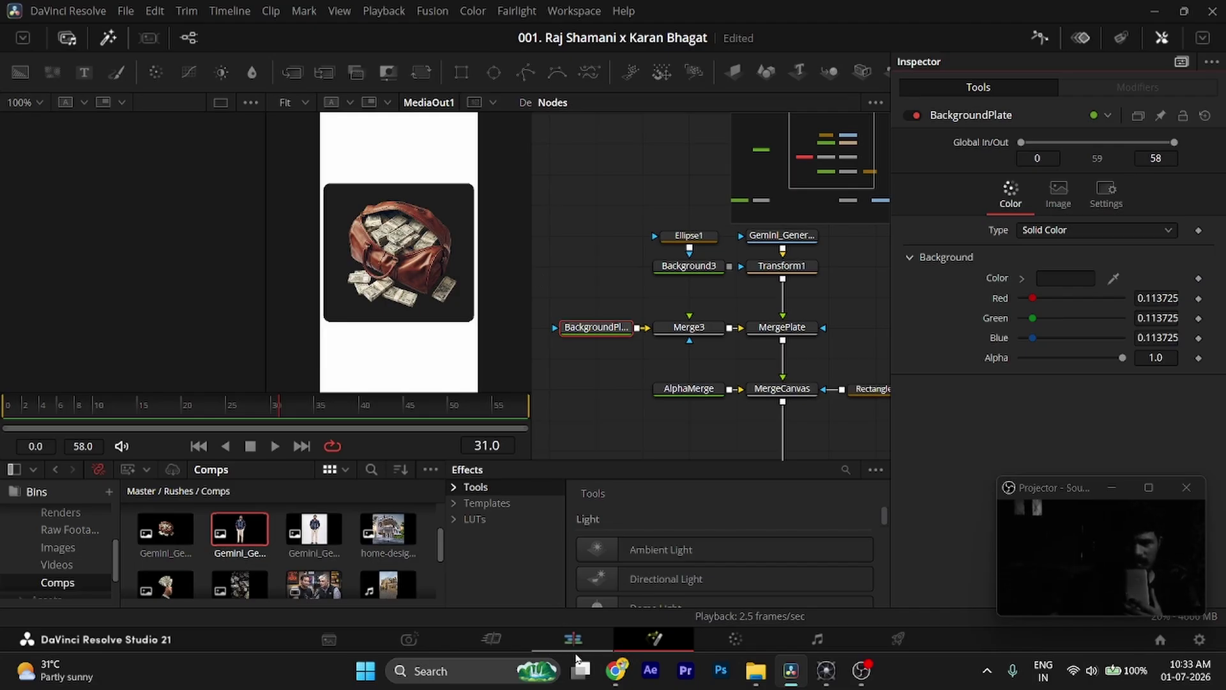
left_click(573, 639)
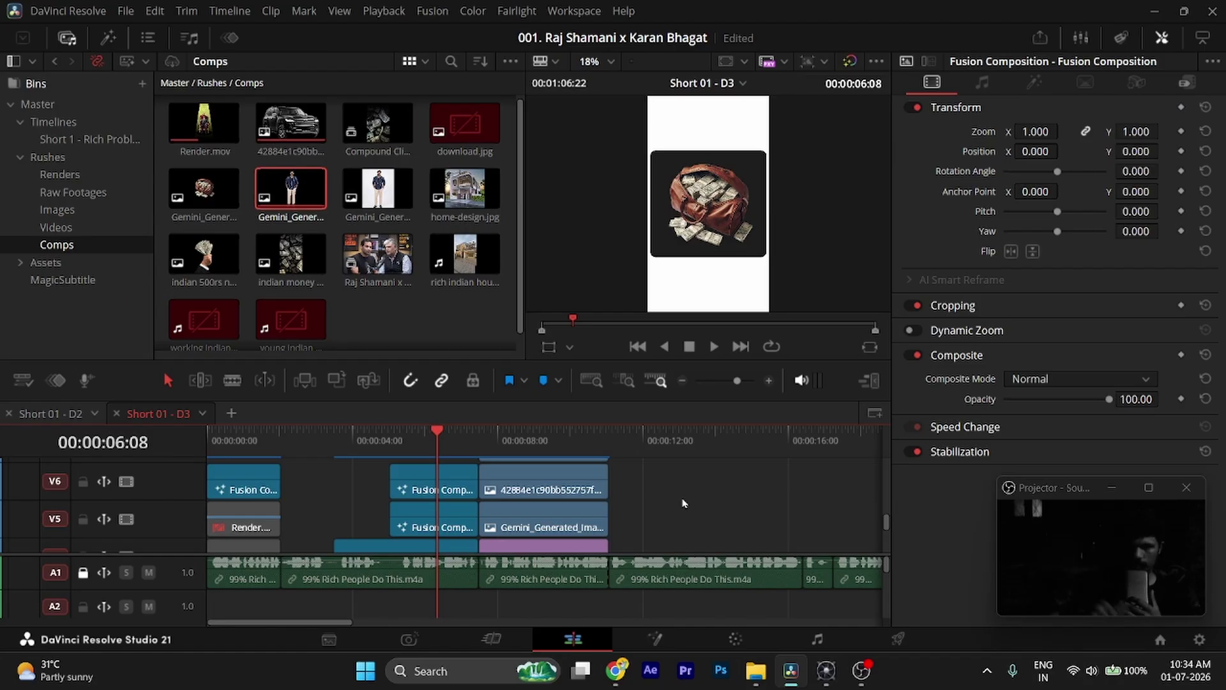
key("ctrl+s")
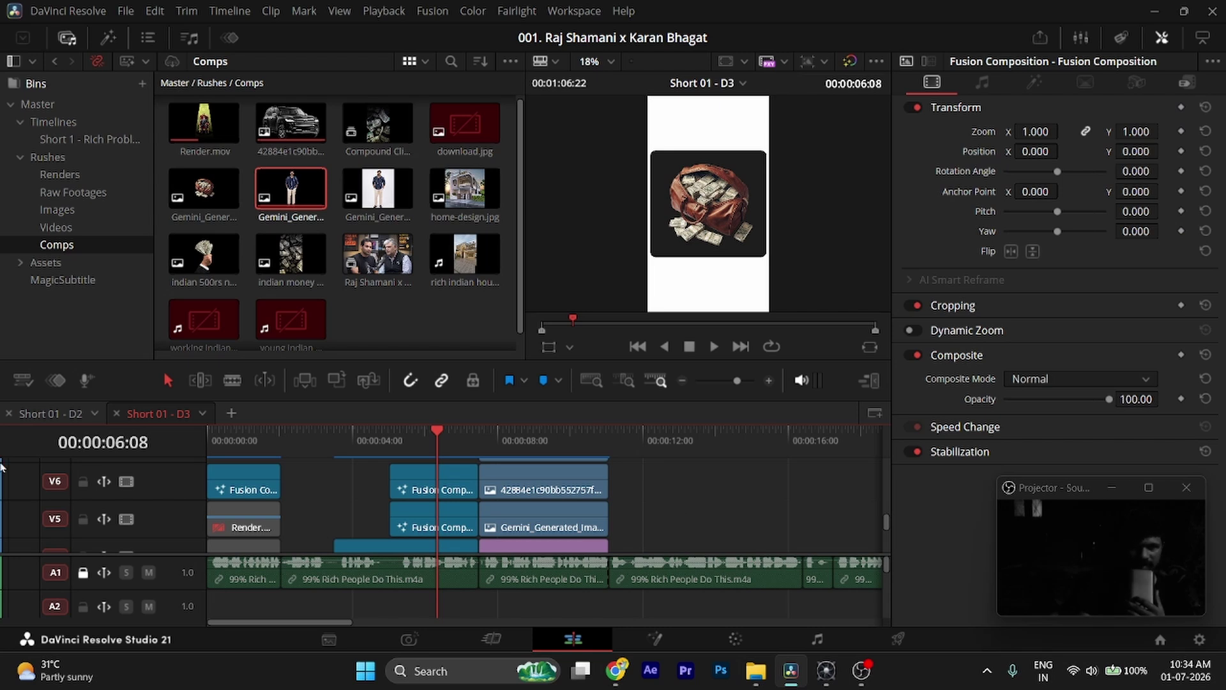
- Open the Short 01 - D2 timeline and scrub its opening clip, leaving the playhead at 00:00:00:00
left_click(45, 414)
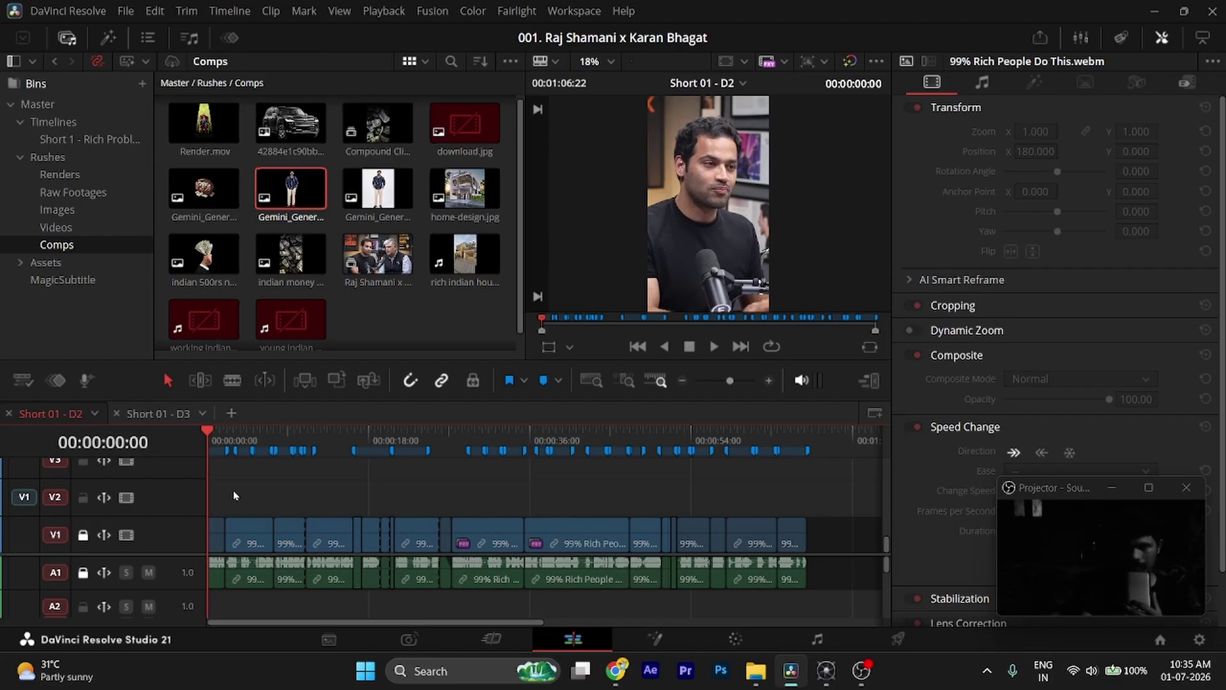
left_click(224, 432)
left_click(216, 433)
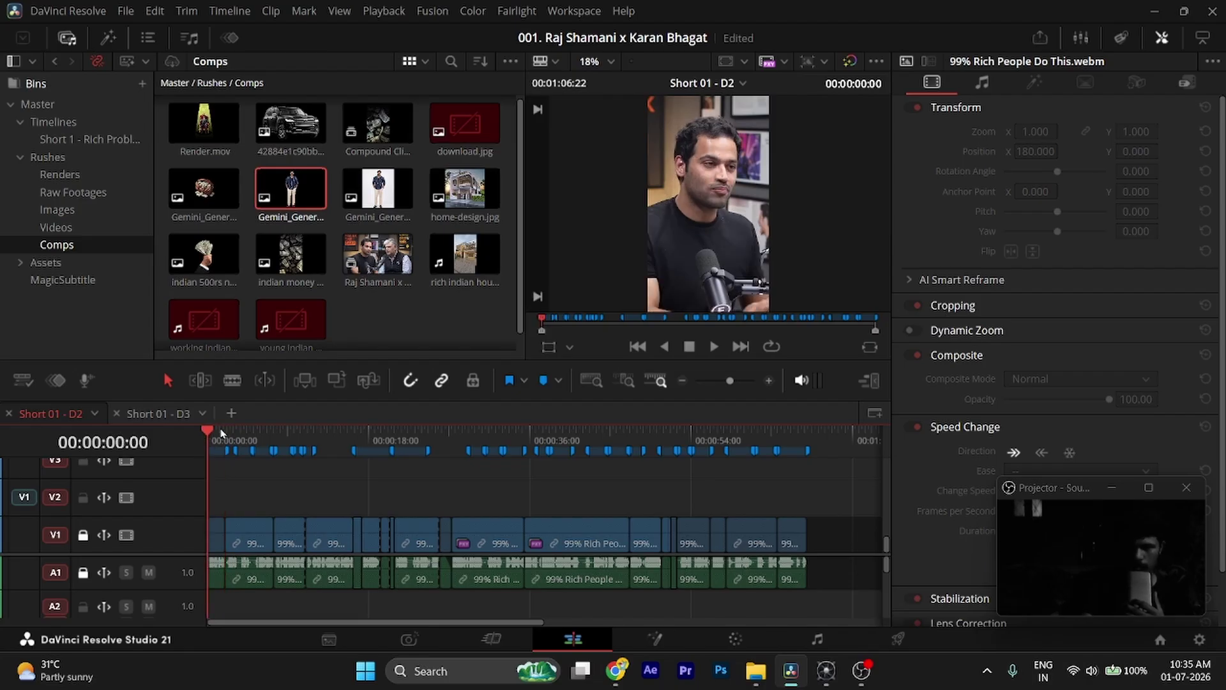
left_click(222, 432)
left_click_drag(222, 433, 173, 451)
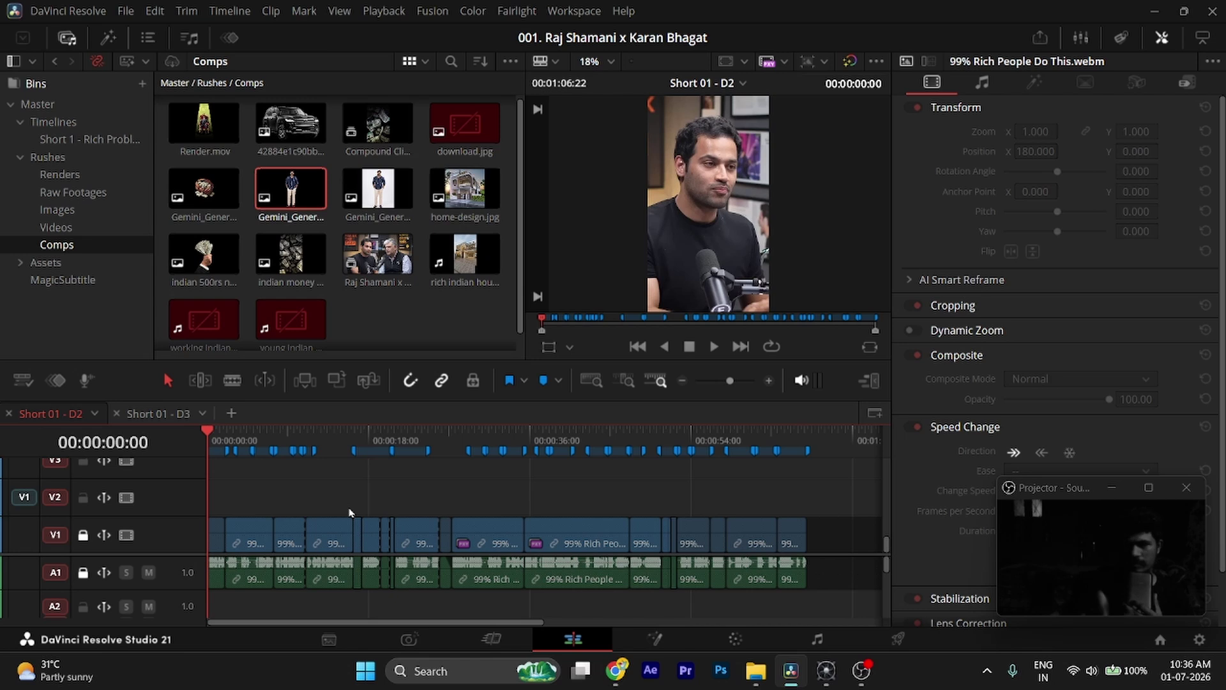
- Switch to Canva and point out the group of reference images beneath the Boarn Rich heading
left_click(614, 676)
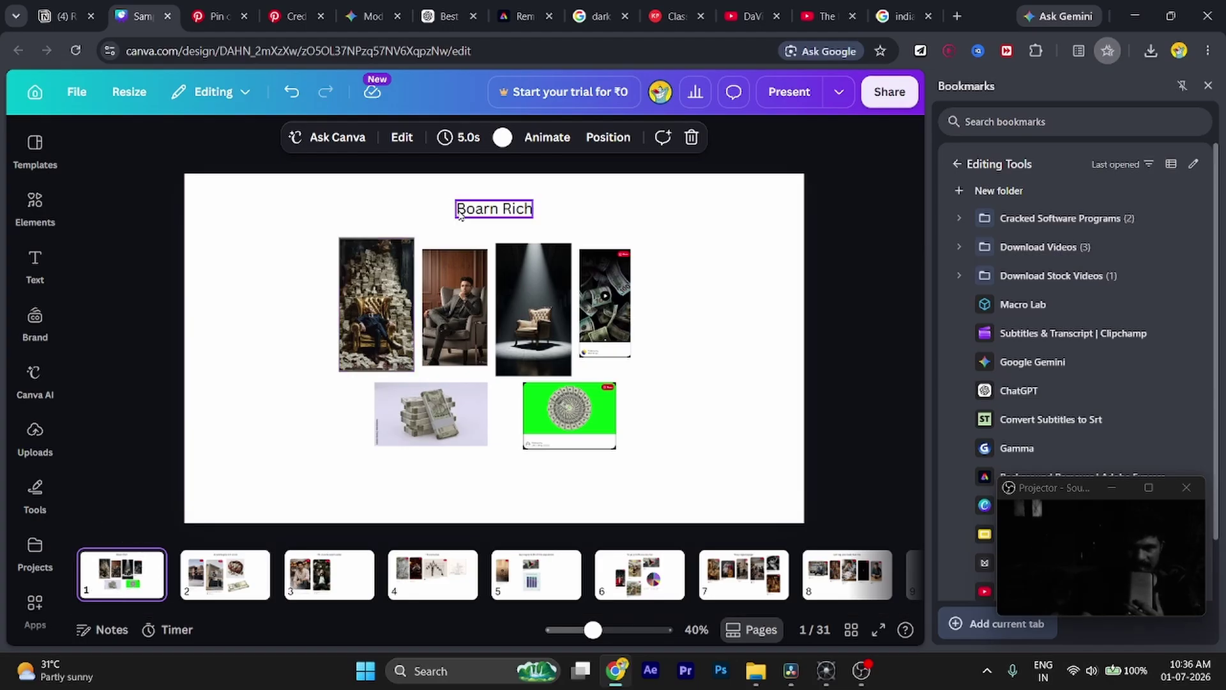
left_click(409, 247)
left_click_drag(281, 294, 698, 416)
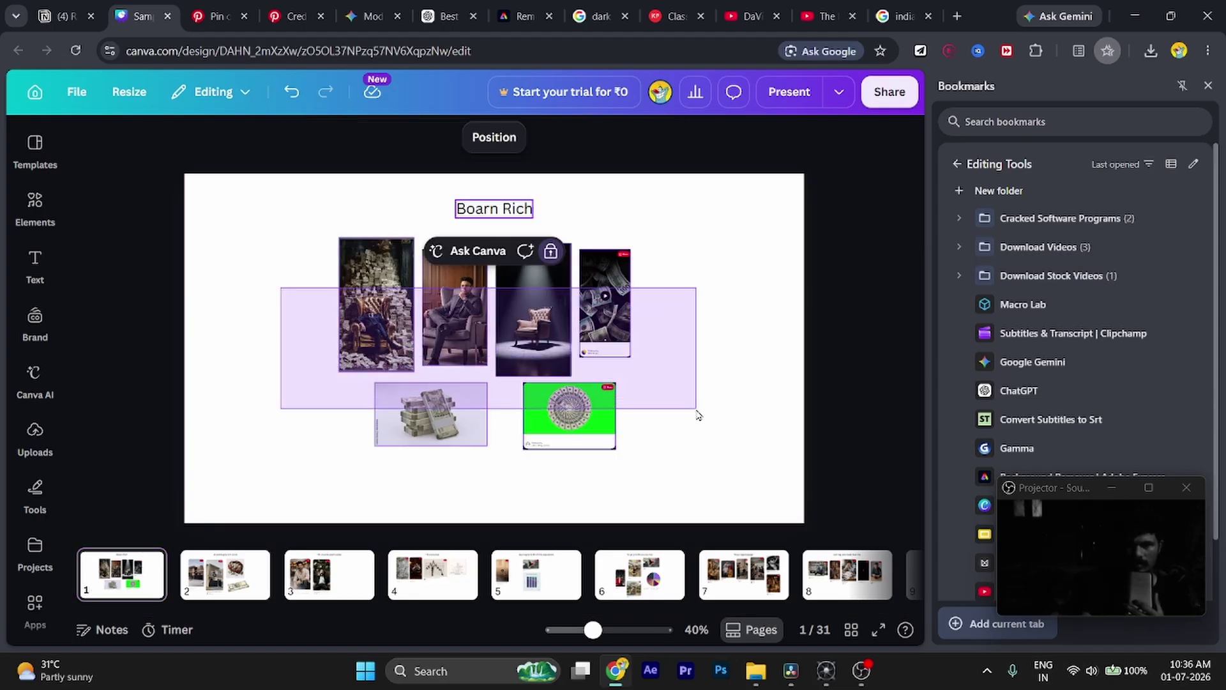
left_click(698, 415)
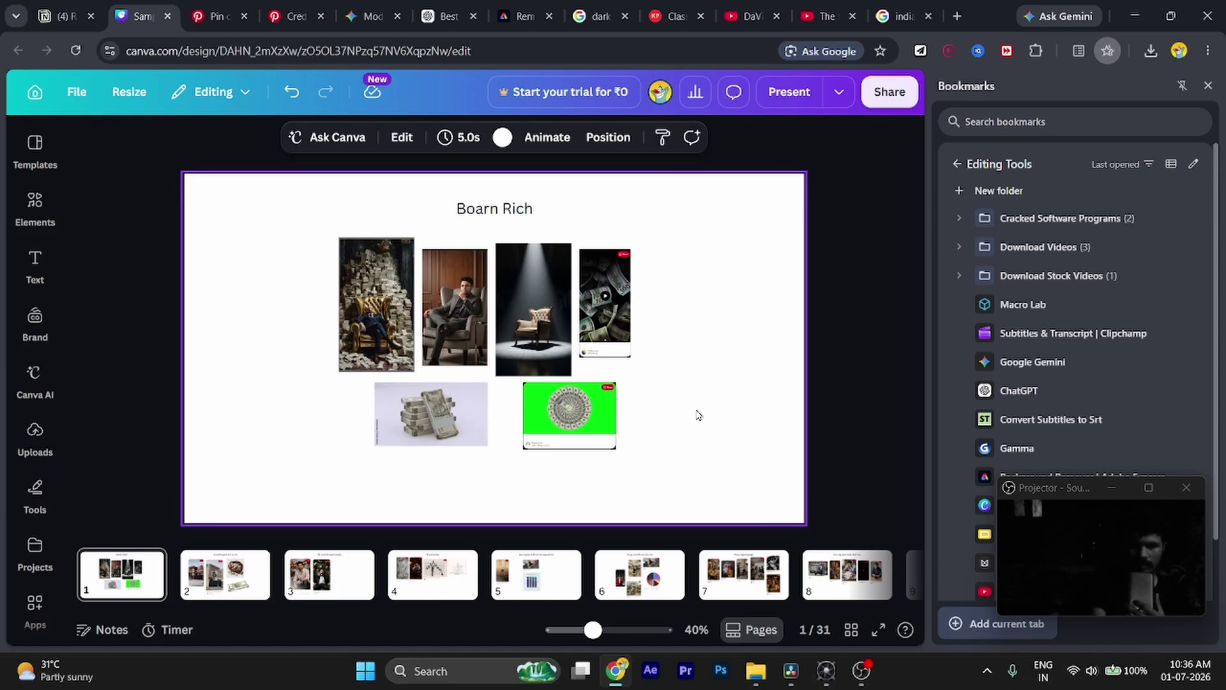
- Switch to DaVinci Resolve and replay the opening clip of Short 01 - D2 from the start to 00:00:02:01
left_click(790, 670)
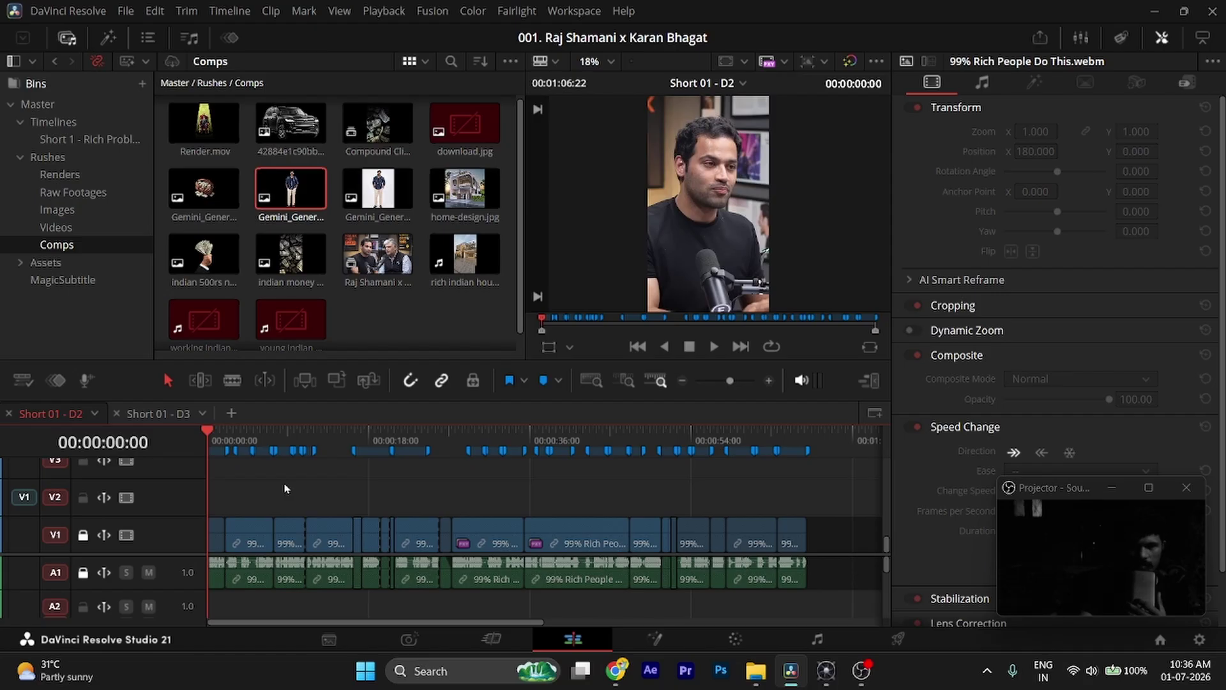
key("space")
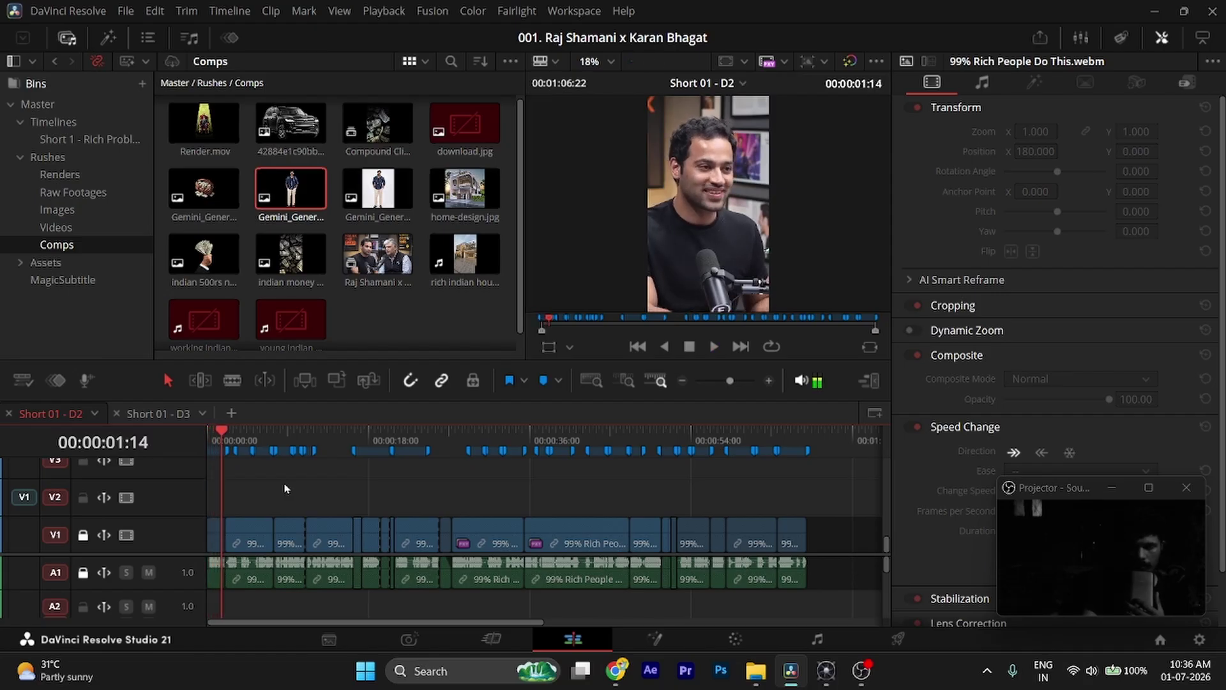
key("Home")
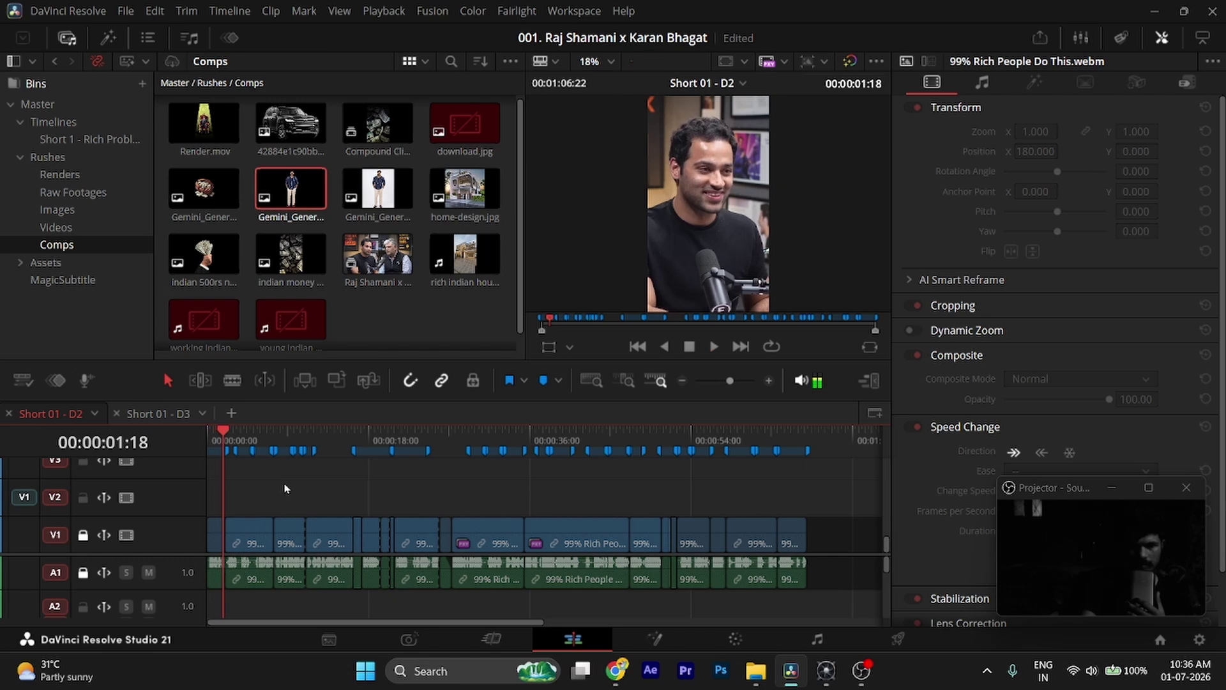
key("Home")
key("space")
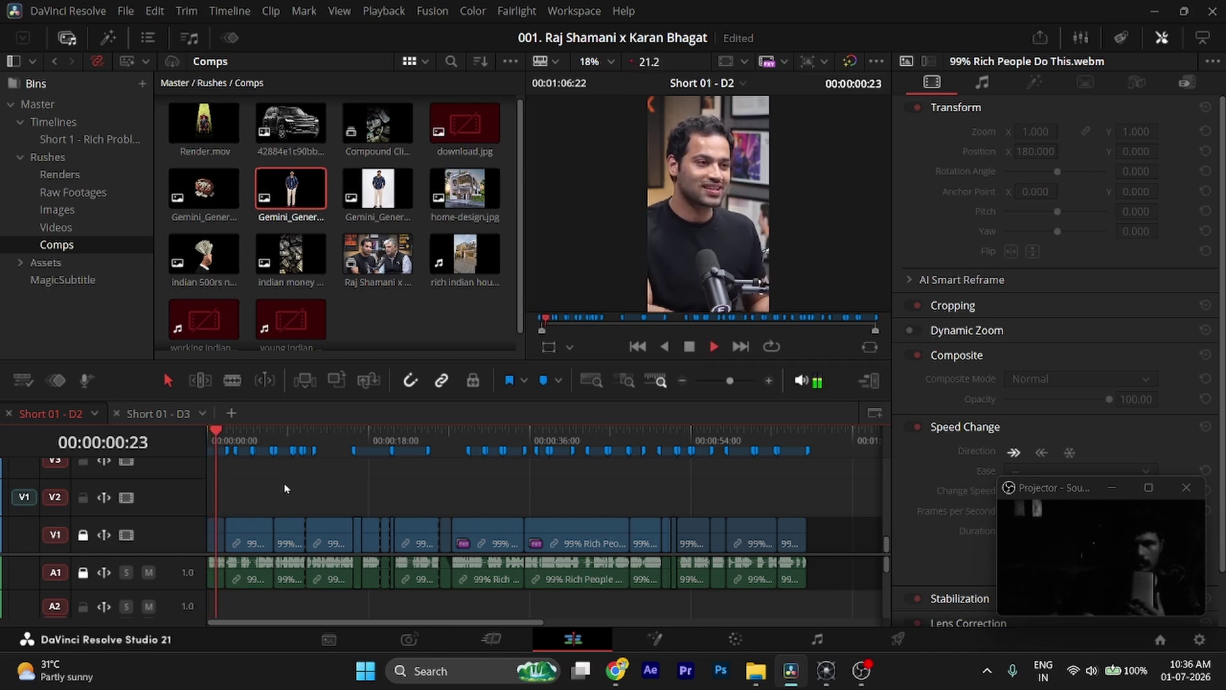
key("space")
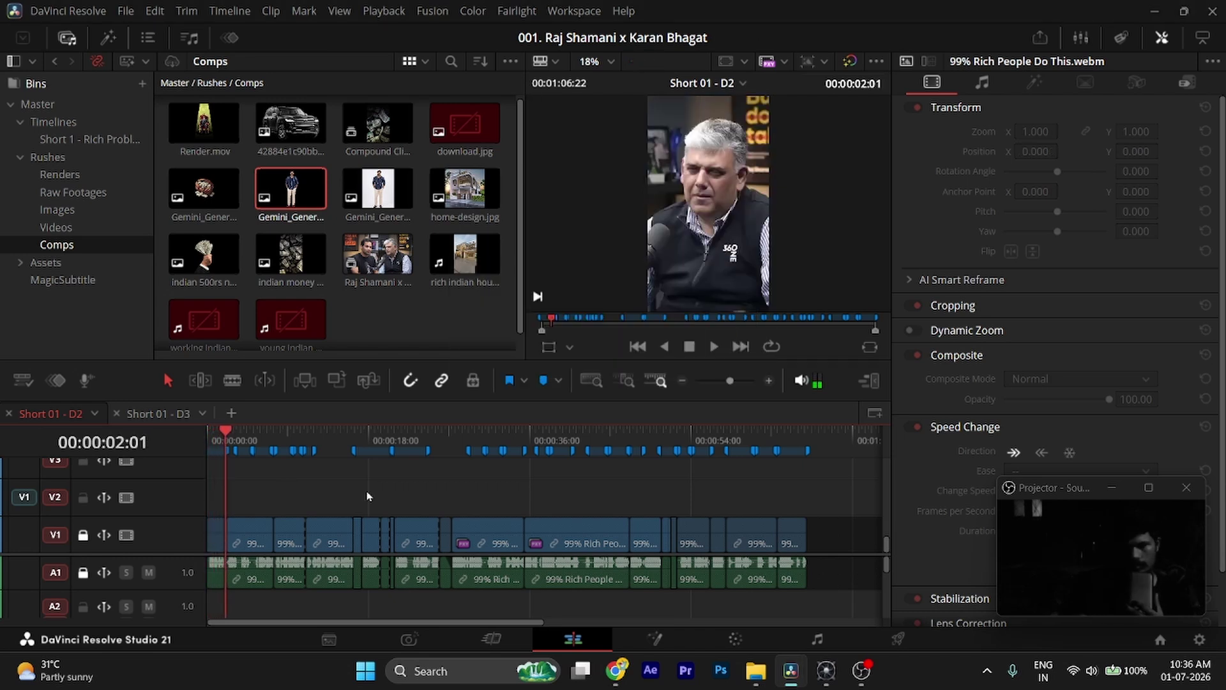
- Switch to Pinterest in the browser and search for "rich", refining the search to "rich indian"
left_click(615, 671)
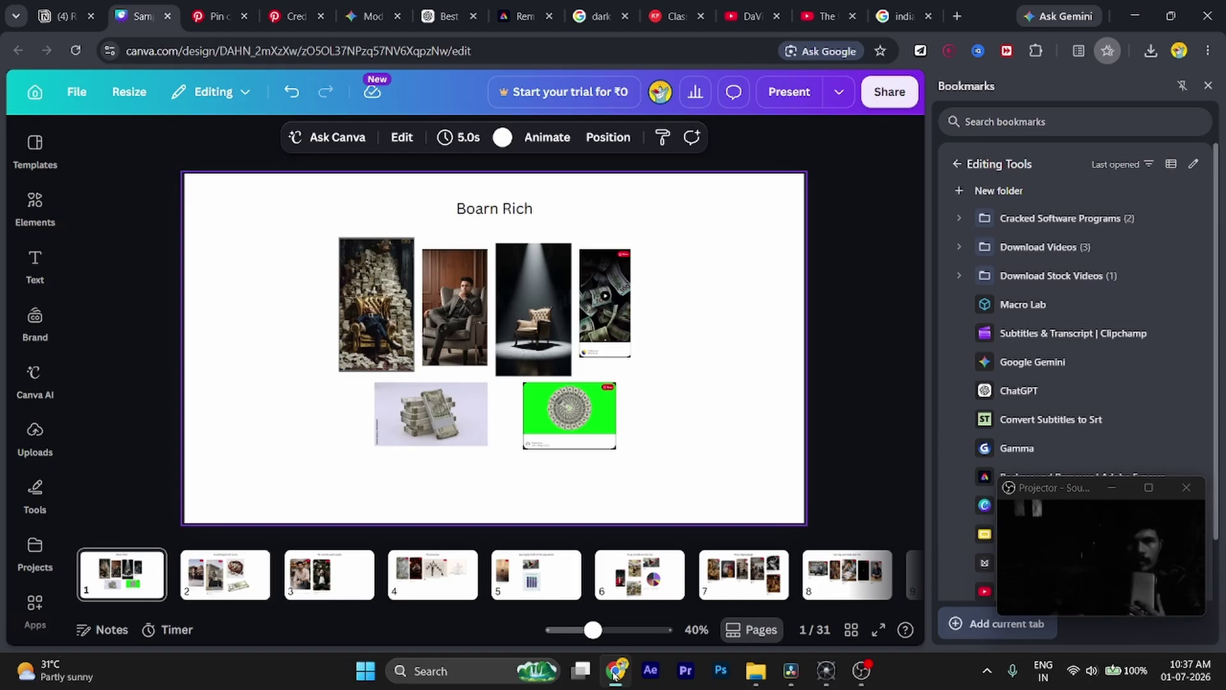
left_click(200, 6)
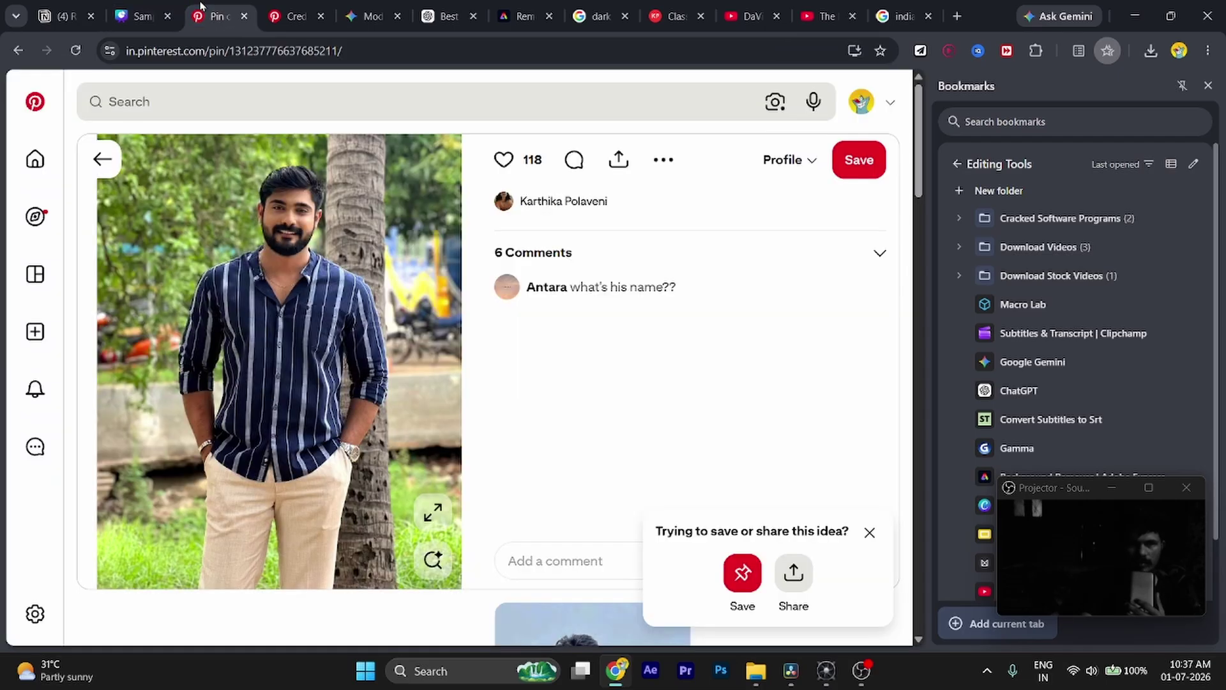
left_click(210, 104)
type("r")
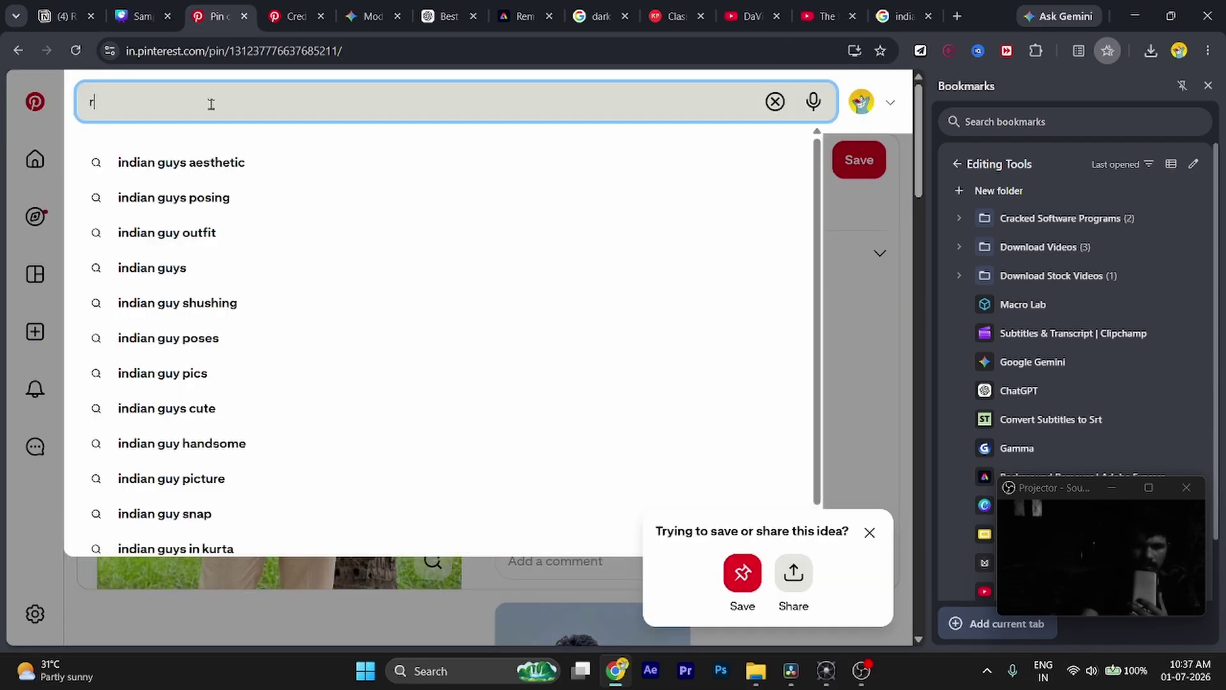
type("ich")
key("Return")
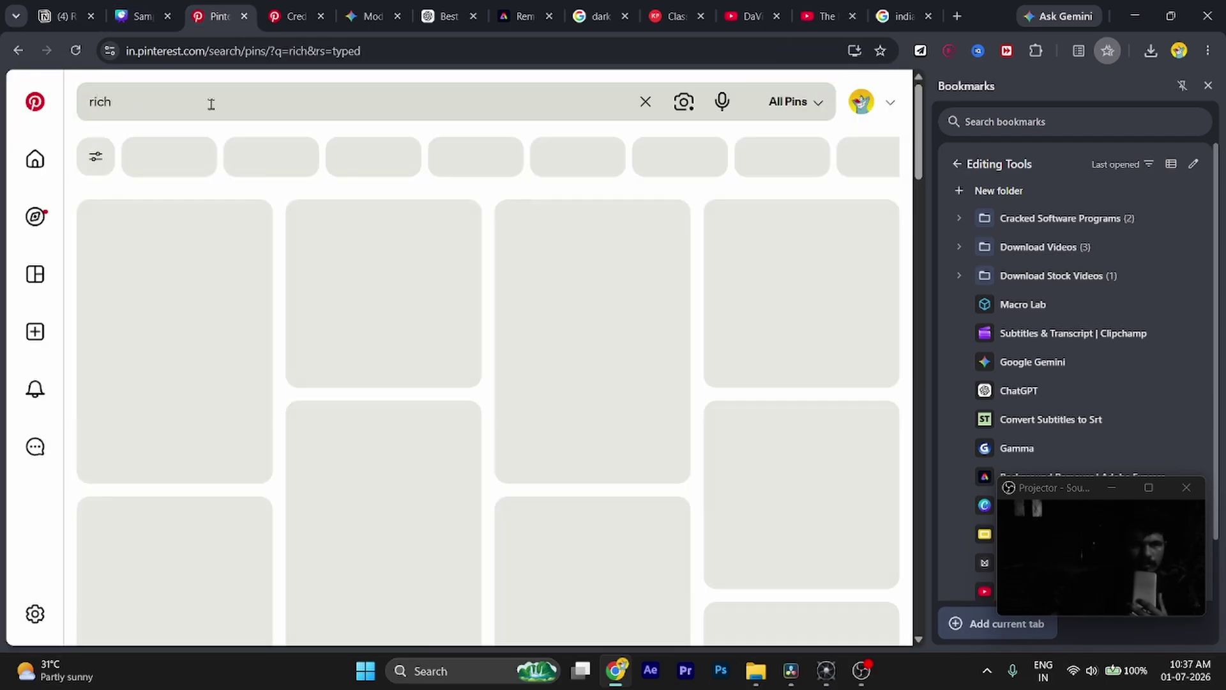
left_click(211, 104)
type("indi")
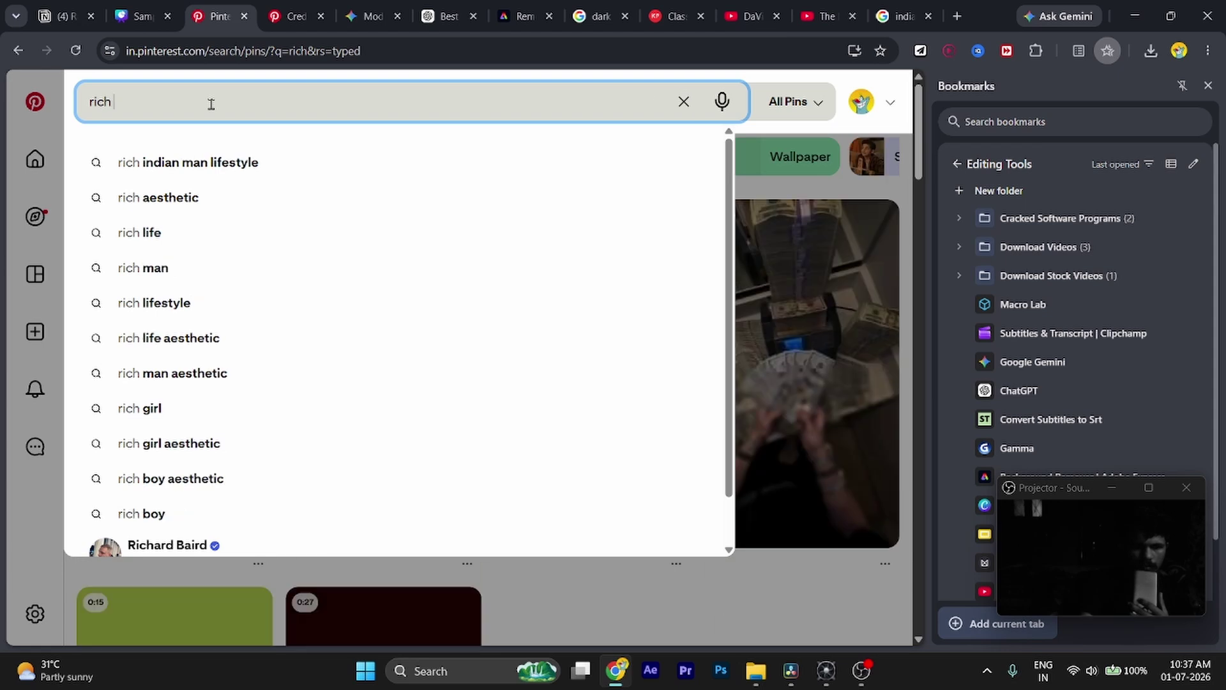
type("an")
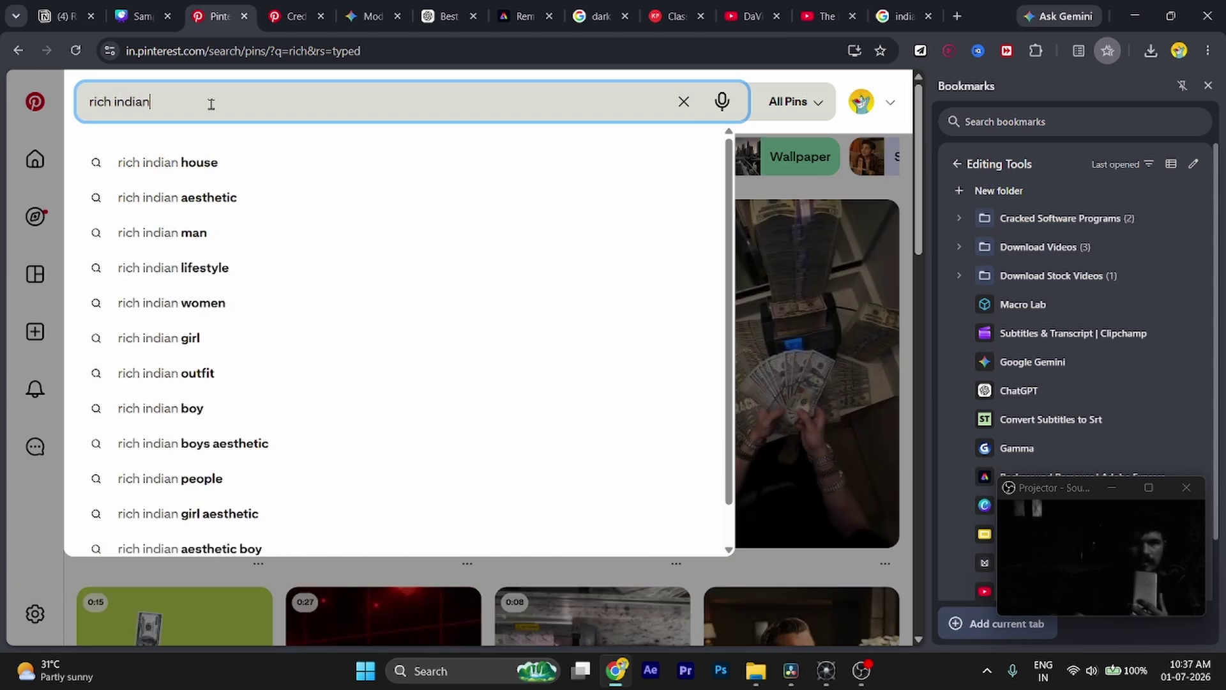
key("Return")
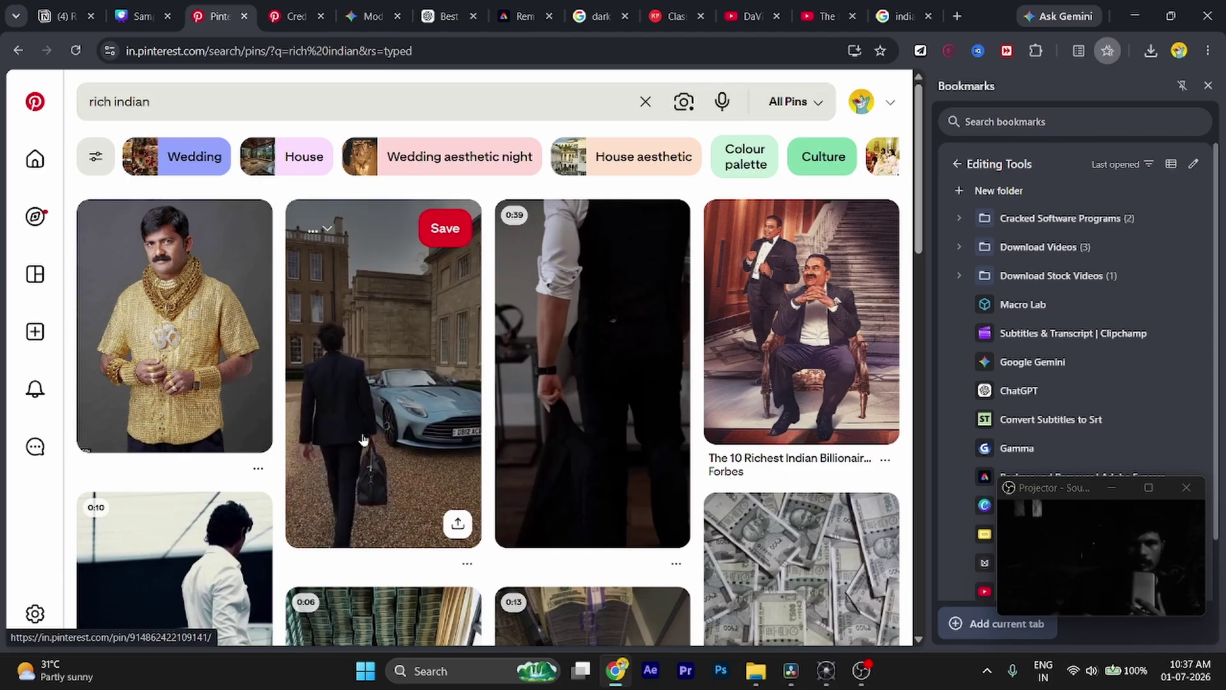
- Examine the rich indian search results for usable reference images and return to the first pins
scroll(362, 439, "down", 5)
scroll(362, 439, "up", 3)
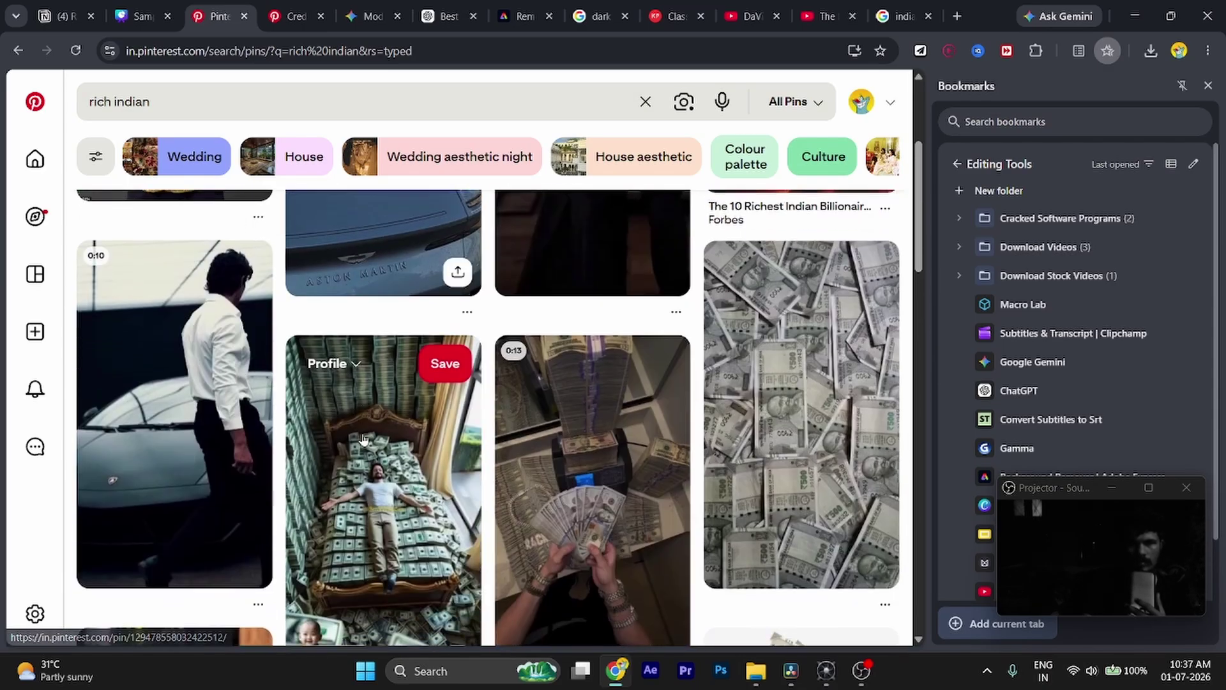
scroll(362, 439, "down", 4)
scroll(362, 439, "down", 6)
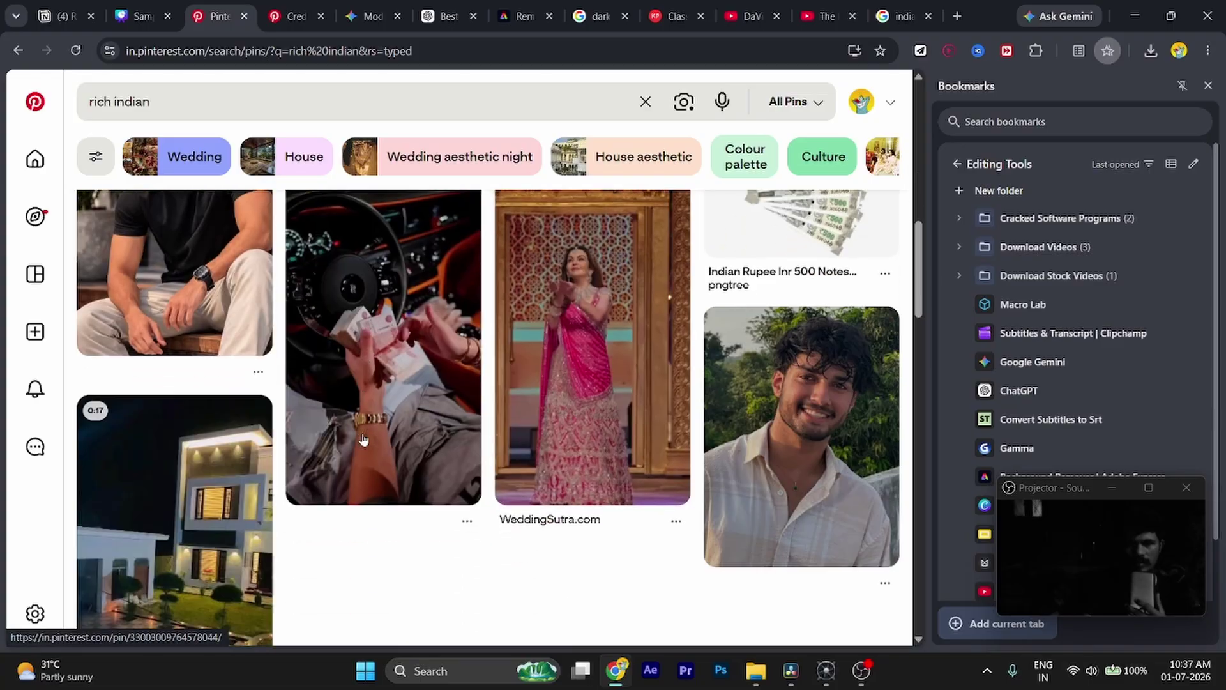
scroll(362, 440, "up", 2)
scroll(362, 439, "down", 6)
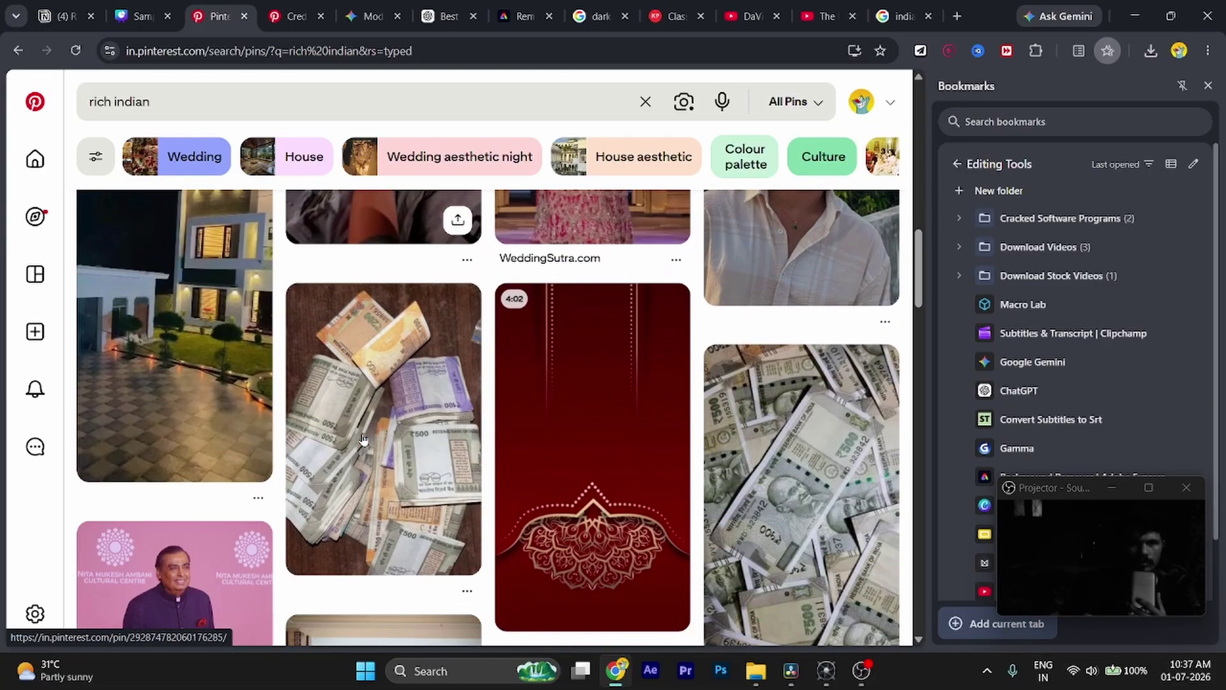
scroll(362, 440, "up", 6)
scroll(362, 440, "up", 10)
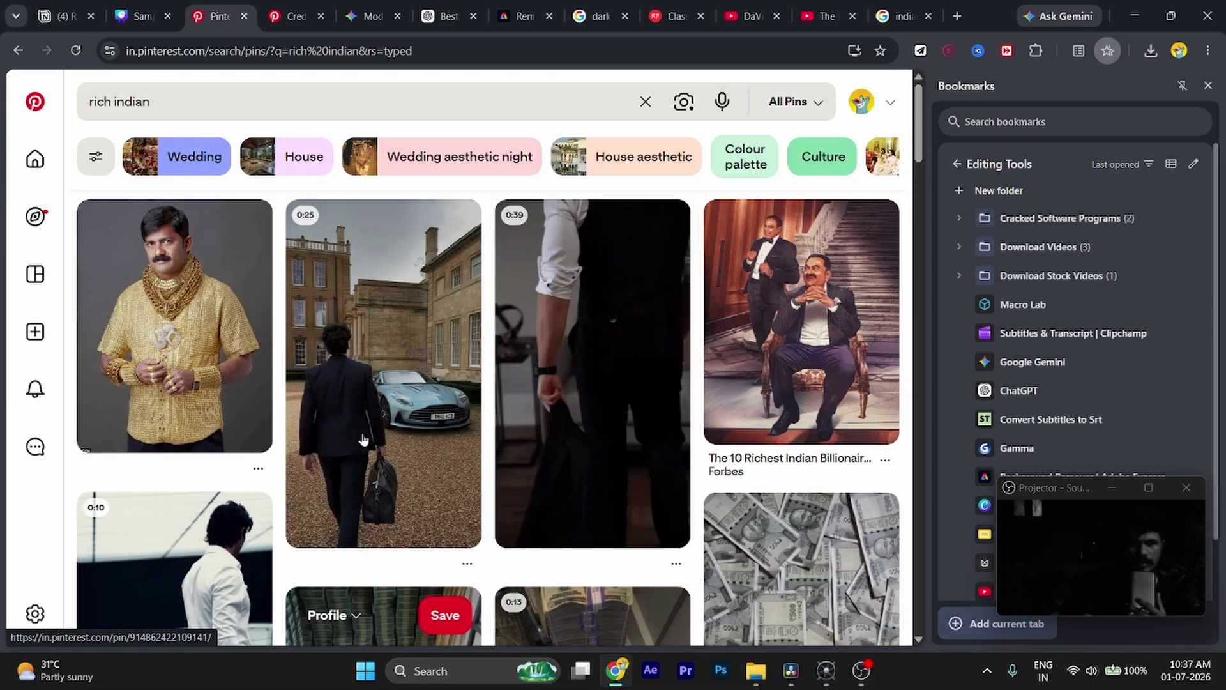
- Copy the link address of the pin showing the man in the gold shirt and gold chains
right_click(192, 300)
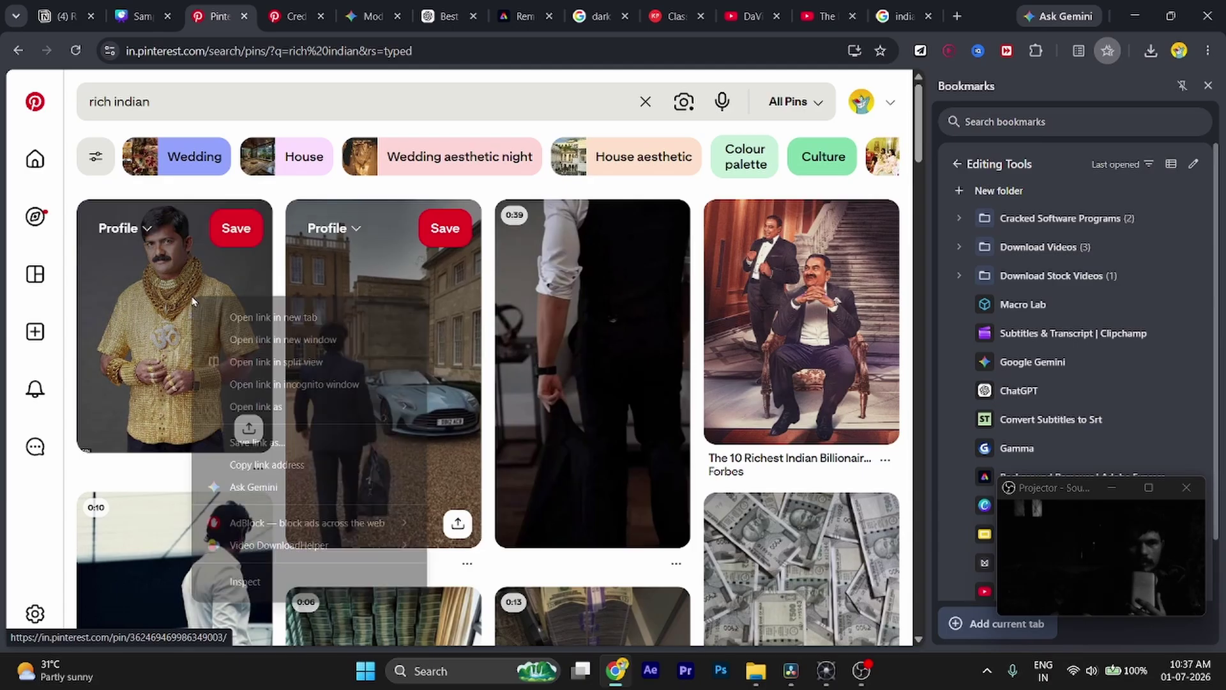
mouse_move(257, 415)
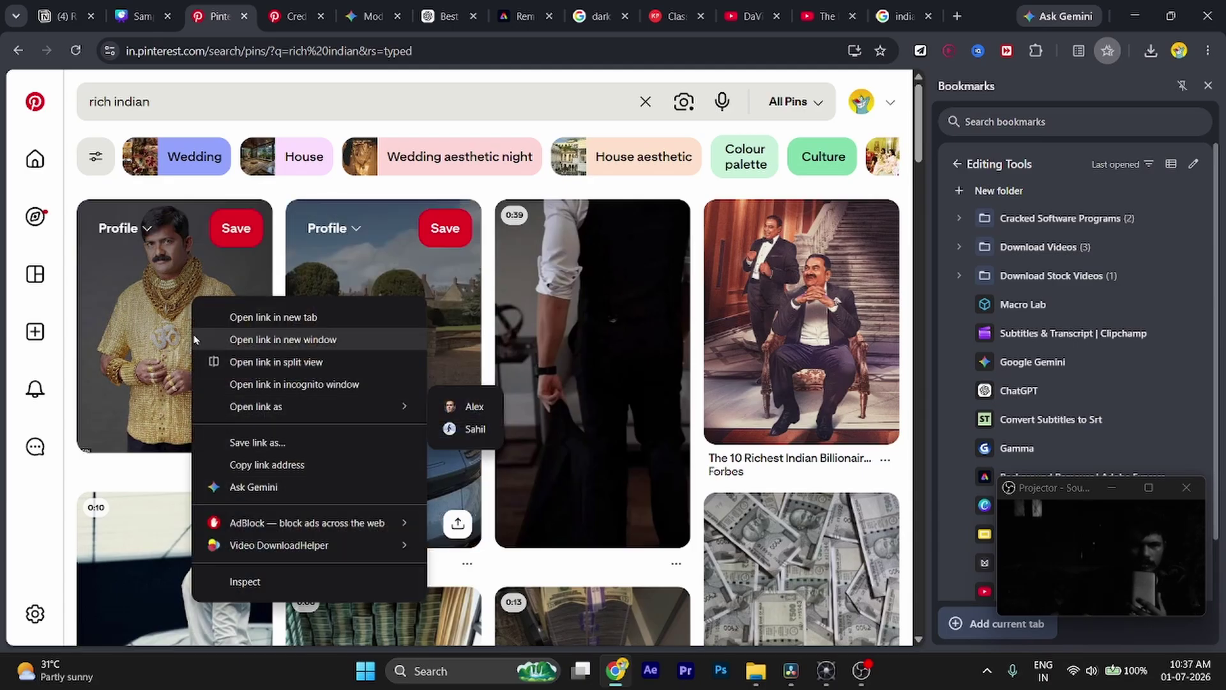
right_click(171, 286)
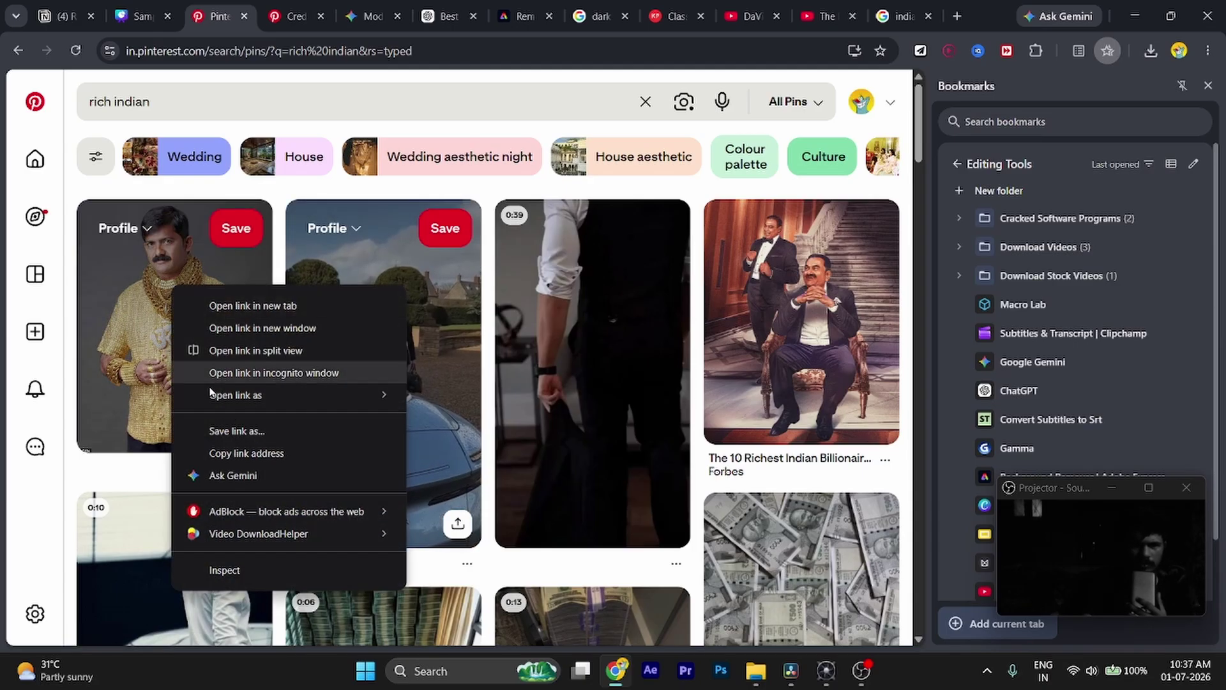
left_click(236, 452)
- Switch to Canva, duplicate the Boarn Rich page as page 2, and change the copy's heading to "Boarn Rich - test"
key("ctrl+2")
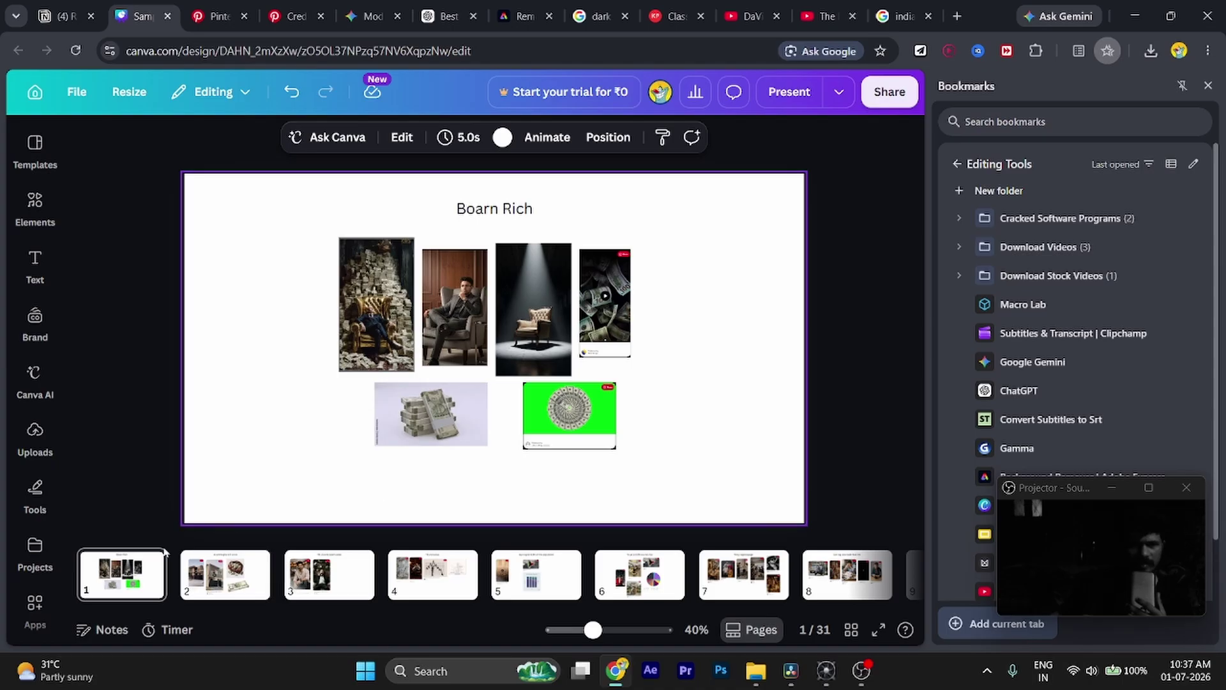
right_click(143, 570)
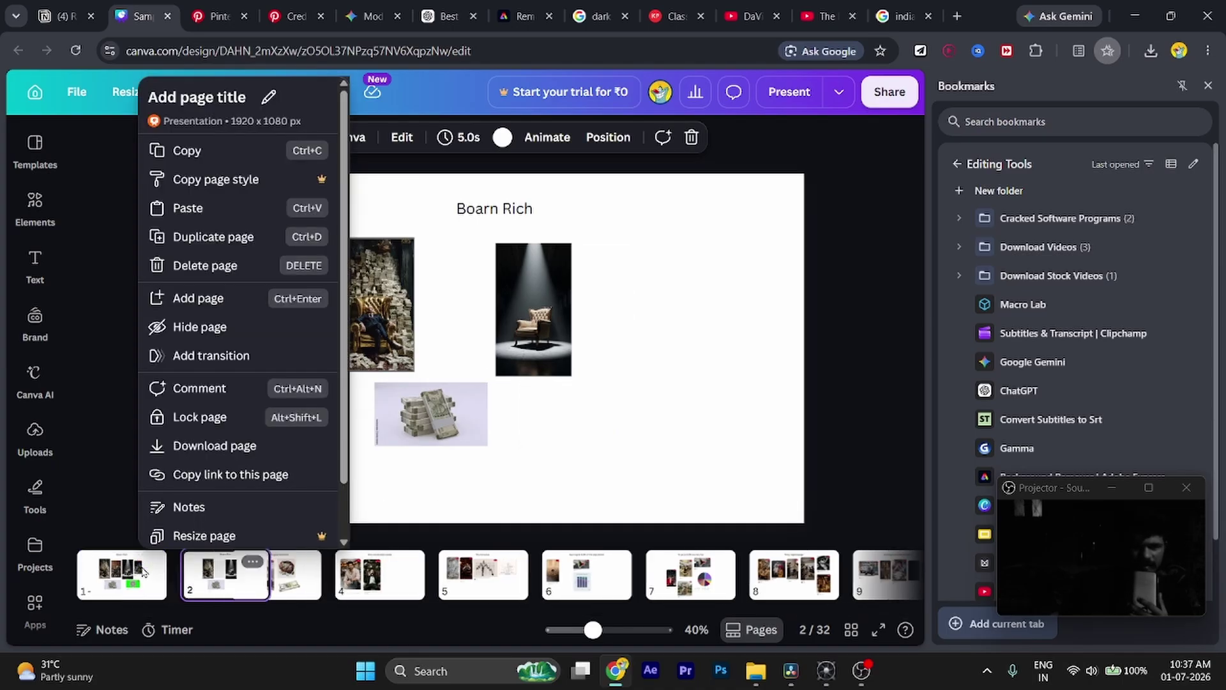
right_click(234, 578)
left_click(489, 201)
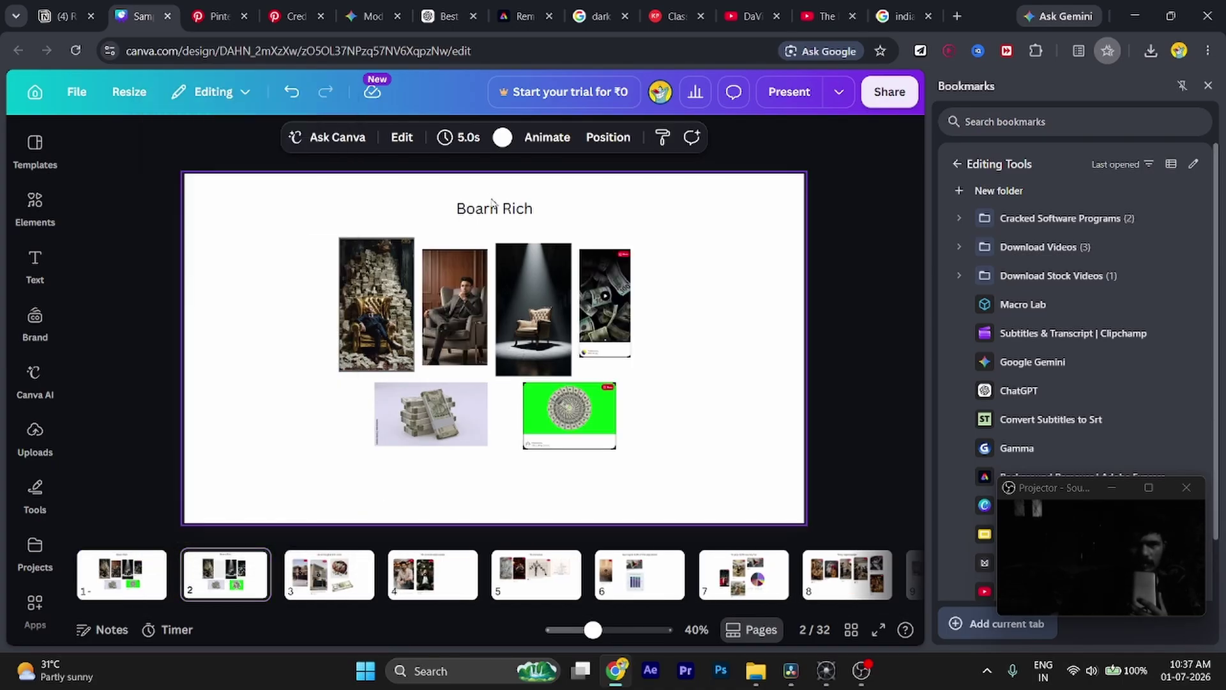
left_click(505, 213)
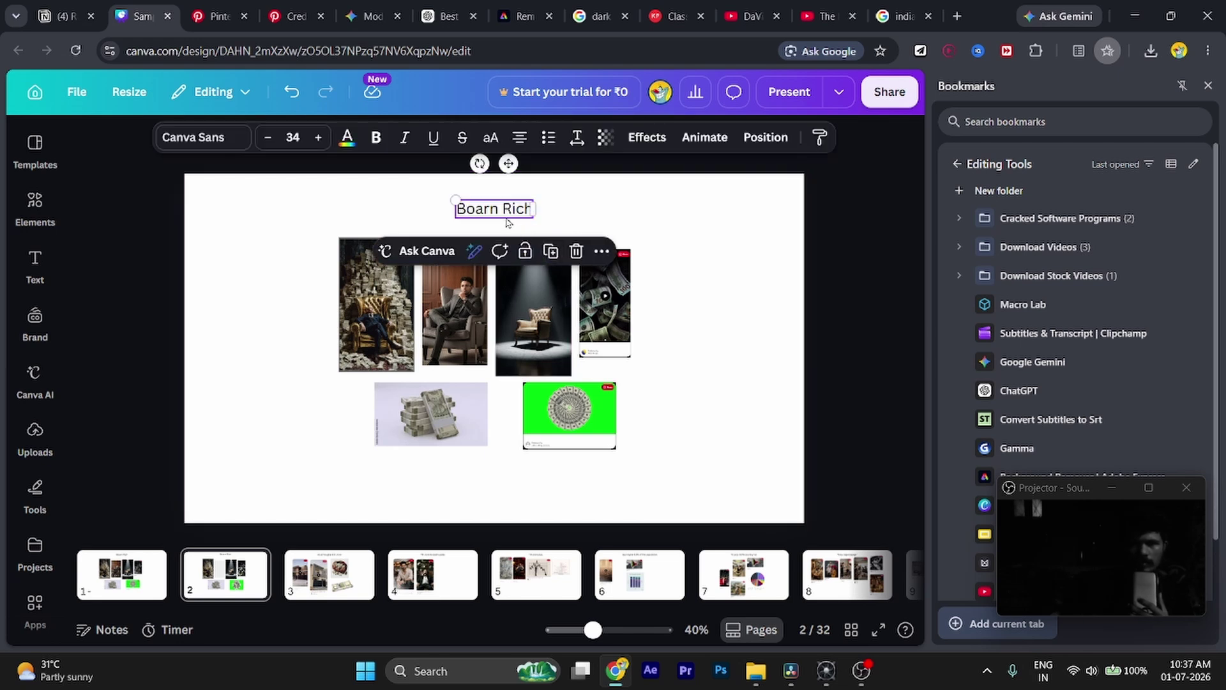
left_click(506, 214)
left_click(506, 217)
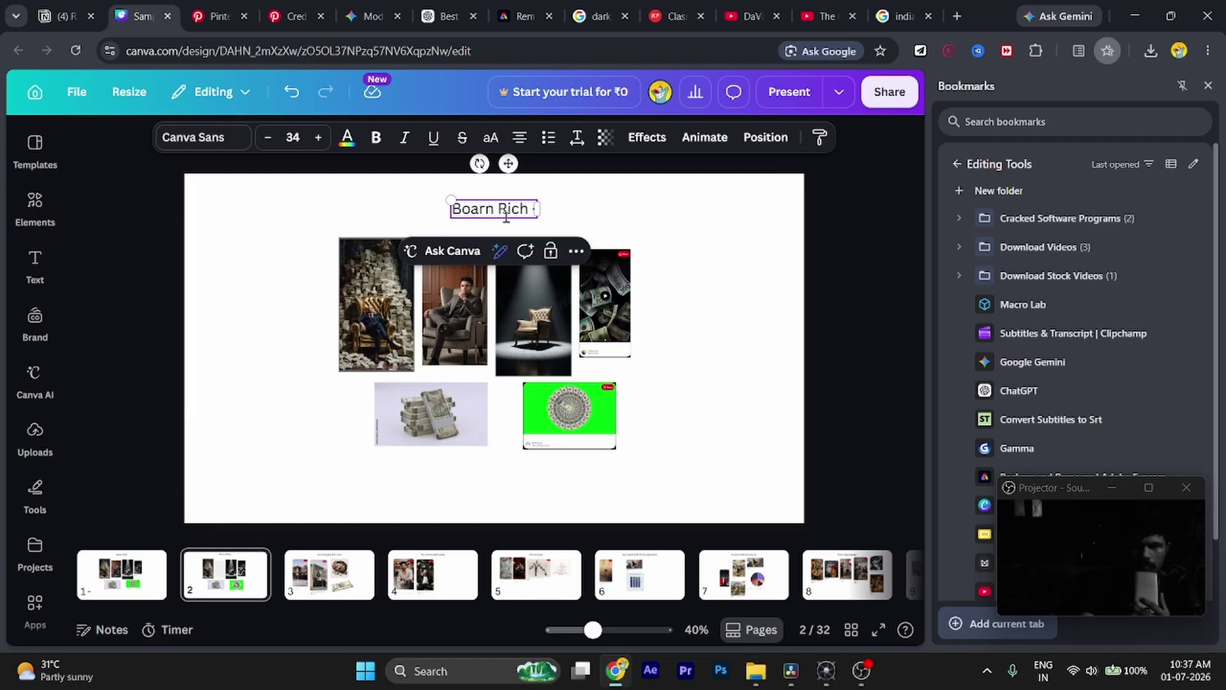
type("- test")
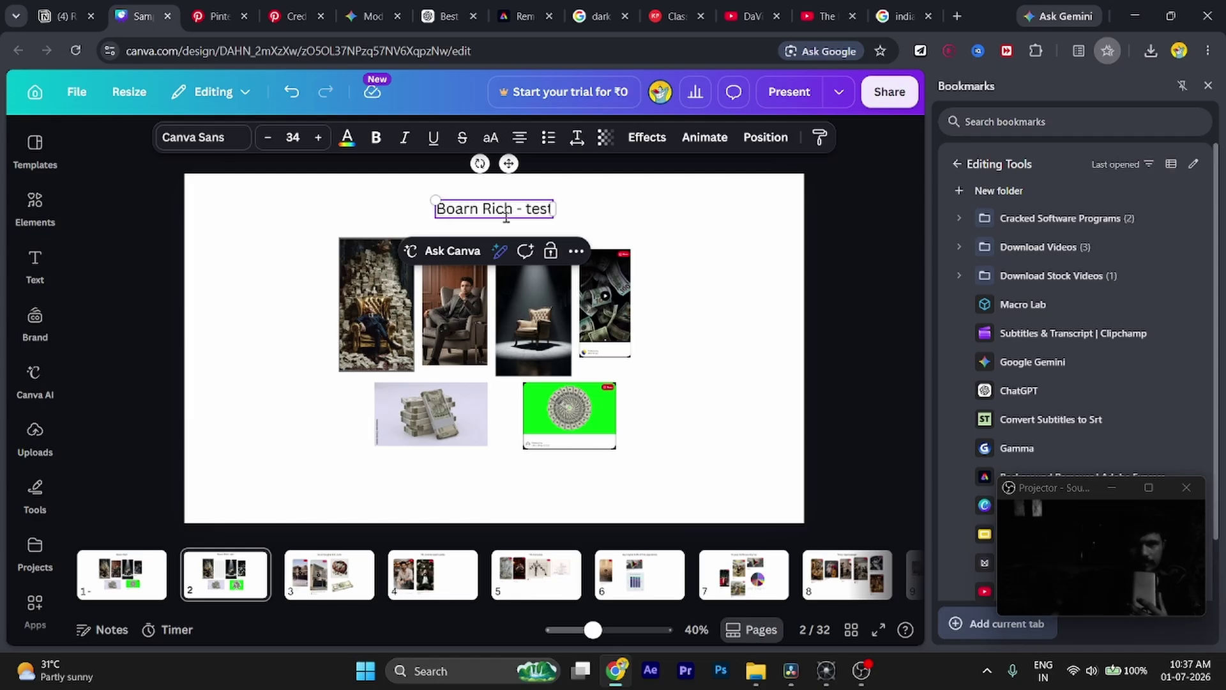
- Delete all the reference images below the heading on the Boarn Rich - test page
left_click(329, 240)
left_click_drag(252, 293, 770, 427)
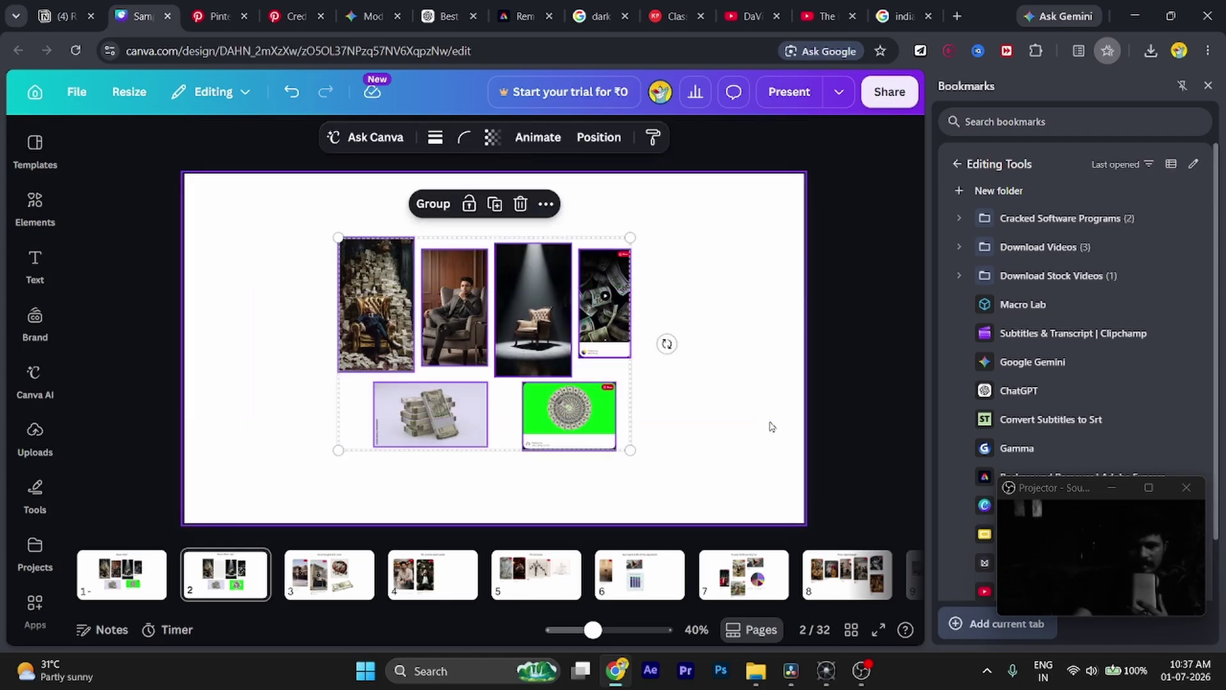
key("Delete")
- Try to paste the clipboard onto the test page, undo the paste, and return to page 2
key("ctrl+v")
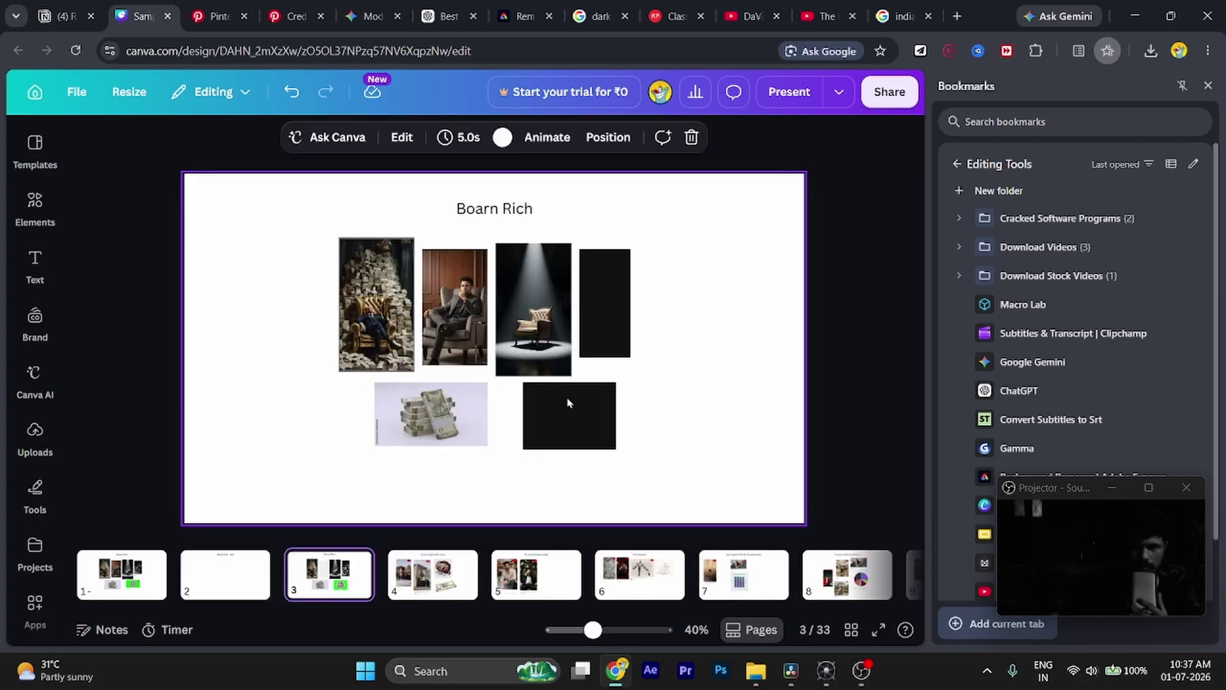
key("ctrl+z")
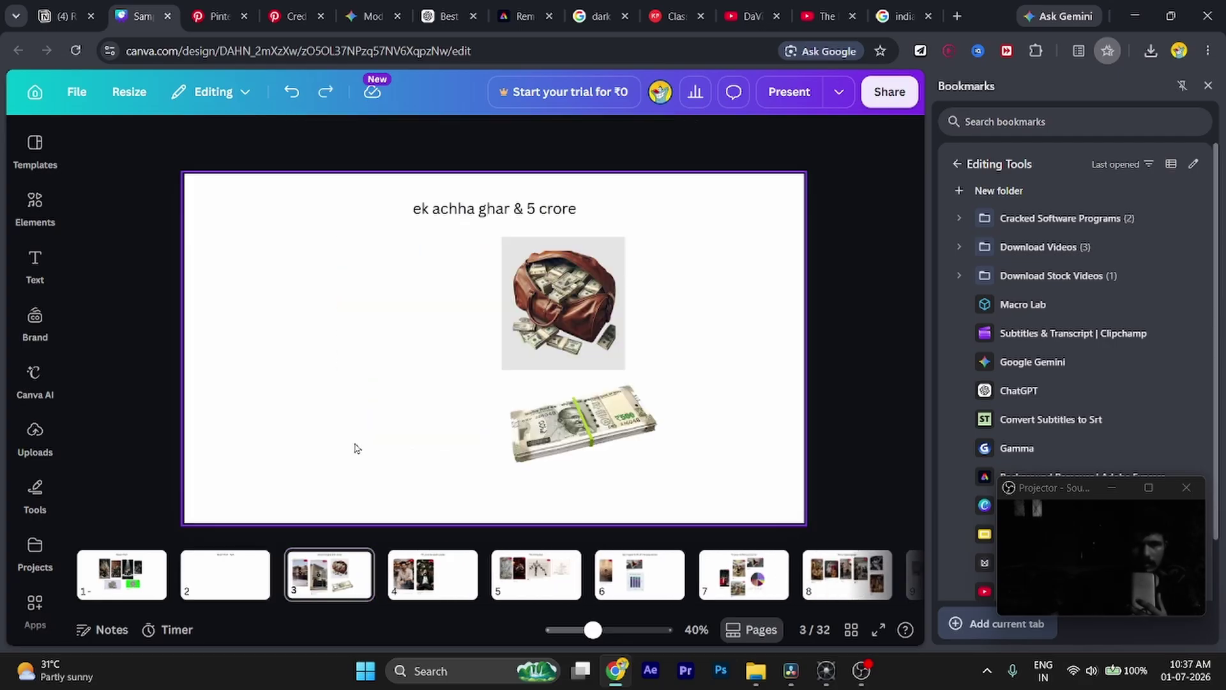
left_click(219, 581)
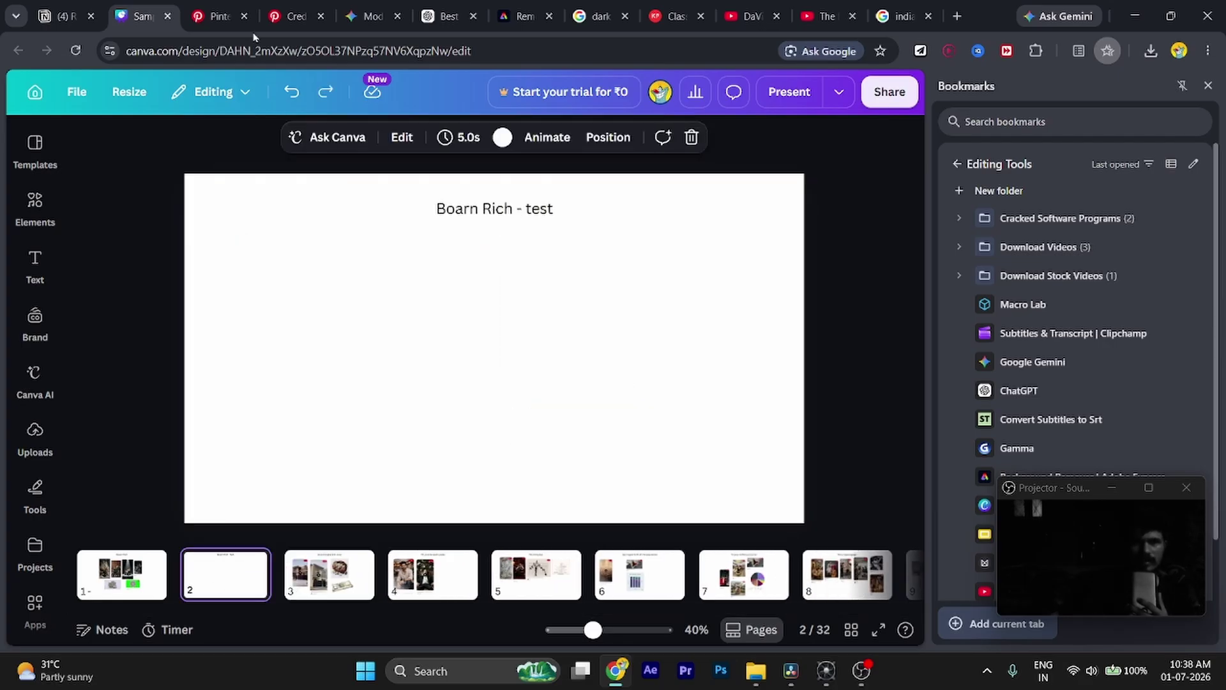
- Copy the full image from the gold-shirt man's Pinterest pin and place it at the left of Canva's Boarn Rich - test page
left_click(216, 16)
left_click(195, 291)
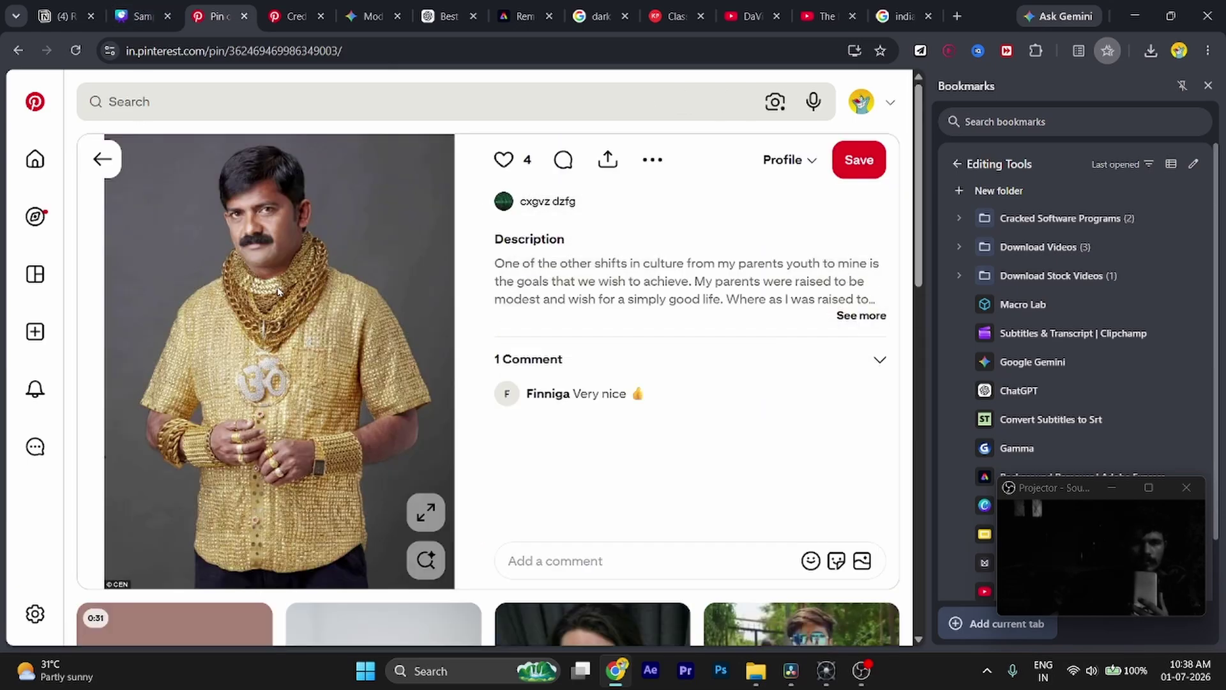
left_click(137, 14)
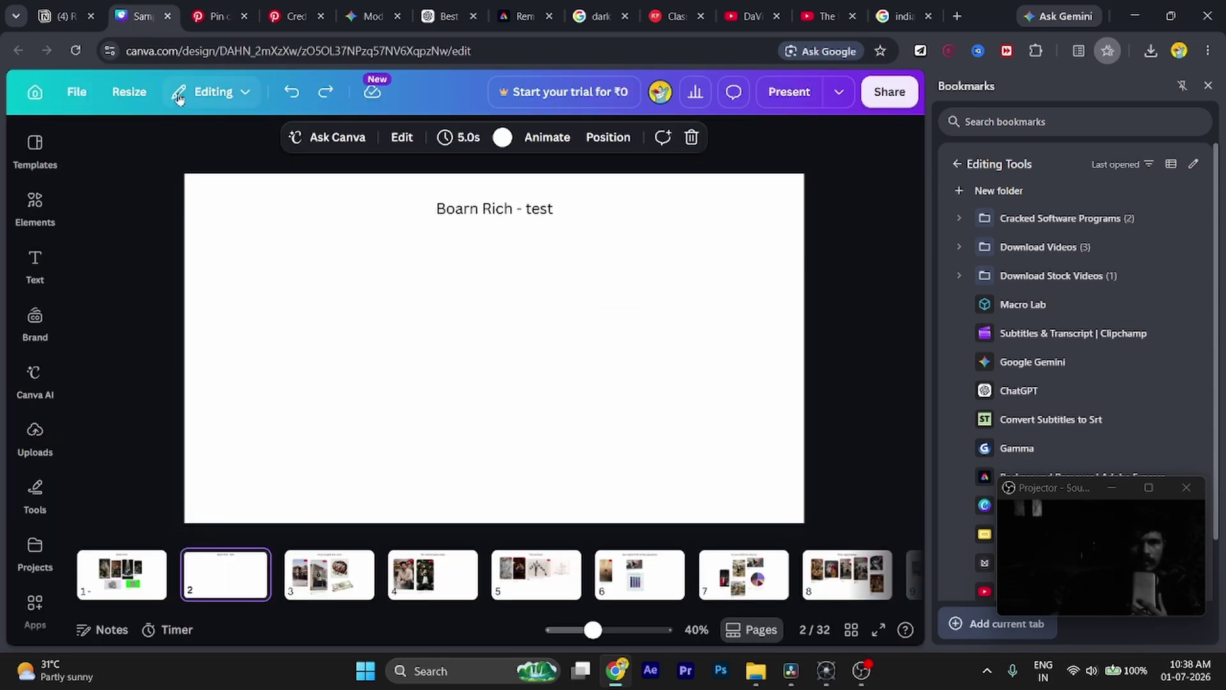
left_click(224, 13)
right_click(295, 282)
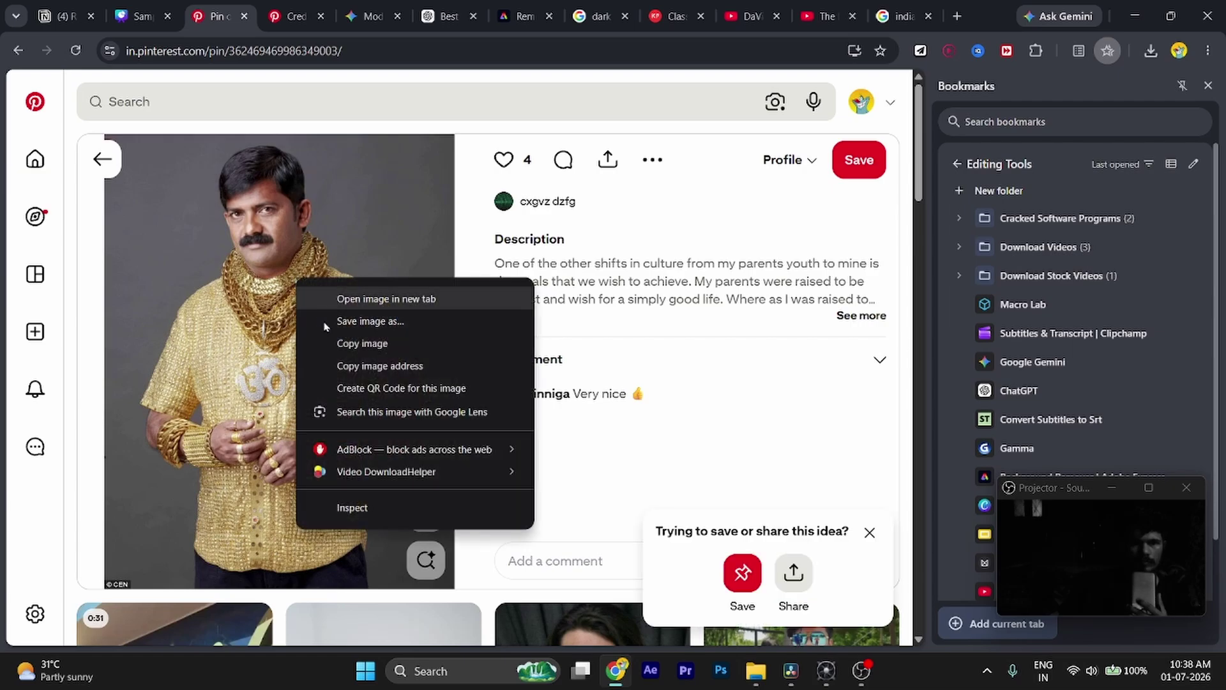
left_click(356, 345)
key("ctrl+shift+Tab")
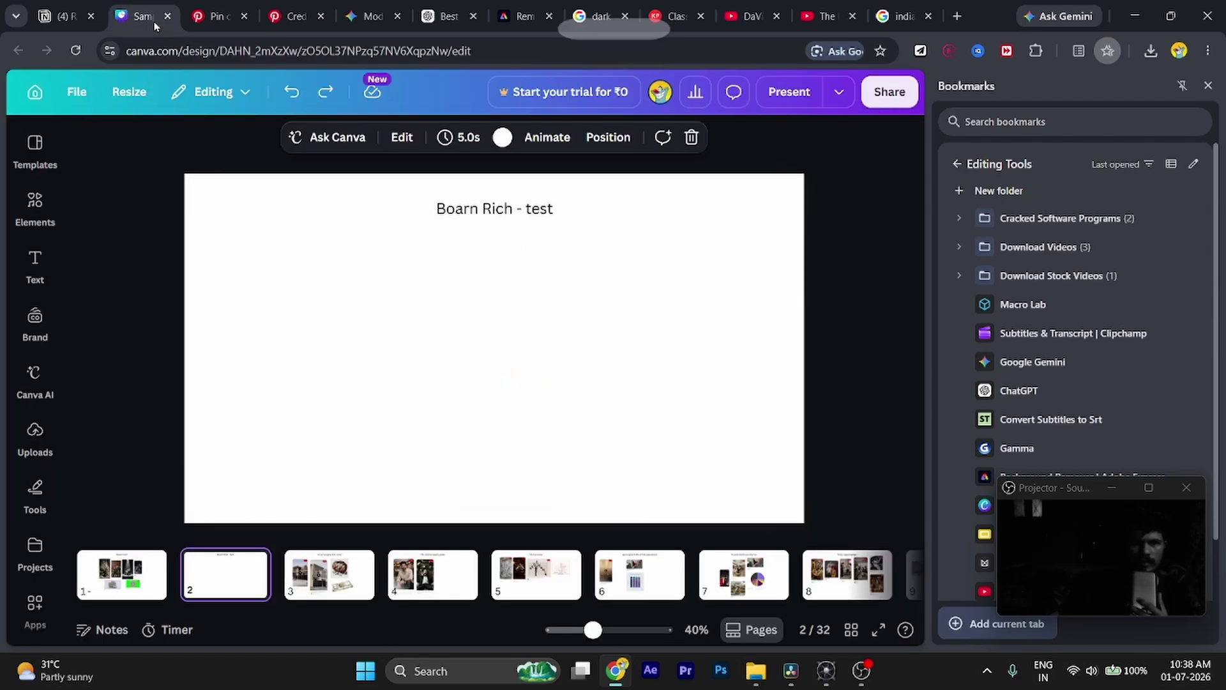
key("ctrl+v")
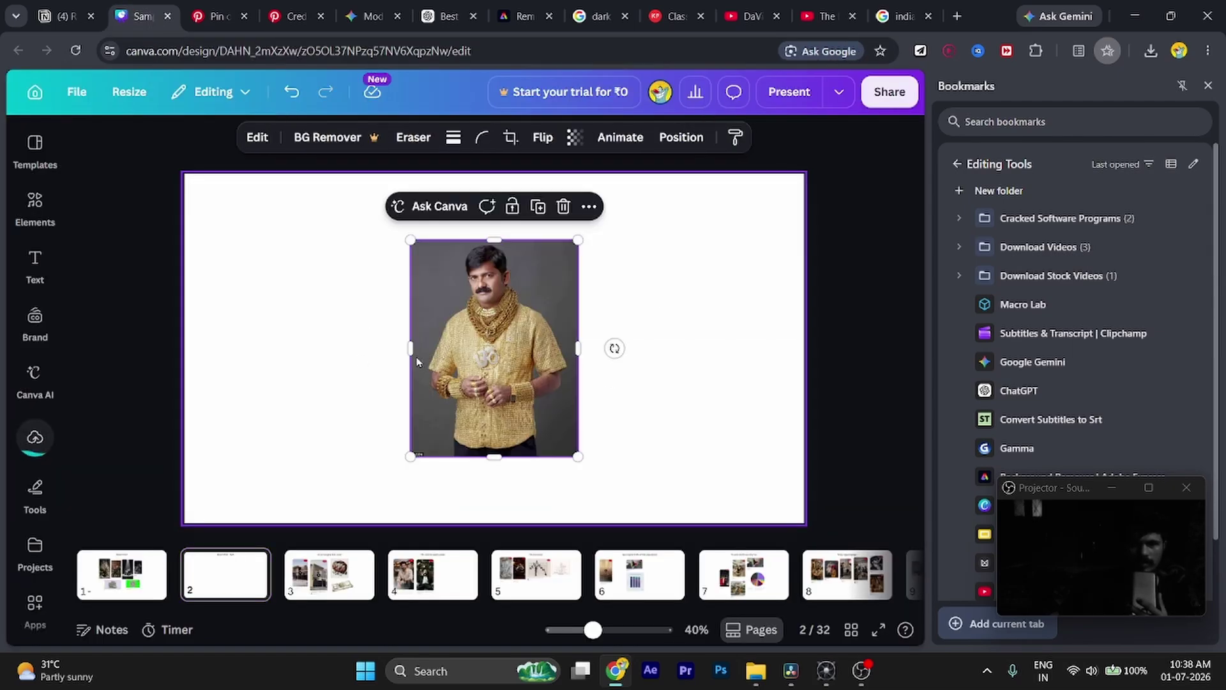
left_click_drag(475, 357, 267, 356)
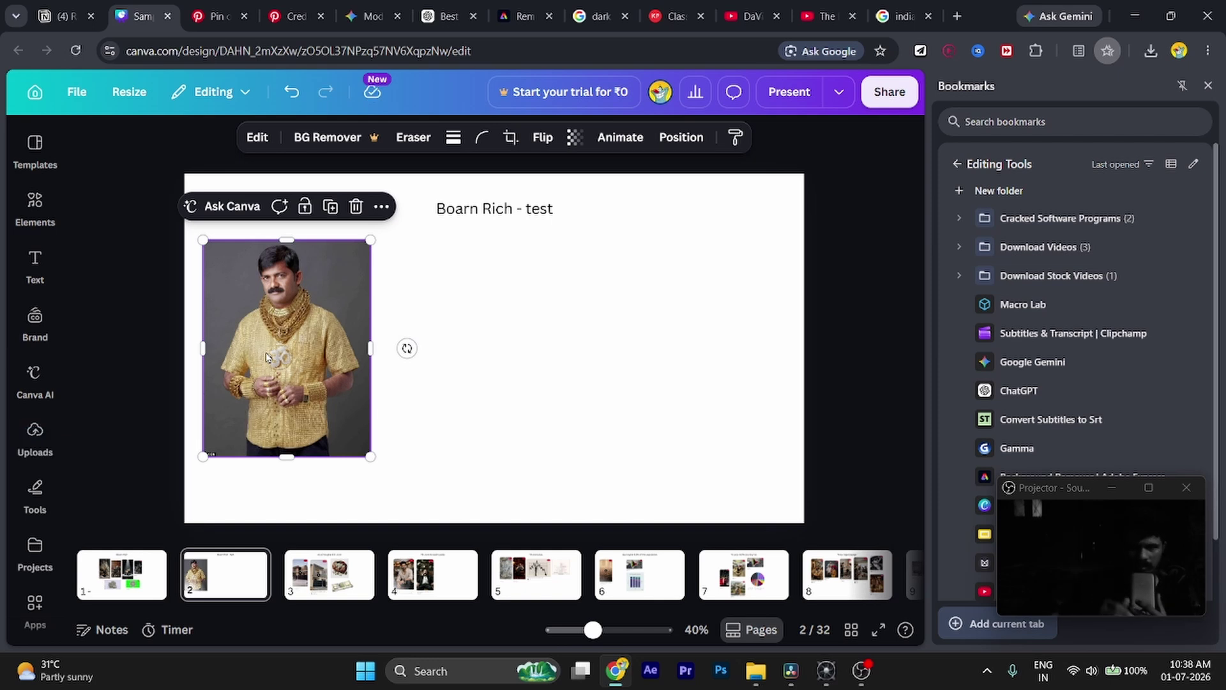
- Switch to Pinterest, examine the pins related to the gold-shirt man, and return to the rich indian search results
left_click(217, 11)
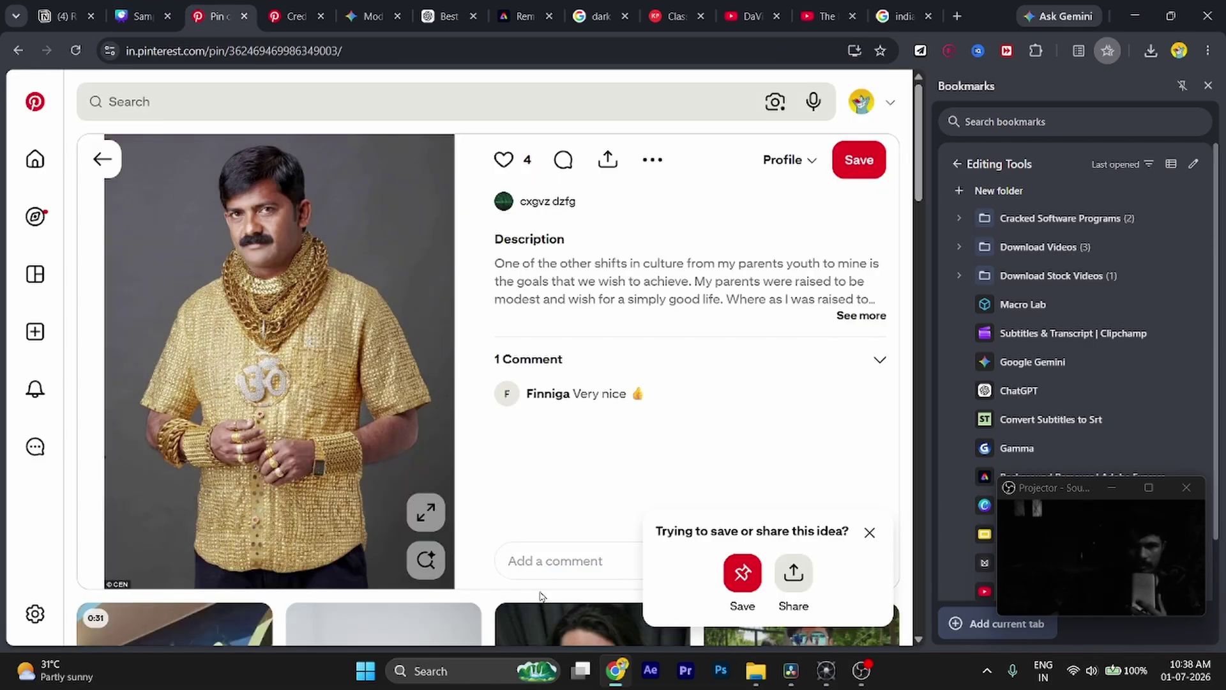
scroll(539, 596, "down", 4)
scroll(539, 595, "down", 2)
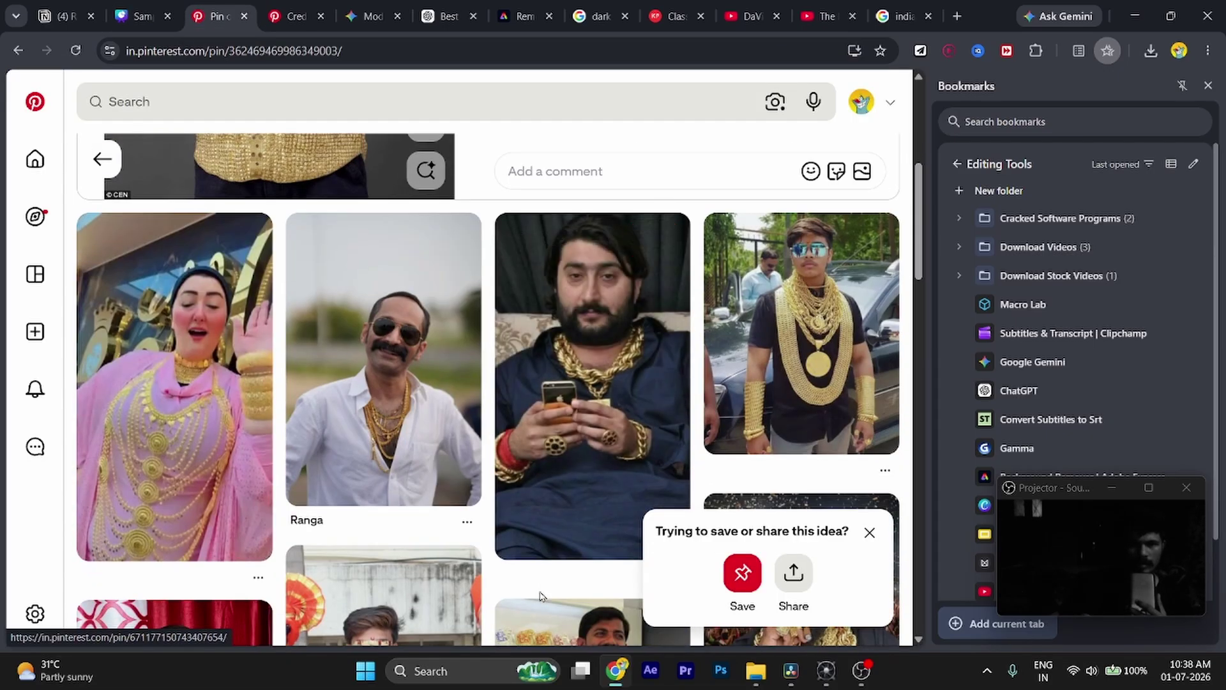
scroll(540, 596, "down", 6)
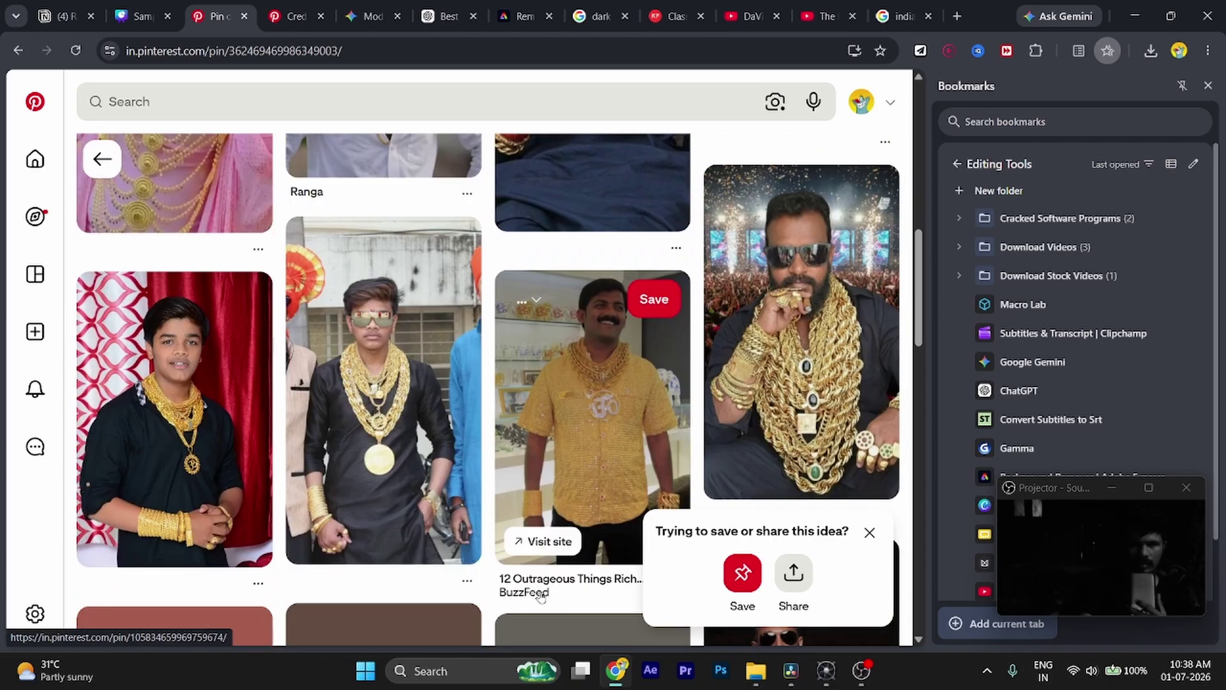
scroll(213, 290, "up", 12)
left_click(105, 161)
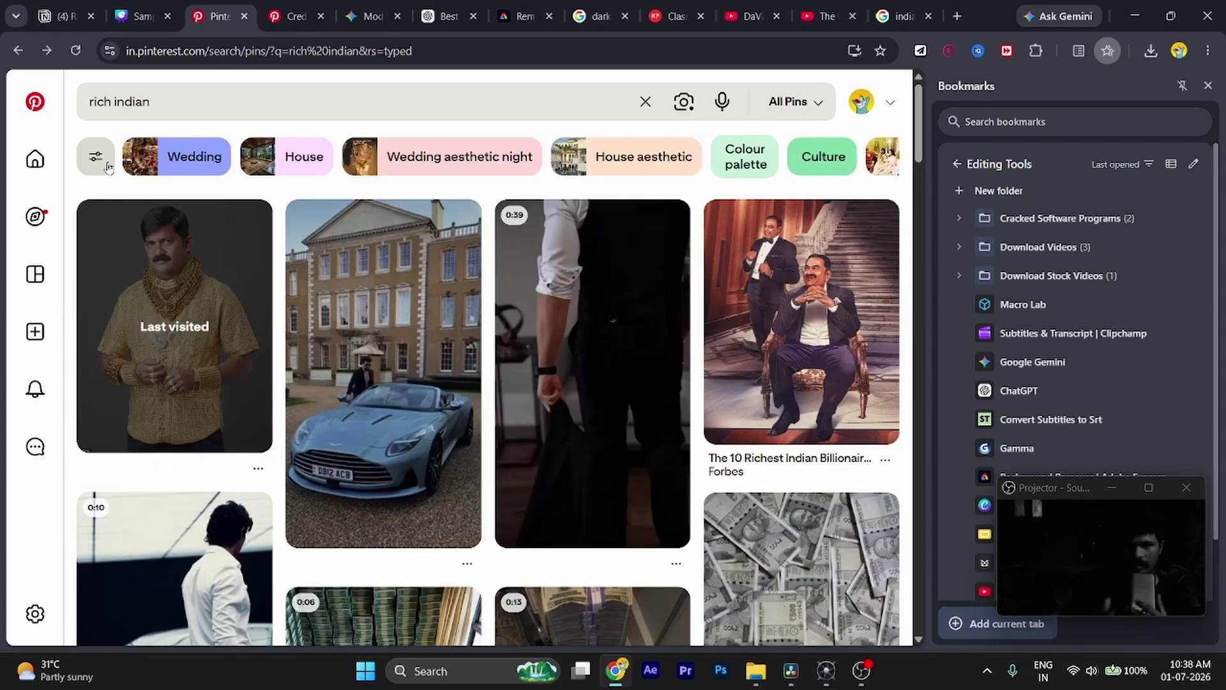
scroll(333, 369, "down", 2)
scroll(334, 369, "up", 2)
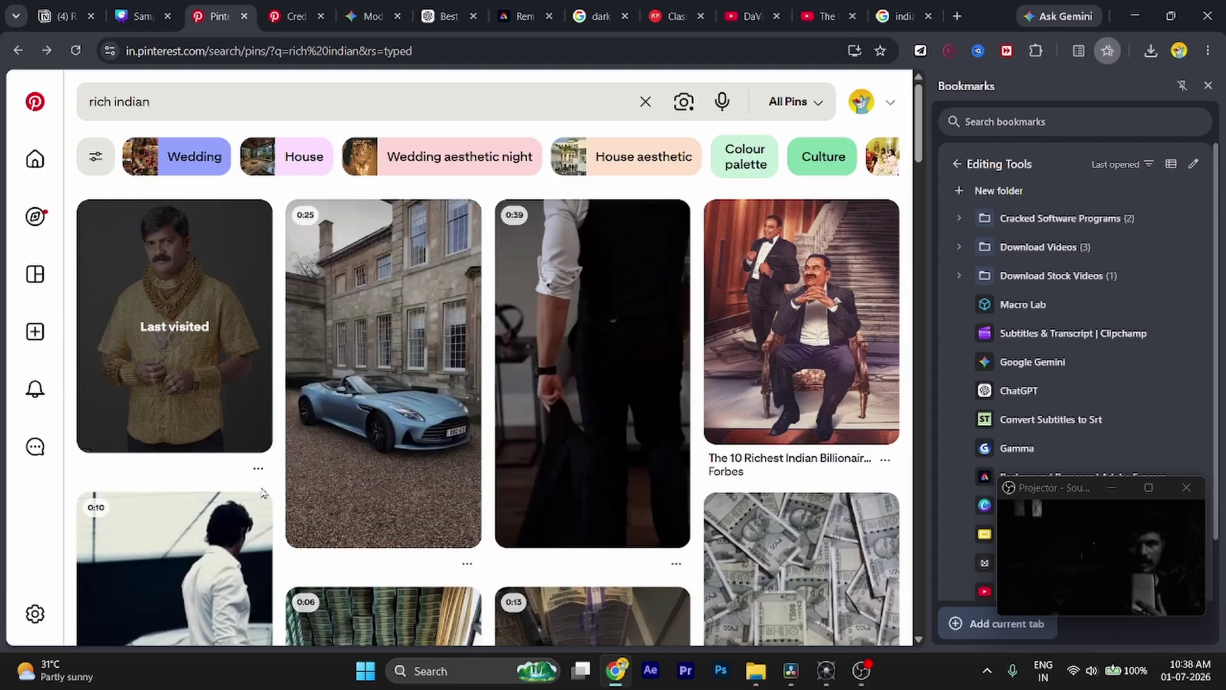
- Open the pin of the man lying on a money-covered bed and copy a video frame from it
scroll(263, 492, "down", 5)
scroll(263, 493, "down", 3)
scroll(255, 485, "up", 2)
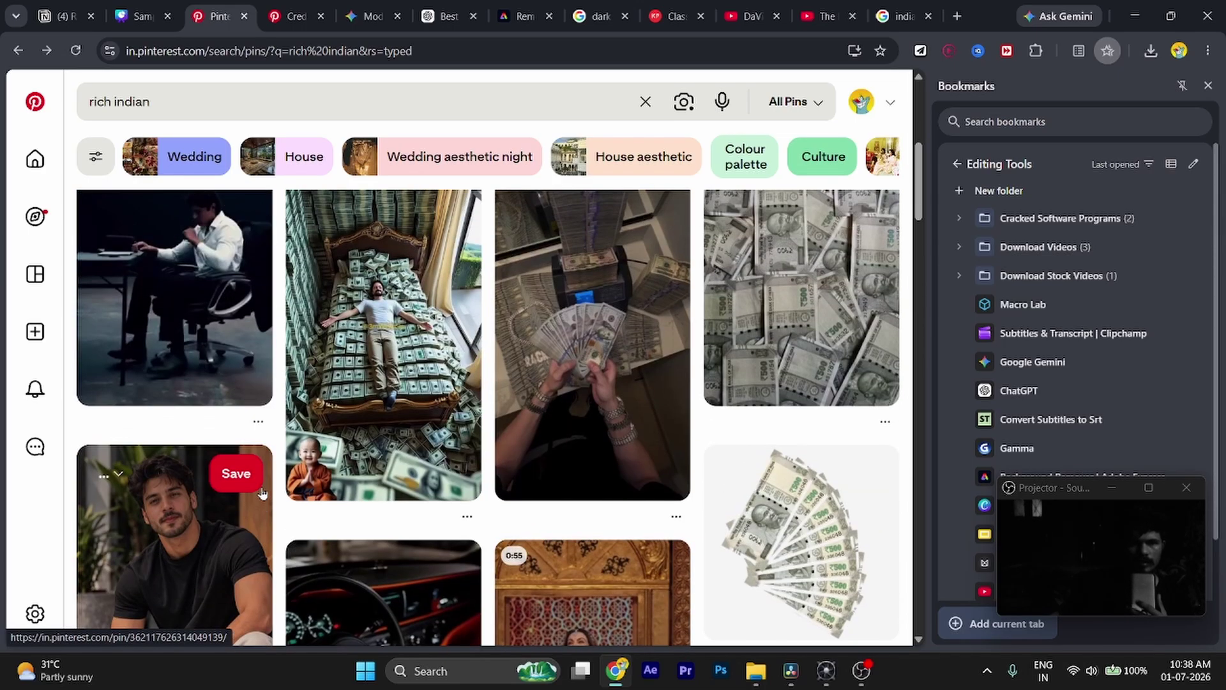
right_click(347, 343)
left_click(350, 255)
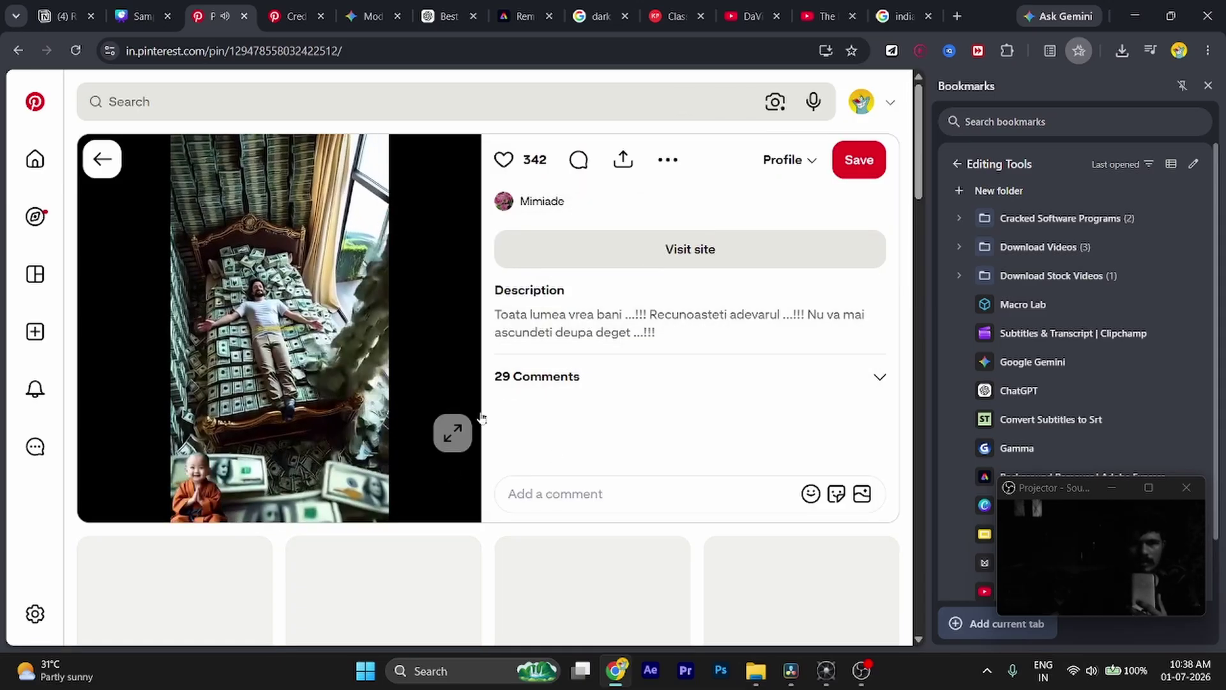
right_click(317, 326)
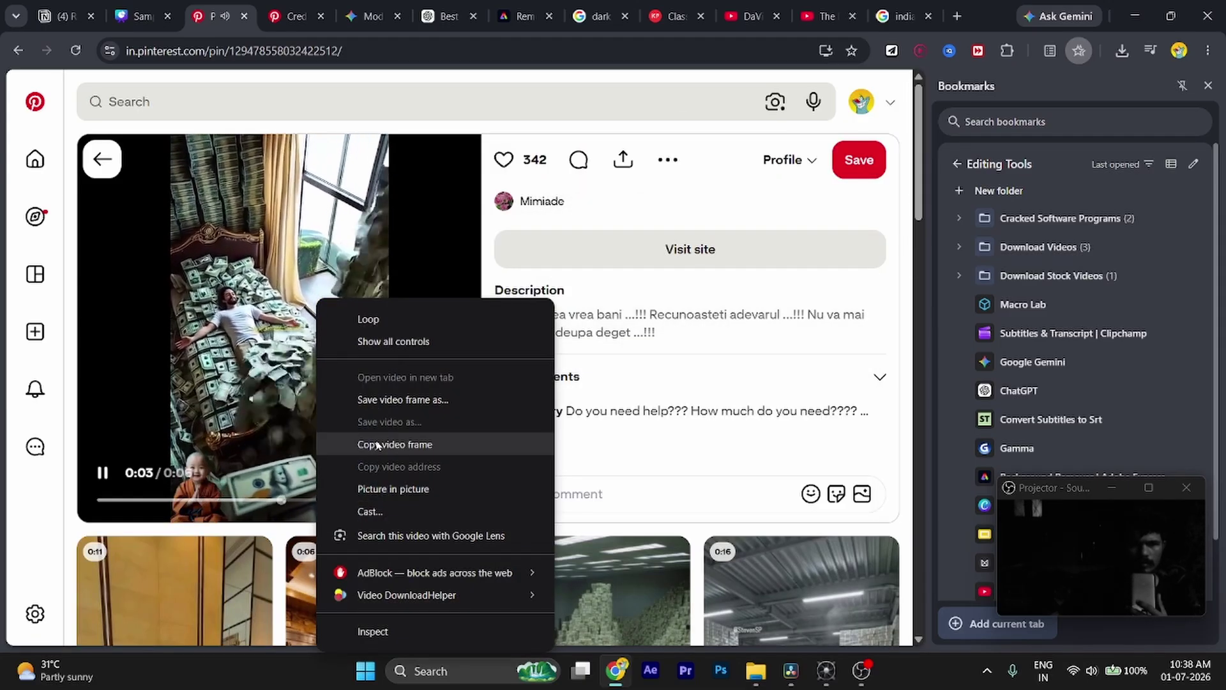
left_click(383, 444)
- Paste the money-bed frame onto Canva's Boarn Rich - test page and place it just right of the gold-shirt man
left_click(138, 16)
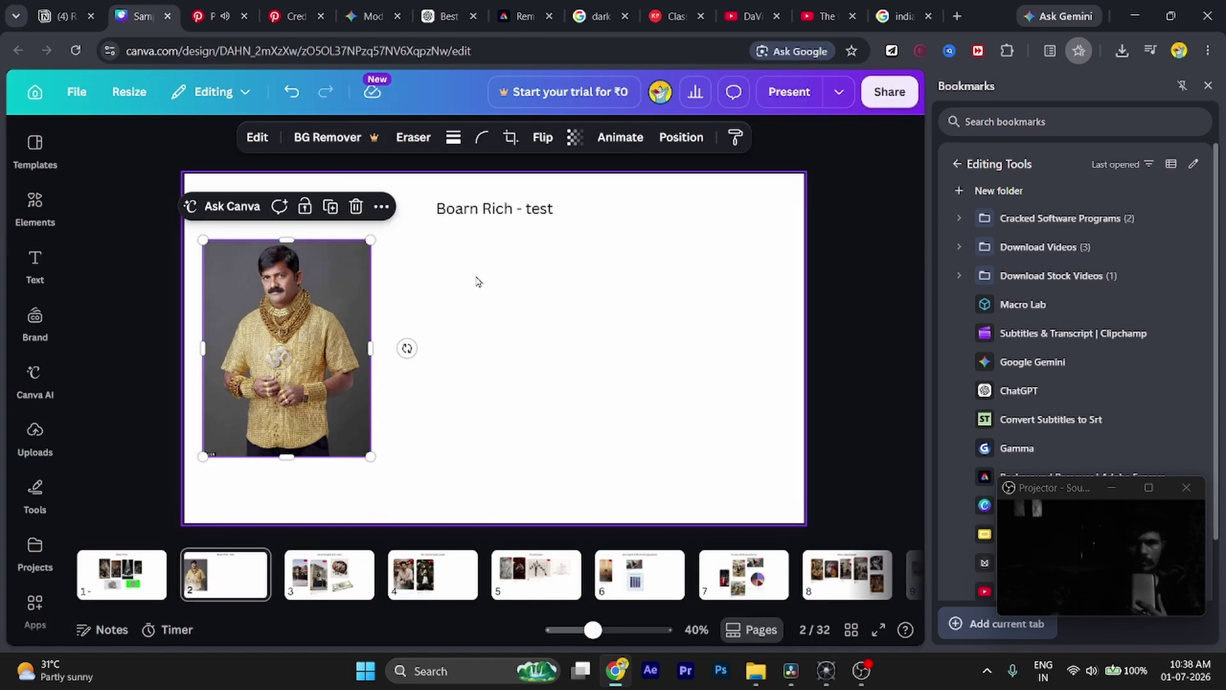
left_click(464, 291)
key("ctrl+v")
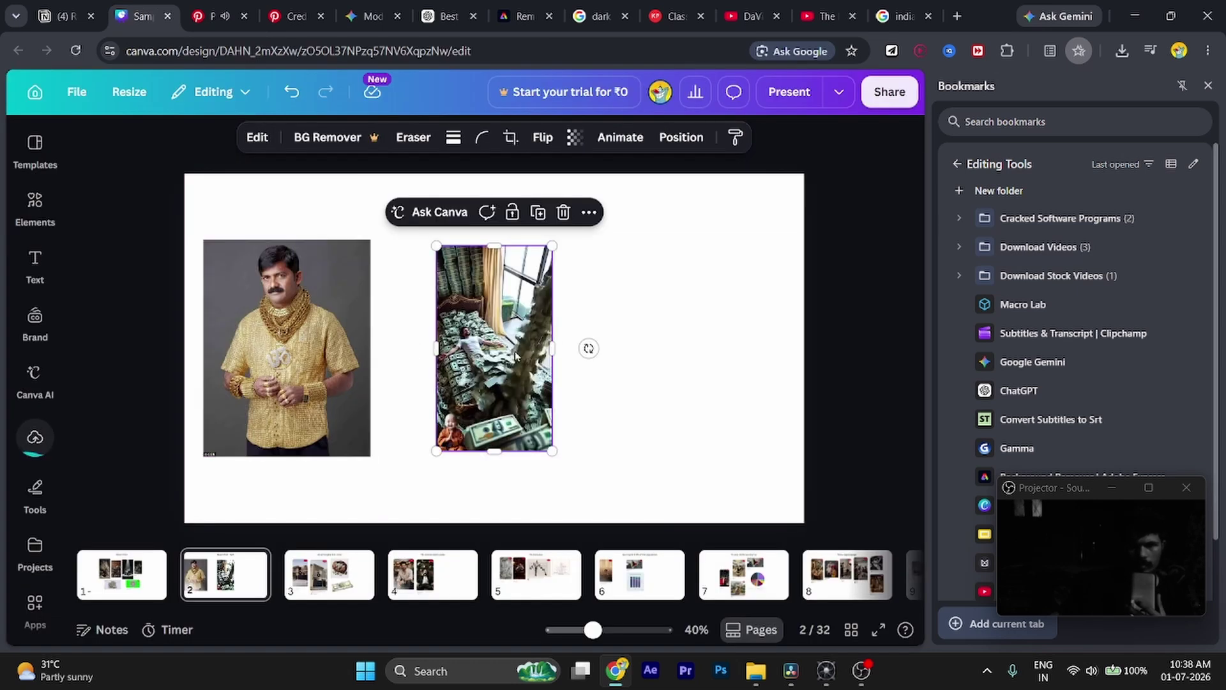
left_click_drag(506, 343, 451, 348)
left_click(530, 348)
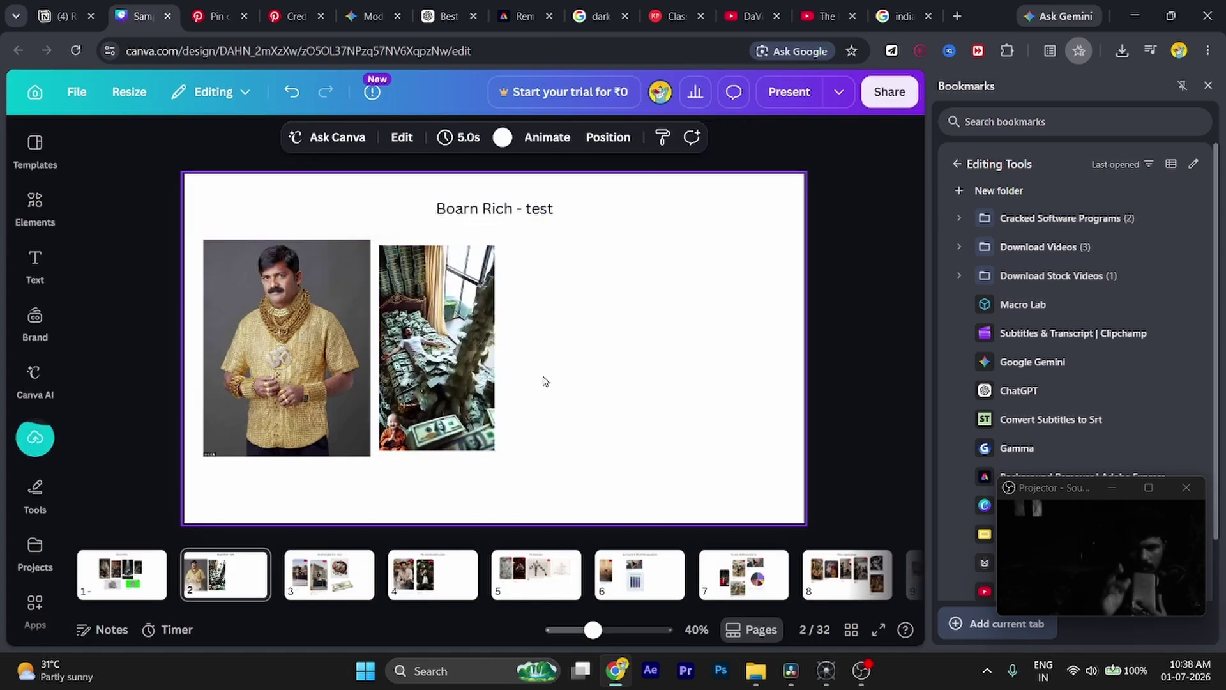
- Switch to Pinterest and open the related pin showing pallets of stacked cash in a warehouse
left_click(214, 16)
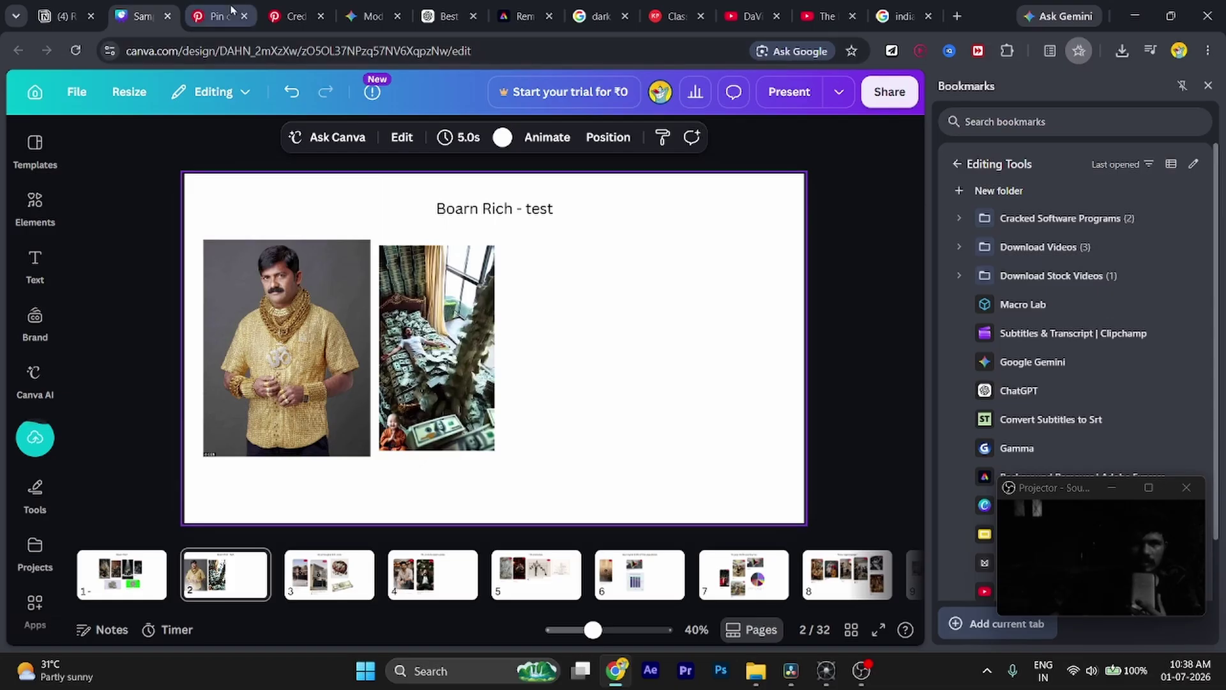
scroll(319, 378, "down", 6)
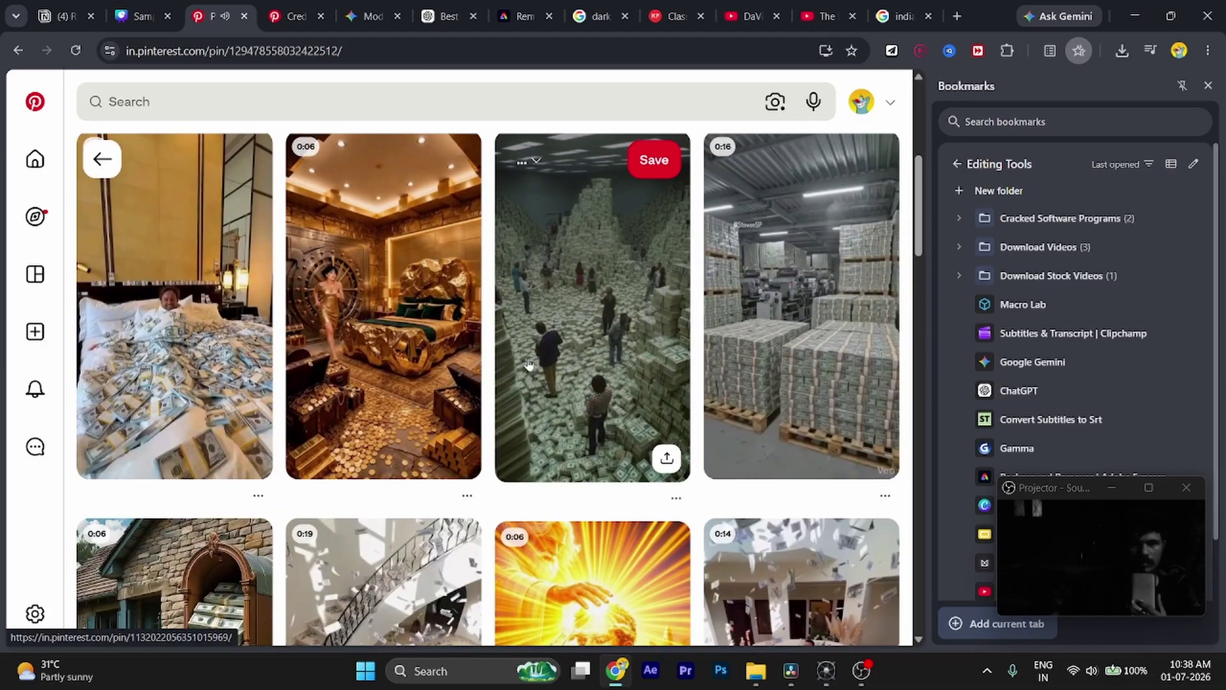
scroll(318, 378, "down", 3)
scroll(447, 358, "up", 3)
scroll(703, 319, "down", 1)
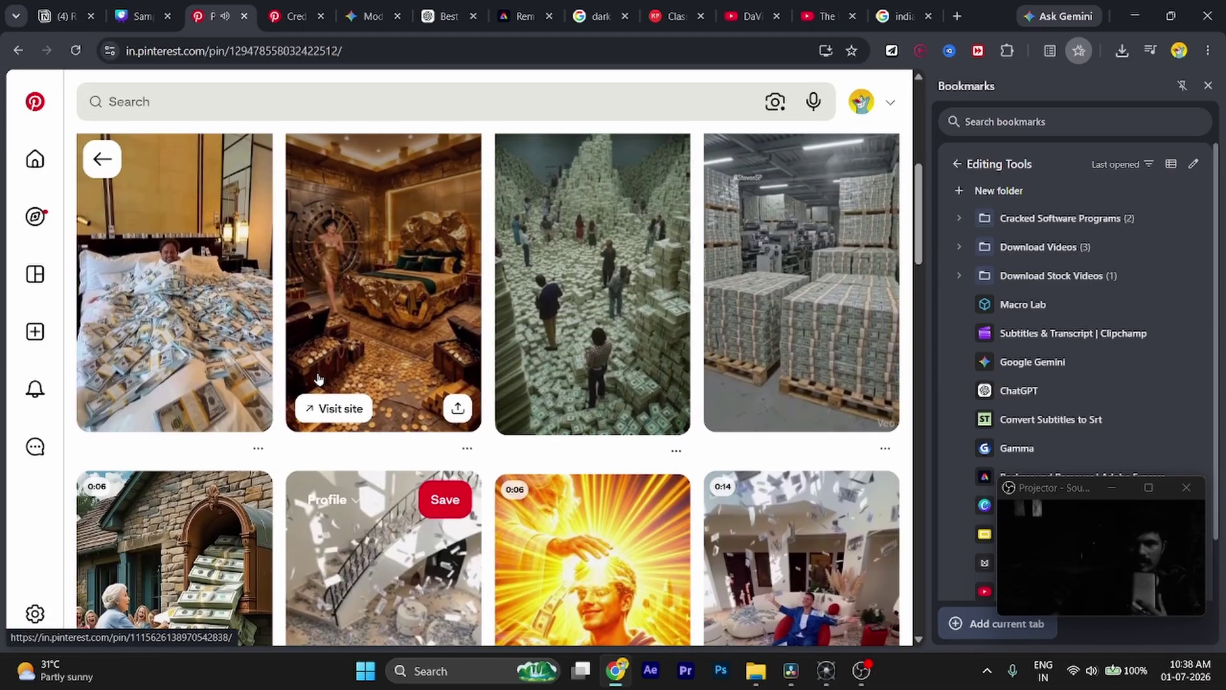
key("Escape")
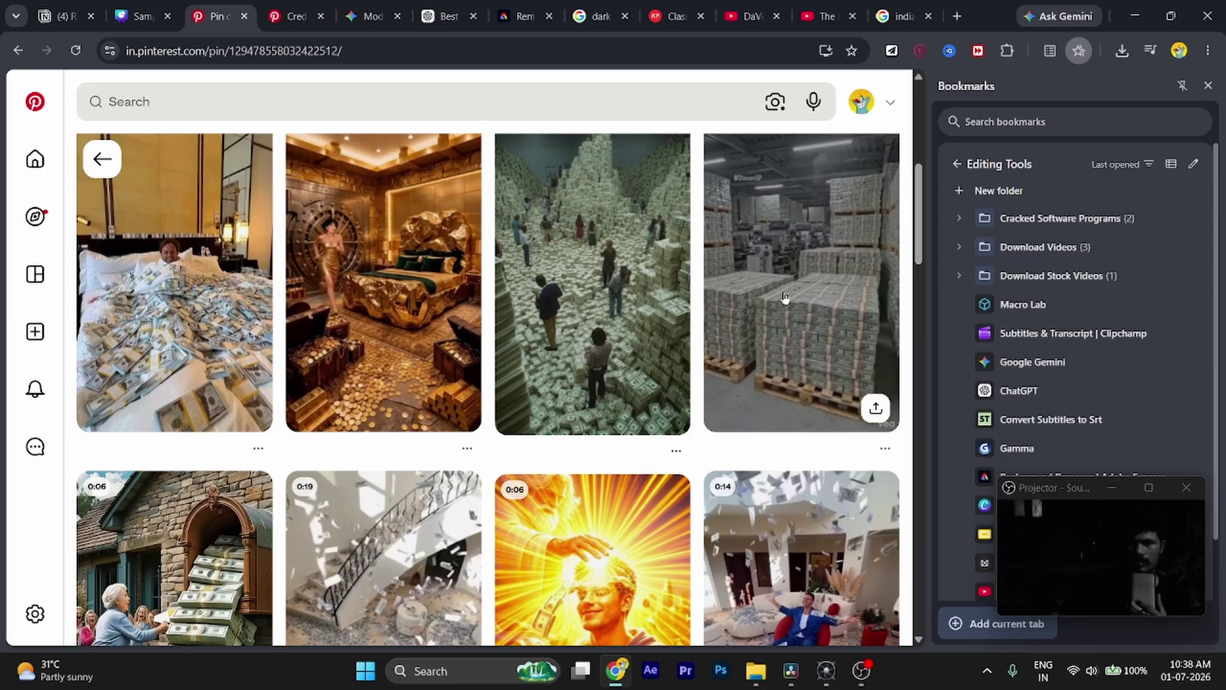
left_click(786, 298)
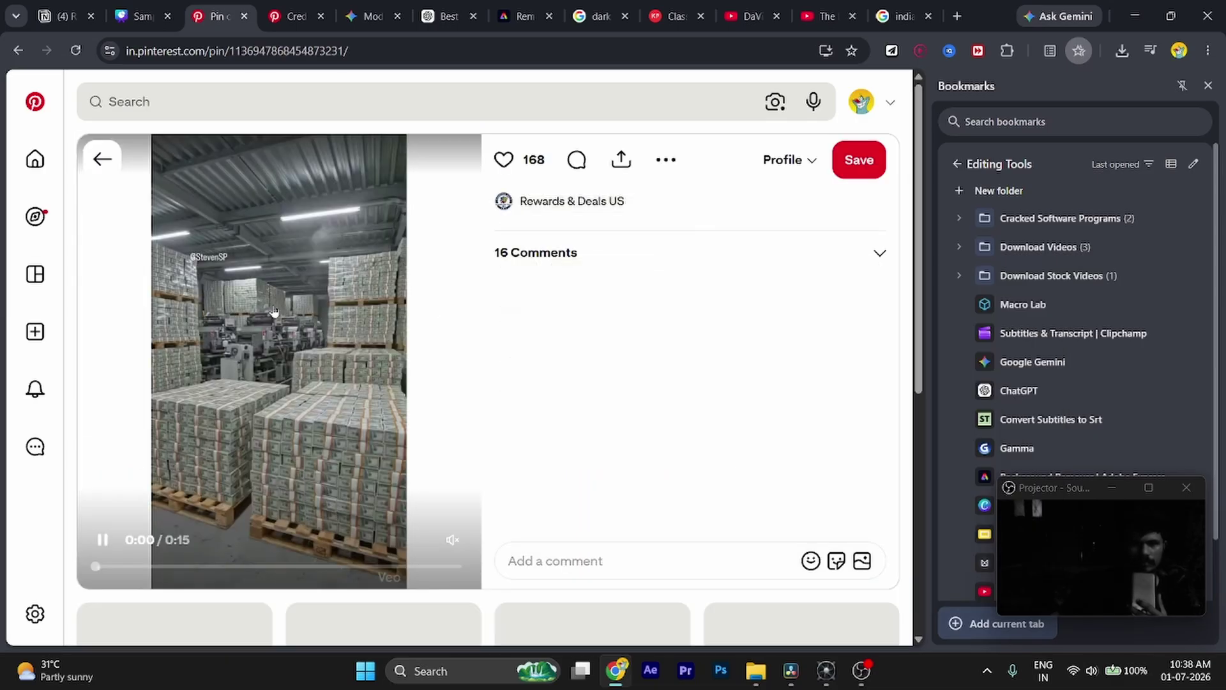
- Pause the cash warehouse video at 0:02 and copy that video frame
right_click(273, 298)
left_click(265, 415)
right_click(263, 412)
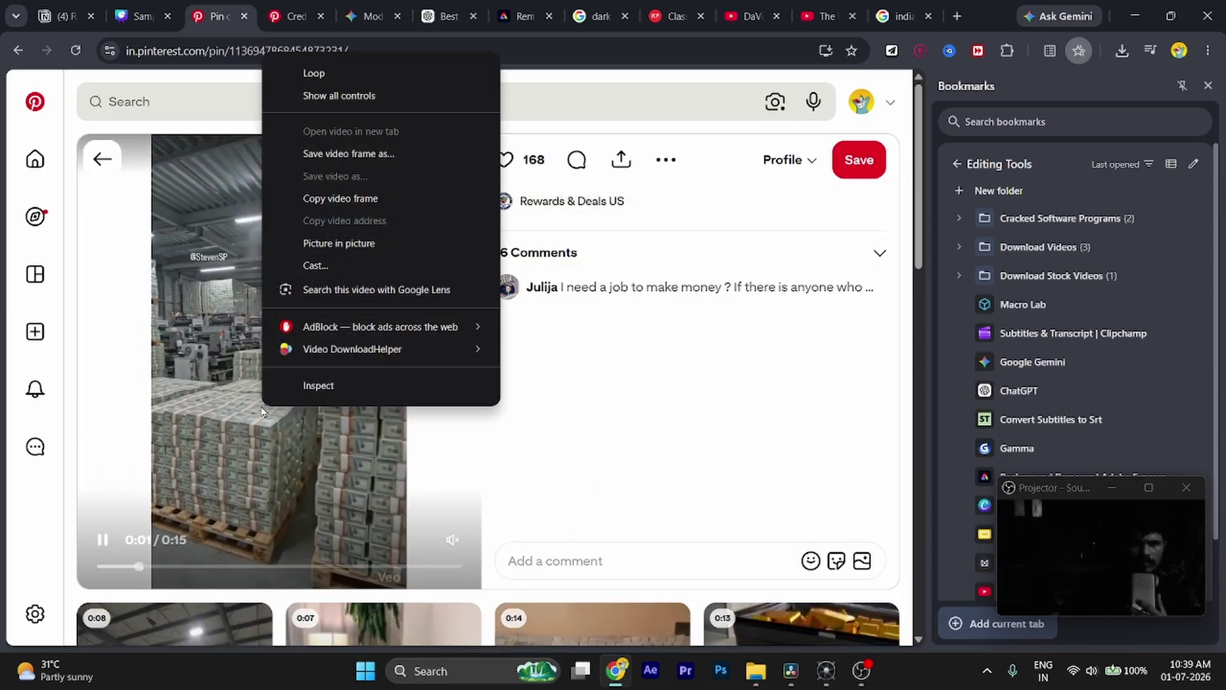
left_click(262, 411)
right_click(262, 406)
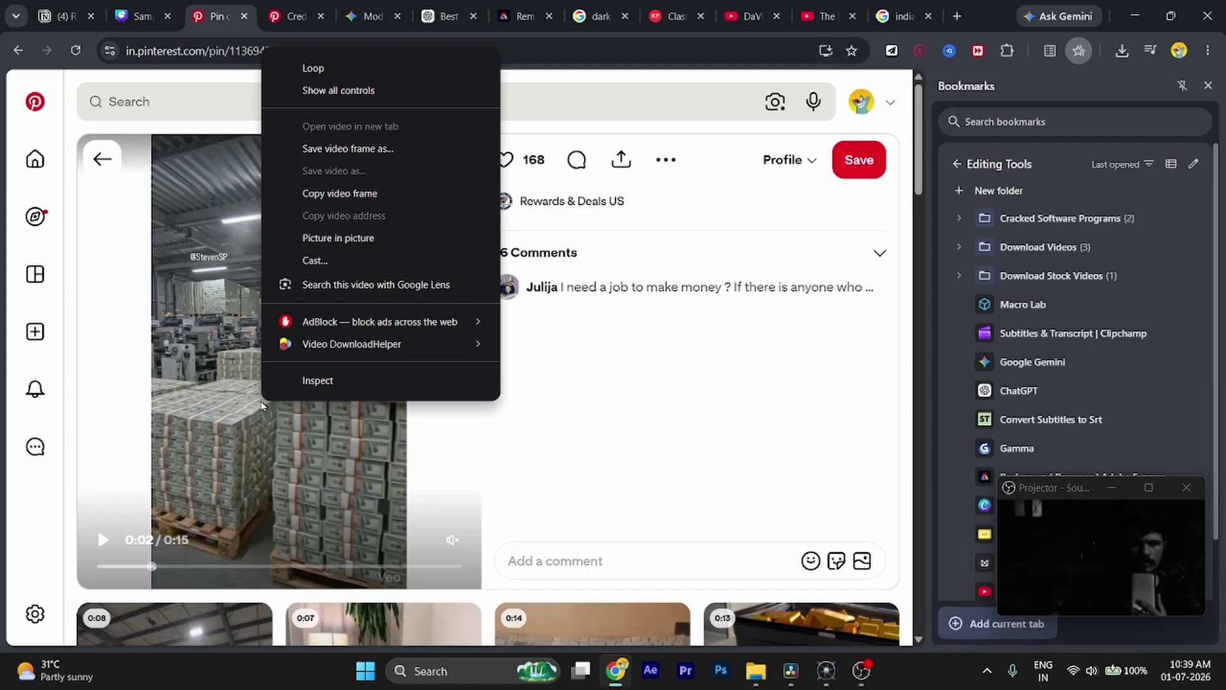
left_click(318, 202)
- Paste the cash warehouse frame onto Canva's test page and place it right of the money-bed image
left_click(137, 16)
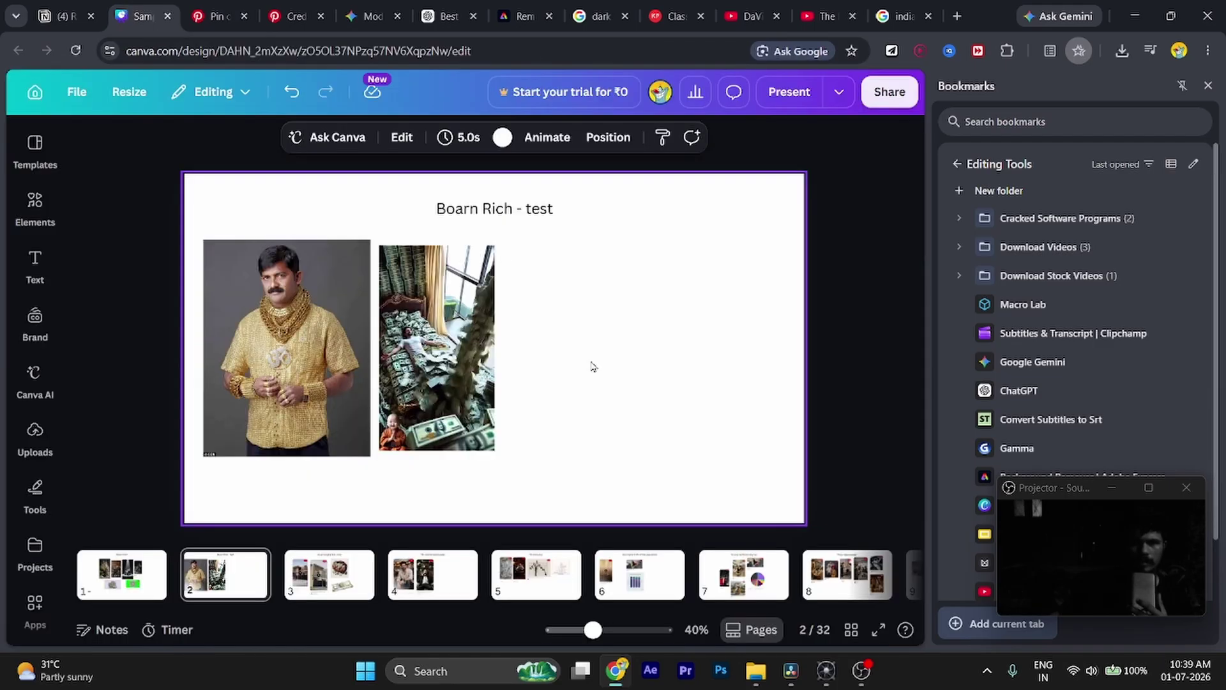
key("ctrl+v")
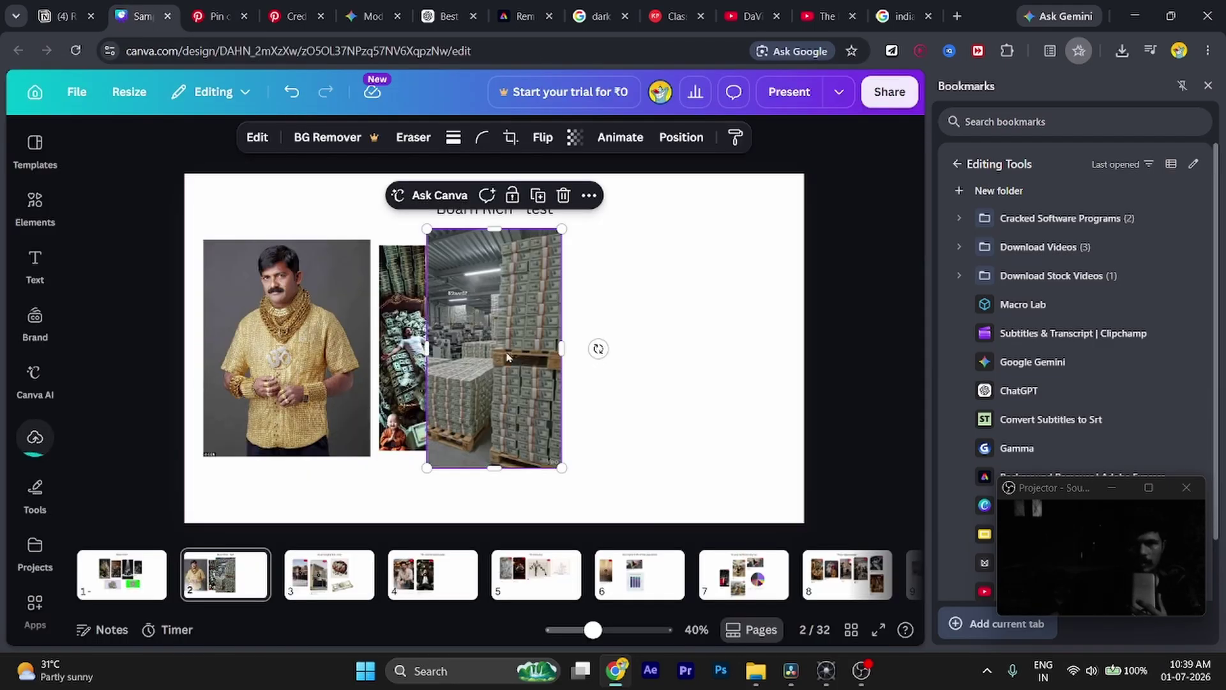
left_click_drag(607, 362, 593, 352)
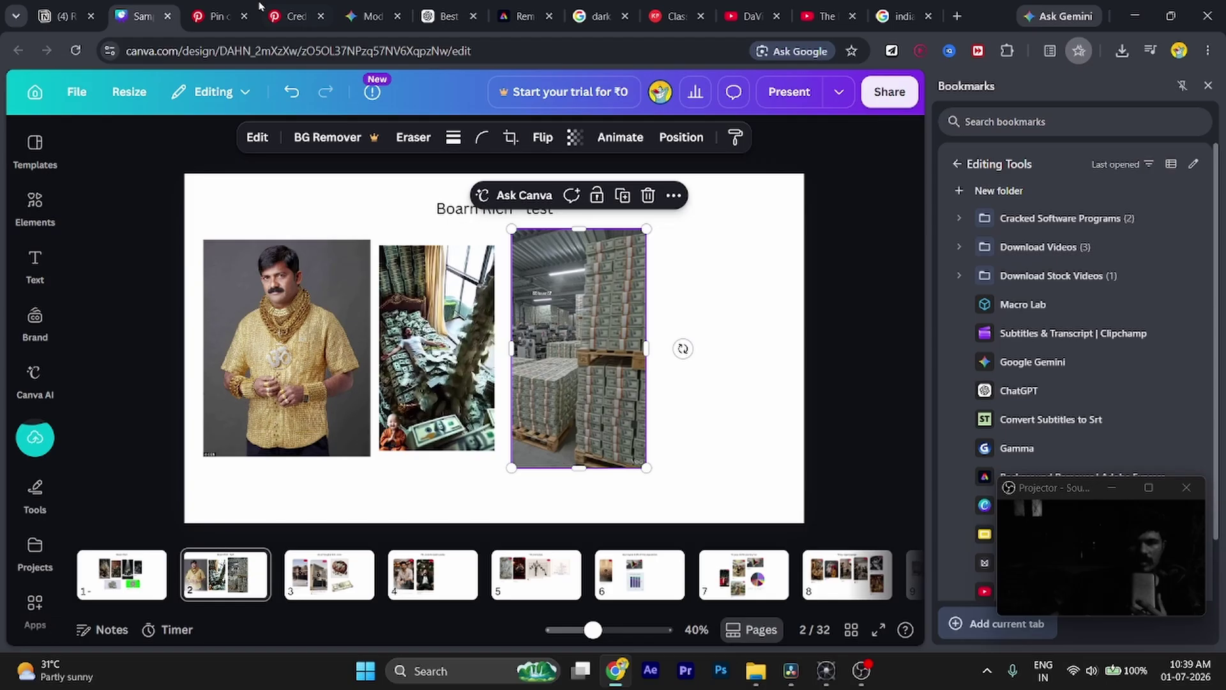
- Switch to Pinterest, go back to the rich indian results, and search for "rich indian guy"
left_click(218, 14)
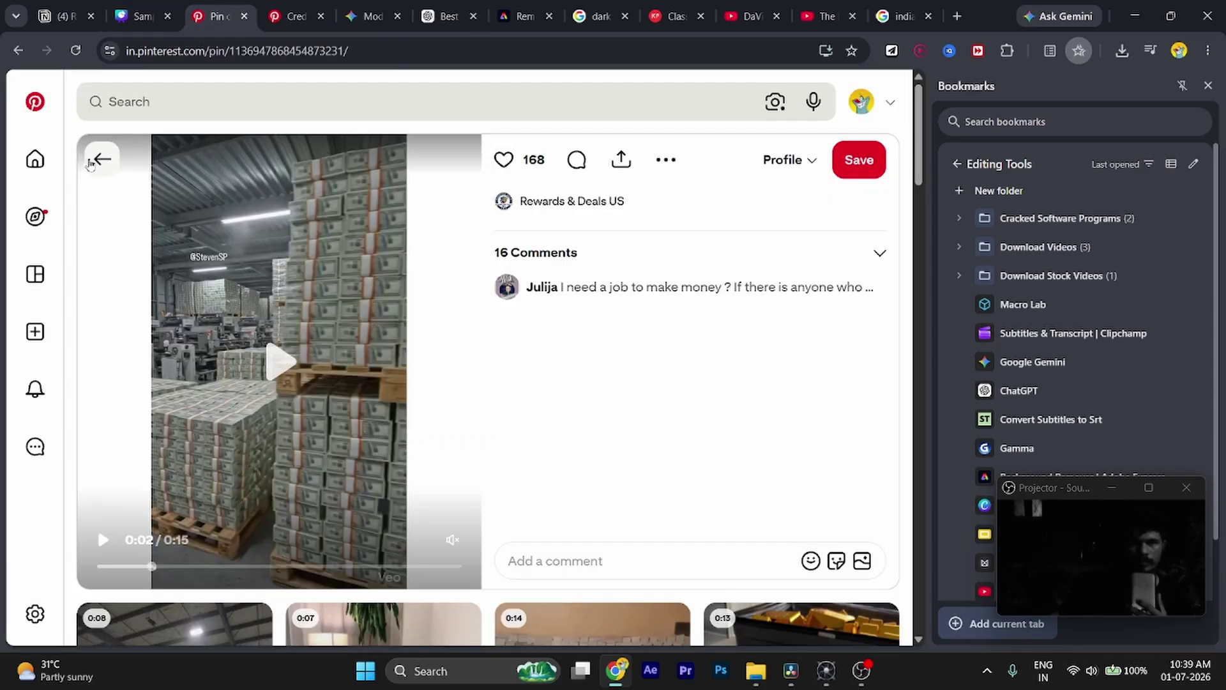
left_click(90, 164)
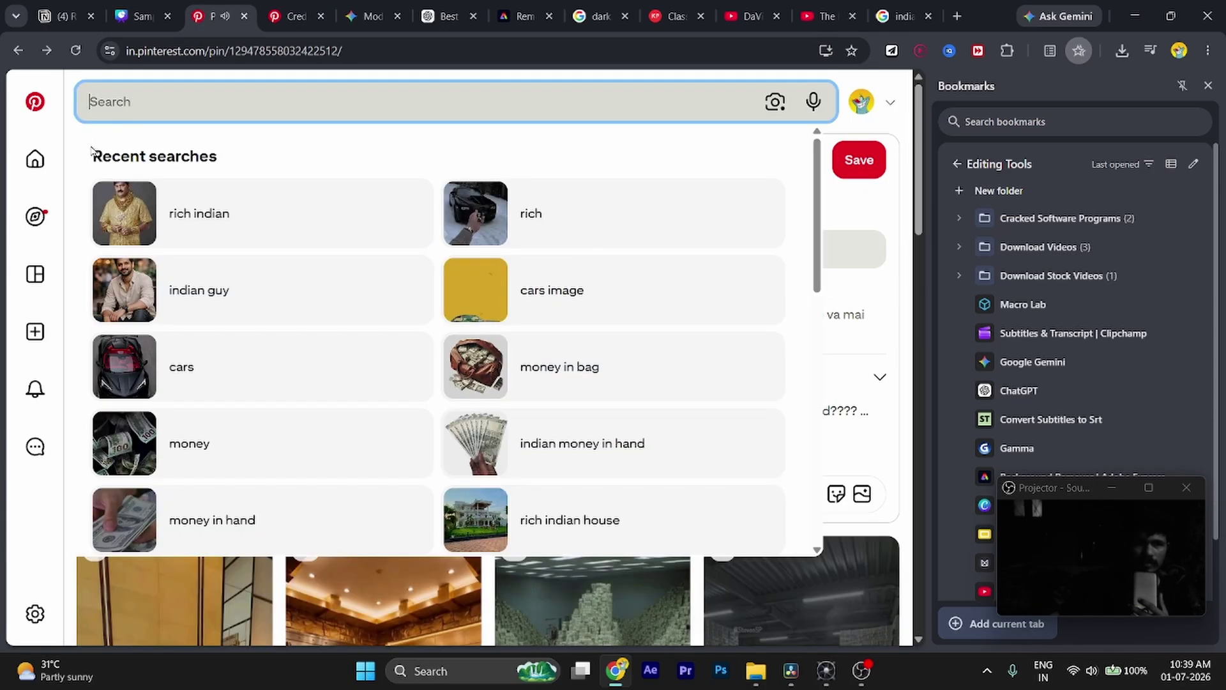
left_click(17, 50)
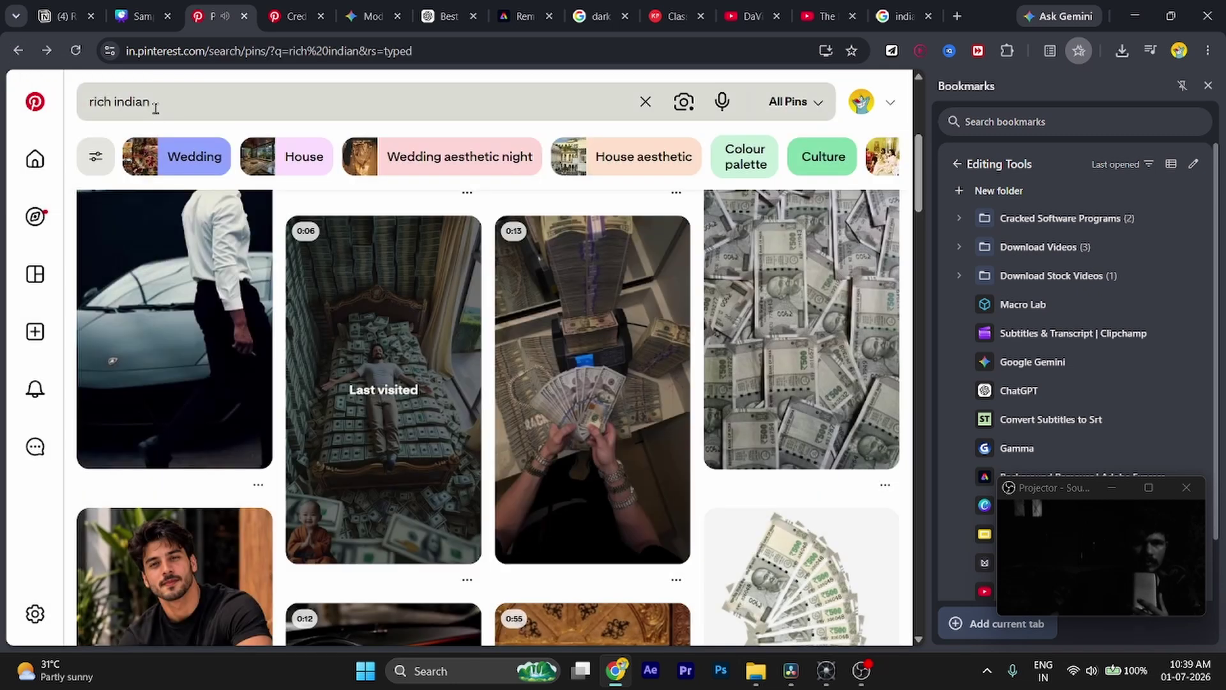
left_click(155, 108)
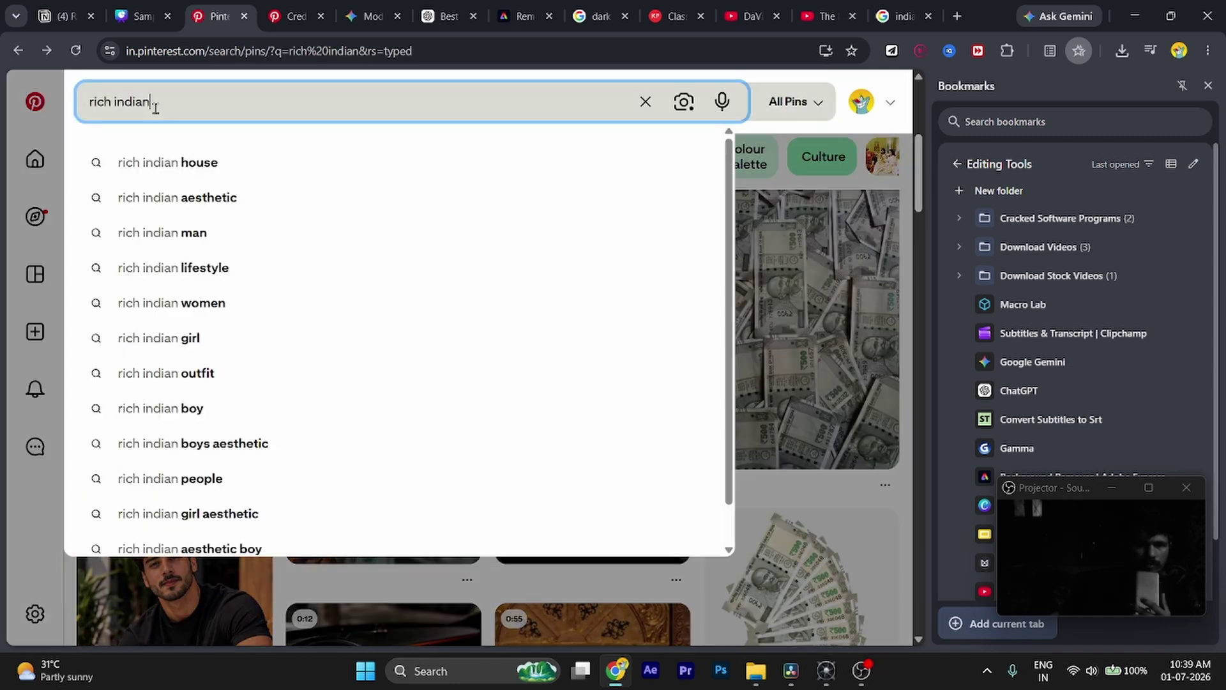
type("guy")
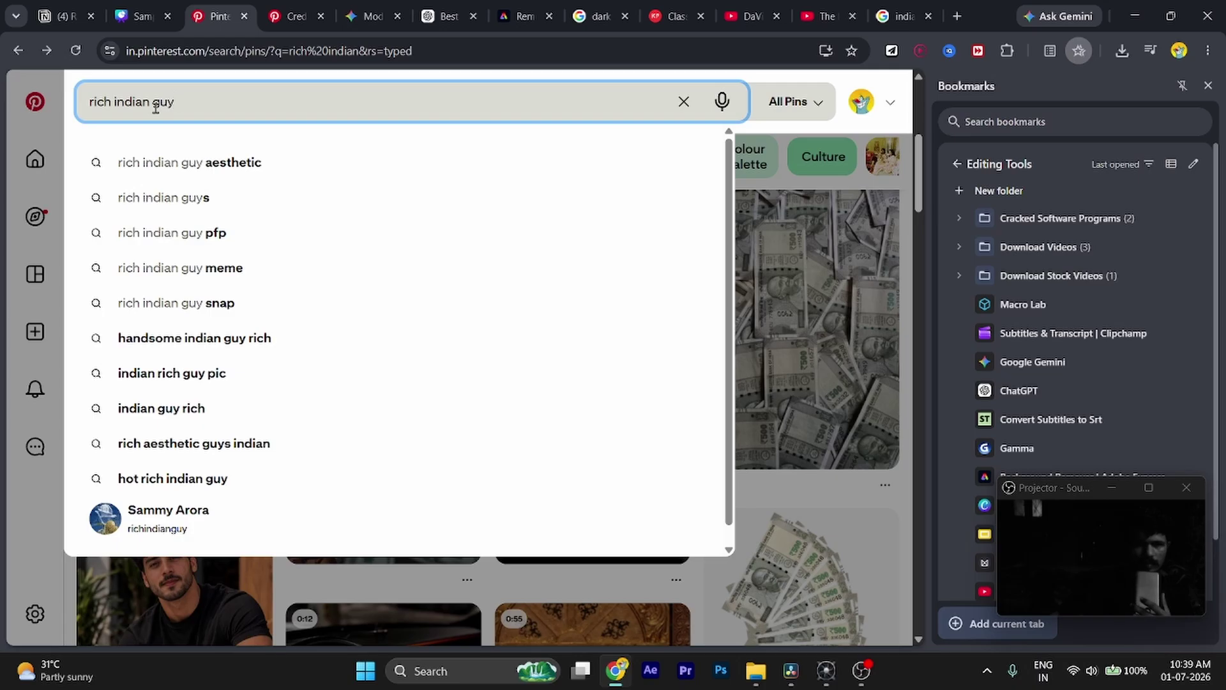
key("Return")
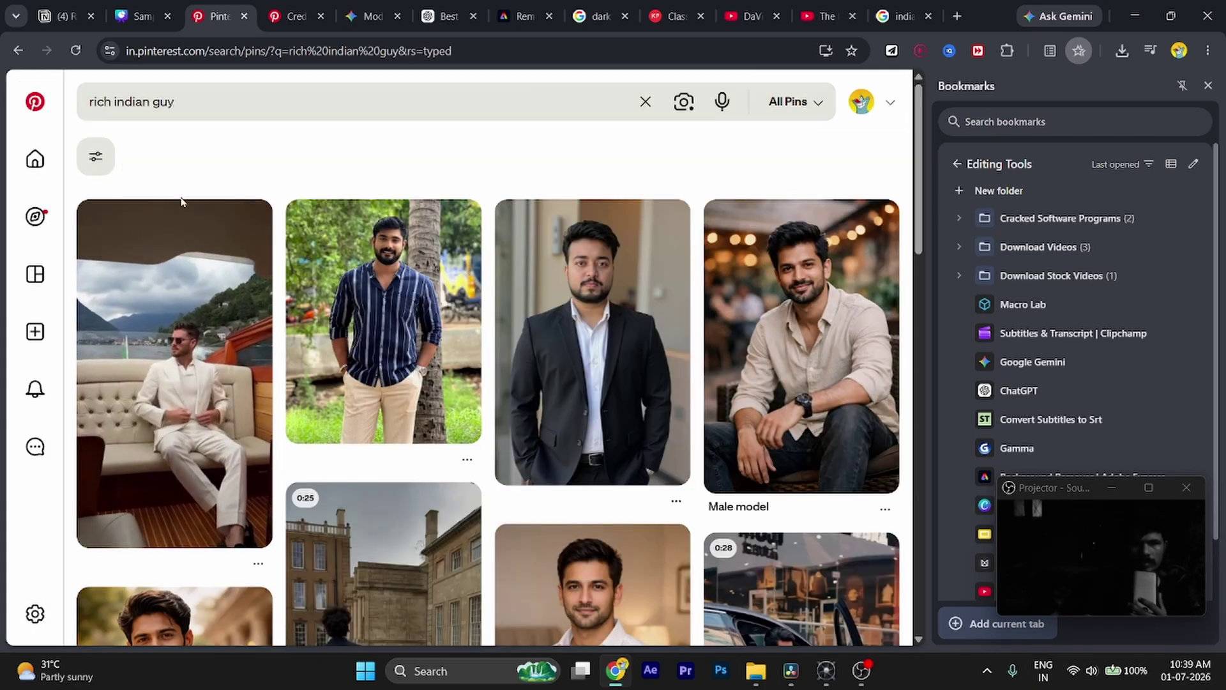
- Open the pin of the man in a cream suit on a boat and copy the video frame at 0:00
right_click(191, 348)
left_click(158, 365)
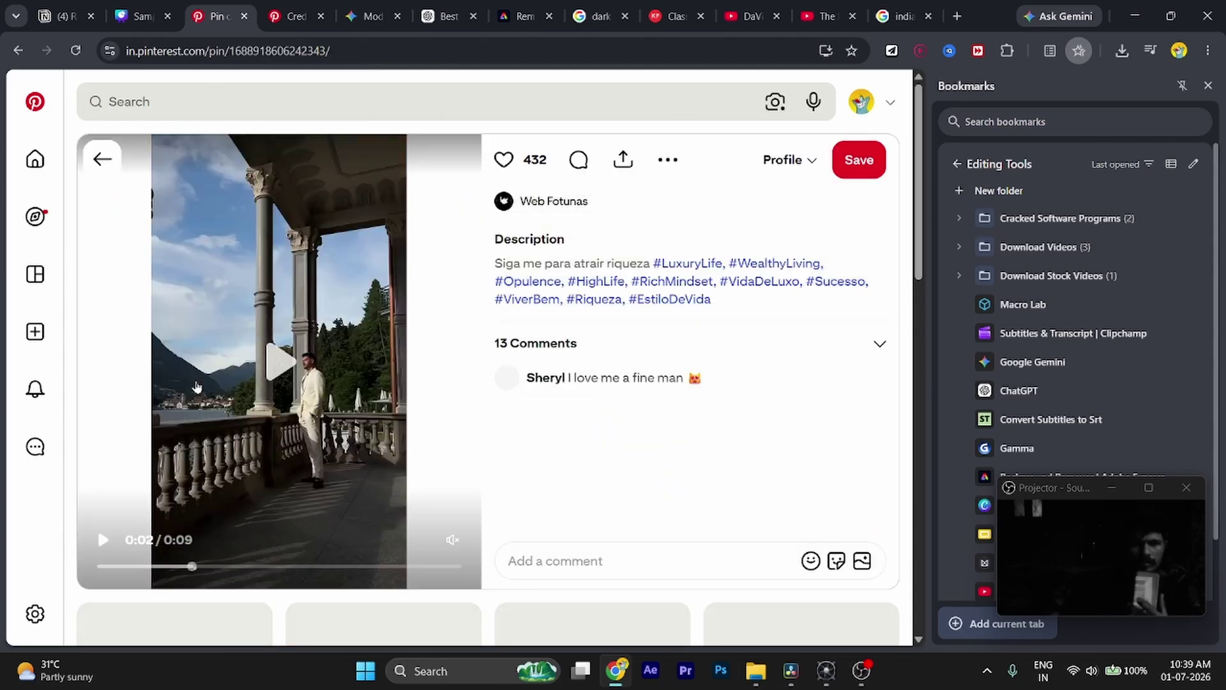
left_click_drag(147, 572, 57, 582)
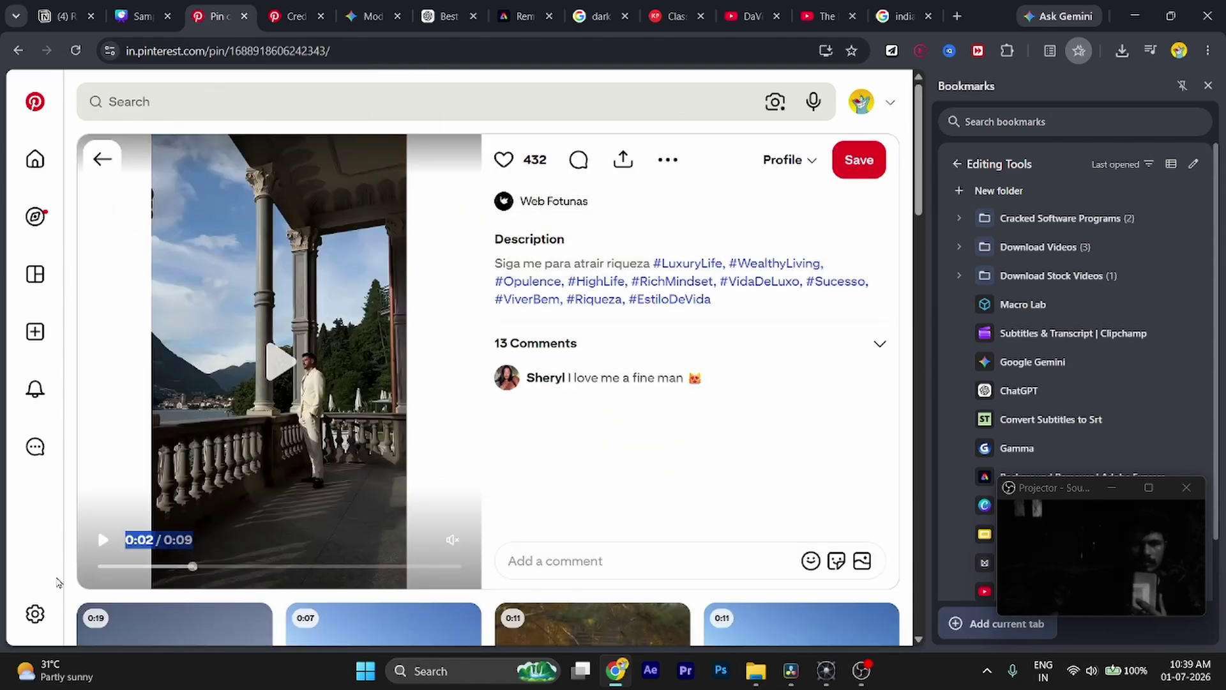
left_click_drag(190, 573, 259, 565)
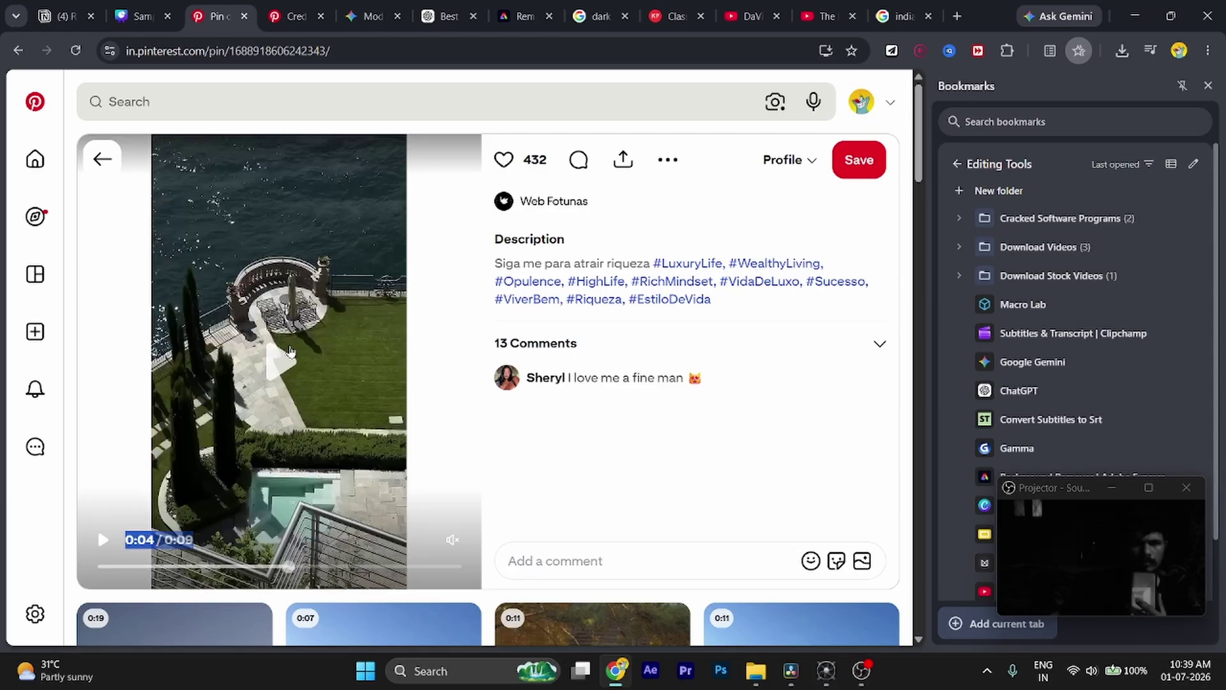
right_click(274, 364)
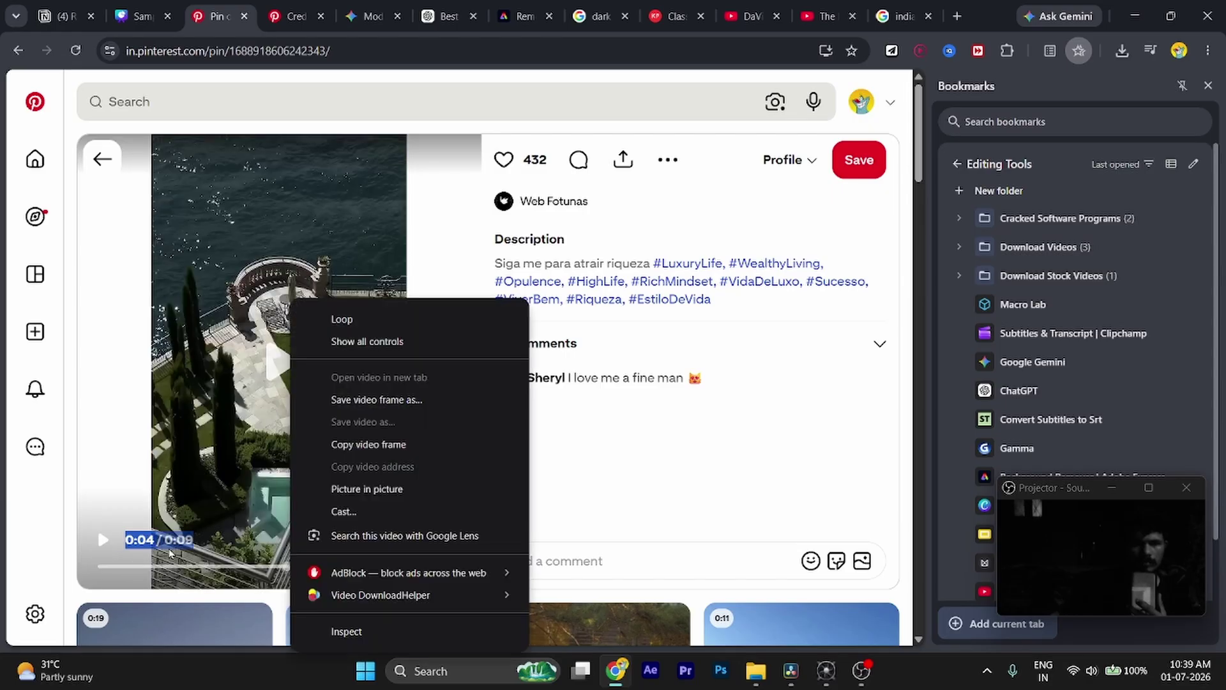
left_click(485, 246)
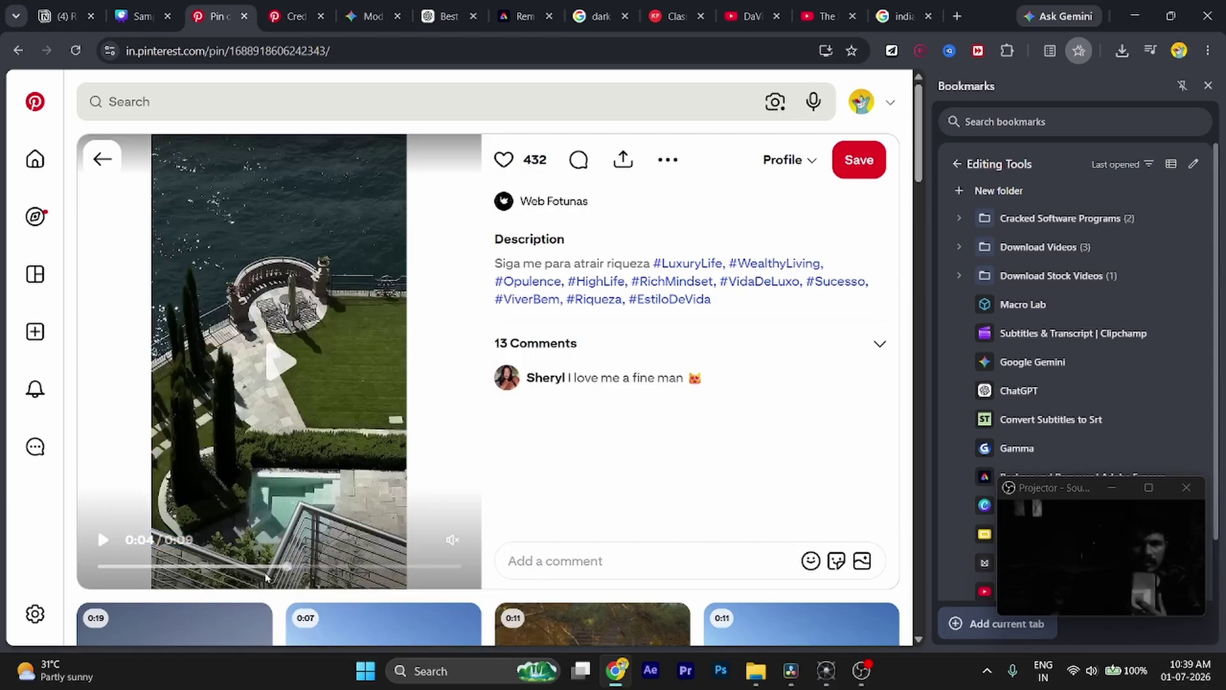
left_click_drag(286, 568, 86, 566)
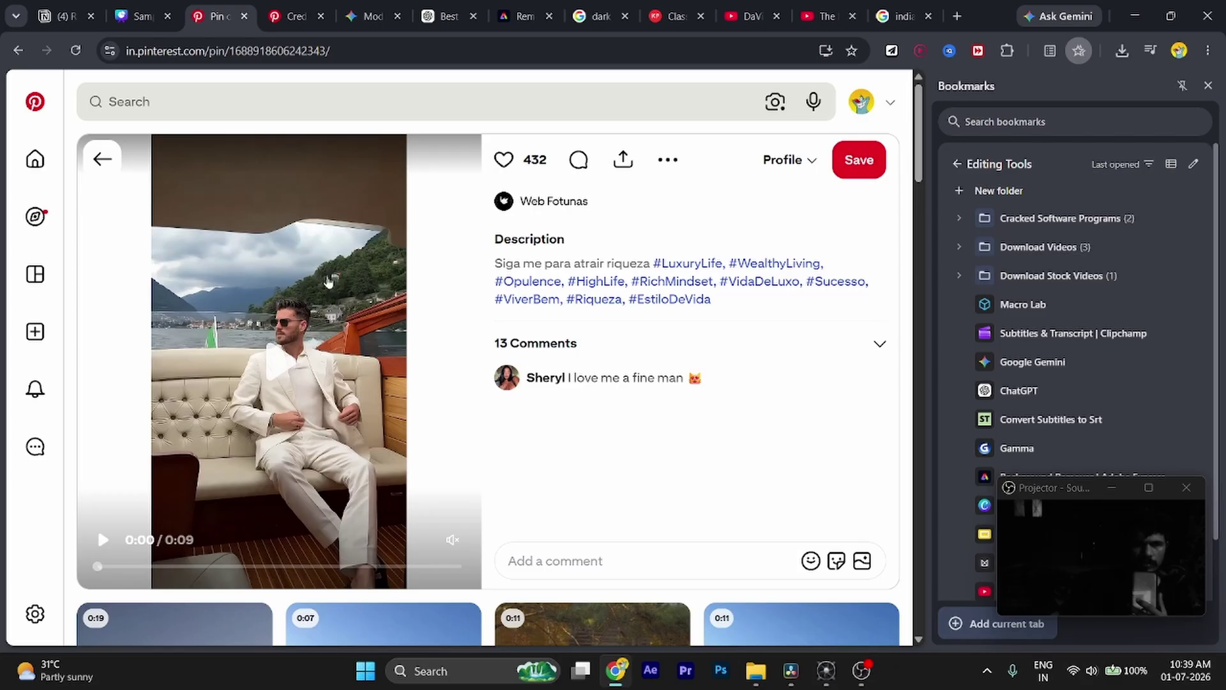
right_click(328, 282)
left_click(406, 320)
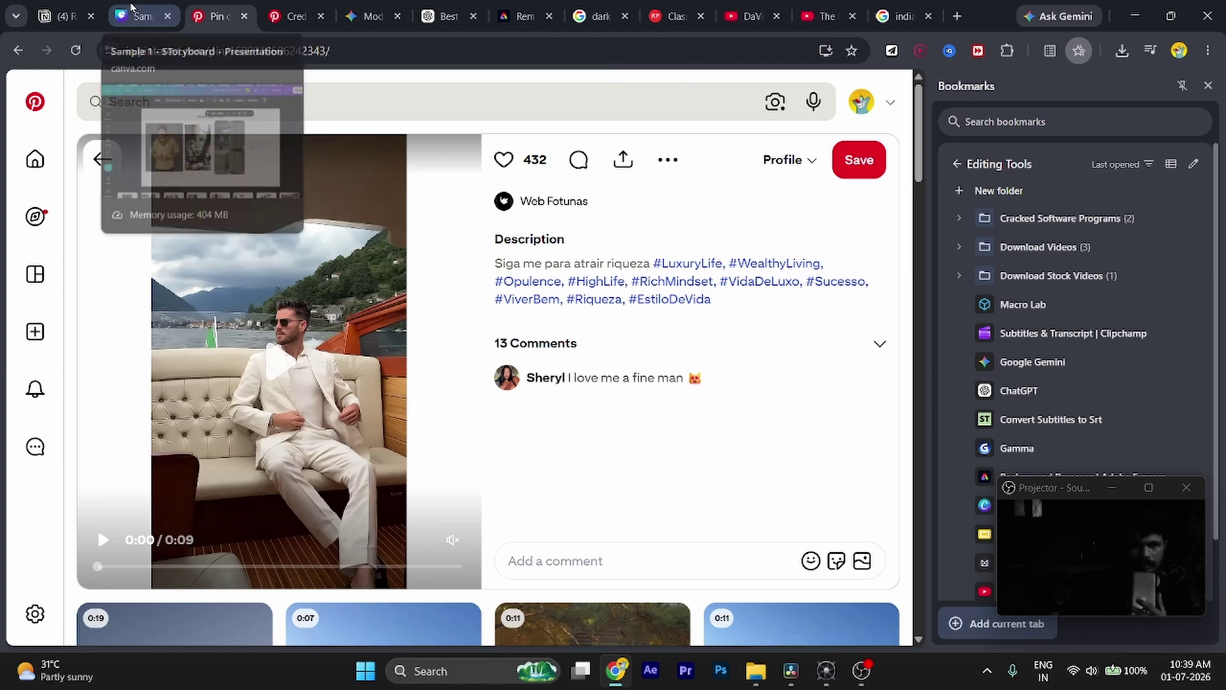
- Paste the cream-suit man's frame onto Canva's test page and place it against the right edge of the cash warehouse image
left_click(160, 14)
left_click(690, 322)
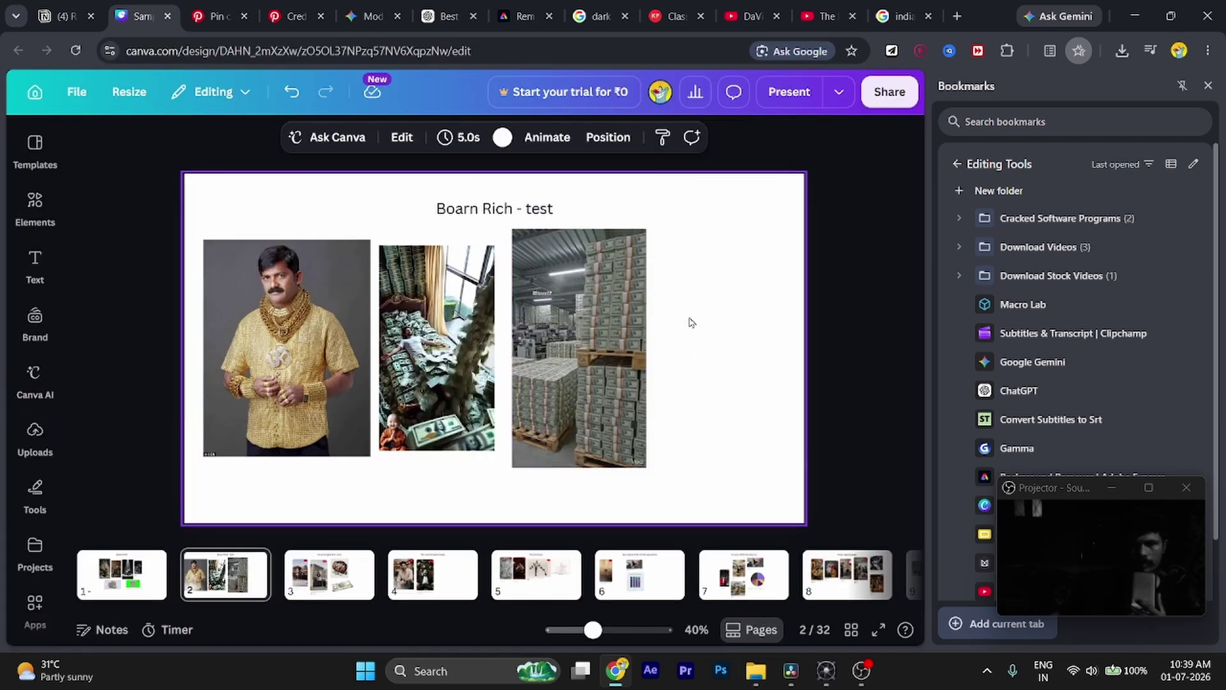
key("ctrl+v")
left_click_drag(545, 382, 707, 376)
left_click_drag(696, 448, 747, 449)
left_click(650, 491)
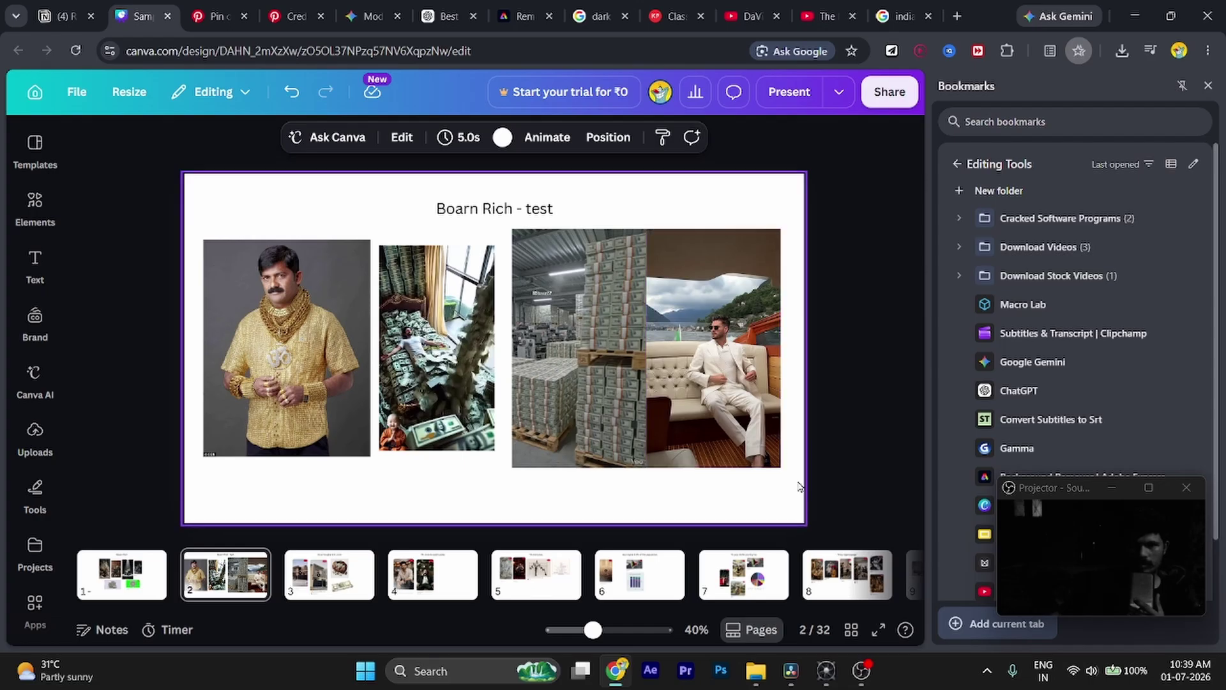
- Scale all four reference images down together into a row across the upper left half of the test page
key("ctrl+a")
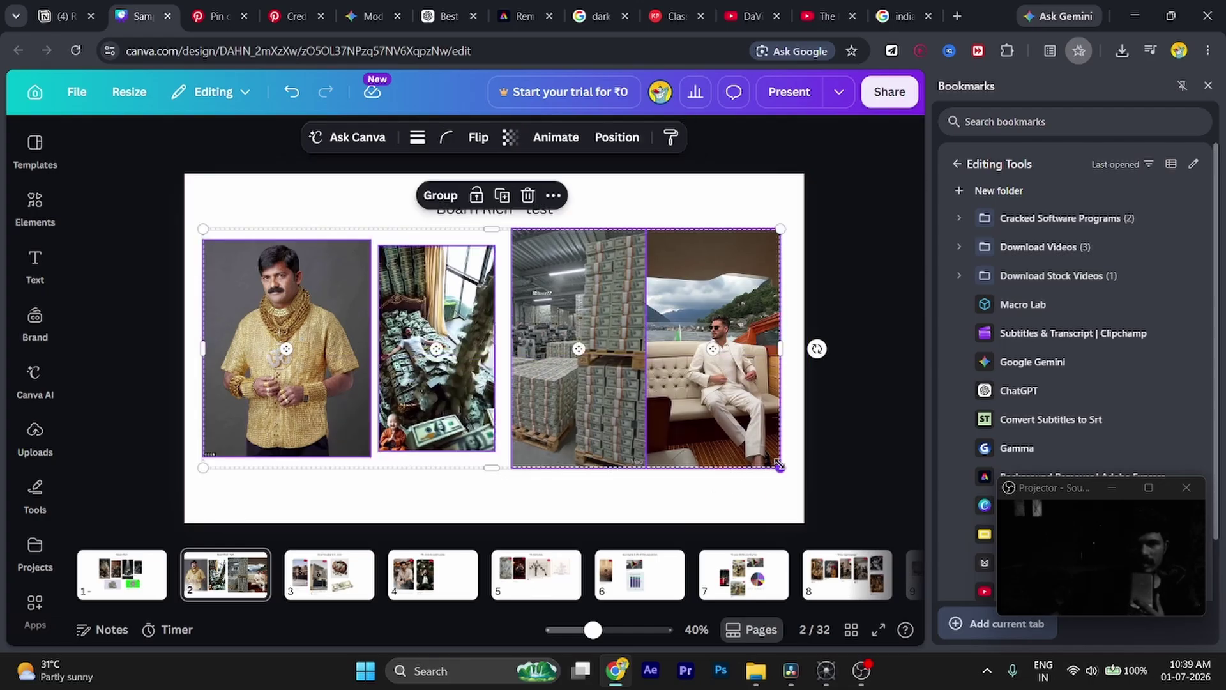
left_click_drag(779, 465, 479, 386)
left_click(416, 455)
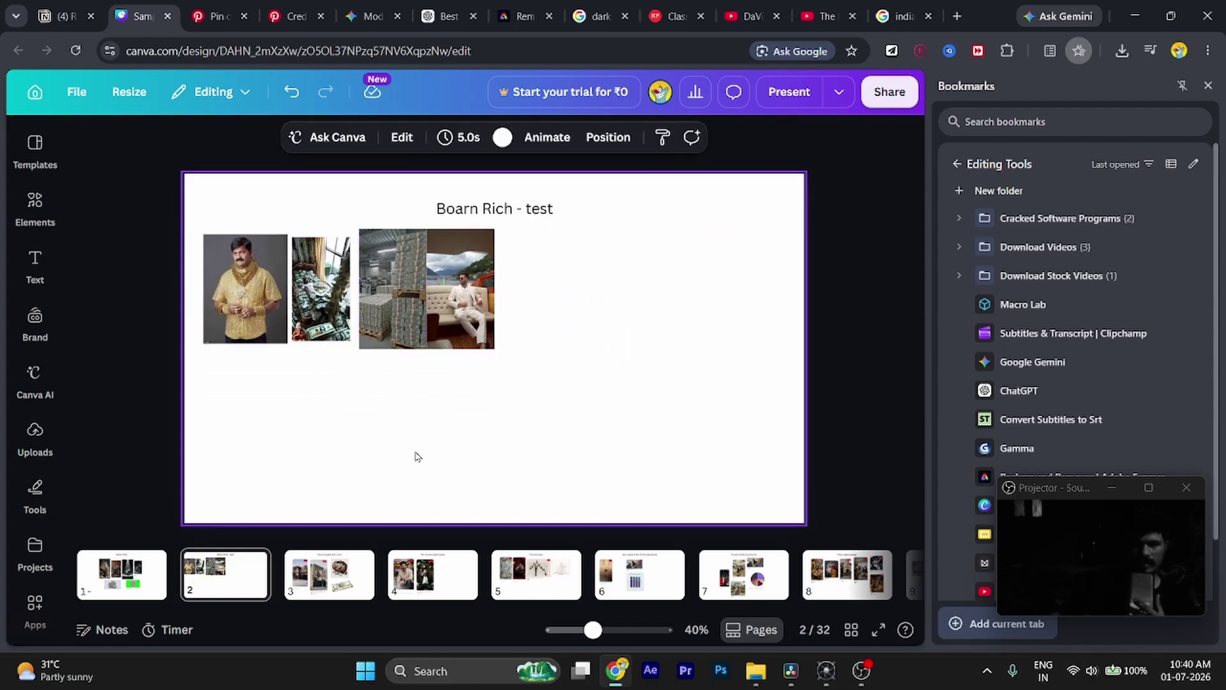
key("ctrl+a")
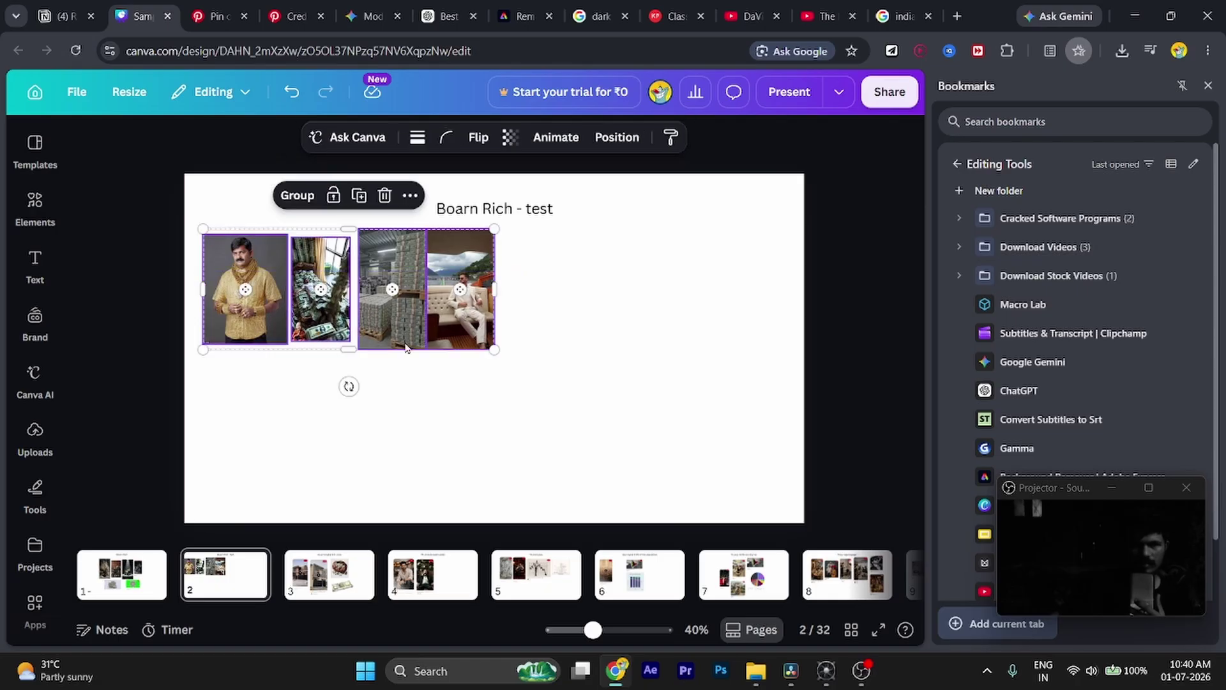
mouse_move(494, 350)
left_mouse_down()
mouse_move(400, 309)
mouse_move(503, 352)
left_mouse_up()
left_click(501, 392)
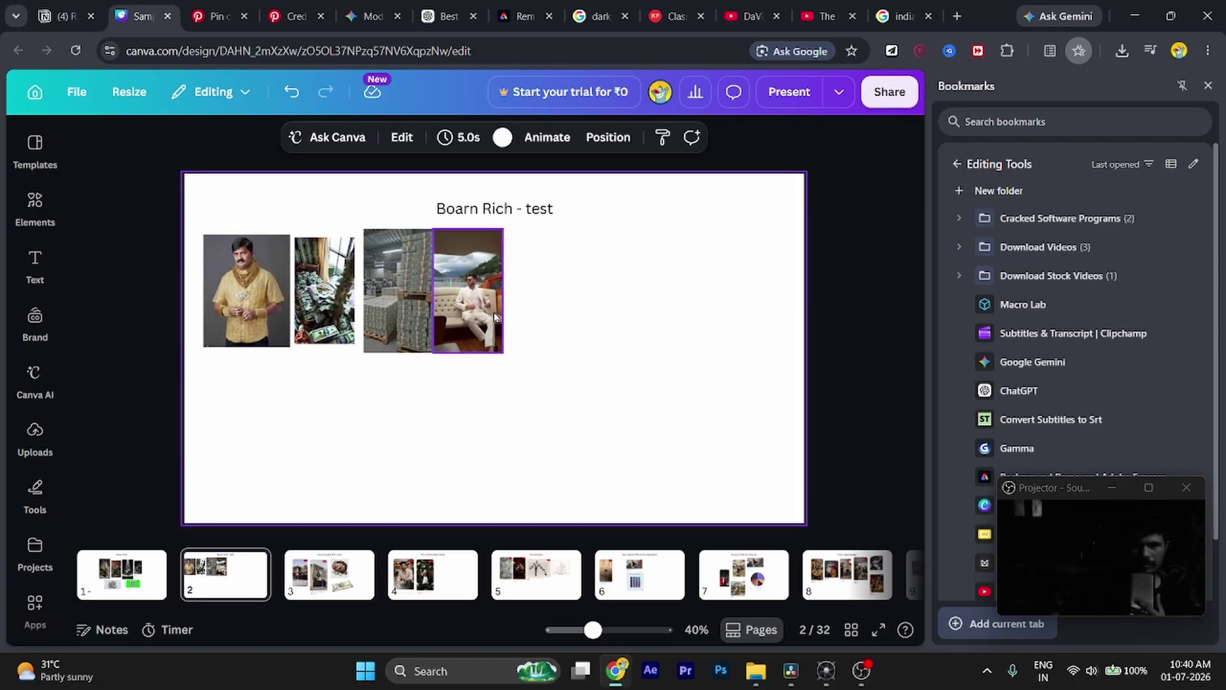
- Switch to Pinterest, open the related pin of the man walking toward a private jet, and copy the video frame at 0:01
left_click(217, 16)
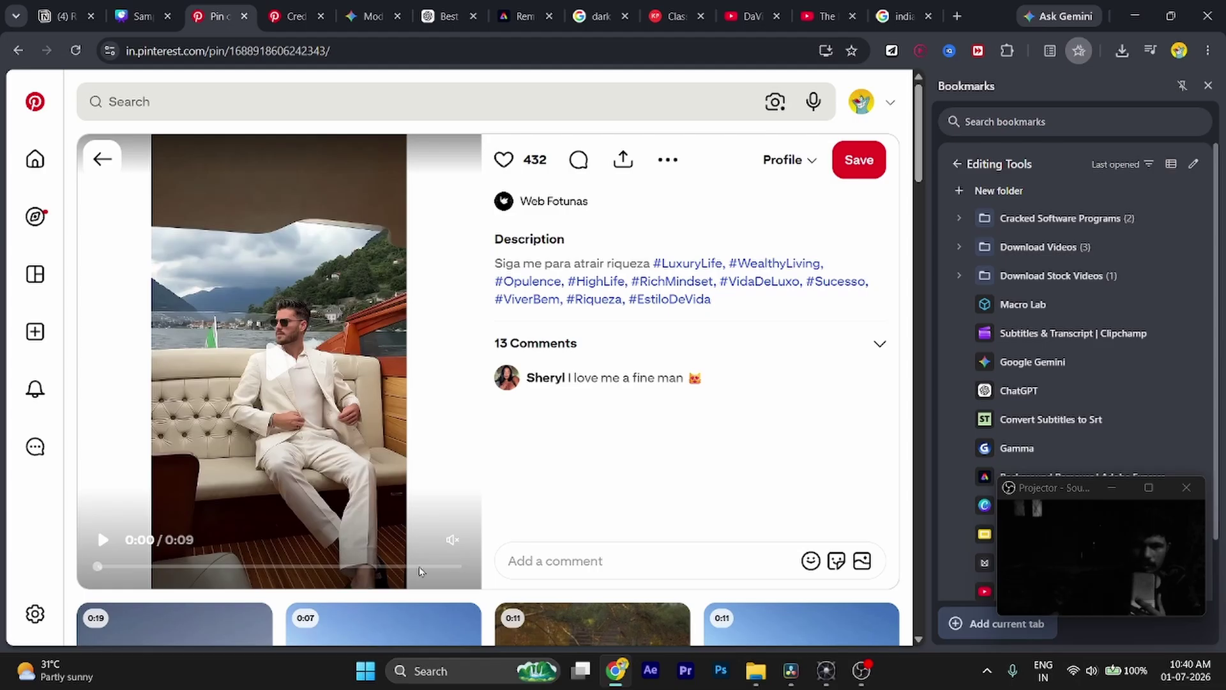
scroll(420, 571, "down", 6)
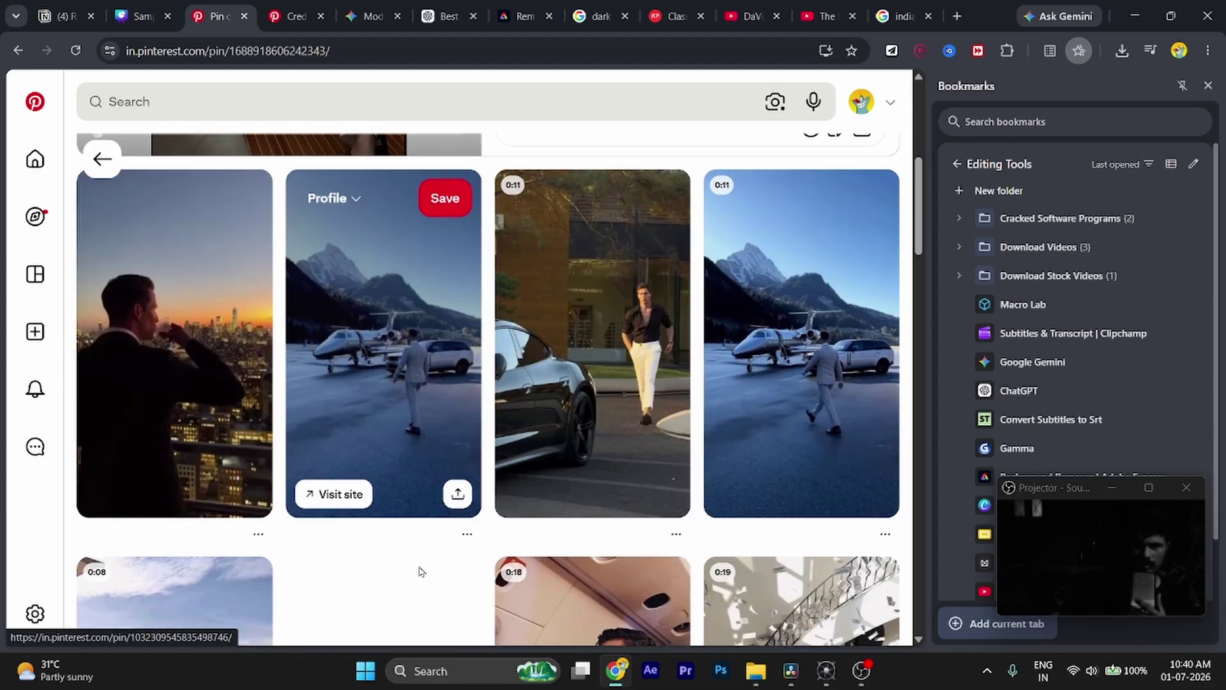
left_click(379, 434)
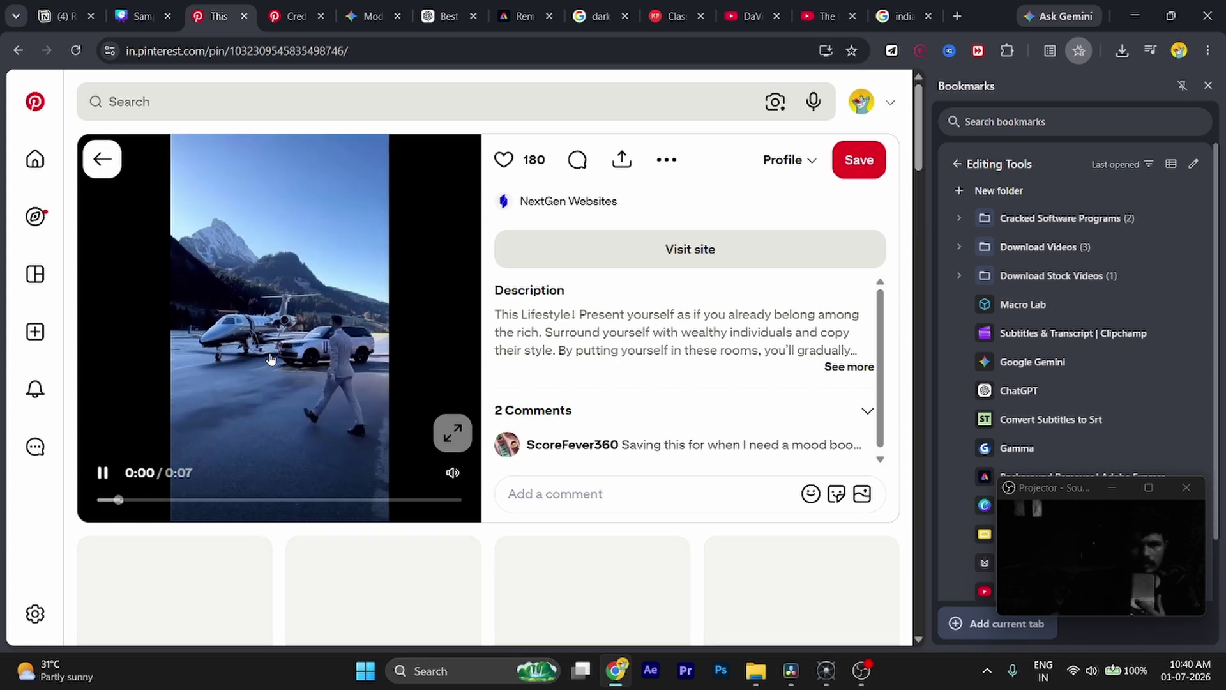
right_click(240, 270)
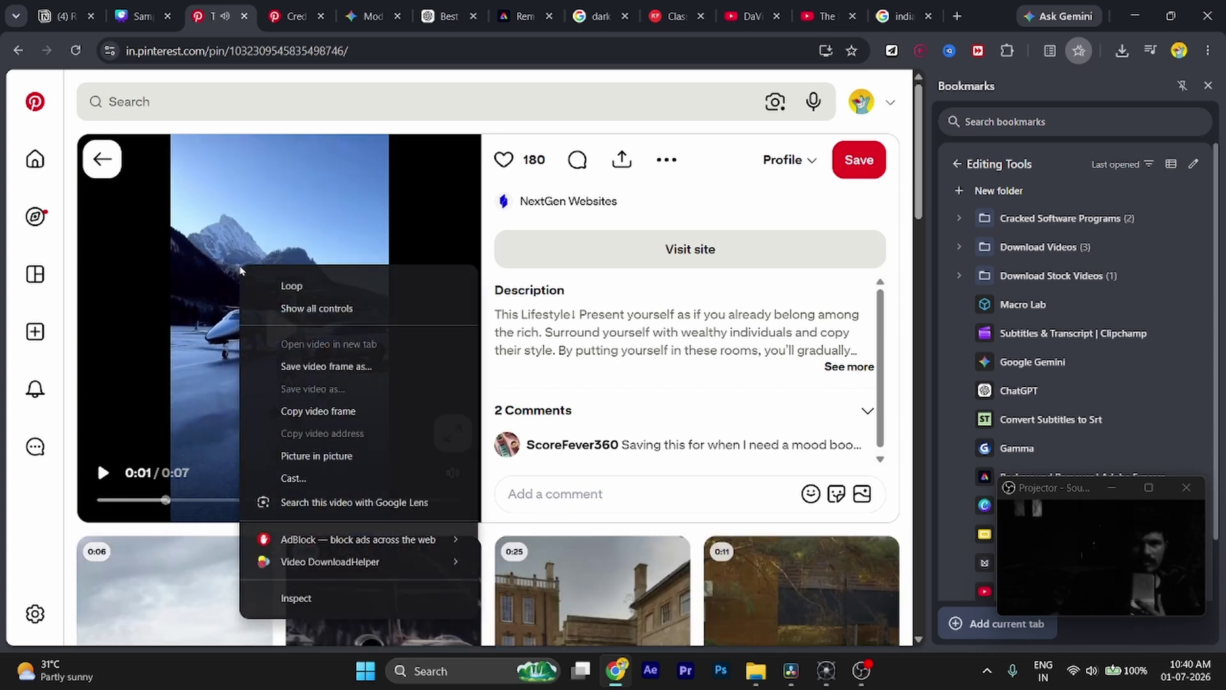
left_click(323, 413)
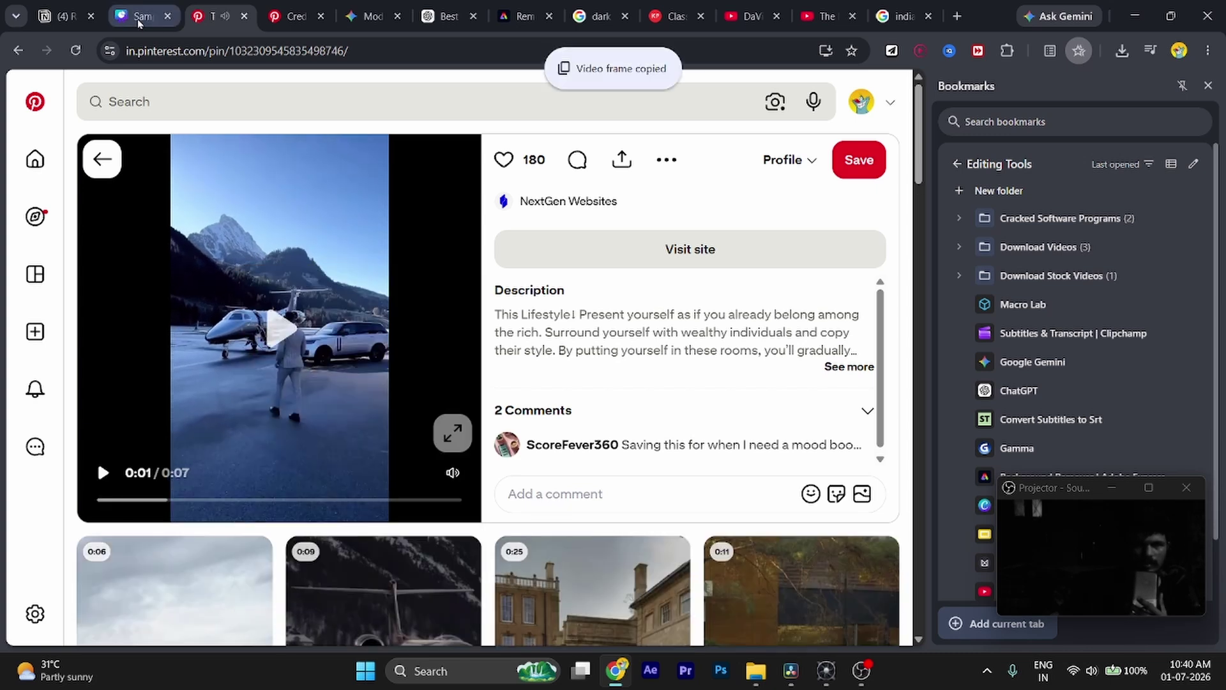
- Paste the private jet frame onto Canva's test page and move it to the left half, below the title
left_click(138, 21)
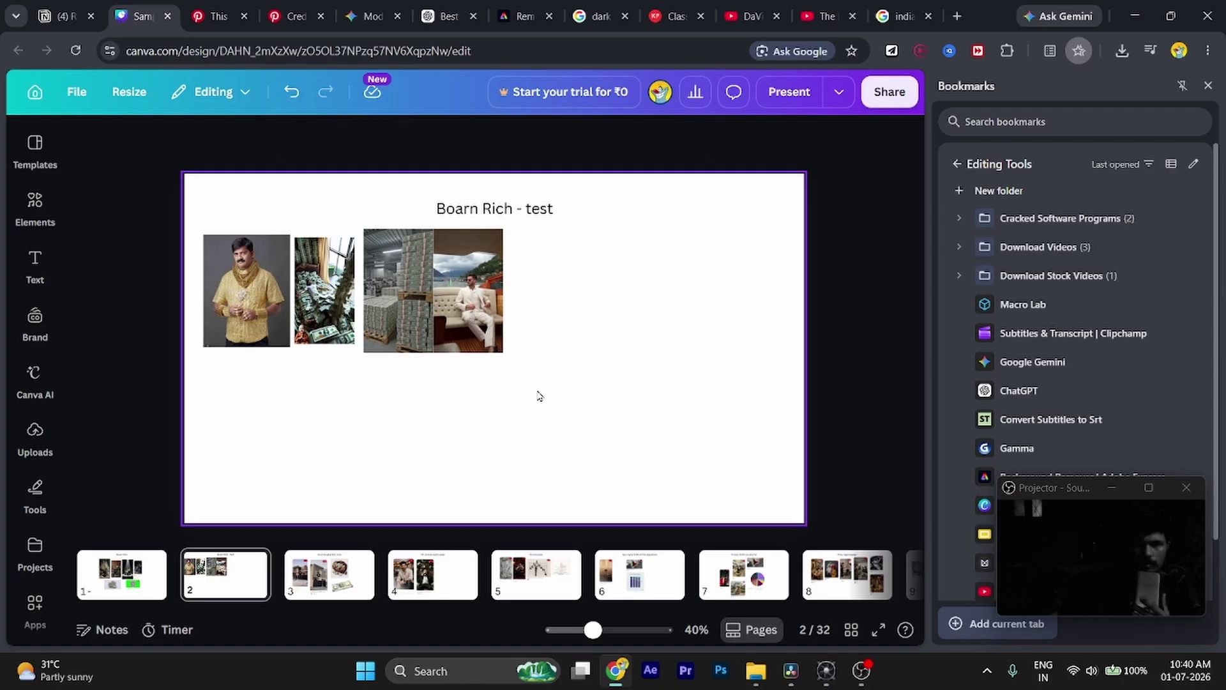
key("ctrl+v")
left_click_drag(578, 385, 296, 419)
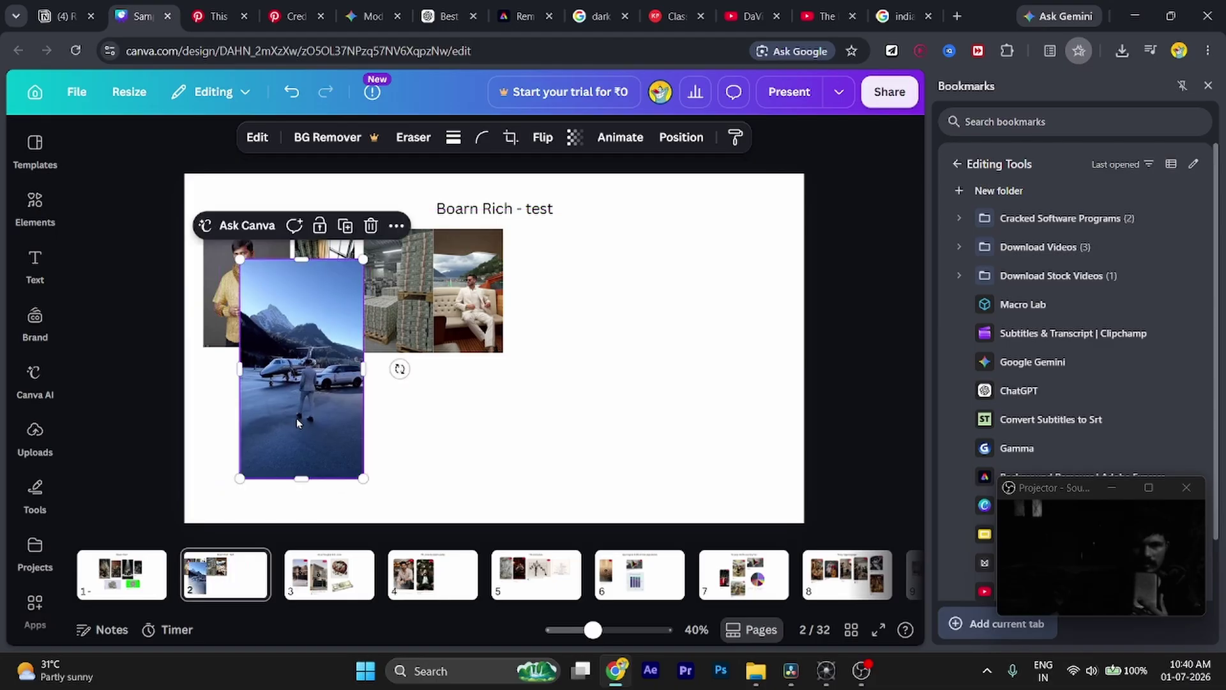
- Return to Pinterest's rich indian guy results, open the pin of the suited man in a green armchair amid cash, and copy its image
left_click(191, 17)
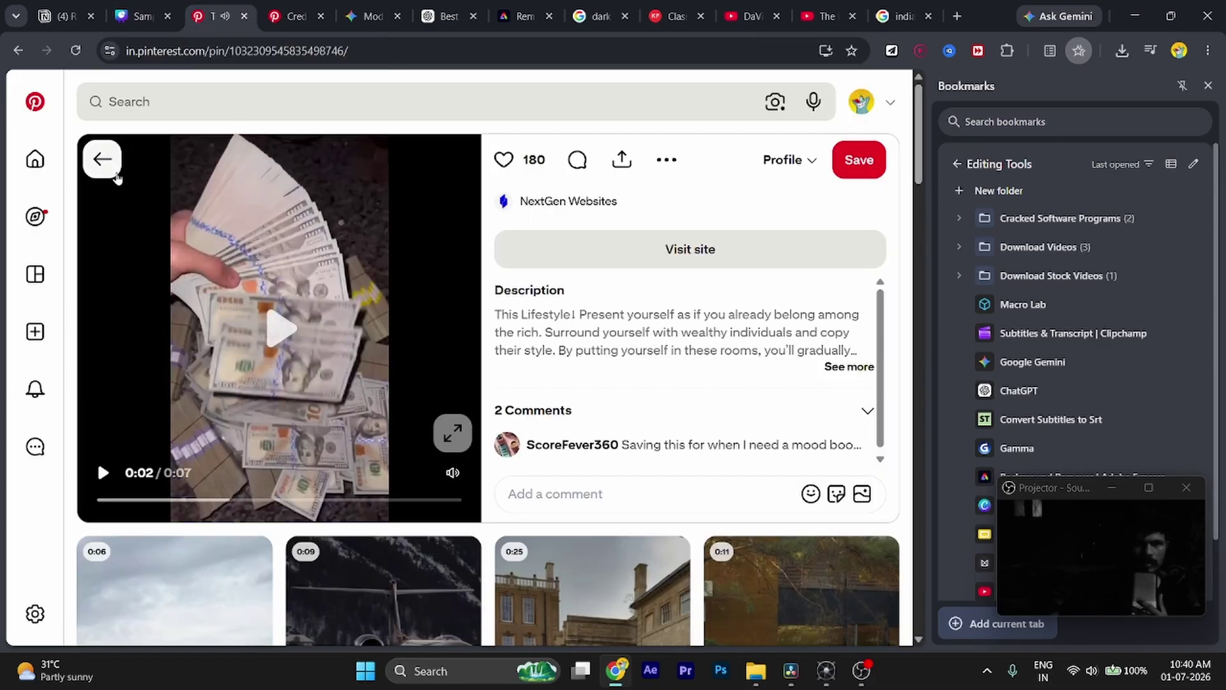
left_click(110, 168)
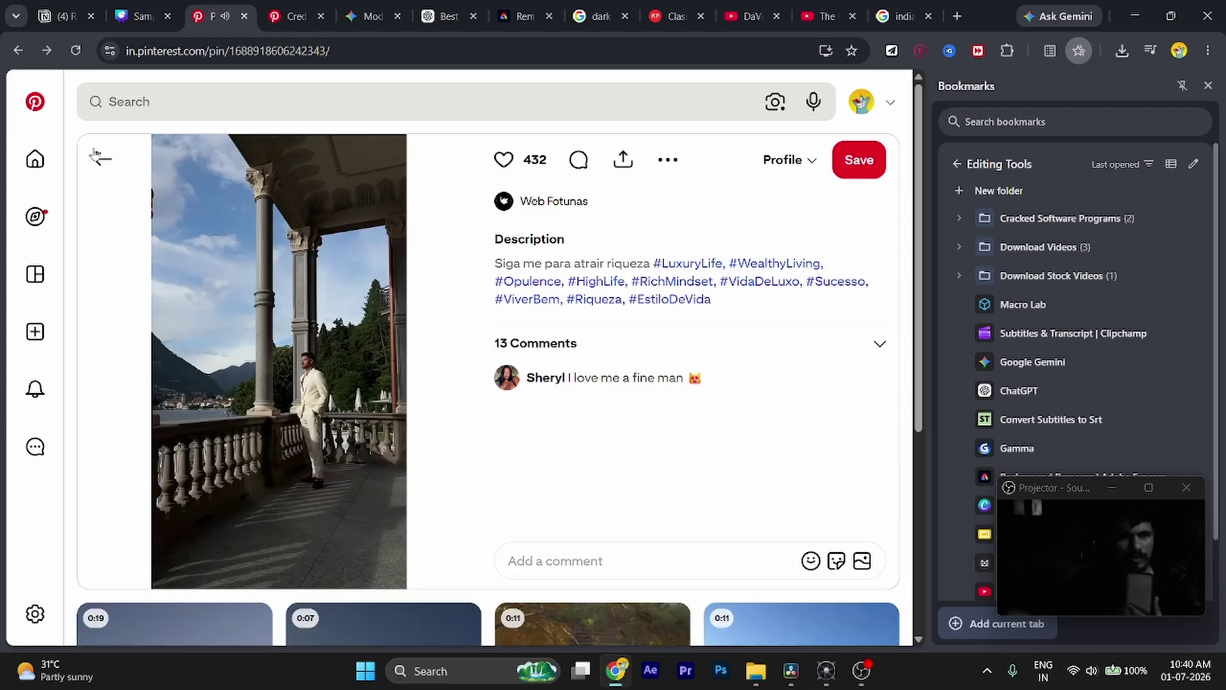
left_click(97, 158)
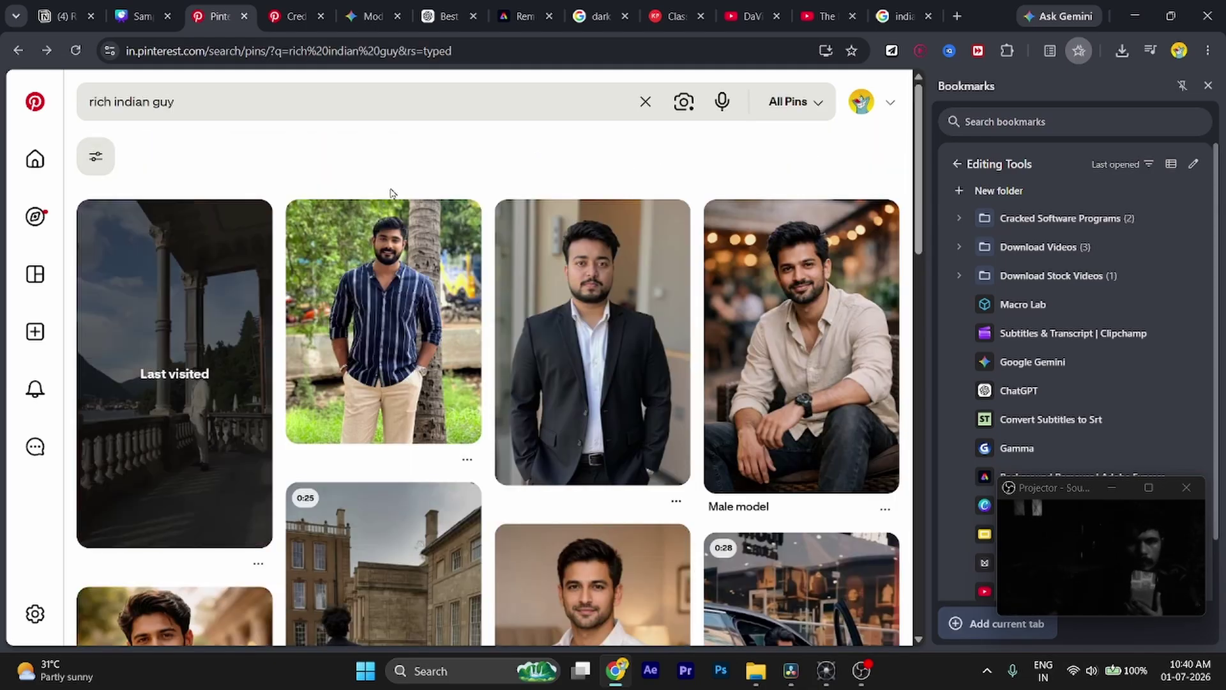
scroll(390, 193, "down", 10)
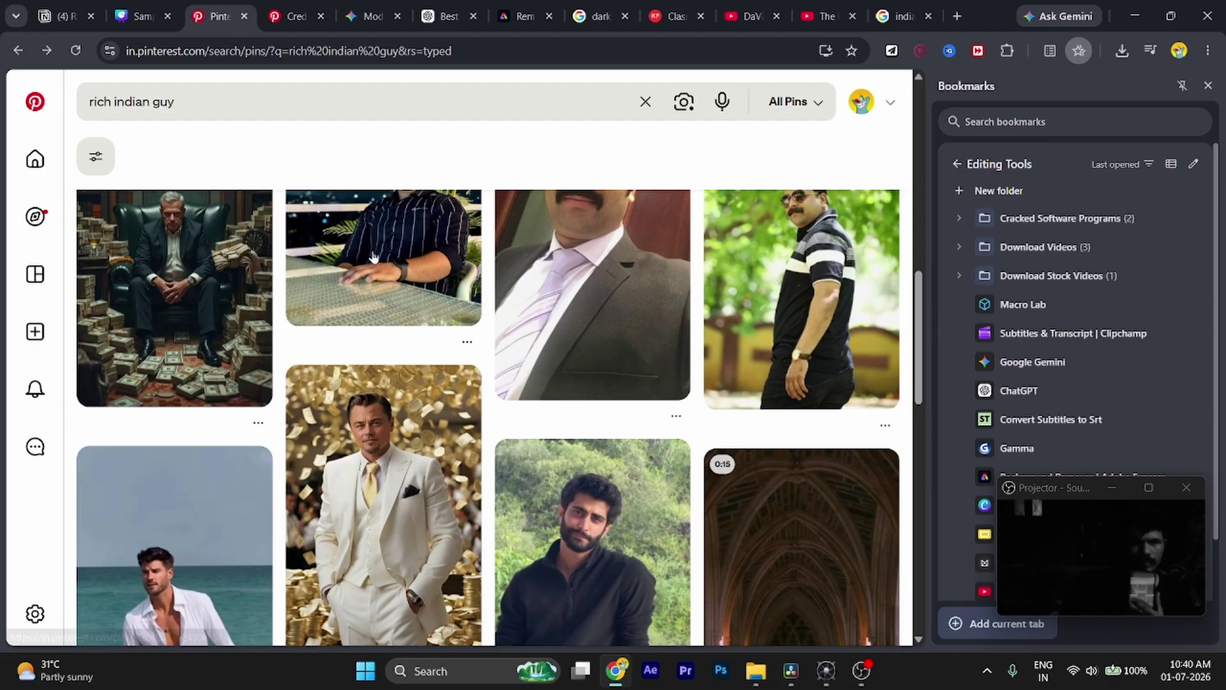
scroll(383, 287, "up", 2)
left_click(231, 350)
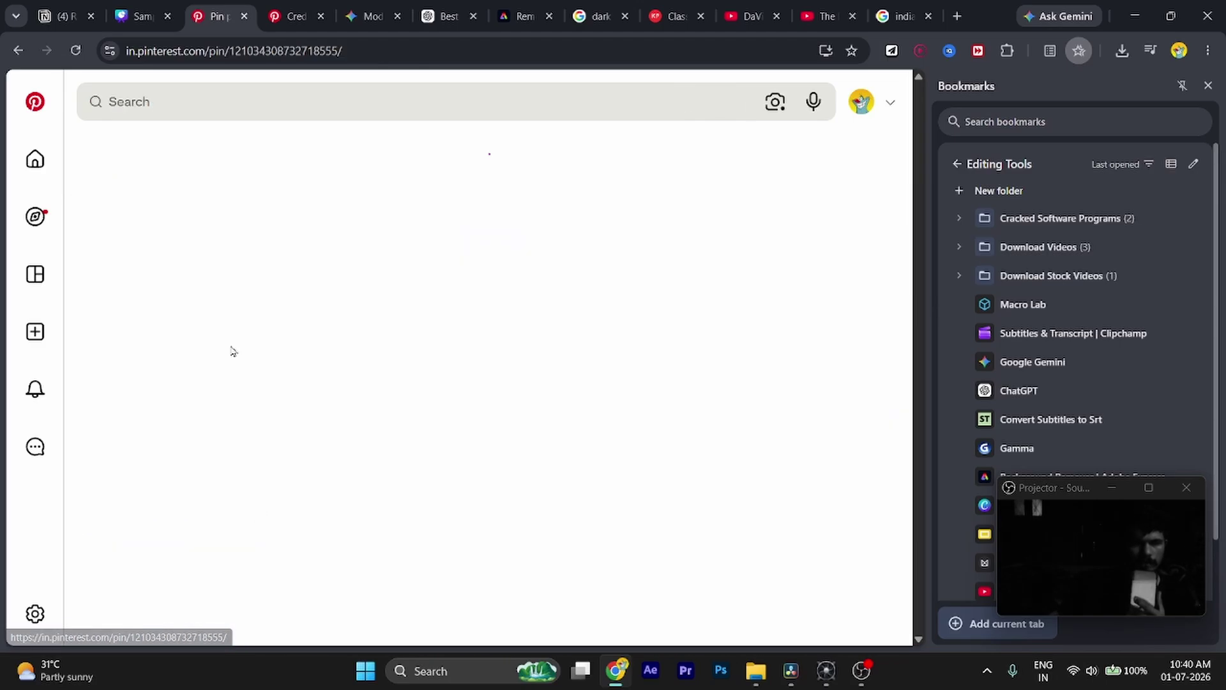
right_click(281, 323)
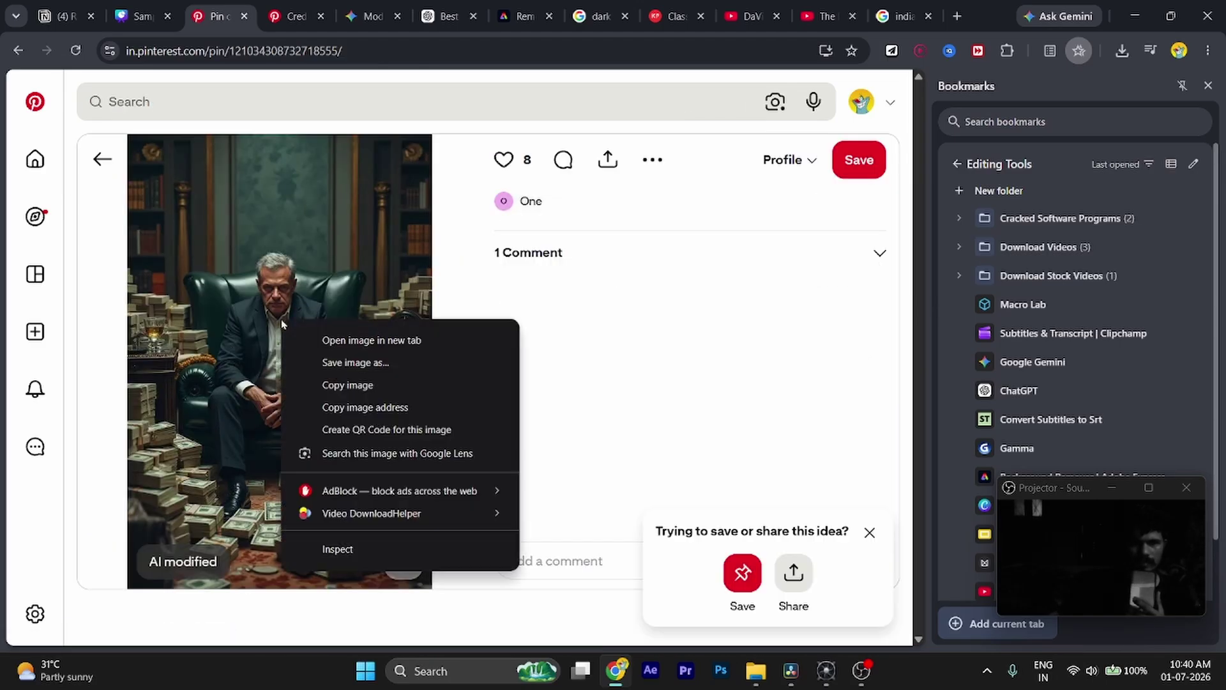
left_click(324, 386)
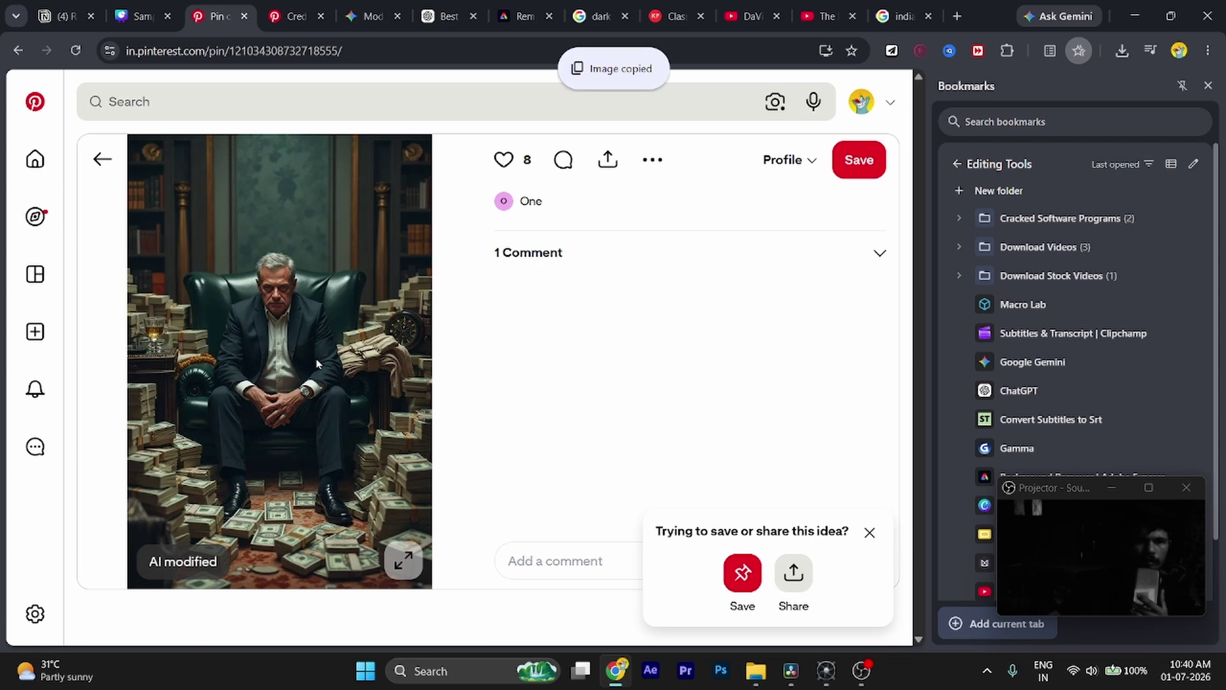
- Paste the armchair man's image onto Canva's test page beside the private jet frame and shift both images toward the page's middle
left_click(142, 16)
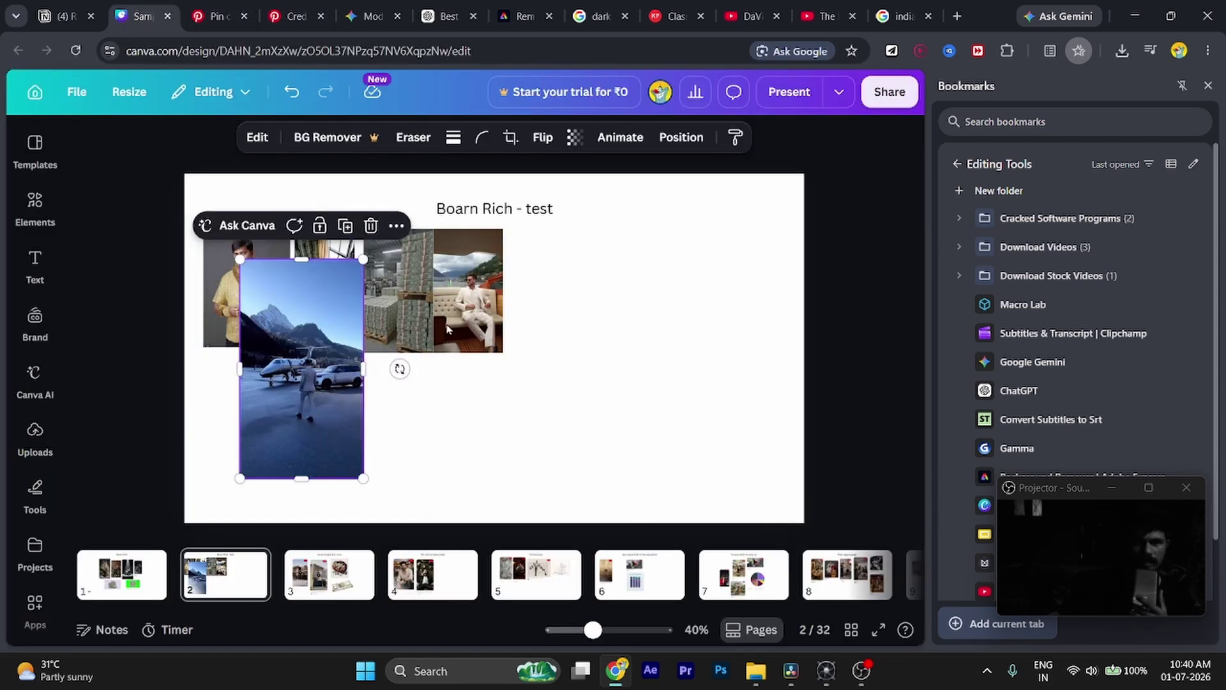
left_click(465, 388)
key("ctrl+v")
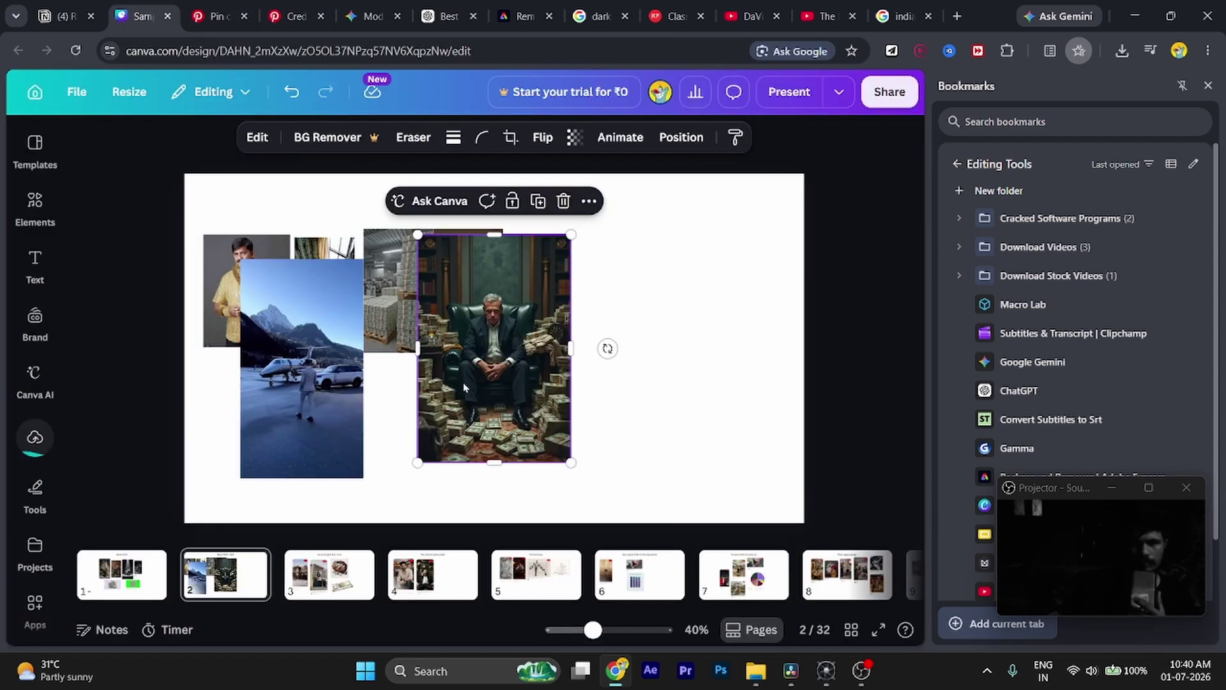
left_click_drag(502, 400, 452, 426)
left_click_drag(610, 440, 397, 438)
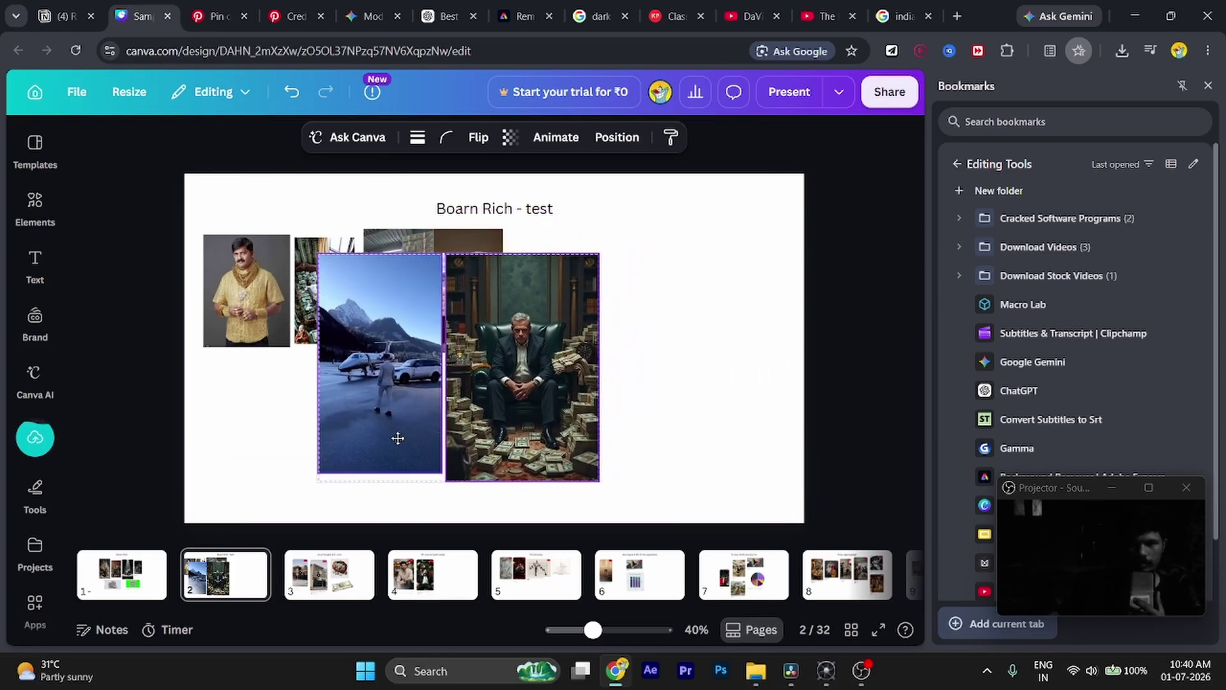
left_click(643, 450)
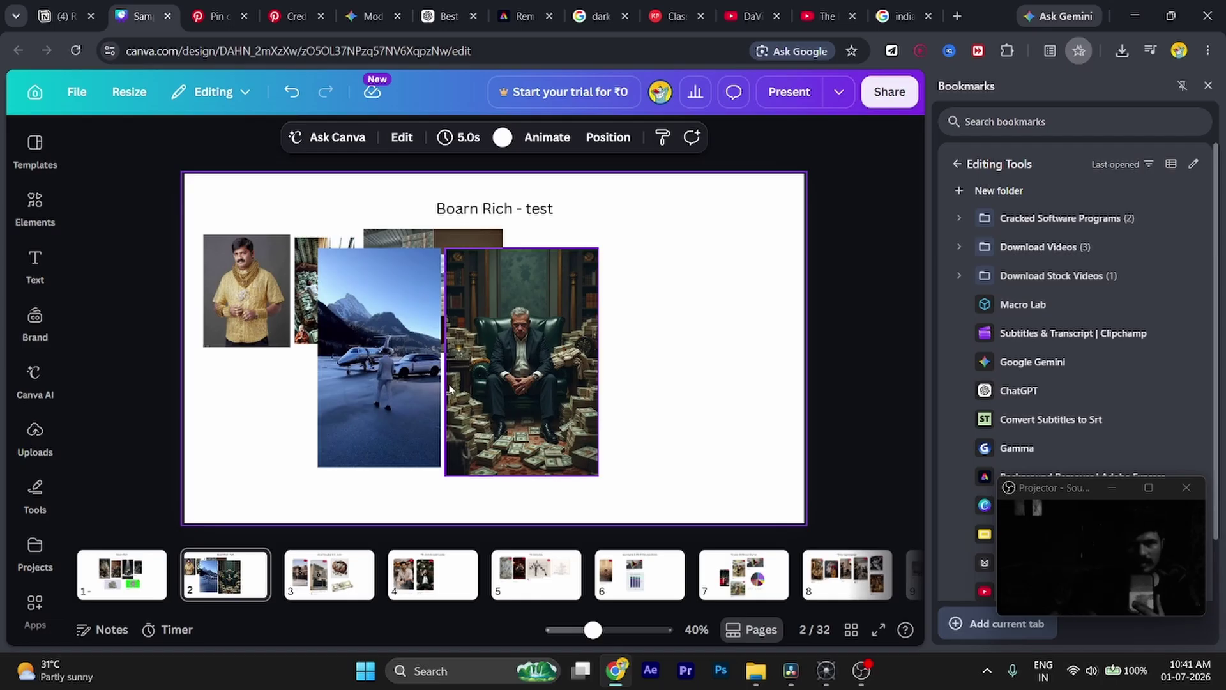
key("Escape")
- Return to Pinterest's rich indian guy results, open the pin of the man in a white suit under falling money, and copy its image
left_click(215, 19)
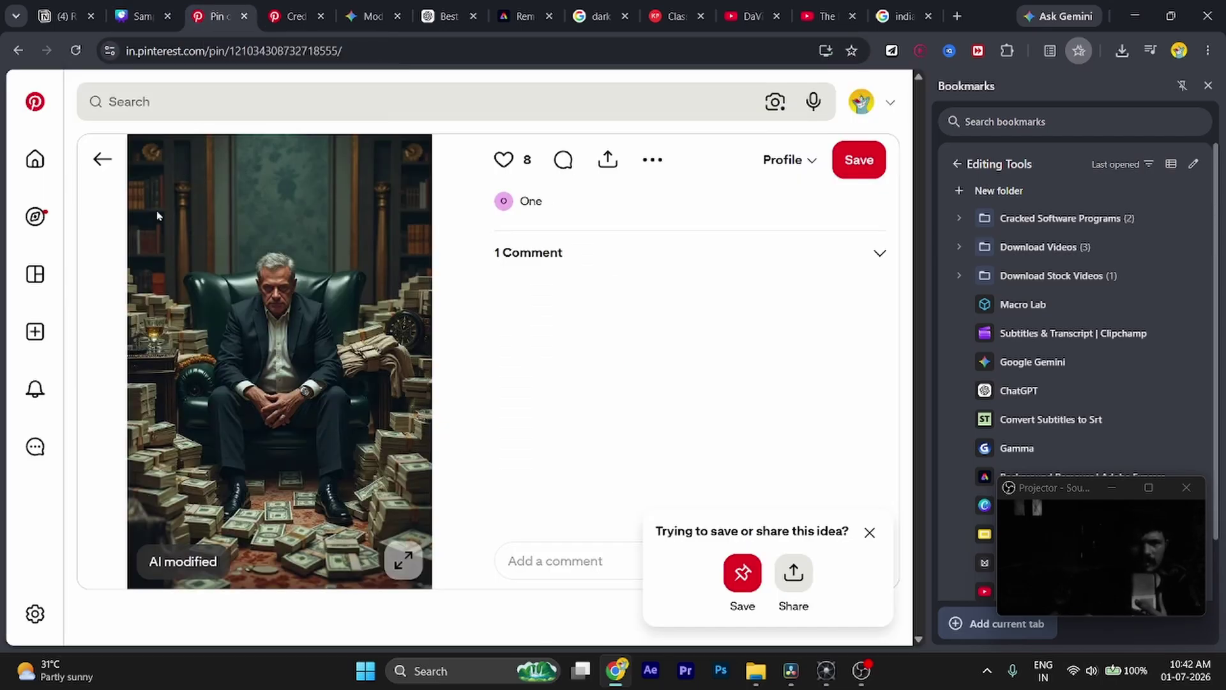
left_click(106, 160)
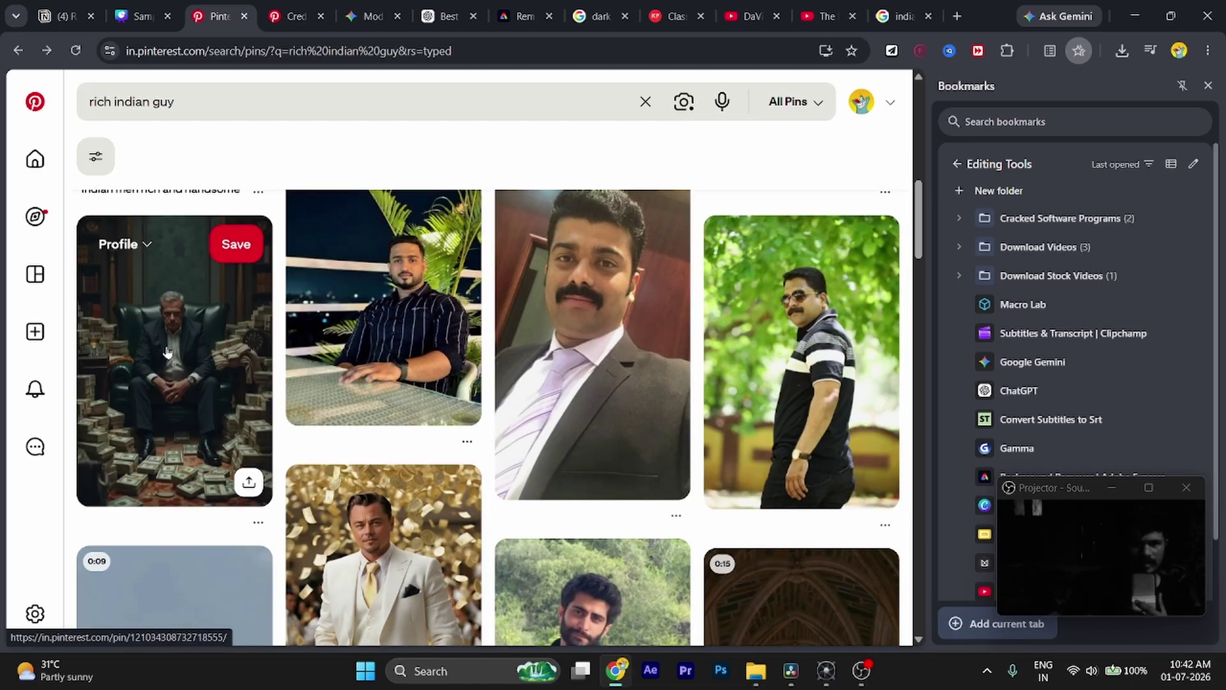
scroll(534, 456, "down", 4)
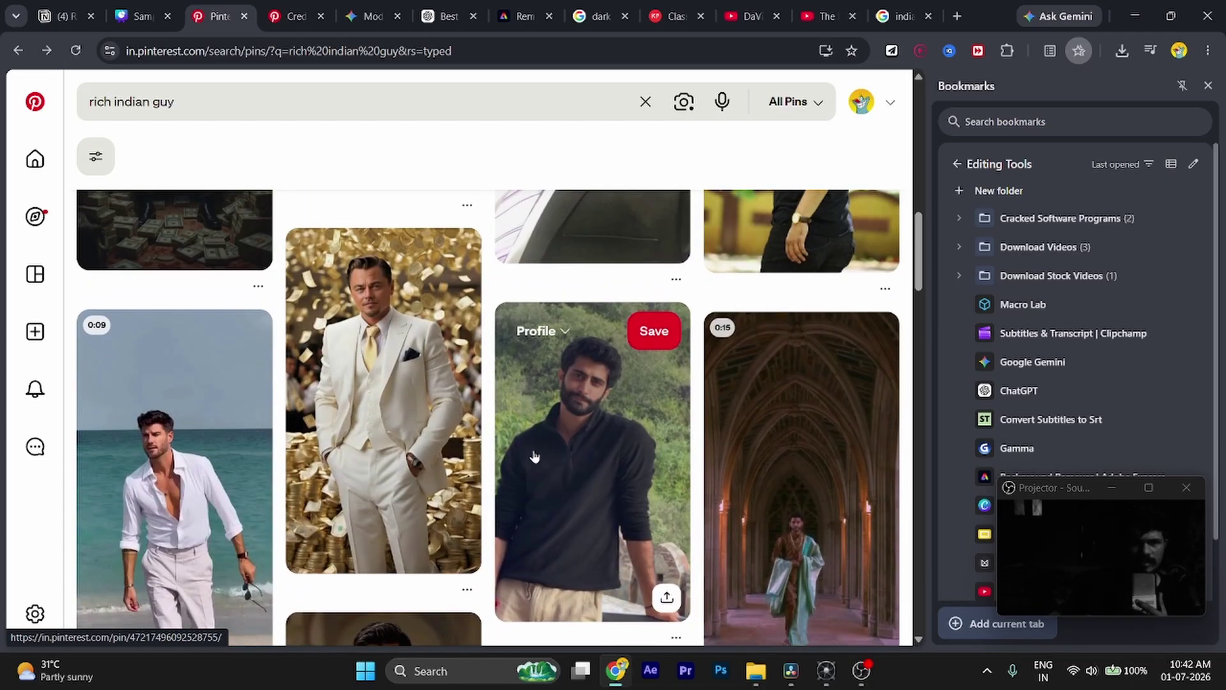
left_click(438, 424)
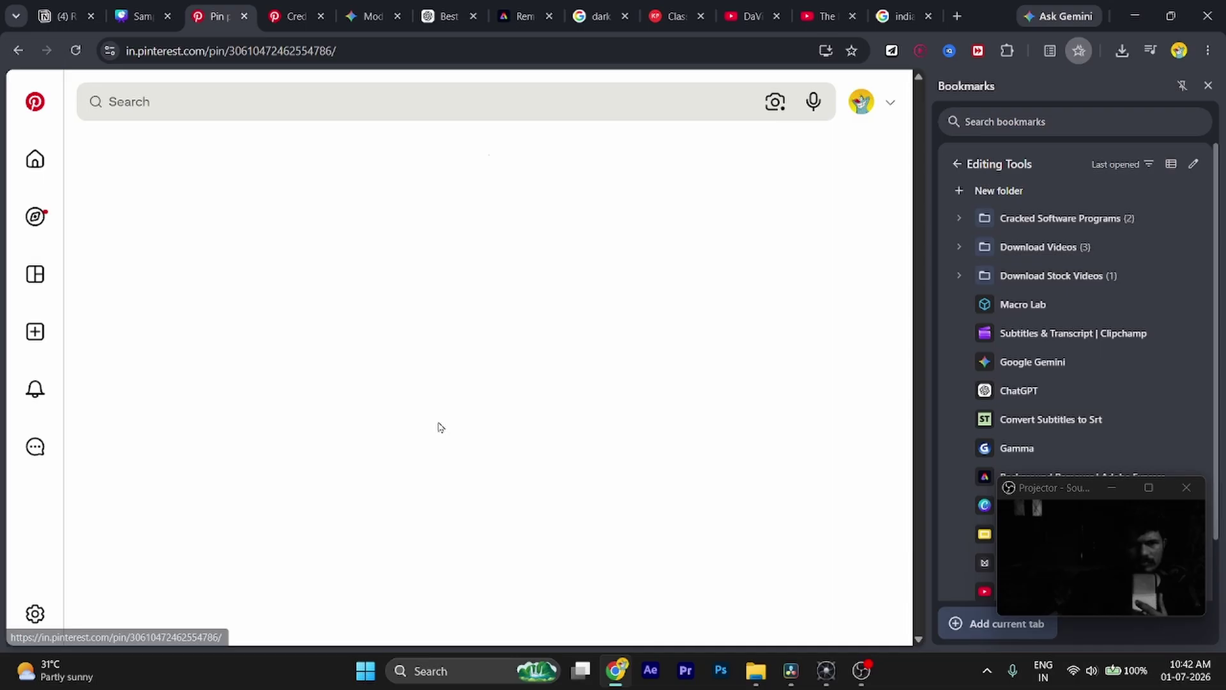
right_click(300, 324)
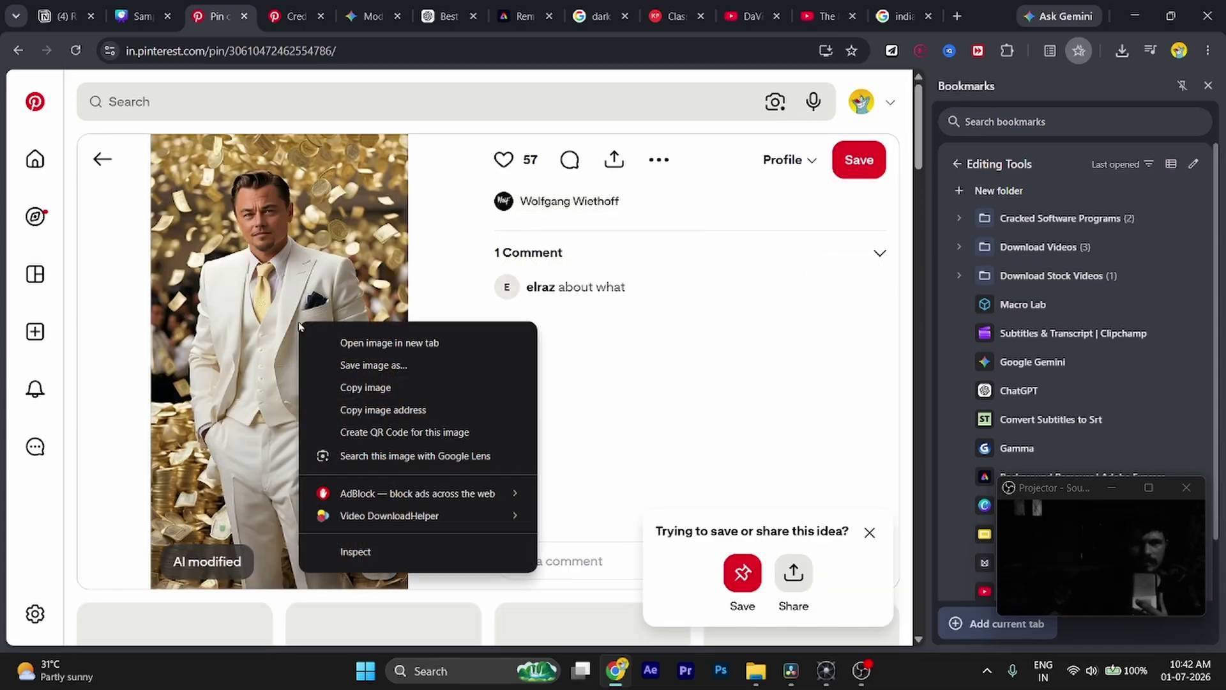
left_click(370, 391)
scroll(209, 307, "down", 5)
scroll(210, 308, "up", 5)
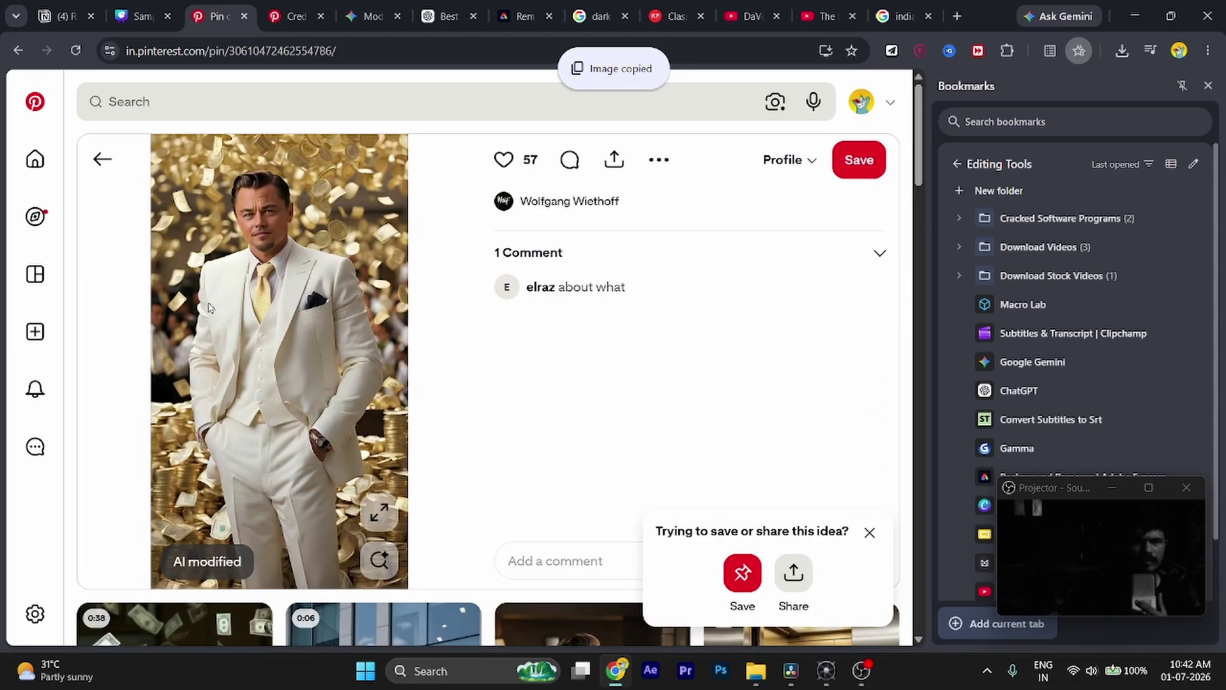
- Paste the white-suit man's image onto Canva's test page and place it to the right of the armchair man's image
left_click(139, 16)
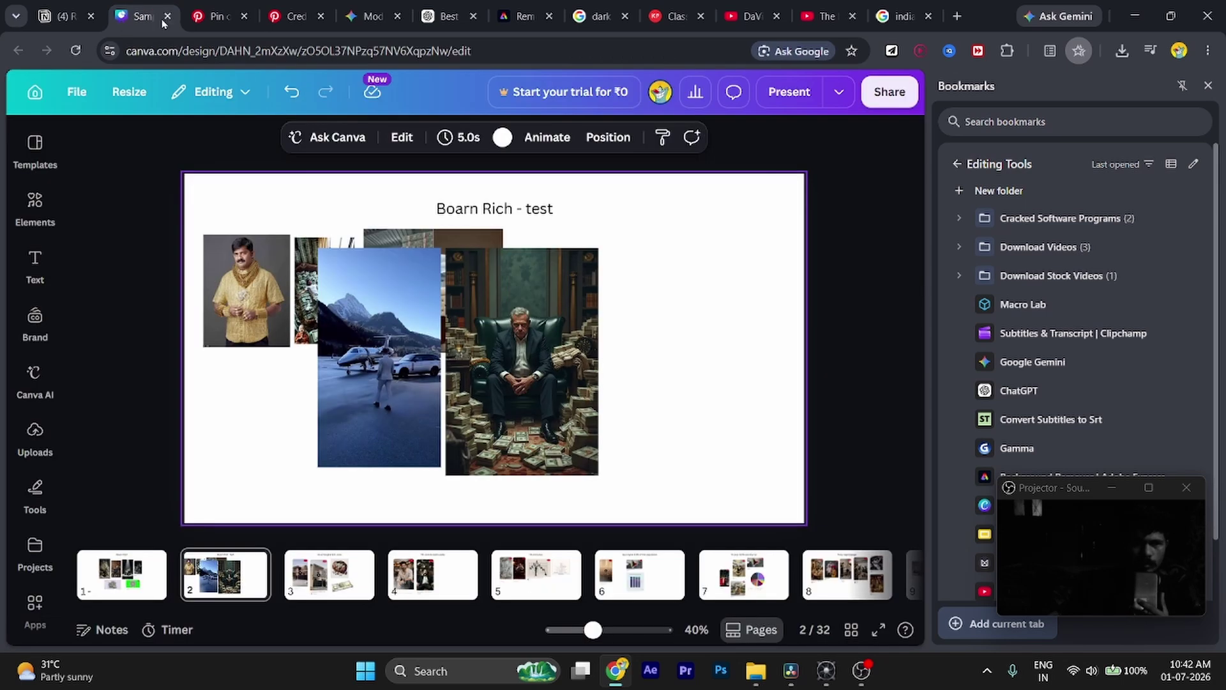
key("ctrl+v")
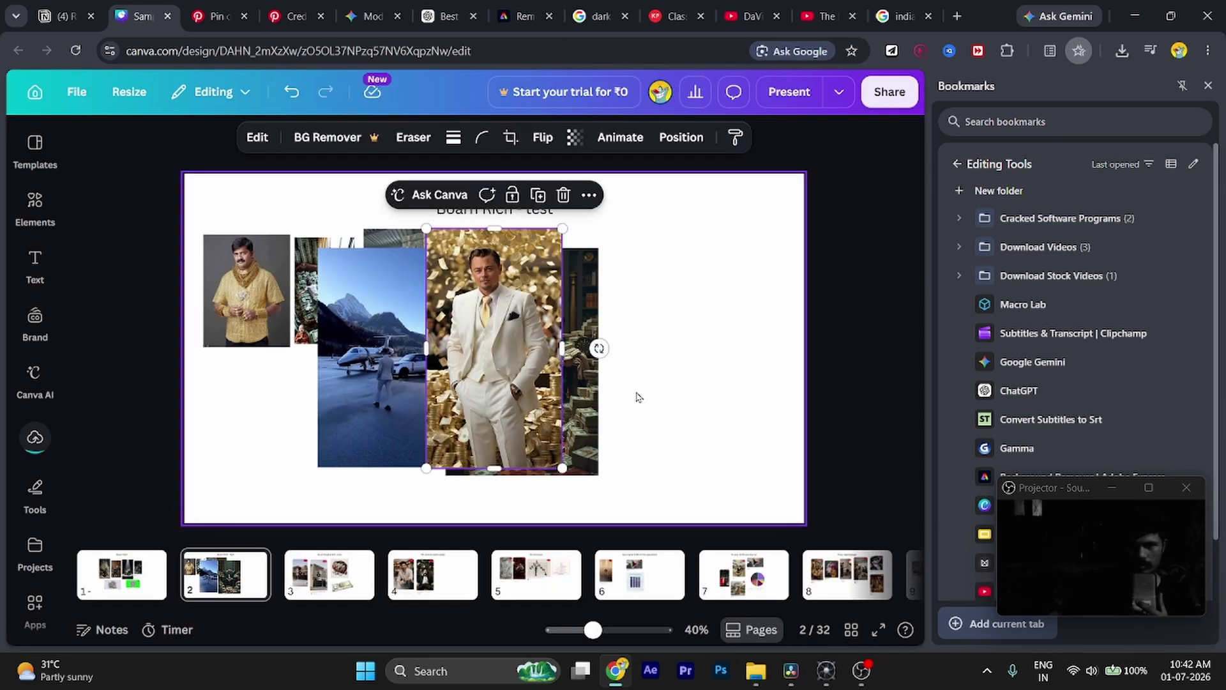
left_click_drag(484, 391, 669, 408)
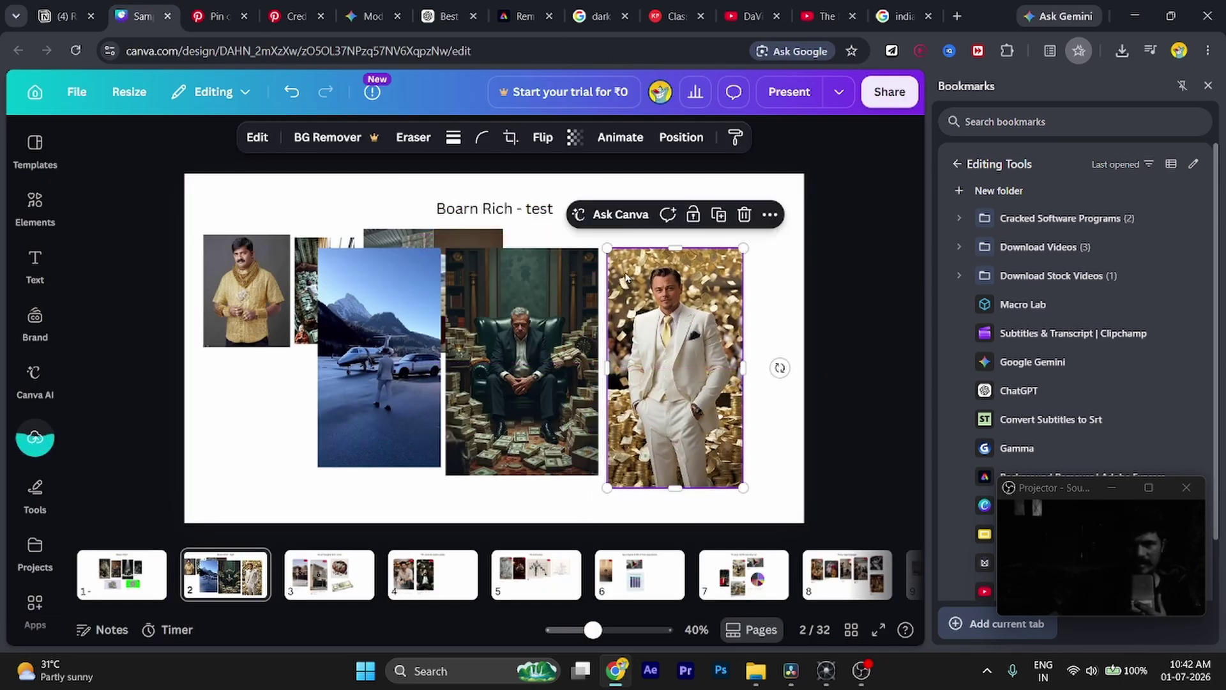
- Switch to Pinterest and open the related 0:38 video pin of the man reclining in a leather chair under falling banknotes
left_click(223, 18)
scroll(196, 343, "down", 6)
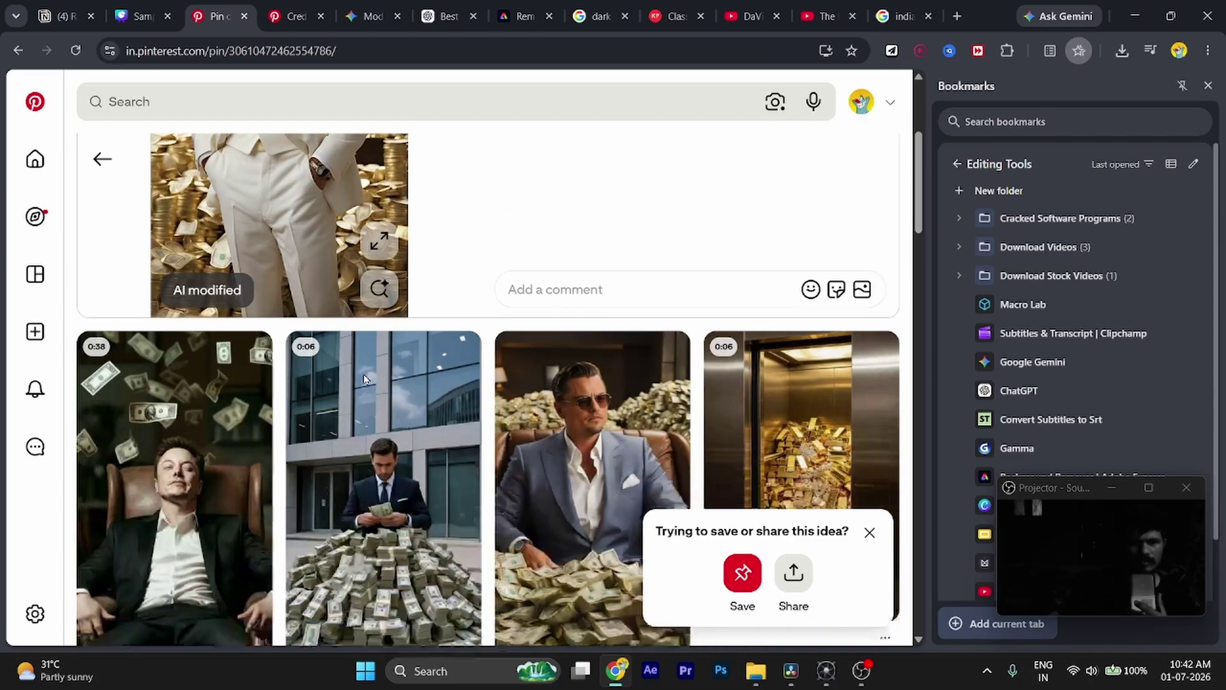
right_click(196, 344)
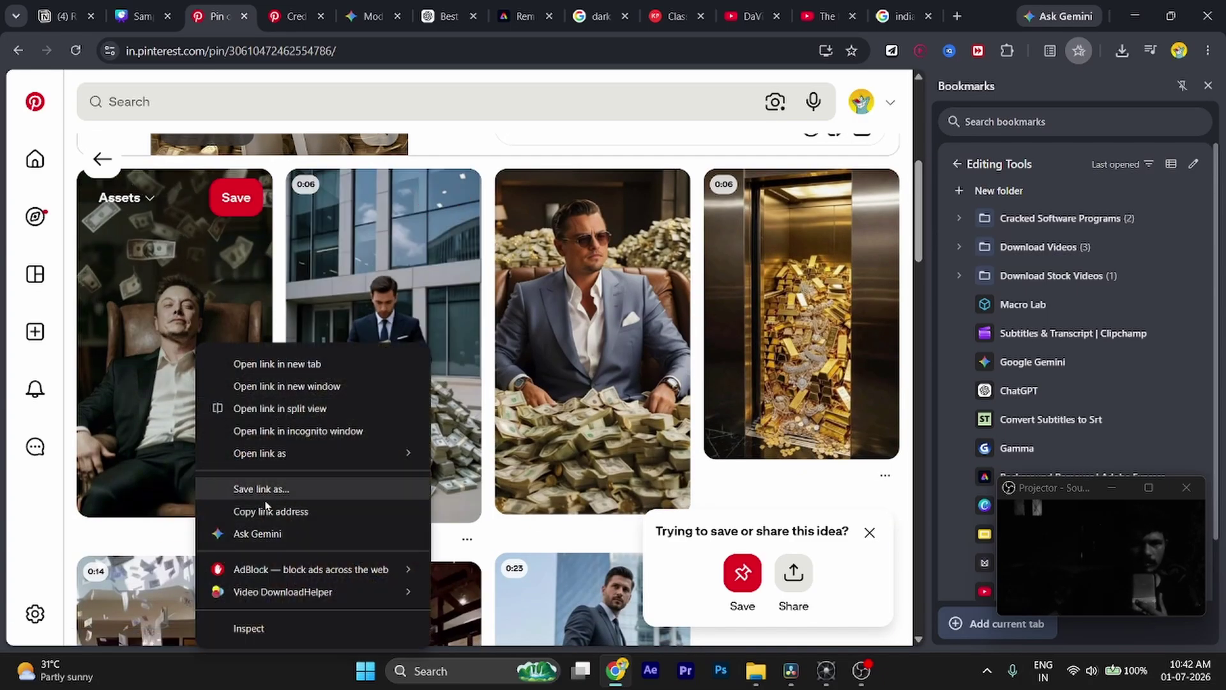
left_click(148, 313)
left_click(146, 314)
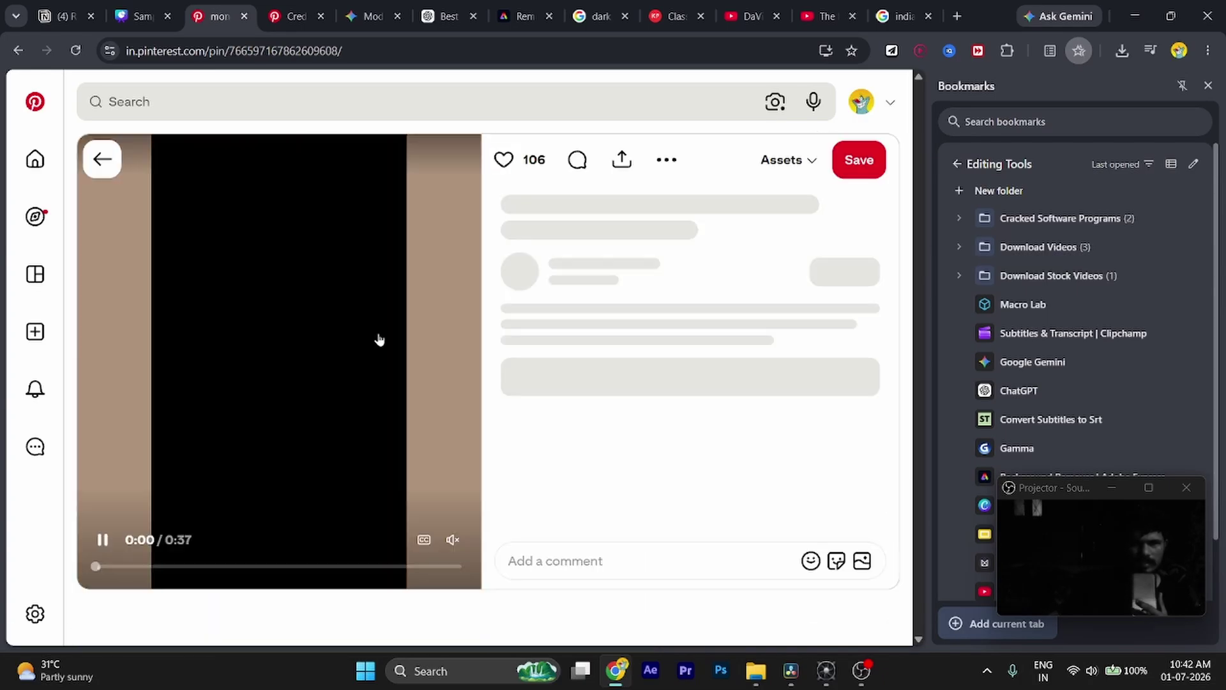
- Pause the money affirmative video, rewind it to 0:00, and copy the frame of the man reclining in the leather chair
left_click(272, 412)
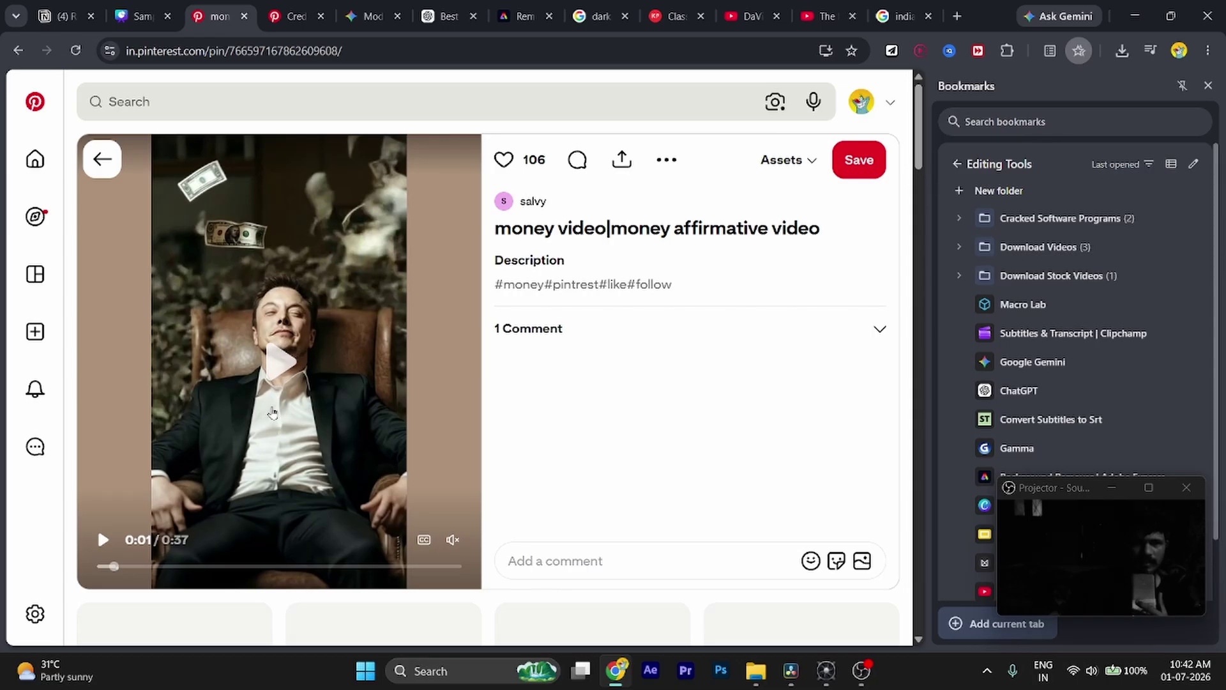
left_click(268, 411)
left_click(267, 412)
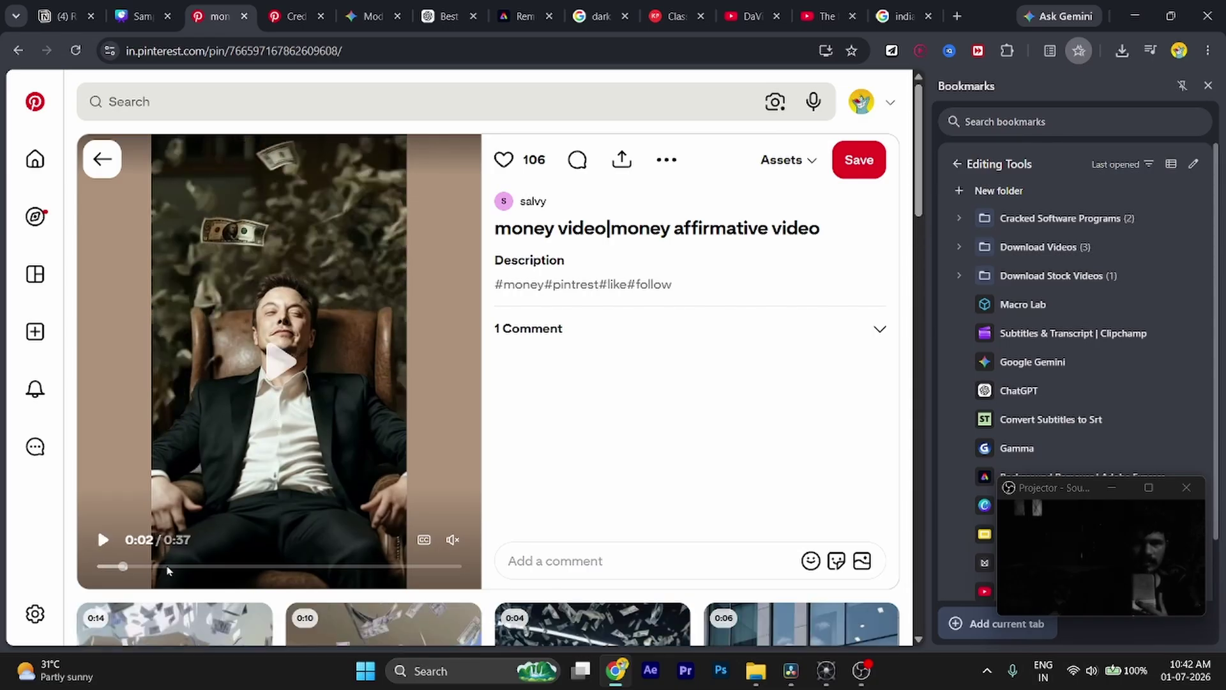
double_click(256, 405)
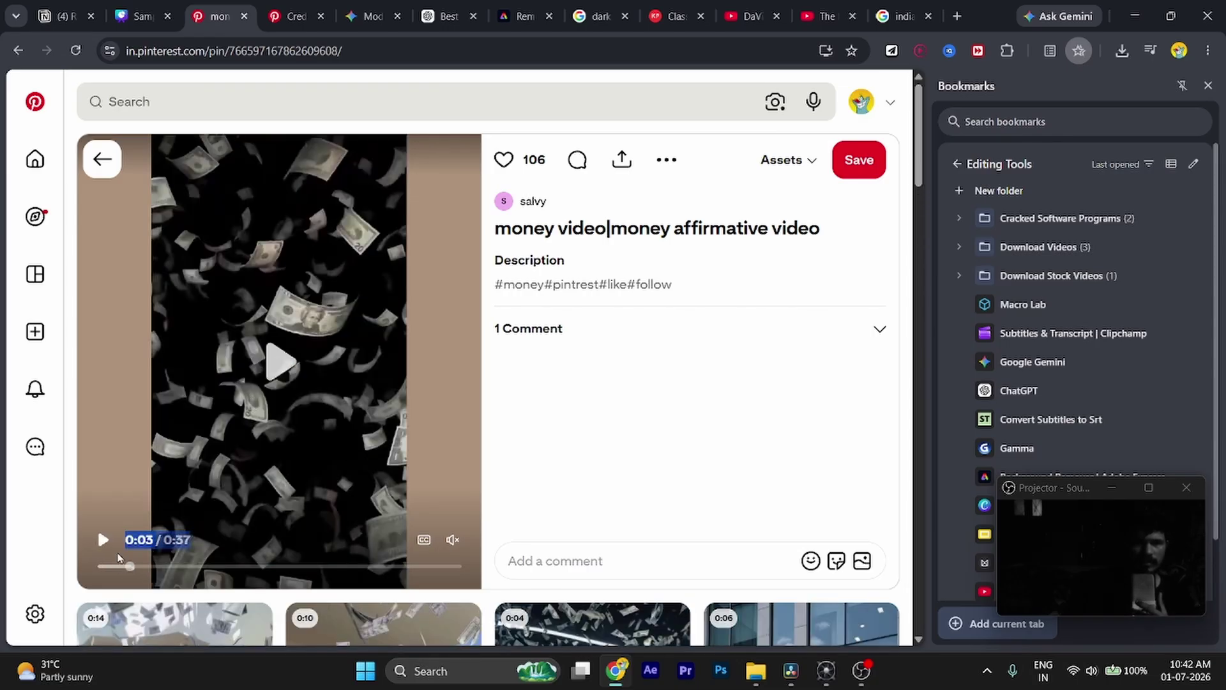
left_click(124, 566)
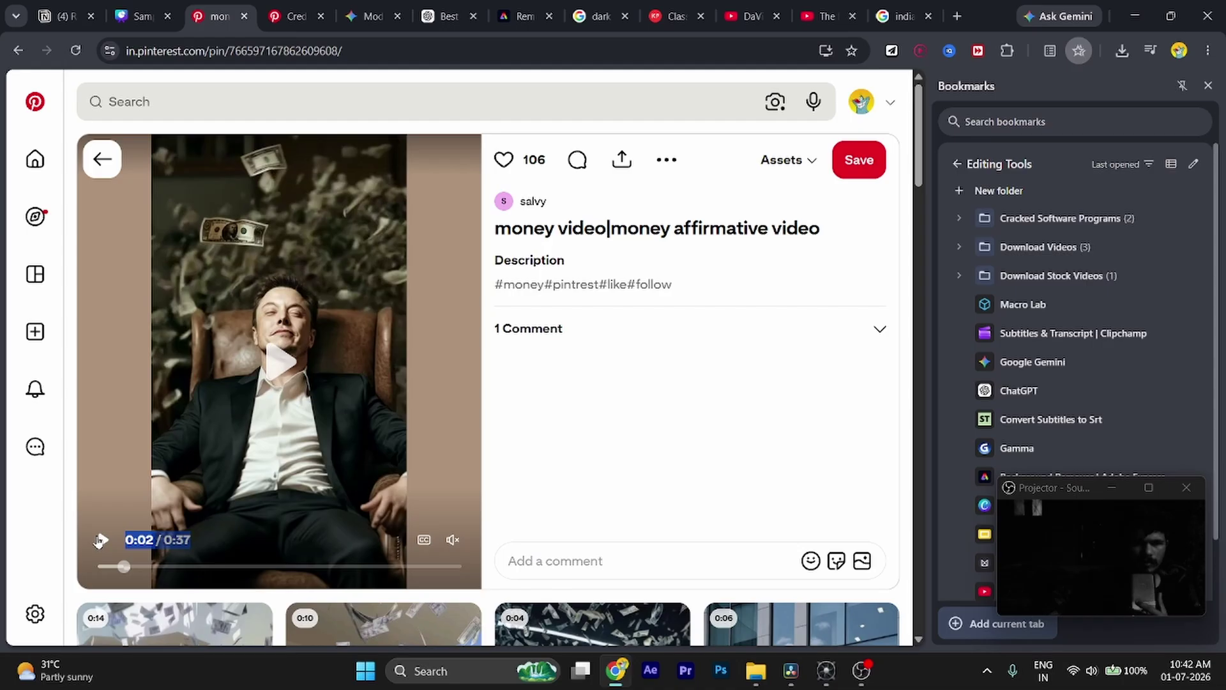
left_click(99, 539)
left_click(99, 540)
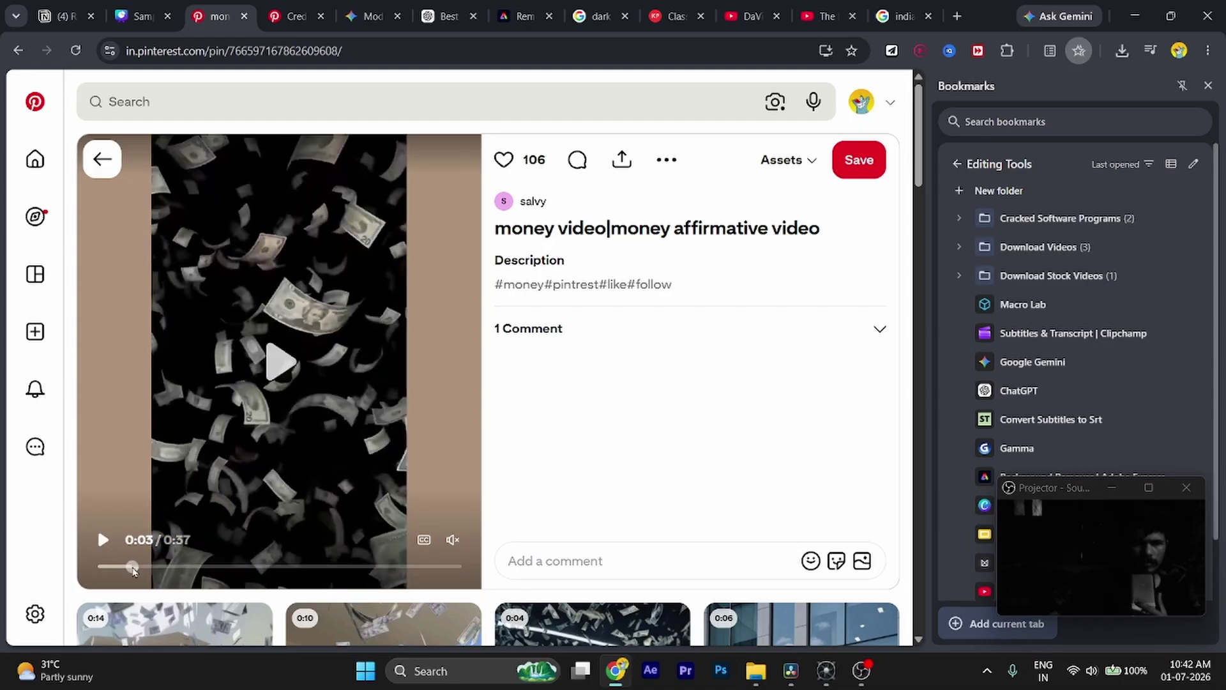
left_click_drag(133, 570, 98, 568)
right_click(240, 415)
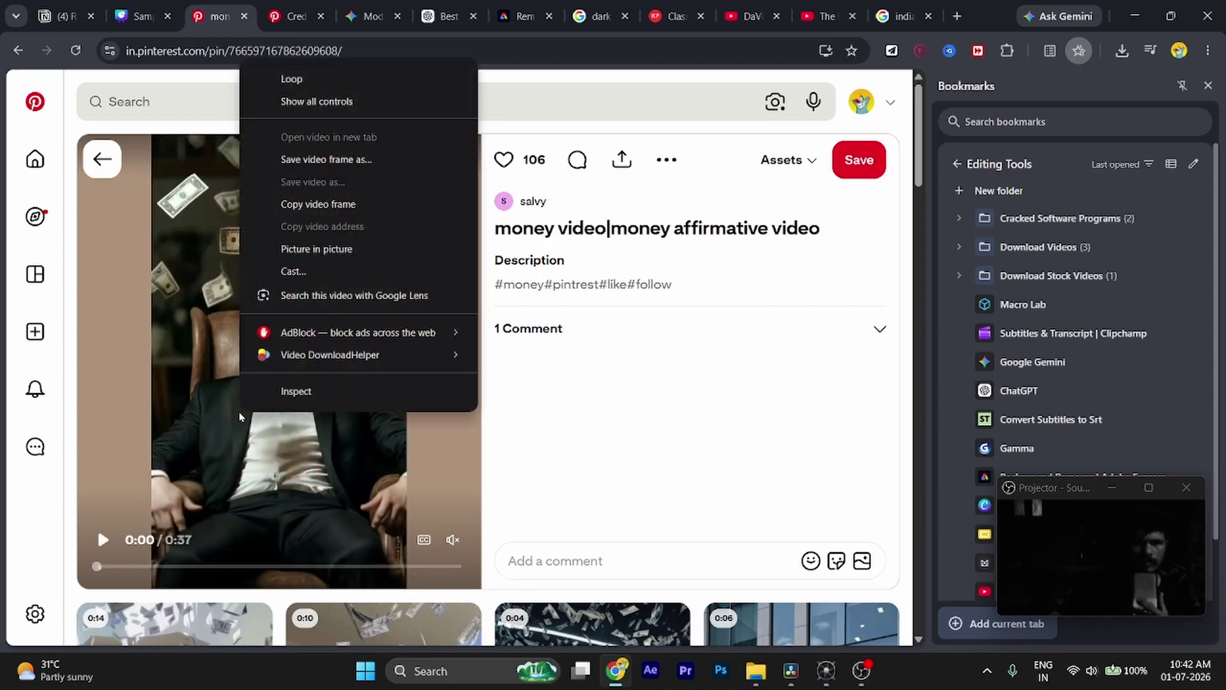
left_click(318, 204)
- Switch to Canva's test page, paste the reclining man's frame, and place it to the right of the white-suit man's image
key("ctrl+Page_Up")
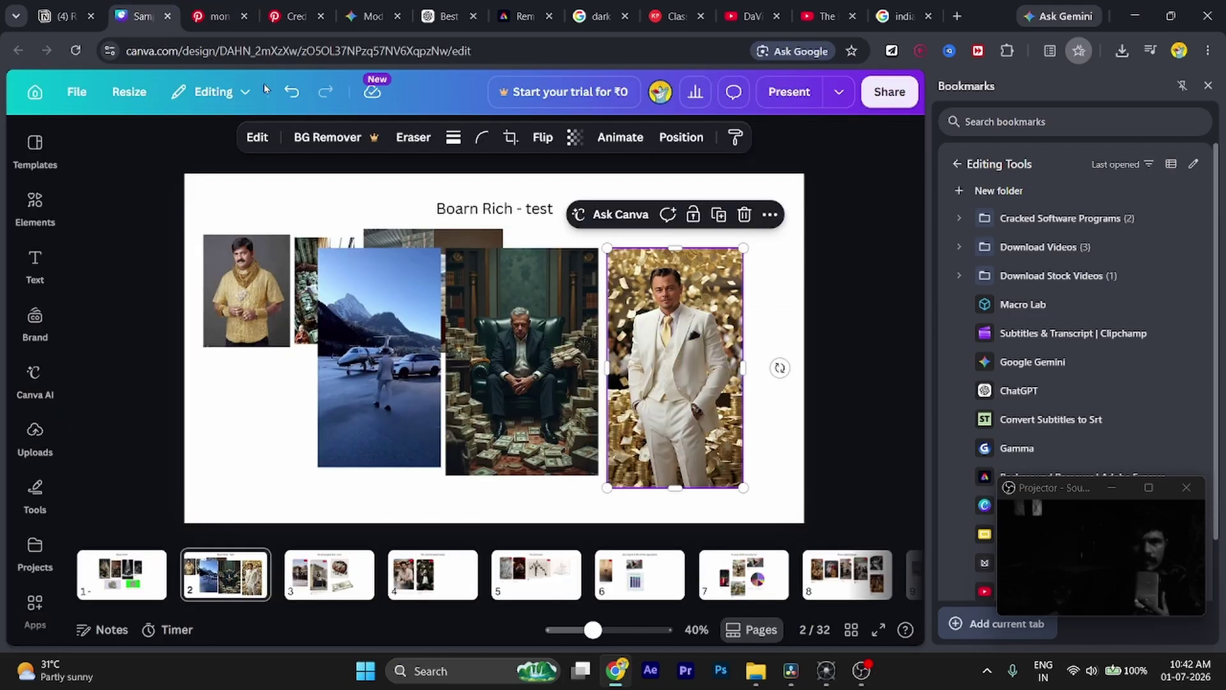
left_click(296, 442)
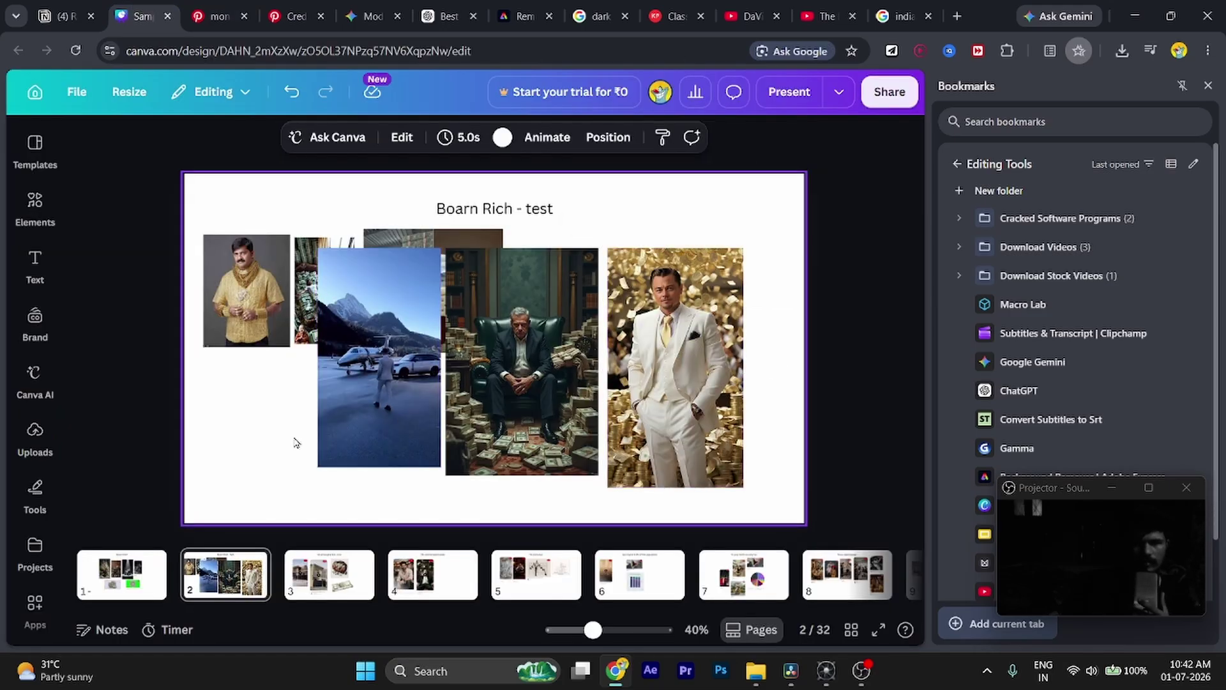
key("ctrl+v")
left_click_drag(492, 408, 827, 419)
- Scale down the jet, armchair, white-suit and reclining-man images together and place them as a row beneath the existing images
left_click_drag(233, 414, 948, 509)
left_click_drag(882, 474, 631, 381)
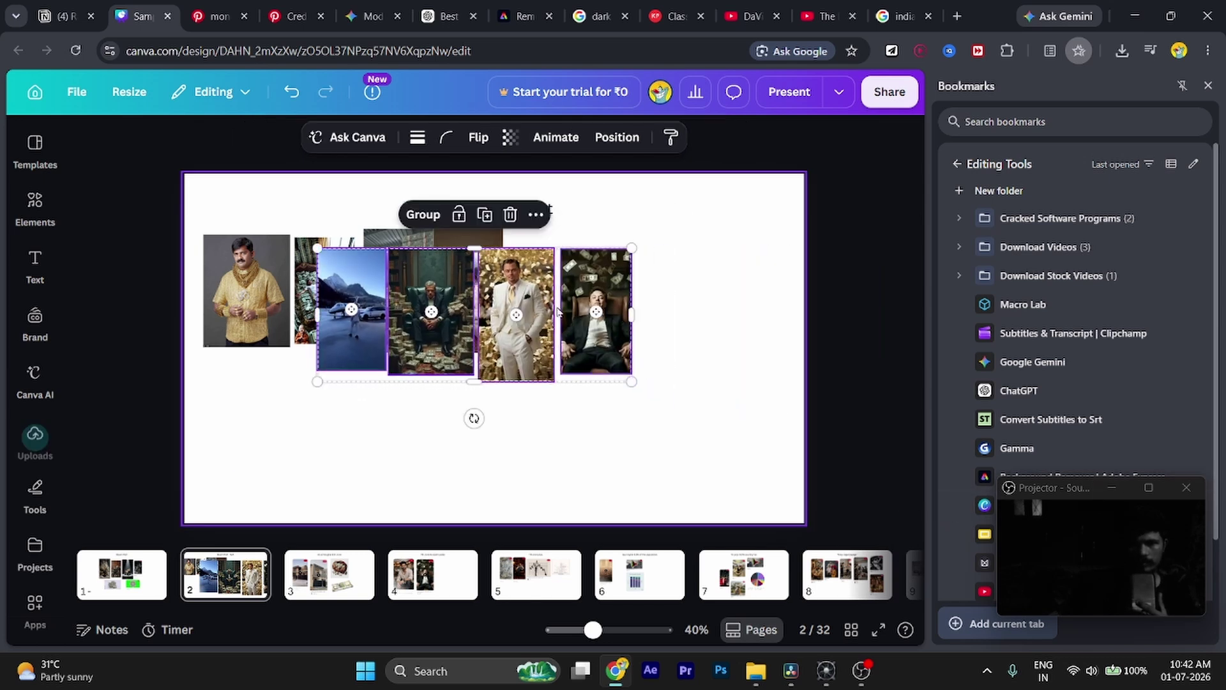
left_click_drag(557, 311, 450, 432)
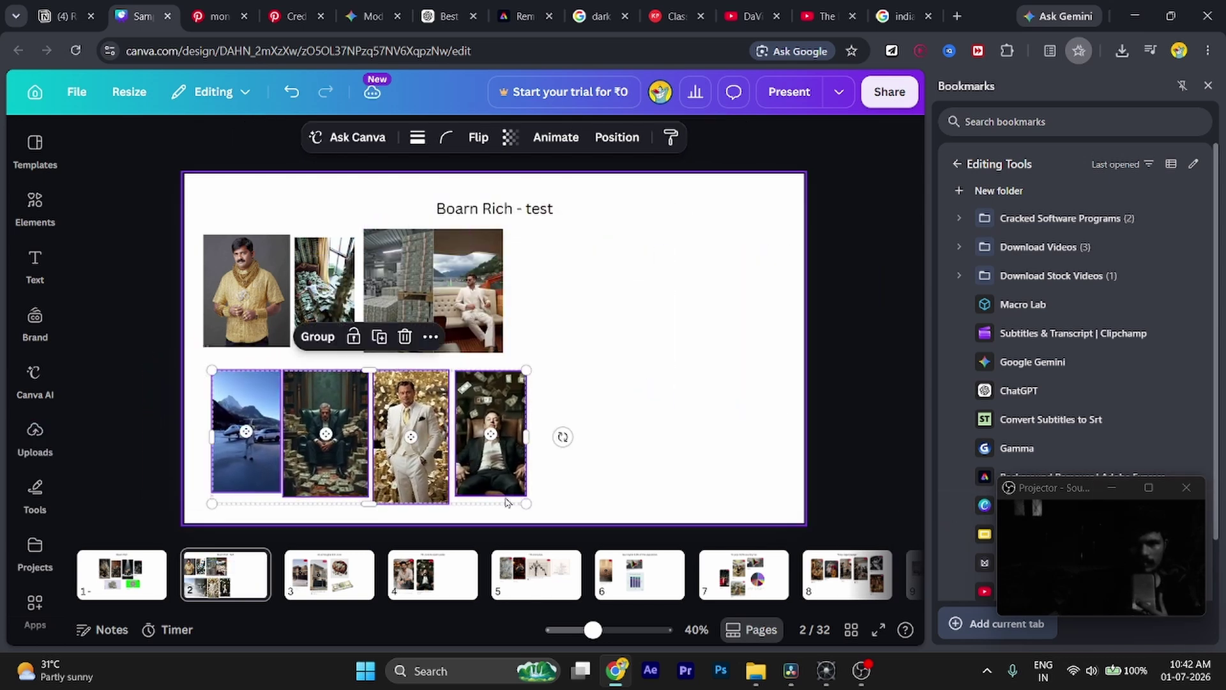
mouse_move(525, 504)
left_mouse_down()
mouse_move(468, 453)
mouse_move(522, 495)
left_mouse_up()
left_click_drag(492, 447, 473, 439)
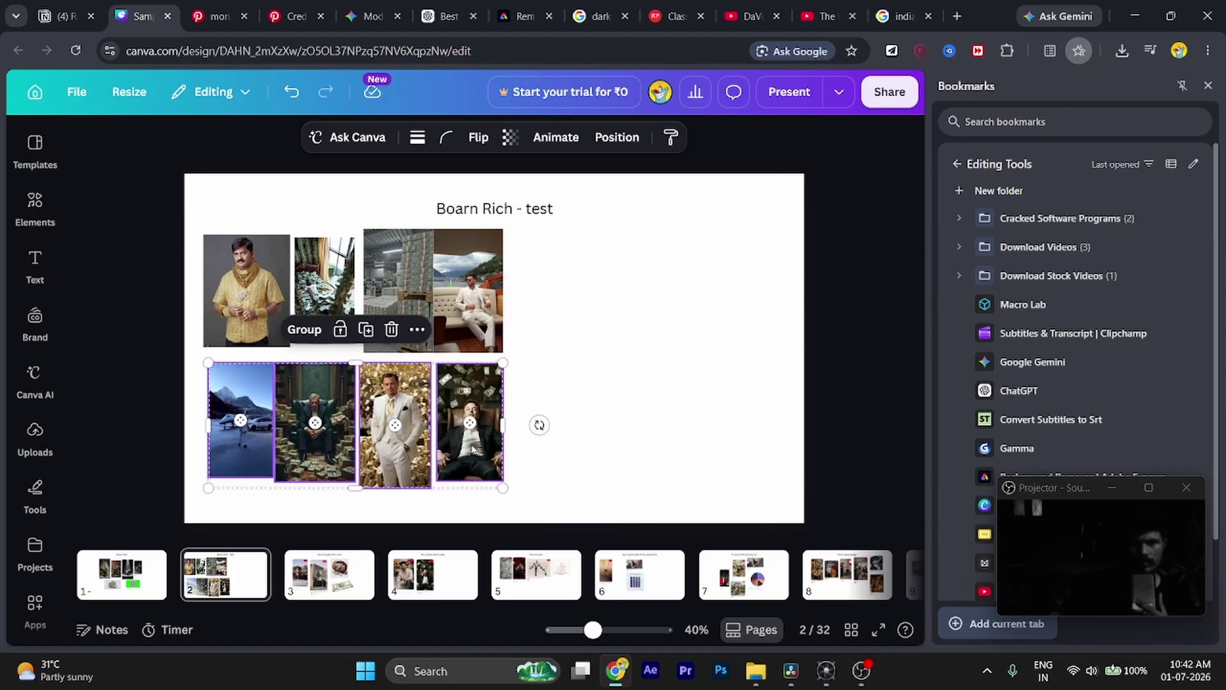
left_click(558, 447)
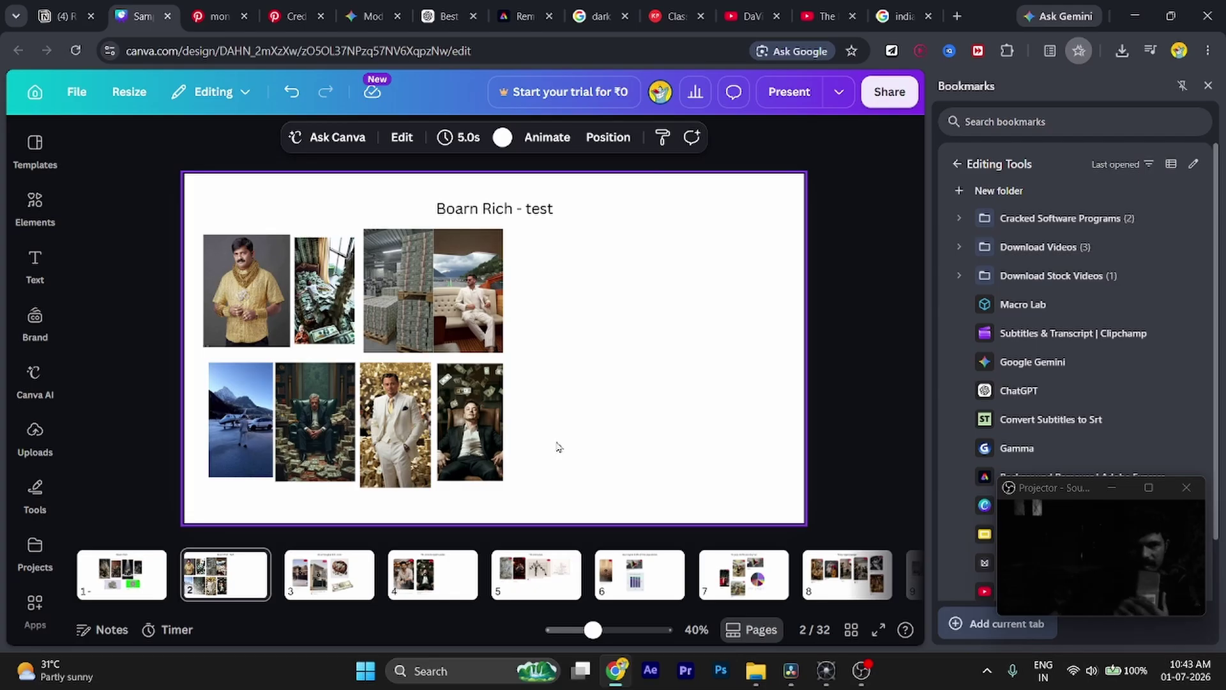
- Delete the yellow-shirt man, cash pile and stacked money images from the upper row, and center the sofa man's image above the lower row
left_click(228, 296)
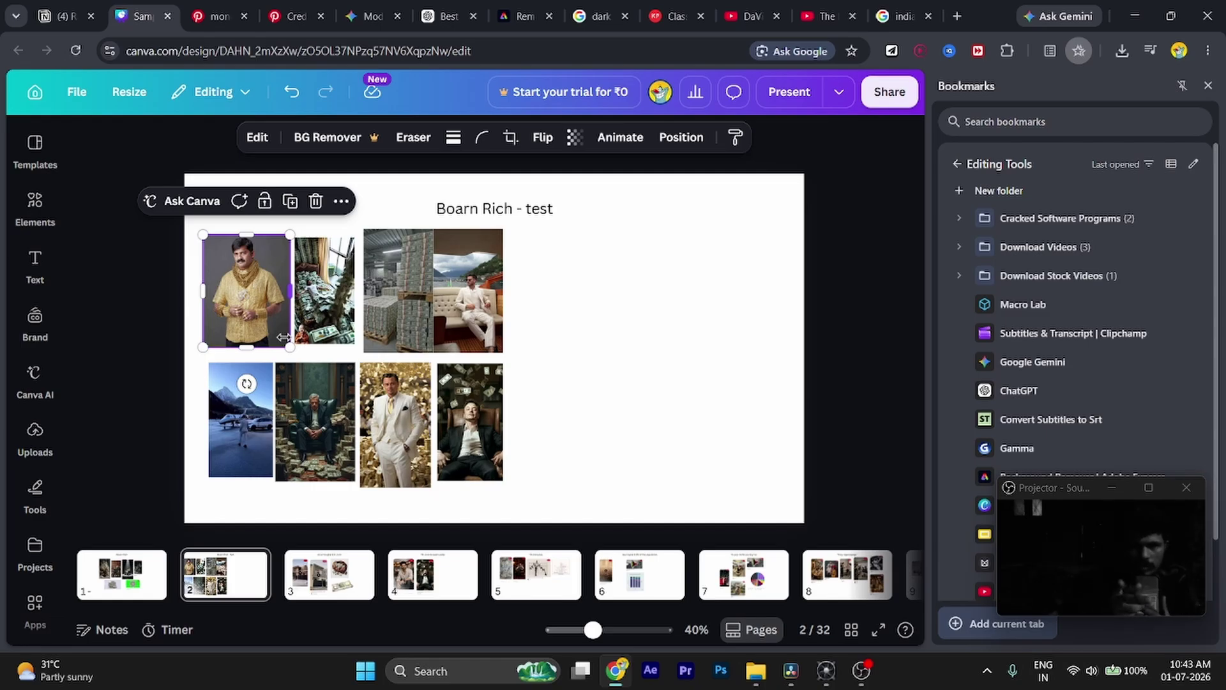
left_click(327, 225)
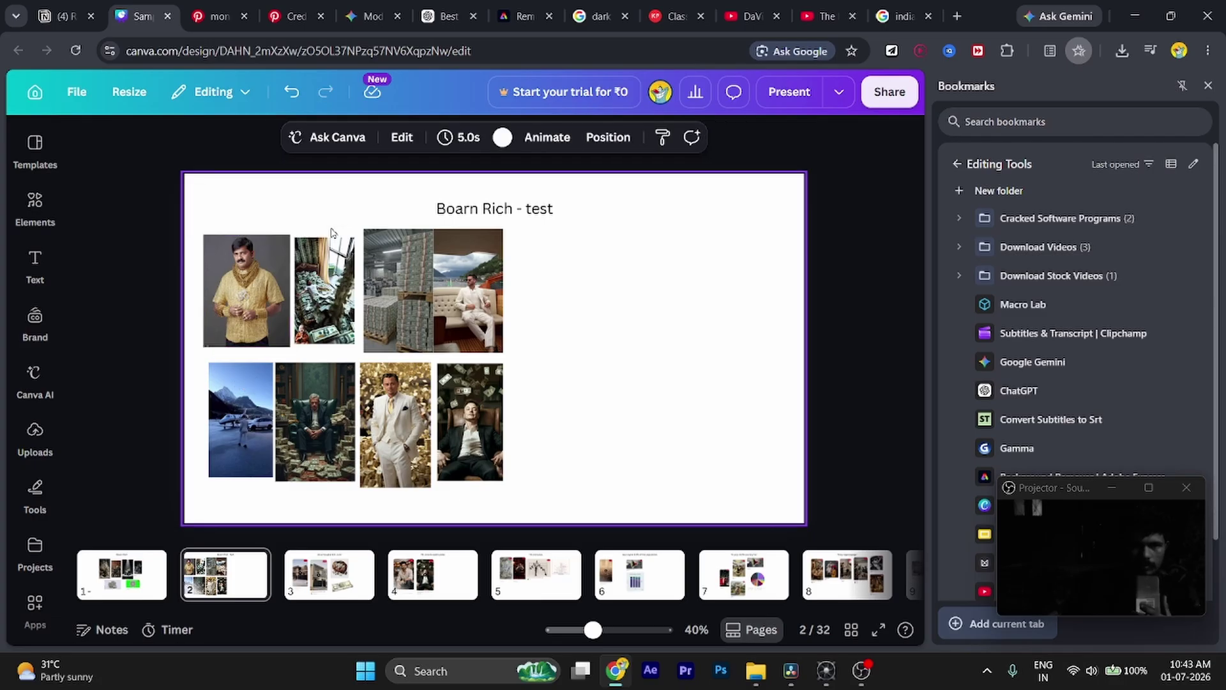
left_click_drag(399, 211, 195, 282)
key("Delete")
left_click(473, 295)
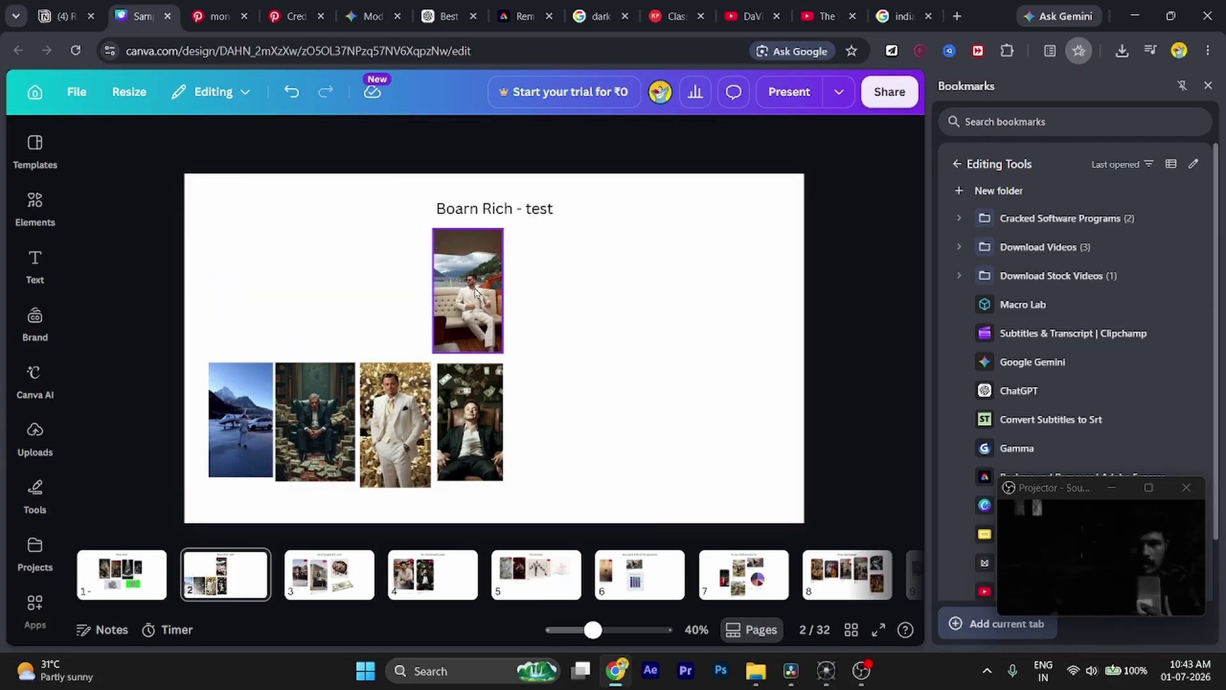
left_click_drag(473, 295, 362, 290)
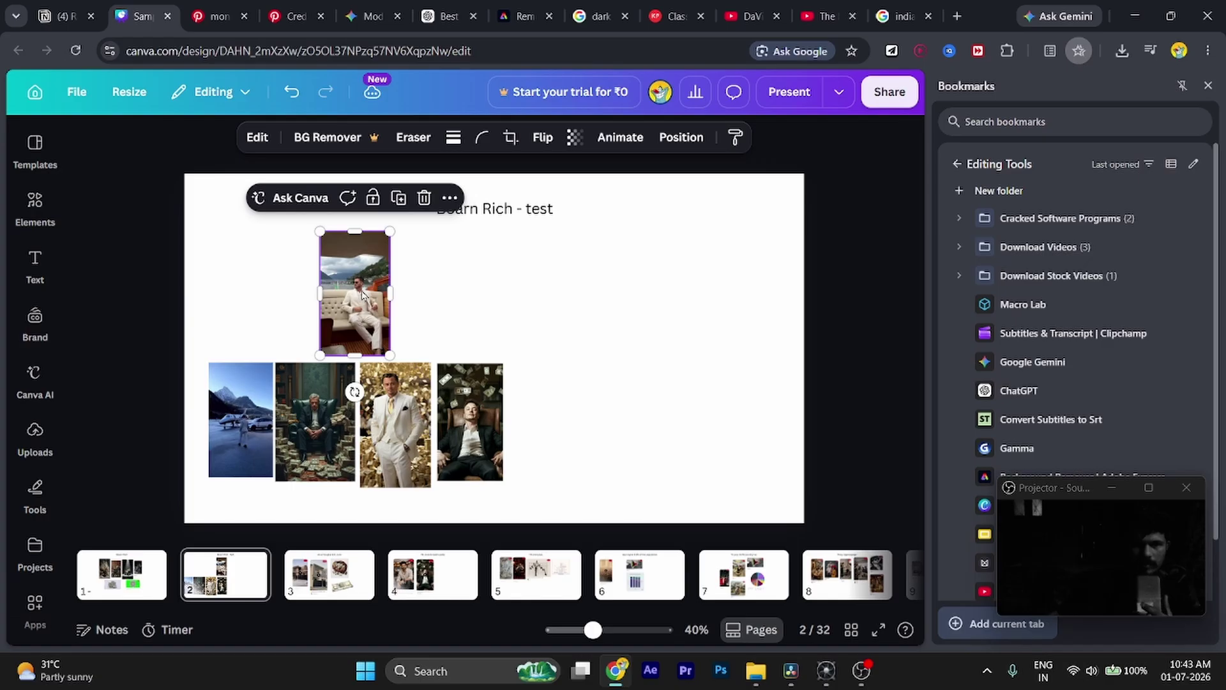
- Select all five remaining images on the test page and shift them slightly upward together
left_click(409, 301)
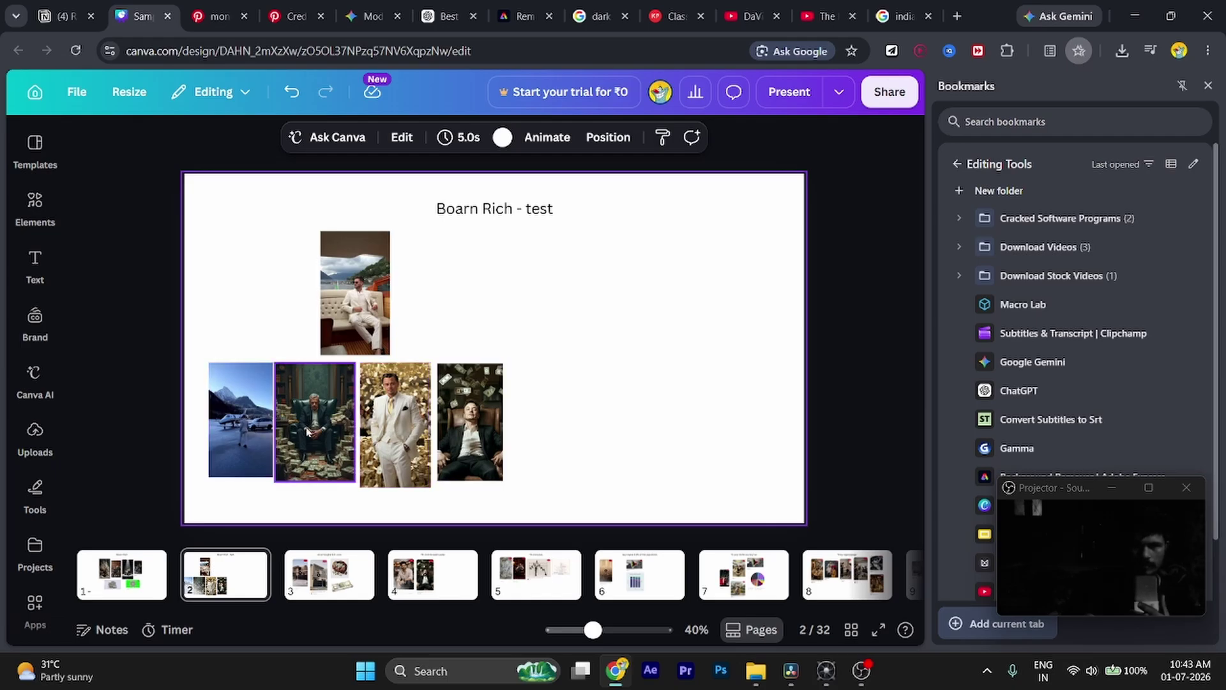
left_click_drag(492, 305, 277, 354)
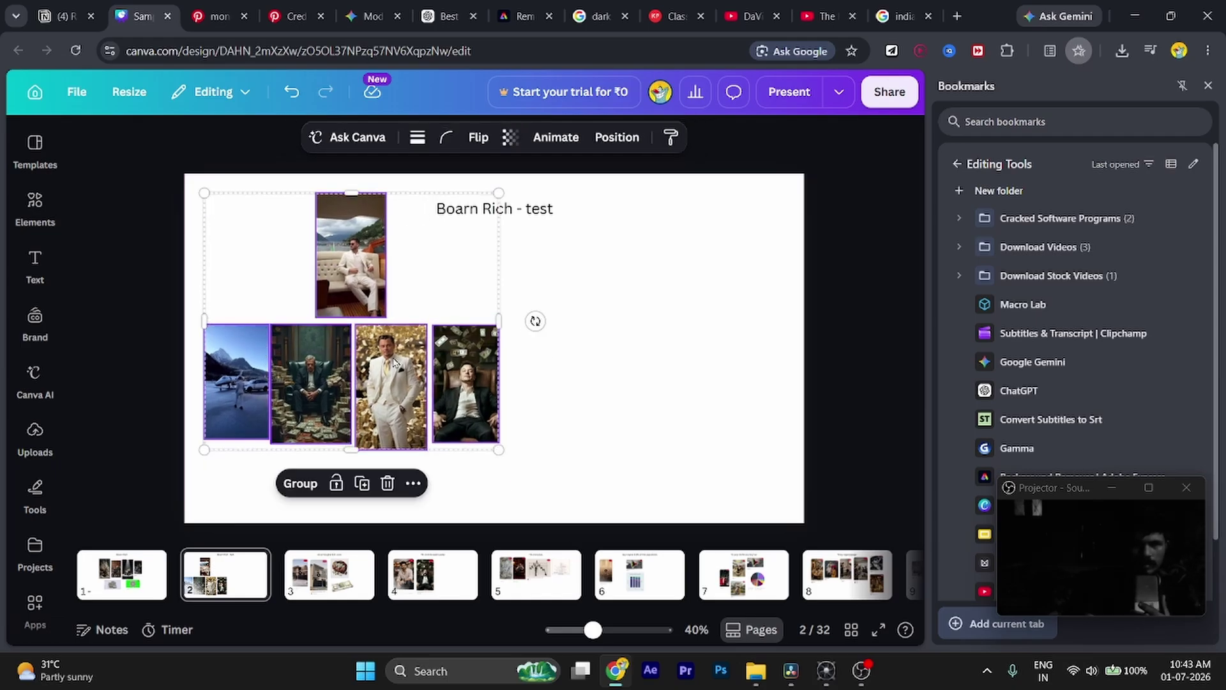
left_click(626, 366)
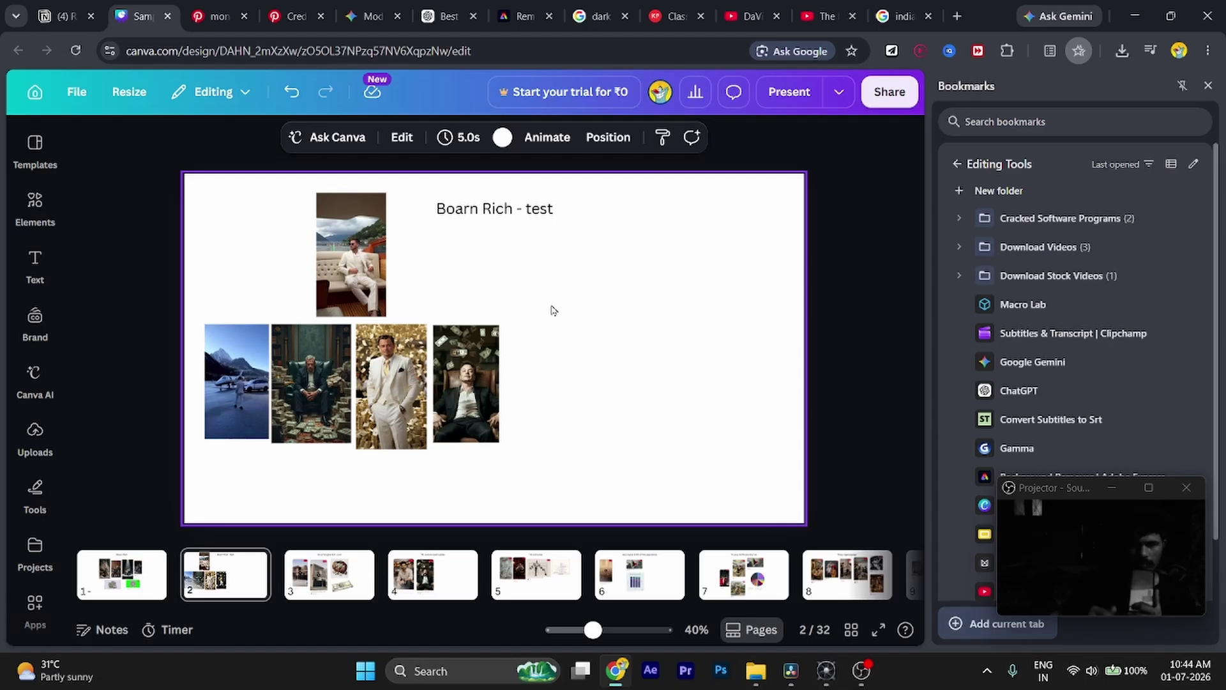
- Switch to DaVinci Resolve, play the opening of the Short 01 - D2 timeline from its start, and save the project
left_click(785, 676)
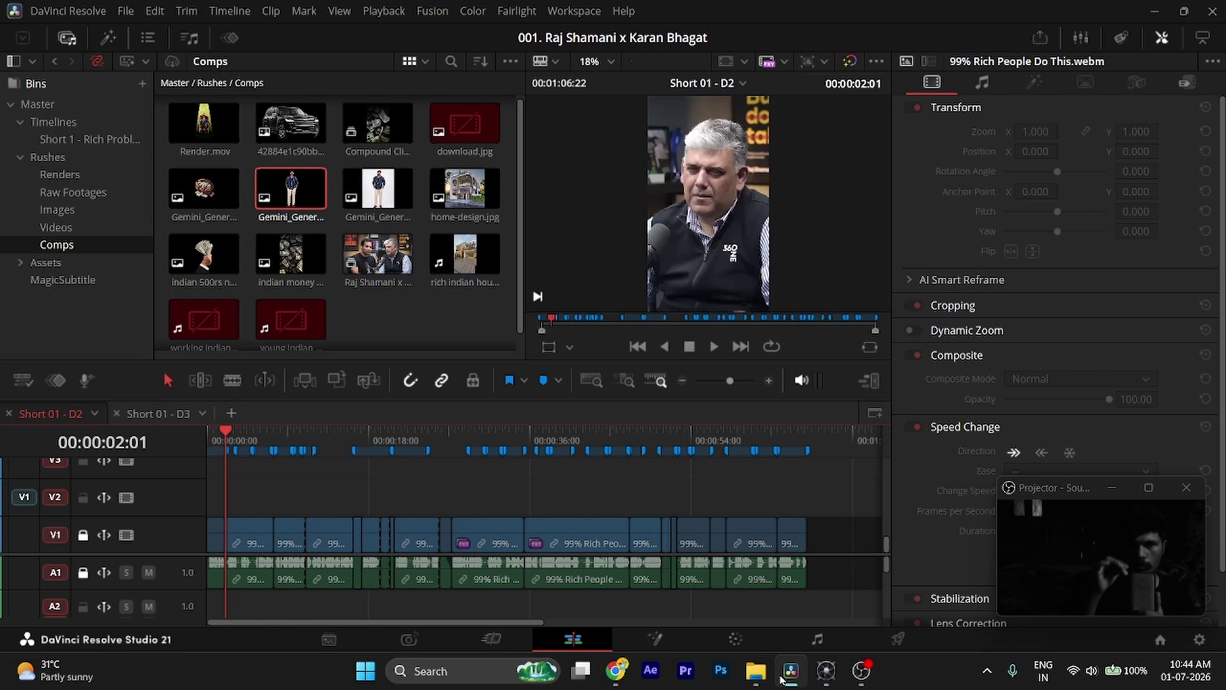
key("Home")
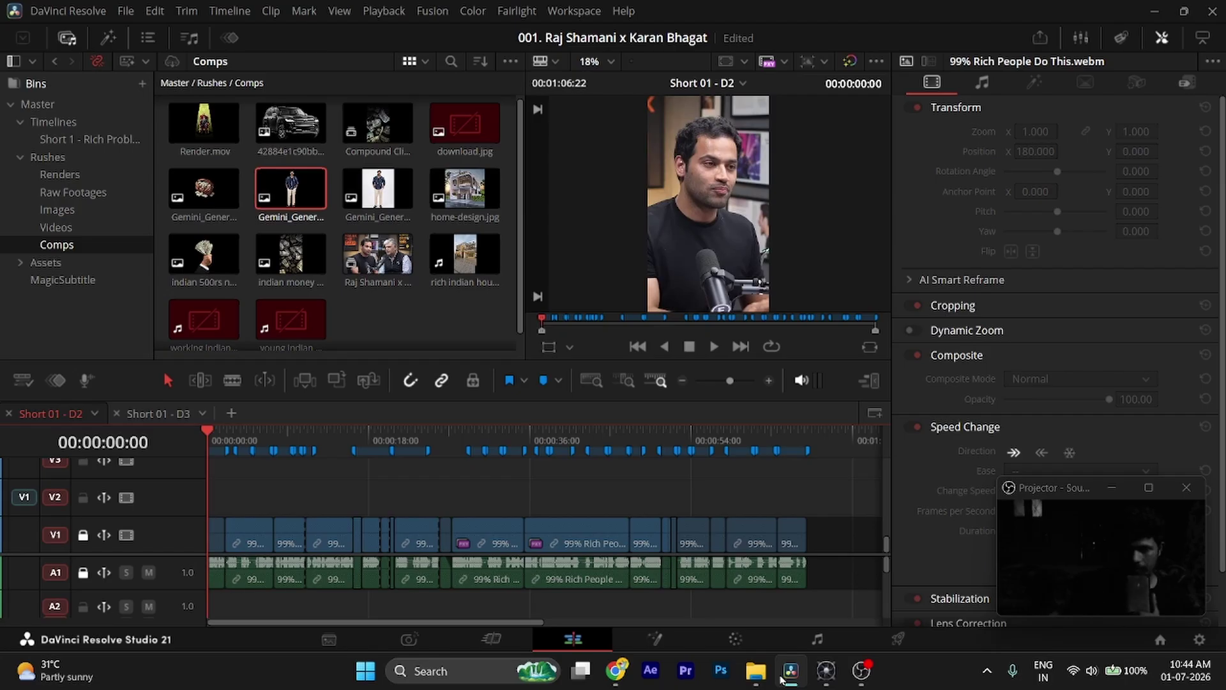
key("space")
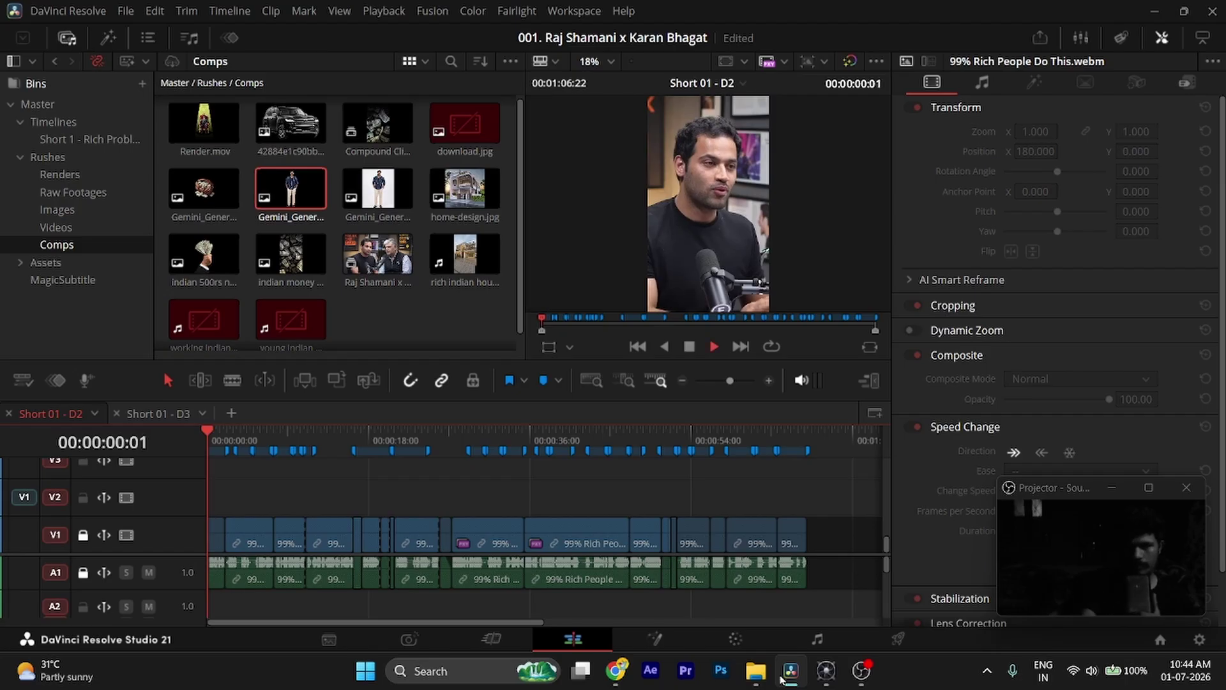
key("ctrl+s")
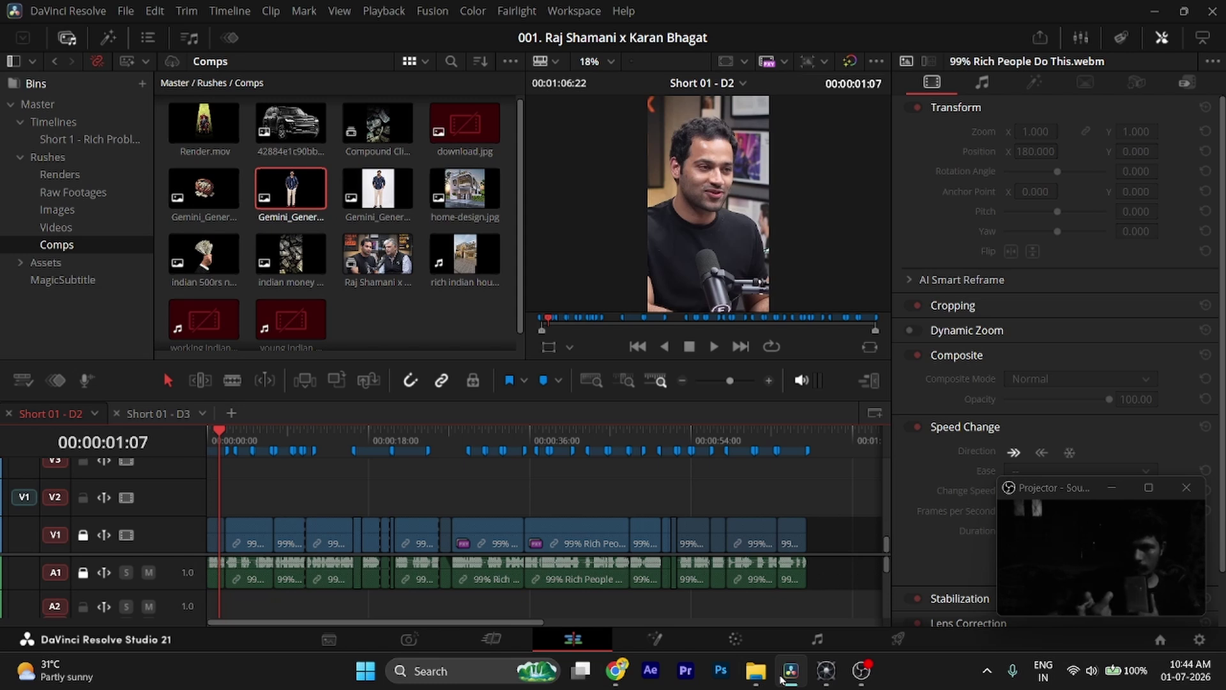
- Return to Canva's test page in Chrome and review the five collected reference images as a selected set
left_click(630, 685)
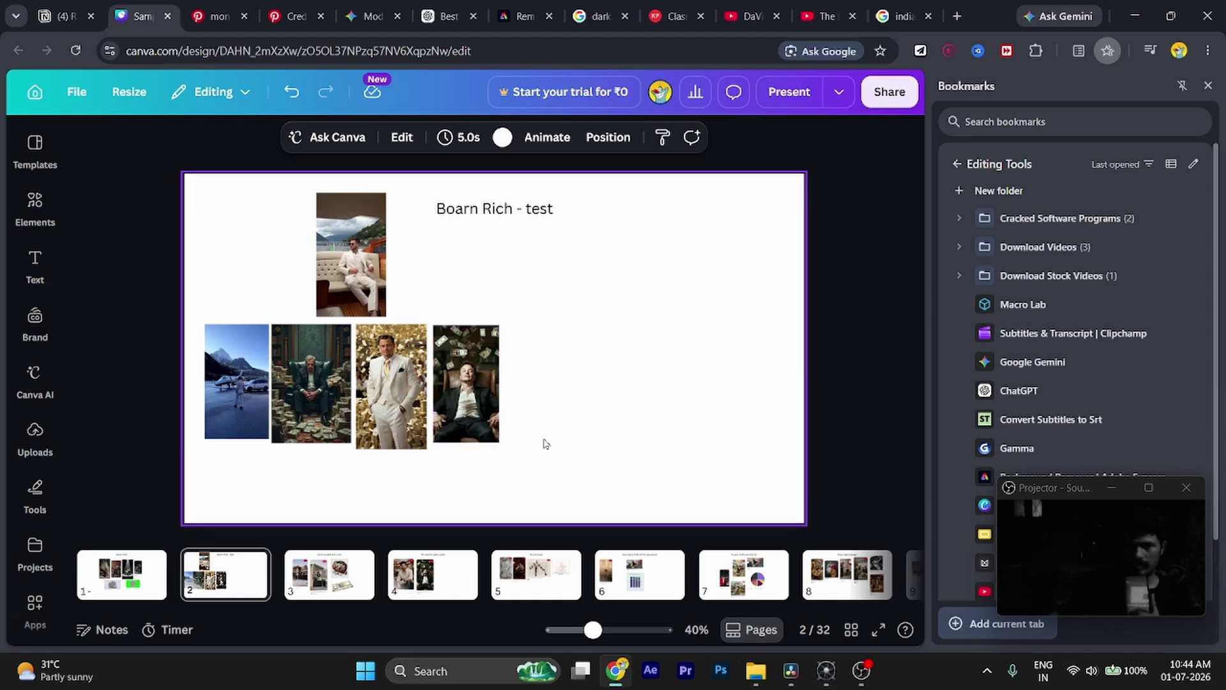
left_click_drag(562, 423, 243, 281)
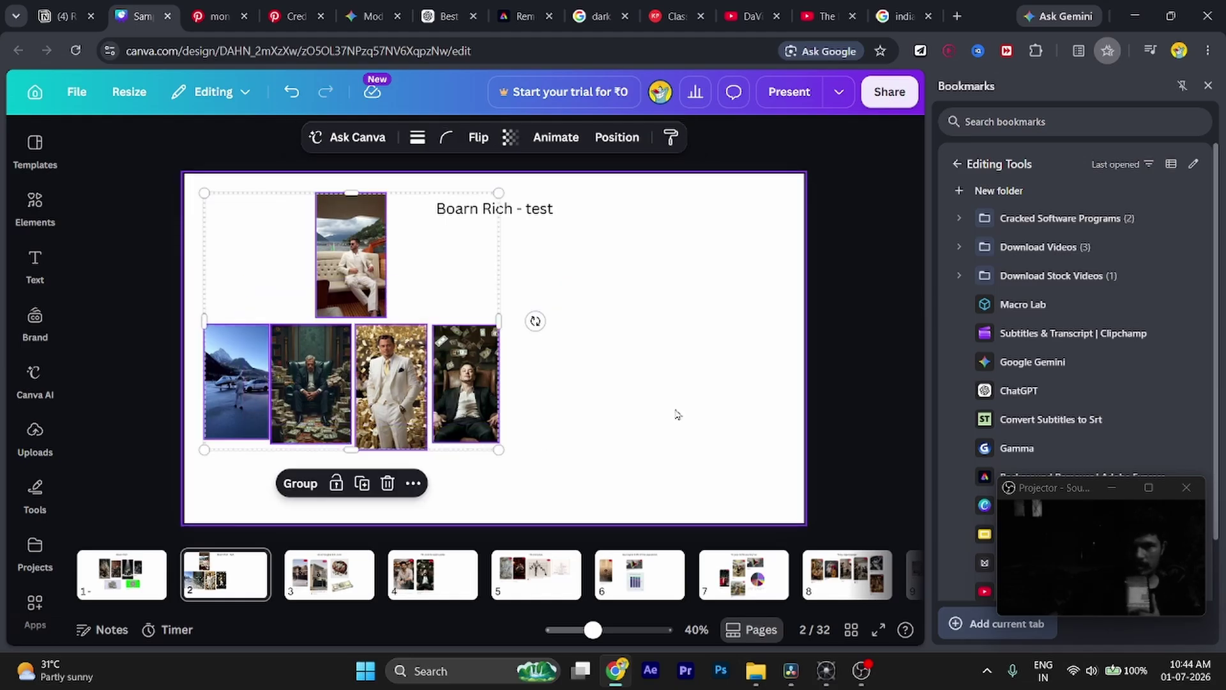
left_click(676, 413)
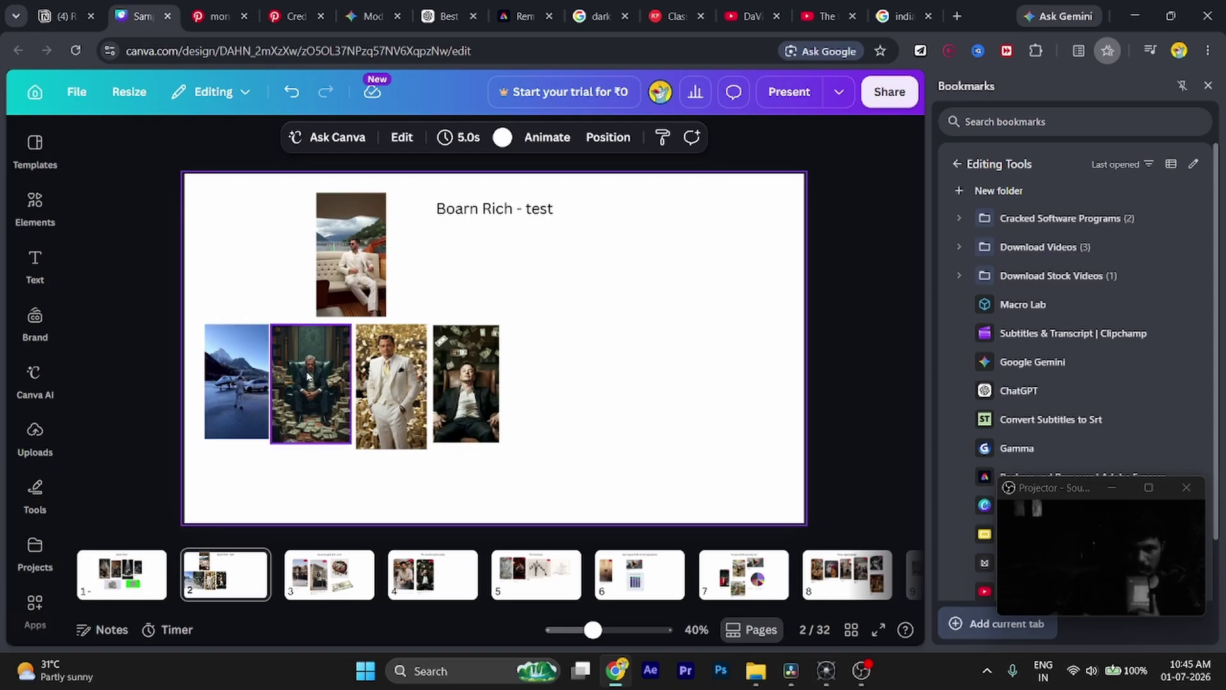
- Switch to Pinterest, leave the money video pin, and search for "roayl chair"
left_click(214, 16)
key("alt+Left")
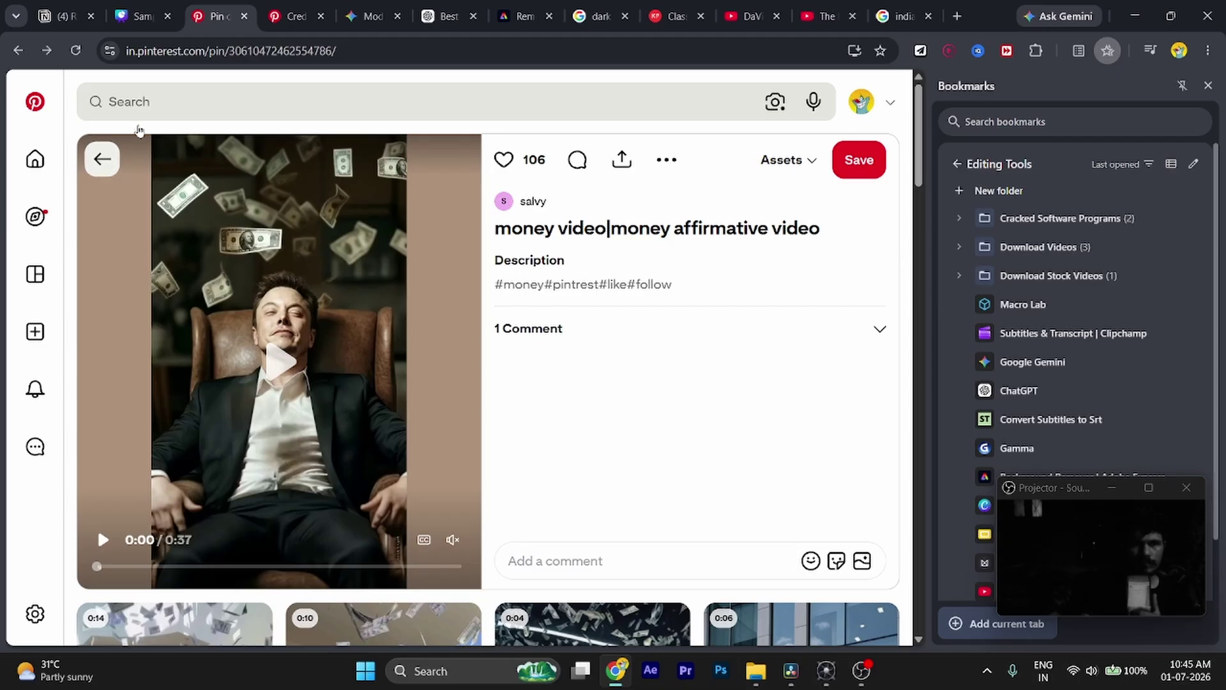
left_click(135, 101)
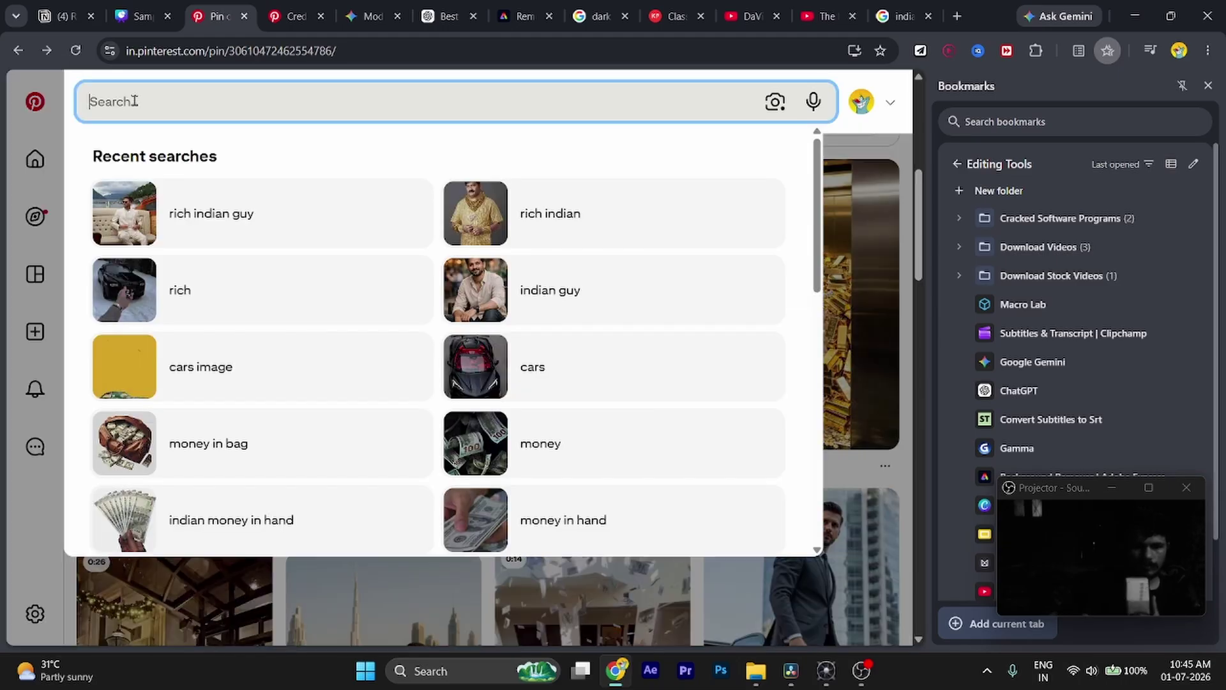
type("r")
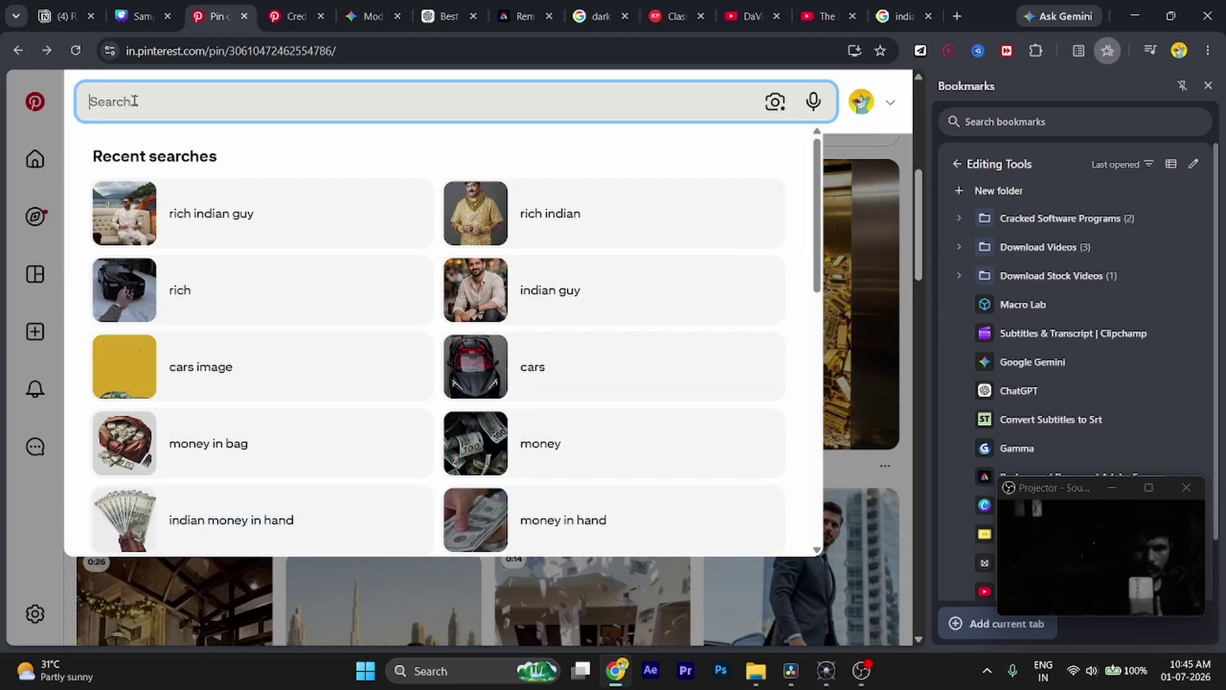
type("roayl chaor")
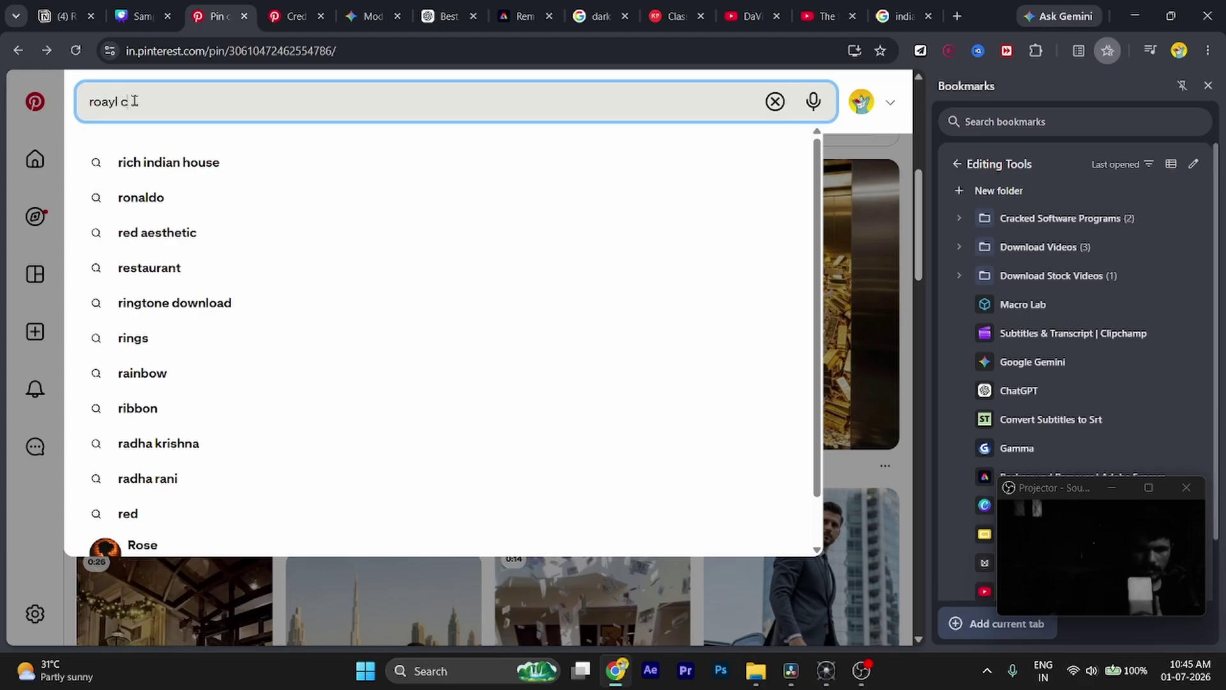
key("BackSpace")
key("BackSpace")
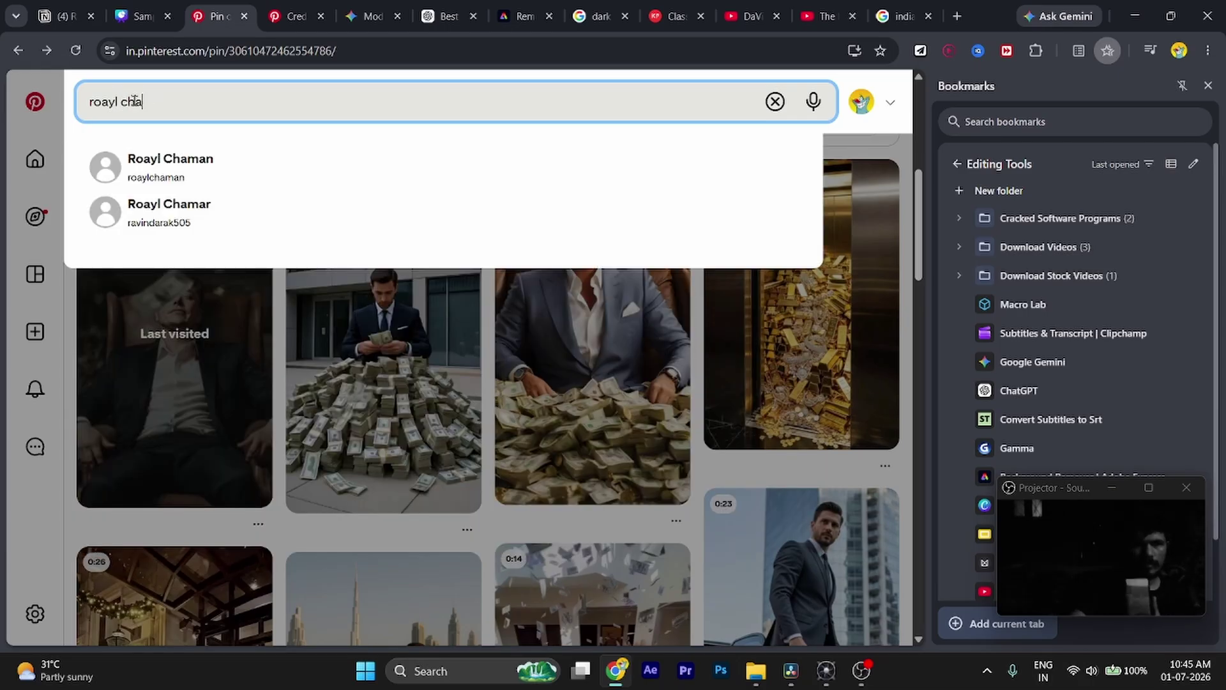
type("ir")
key("Return")
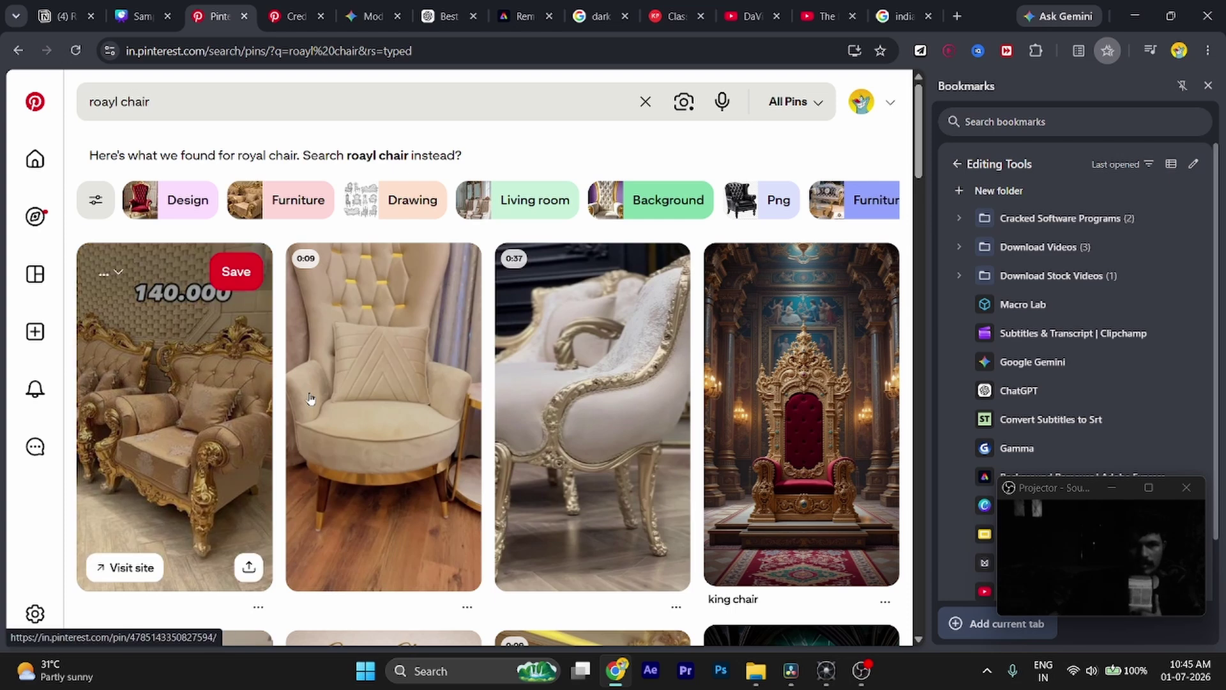
- Browse the chair results and open the "A Touch of Luxury" pin of the blue velvet armchair against a green wall
scroll(310, 398, "down", 4)
scroll(310, 398, "up", 3)
scroll(310, 398, "down", 5)
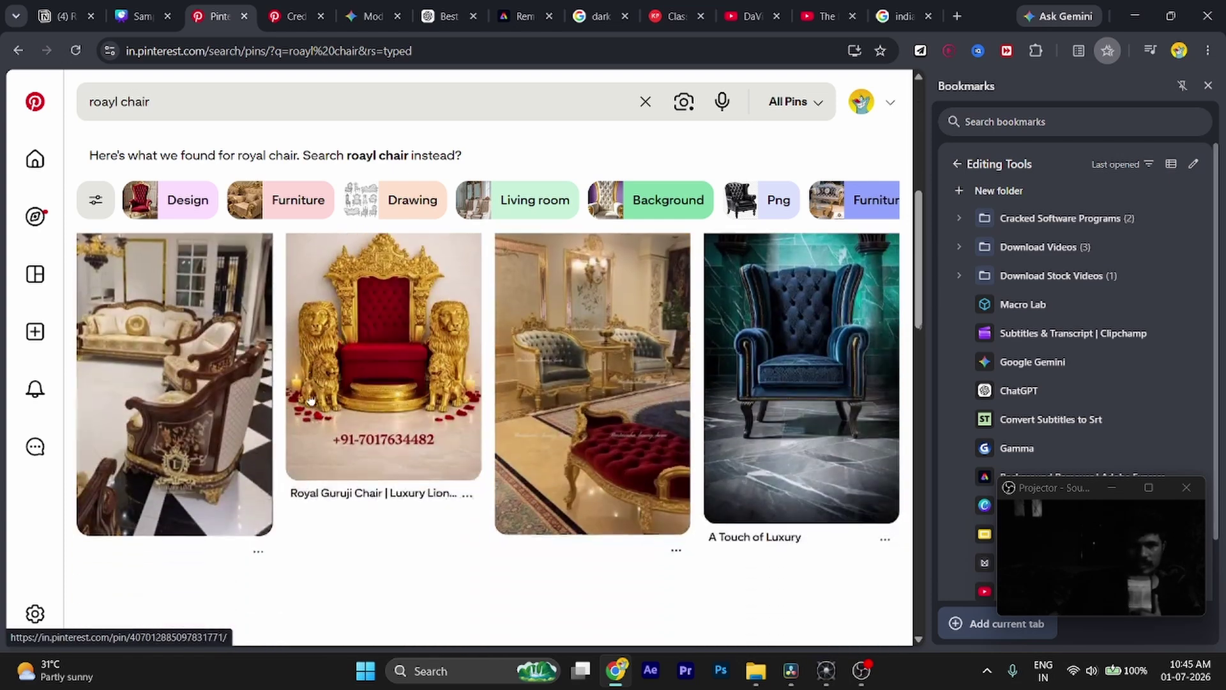
scroll(310, 398, "down", 5)
scroll(309, 397, "up", 6)
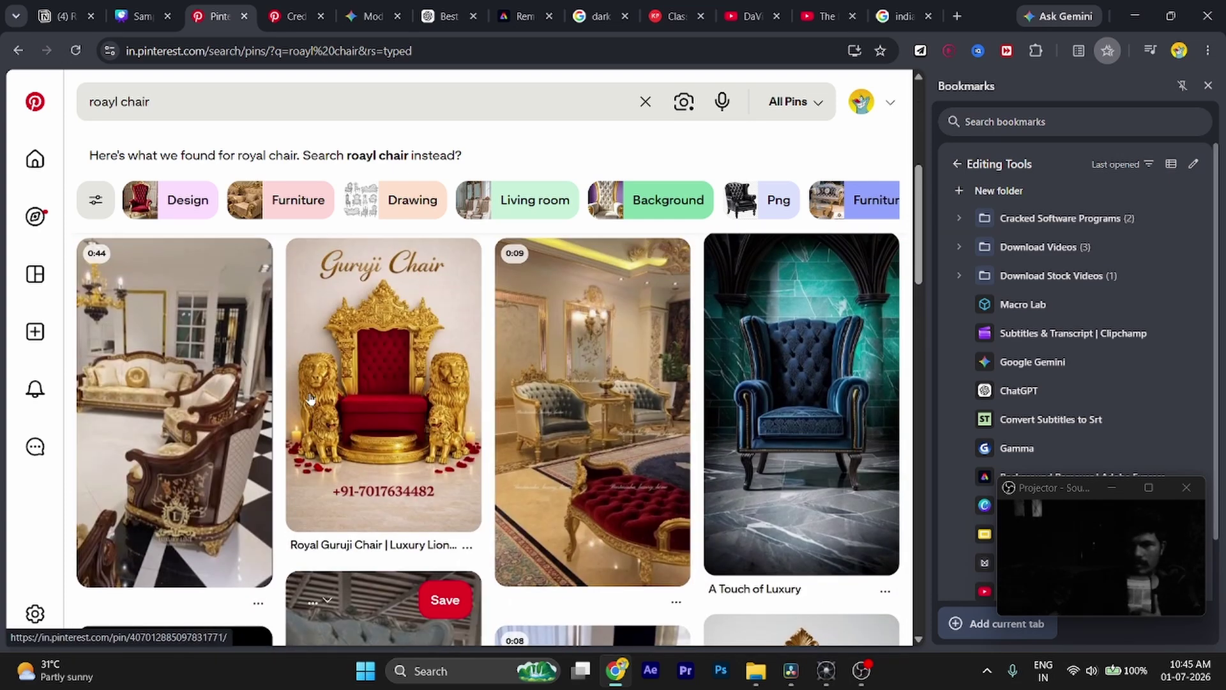
right_click(830, 401)
left_click(806, 388)
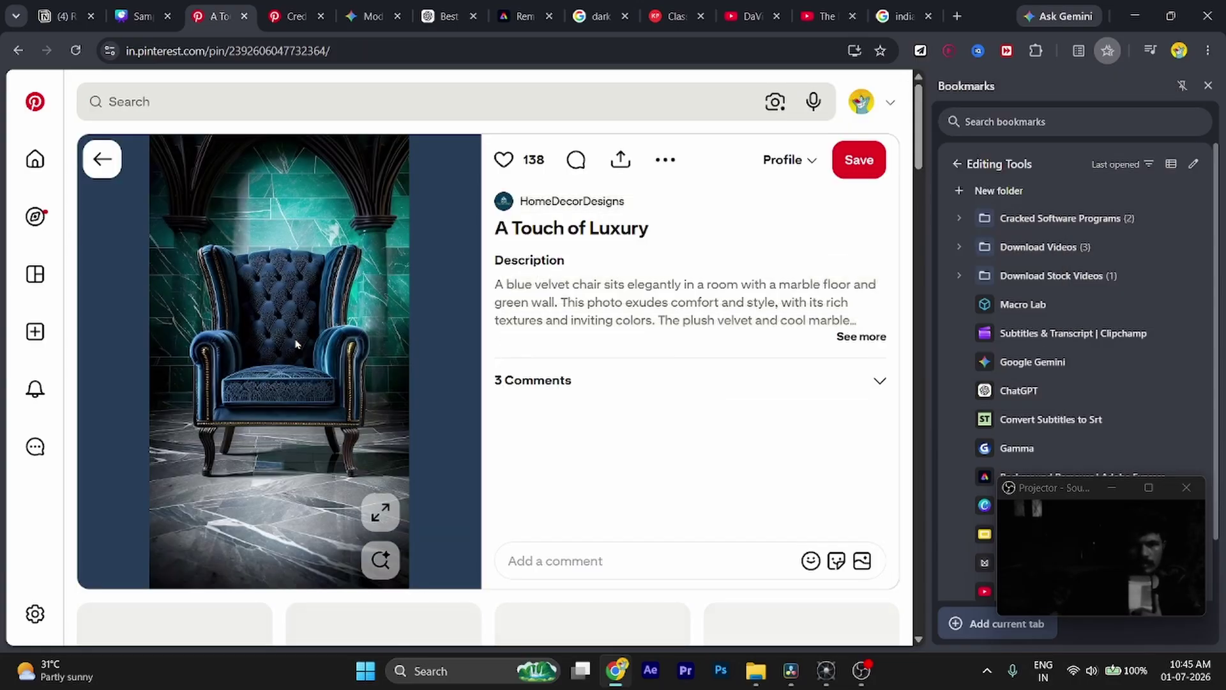
- Copy the blue armchair image to Canva's test page, shrink it, place it at the end of the image row, and review the set
right_click(236, 300)
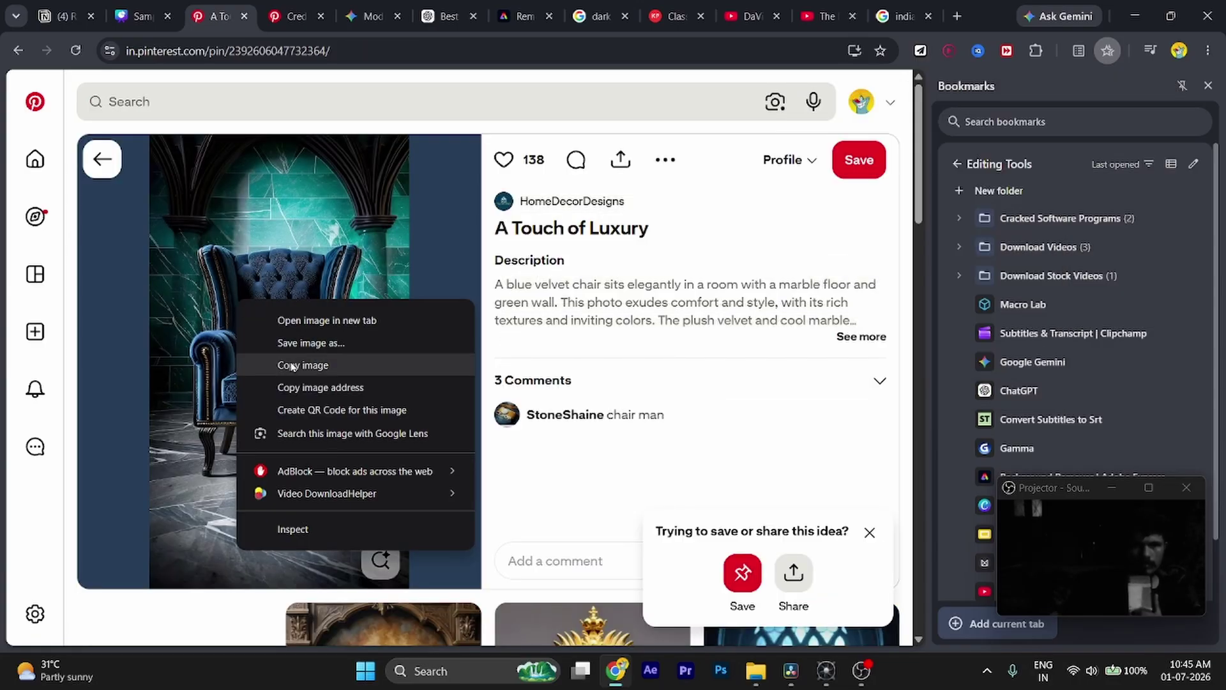
left_click(291, 365)
left_click(136, 16)
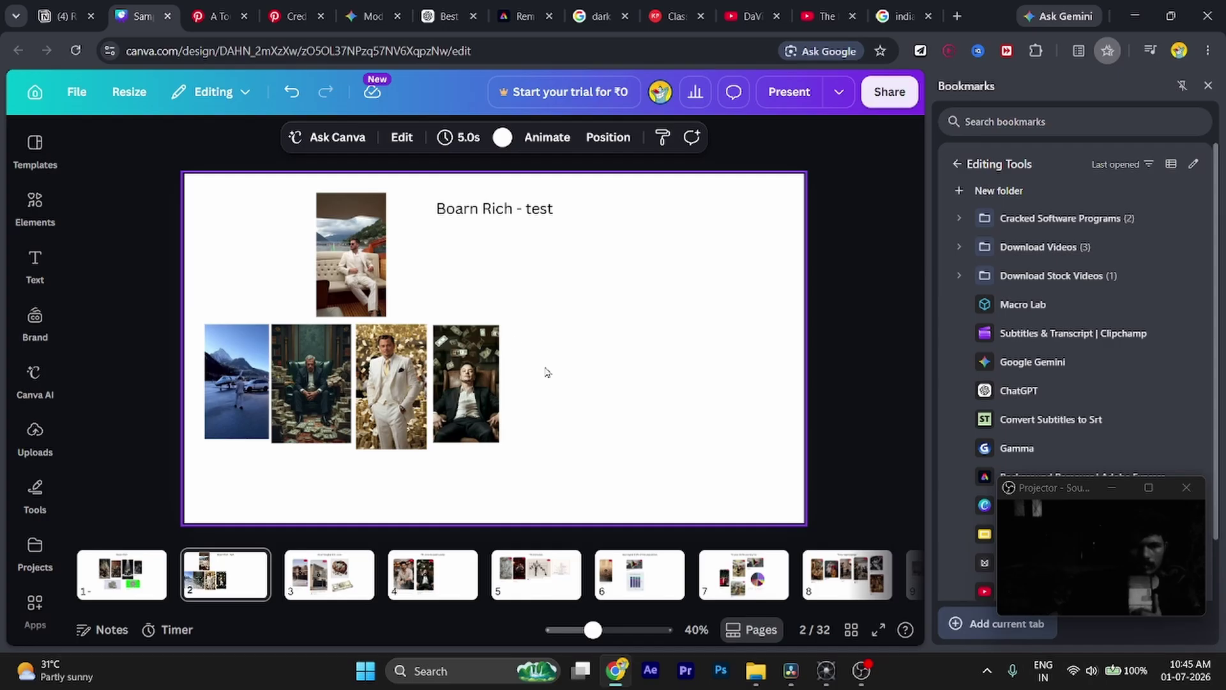
key("ctrl+v")
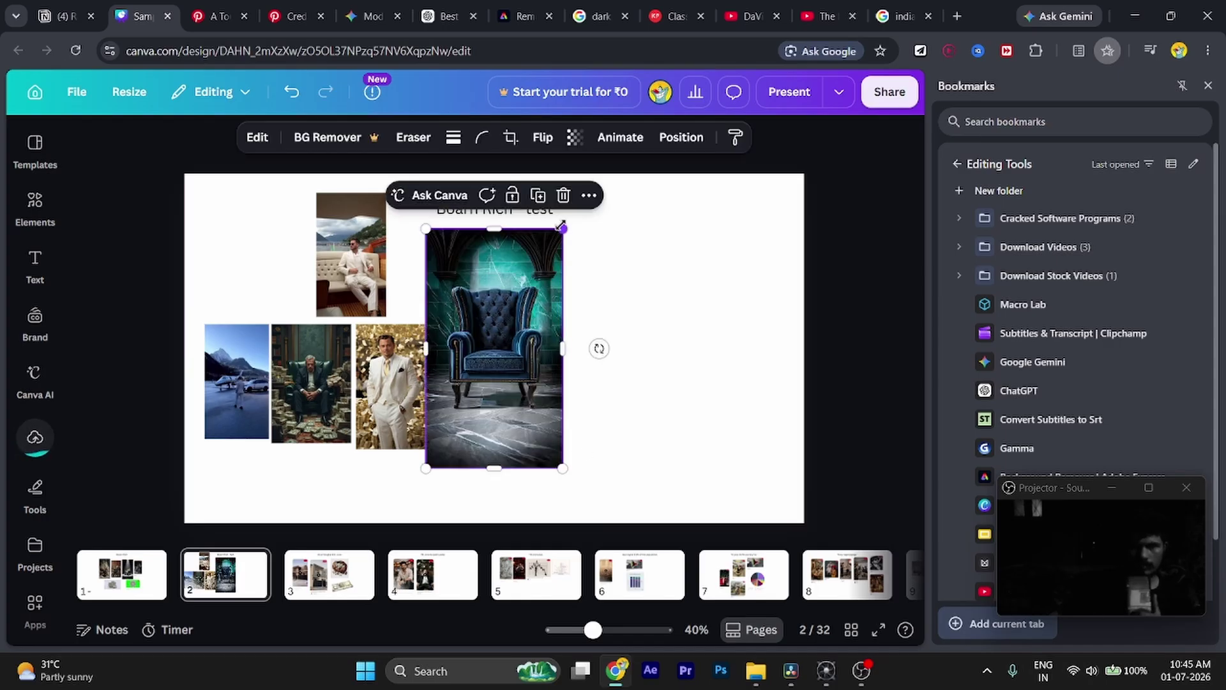
left_click_drag(561, 228, 553, 245)
left_click_drag(519, 306, 569, 356)
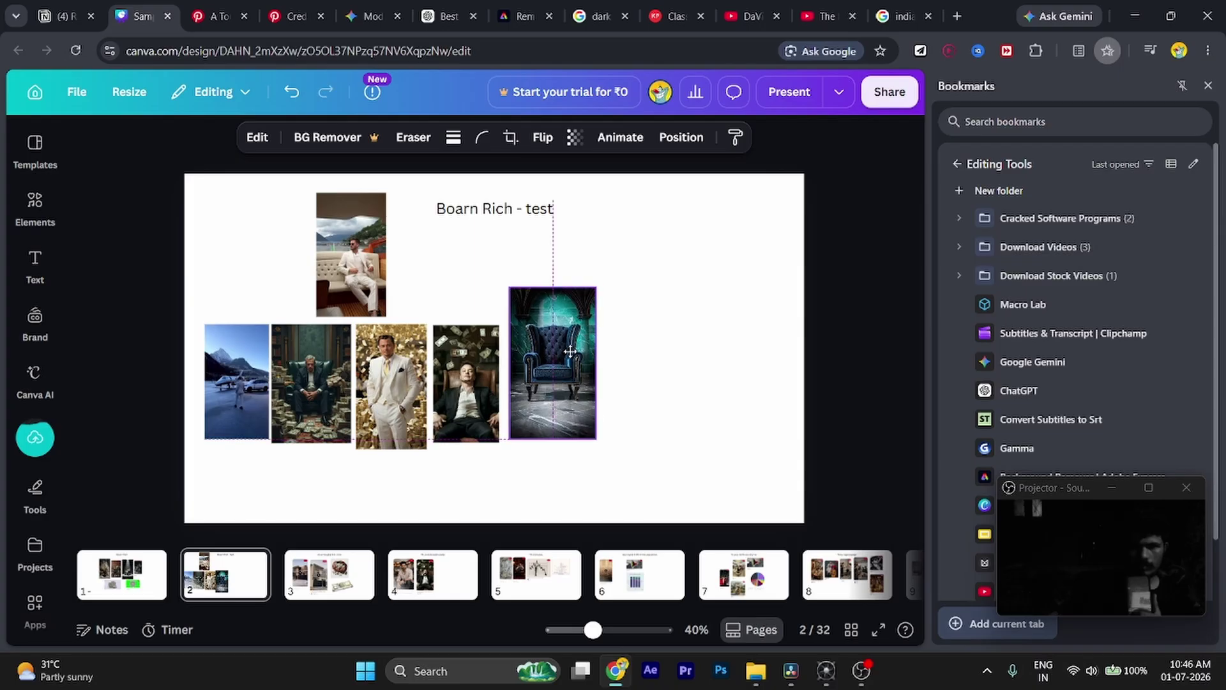
left_click(704, 373)
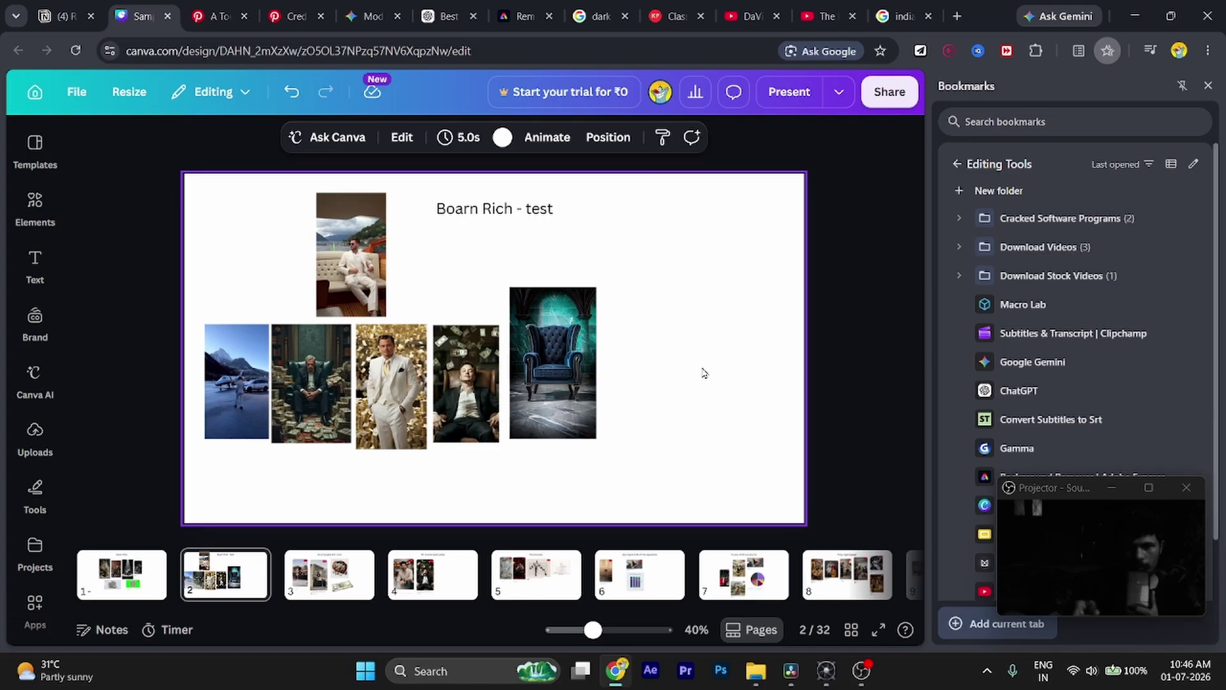
left_click_drag(679, 279, 184, 372)
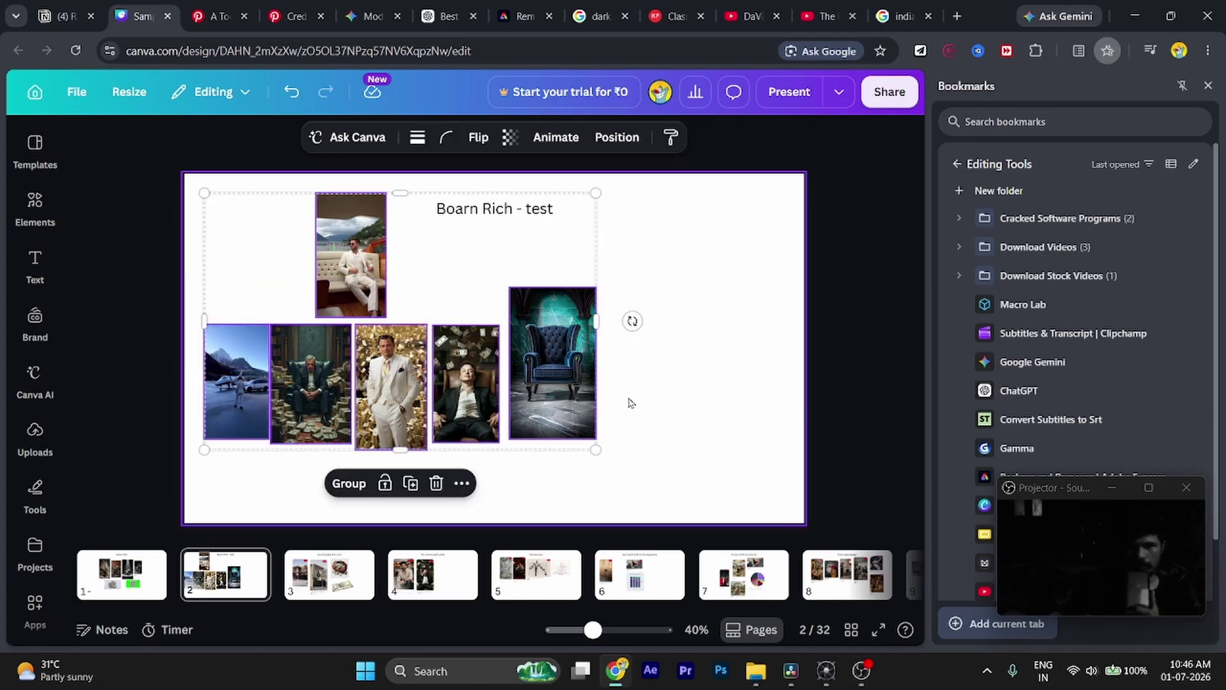
left_click(629, 402)
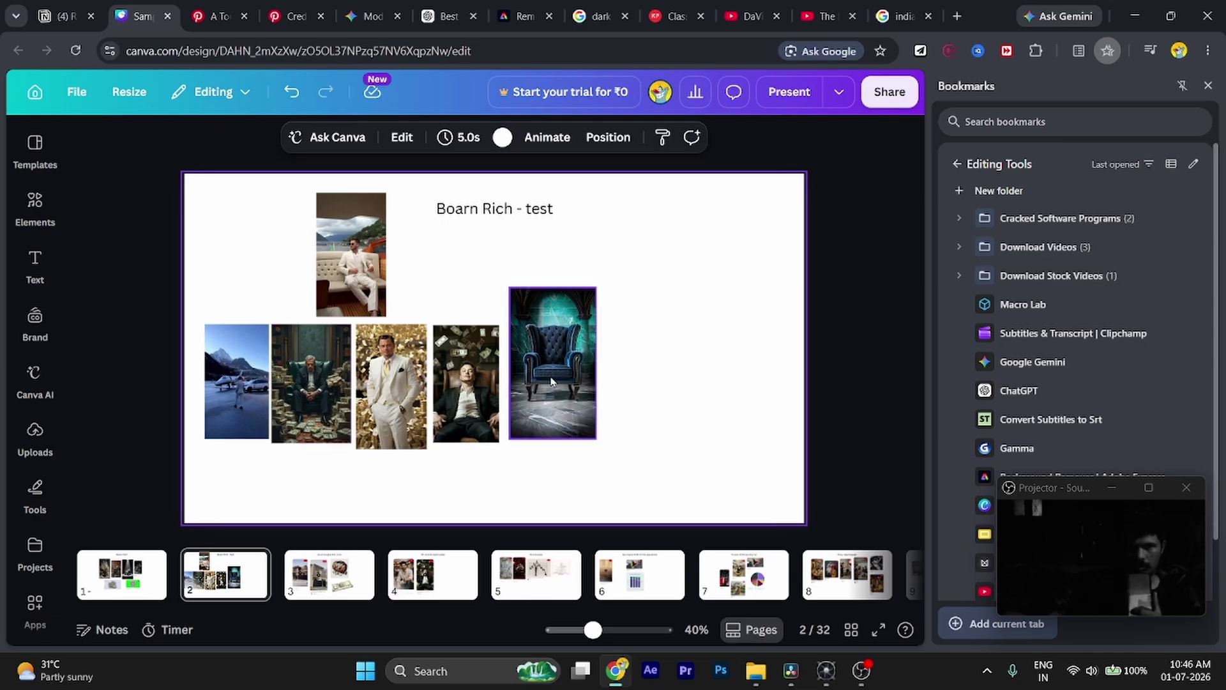
- Switch back to Pinterest and search for "indian rich guy"
left_click(221, 17)
left_click(219, 92)
type("in")
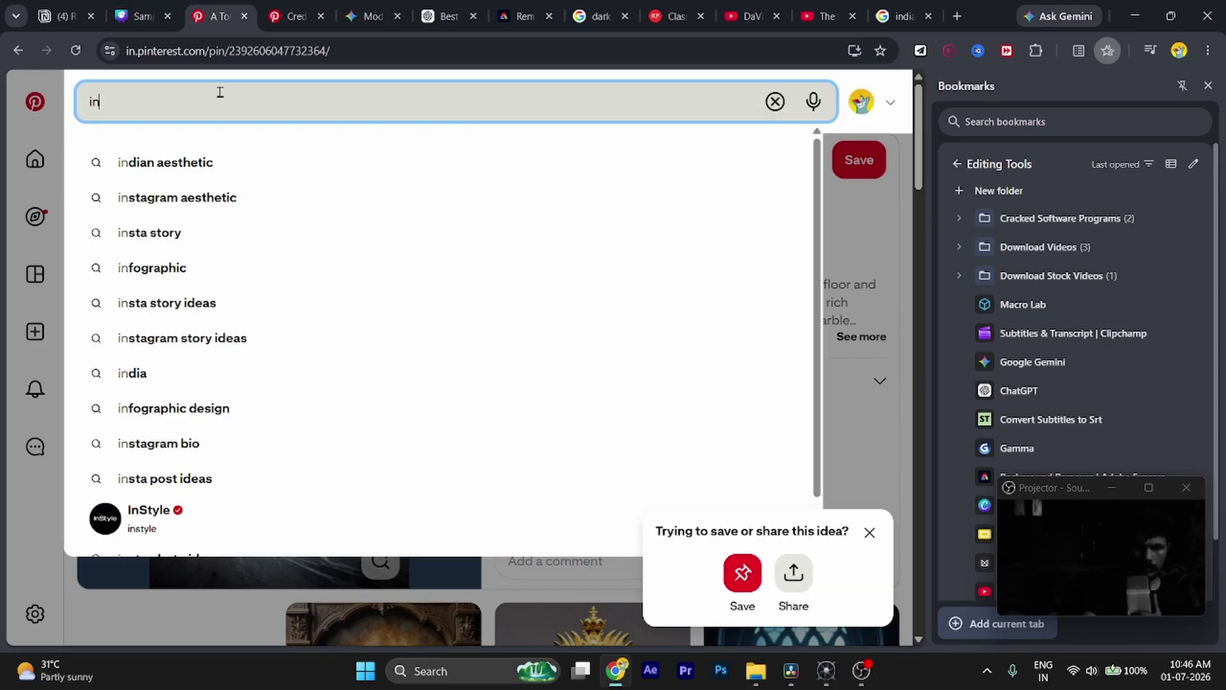
type("dian ric")
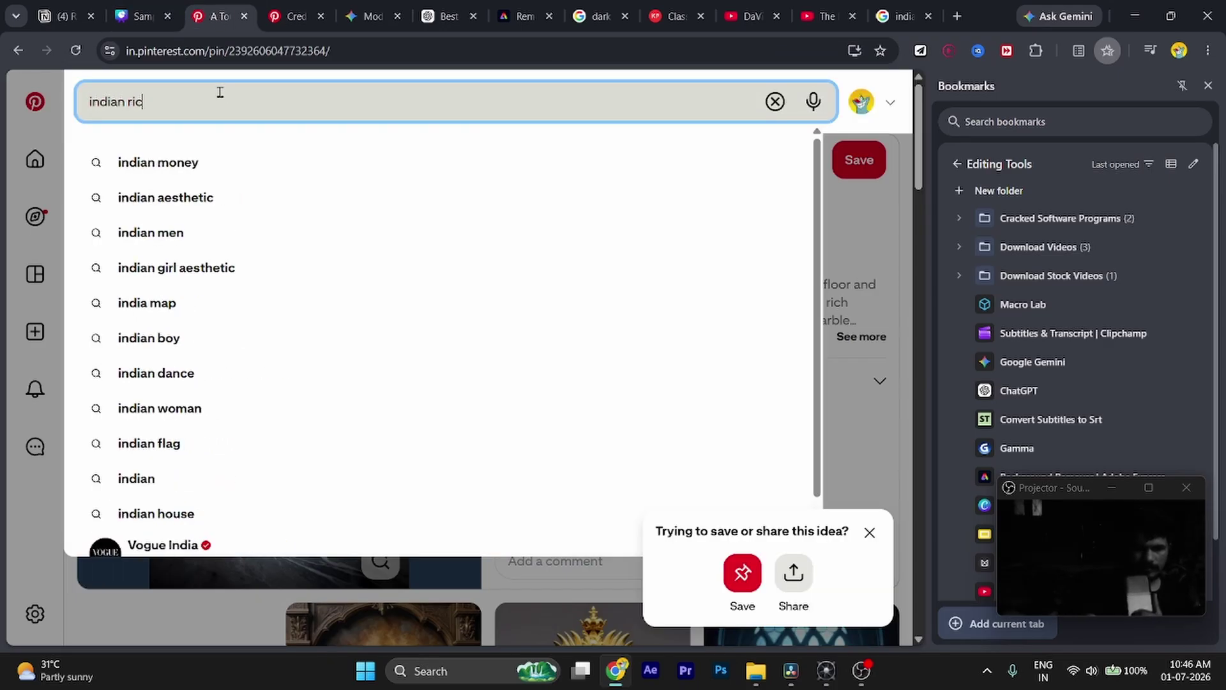
type("h guy")
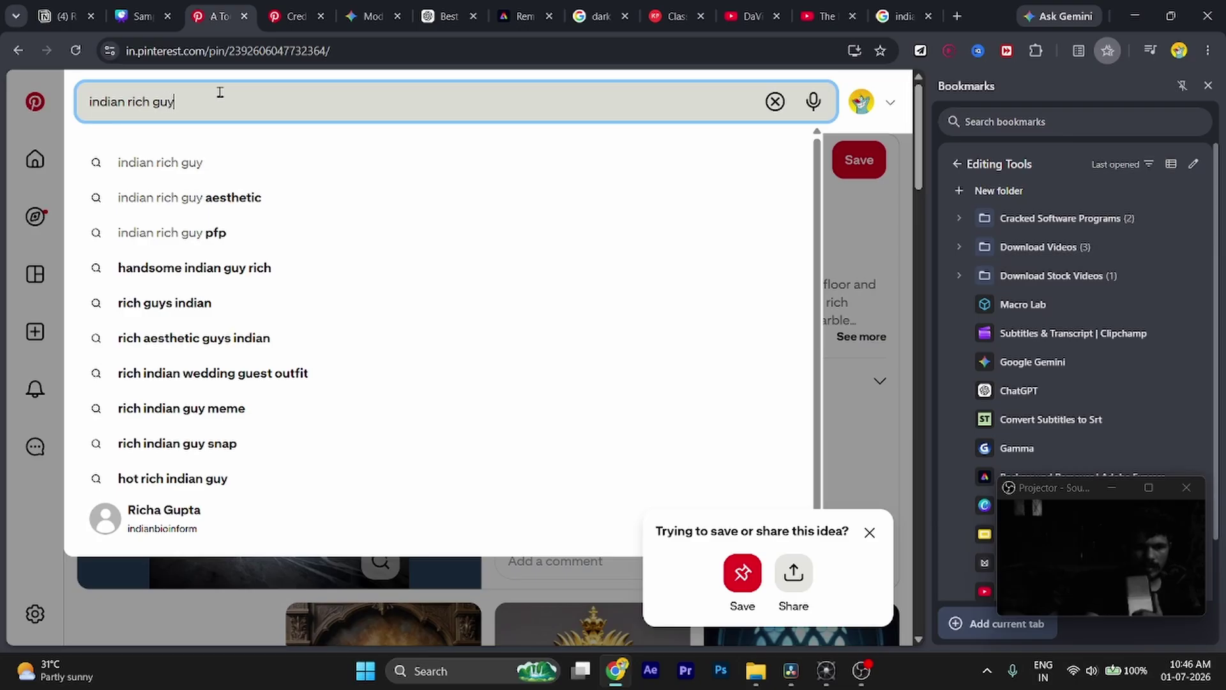
key("Return")
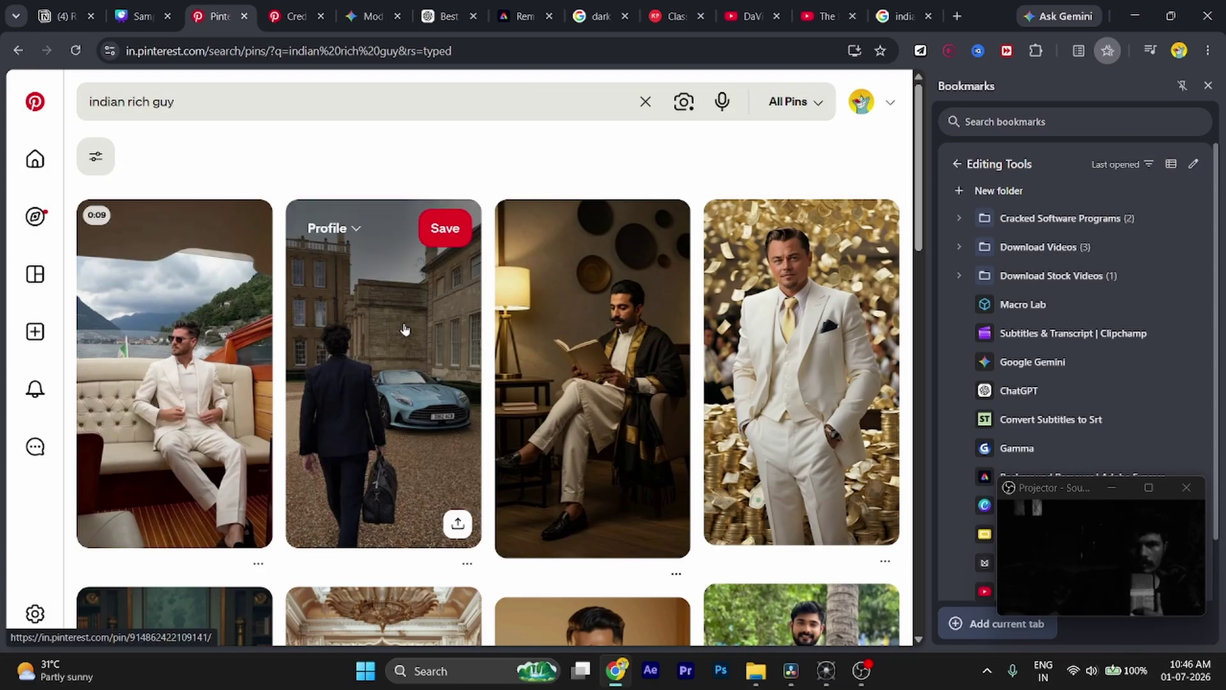
- Open the pin of the seated man reading a book by a lamp and copy its image to Canva's test page
scroll(405, 324, "down", 4)
scroll(405, 329, "up", 3)
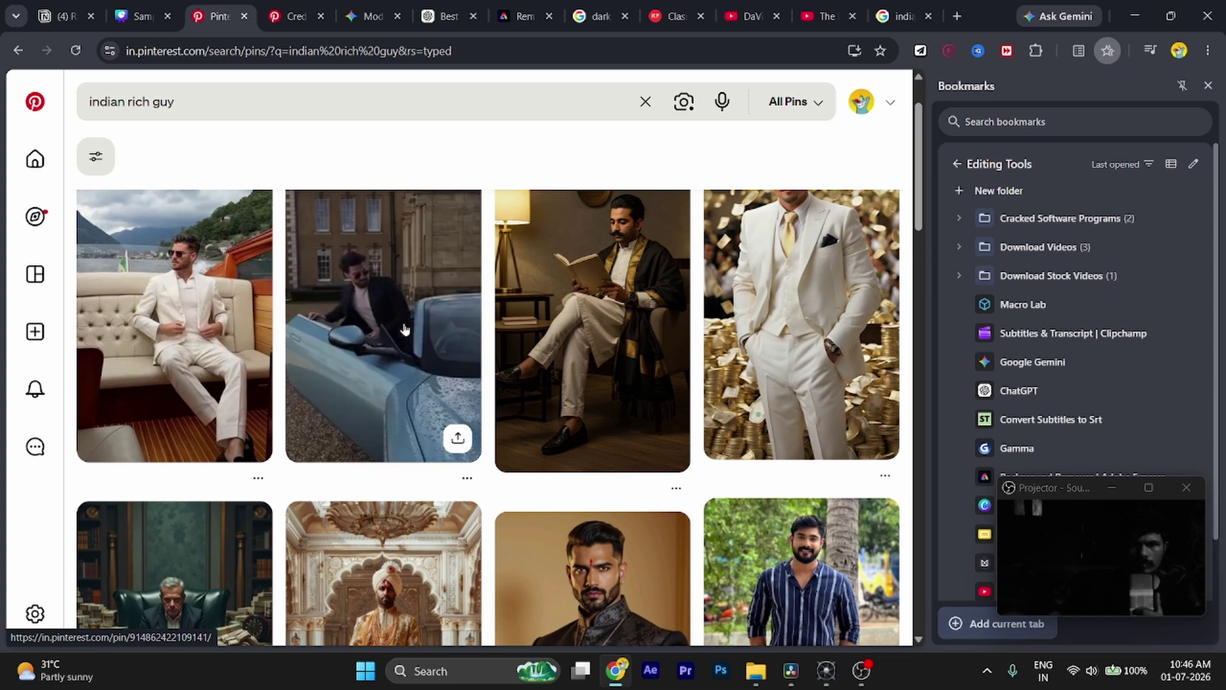
scroll(403, 327, "down", 1)
left_click(553, 322)
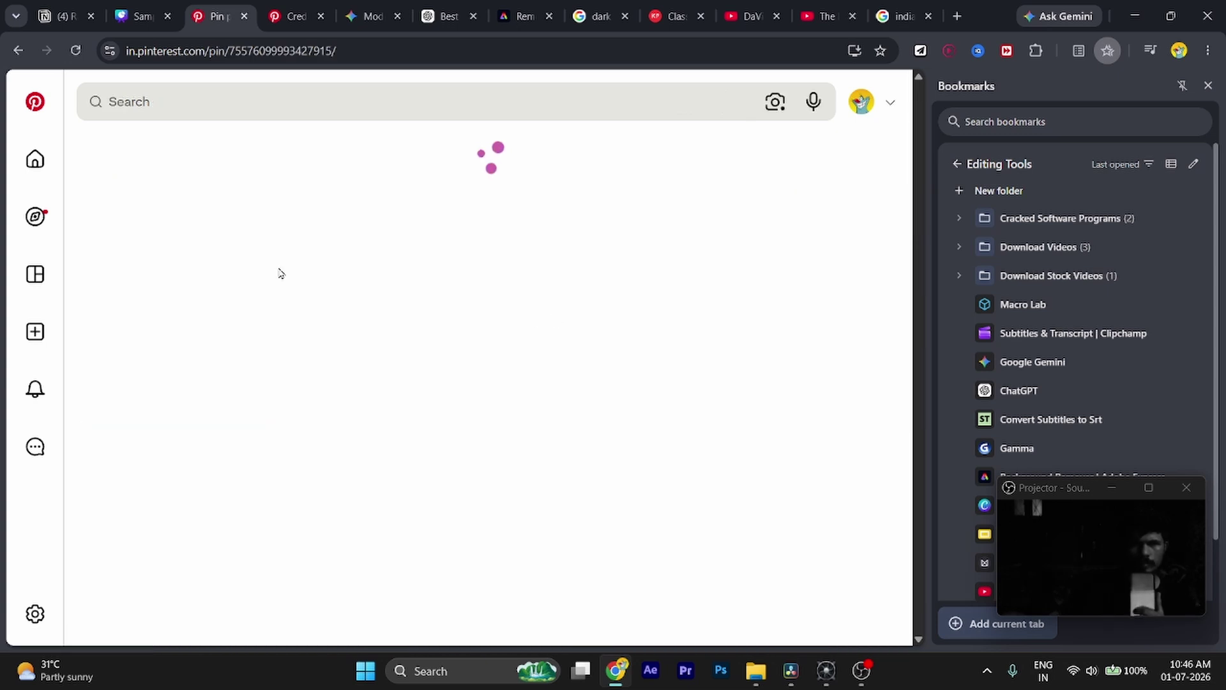
right_click(265, 317)
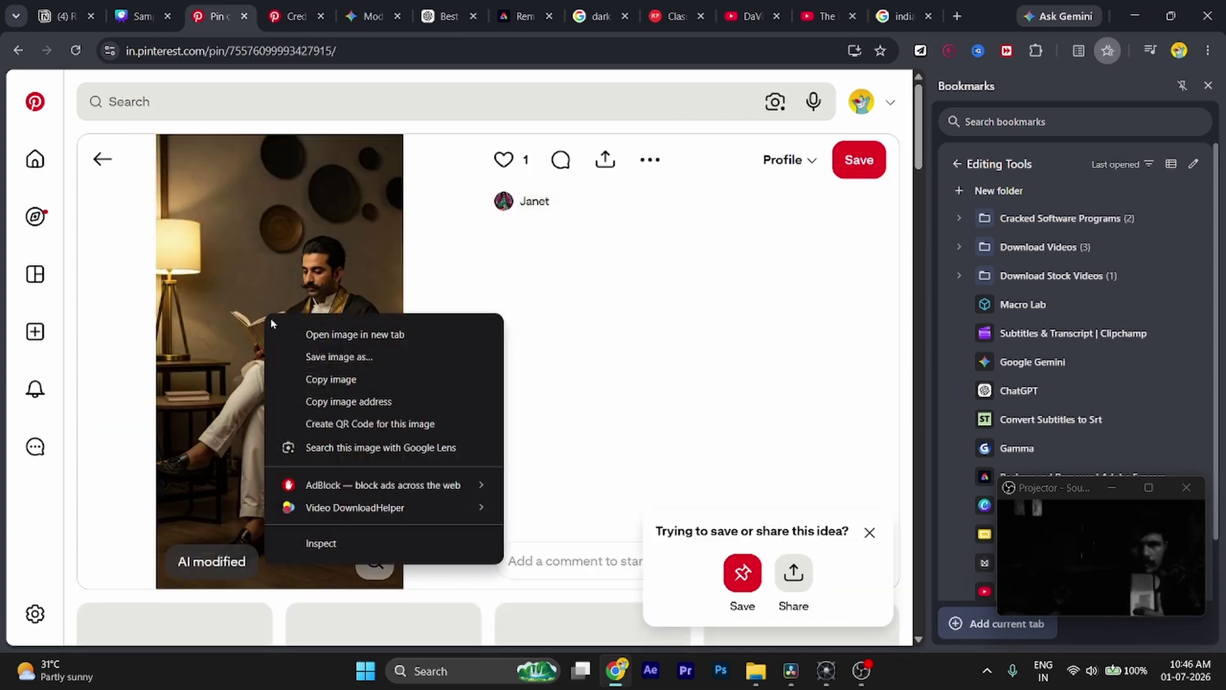
left_click(321, 378)
left_click(144, 15)
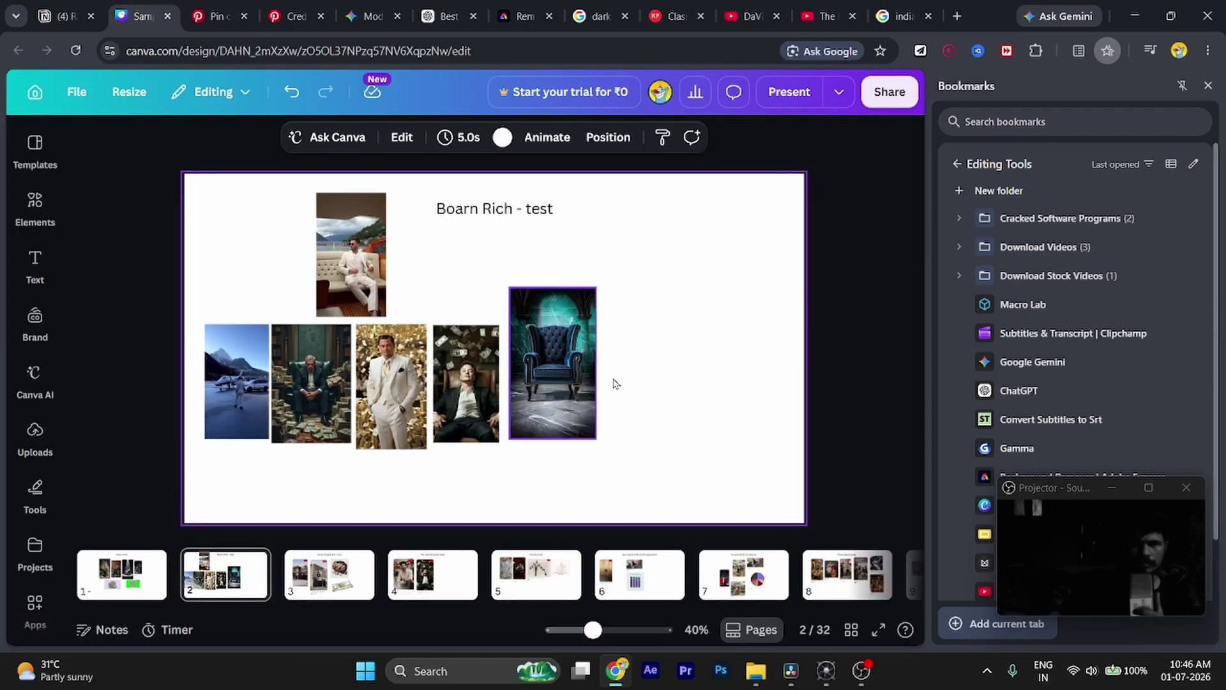
left_click(636, 402)
key("ctrl+v")
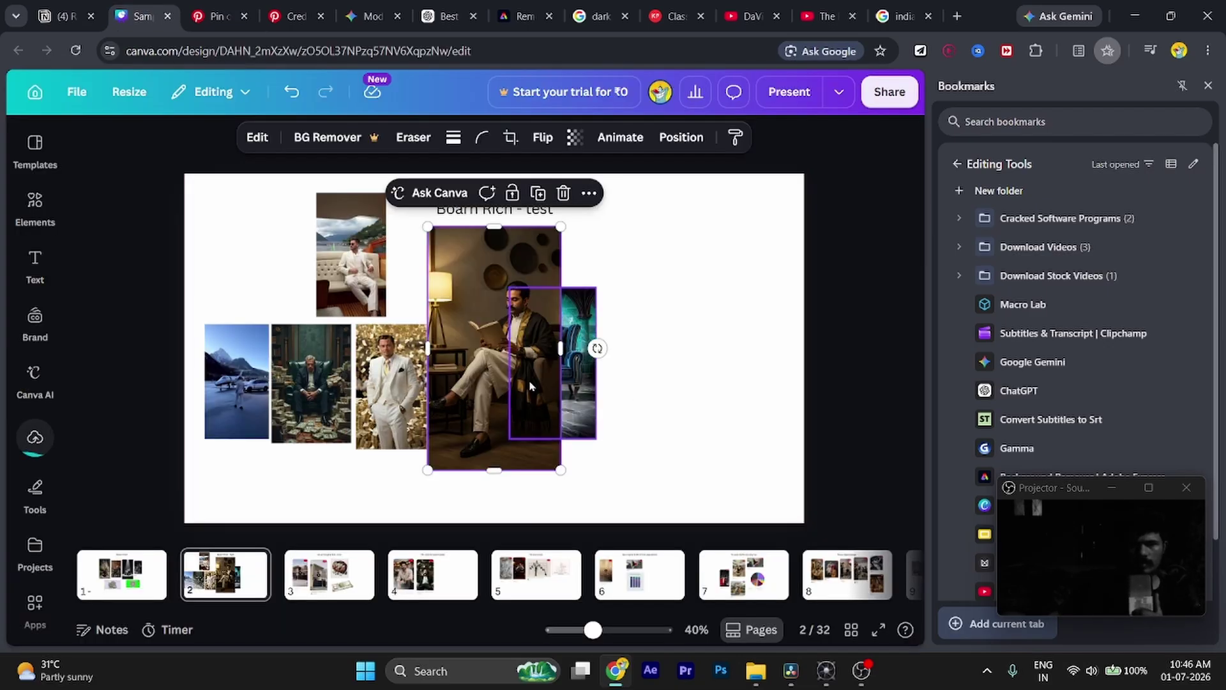
- Open the related pin of the man in black on a tufted throne chair and copy its image to Canva's test page
left_click(213, 9)
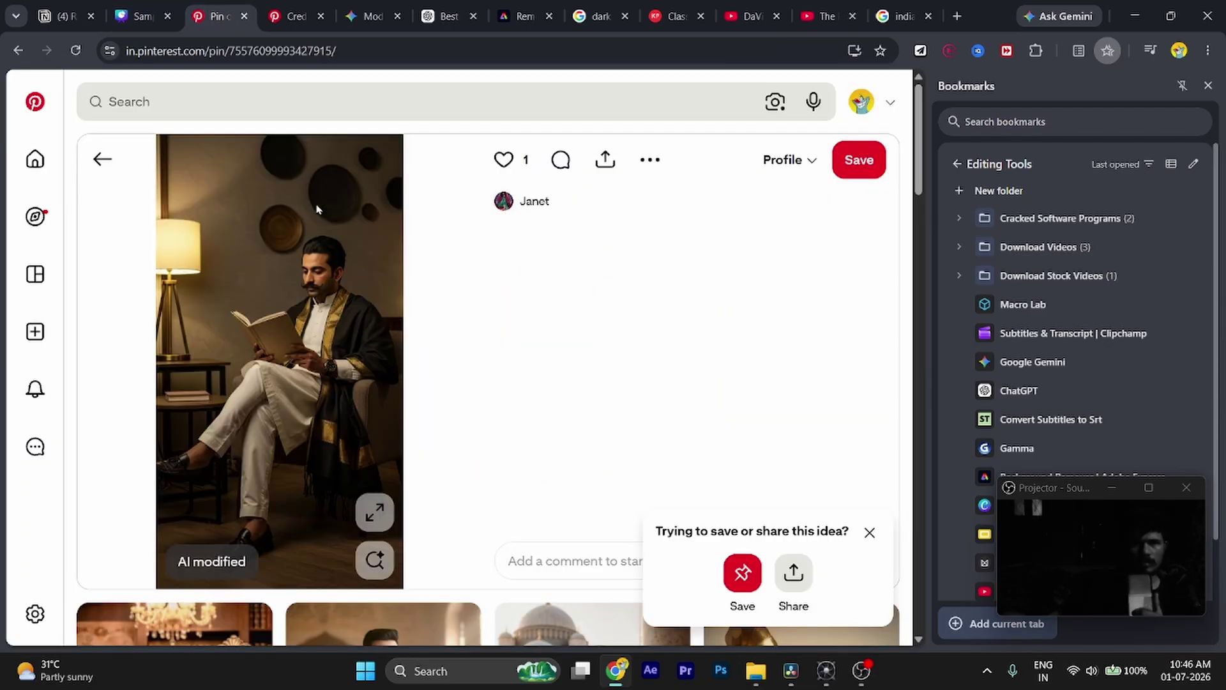
scroll(312, 330, "down", 5)
left_click(228, 401)
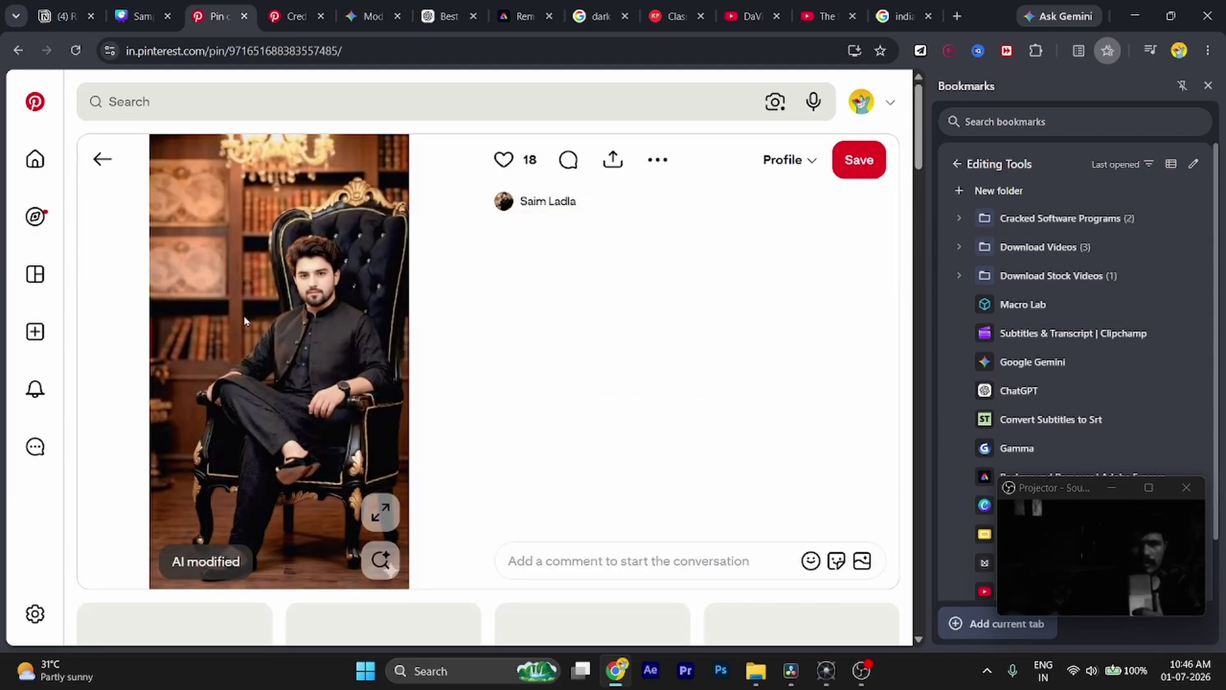
right_click(245, 321)
left_click(314, 381)
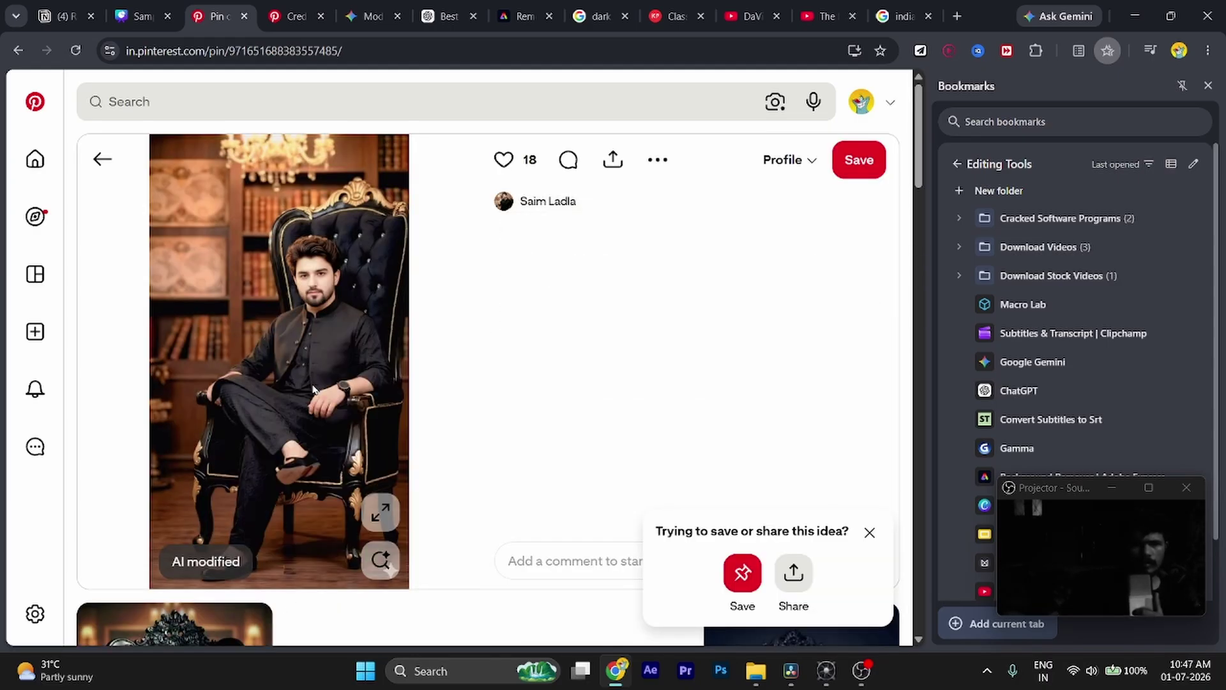
left_click(140, 16)
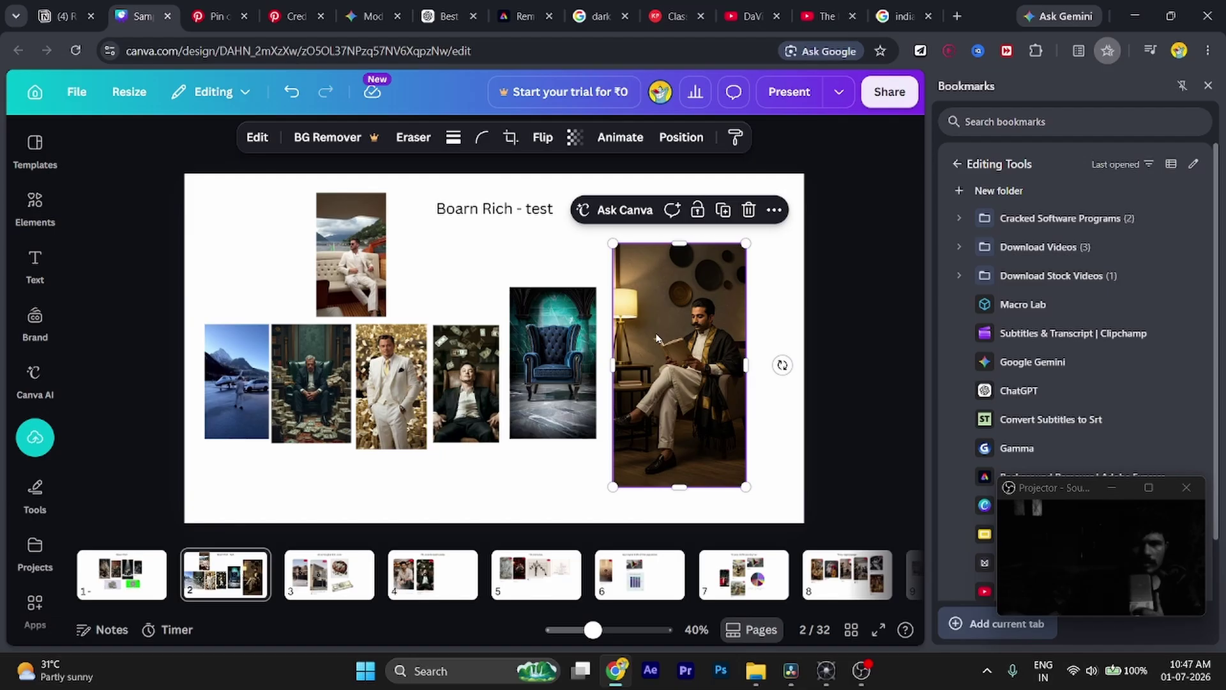
left_click(547, 465)
key("ctrl+v")
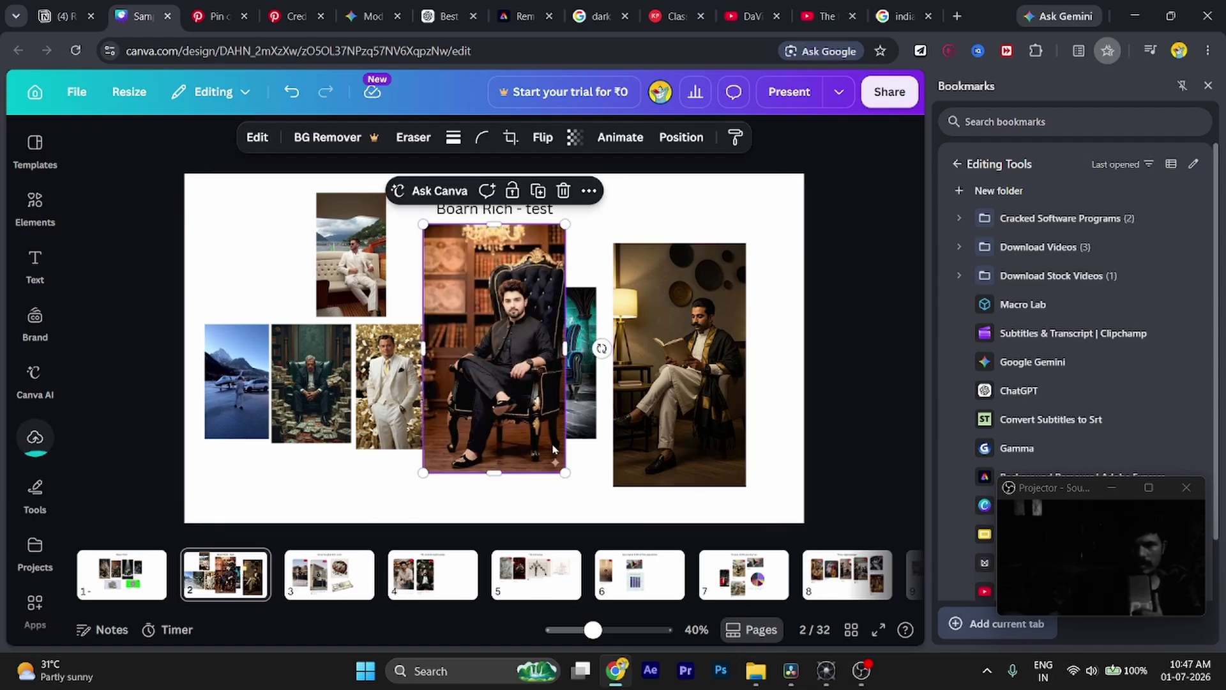
- Shrink the two seated-man images and the blue armchair image to roughly the size of the other references
left_click_drag(682, 512, 534, 451)
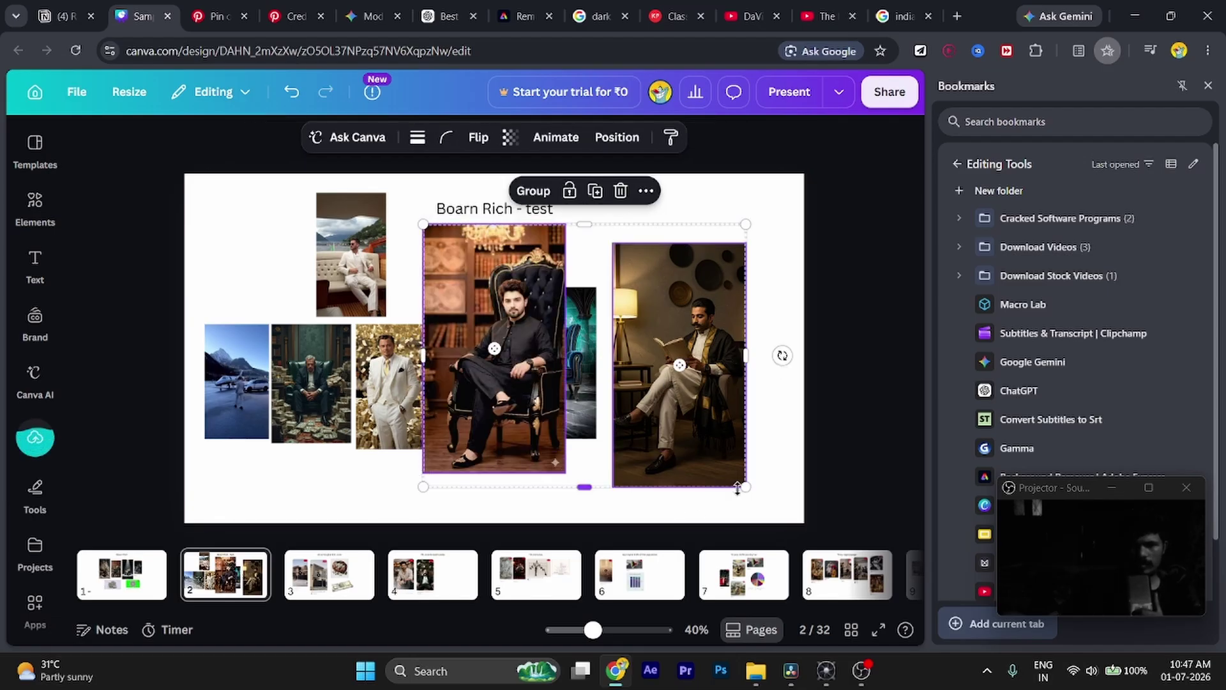
left_click_drag(745, 487, 750, 386)
left_click(577, 325)
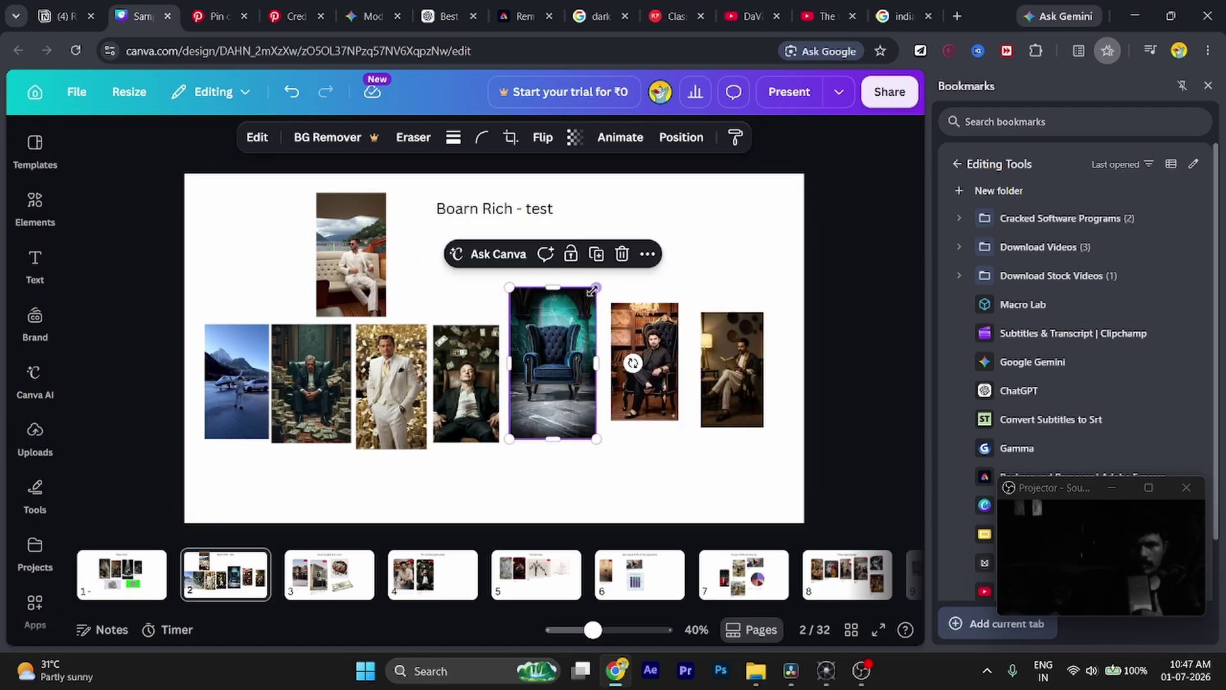
left_click_drag(595, 289, 574, 326)
- Arrange the references beneath the title, with the two seated men beside the boat image and the other five in a row below
left_click_drag(790, 364, 427, 268)
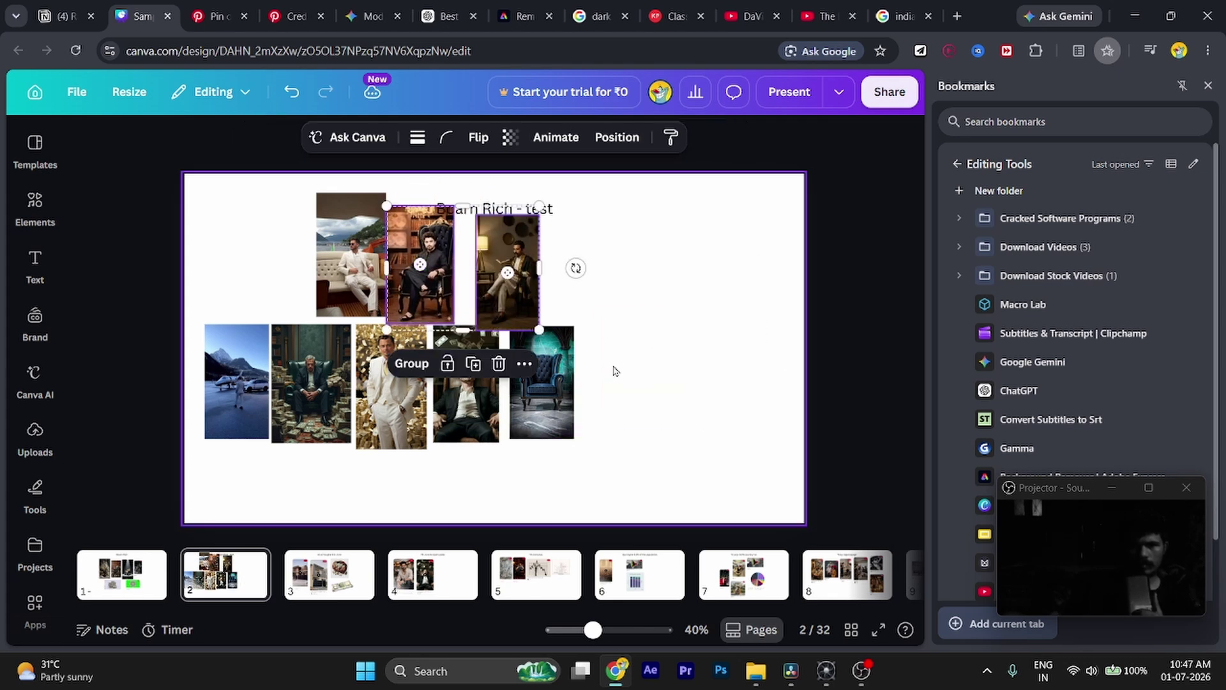
left_click_drag(513, 319, 527, 307)
left_click_drag(626, 308, 320, 428)
left_click(235, 375)
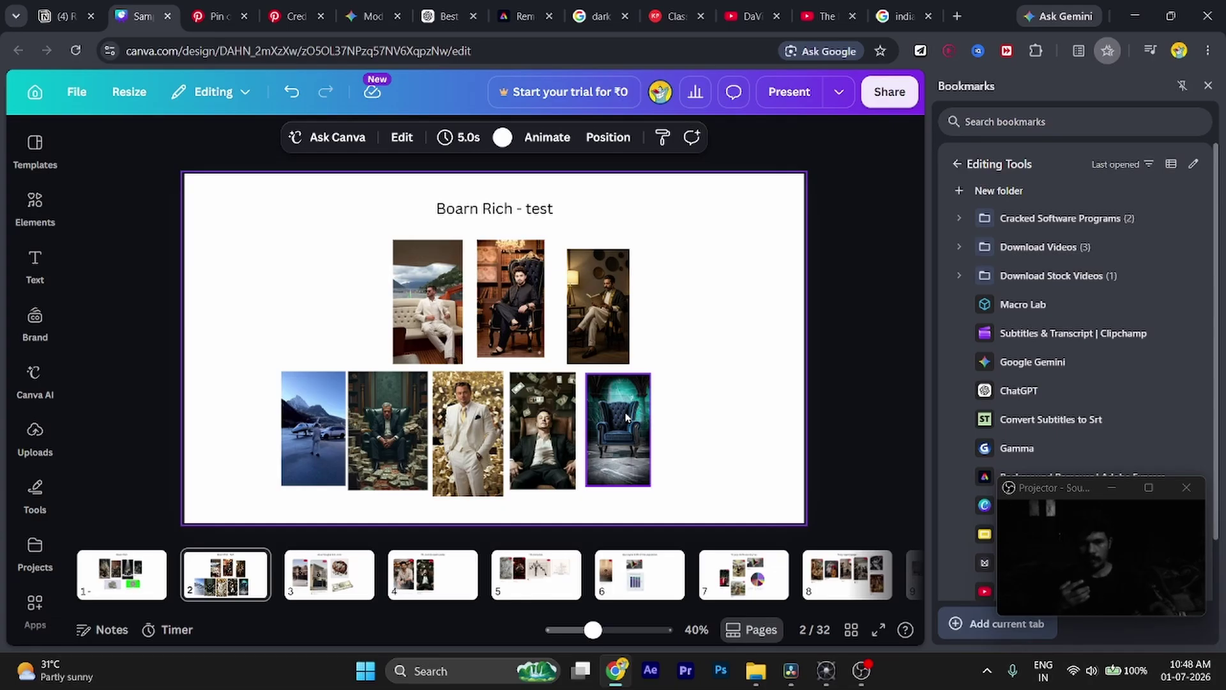
- Look at the "ek achha ghar & 5 crore" page, return to the test page, and briefly check the DaVinci Resolve timeline
left_click(343, 574)
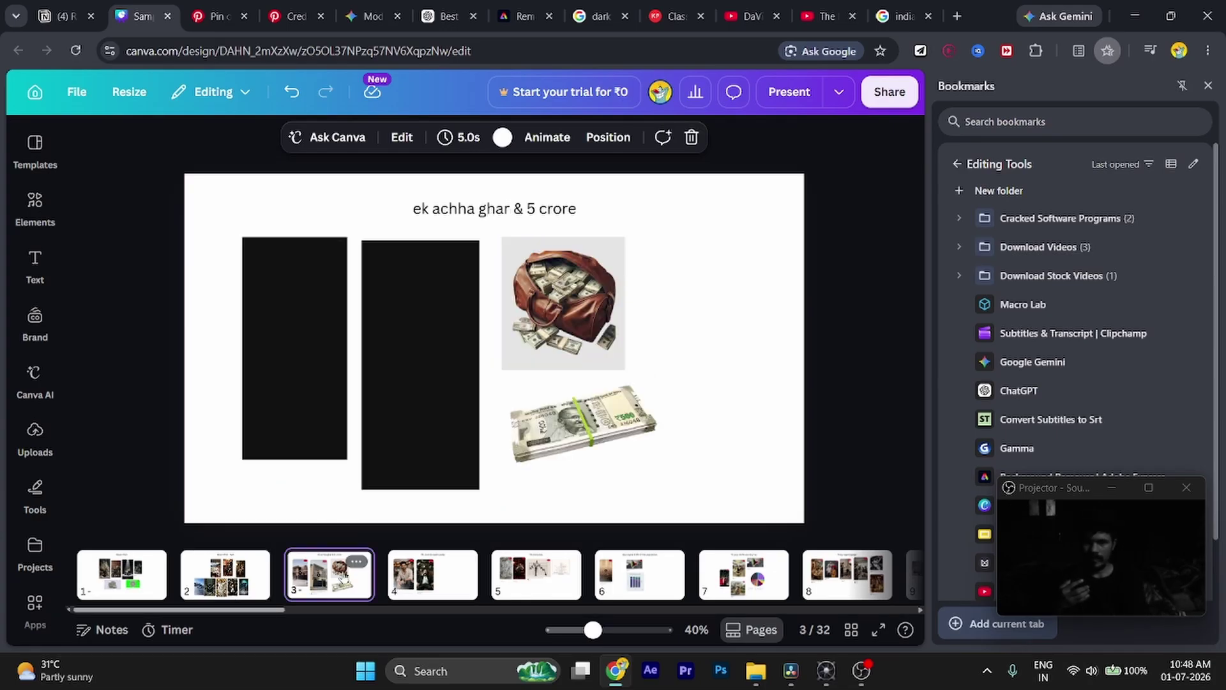
left_click(254, 580)
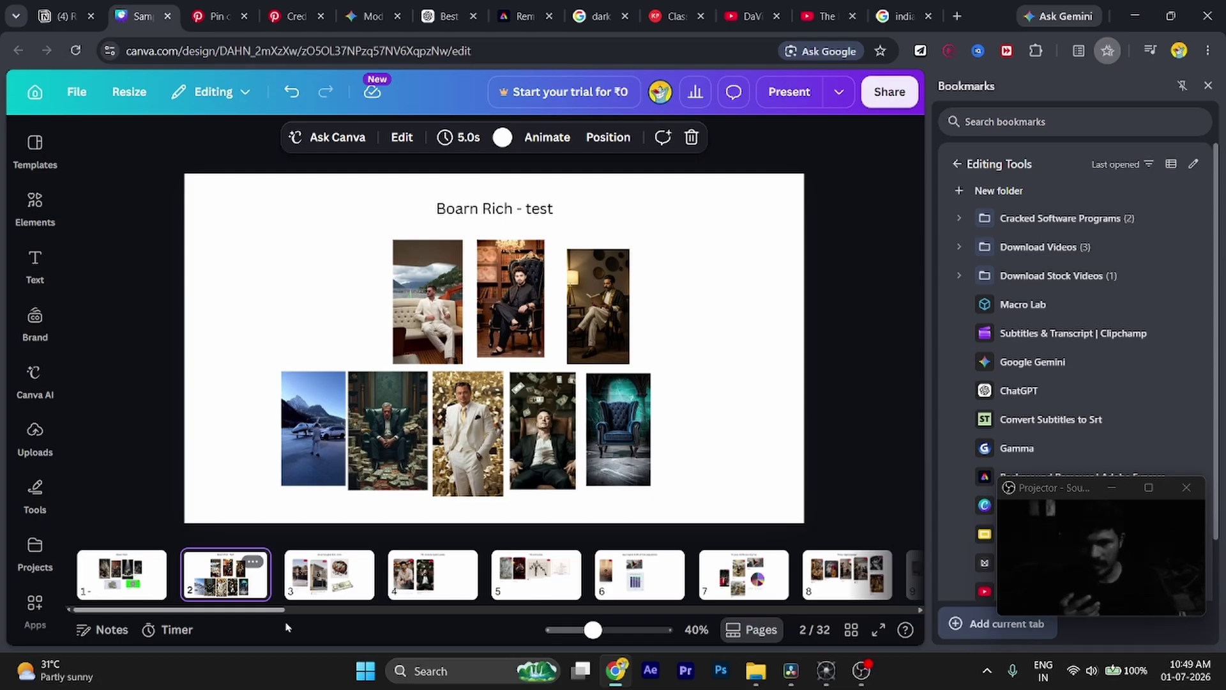
left_click(792, 673)
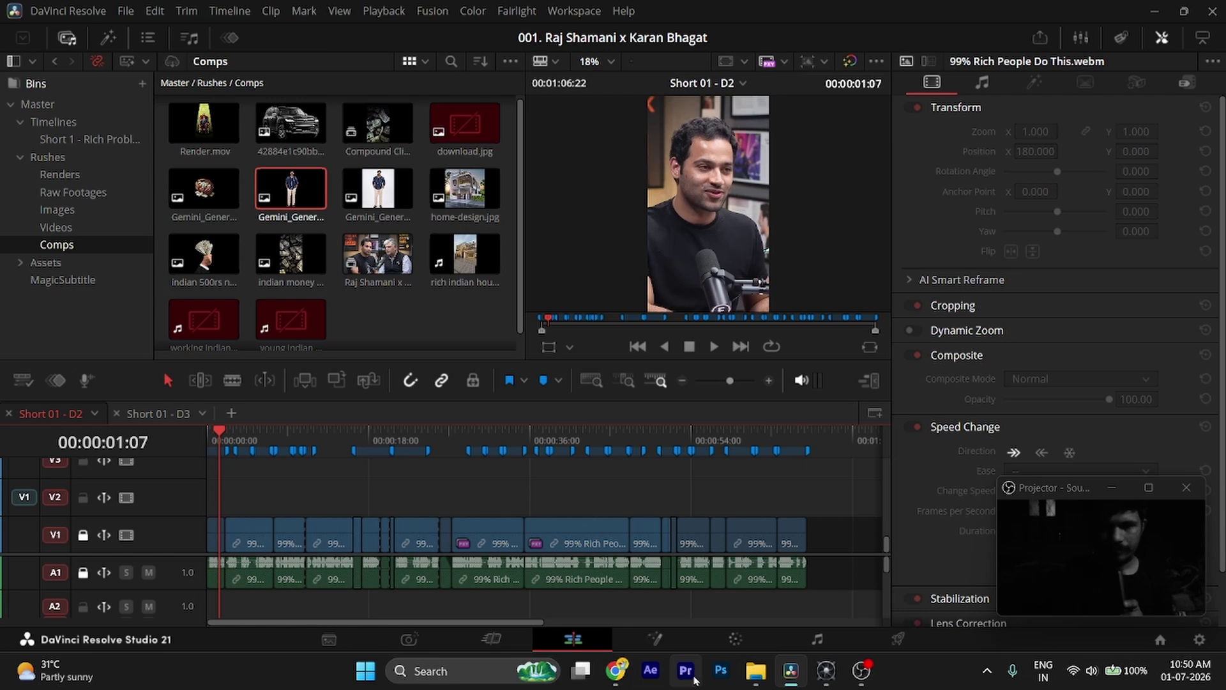
left_click(613, 672)
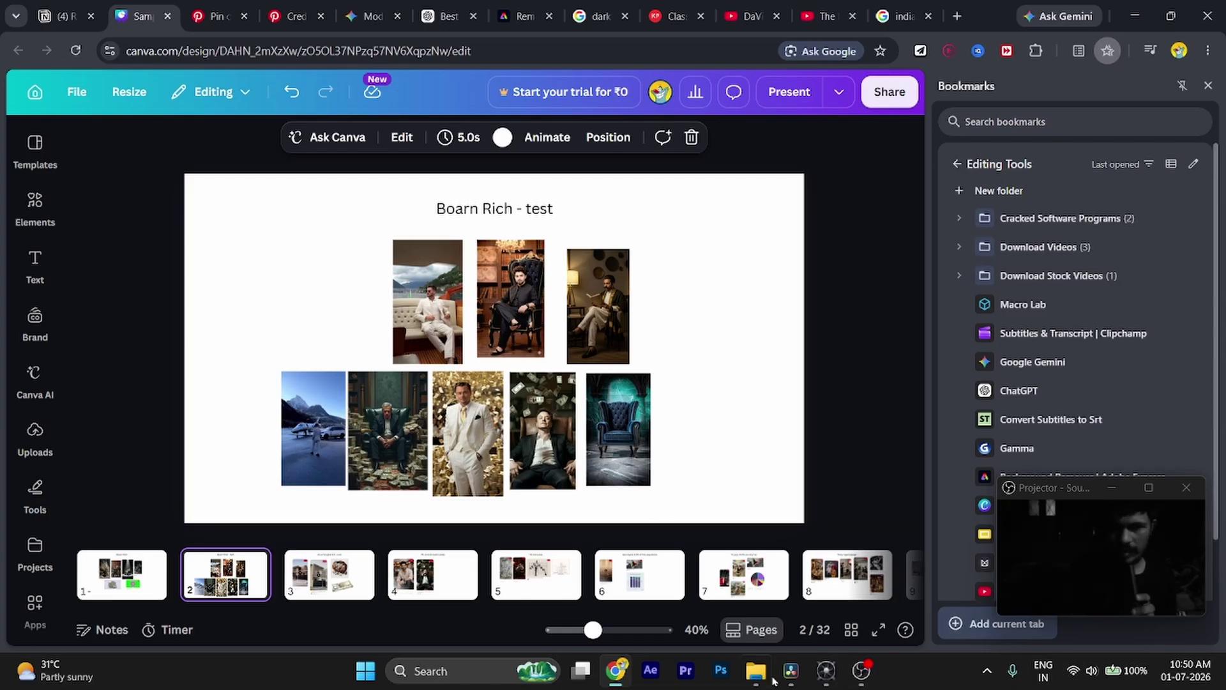
- Switch to DaVinci Resolve, scrub the Short 01 - D2 timeline through to its end, and save the project
left_click(790, 671)
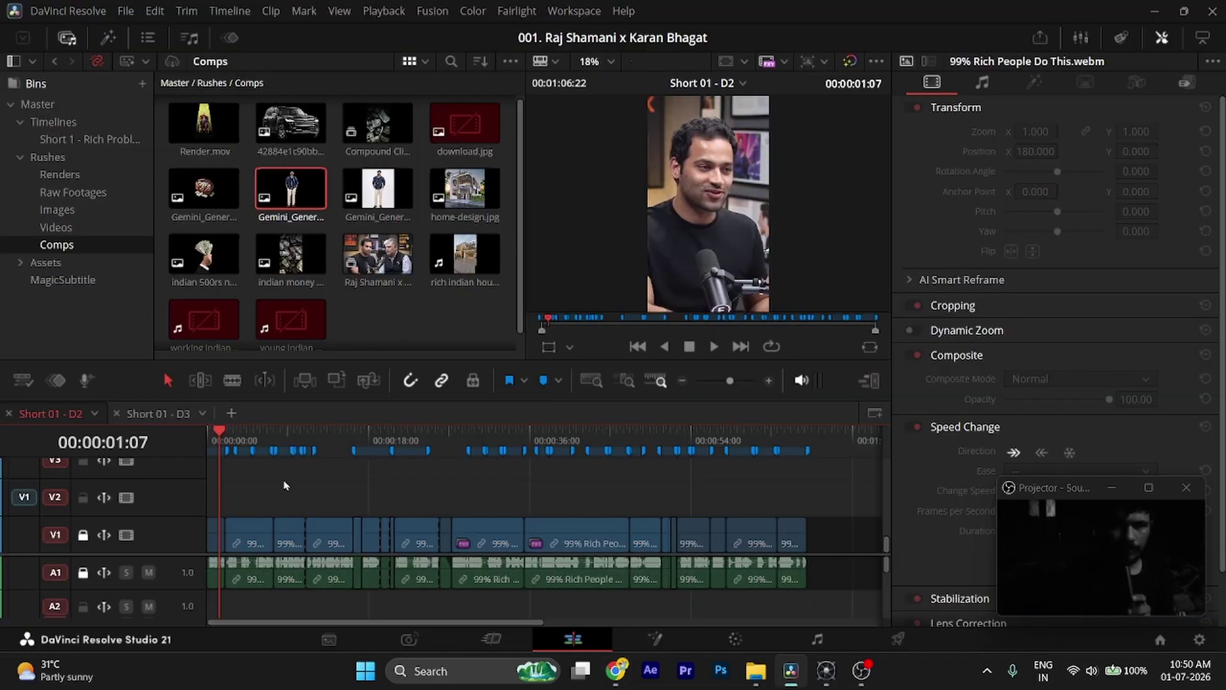
left_click(240, 440)
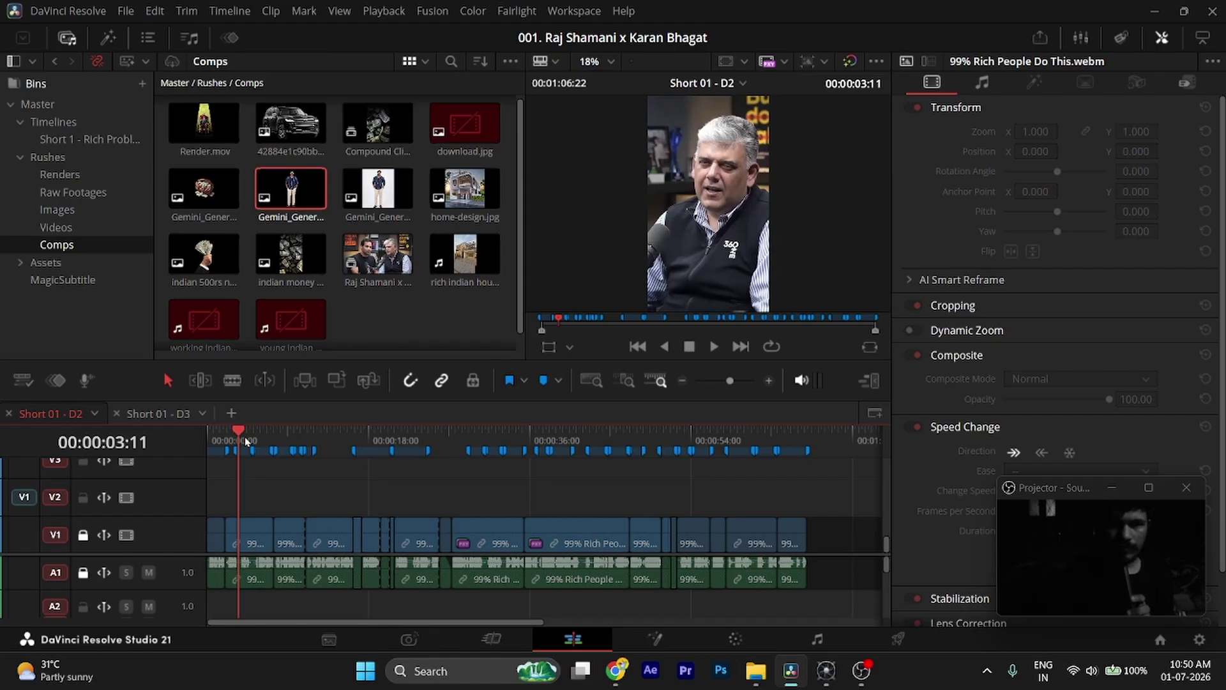
left_click(250, 440)
left_click_drag(250, 440, 802, 436)
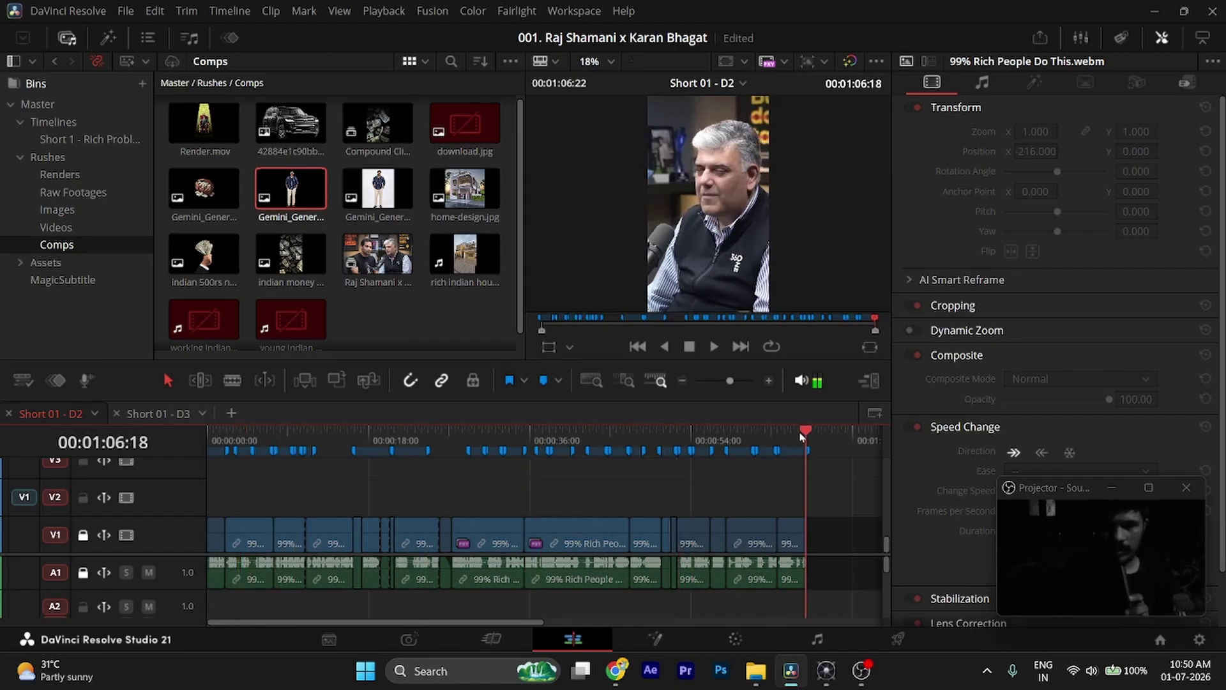
key("ctrl+s")
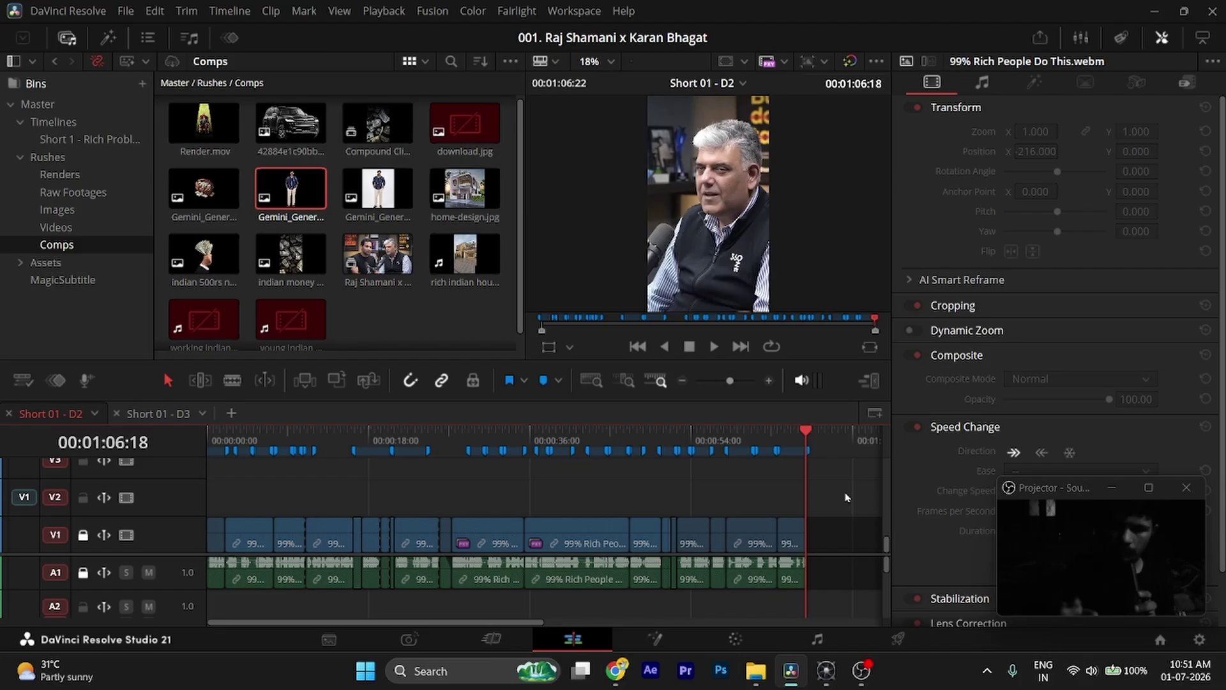
- Open the Short 01 - D3 timeline and move the playhead to its start to view the throne scene
left_click(174, 422)
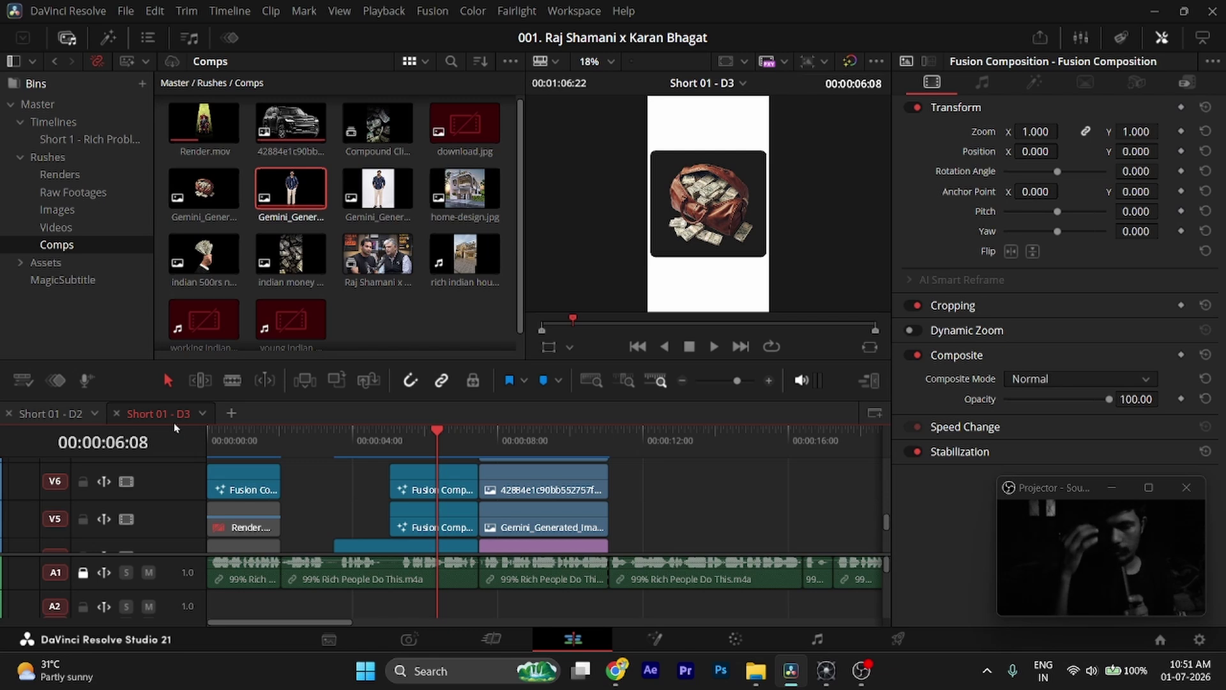
left_click(252, 451)
left_click(240, 451)
left_click(205, 454)
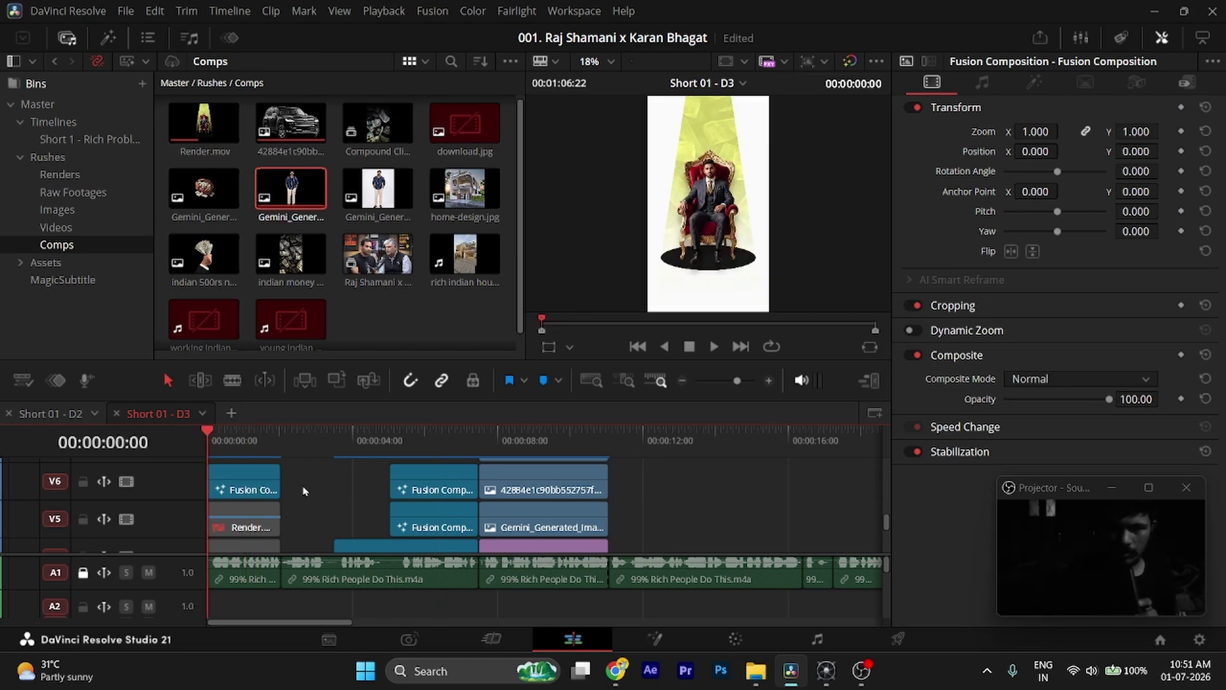
- Look through the Short 01 - D3 tracks, save the project, and view the frame where the throne scene ends at 00:00:02:01
scroll(304, 490, "down", 4)
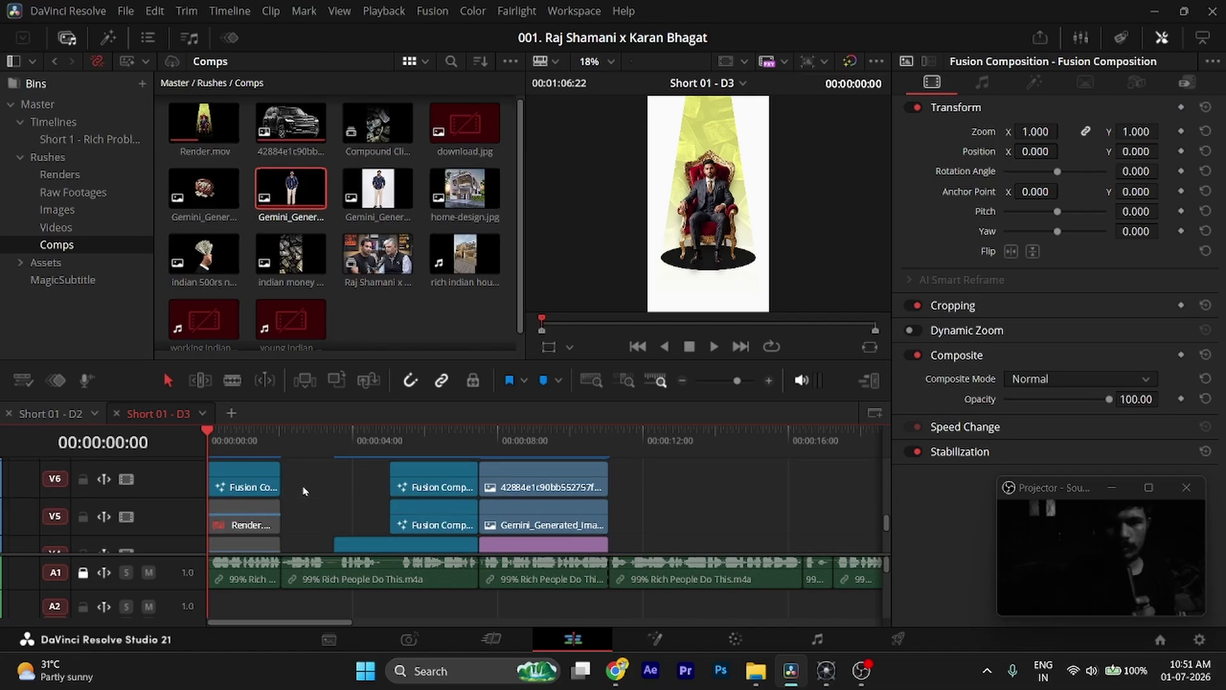
key("ctrl+s")
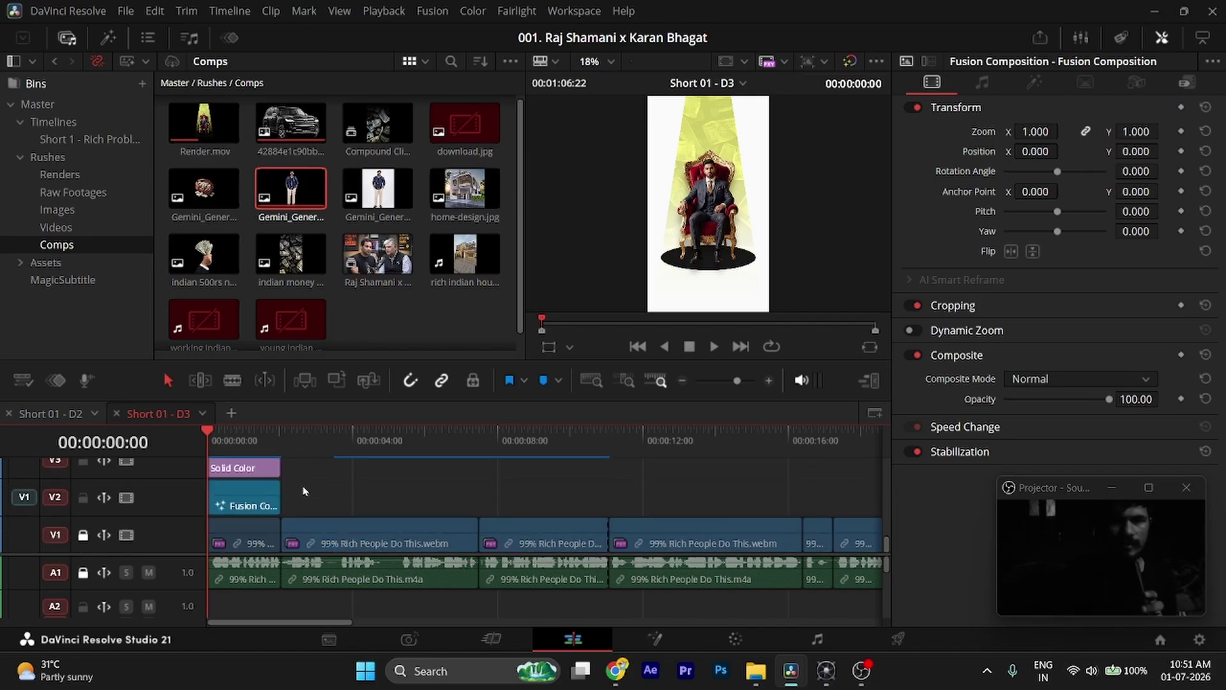
left_click(289, 447)
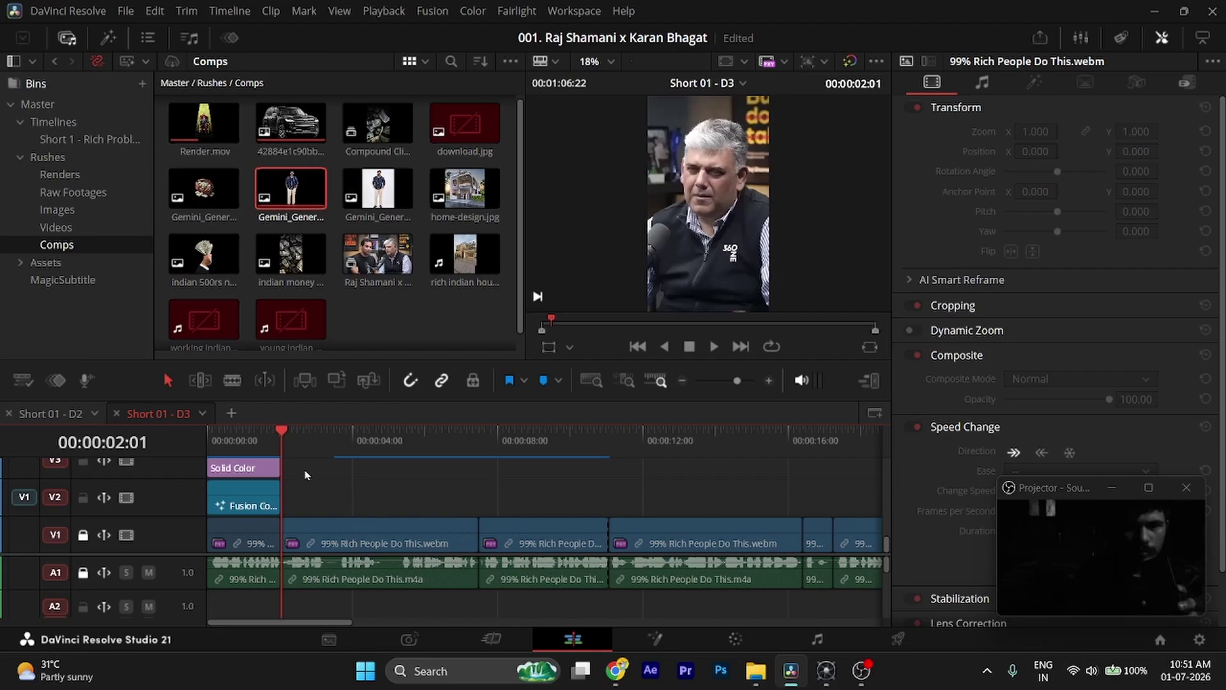
- Disable the throne scene's stacked overlay clips above V1 at the start of the timeline and save the project
key("Home")
scroll(307, 479, "up", 3)
scroll(307, 479, "down", 5)
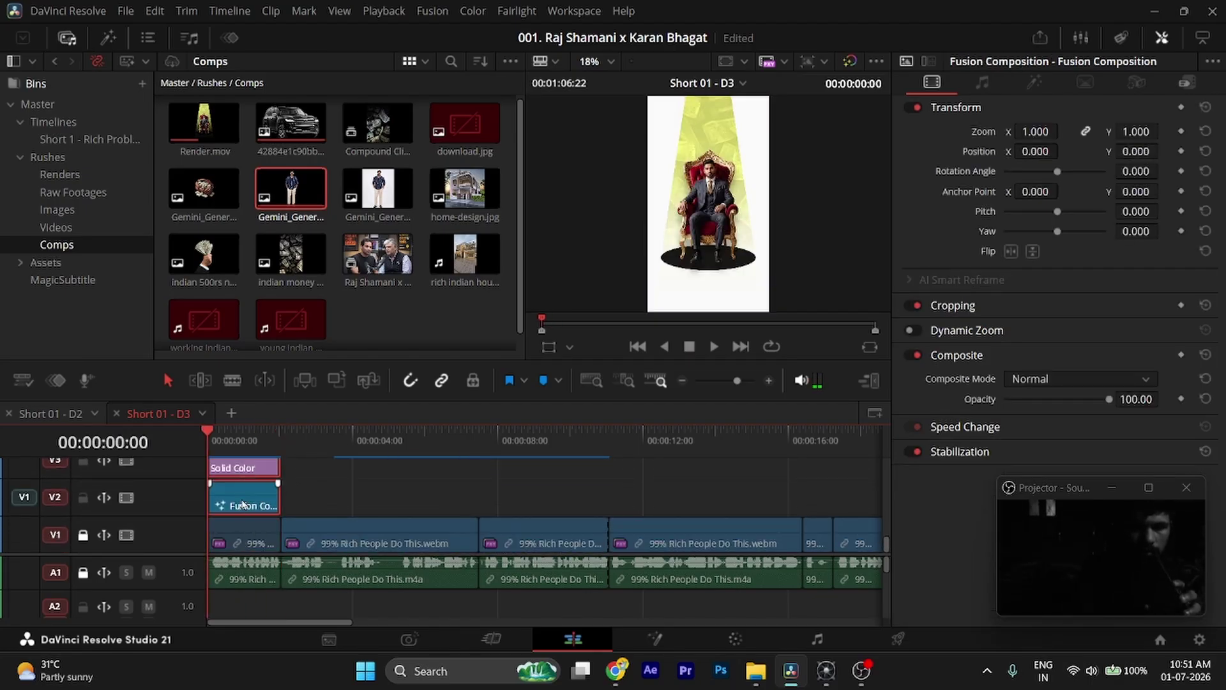
key("ctrl+s")
scroll(262, 505, "up", 5)
scroll(264, 510, "down", 1)
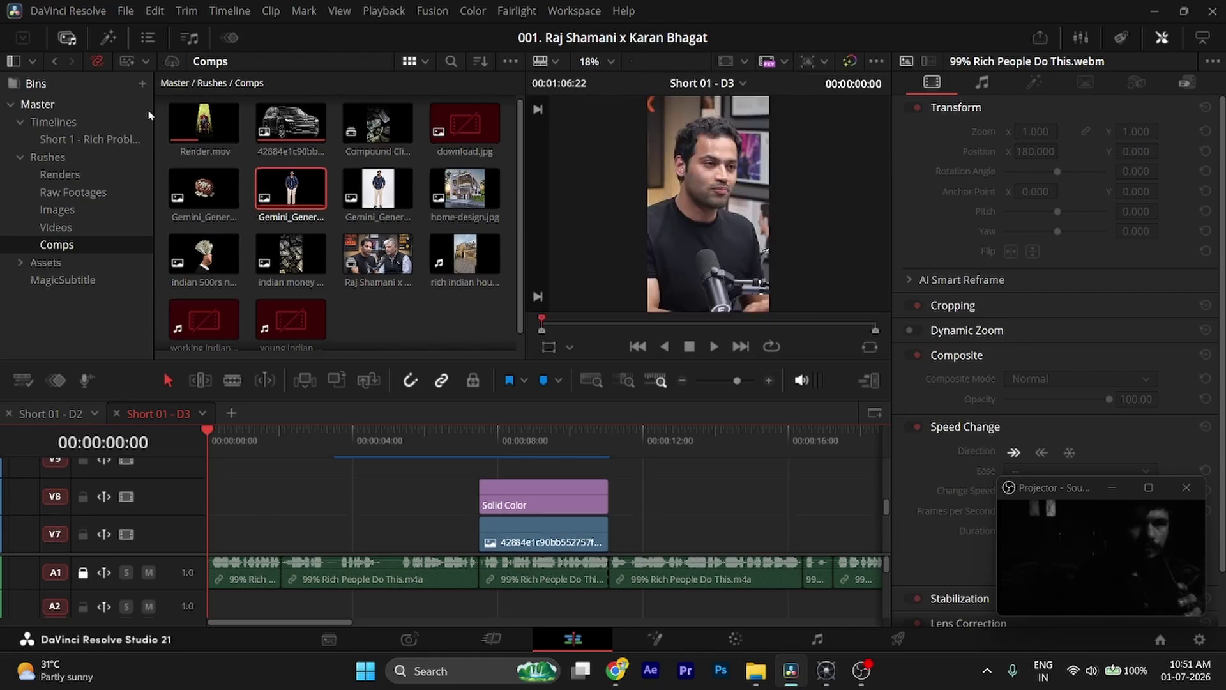
- Add a Fusion Composition on track V7 at the start of the Short 01 - D3 timeline
left_click(108, 37)
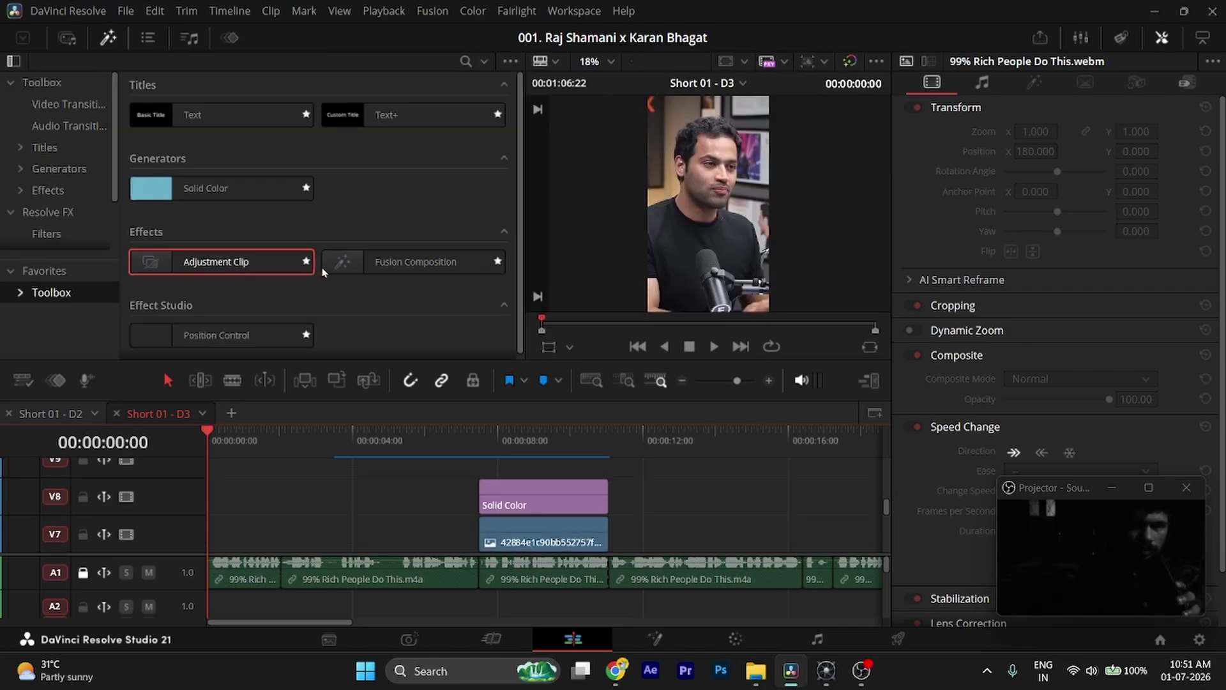
left_click_drag(415, 261, 262, 520)
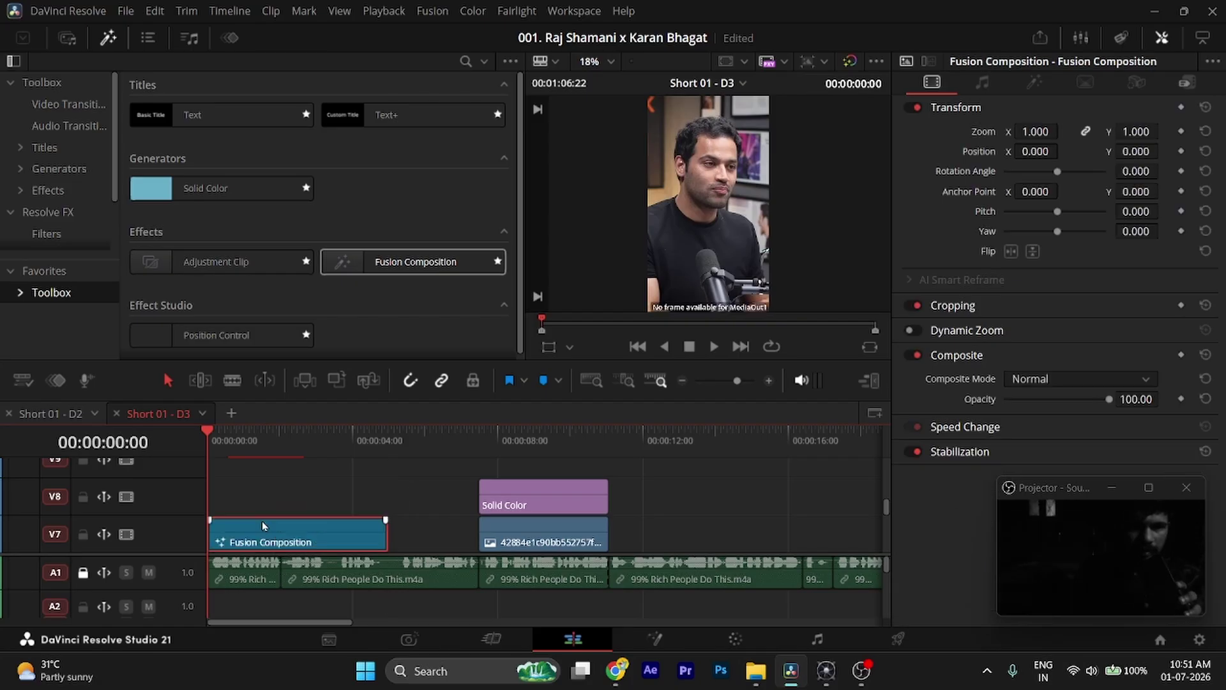
scroll(261, 520, "down", 2)
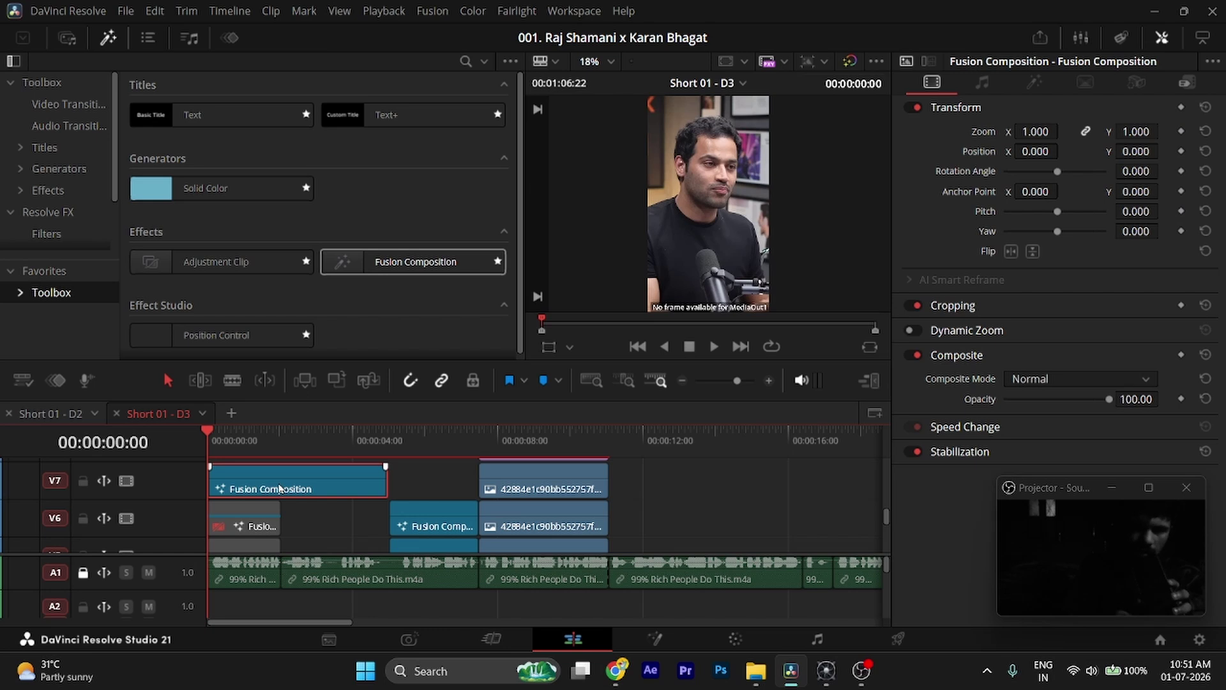
- Scrub from 00:00:02:01 to the house image at 00:00:05:00, and return the playhead to 00:00:03:03
left_click(281, 449)
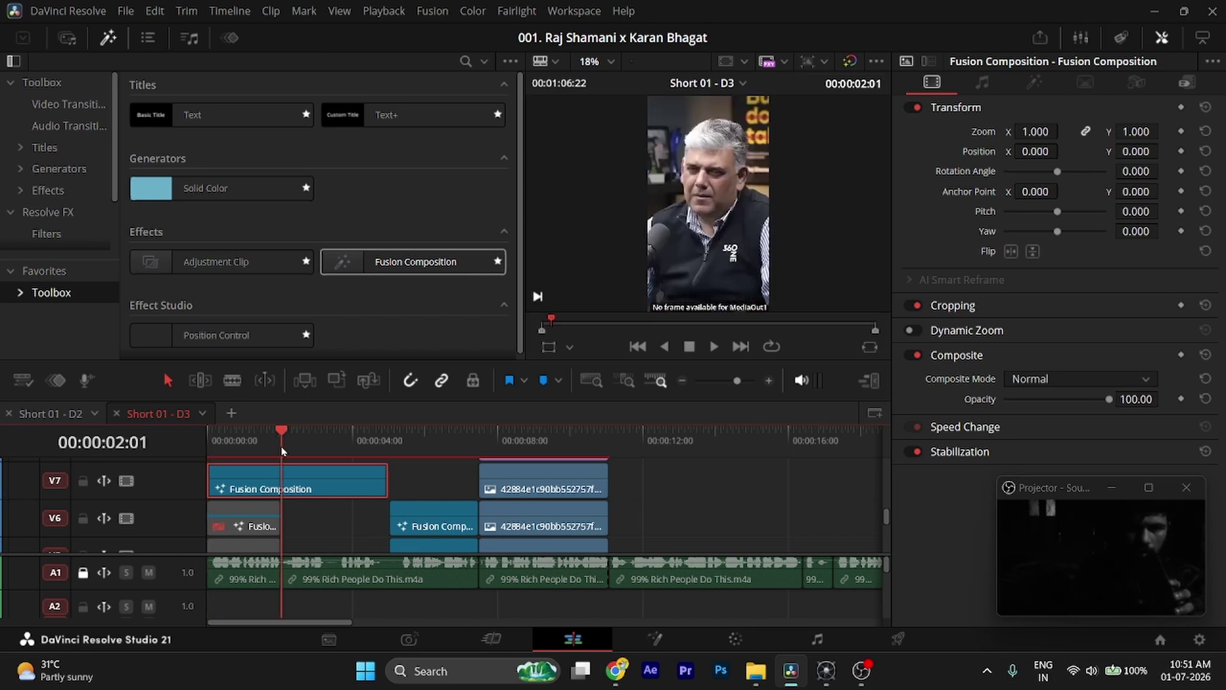
left_click_drag(281, 449, 387, 449)
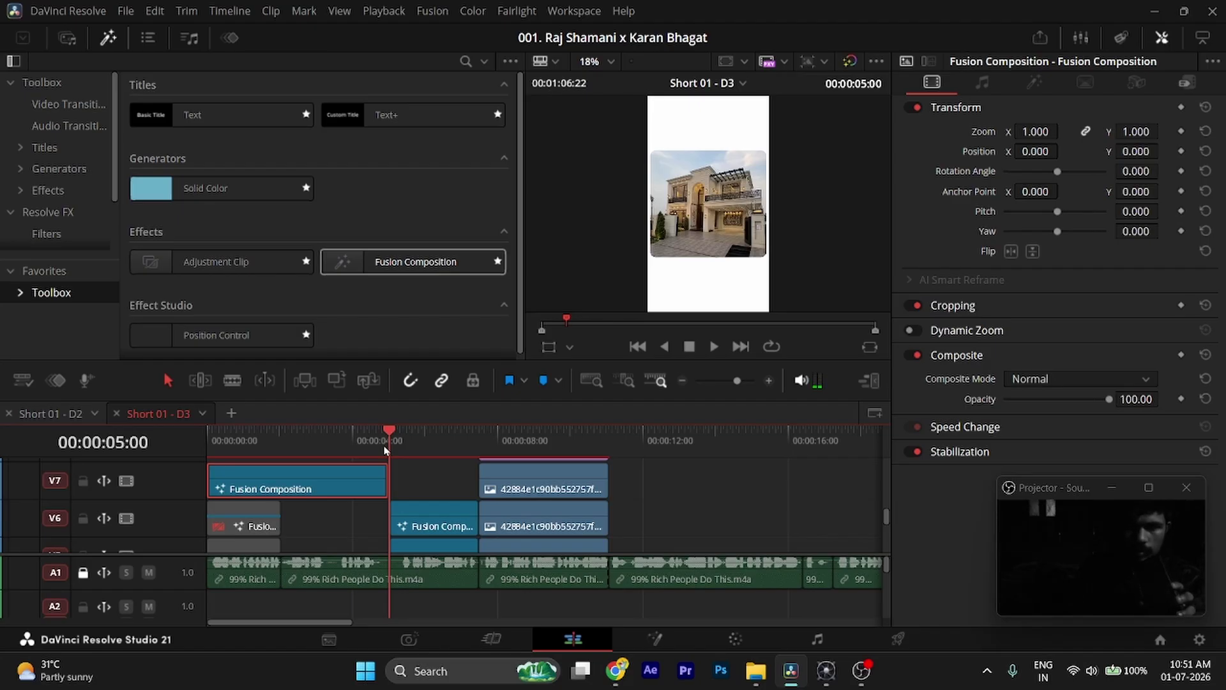
left_click_drag(385, 451, 323, 460)
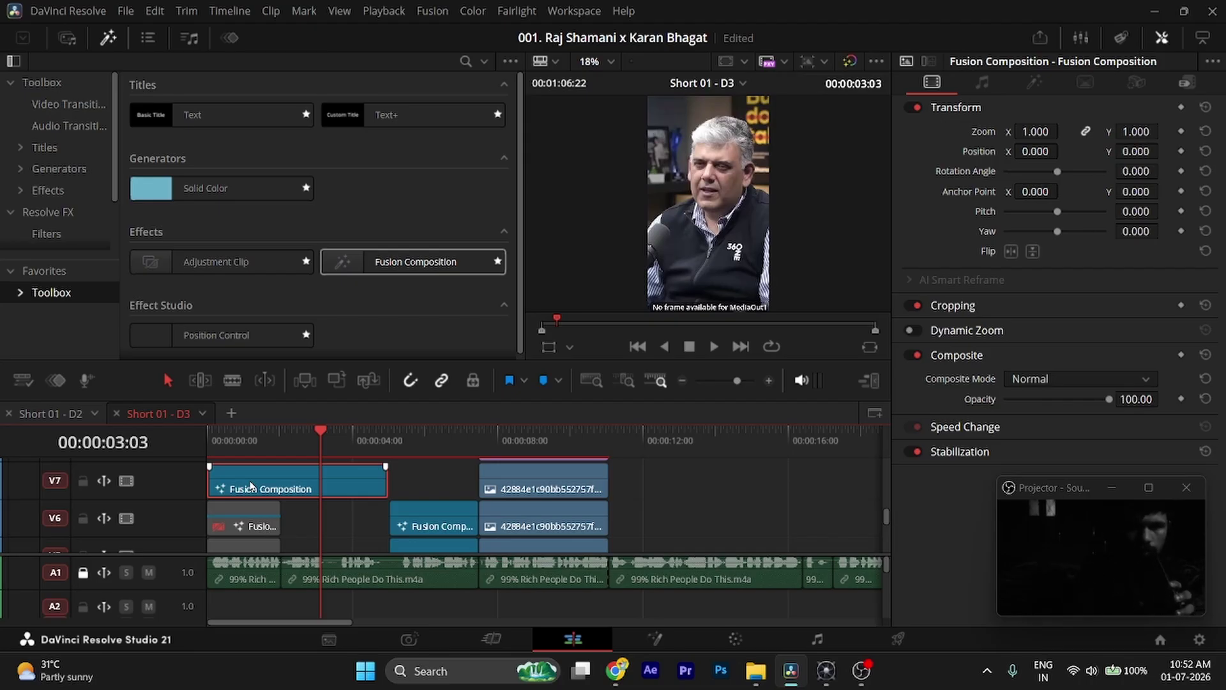
- Open the new Fusion Composition in Fusion, feed a Background node into MediaOut1, and show the output in the viewer
key("shift+5")
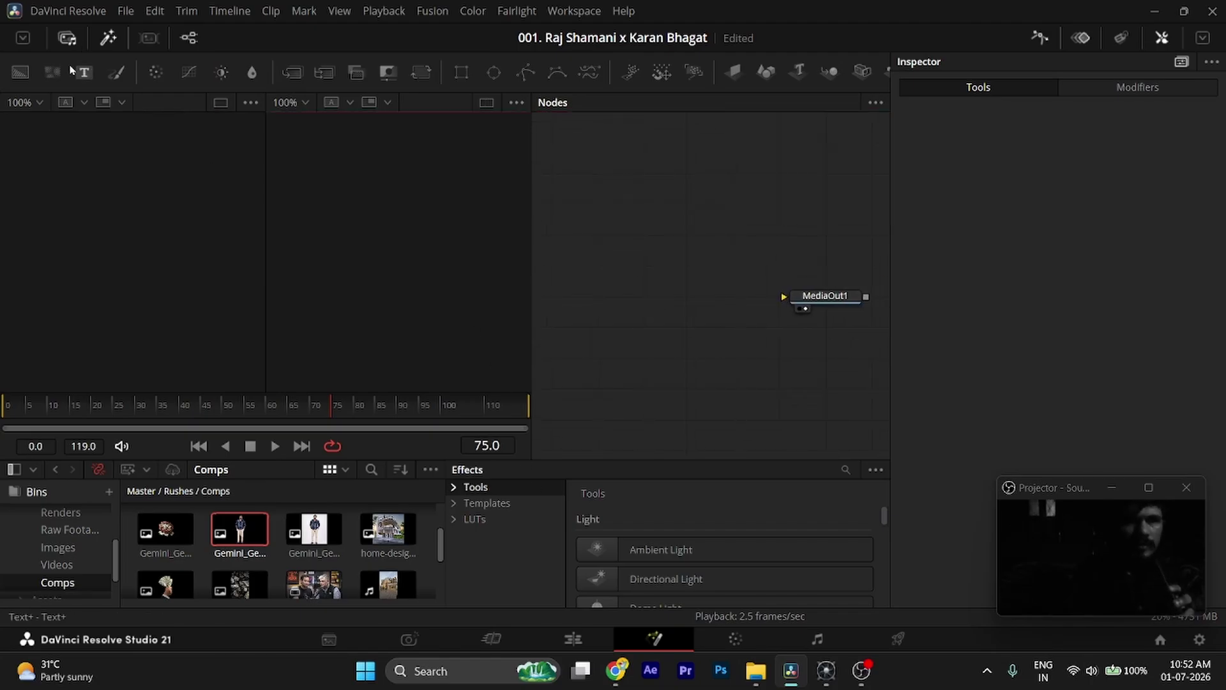
left_click_drag(21, 72, 593, 295)
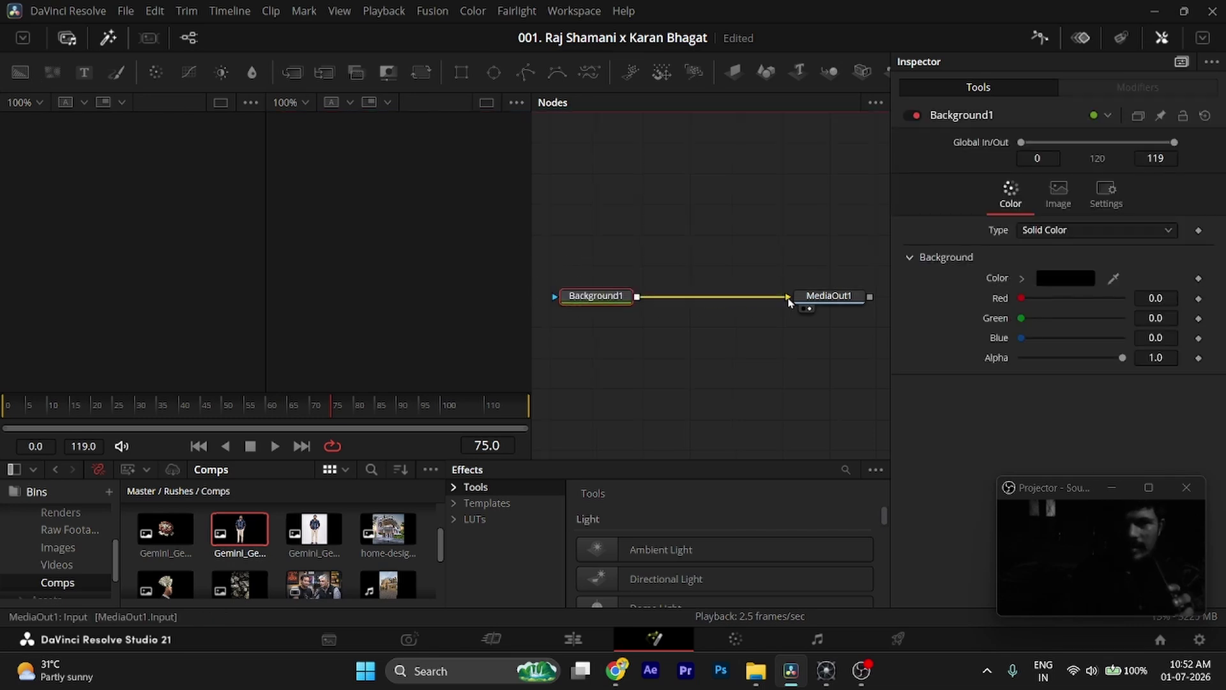
left_click(809, 309)
- Set the Background1 colour to near-white #fcfcfc and save the project
left_click(1053, 281)
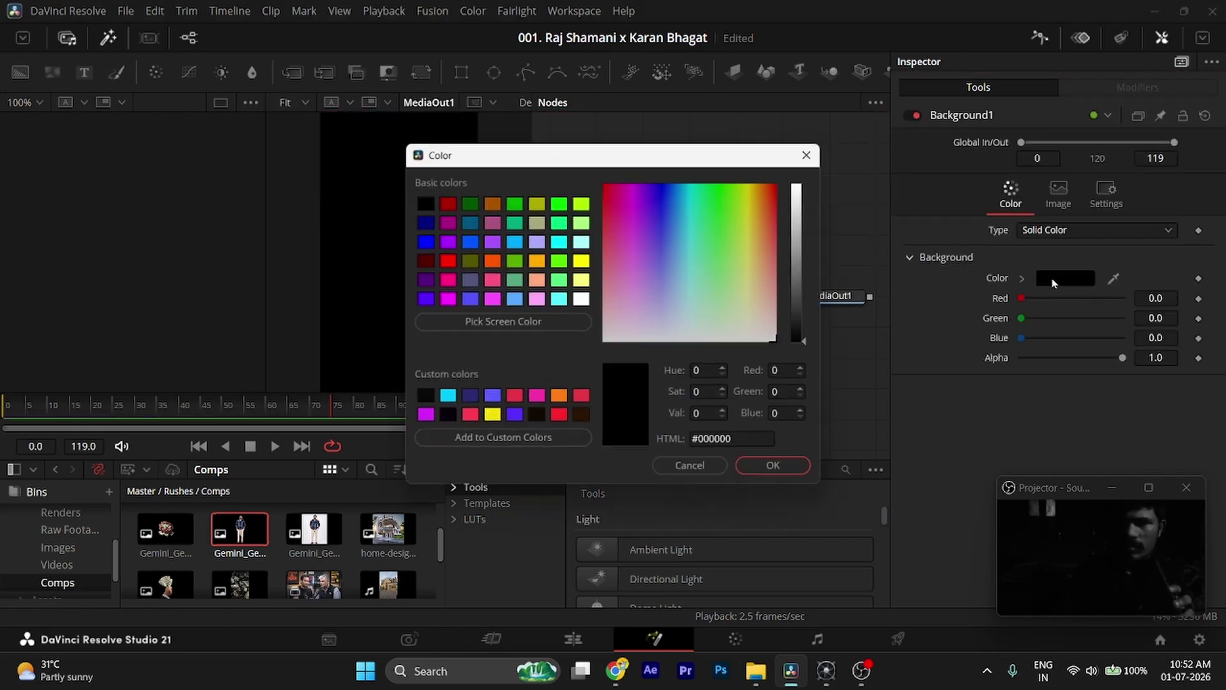
left_click(806, 190)
key("Return")
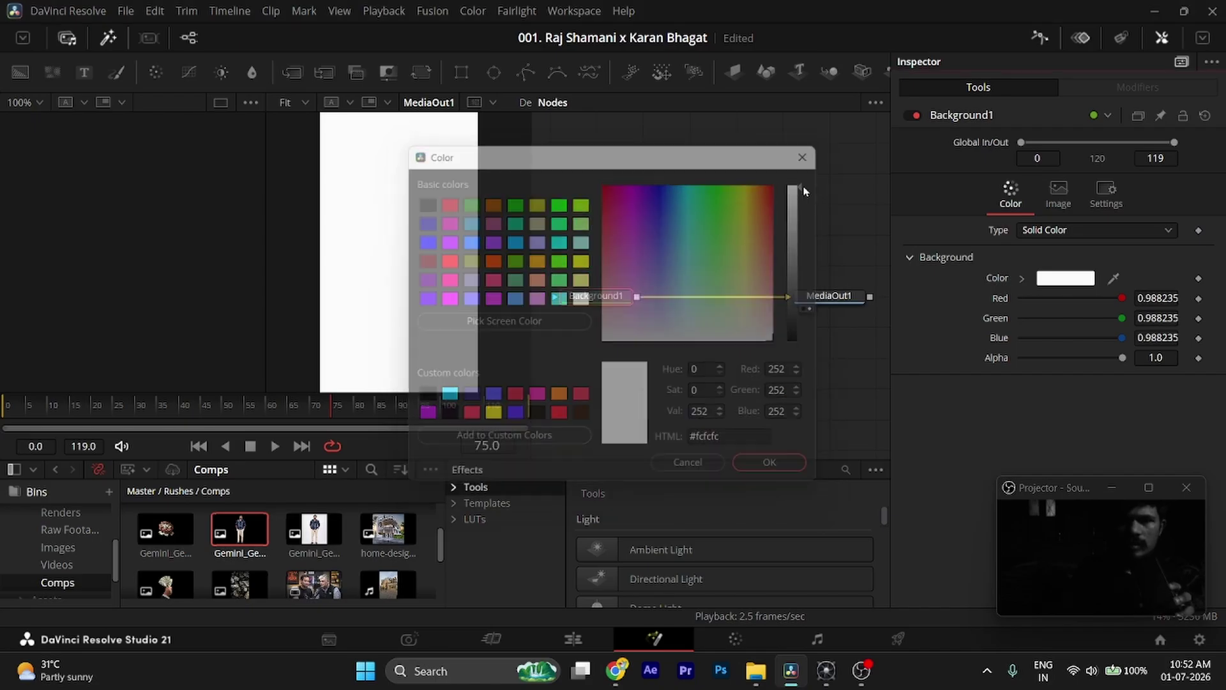
key("ctrl+s")
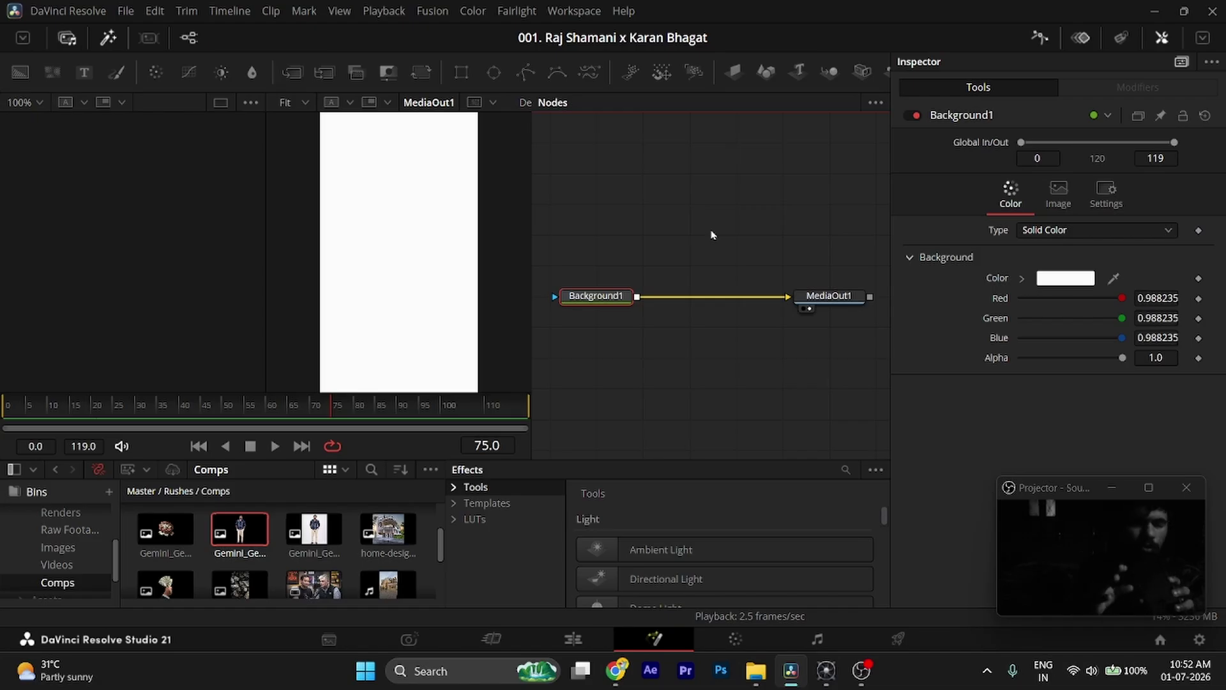
left_click(712, 235)
scroll(712, 235, "up", 2)
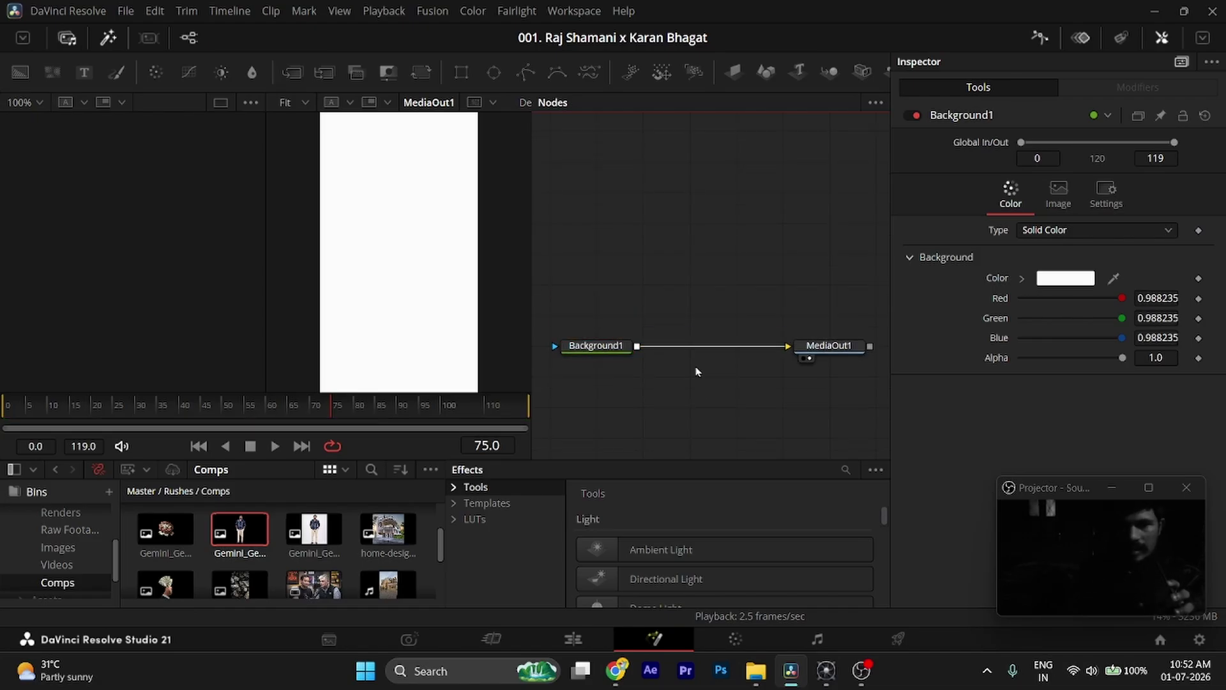
- Switch to the Canva board in Chrome and select the jet image on the "Boarn Rich - test" page
left_click(753, 670)
left_click(617, 670)
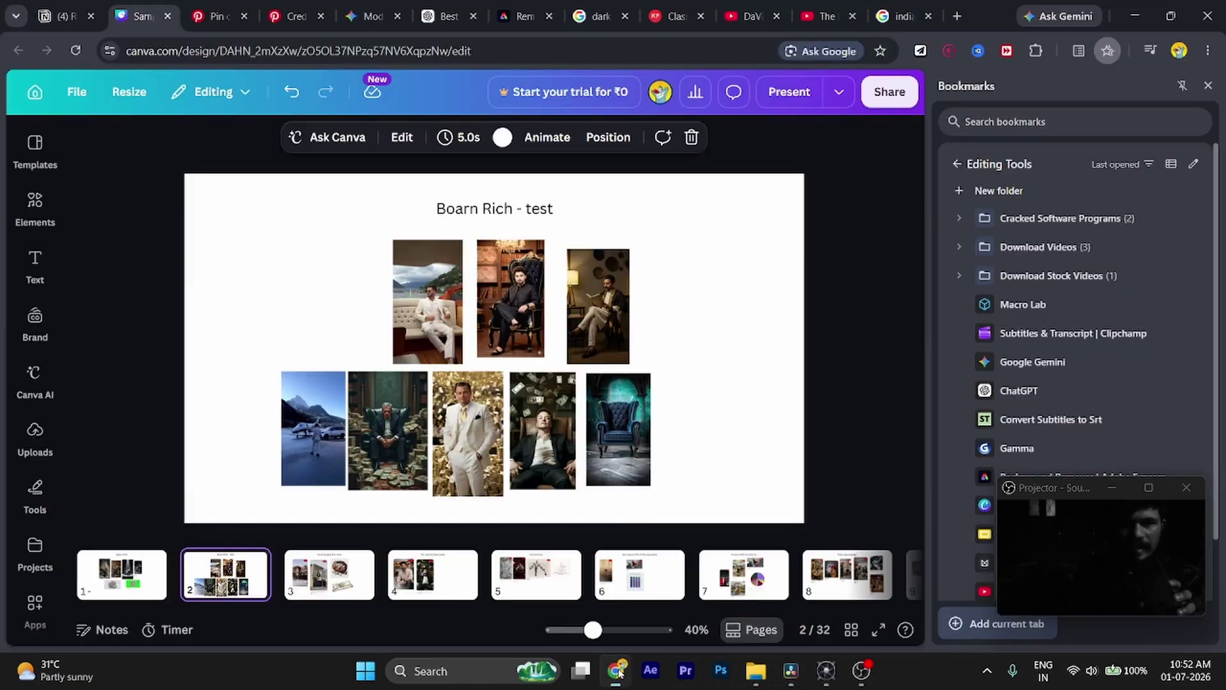
left_click(331, 436)
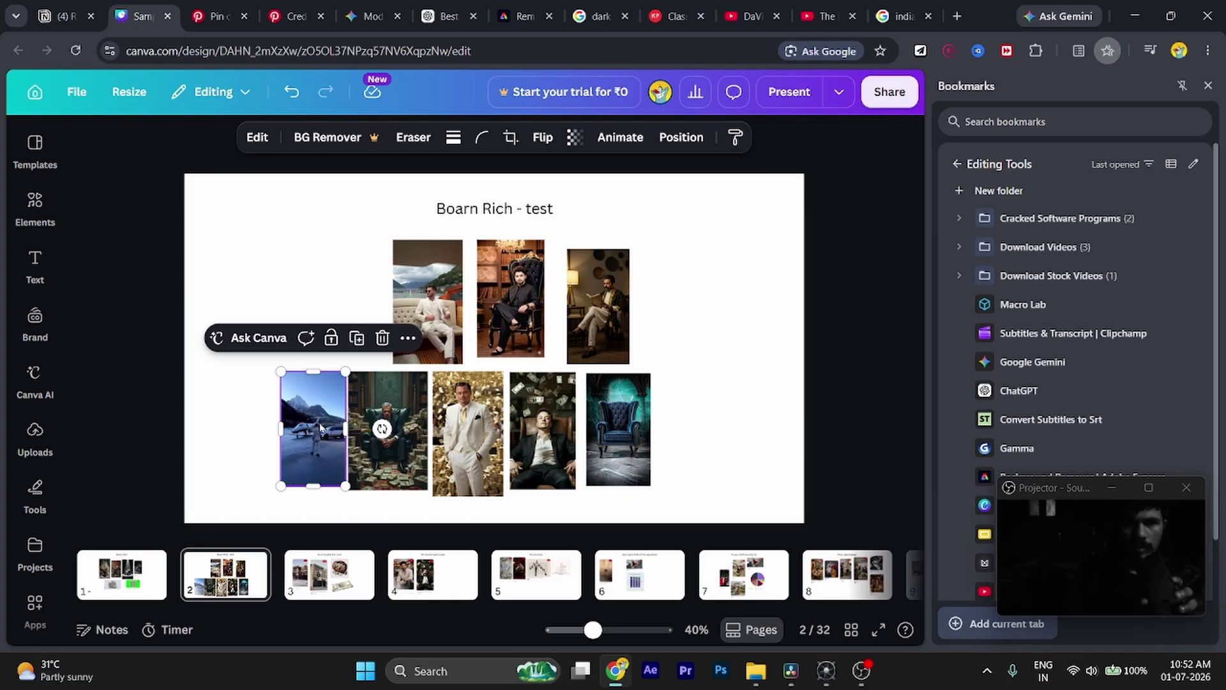
- Go to the Pinterest pin page and enter "flight jet" as the search term
left_click(913, 19)
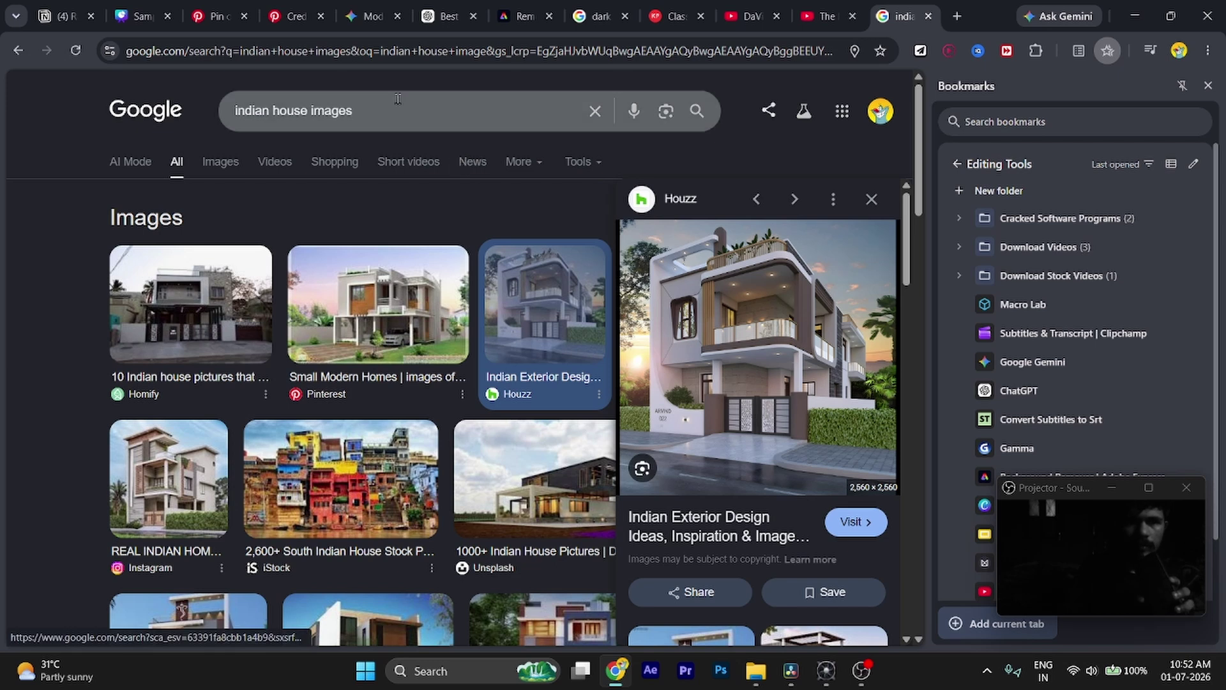
left_click(217, 16)
left_click(229, 102)
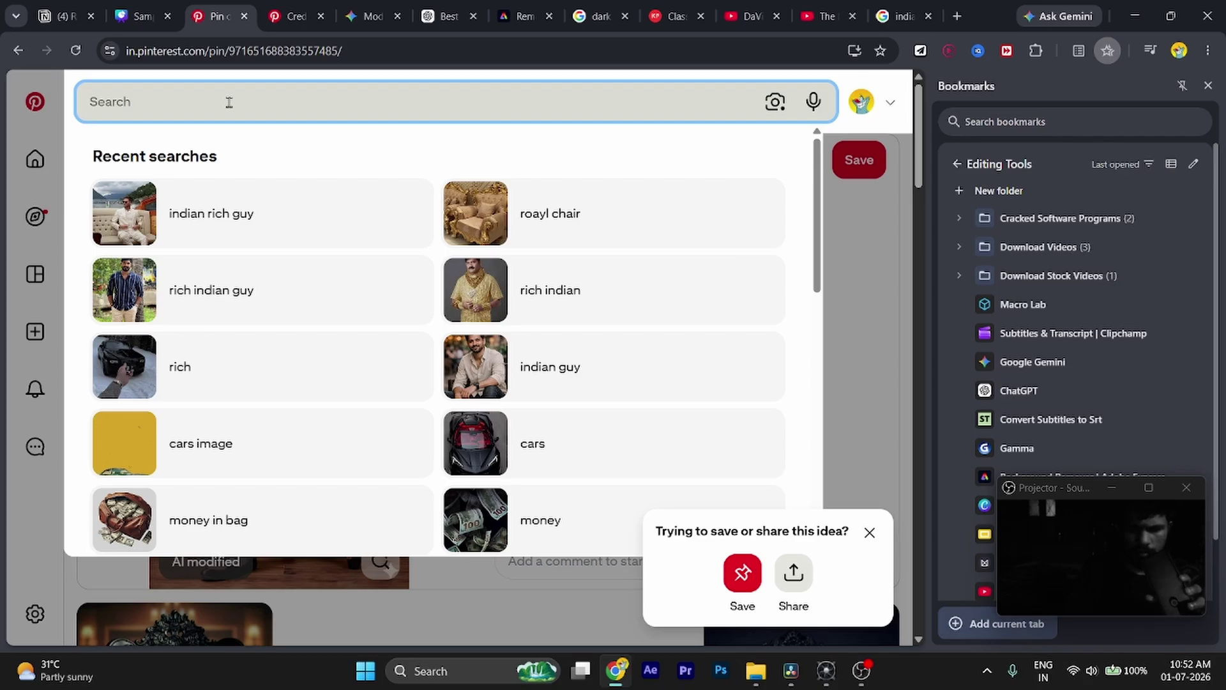
type("jet")
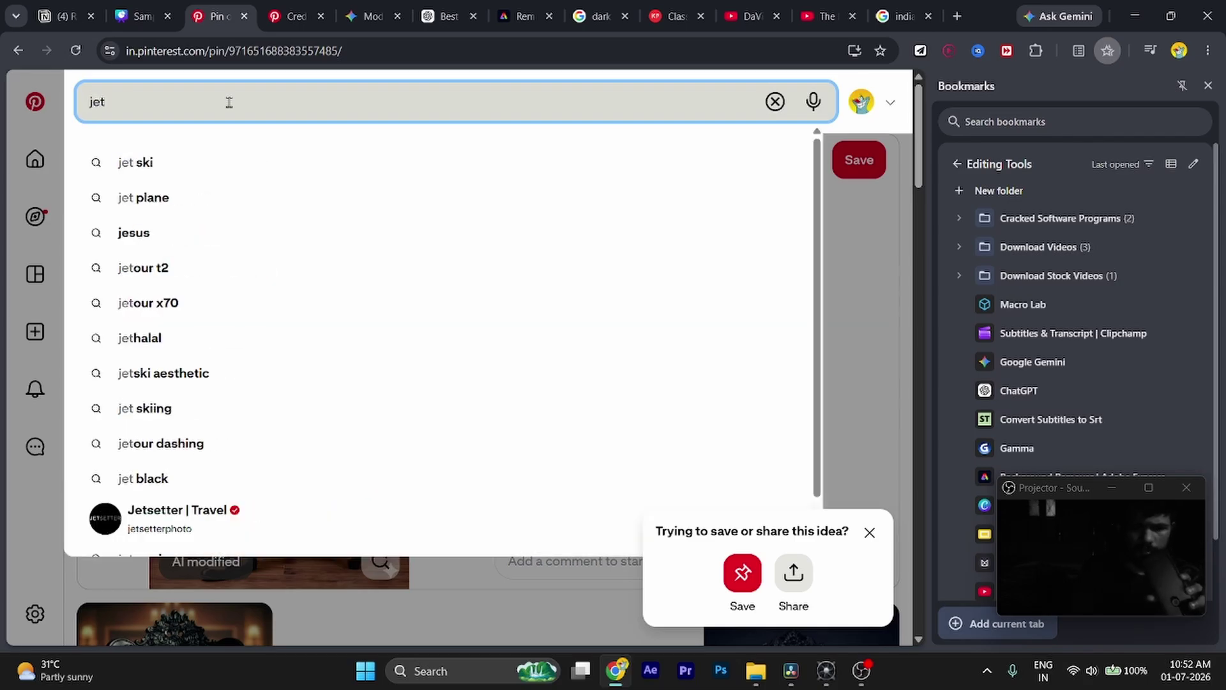
type("flig")
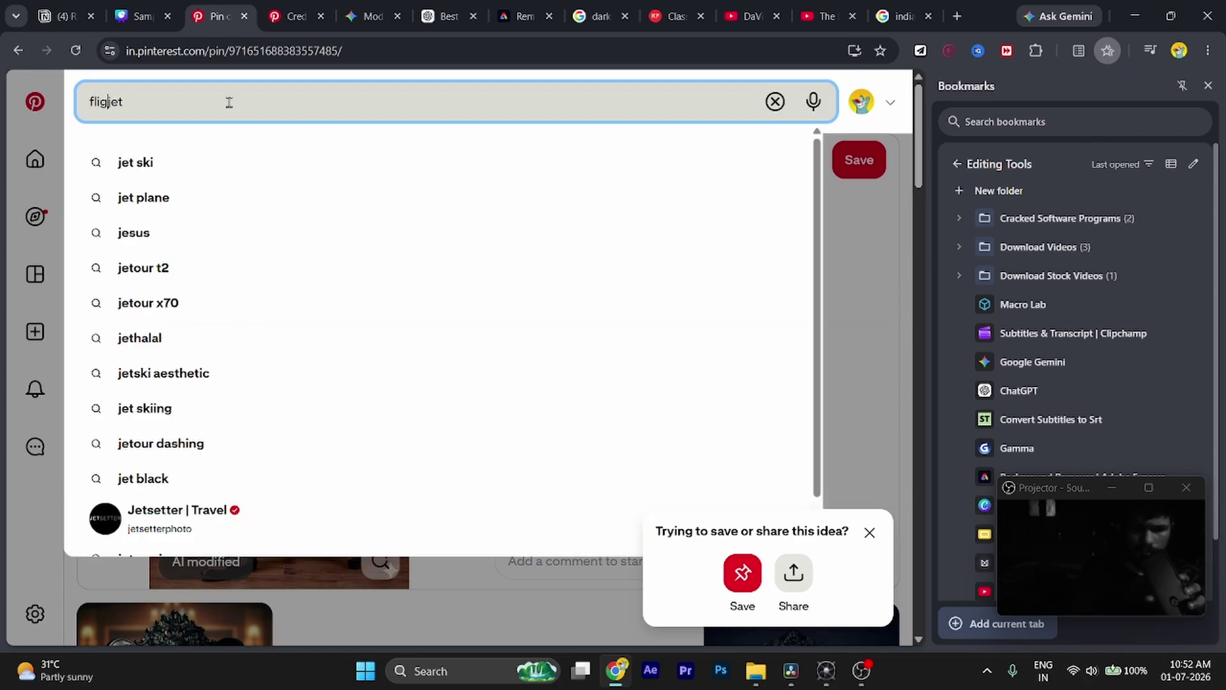
type("ht jet")
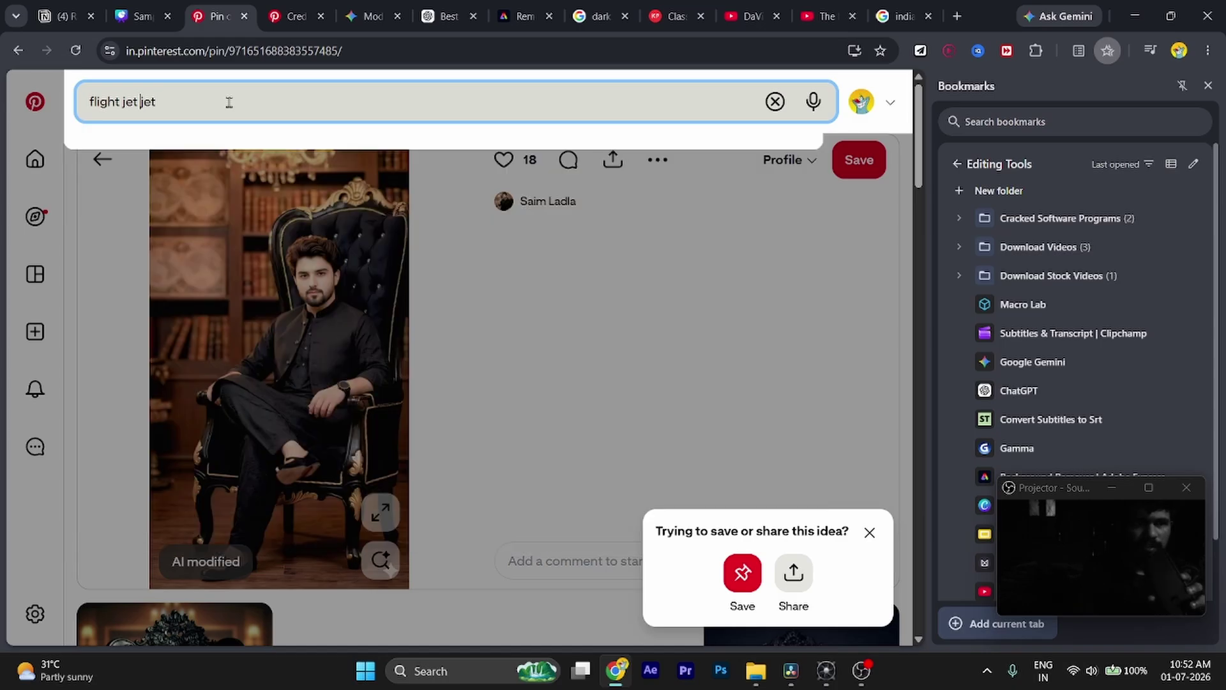
- Search Pinterest for "flight jet", removing the duplicated word from the query
key("Return")
left_click(190, 101)
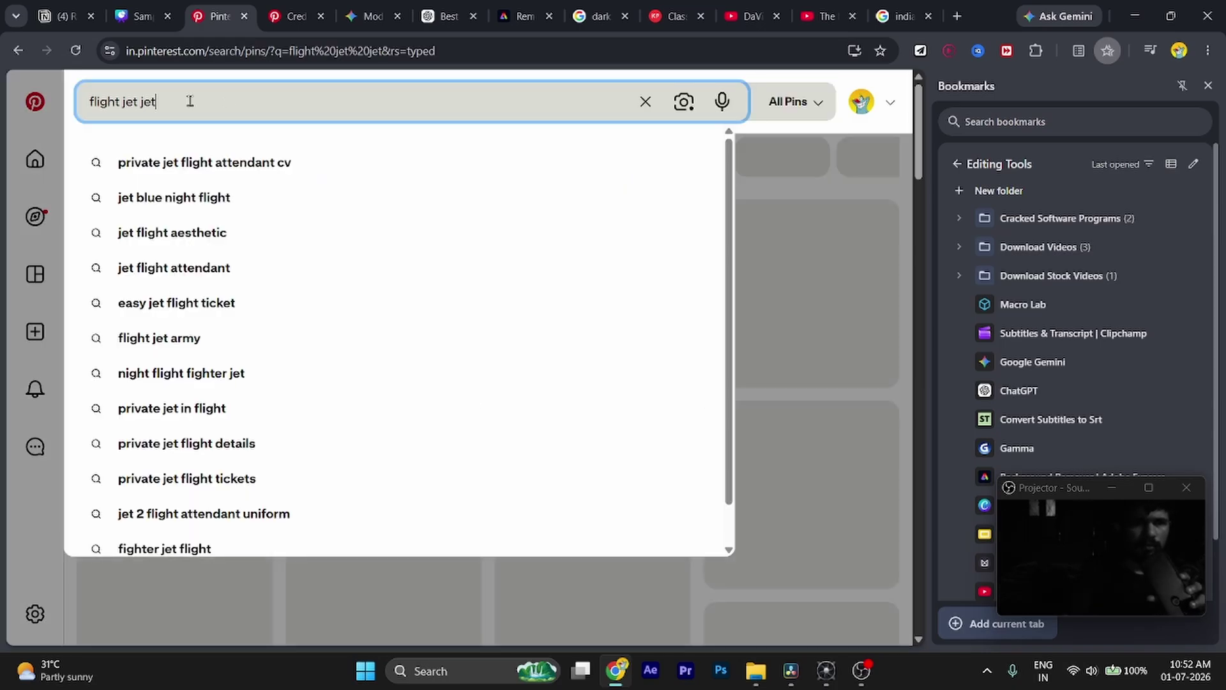
key("BackSpace")
key("BackSpace")
key("BackSpace")
key("BackSpace")
key("Return")
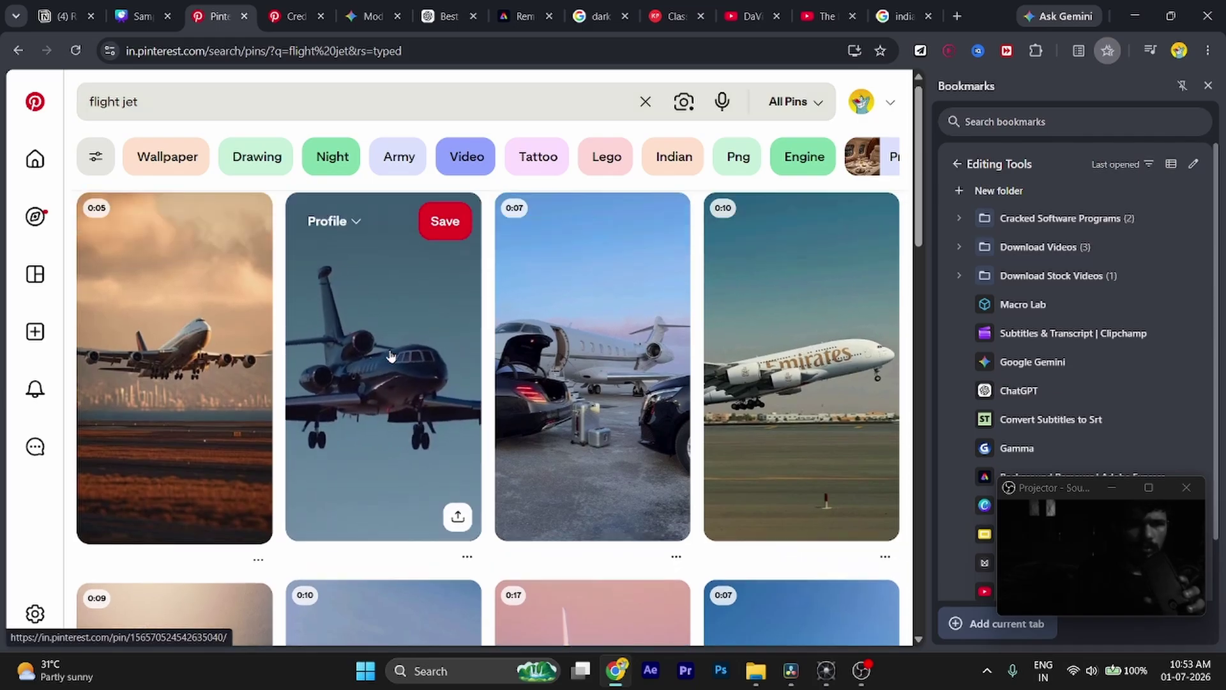
- Open the video pin of the airliner taking off at sunset, pause it and copy the video frame
left_click(180, 419)
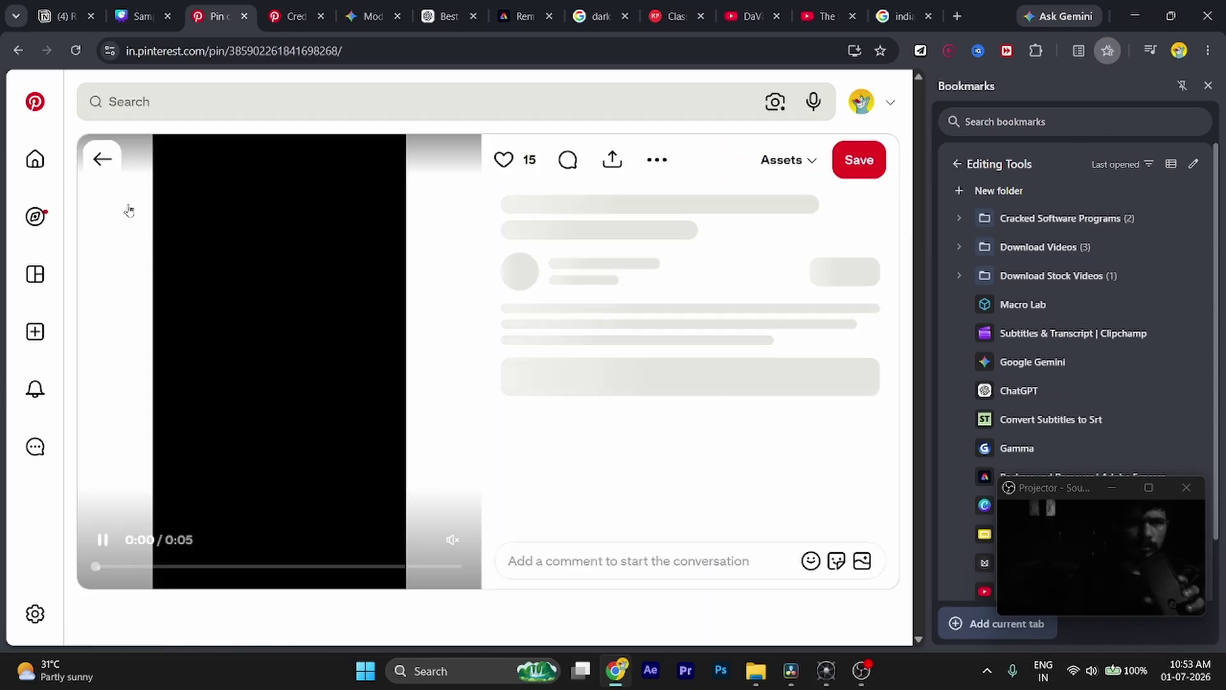
left_click(268, 383)
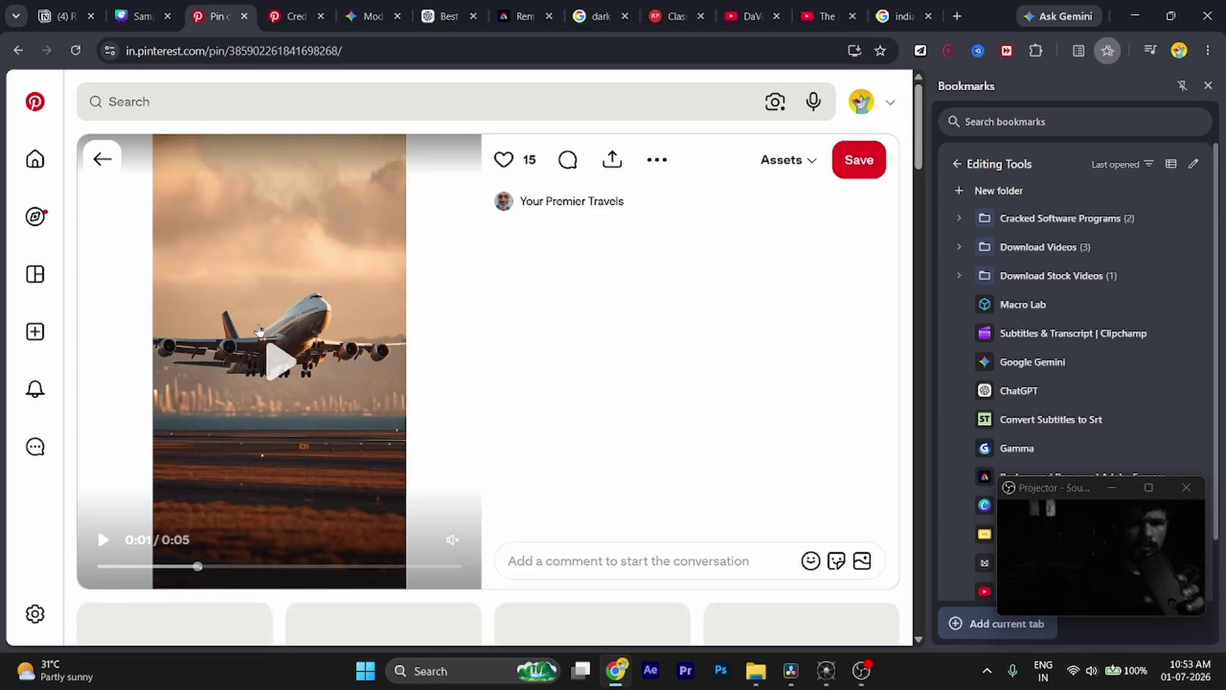
right_click(268, 388)
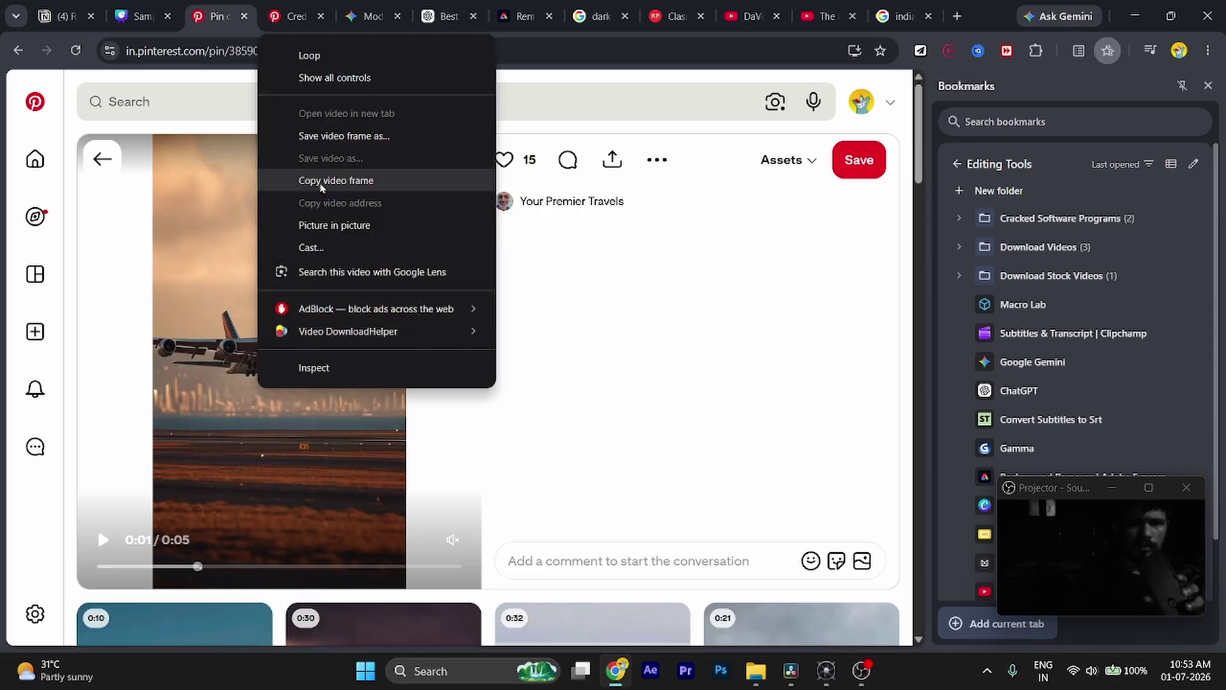
left_click(321, 184)
- Switch to Canva, paste the airliner frame on page 2 and place it small beside the teal armchair image
left_click(138, 16)
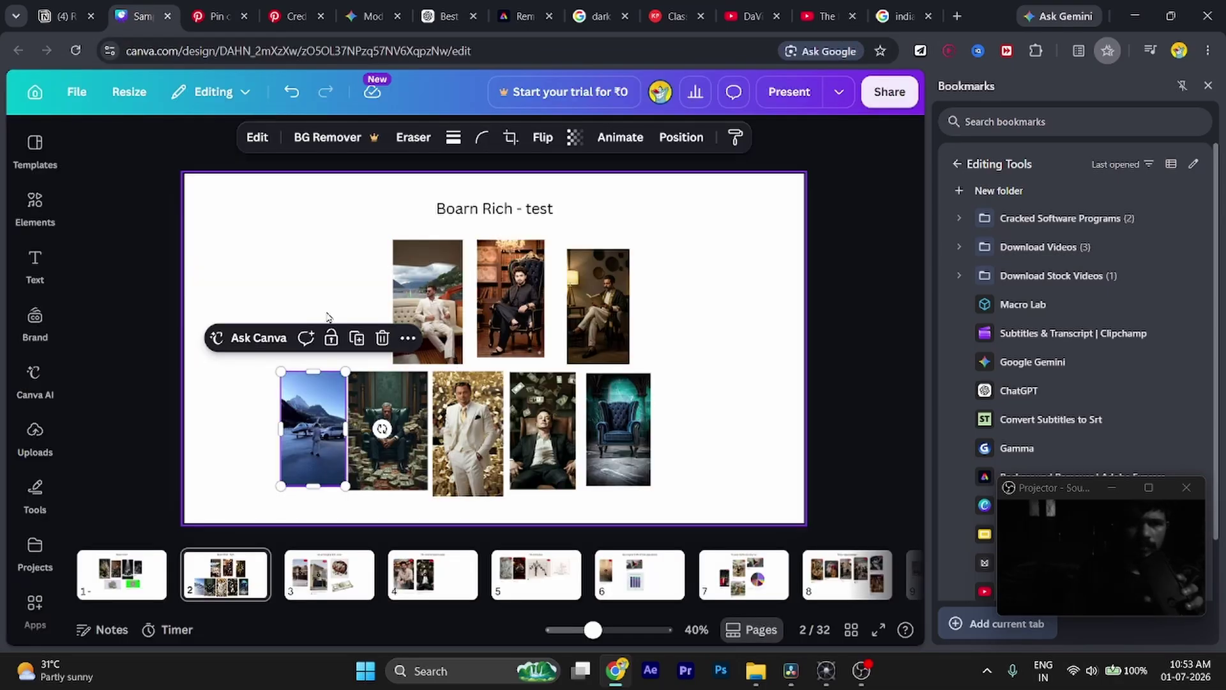
key("ctrl+v")
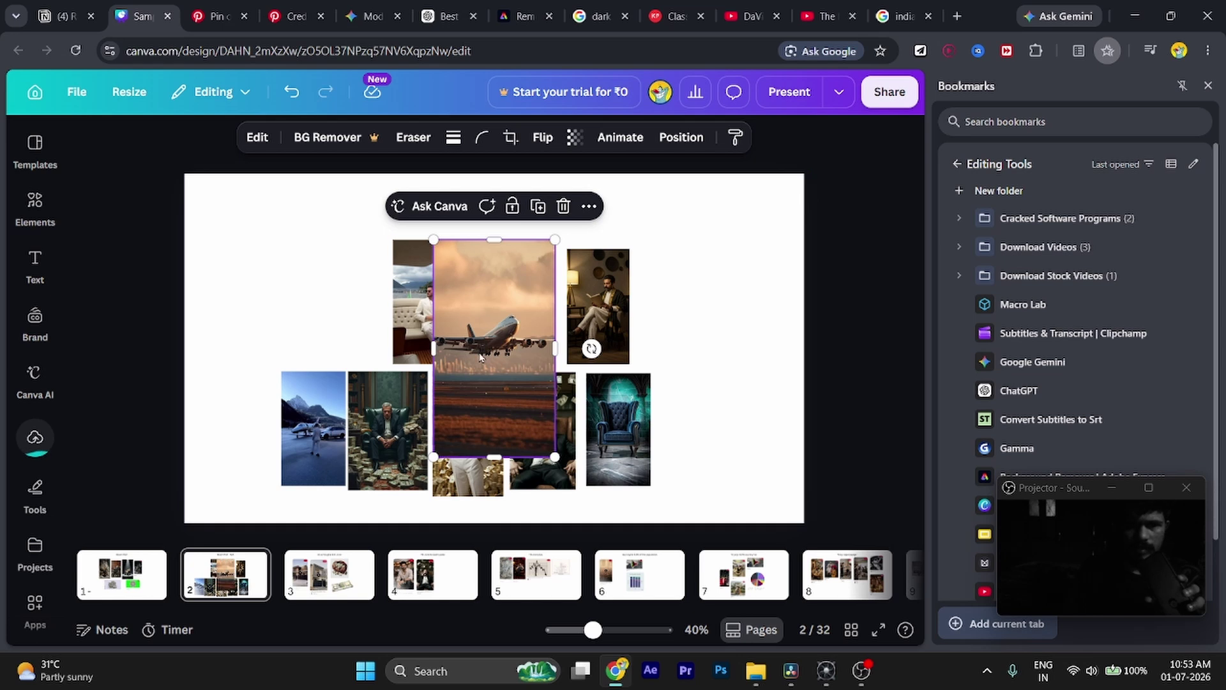
left_click_drag(533, 318, 734, 365)
- Return to the "flight jet" results on Pinterest and browse them for another private jet clip
left_click(217, 16)
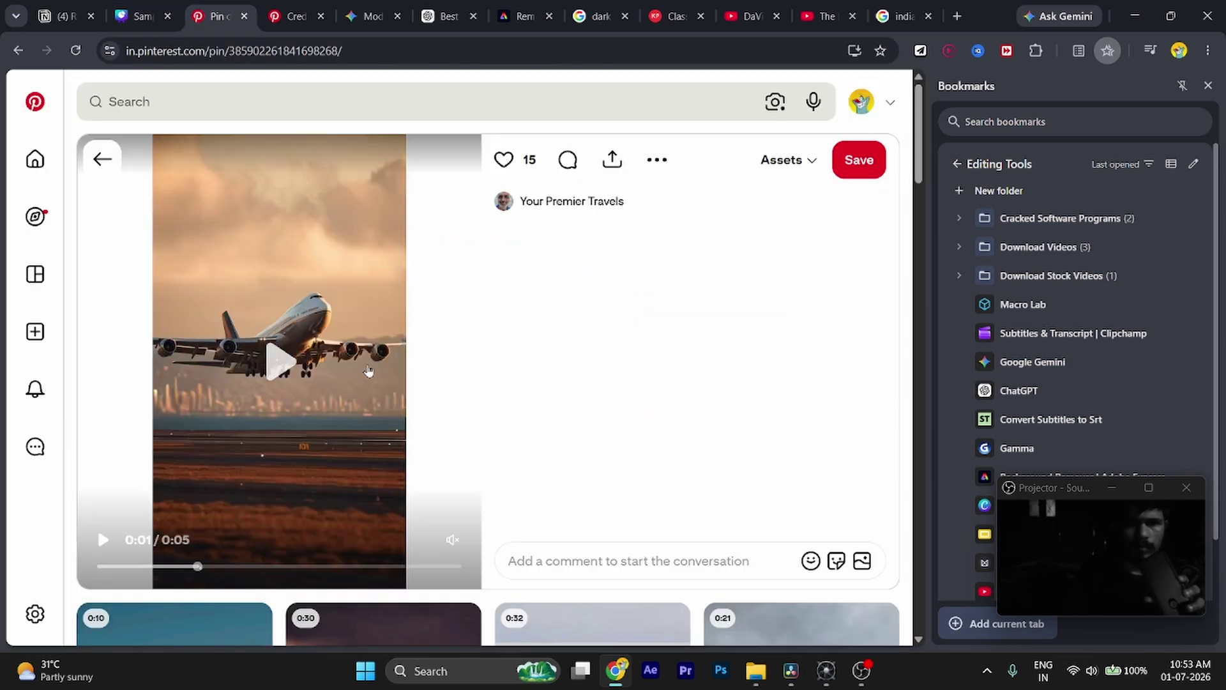
scroll(383, 423, "down", 7)
scroll(383, 422, "up", 4)
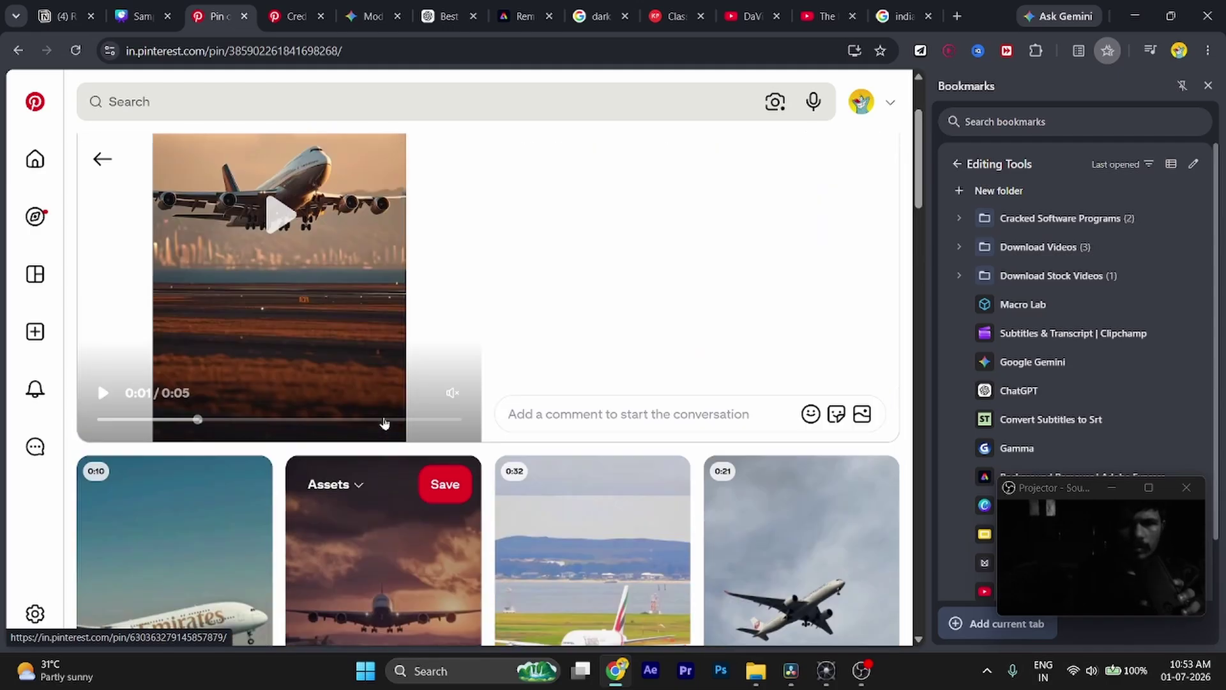
scroll(384, 423, "up", 3)
left_click(102, 159)
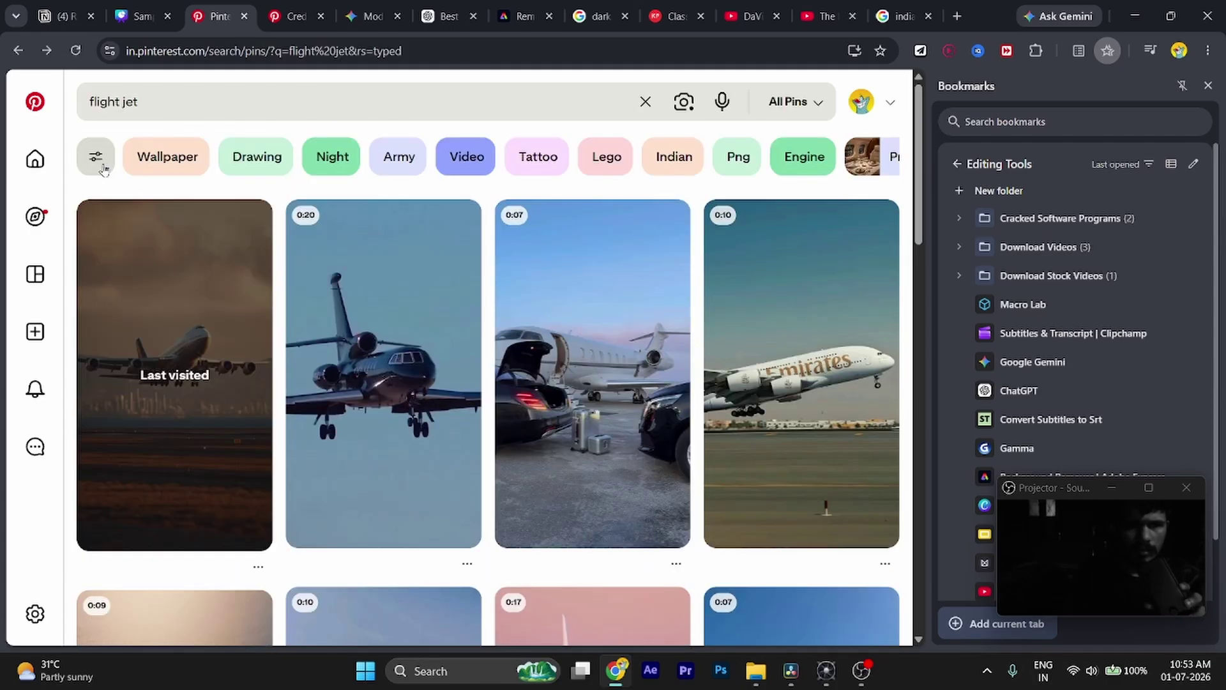
scroll(397, 363, "down", 7)
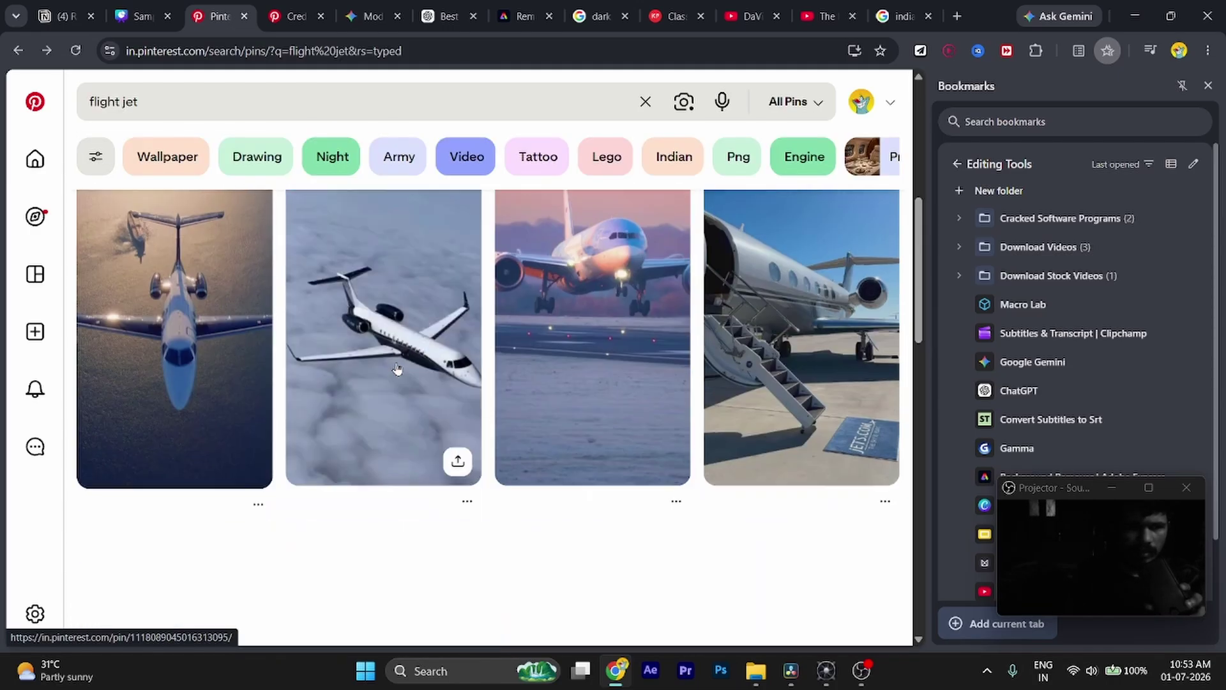
scroll(397, 369, "down", 5)
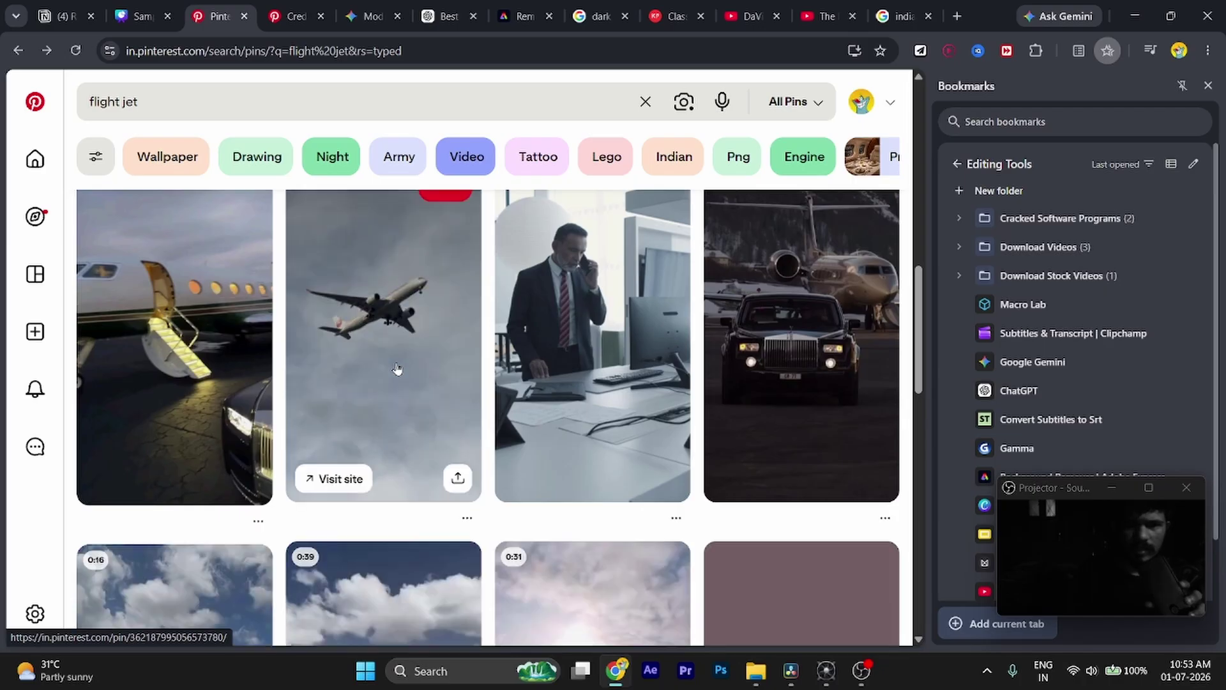
scroll(396, 369, "down", 5)
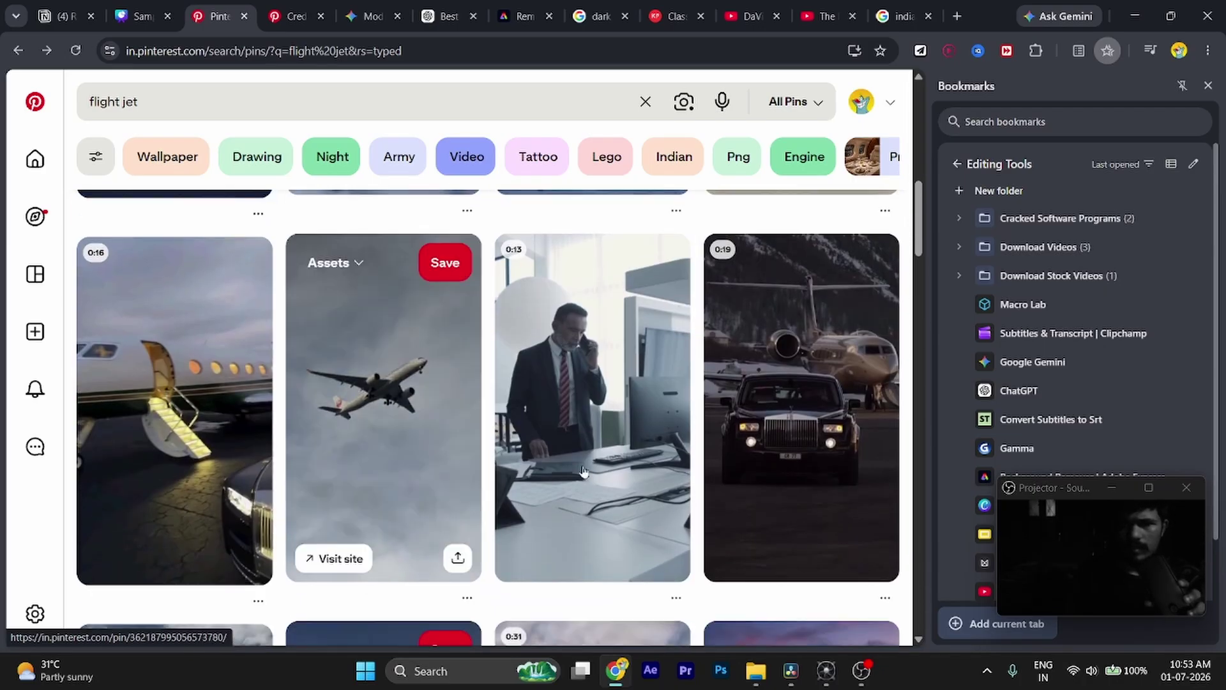
scroll(583, 471, "down", 2)
- Open the video pin of the black Rolls-Royce in front of a private jet and copy its frame
right_click(767, 369)
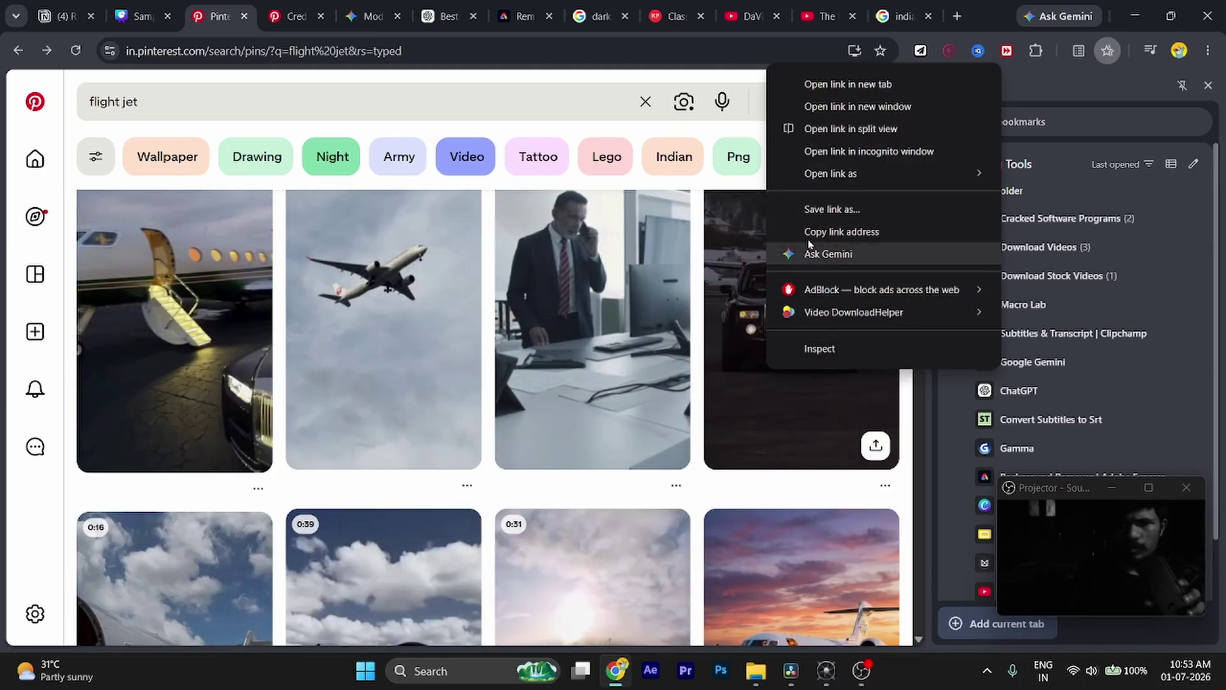
left_click(751, 401)
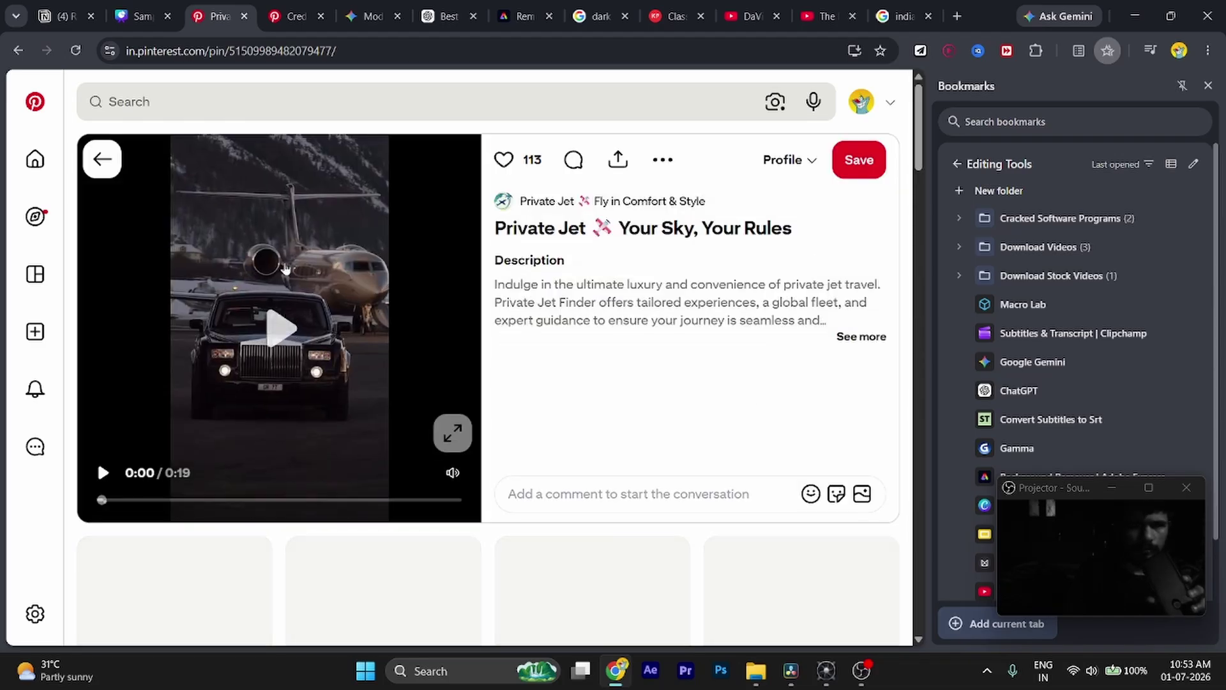
right_click(285, 269)
left_click(342, 407)
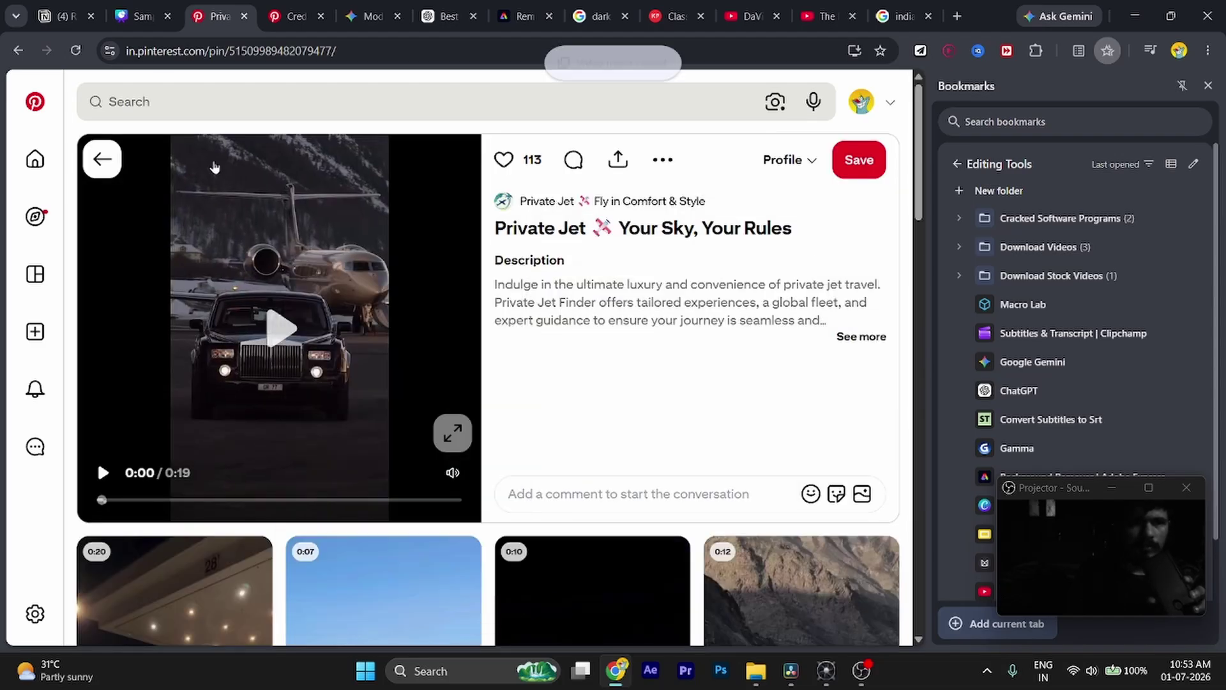
- Paste the Rolls-Royce frame on page 2 in Canva, shrink it and place it above the airliner image
key("ctrl+Page_Up")
left_click(675, 278)
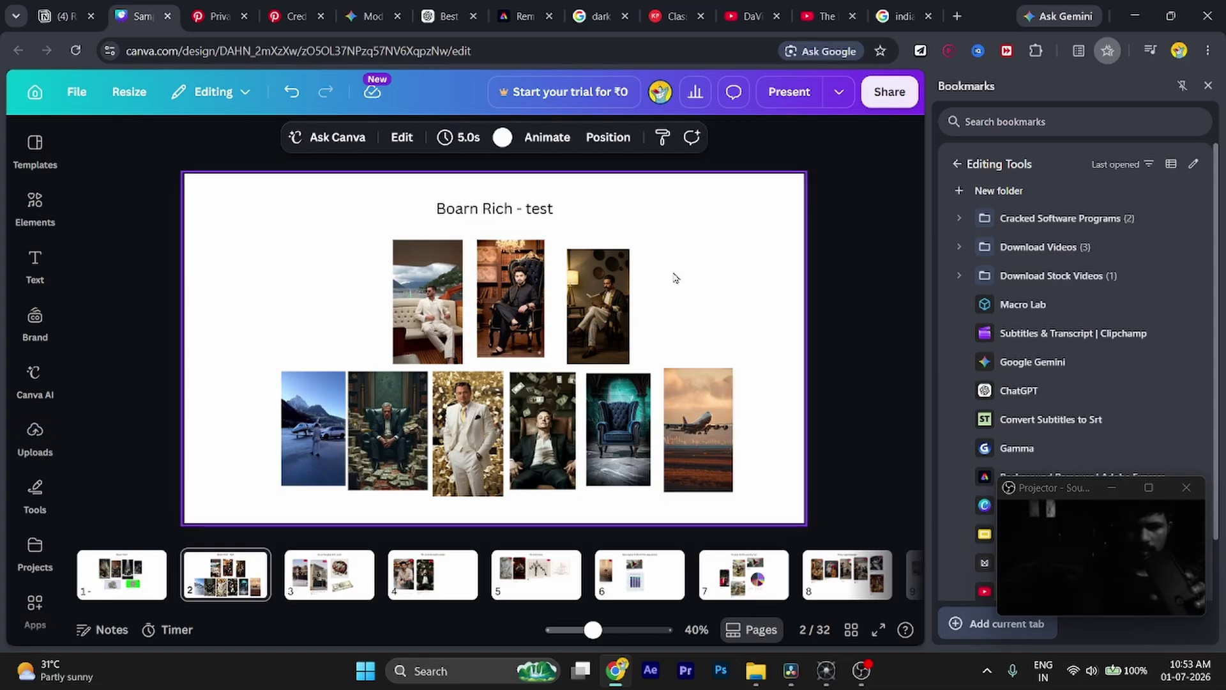
key("ctrl+v")
left_click_drag(556, 240, 734, 252)
mouse_move(690, 296)
left_mouse_down()
mouse_move(766, 362)
mouse_move(780, 392)
mouse_move(688, 295)
left_mouse_up()
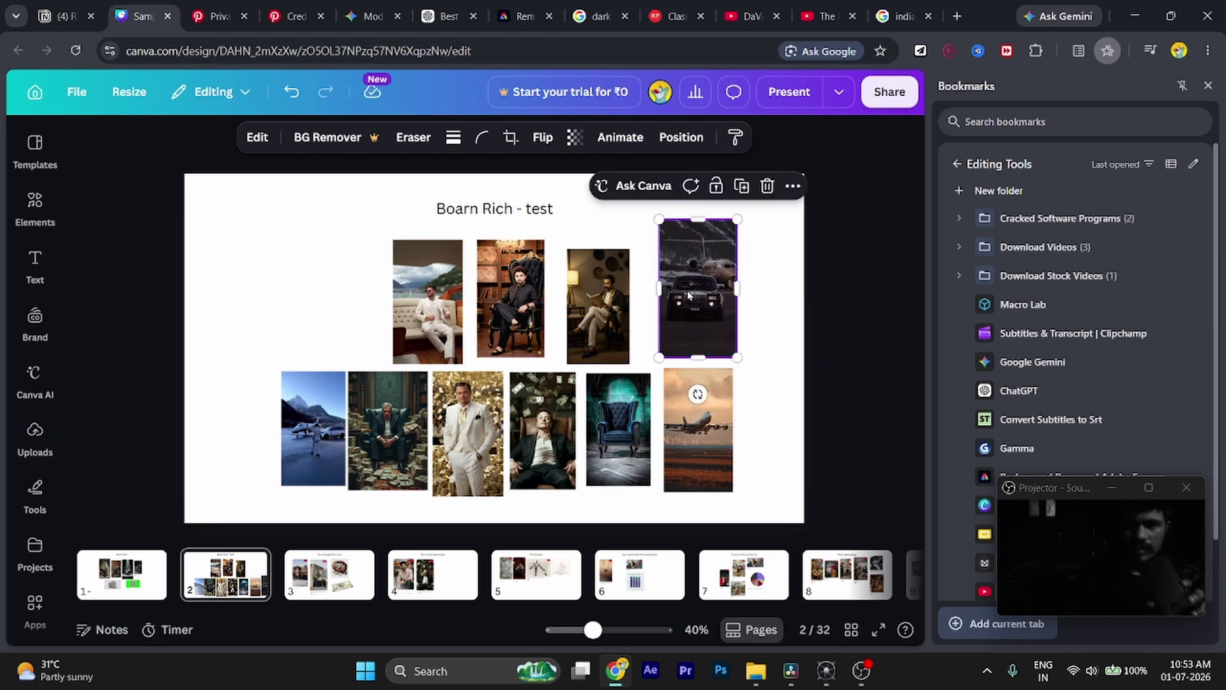
left_click(752, 367)
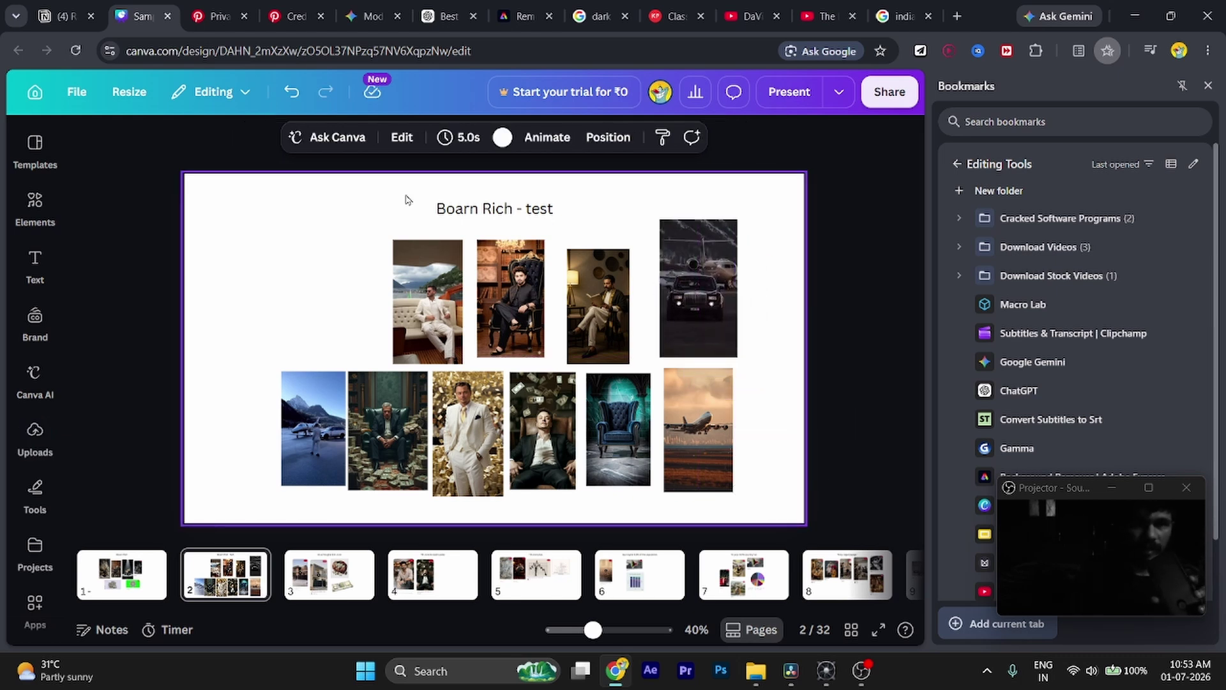
- Return to the "flight jet" results on Pinterest and open the pin "How to Book Private Jet with few clicks"
key("ctrl+Tab")
scroll(388, 410, "down", 3)
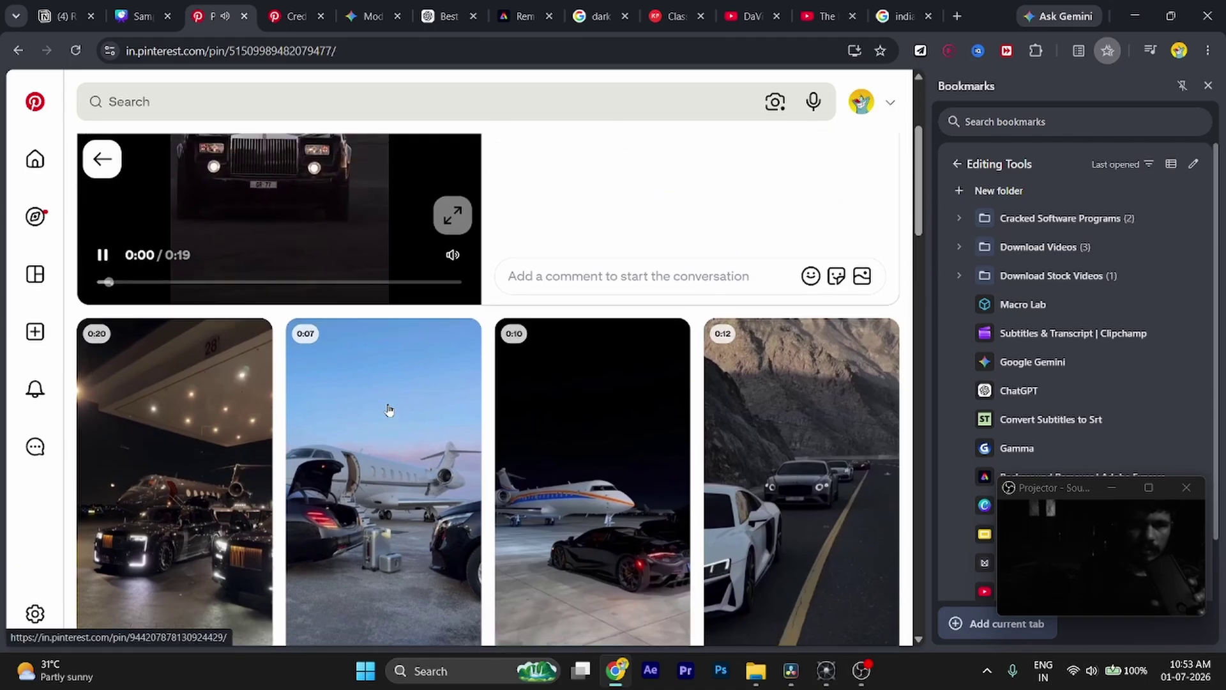
scroll(342, 416, "down", 3)
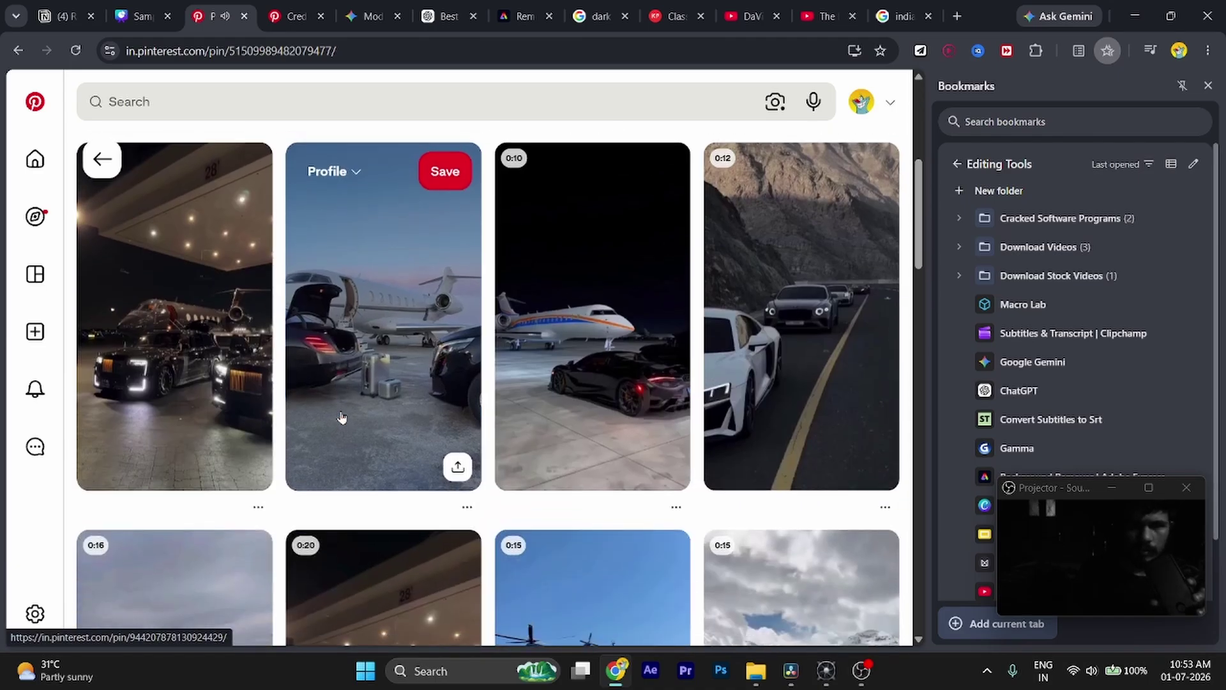
scroll(342, 416, "up", 2)
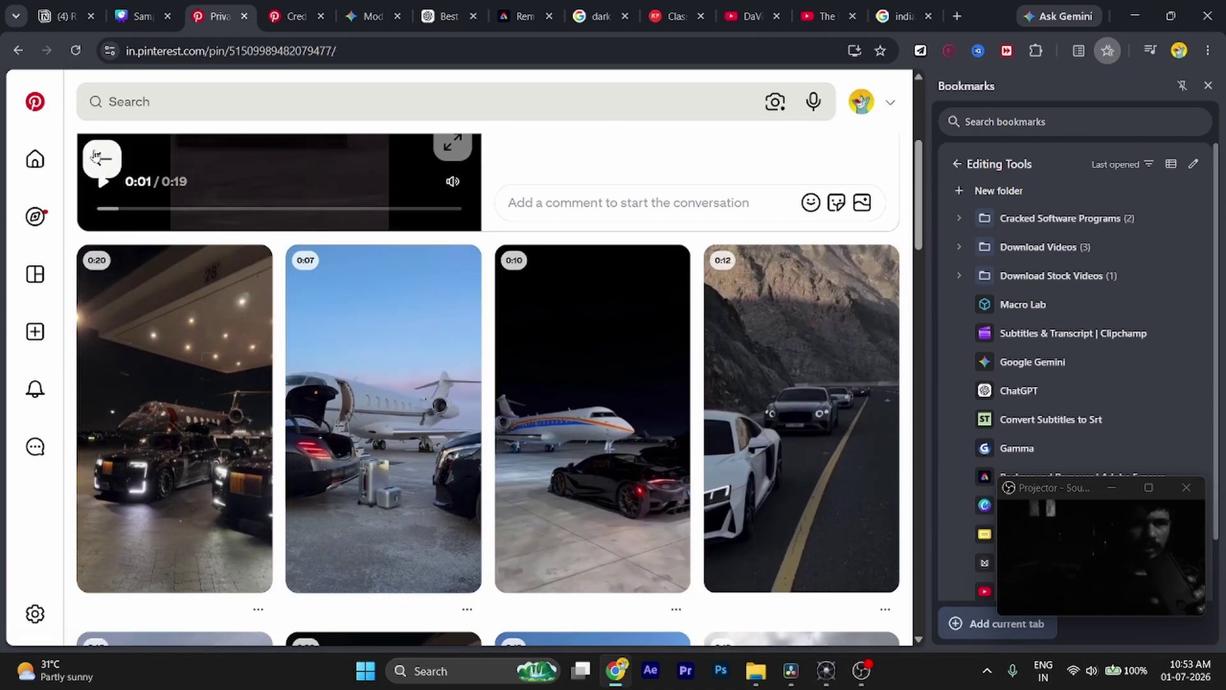
left_click(97, 159)
scroll(265, 420, "down", 3)
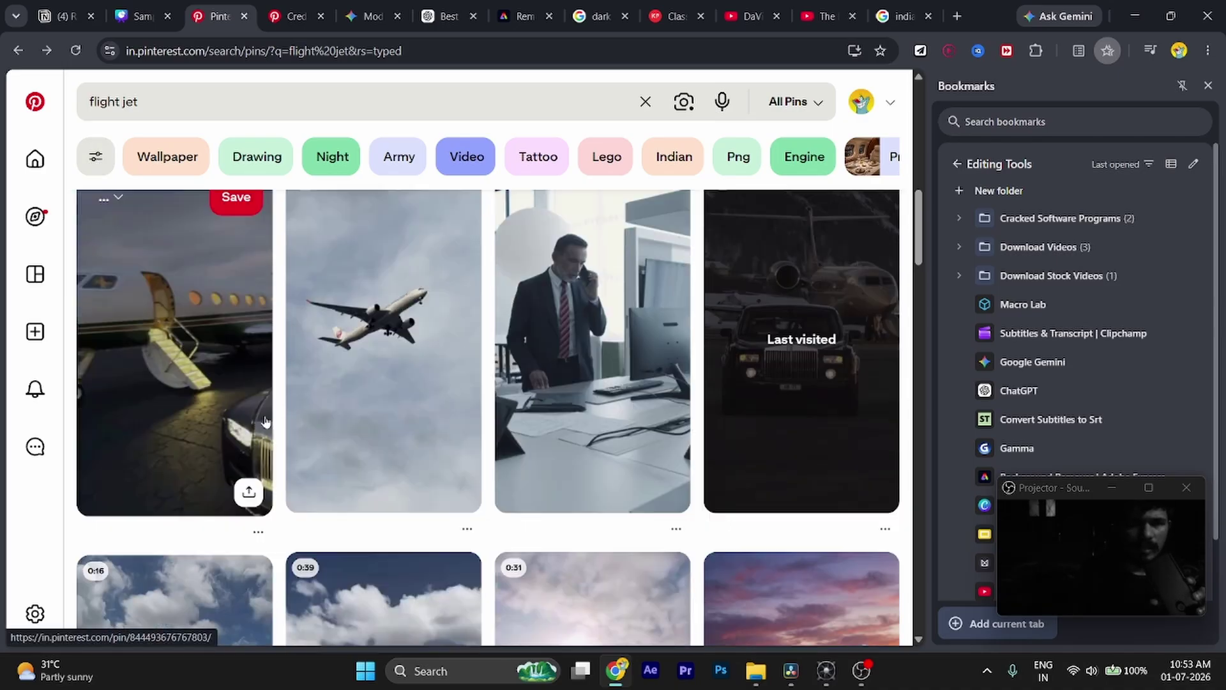
scroll(266, 420, "down", 3)
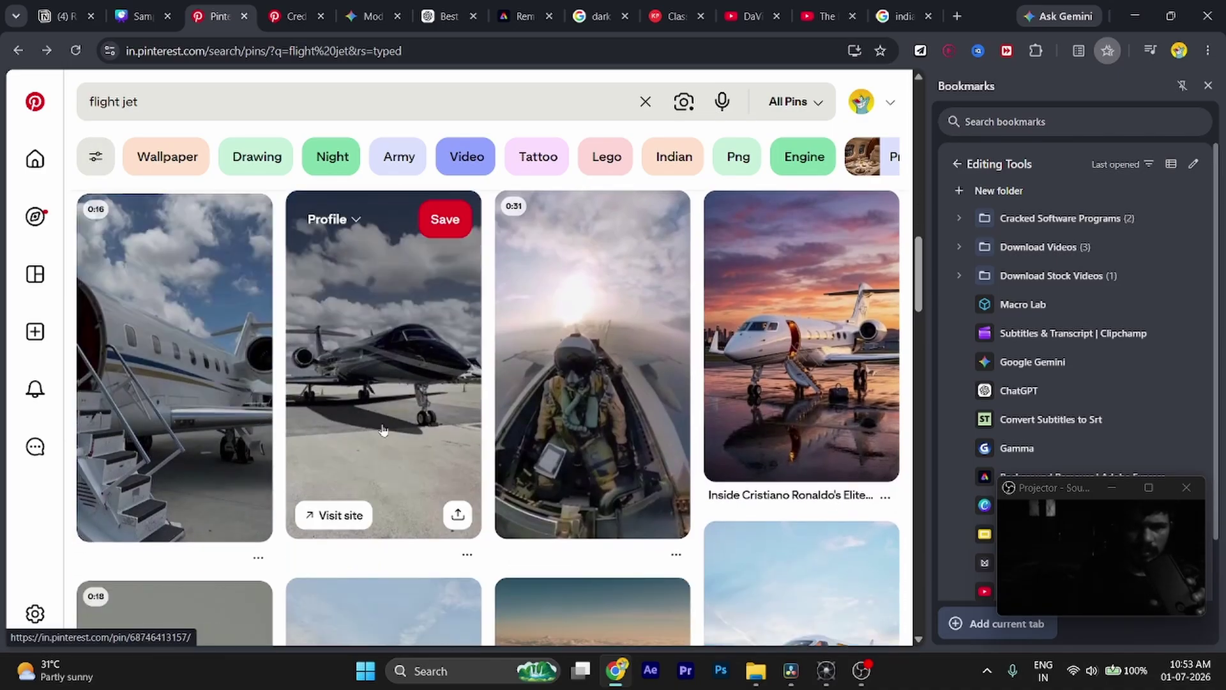
left_click(383, 430)
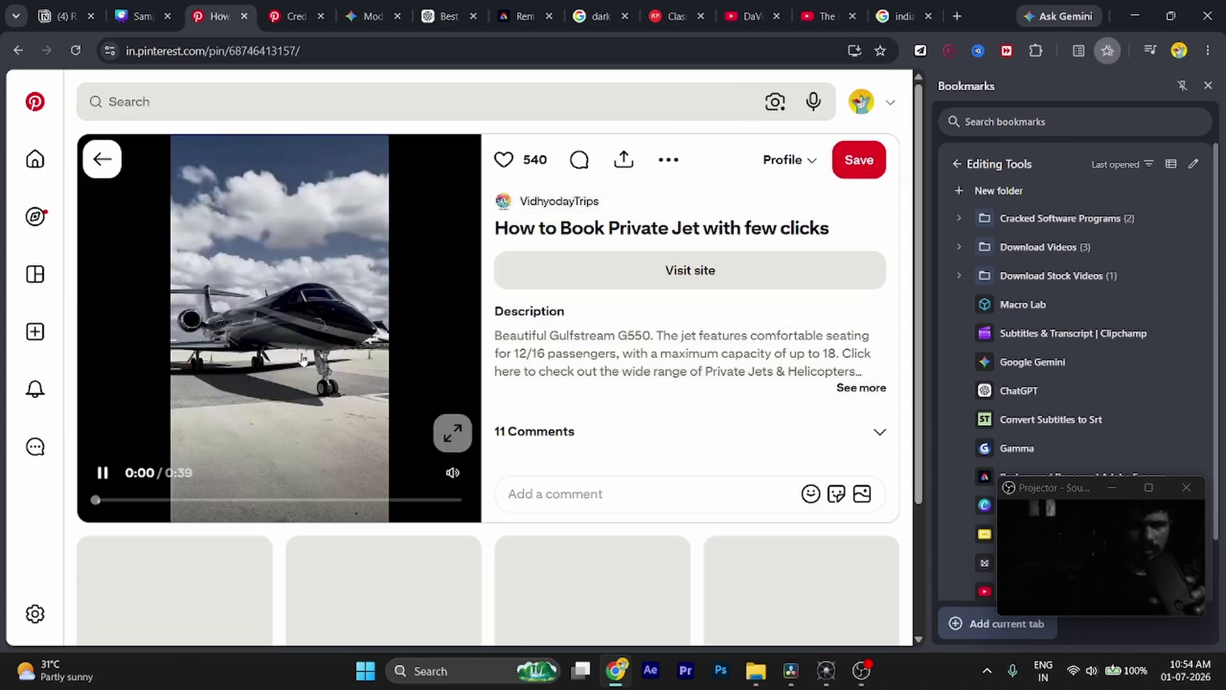
- Pause the opened jet video and copy its current frame
right_click(287, 300)
left_click(278, 290)
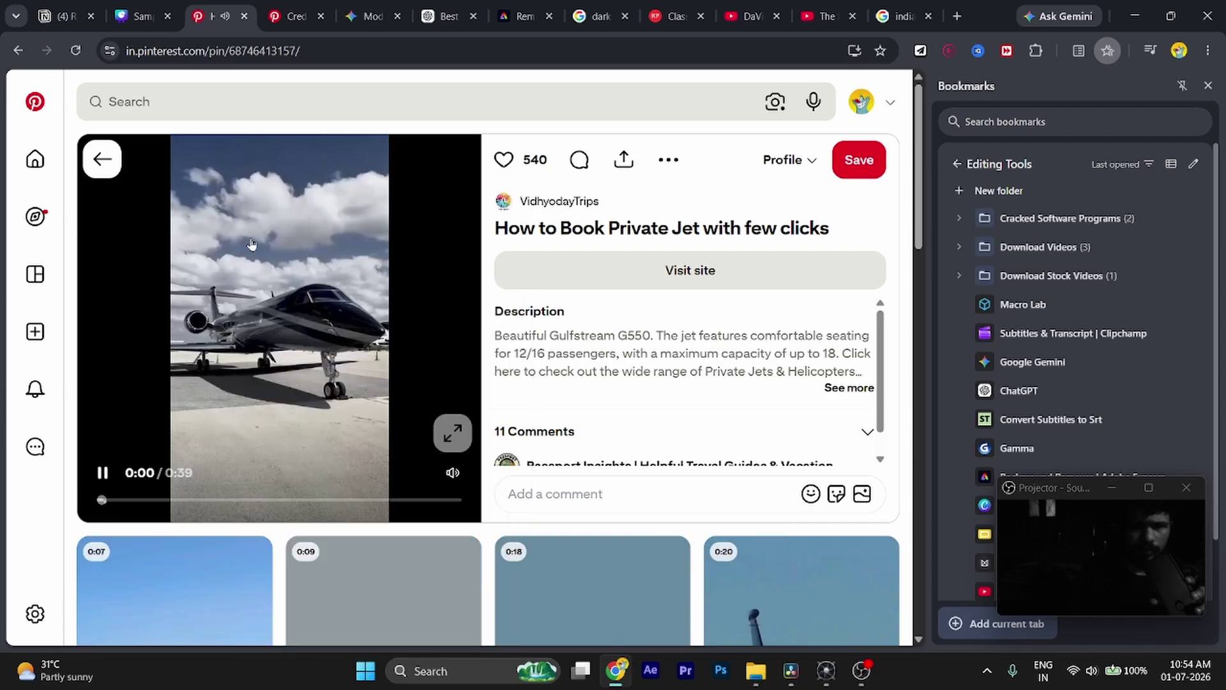
right_click(288, 307)
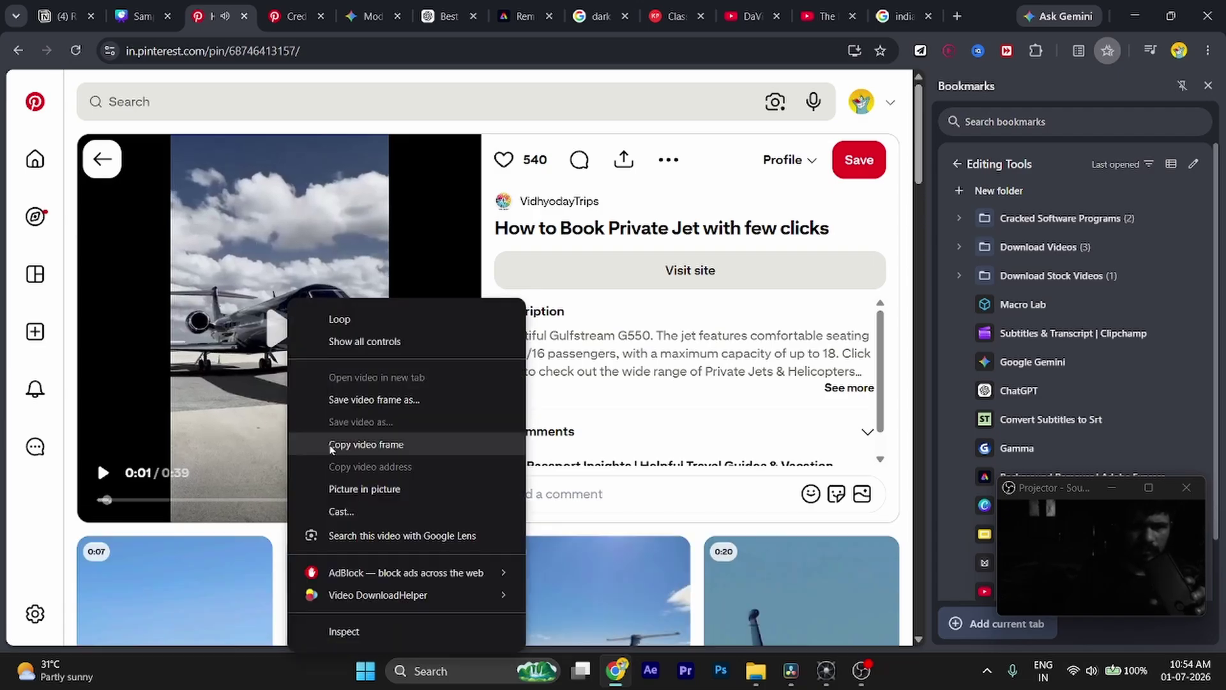
left_click(328, 442)
- Open the related pin of a dark private jet on a grass-edged runway, pause it and copy the frame
scroll(330, 447, "down", 4)
scroll(329, 449, "down", 7)
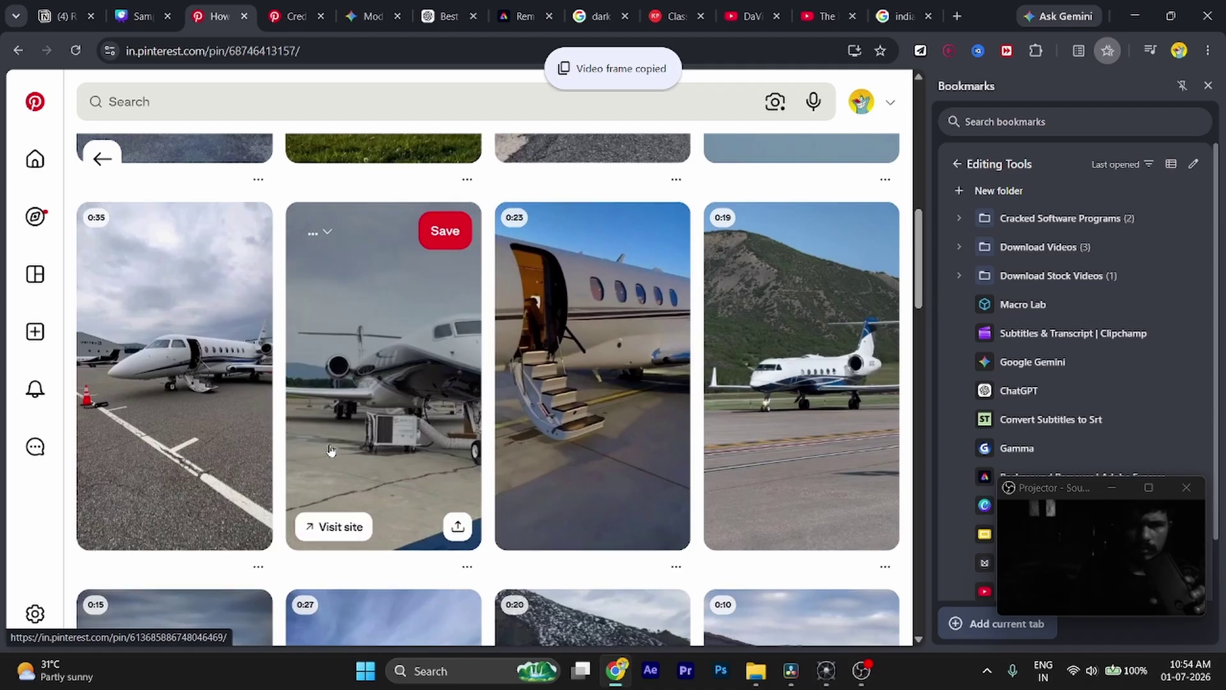
scroll(329, 449, "up", 3)
scroll(330, 450, "up", 2)
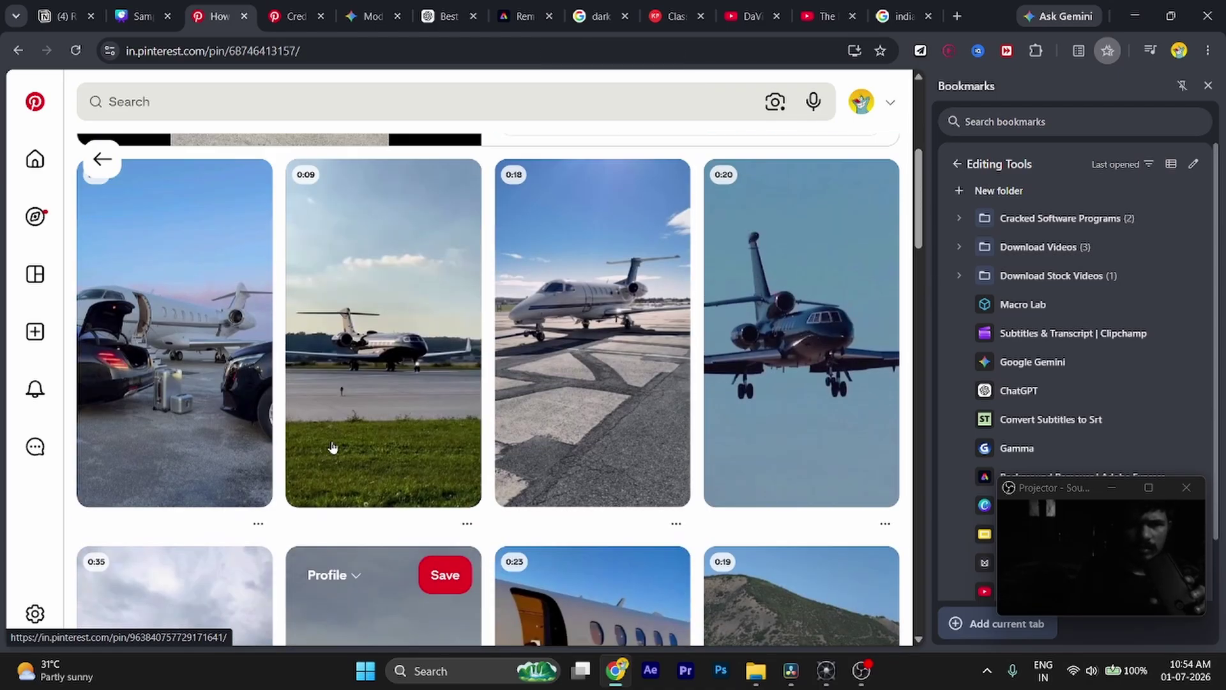
left_click(367, 377)
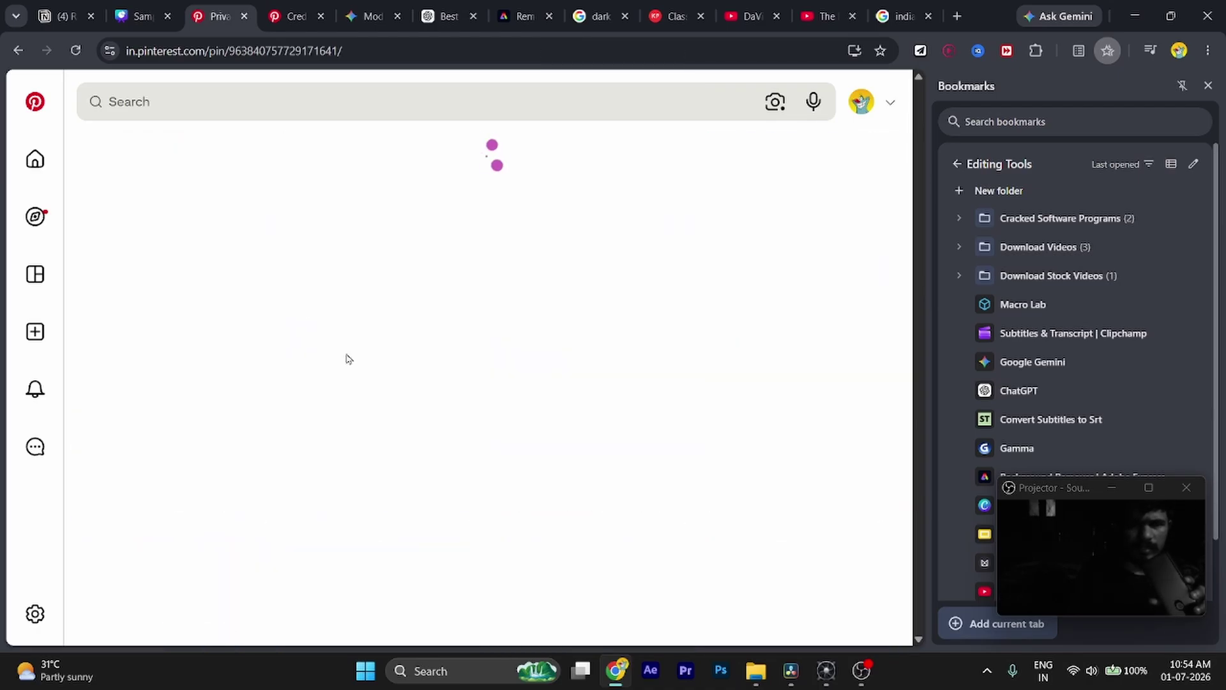
left_click(289, 363)
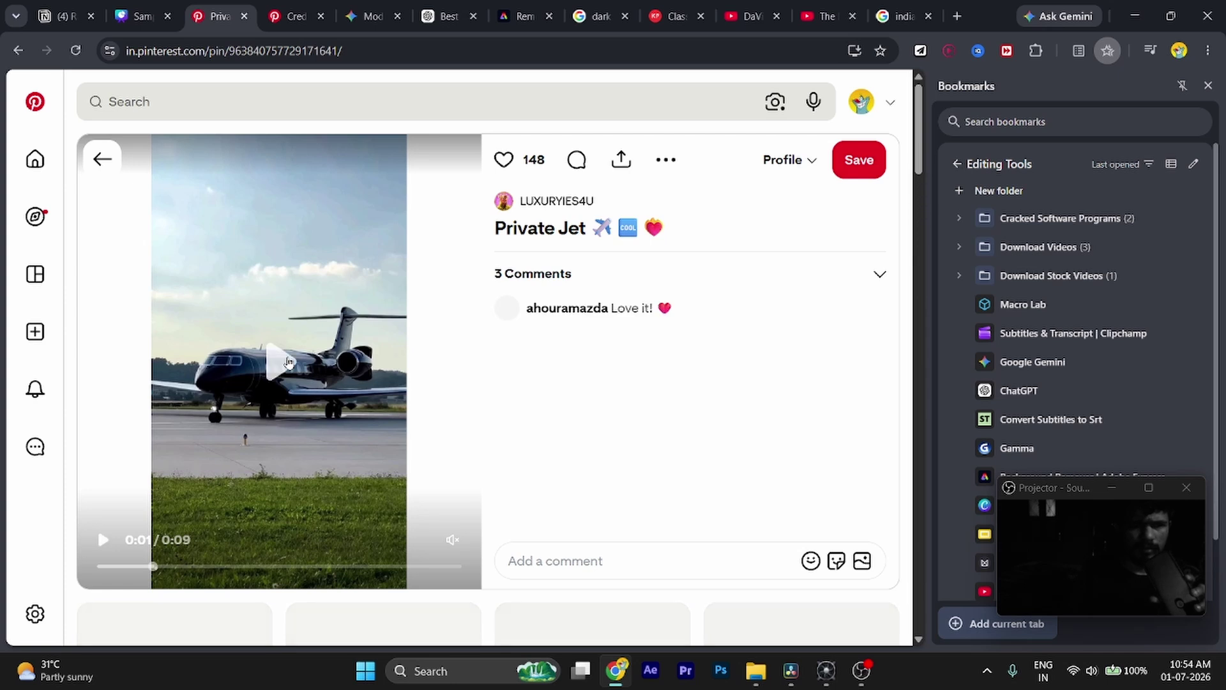
right_click(262, 390)
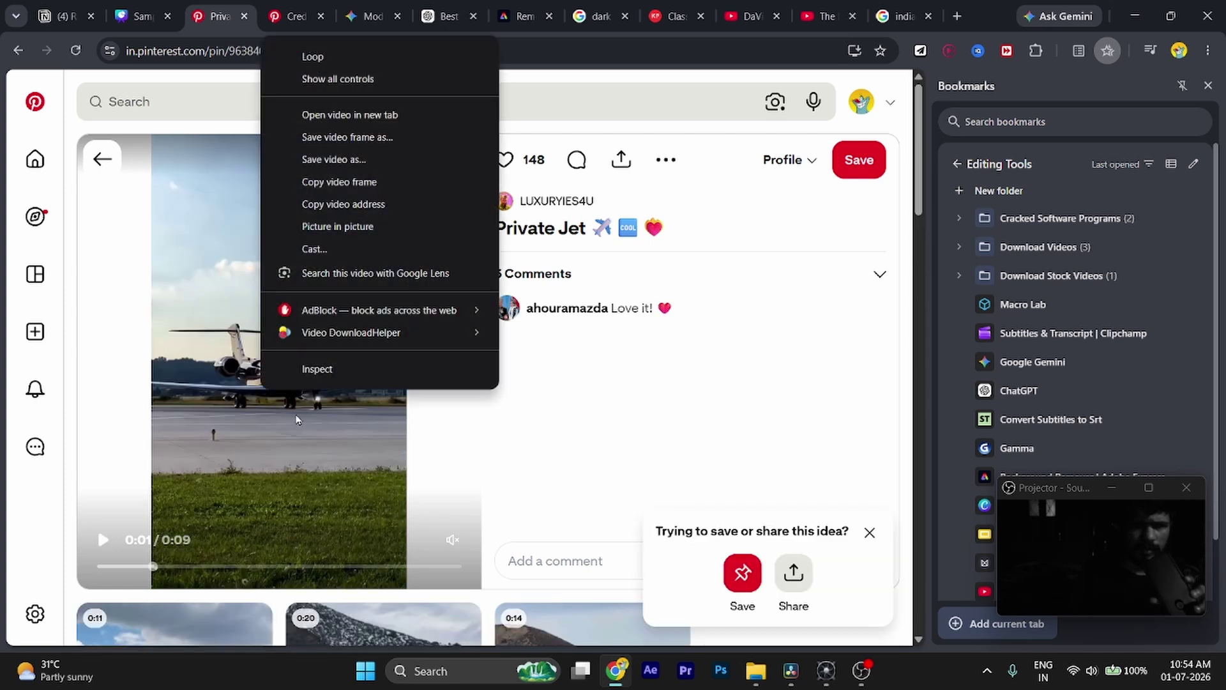
left_click(339, 181)
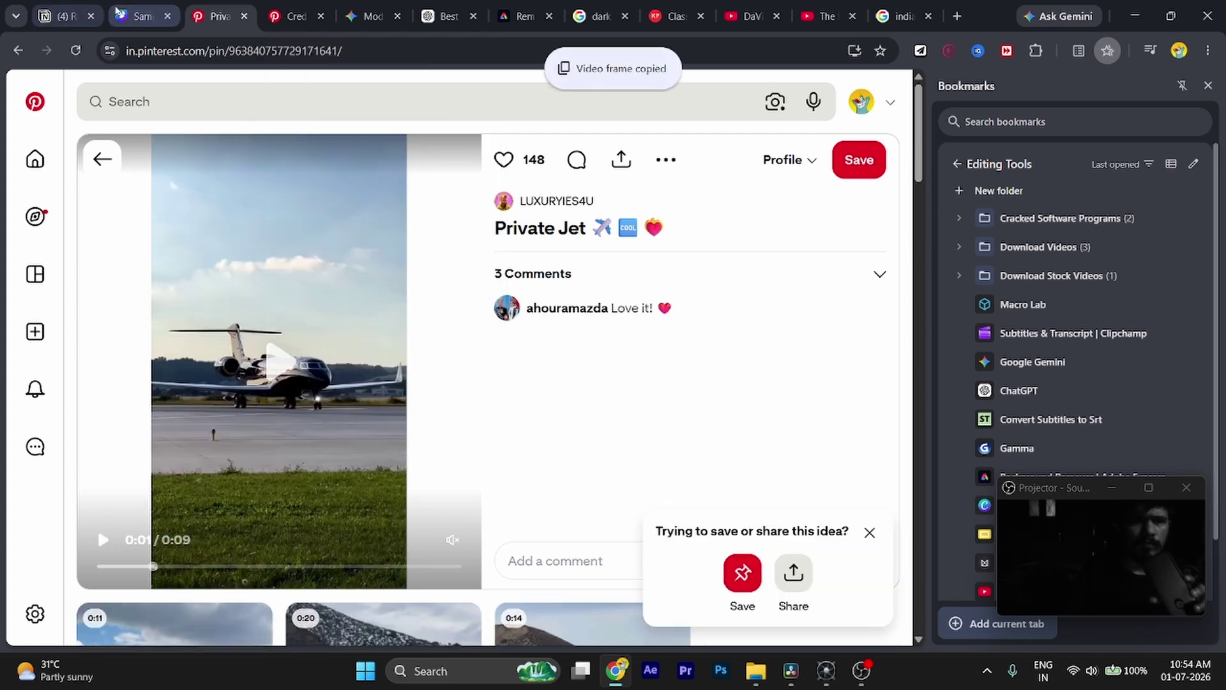
- Paste the copied jet frame on page 2 in Canva, shrink it and place it beside the white-suited man on the sofa
left_click(118, 12)
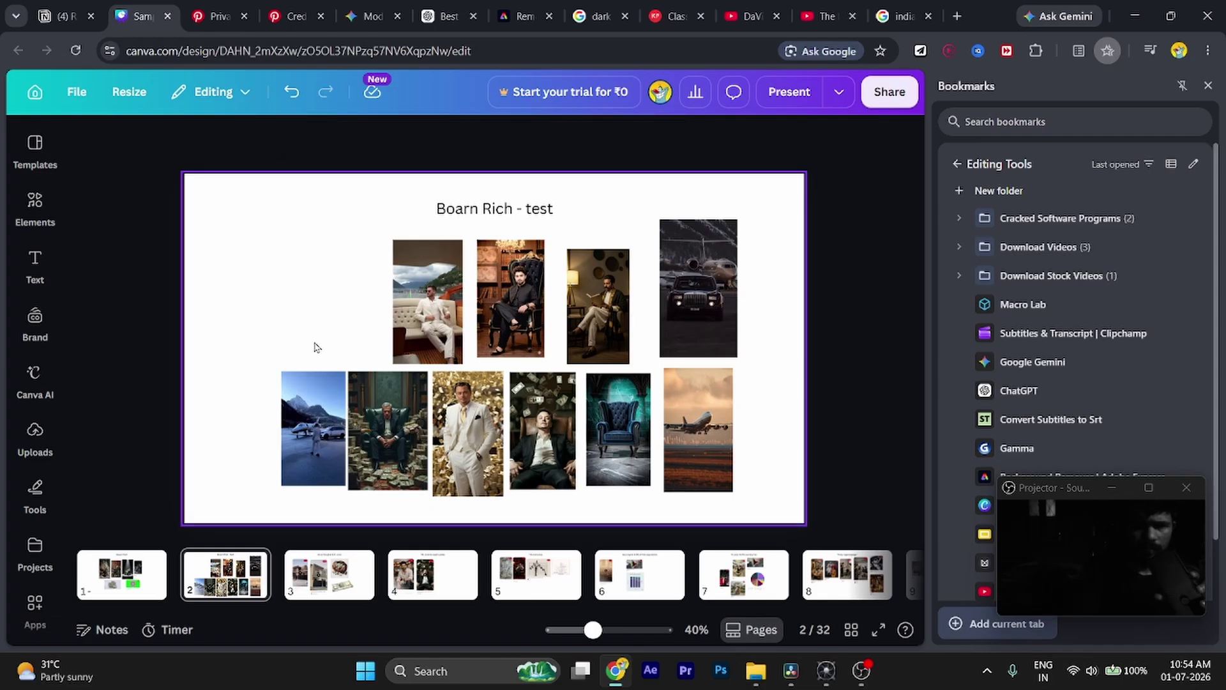
key("ctrl+v")
left_click_drag(492, 365, 267, 281)
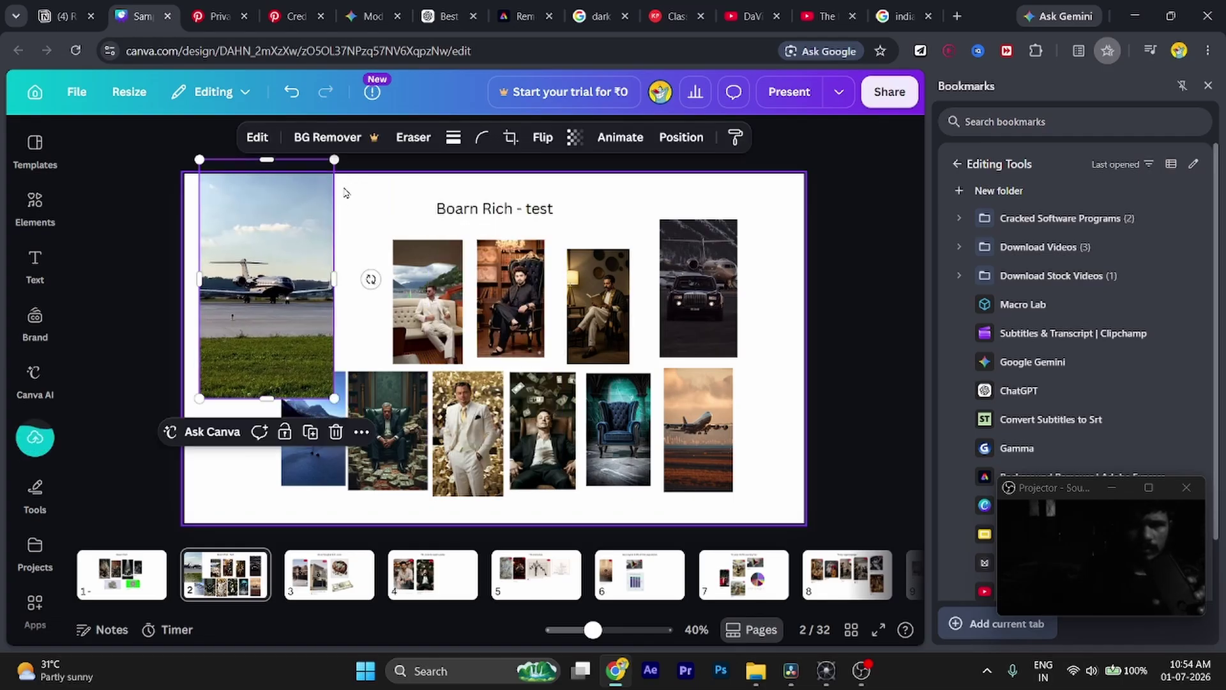
left_click_drag(332, 160, 295, 245)
left_click_drag(243, 336, 348, 308)
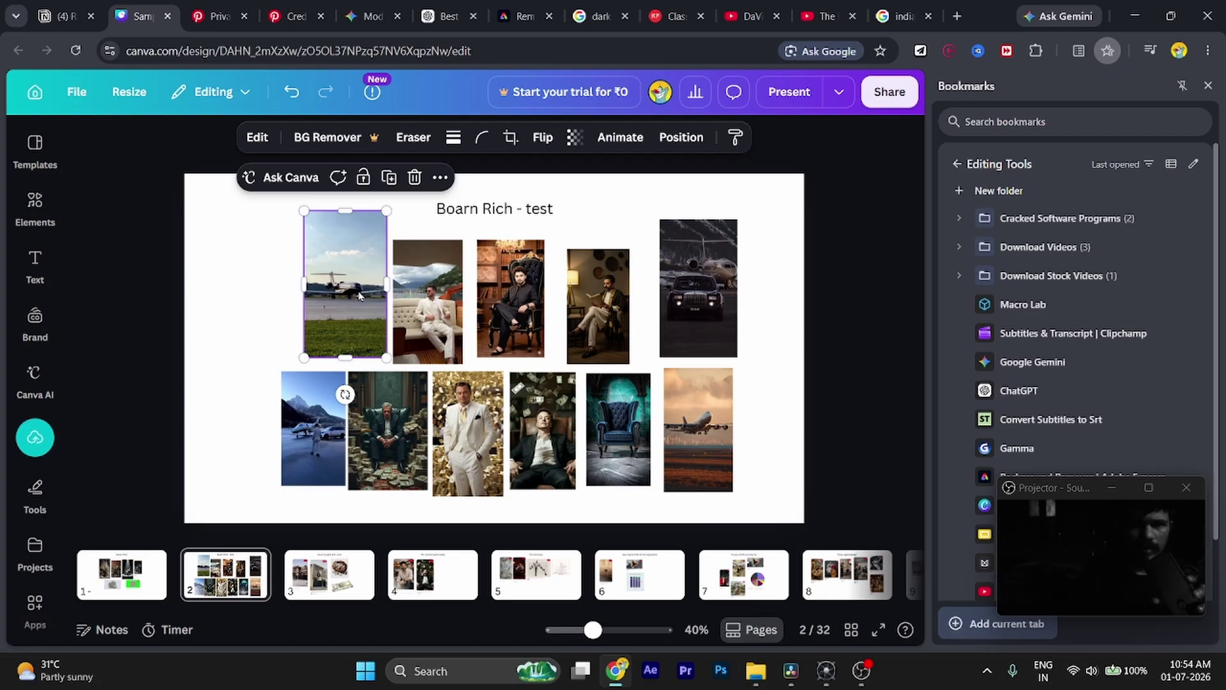
left_click(791, 670)
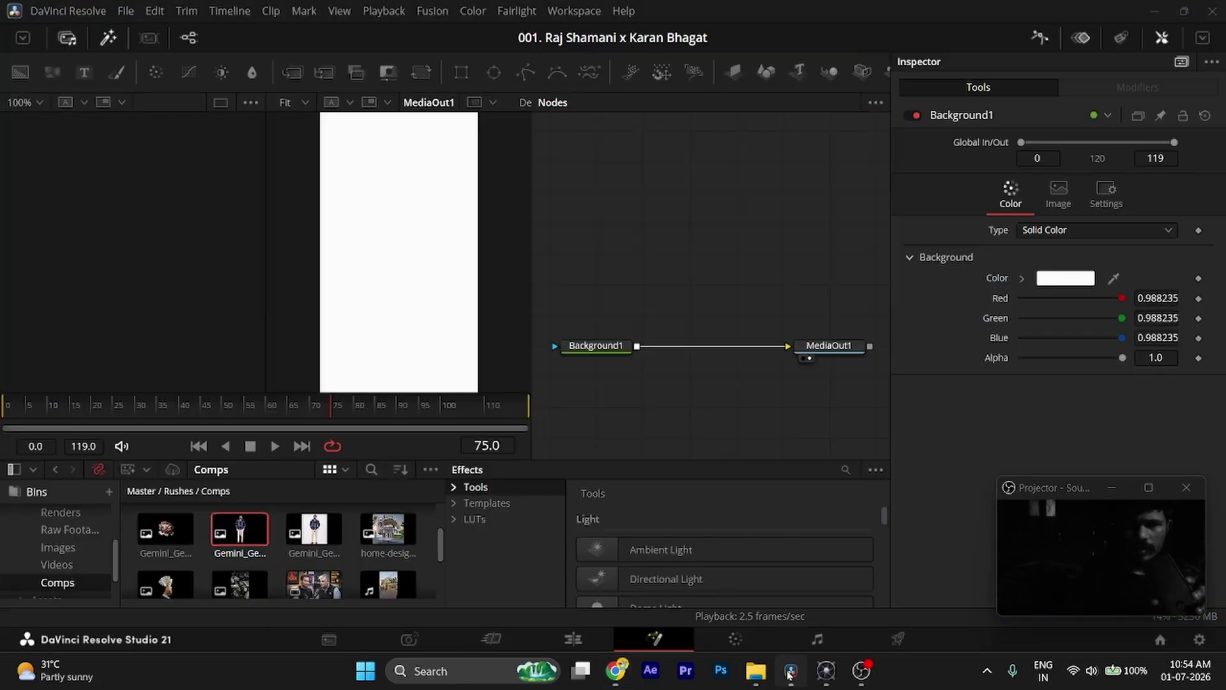
key("ctrl+v")
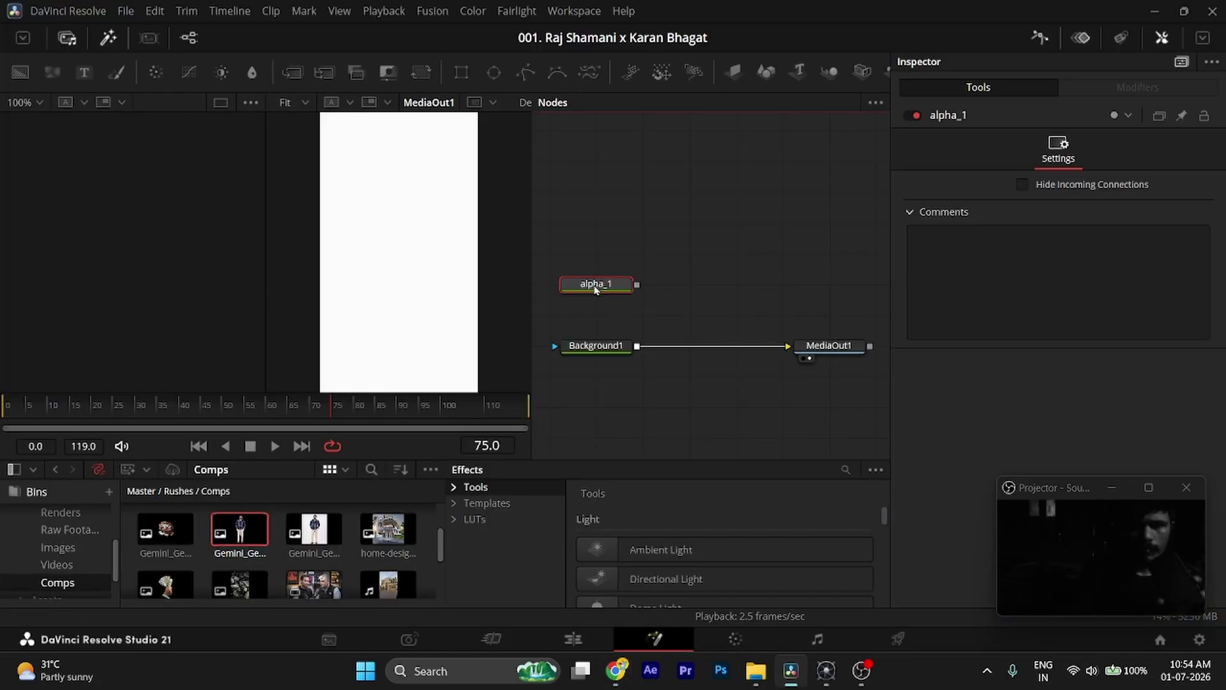
left_click_drag(595, 289, 641, 227)
key("Delete")
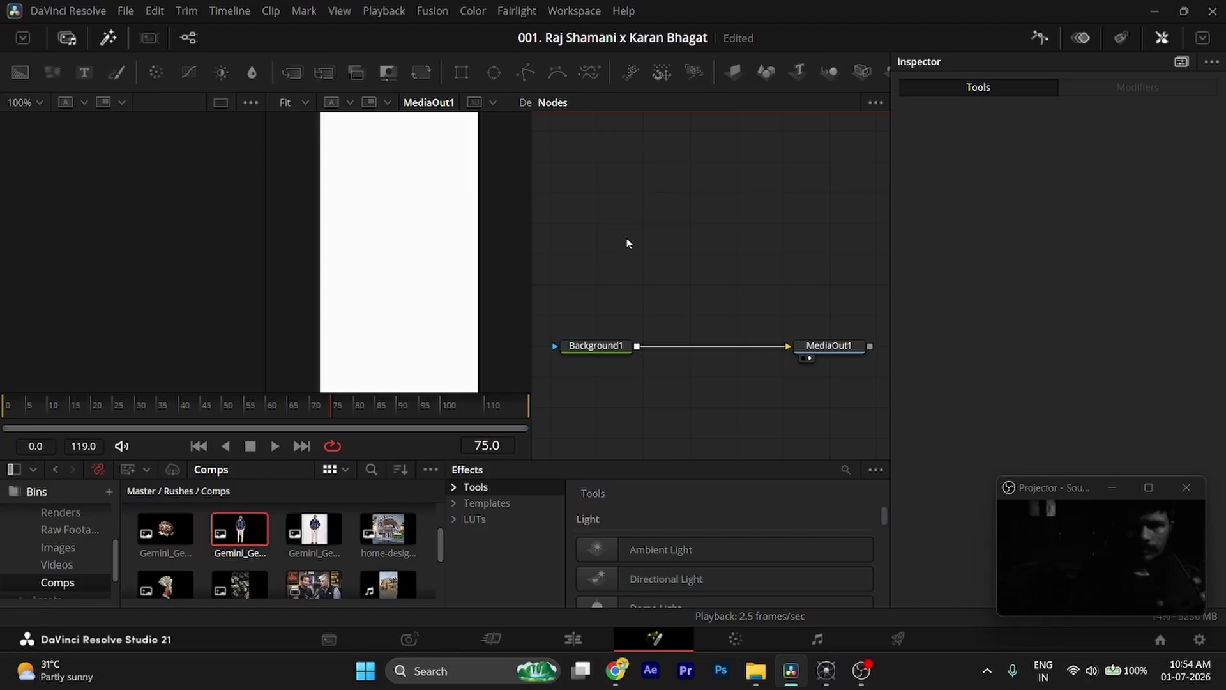
- Return to the private jet pin on Pinterest and save its video frame as videoframe_1478.png in the project's Images folder
left_click(625, 675)
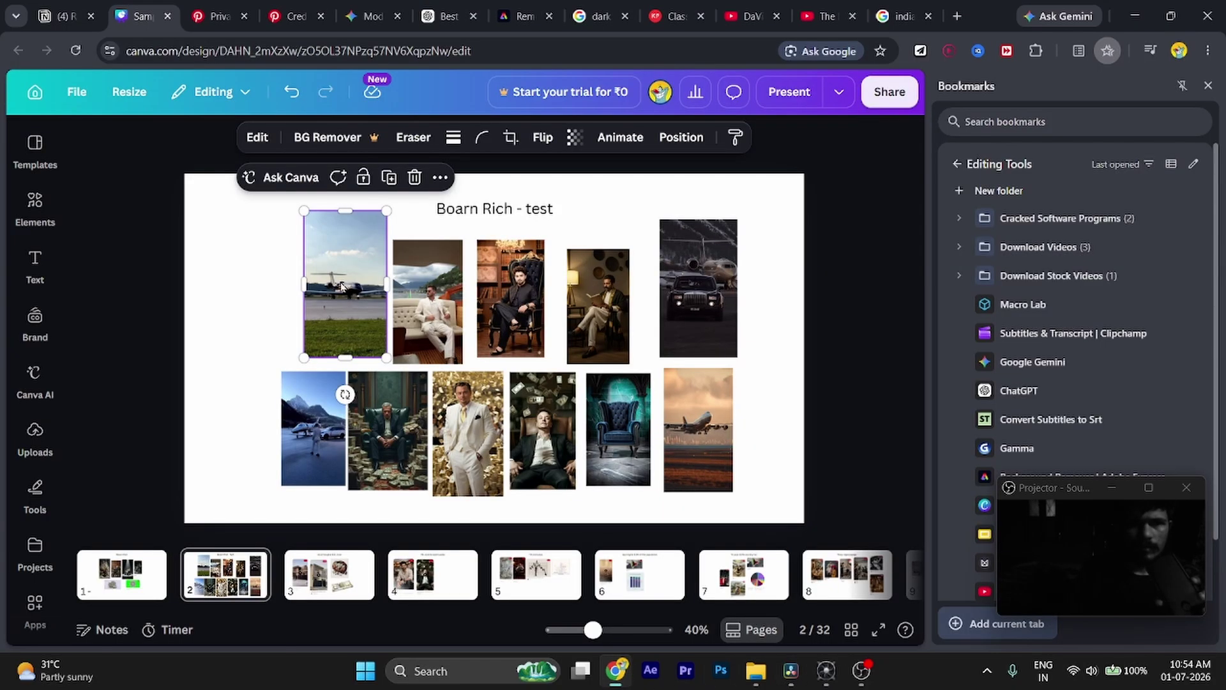
left_click(220, 17)
right_click(270, 281)
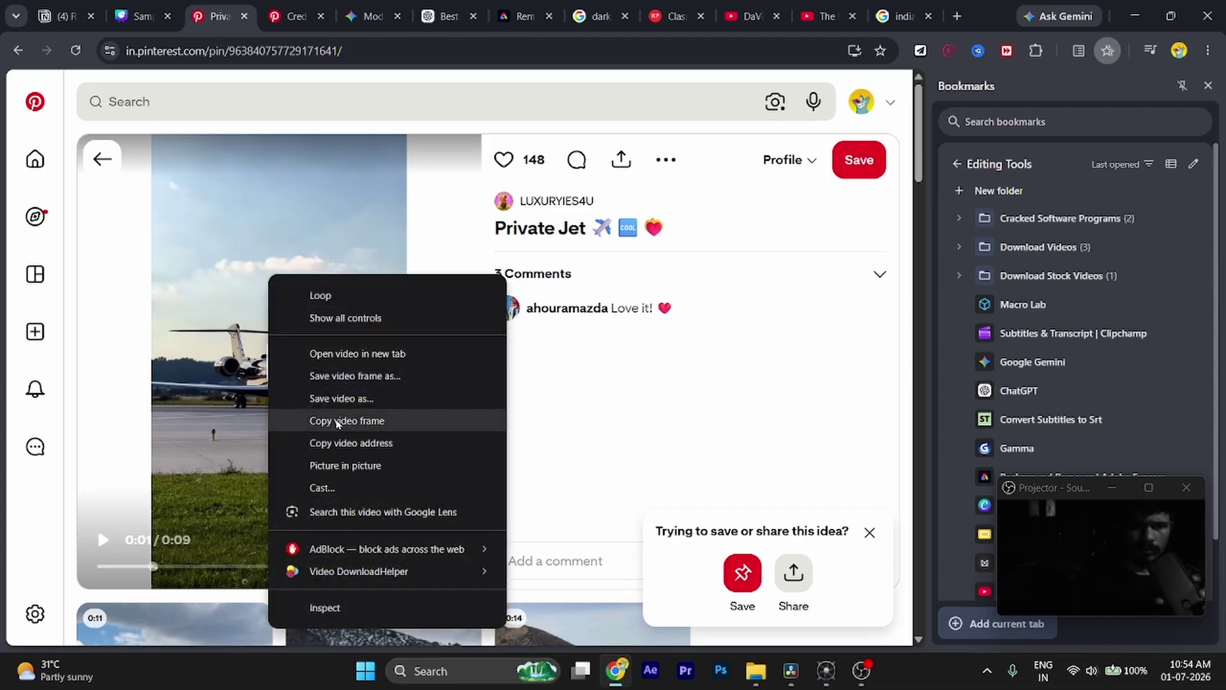
left_click(332, 376)
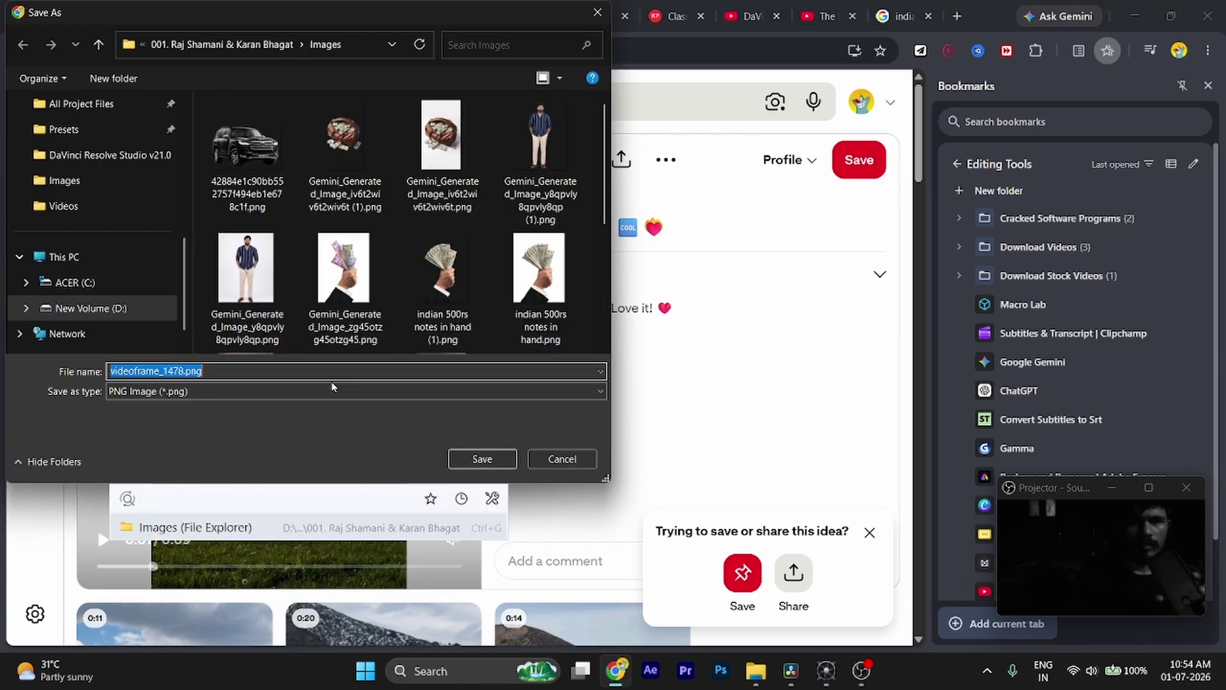
scroll(345, 256, "down", 3)
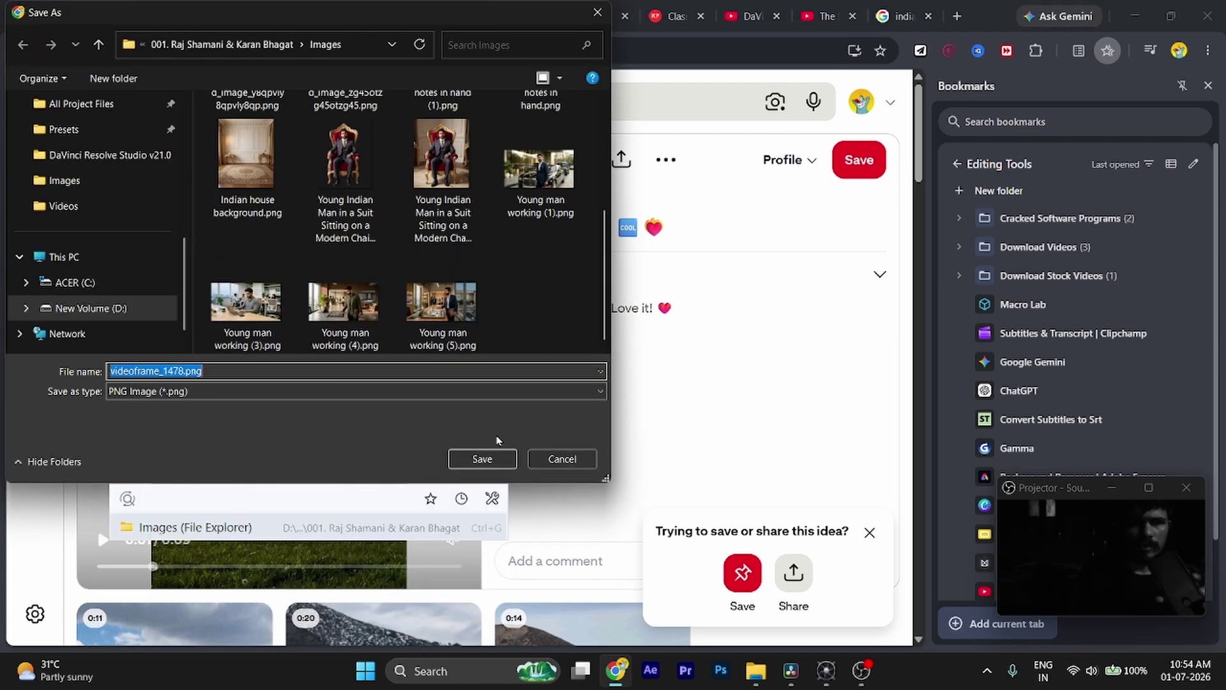
left_click(475, 462)
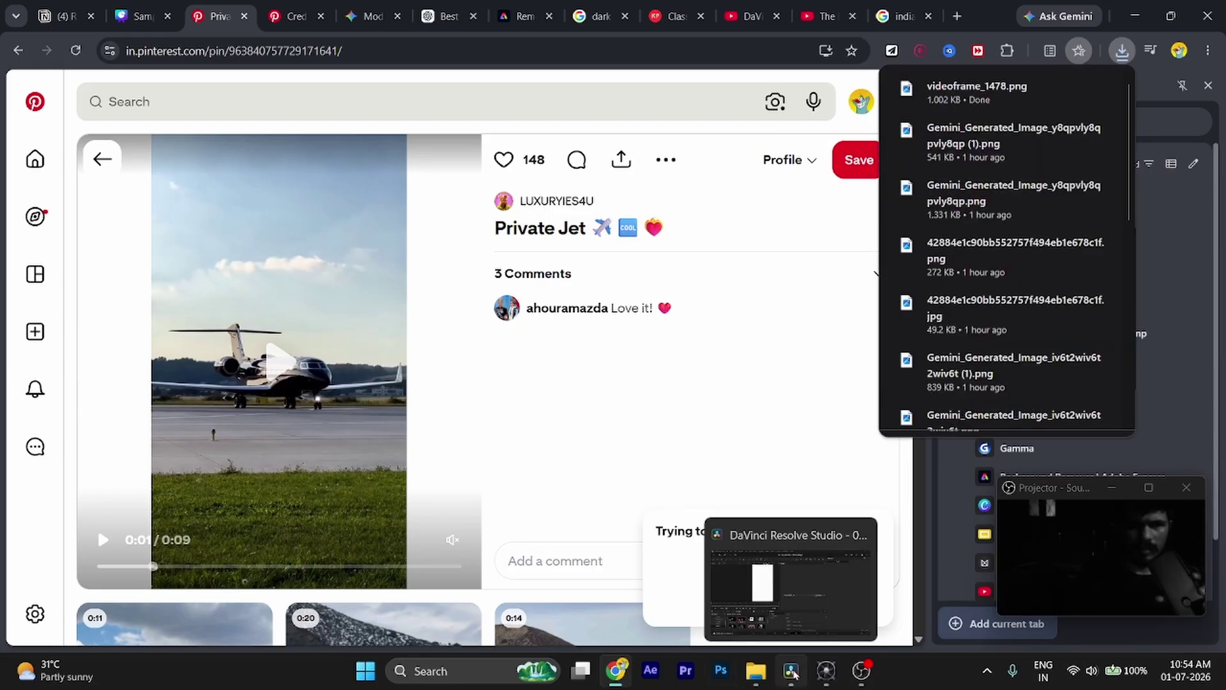
- Bring videoframe_1478.png from the Images folder into the DaVinci Resolve Fusion node graph and show it in the first viewer
left_click(792, 672)
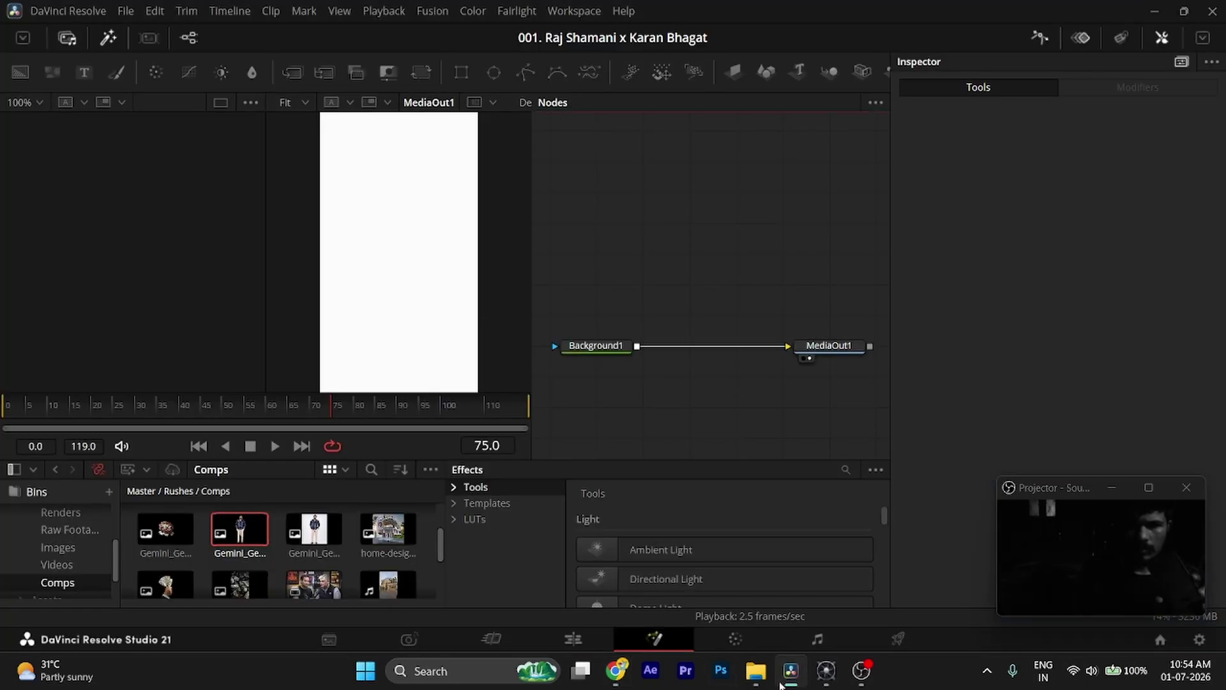
left_click(755, 670)
scroll(956, 356, "down", 3)
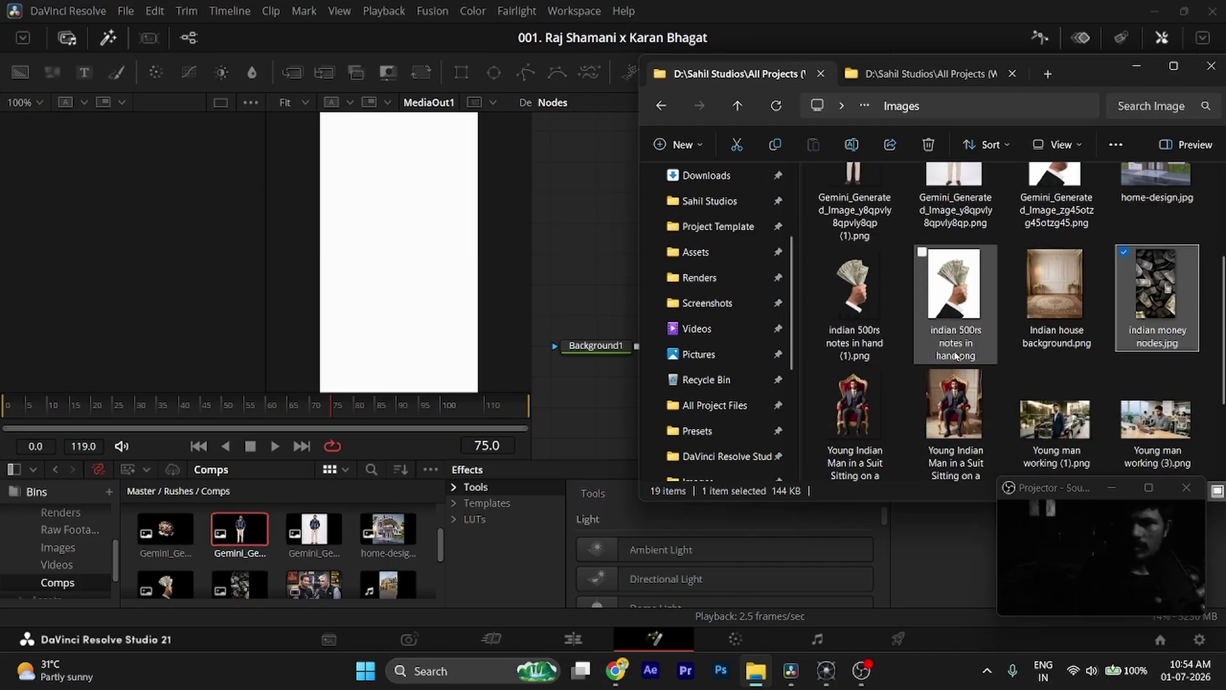
scroll(955, 356, "down", 2)
left_click(1055, 419)
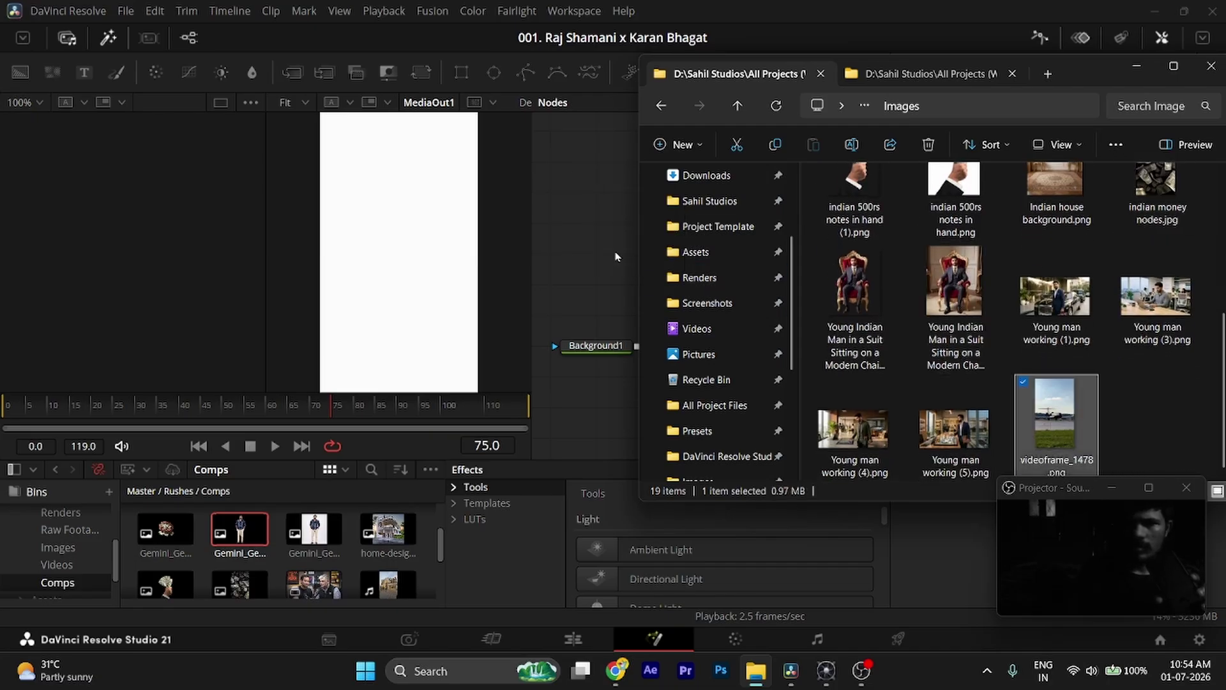
left_click_drag(614, 256, 636, 195)
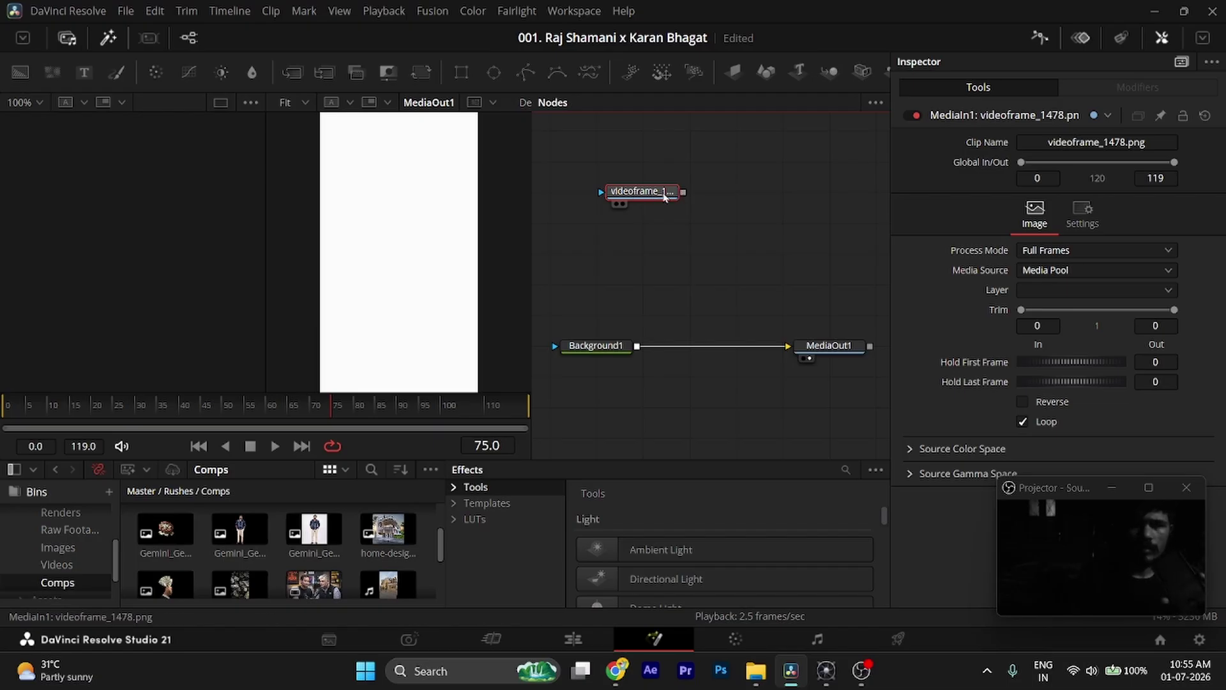
left_click_drag(664, 197, 103, 271)
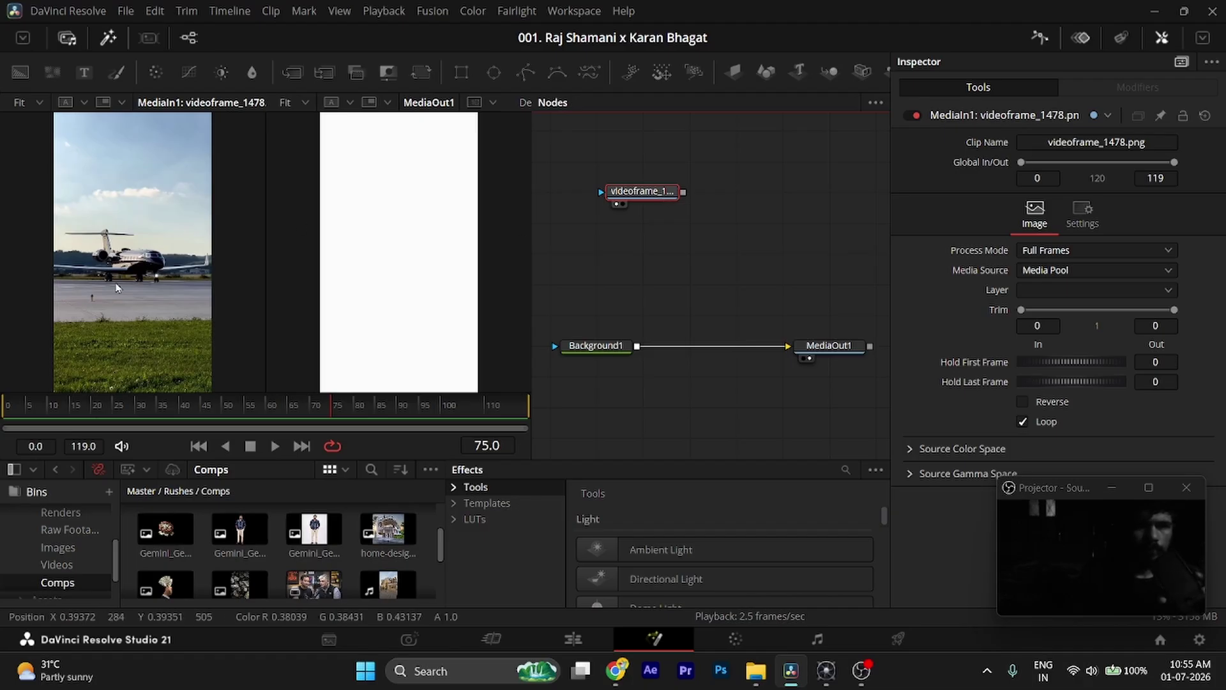
- Add a Polygon mask node, connect it to the videoframe_1478.png node and disable the mask
left_click_drag(674, 166, 621, 167)
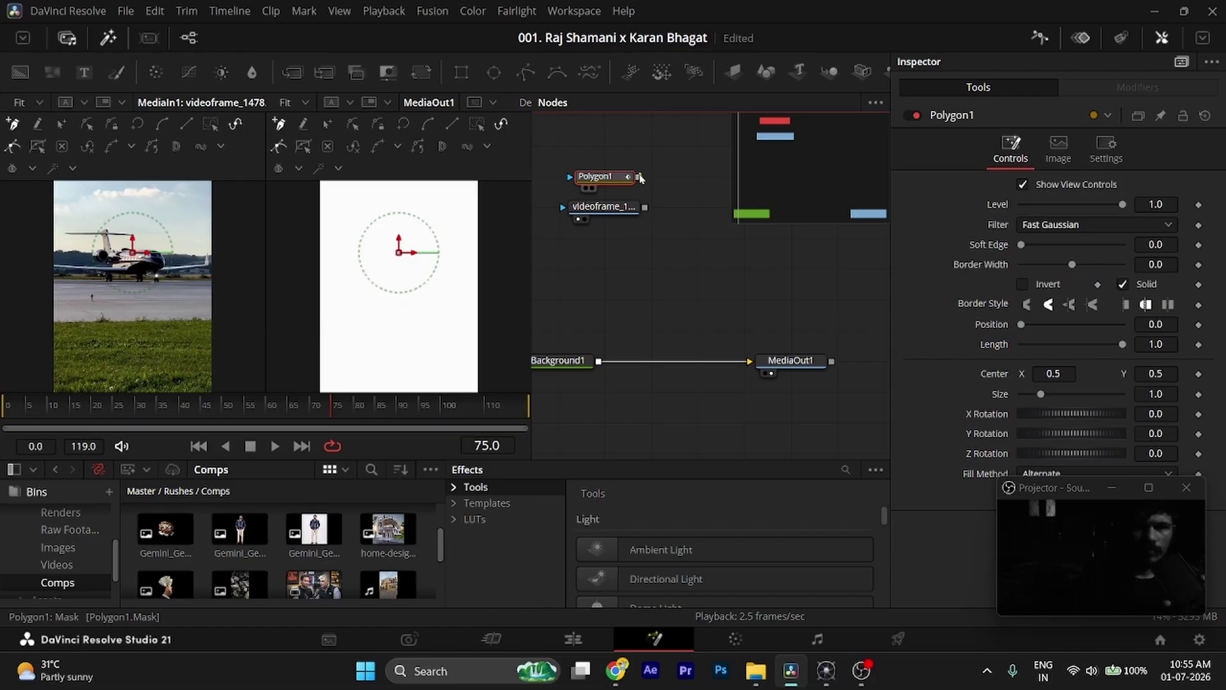
left_click_drag(639, 177, 611, 207)
key("ctrl+b")
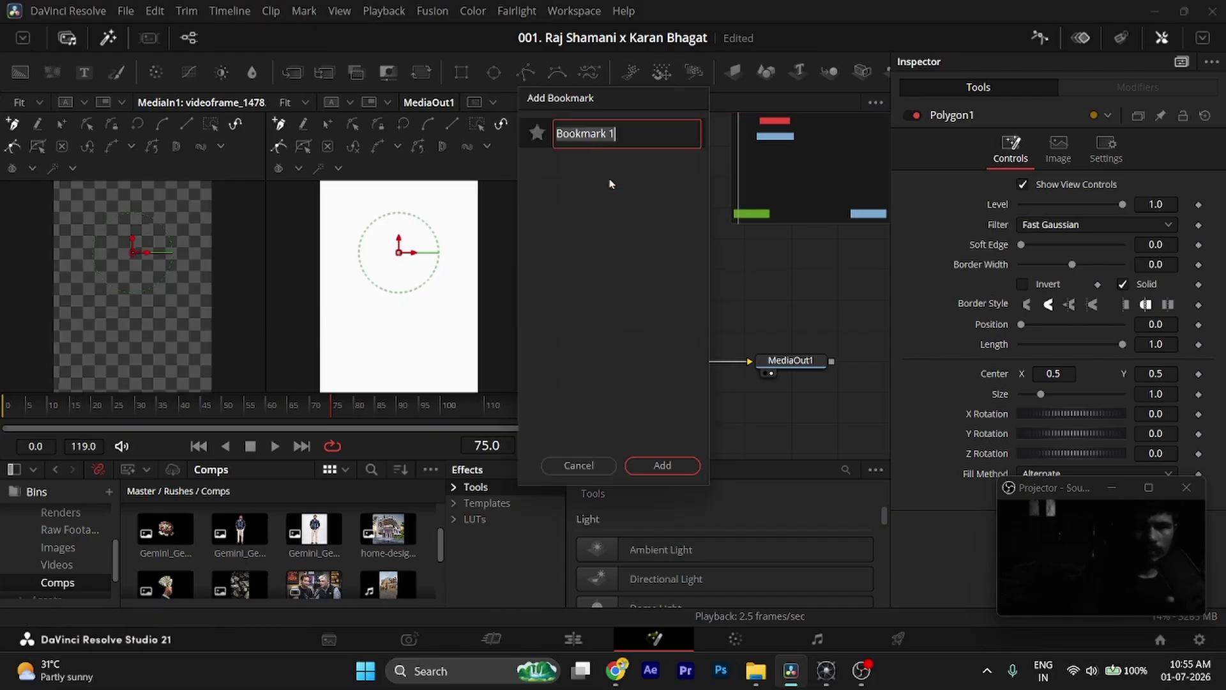
left_click(576, 466)
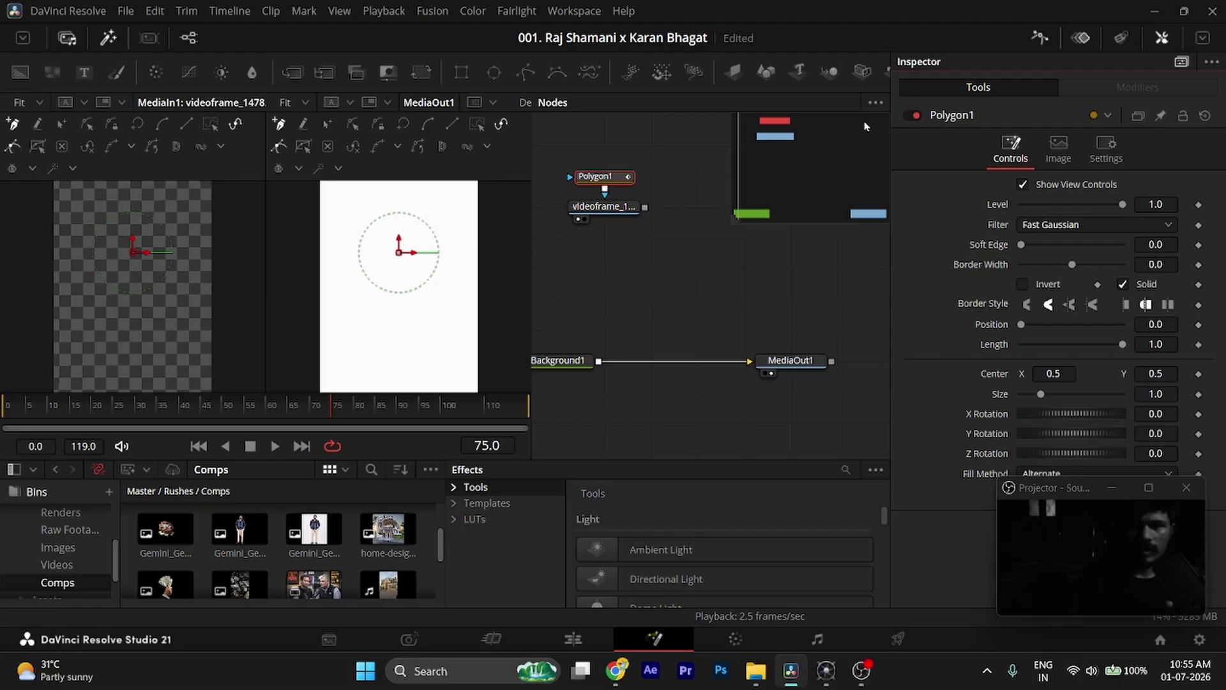
left_click(918, 116)
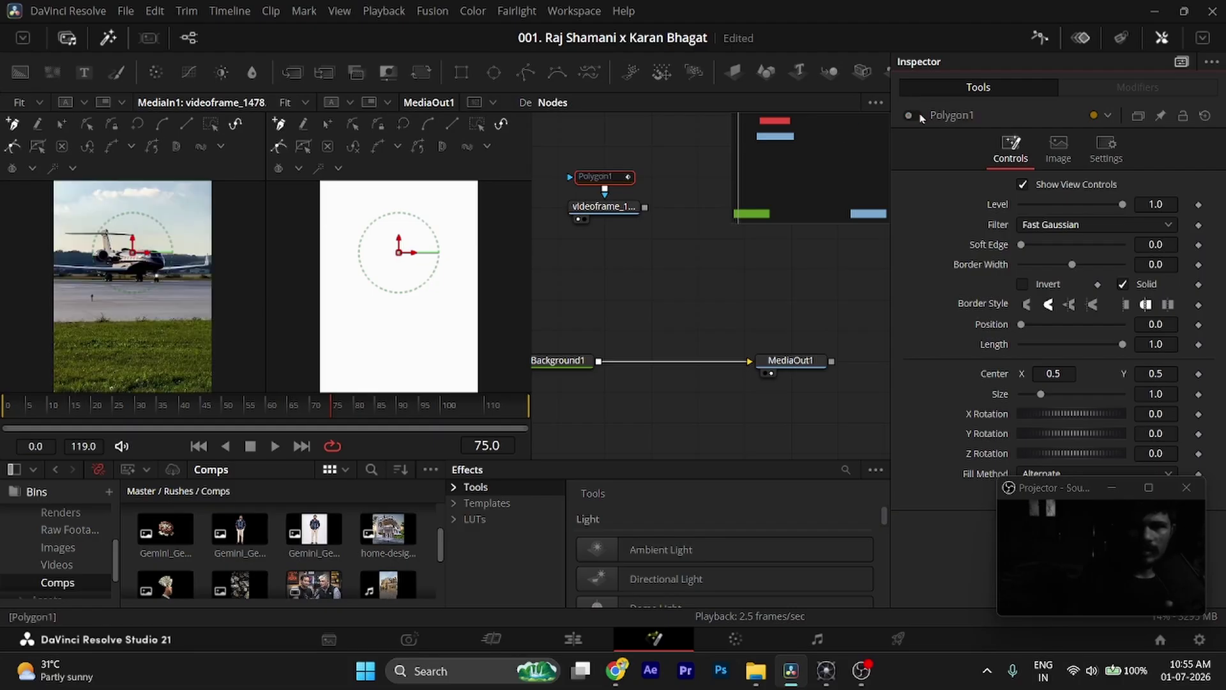
- Draw a closed polygon mask outline around the jet, including its tail and wings
left_click(613, 208)
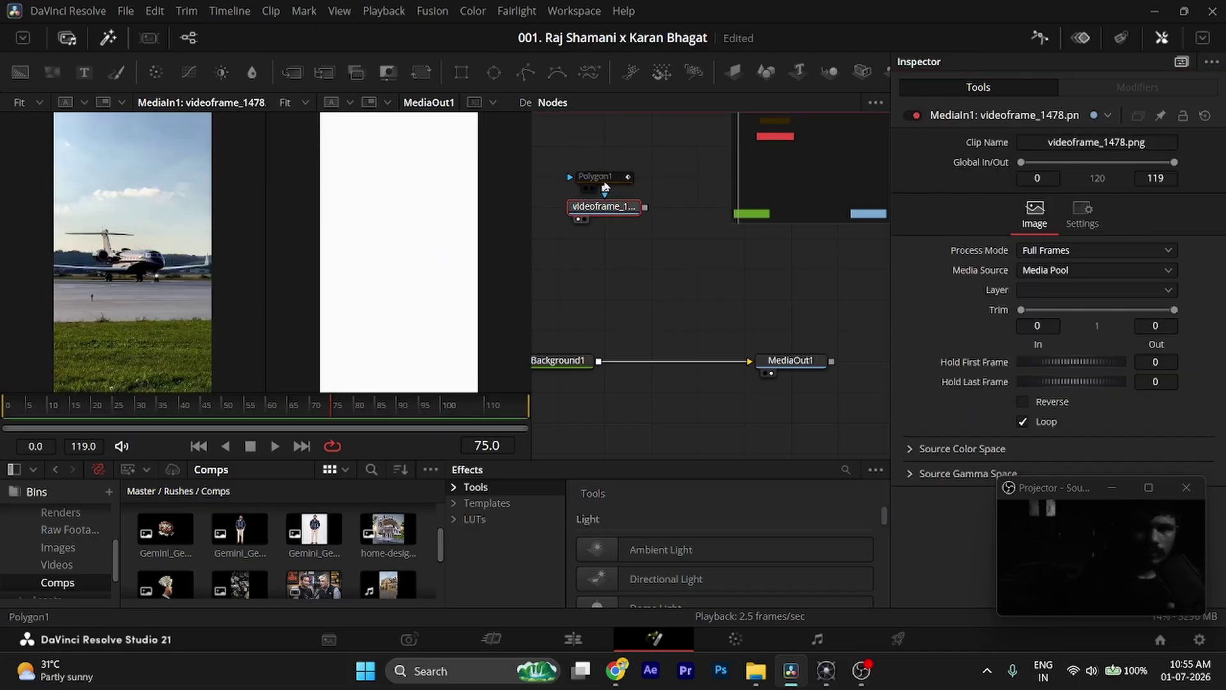
left_click(605, 185)
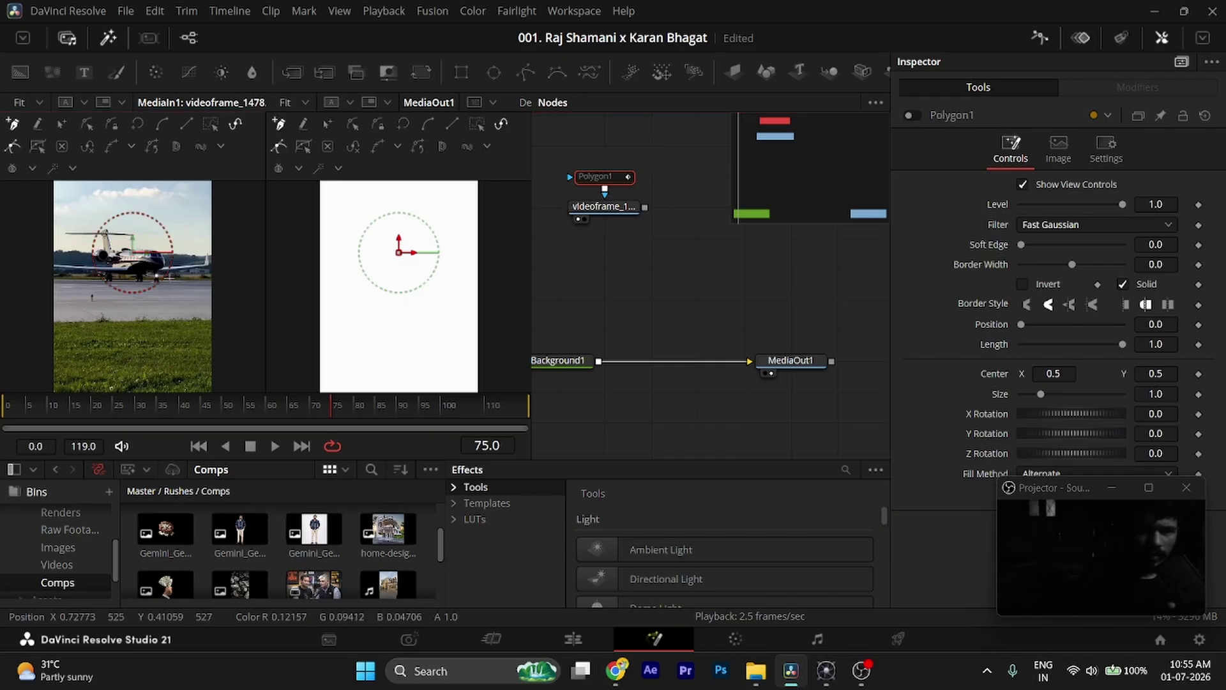
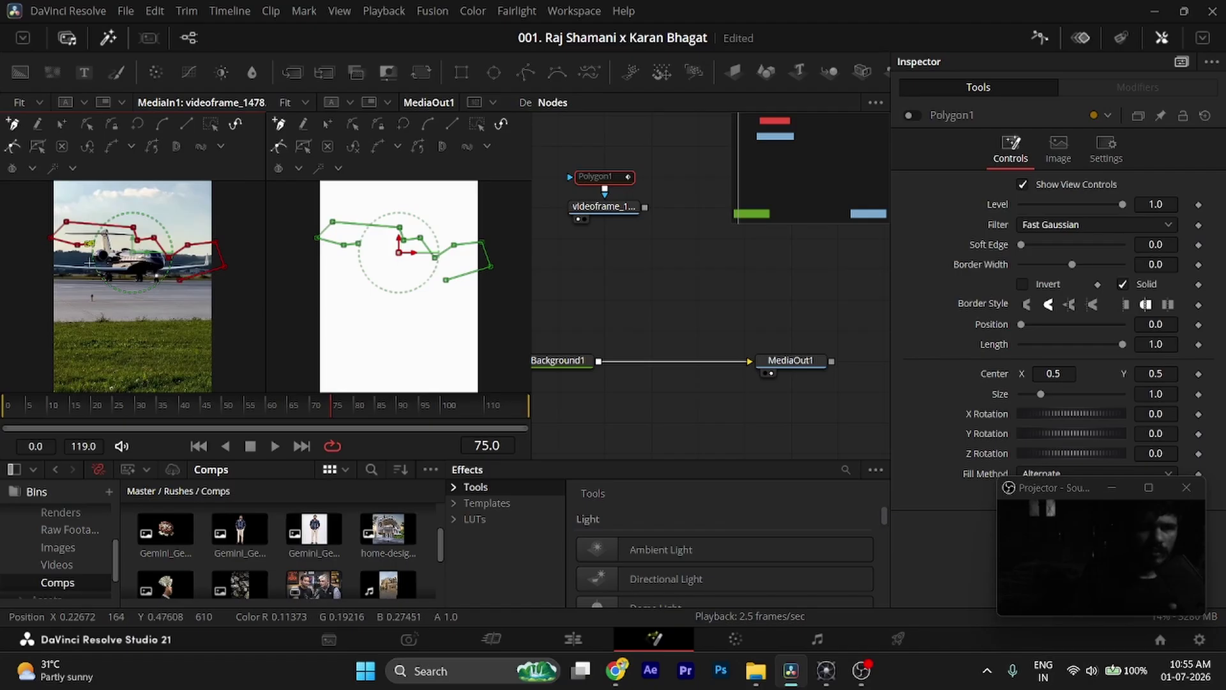
left_click(42, 272)
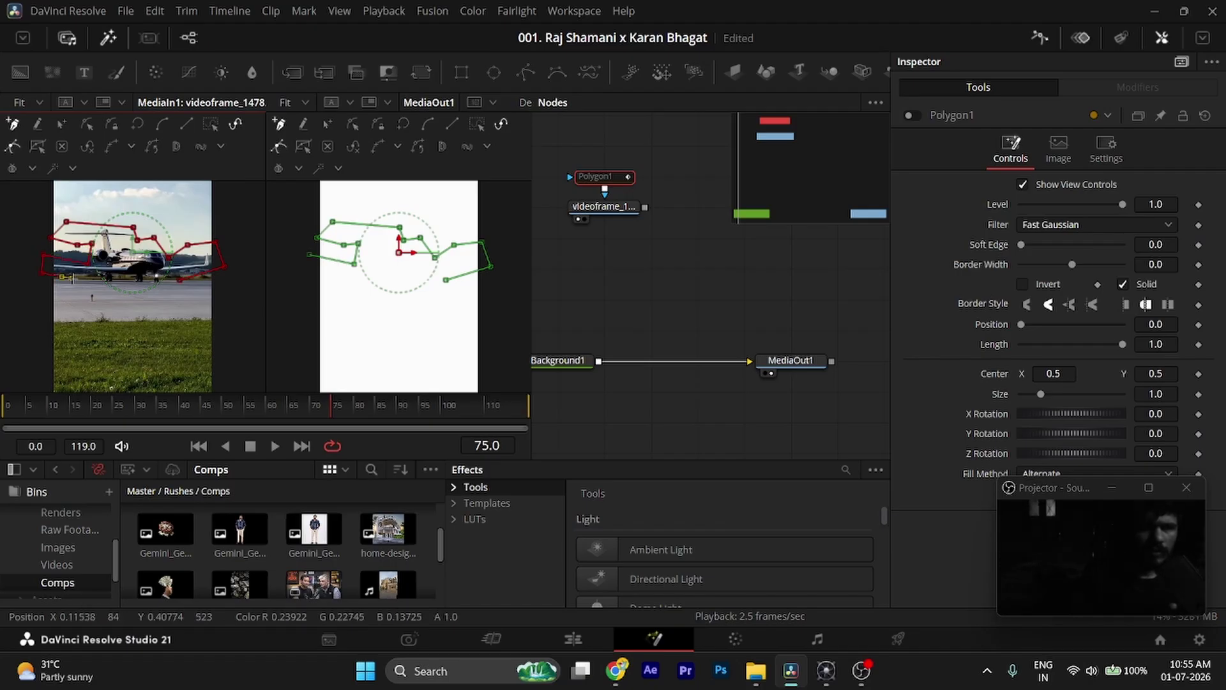
left_click(181, 284)
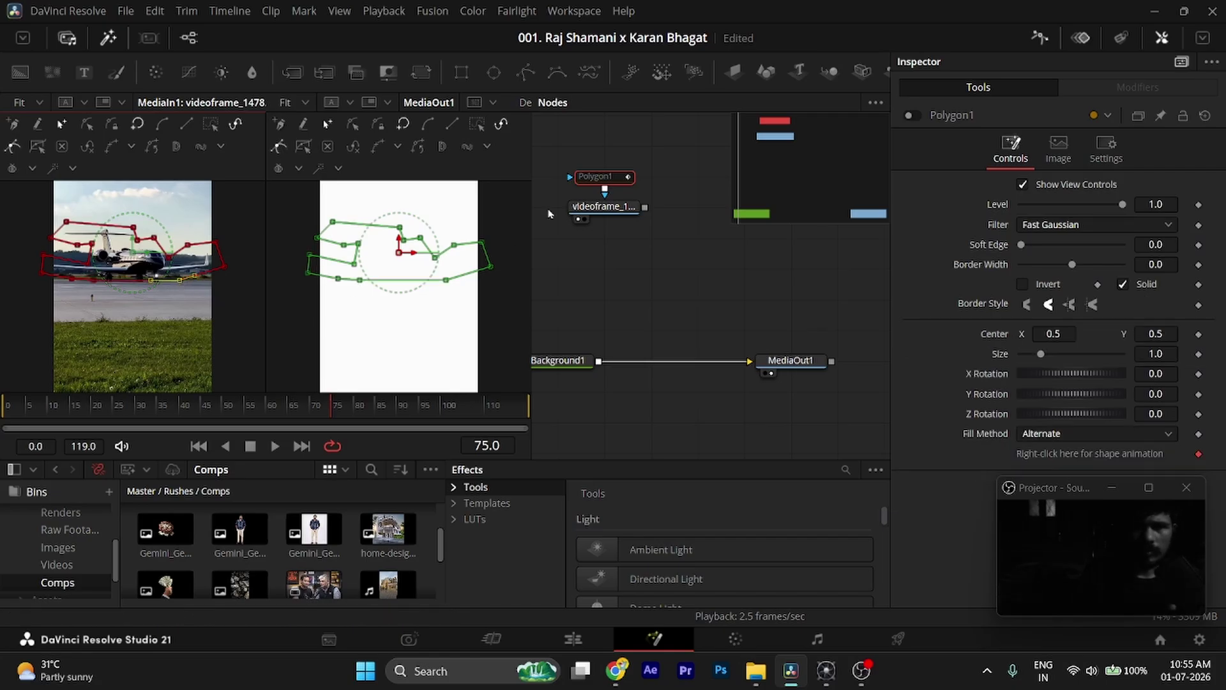
- Re-enable the polygon mask on the jet image and save the project
left_click(912, 118)
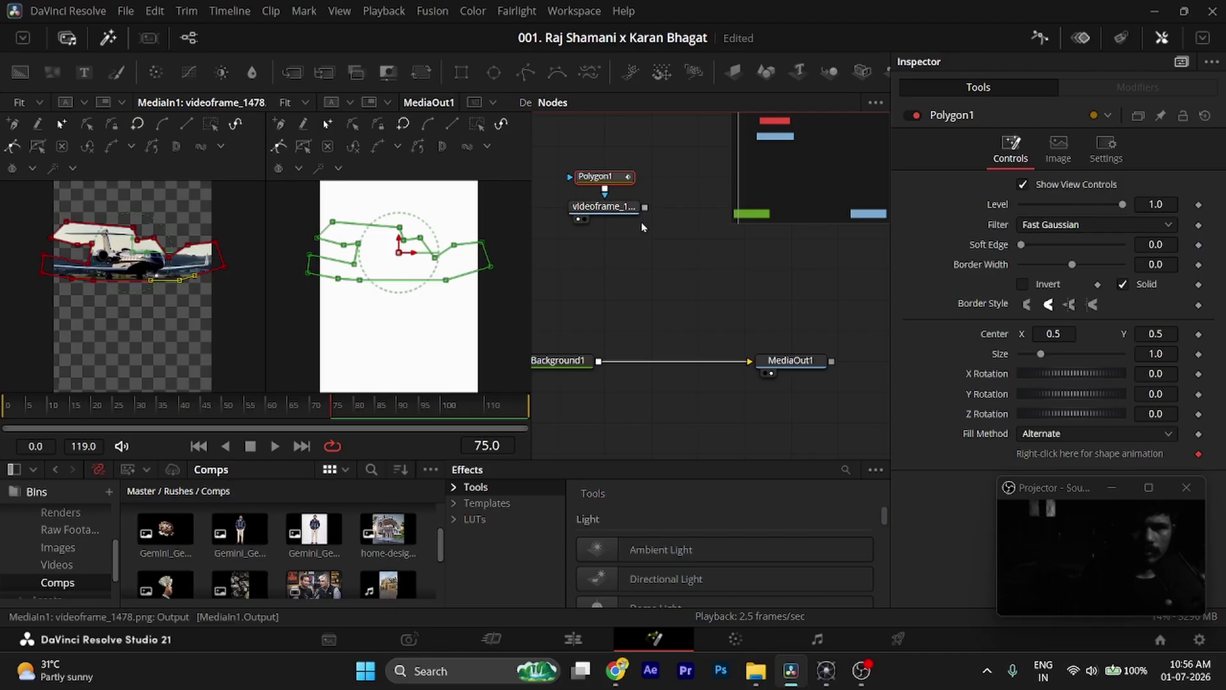
left_click(624, 213)
key("ctrl+s")
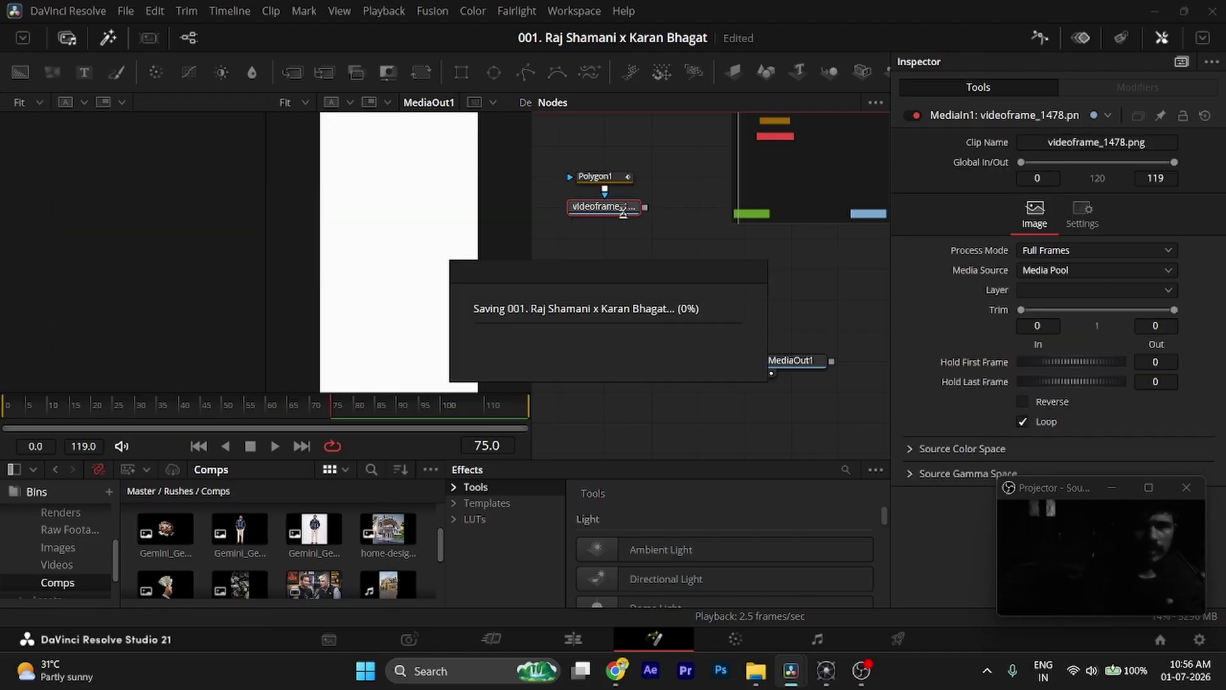
key("1")
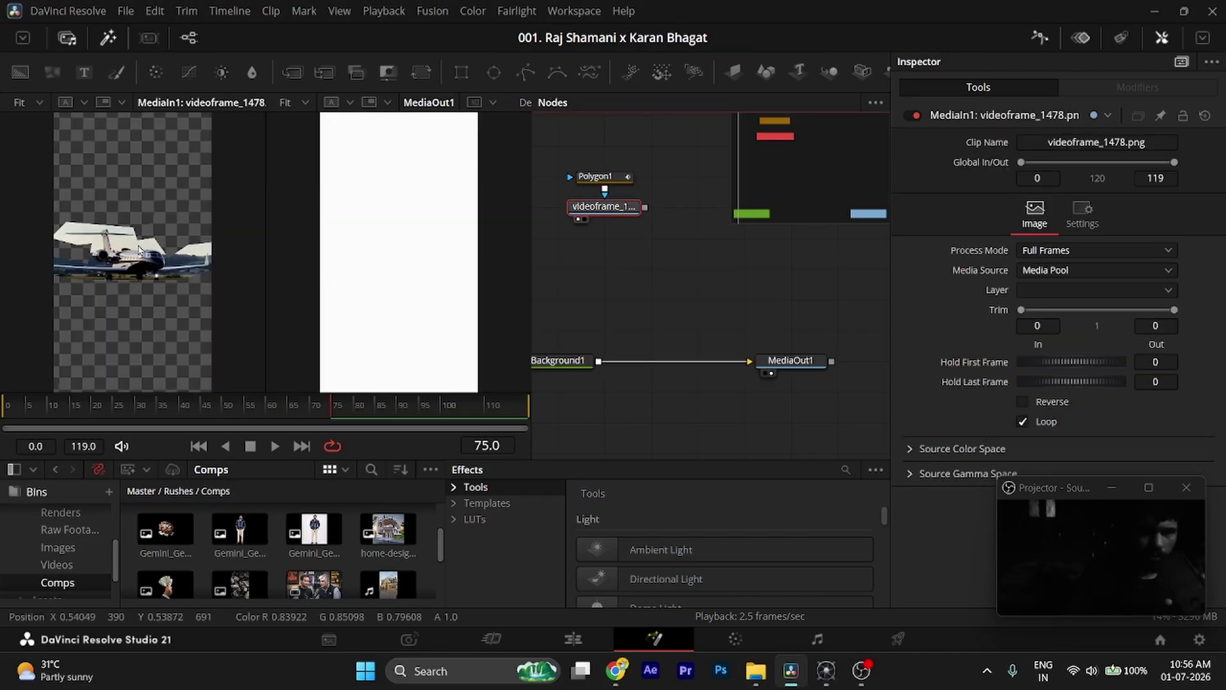
scroll(388, 265, "down", 1)
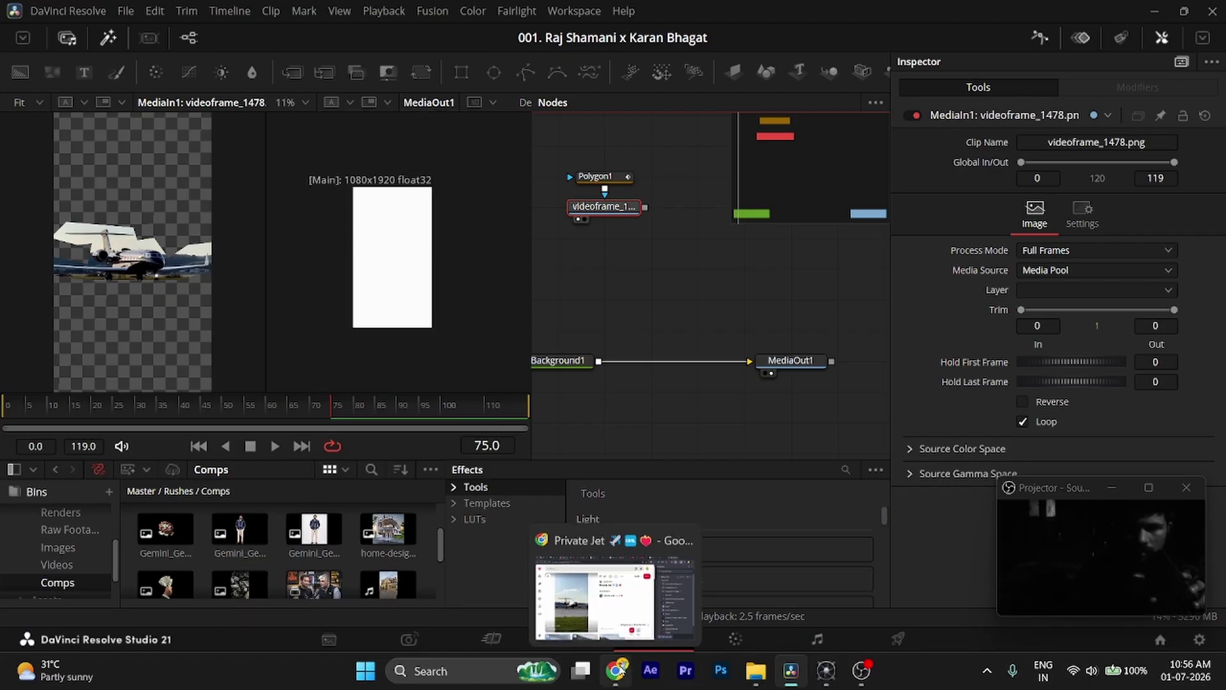
- Switch to Pinterest, search for "rolls royce" and browse the resulting pins
left_click(617, 669)
left_click(156, 90)
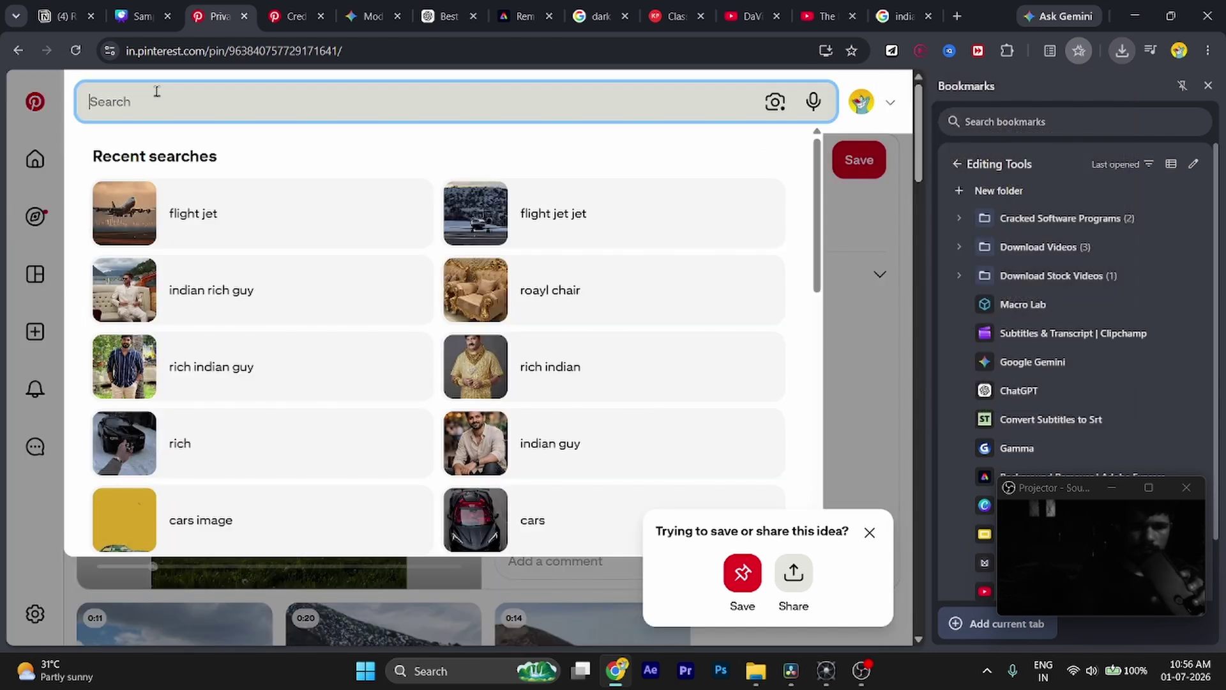
type("rolas")
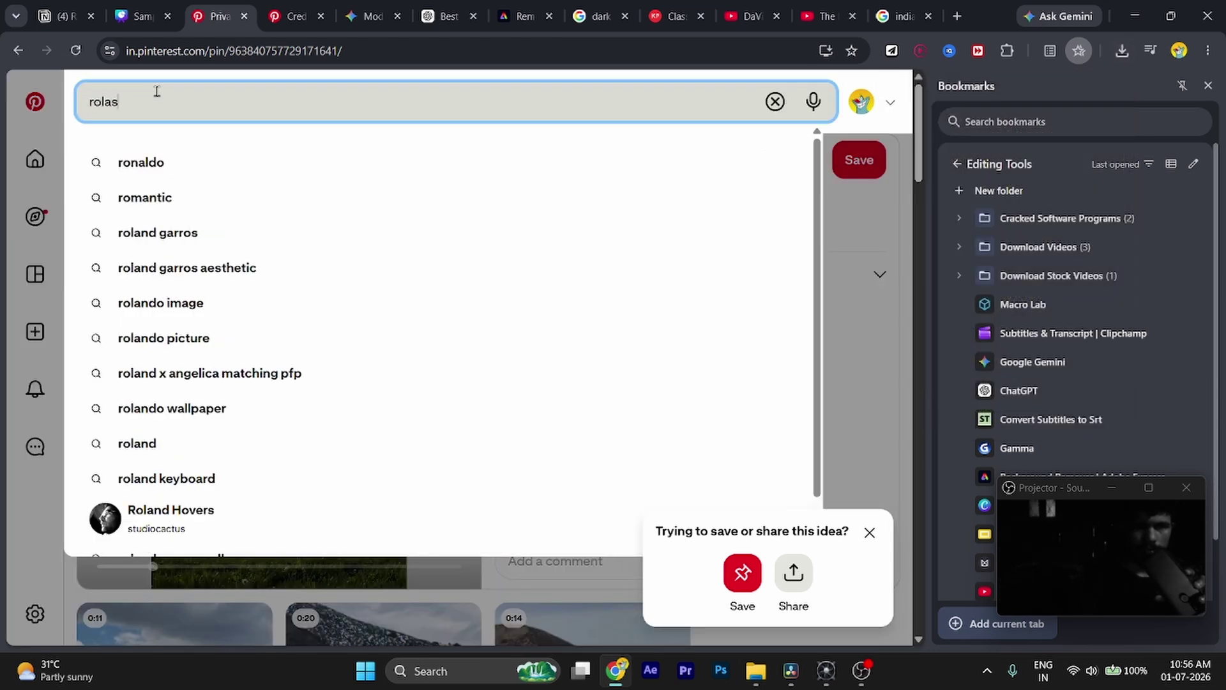
key("BackSpace")
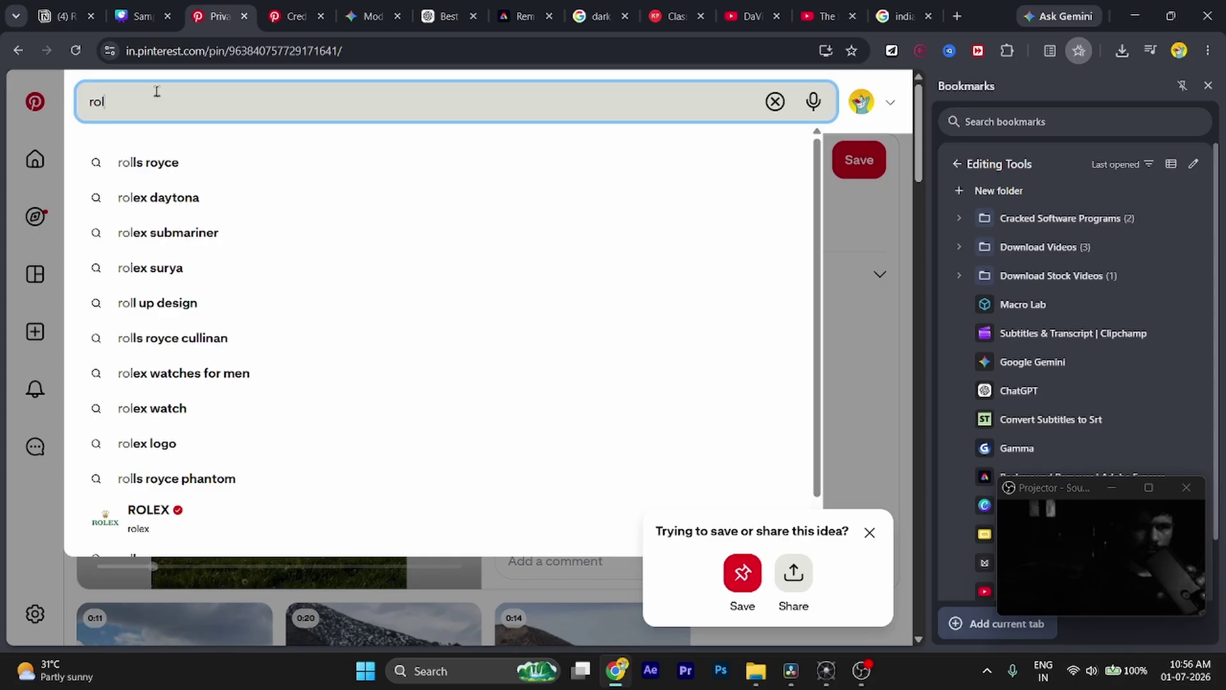
type("sroys")
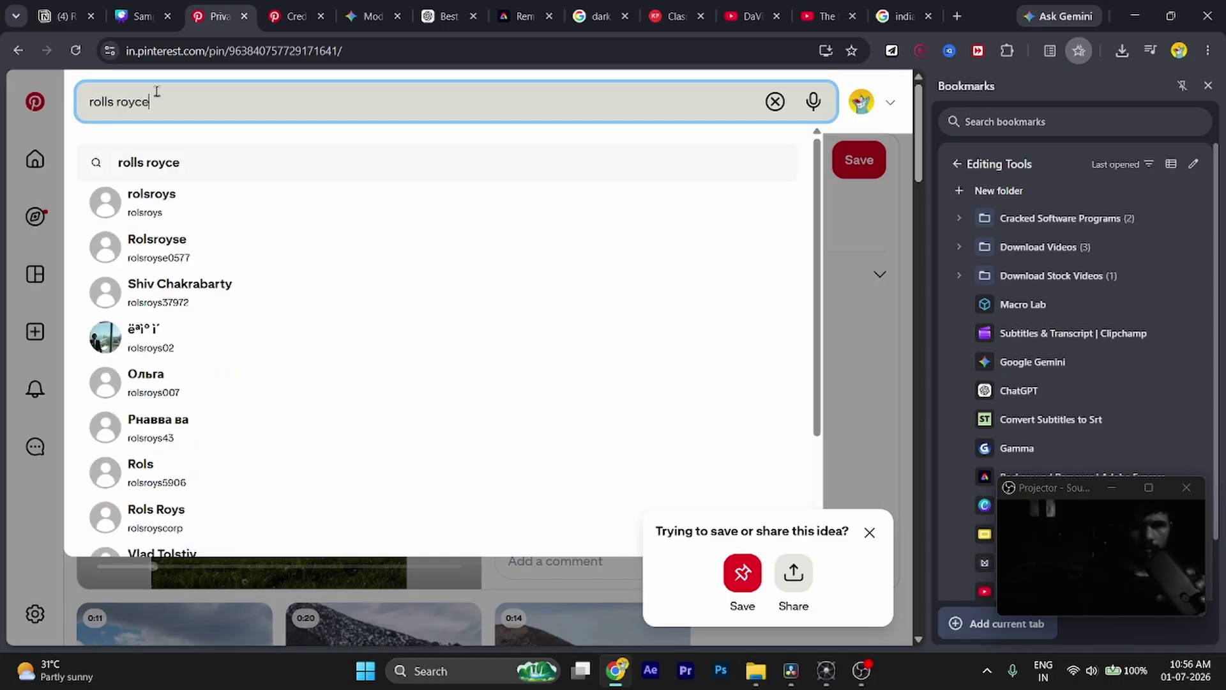
key("Return")
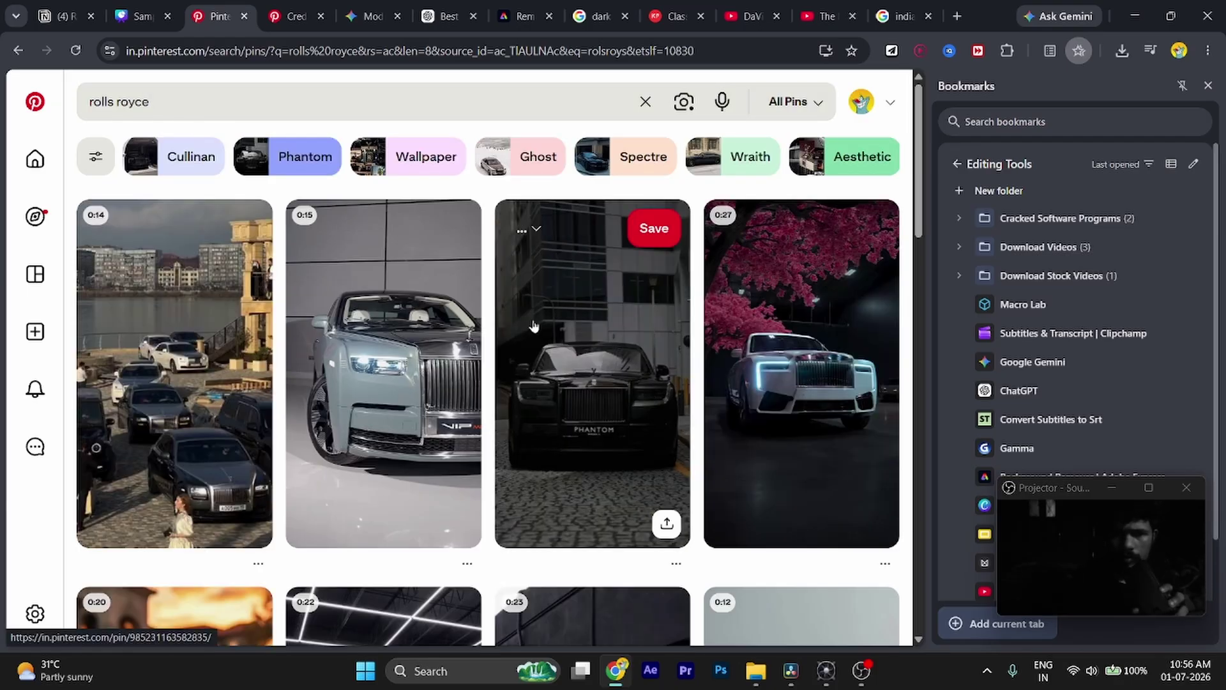
scroll(533, 326, "down", 7)
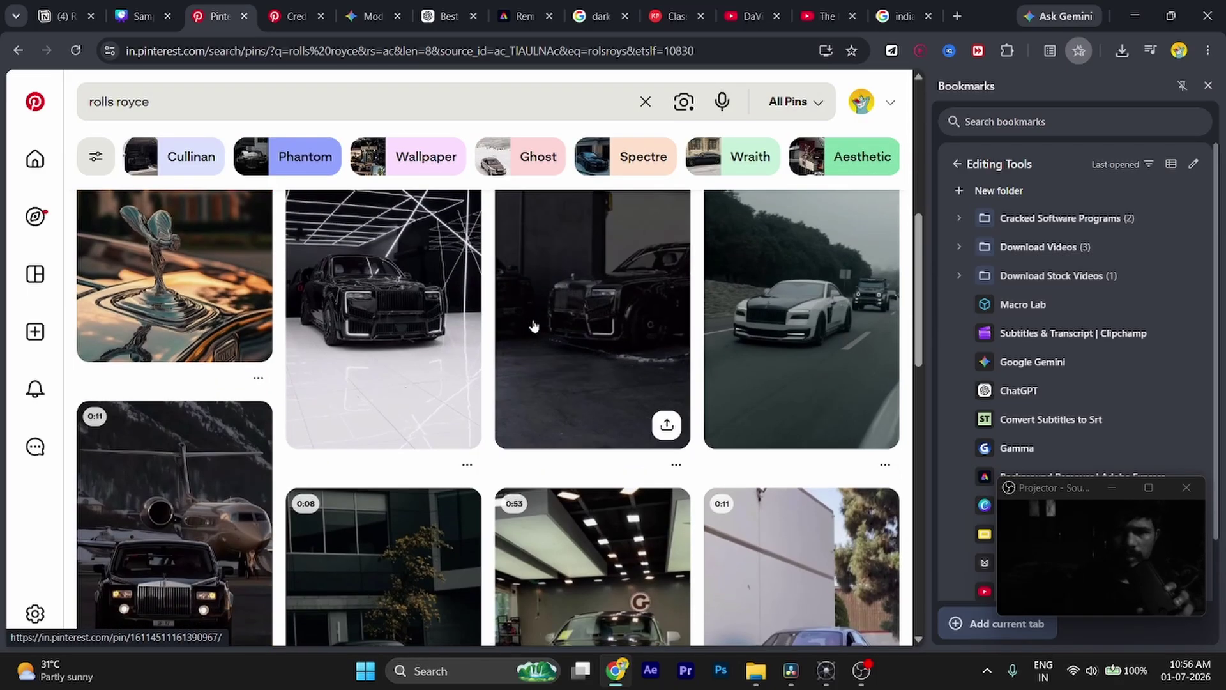
- Open the white Rolls-Royce Spectre video pin, pause it and save the current video frame as an image
left_click(798, 332)
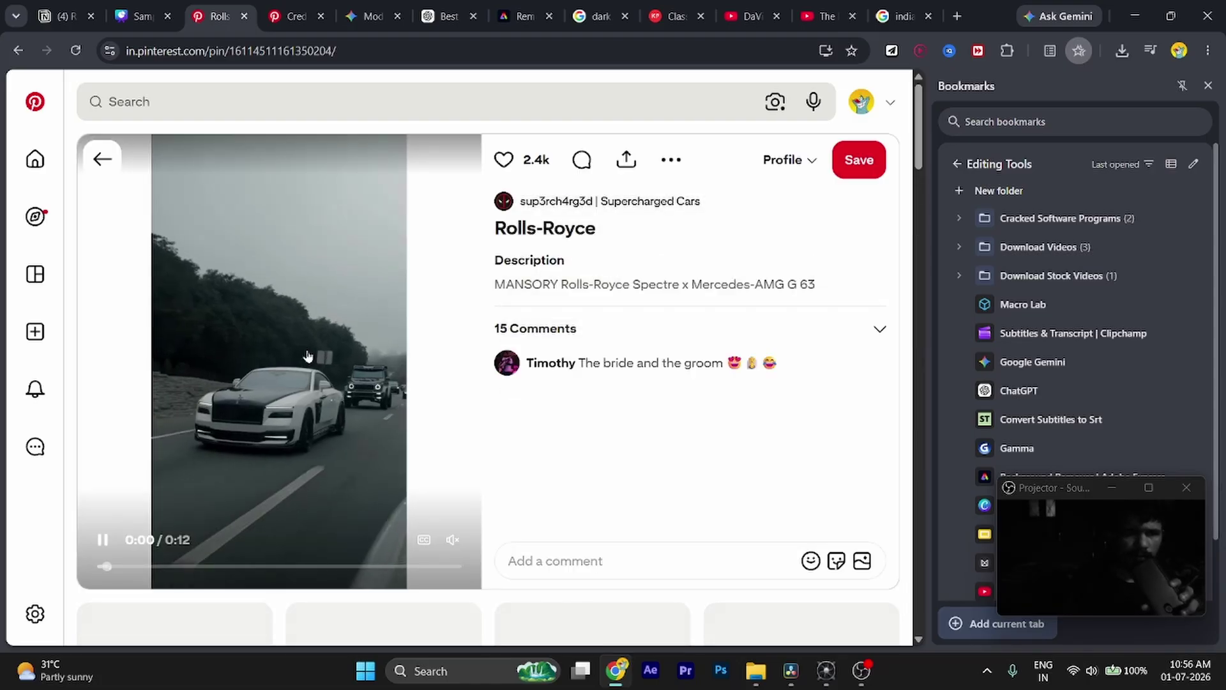
left_click(306, 348)
right_click(294, 270)
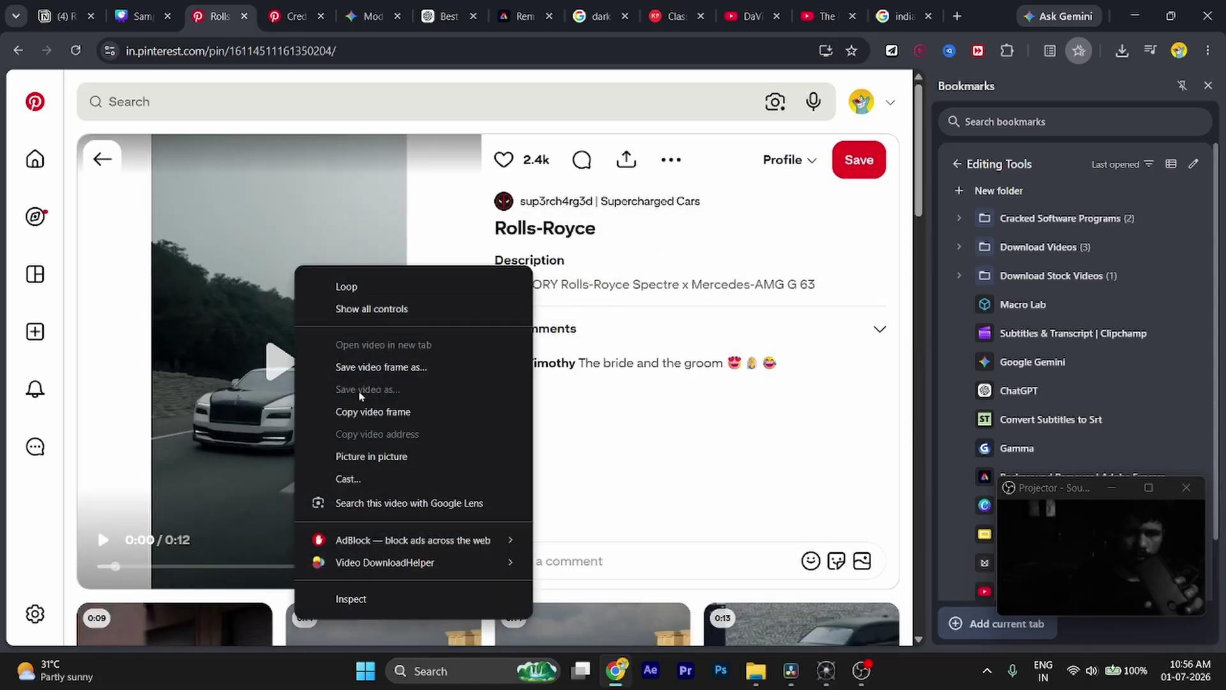
left_click(362, 412)
right_click(212, 176)
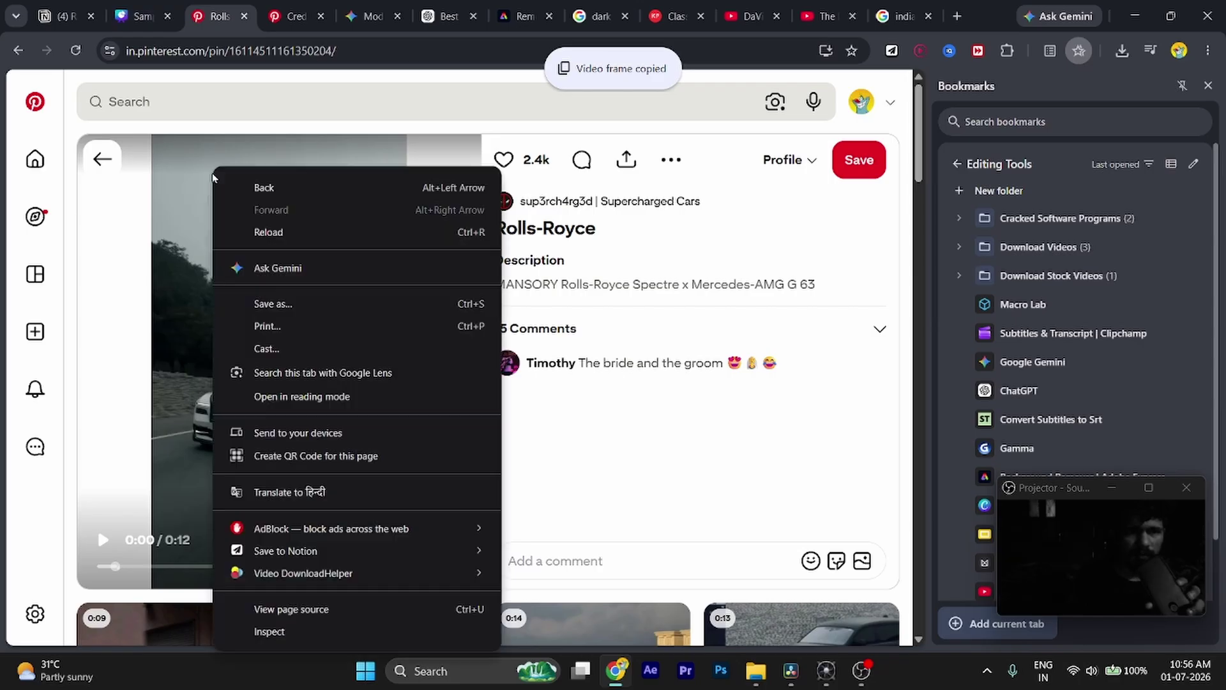
right_click(196, 174)
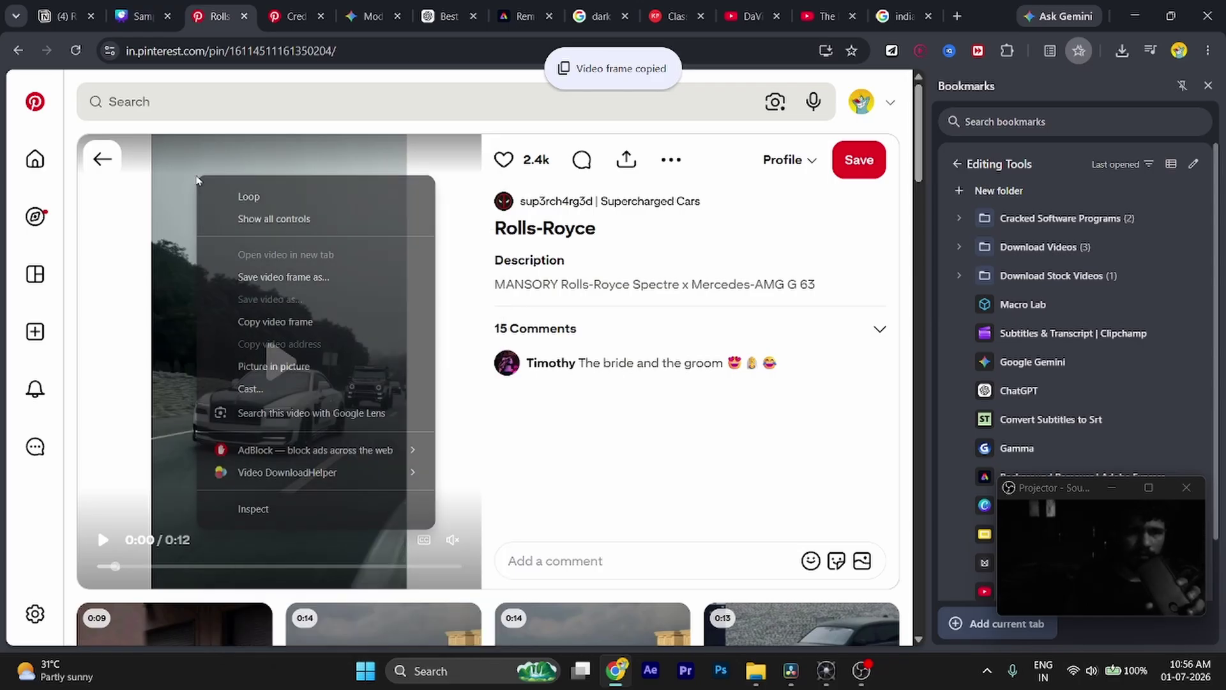
left_click(249, 281)
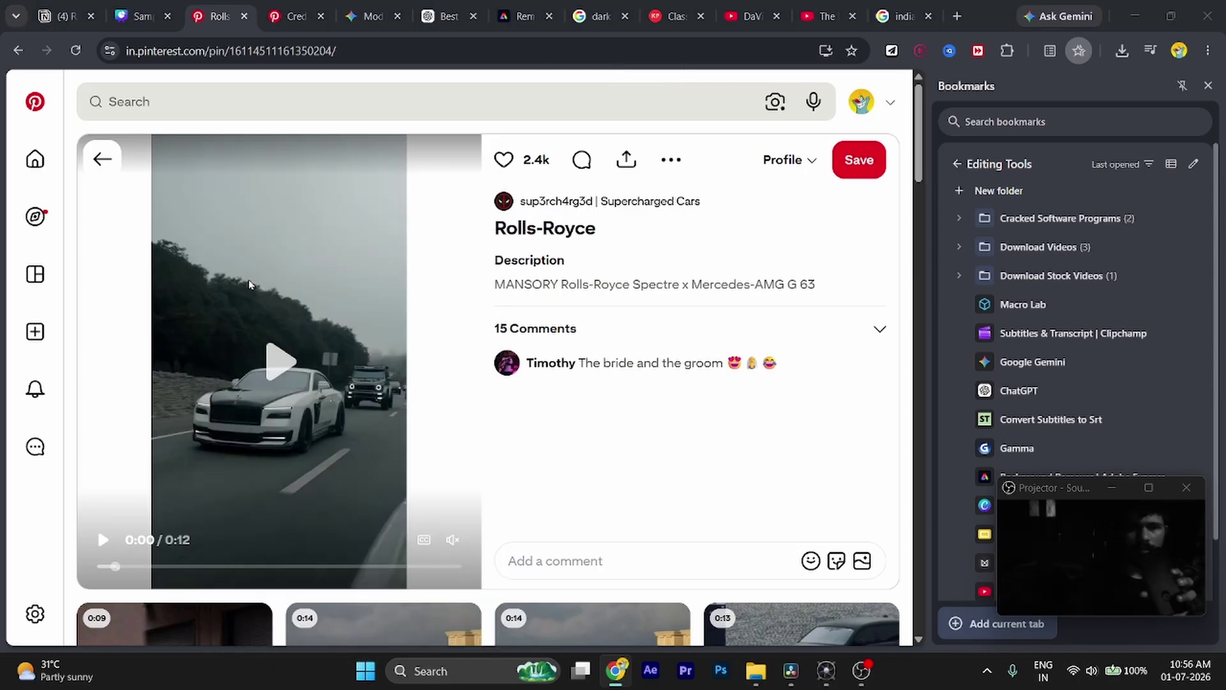
key("Return")
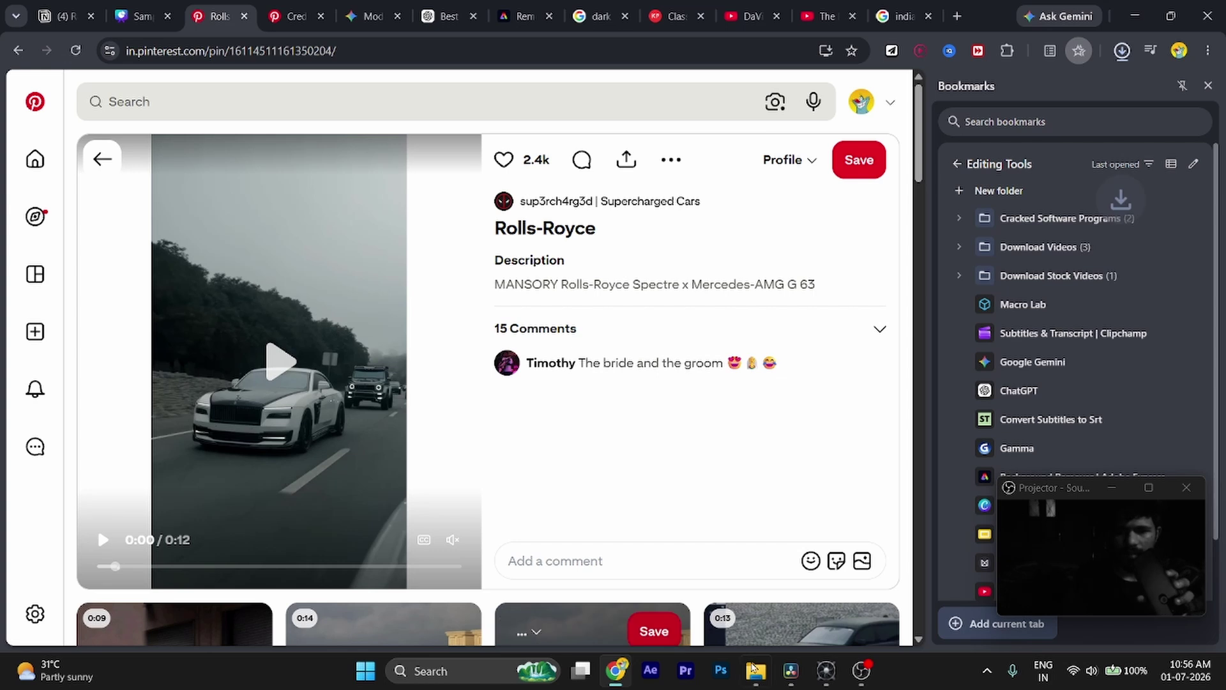
- Switch to DaVinci Resolve and bring videoframe_657.png from the Images folder into the Fusion node graph beside the jet node
left_click(790, 670)
left_click(756, 670)
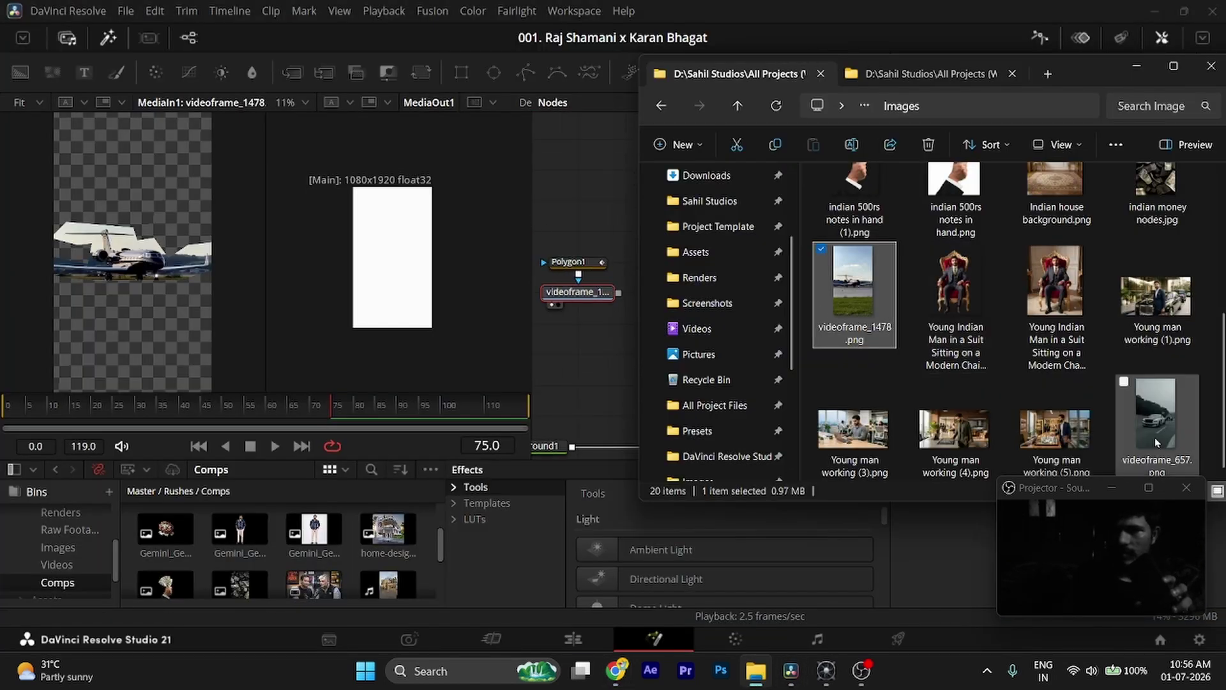
left_click_drag(1155, 428, 723, 293)
scroll(733, 298, "right", 1)
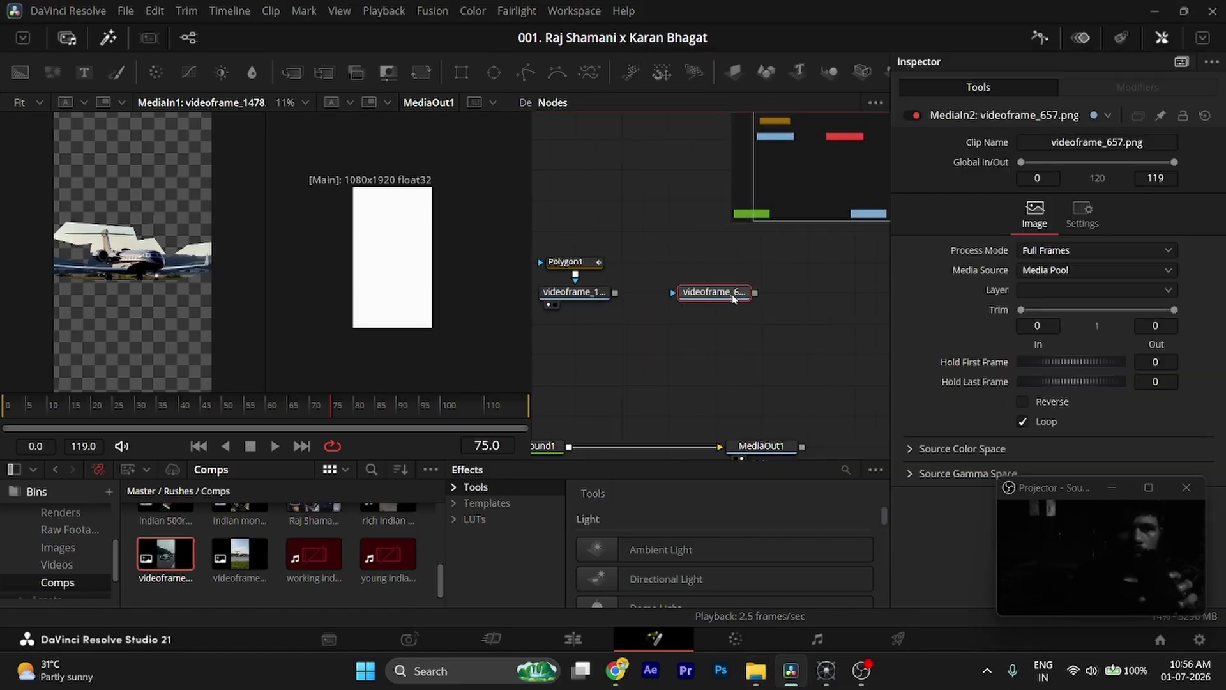
- Add a Polygon mask node above the videoframe_657.png node, show the car image in the first viewer and save the project
left_click_drag(525, 71, 710, 264)
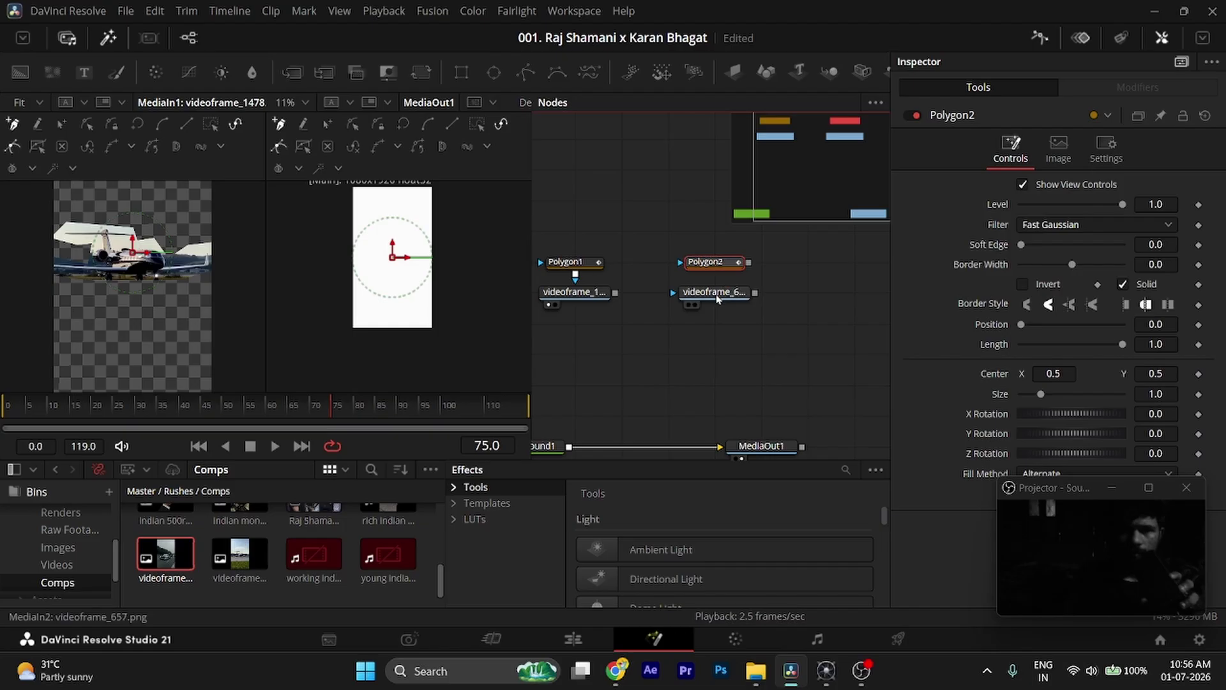
left_click(718, 295)
key("1")
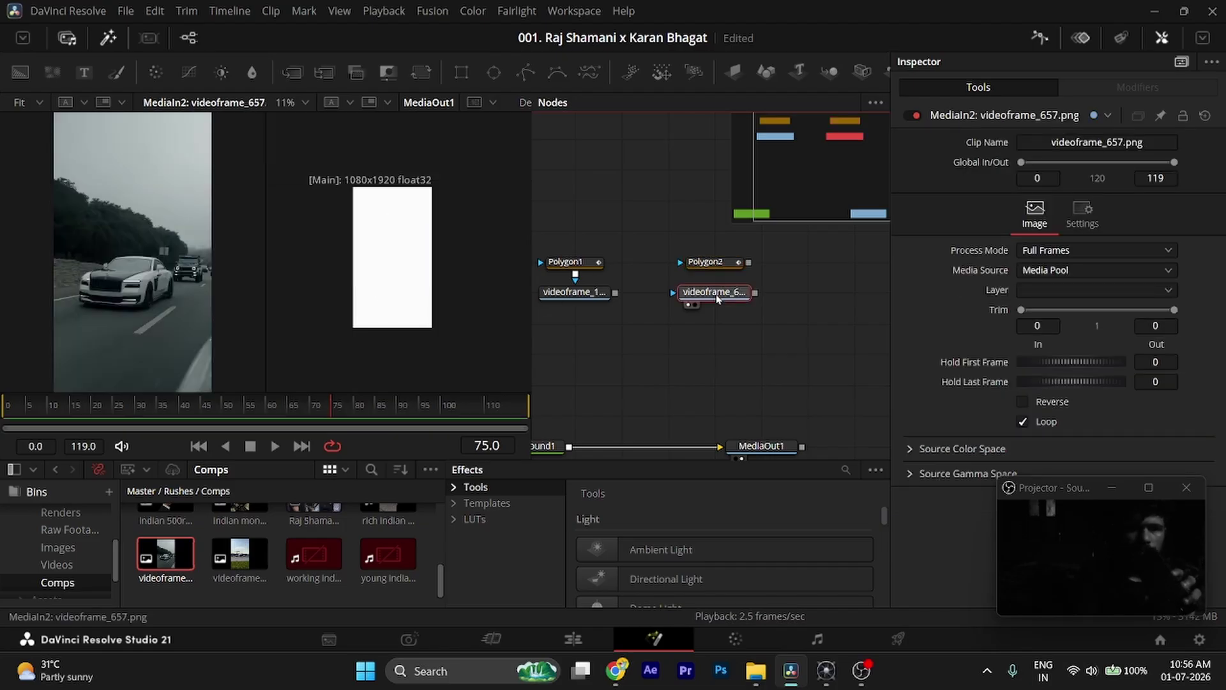
key("ctrl+s")
- Draw a closed polygon mask outline around the white Rolls-Royce in the car image
left_click(718, 269)
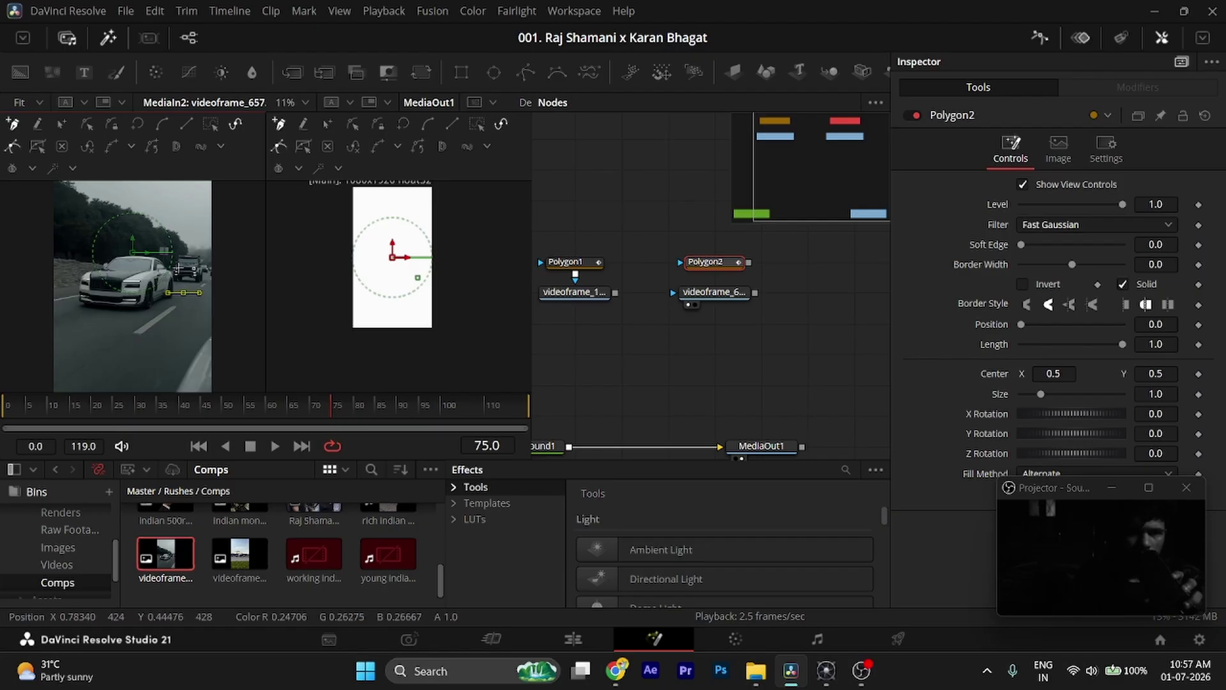
scroll(152, 249, "up", 3)
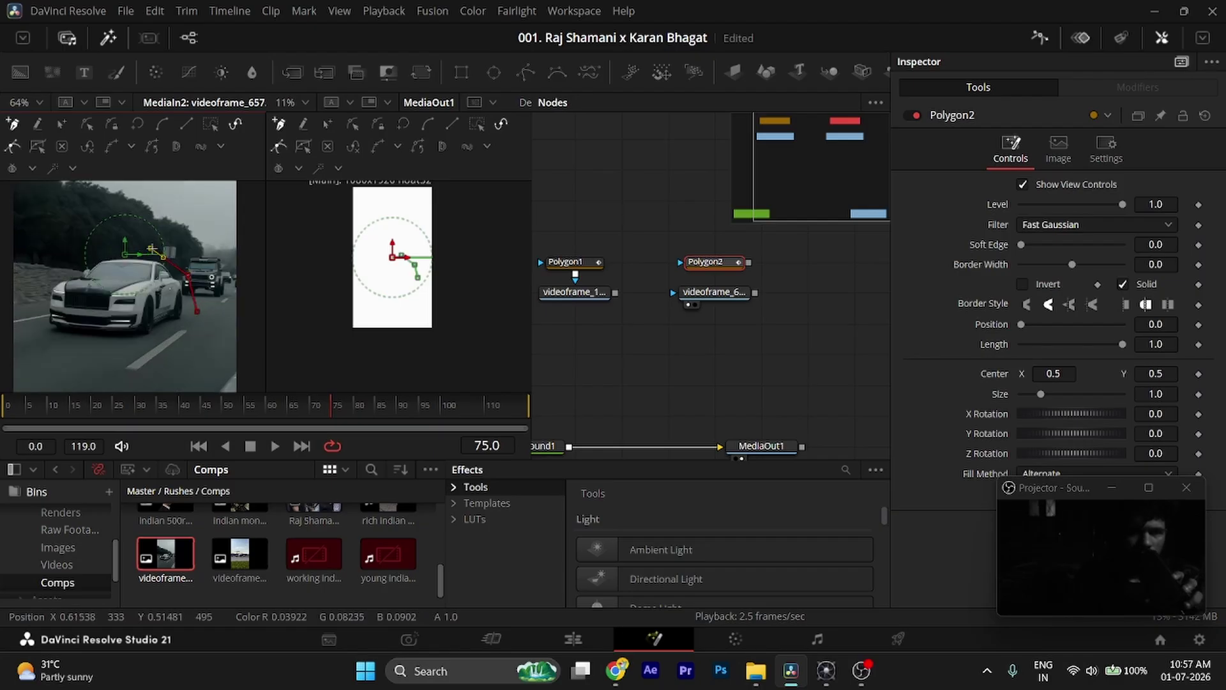
left_click(122, 272)
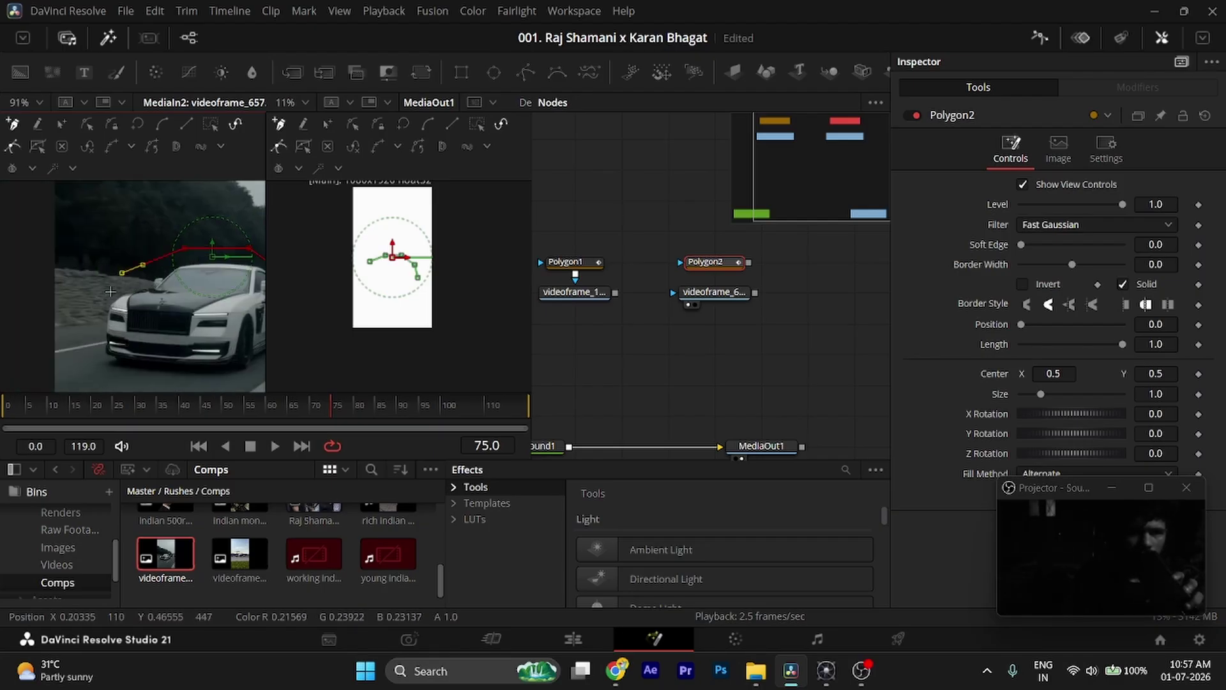
scroll(86, 329, "down", 3)
left_click_drag(96, 330, 202, 305)
scroll(152, 329, "right", 4)
left_click(241, 281)
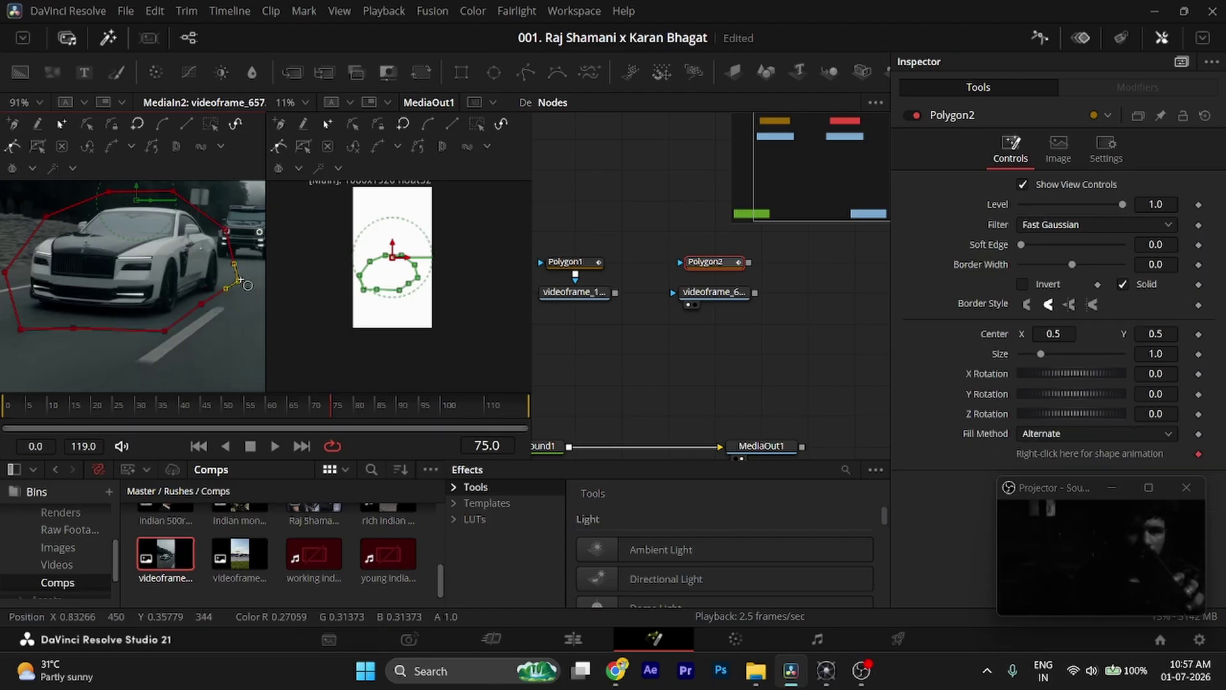
- Connect the car's polygon mask to the videoframe_657.png node and deselect the nodes
scroll(241, 281, "down", 2, "ctrl")
left_click_drag(748, 262, 714, 293)
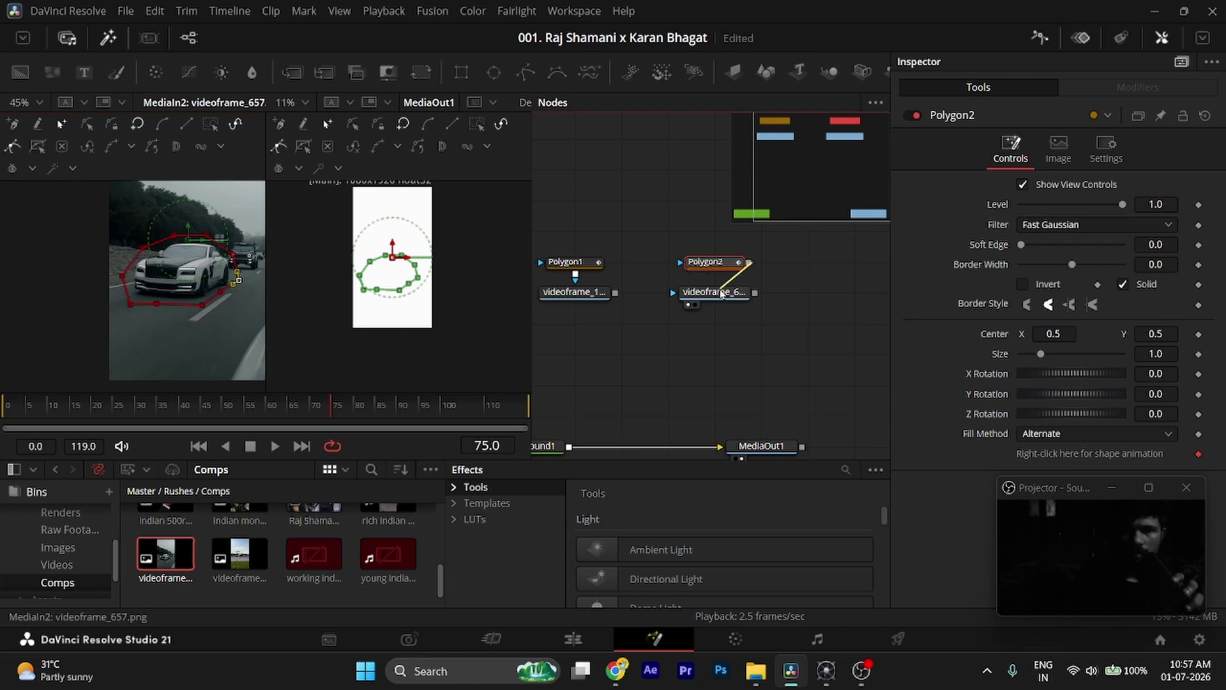
left_click(634, 348)
scroll(731, 313, "left", 1)
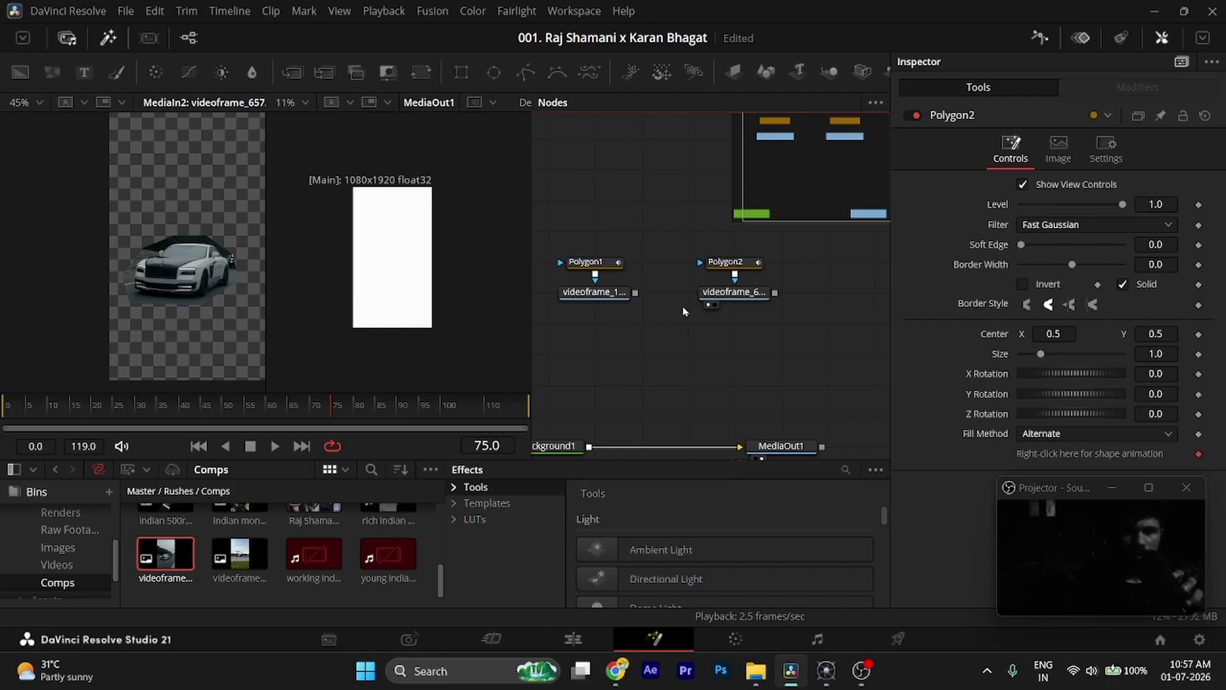
- Switch to Pinterest and search for "money"
left_click(616, 670)
left_click(208, 110)
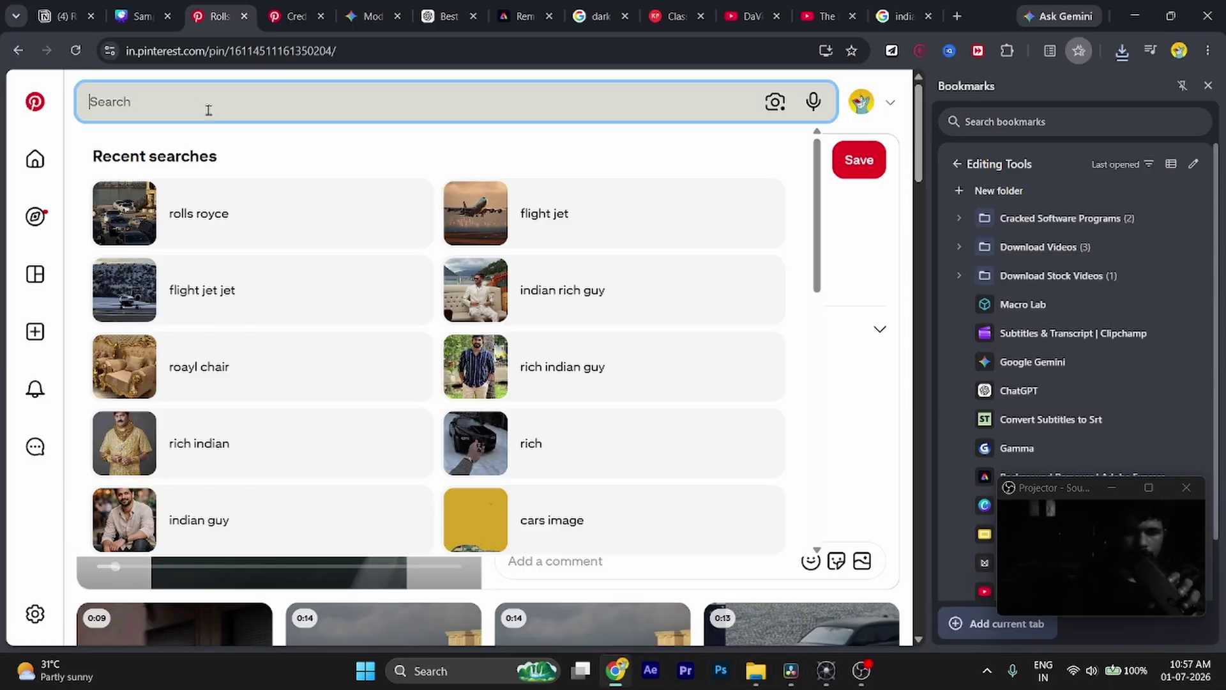
type("mon")
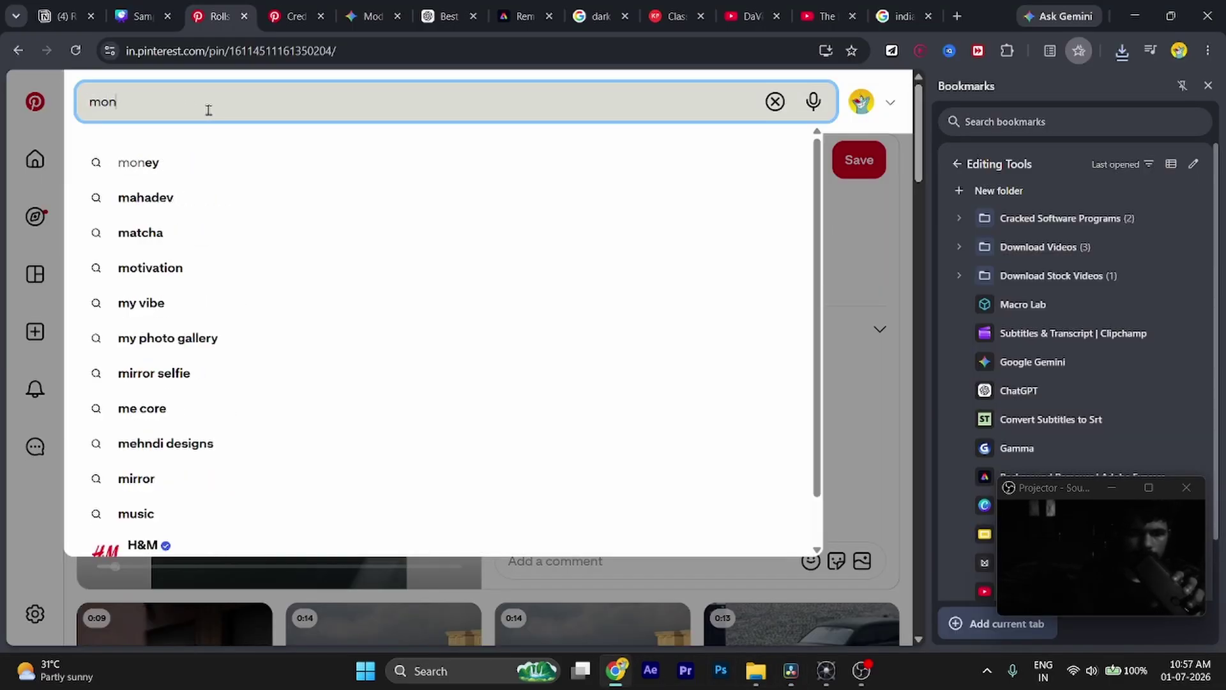
type("ye")
key("BackSpace")
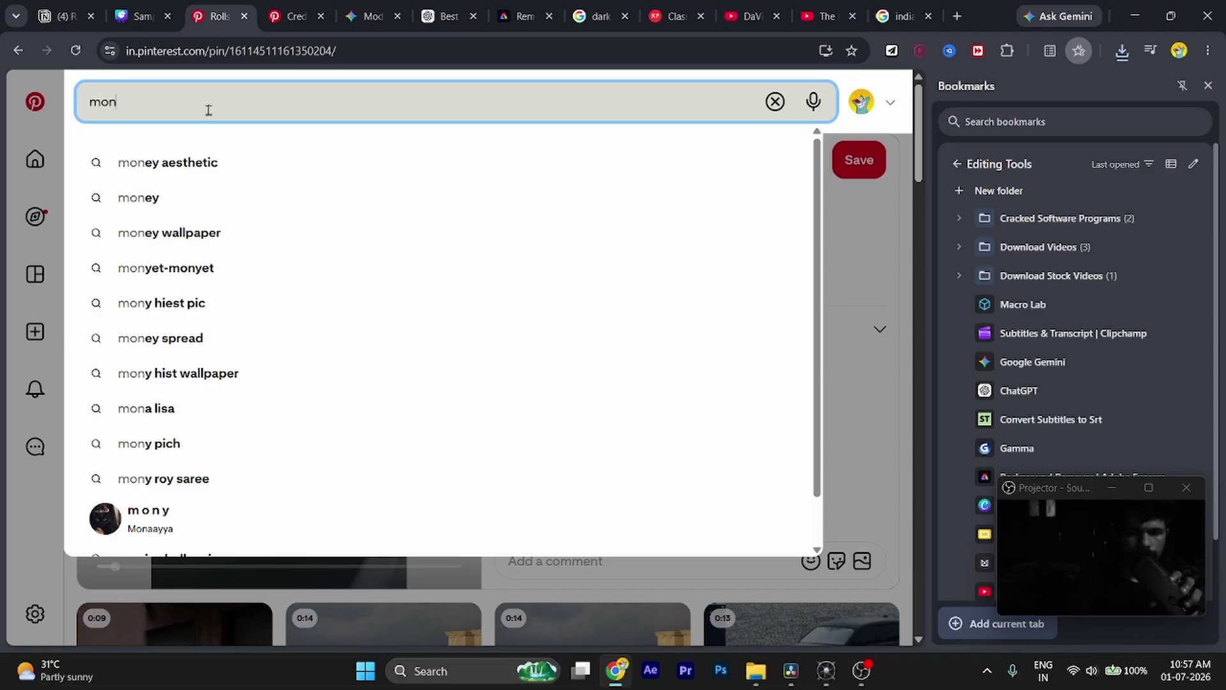
type("e")
key("BackSpace")
key("BackSpace")
type("ey")
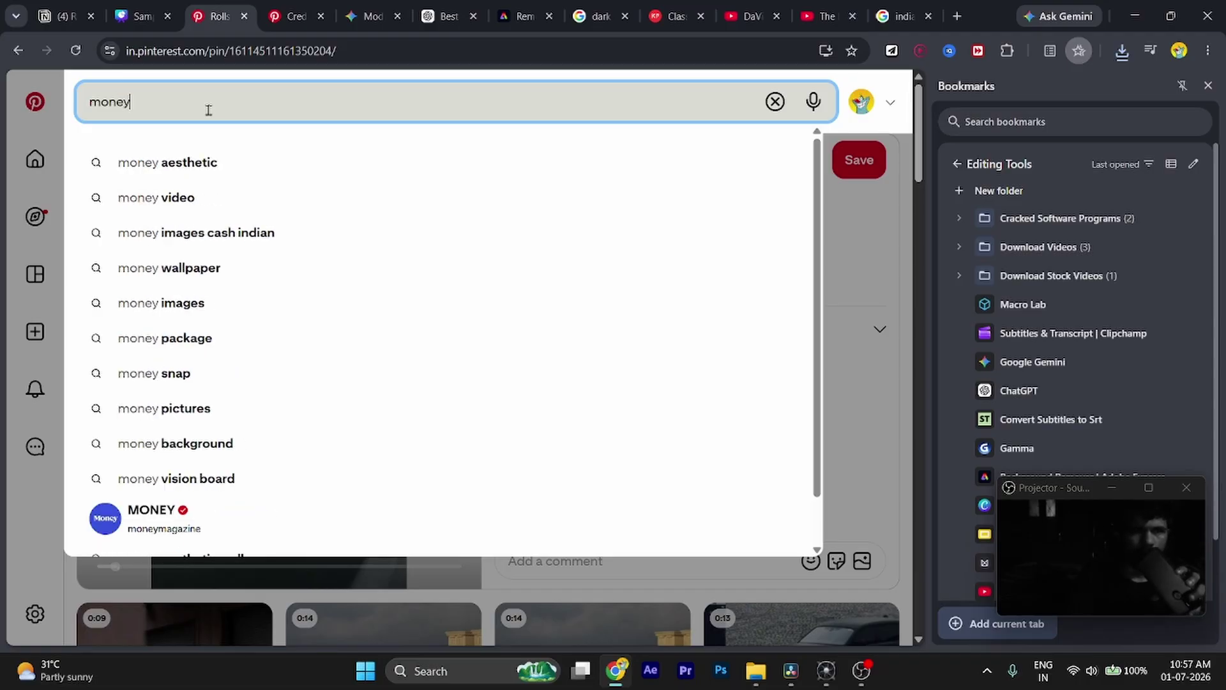
key("Return")
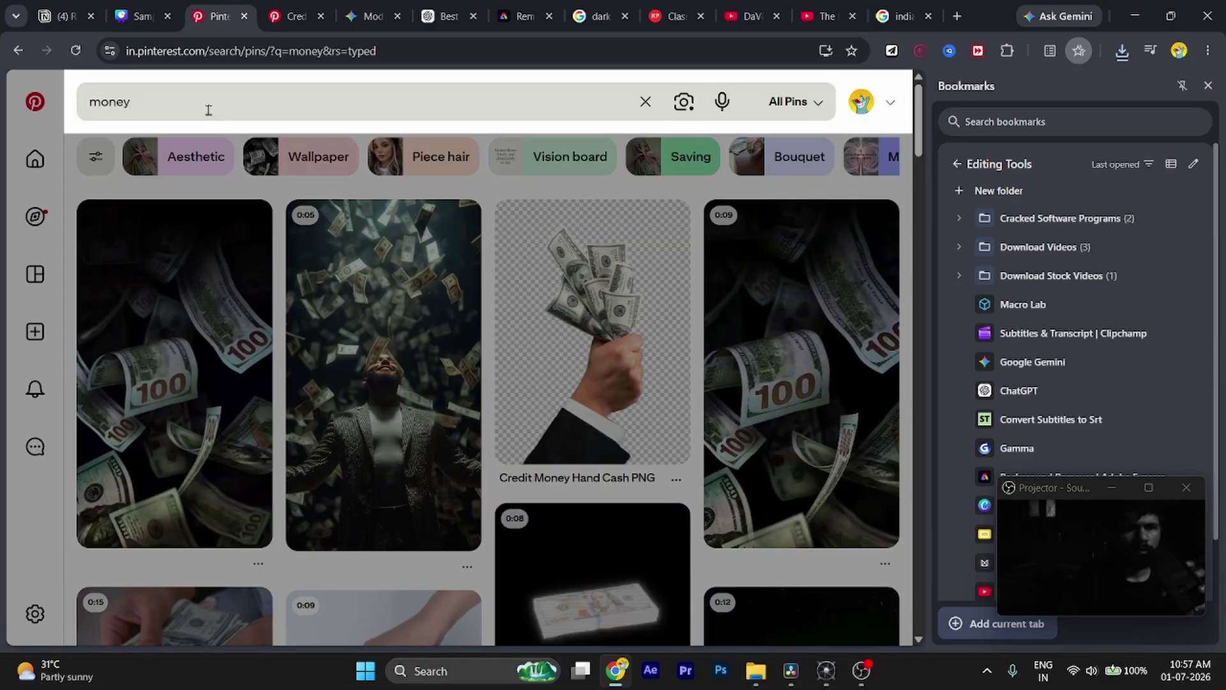
- Browse the money pins, open "Indian money bundles 500 rupee" and save its image as a JPEG in the project's Images folder
scroll(402, 342, "down", 12)
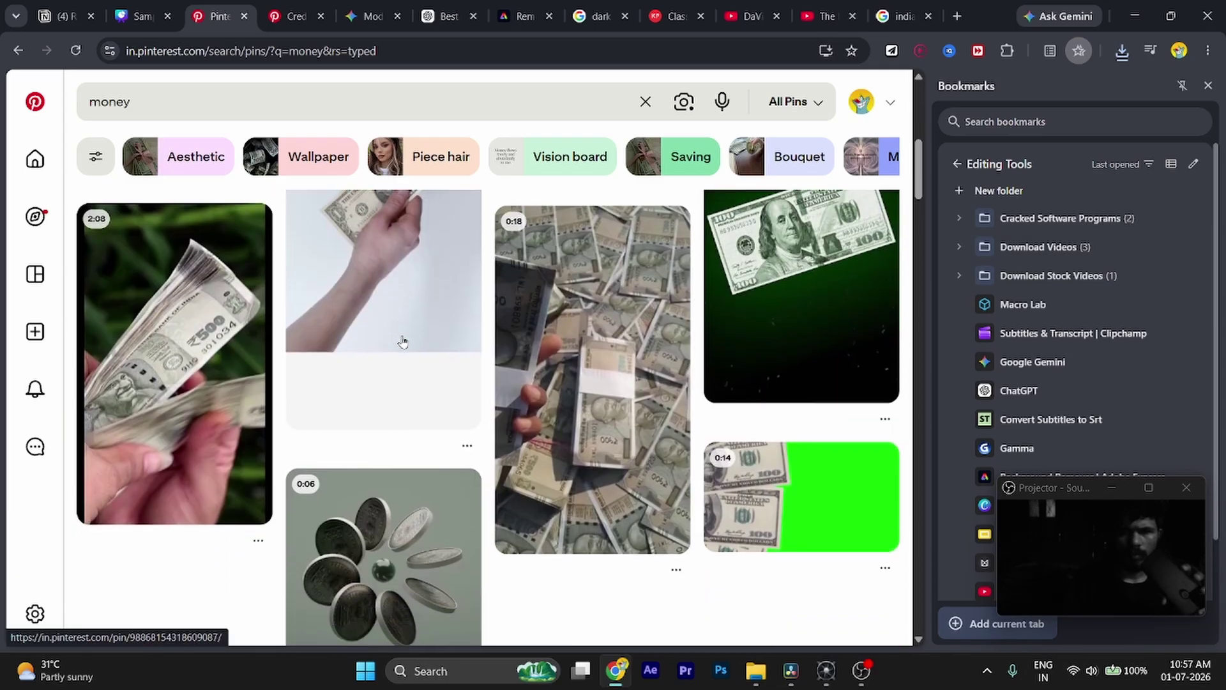
scroll(402, 342, "down", 10)
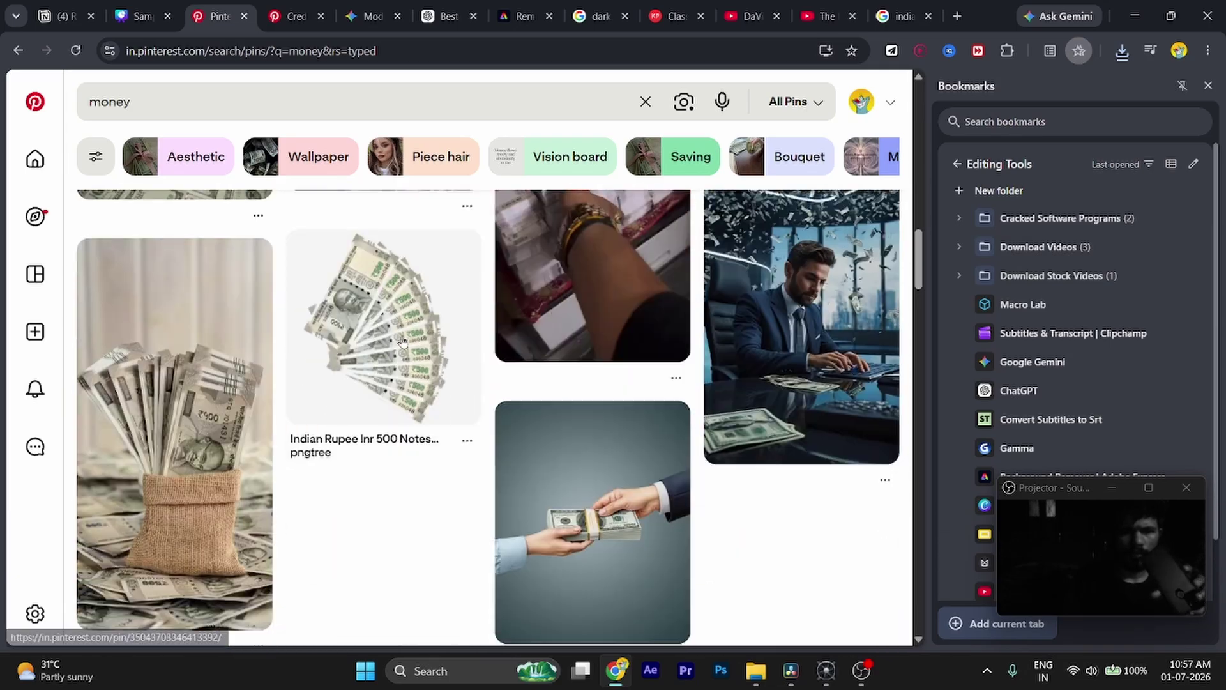
scroll(403, 342, "down", 10)
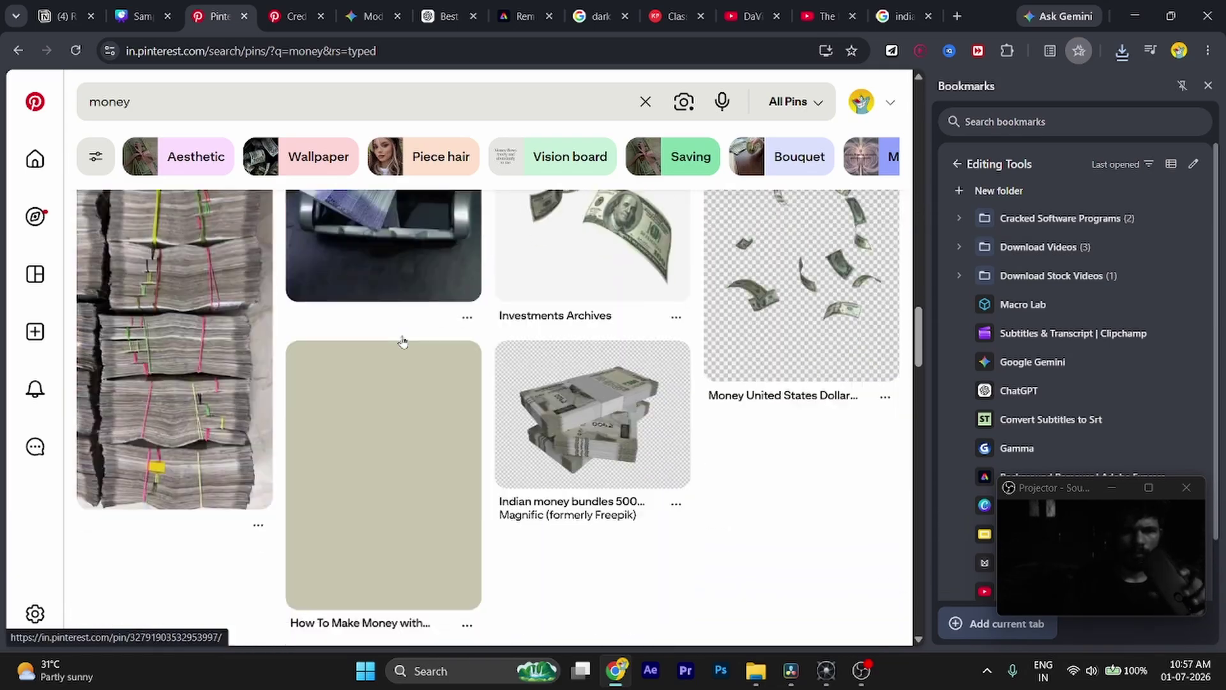
scroll(402, 341, "up", 3)
scroll(402, 342, "down", 6)
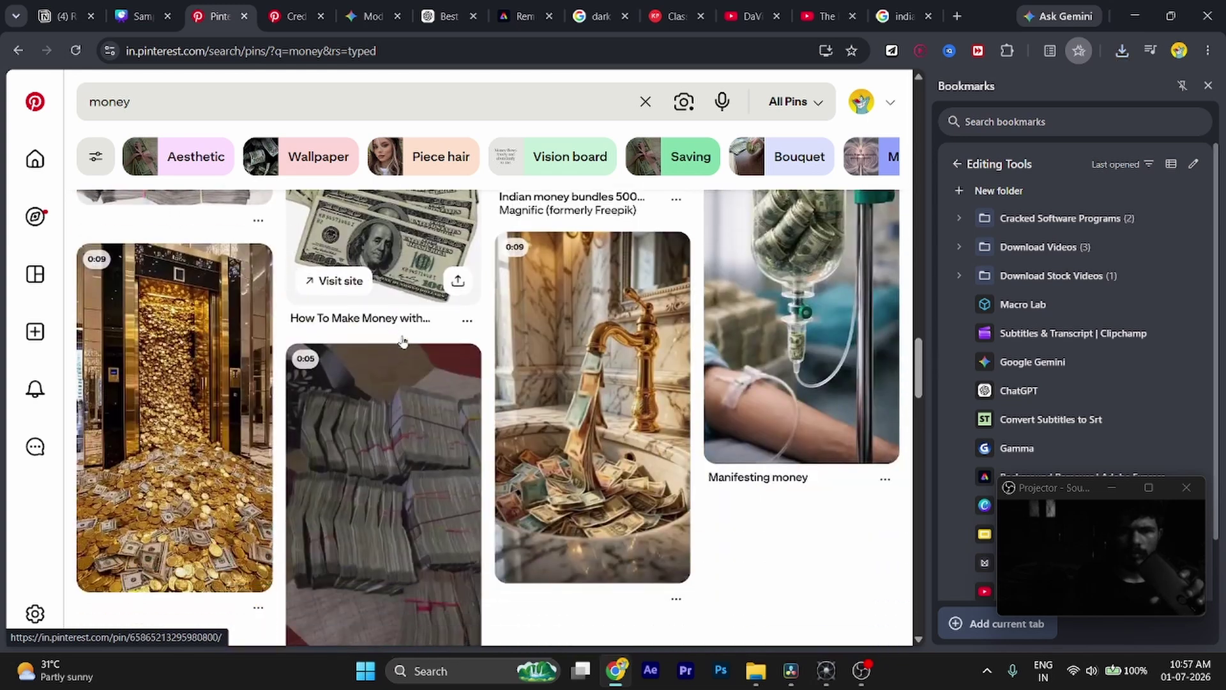
scroll(402, 342, "up", 3)
left_click(594, 279)
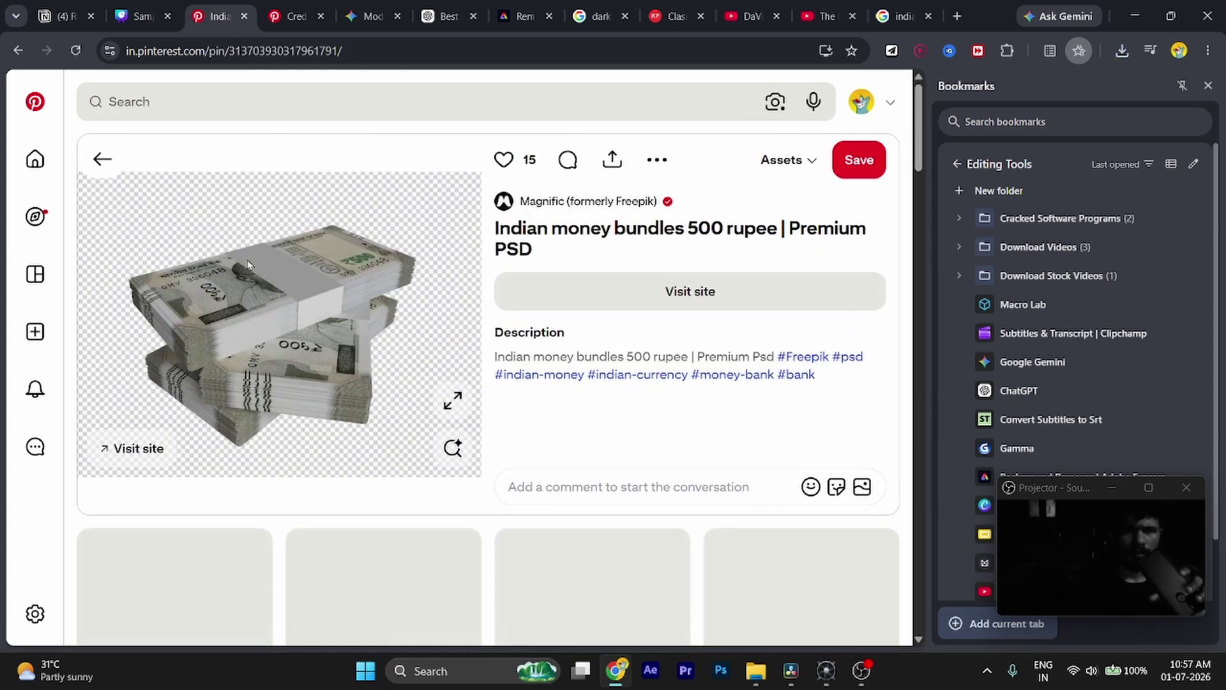
right_click(248, 263)
left_click(319, 304)
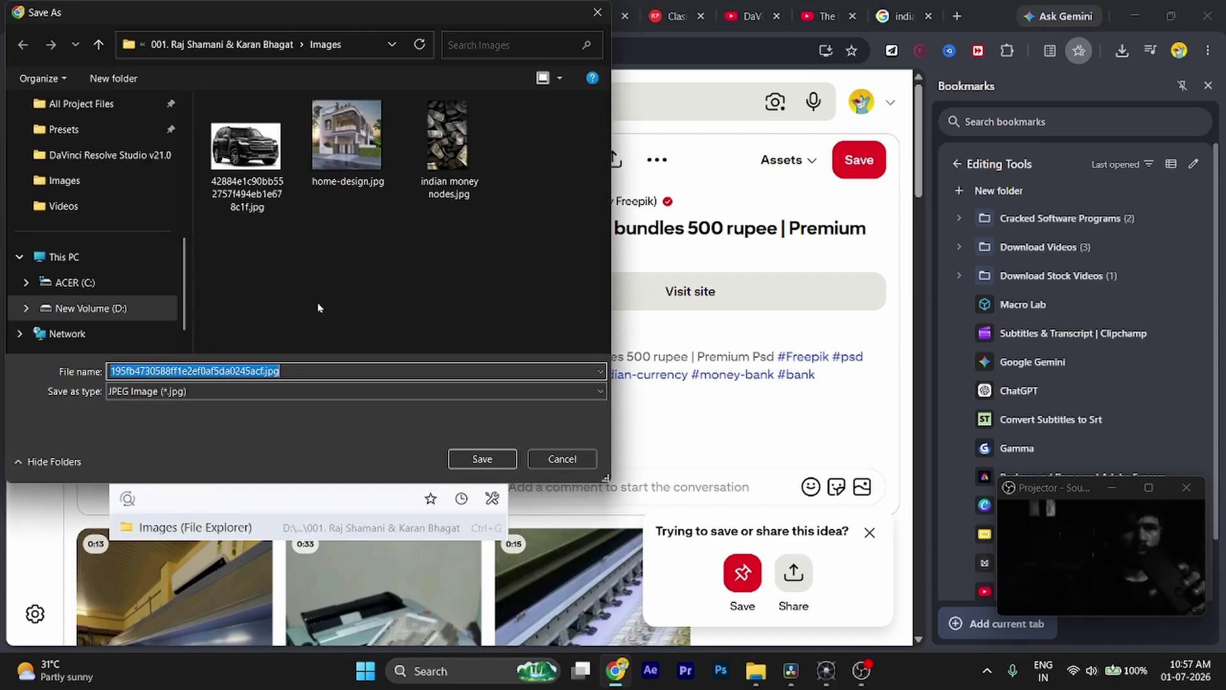
key("Return")
- Switch to DaVinci Resolve and bring the saved money bundles JPG into the node graph above the jet and car nodes
left_click(616, 670)
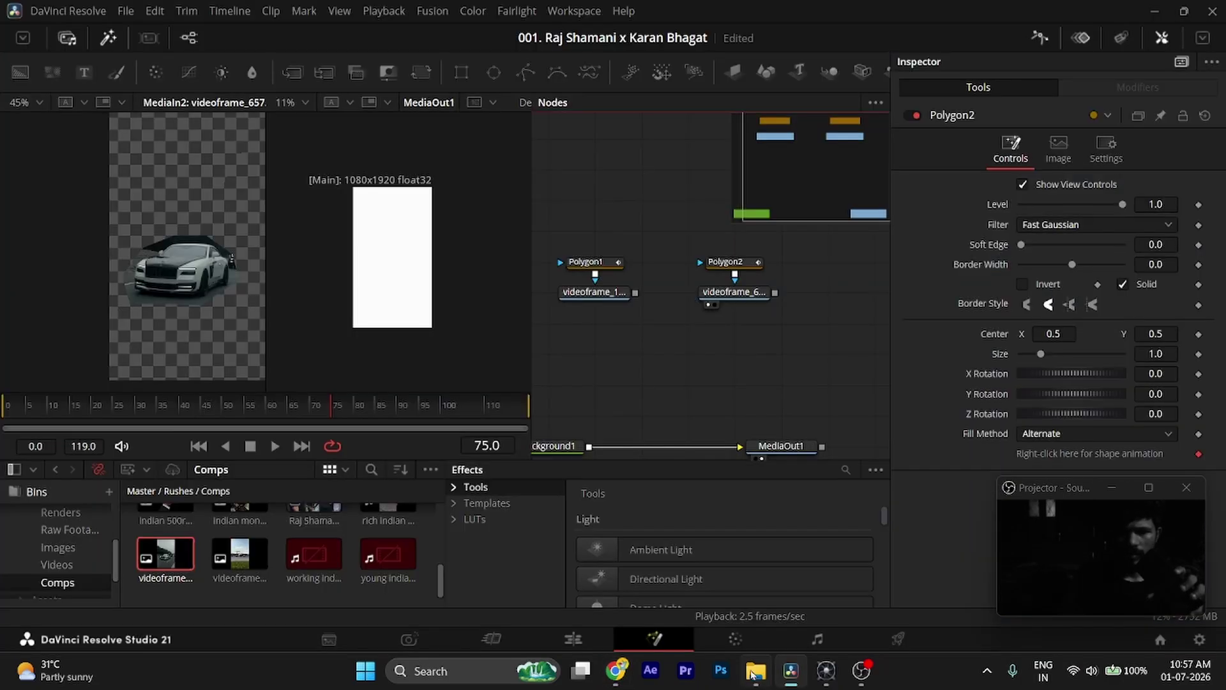
left_click(754, 671)
scroll(588, 418, "down", 3)
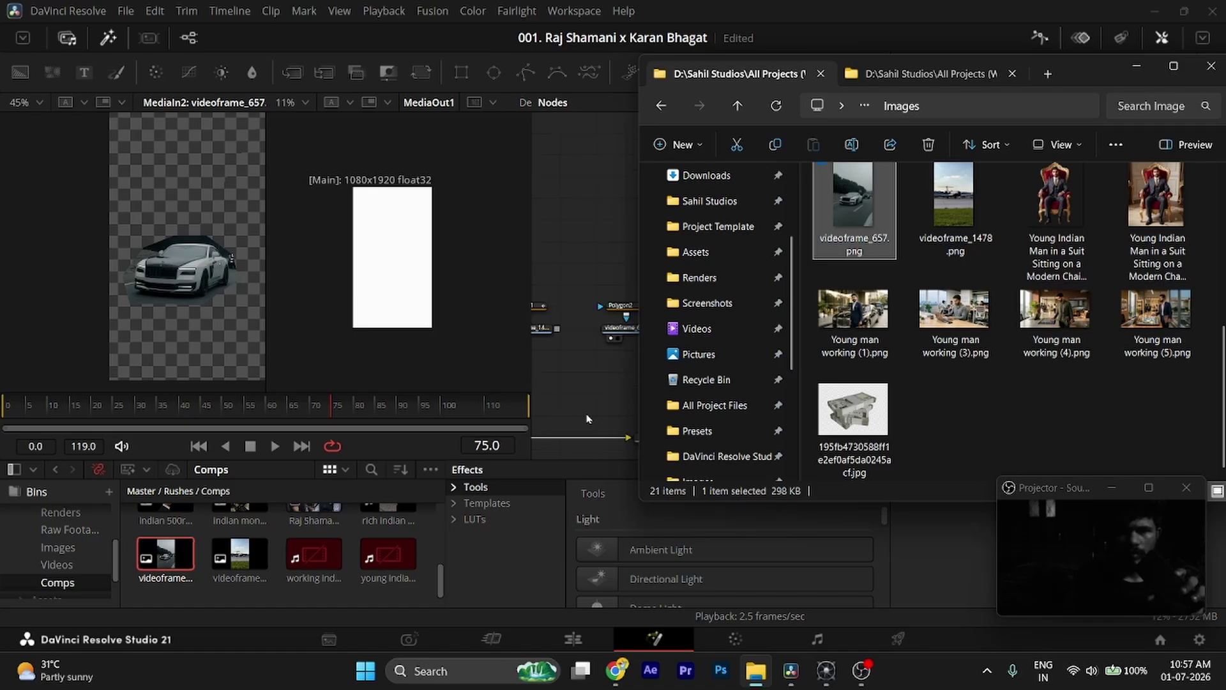
scroll(587, 418, "down", 3)
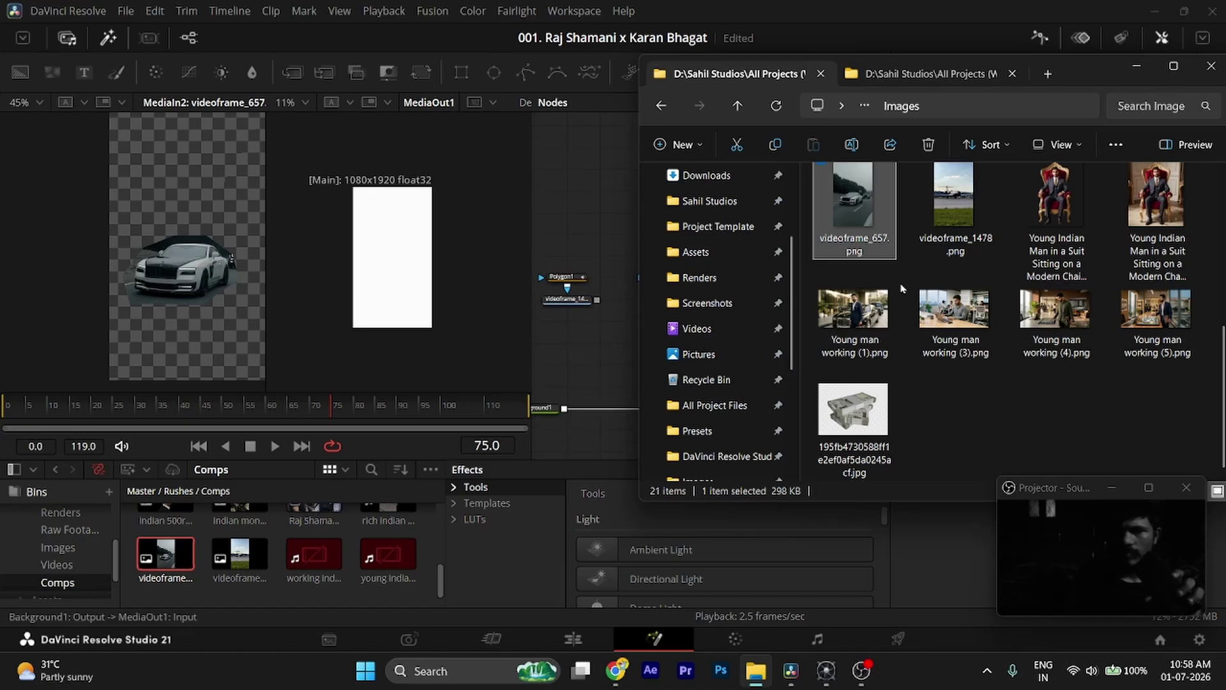
left_click_drag(853, 411, 622, 239)
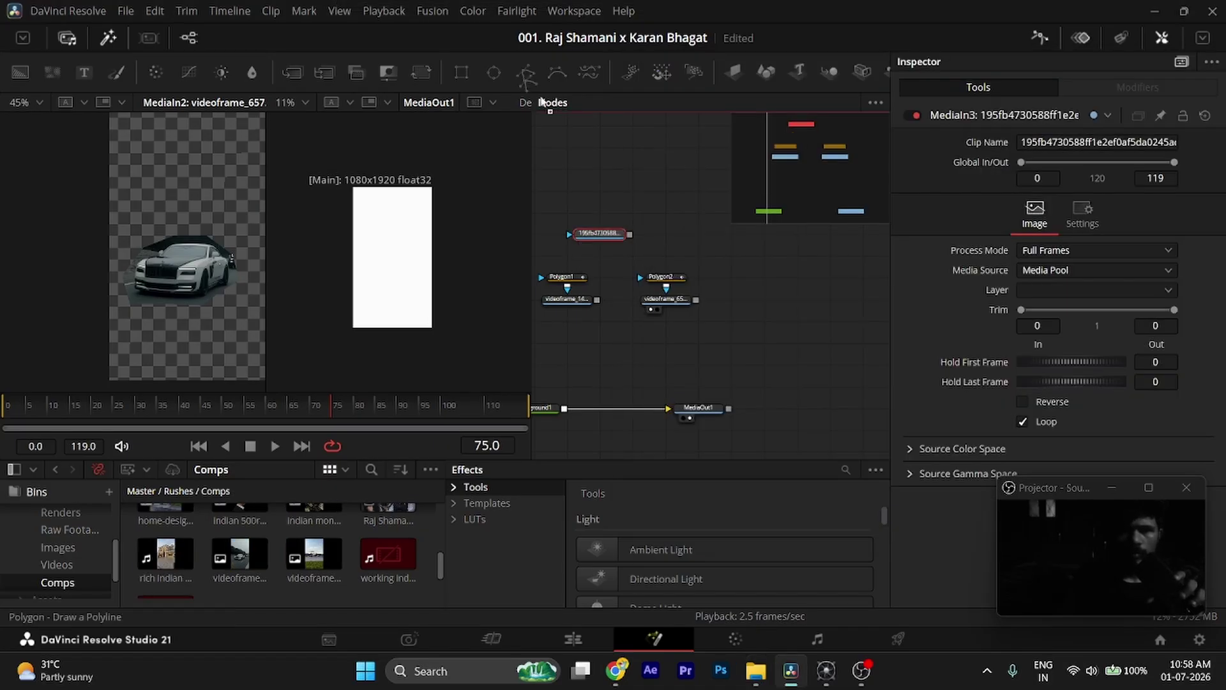
- Add a Polygon mask connected to the money bundles node, show that image in the first viewer and disable the mask
left_click_drag(542, 102, 601, 221)
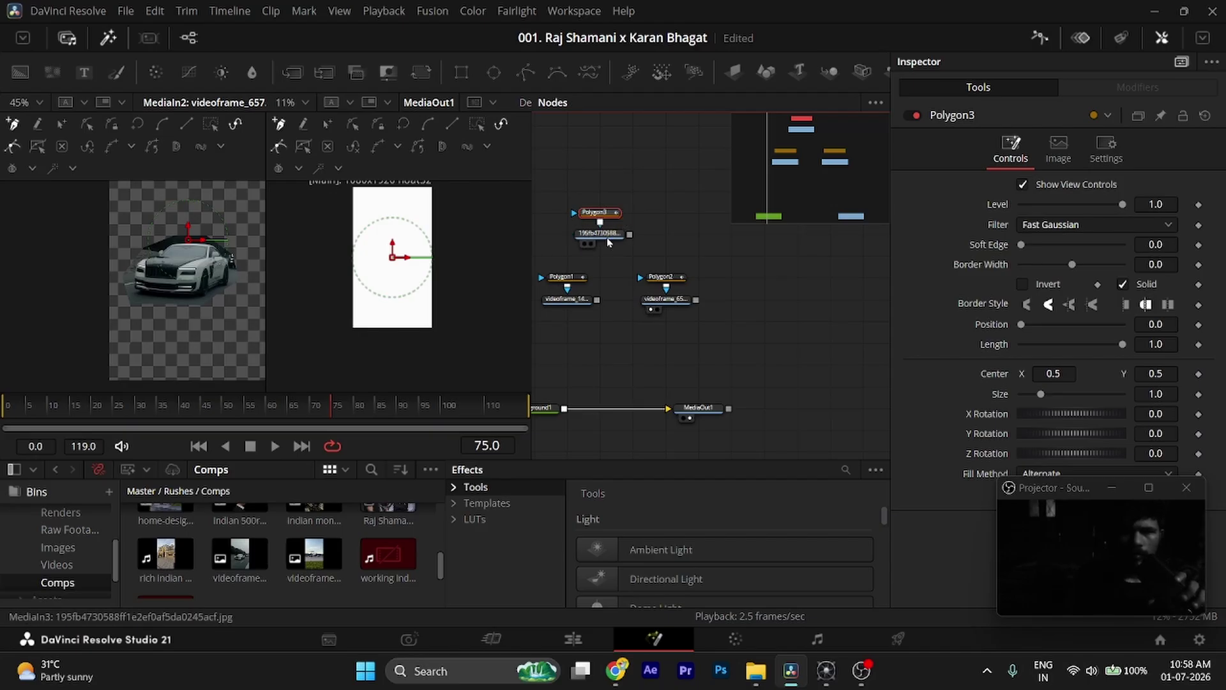
left_click_drag(625, 215, 608, 240)
left_click(608, 240)
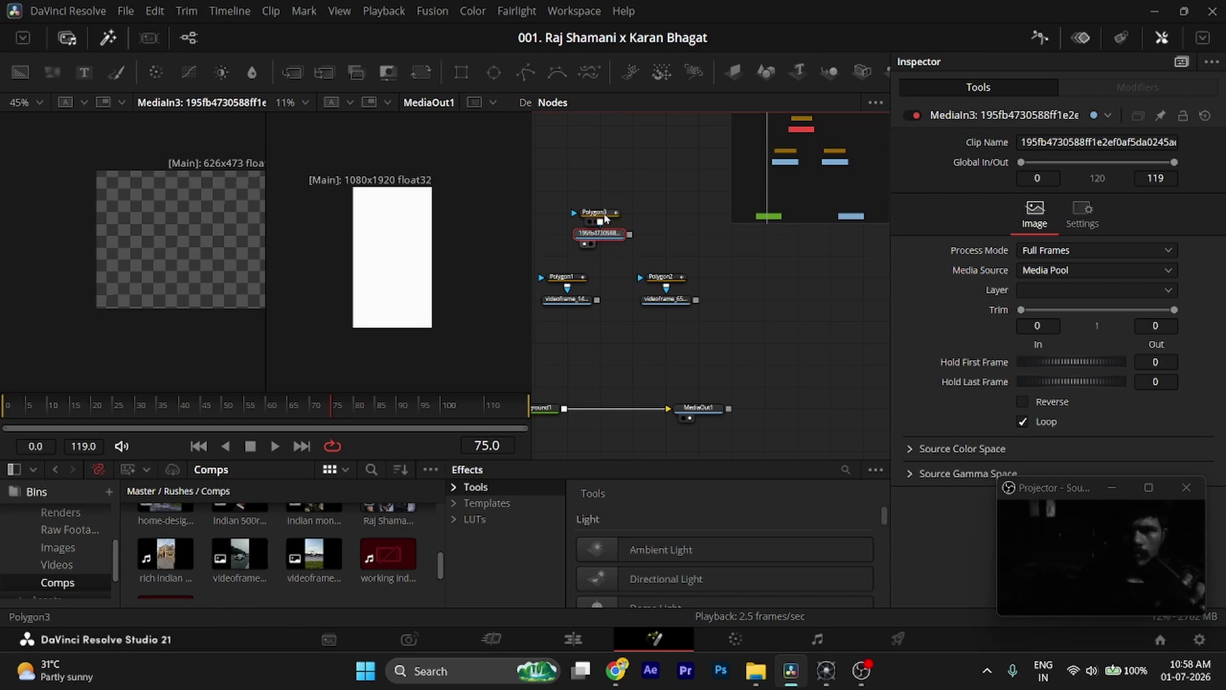
left_click(600, 213)
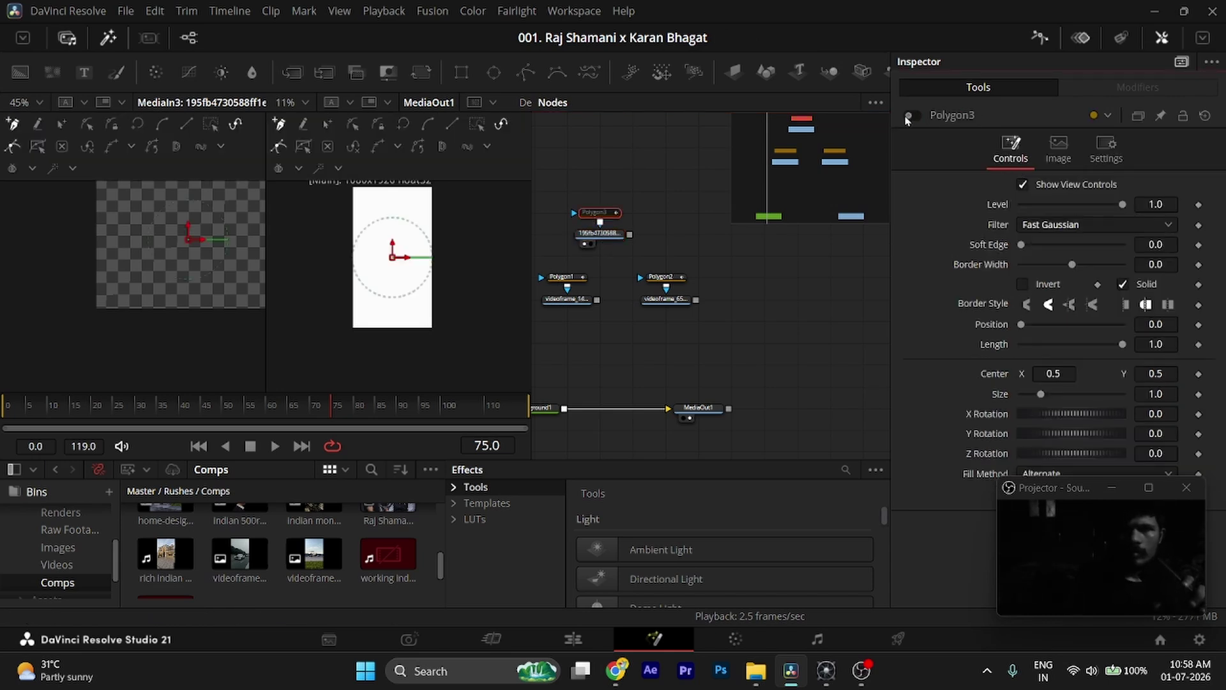
left_click(908, 116)
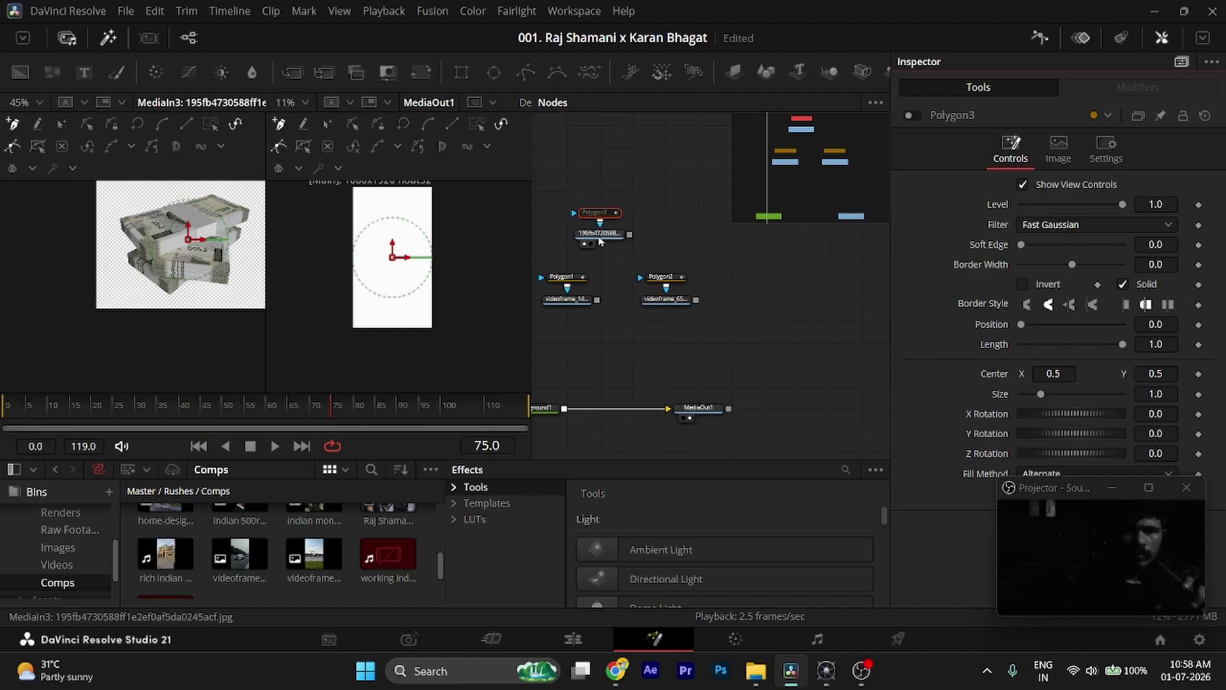
- Draw a closed polygon mask loosely around the stacked money bundles and re-enable the mask
left_click(196, 286)
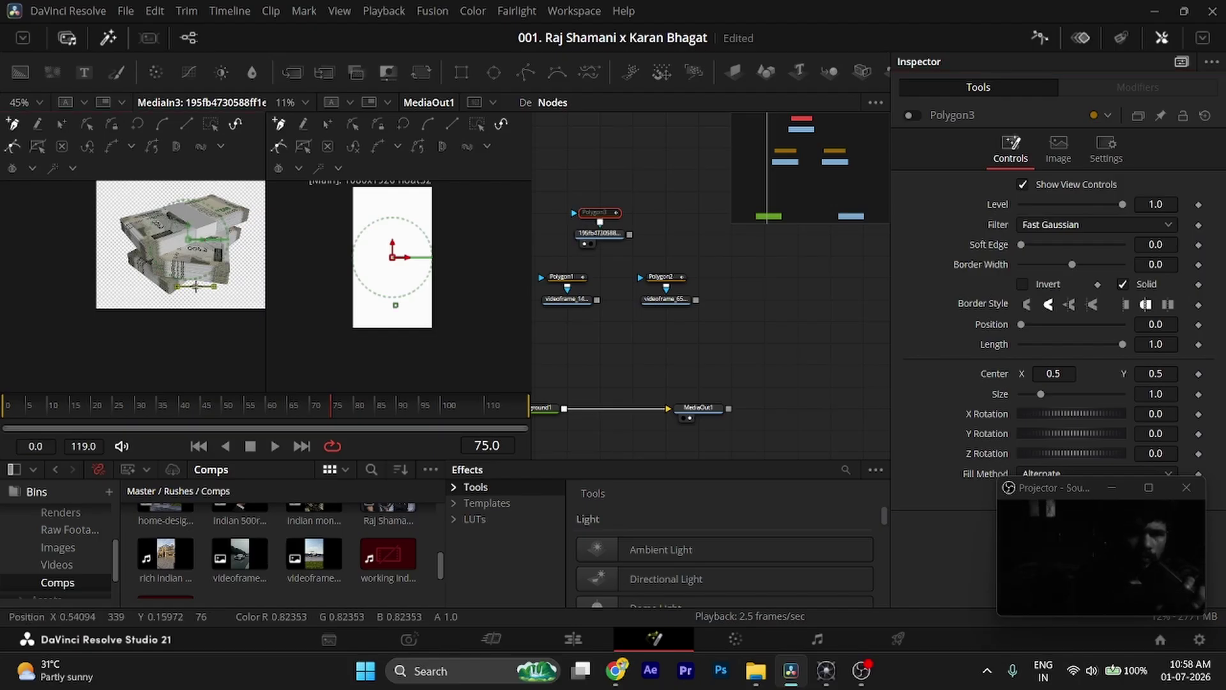
left_click(240, 257)
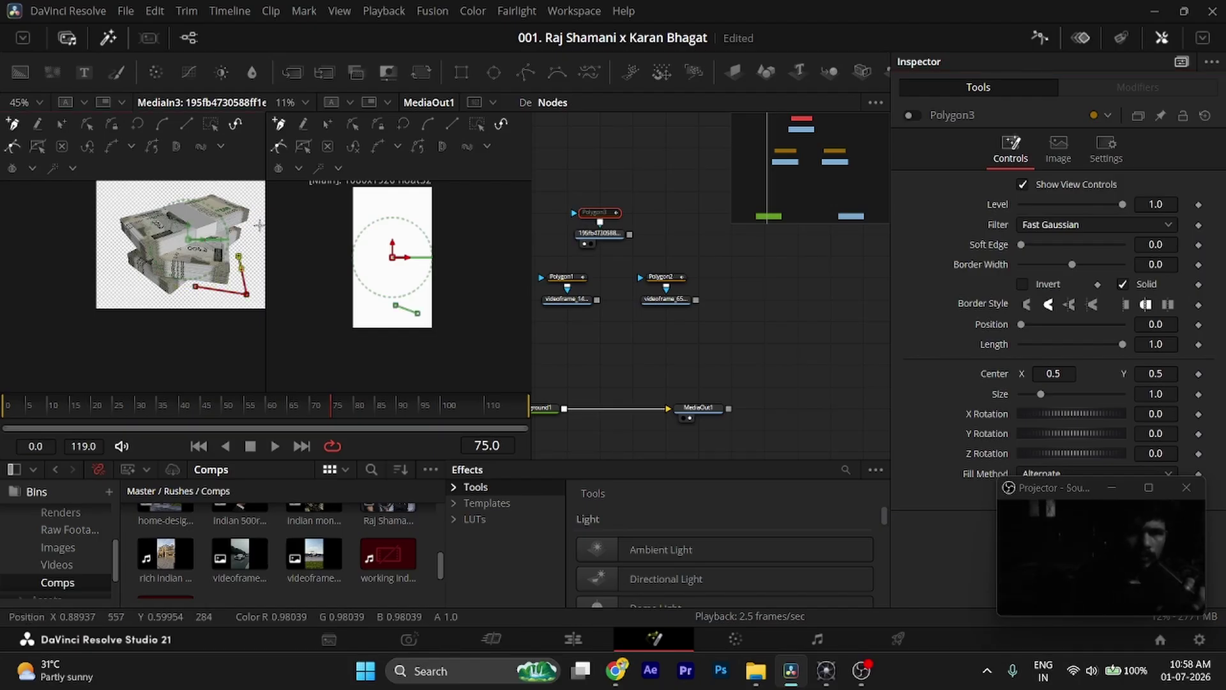
left_click(249, 196)
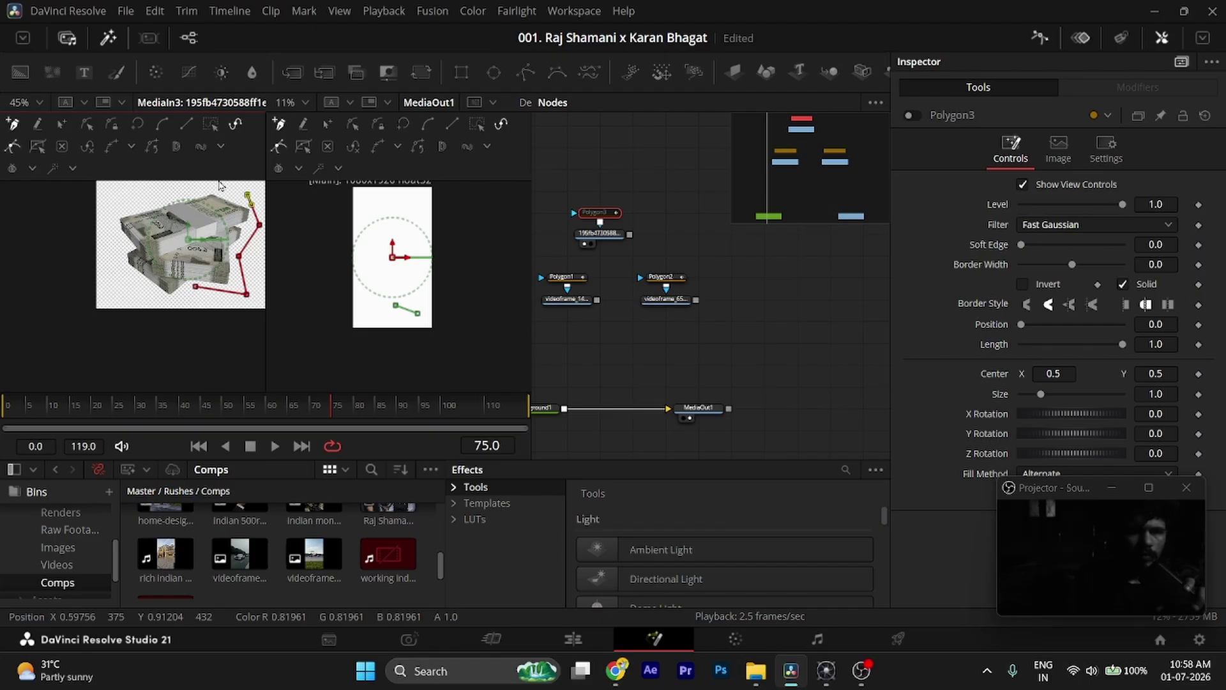
left_click(215, 186)
left_click(114, 211)
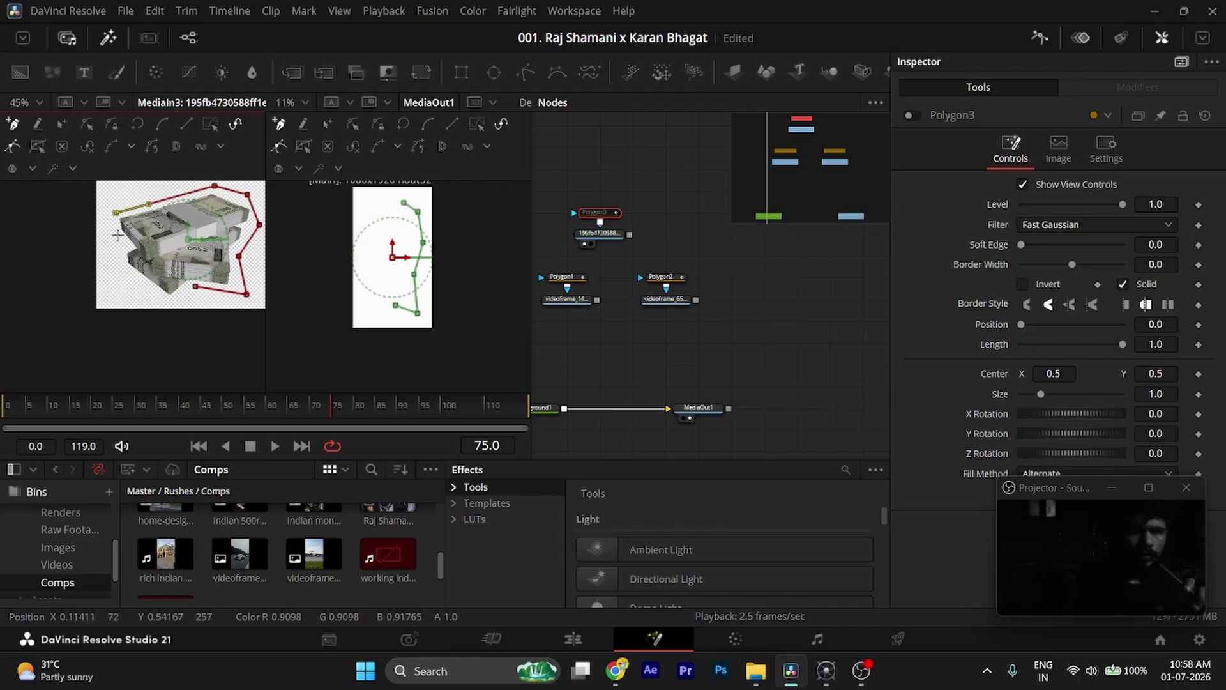
left_click(117, 235)
left_click(143, 295)
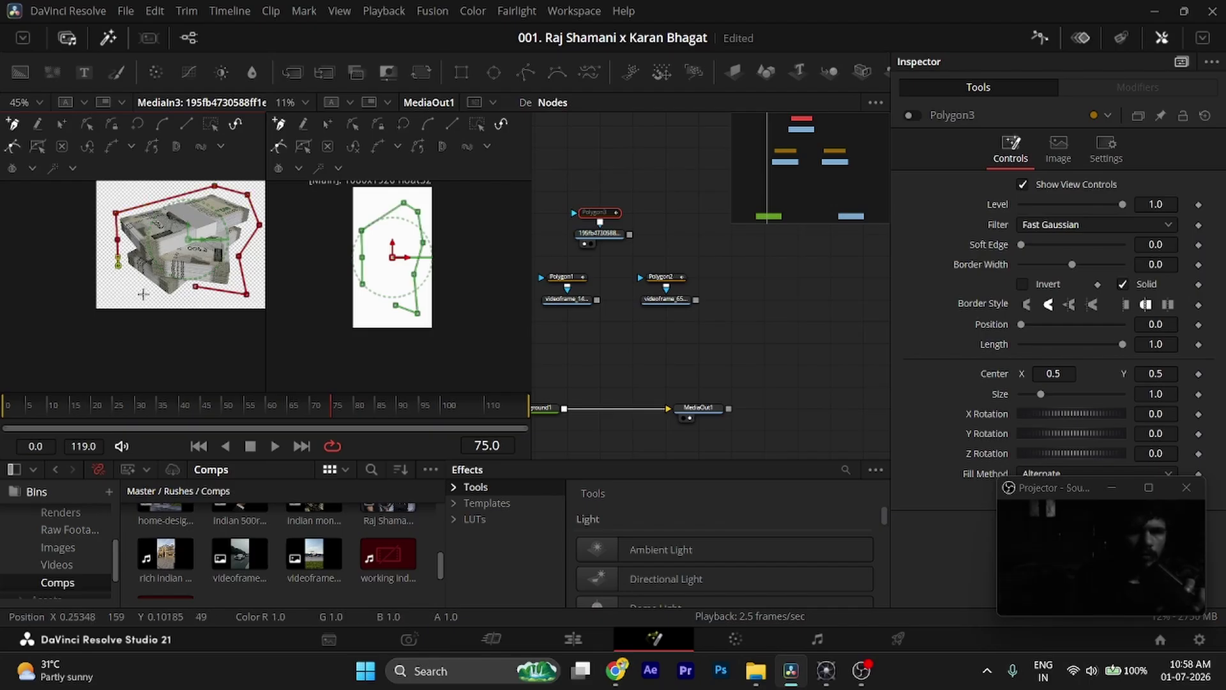
left_click(165, 299)
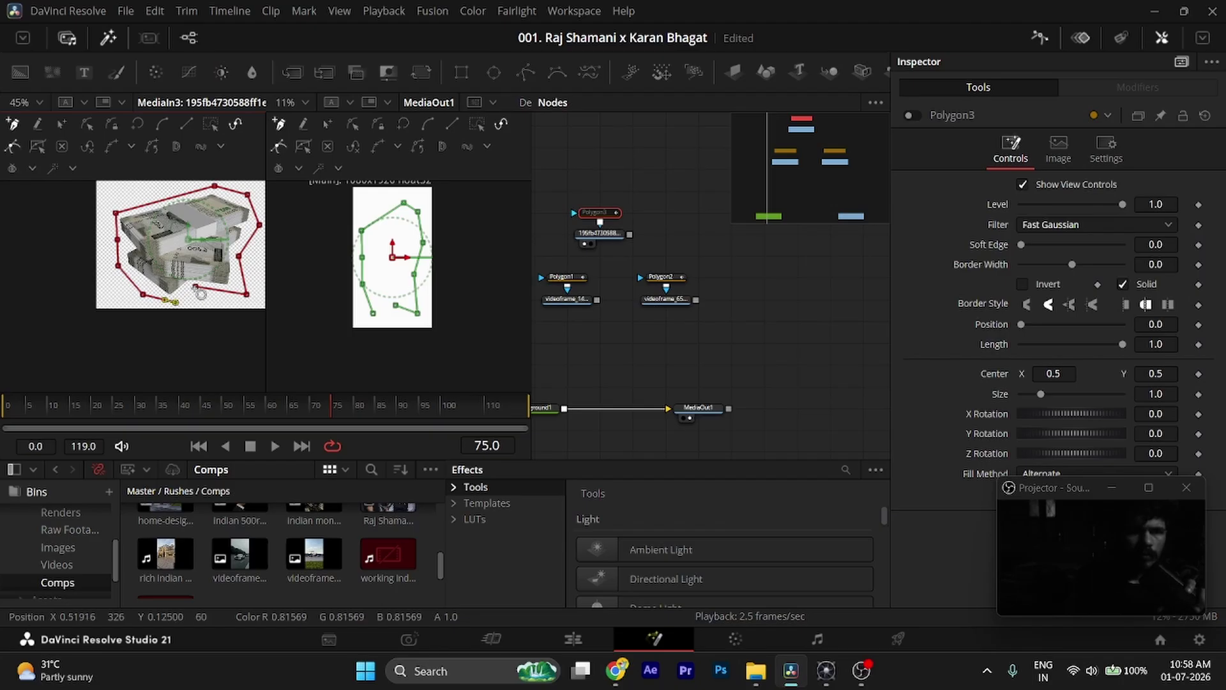
left_click(199, 289)
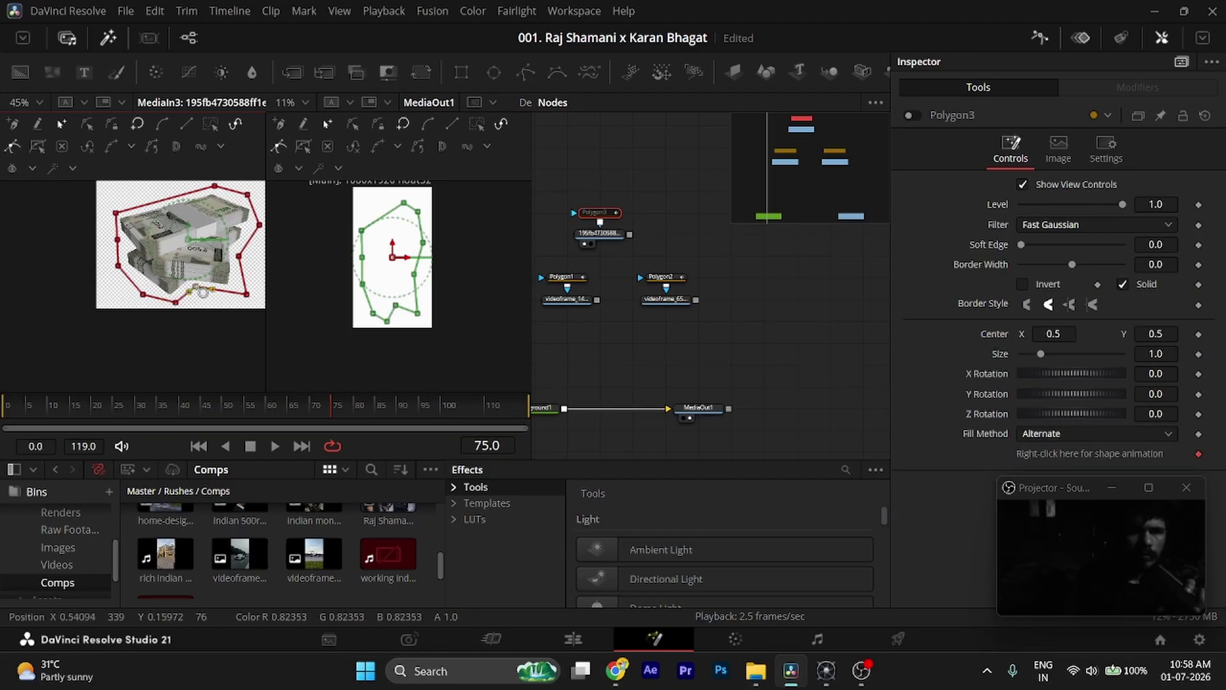
left_click(909, 116)
scroll(622, 288, "left", 2)
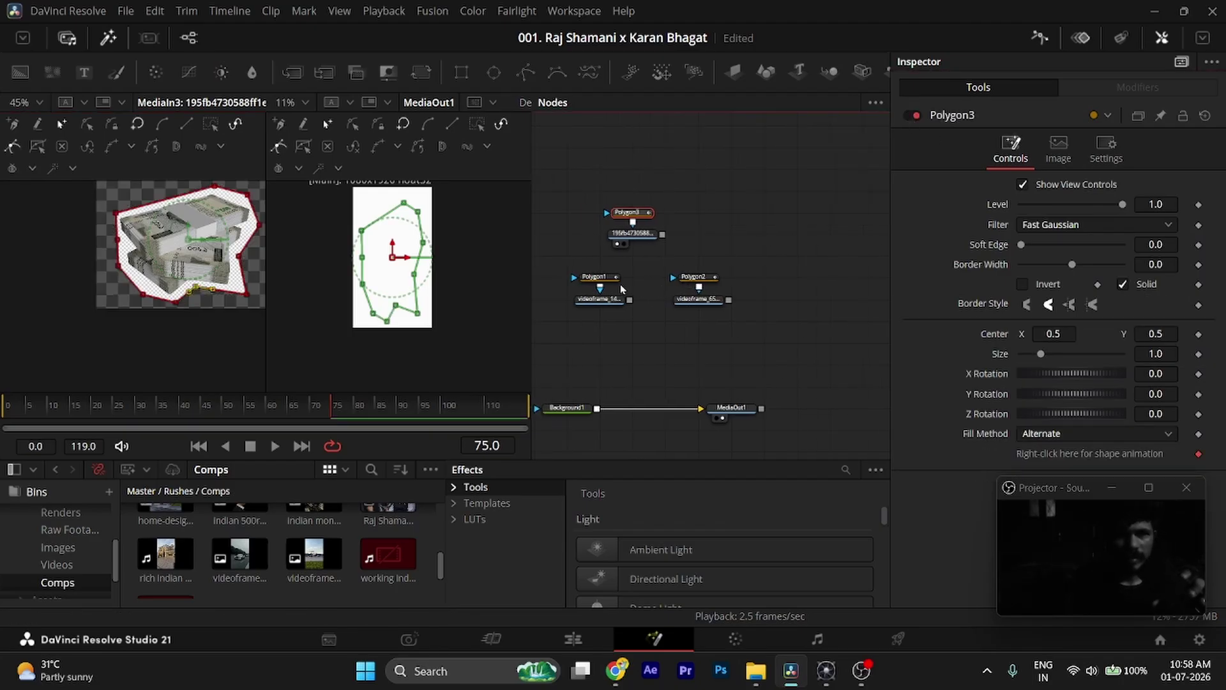
scroll(623, 289, "left", 1)
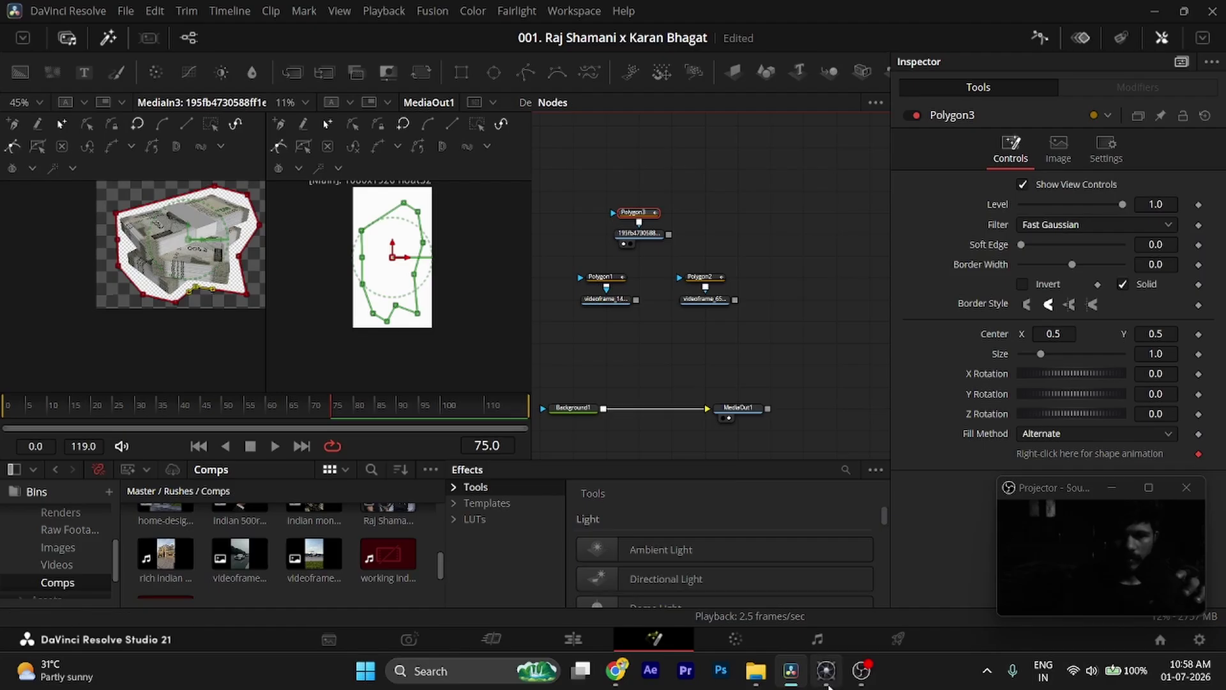
- Switch to Pinterest in Chrome and search for "rich guy on chair"
left_click(624, 667)
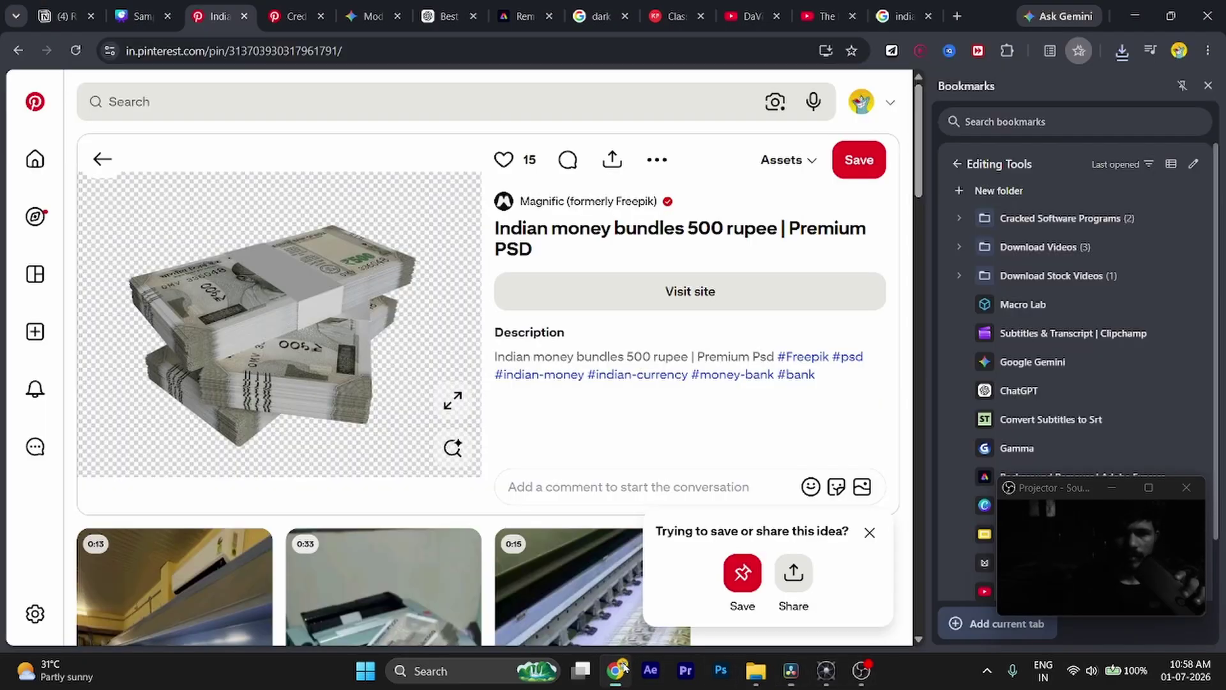
left_click(96, 164)
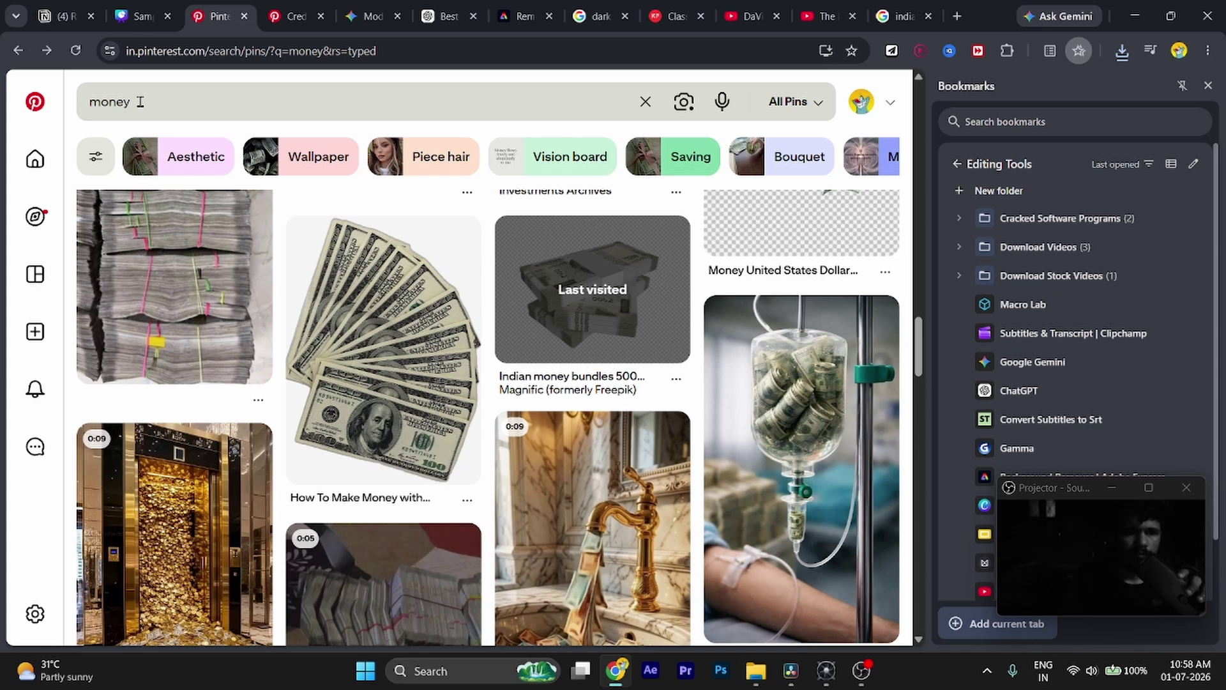
left_click(140, 102)
type("rich g")
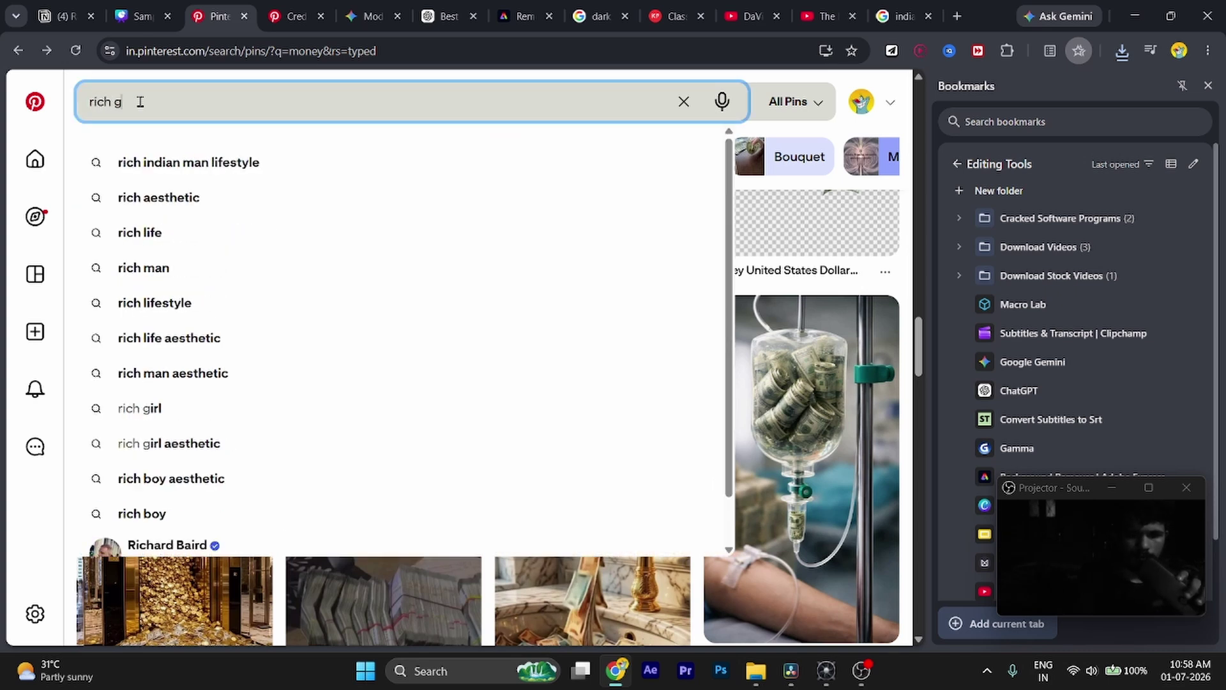
type("uy on c")
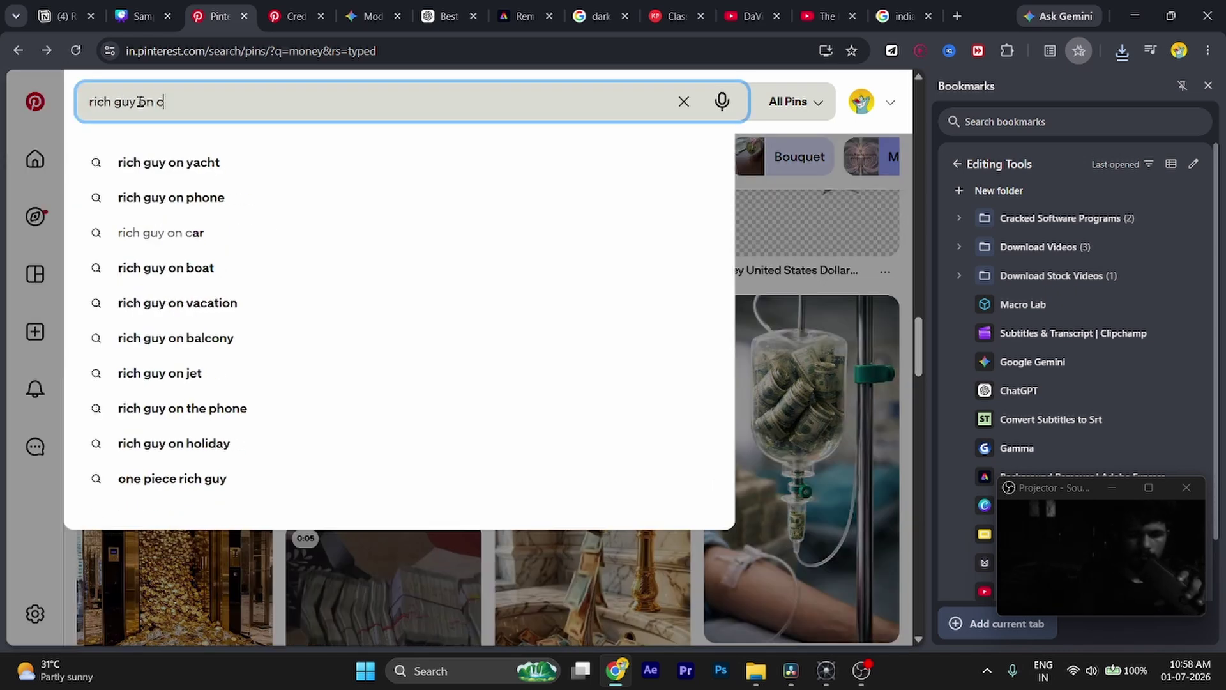
type("ha")
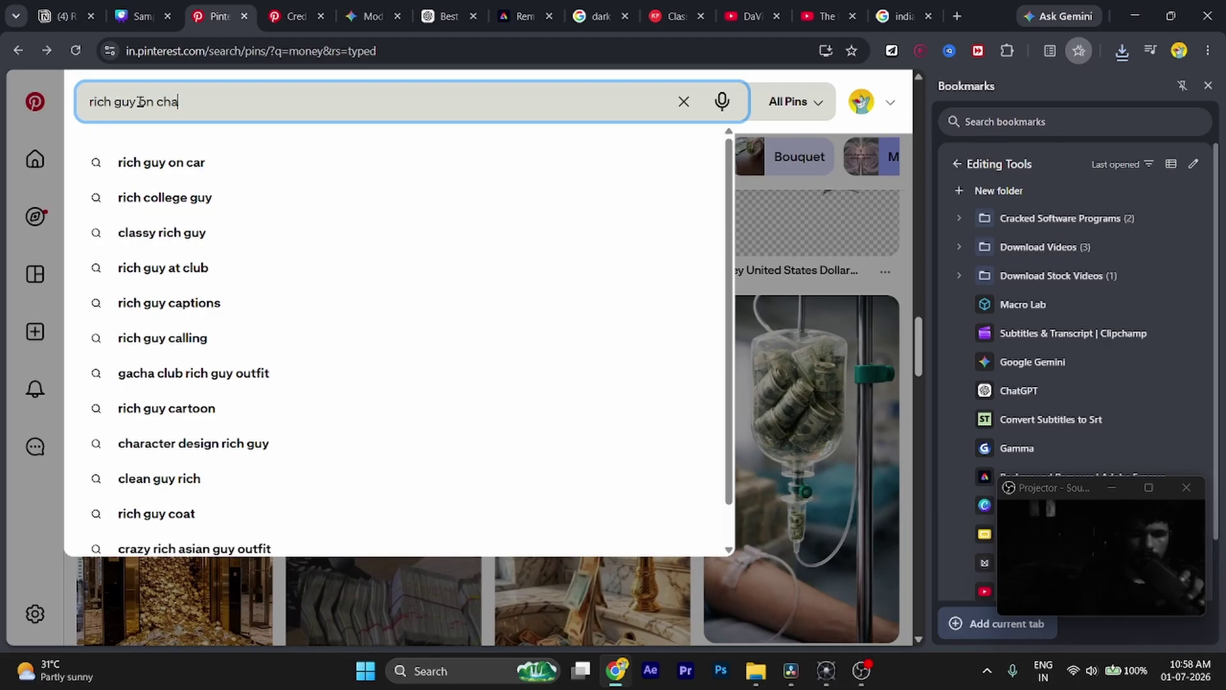
type("ir")
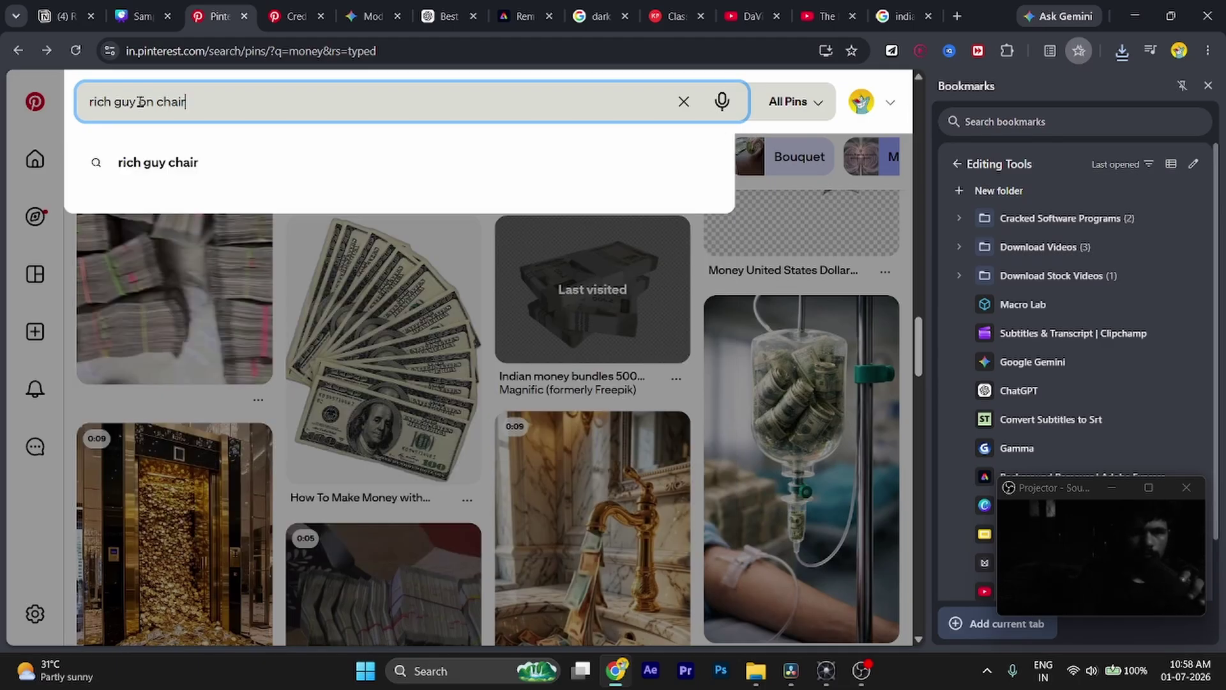
key("Return")
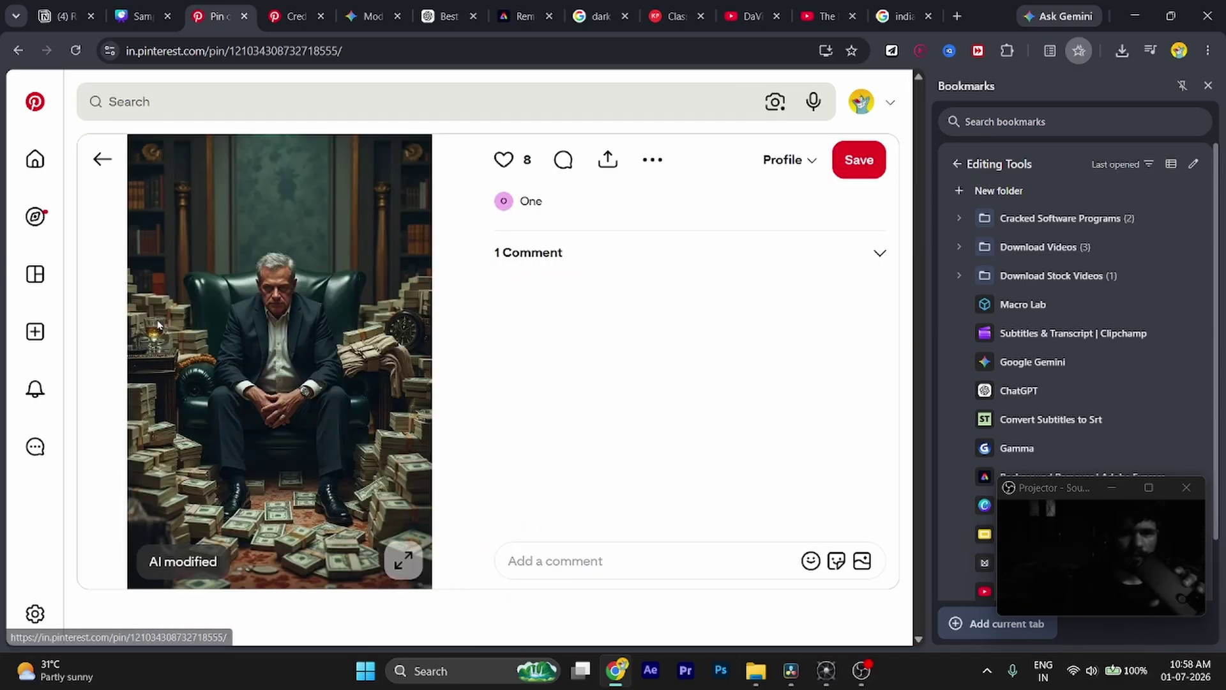
- Save the pin image of the suited man in a green armchair among cash as a JPEG in the project's Images folder
right_click(311, 288)
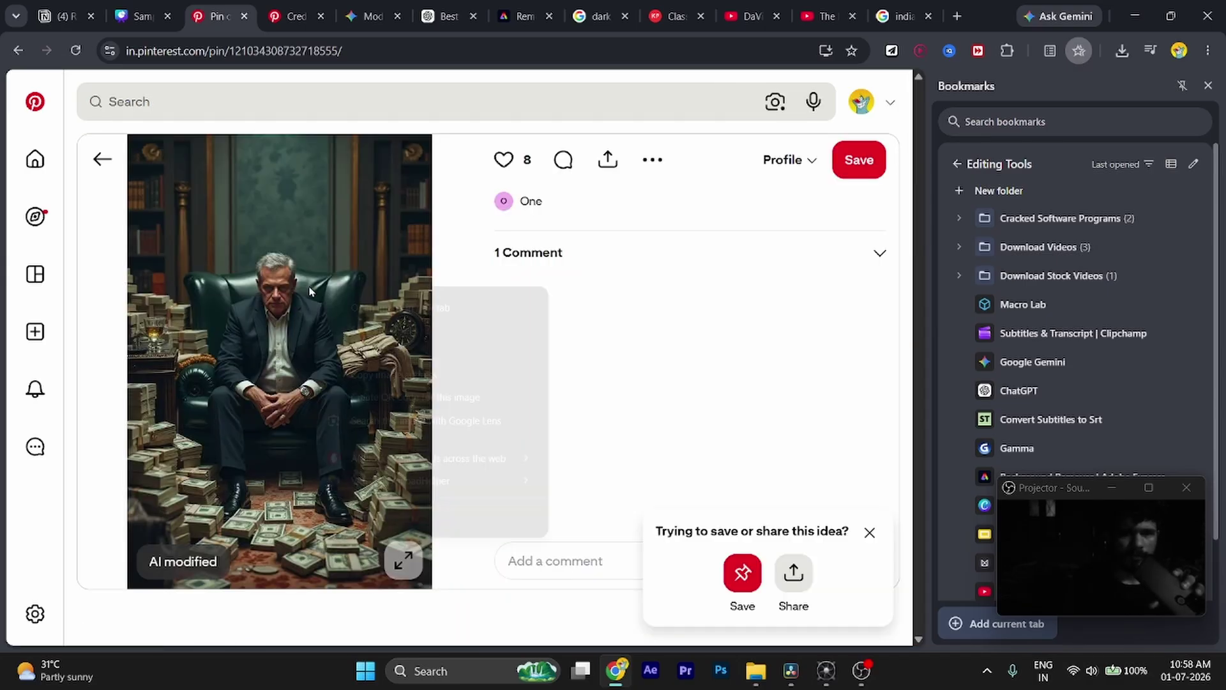
left_click(377, 332)
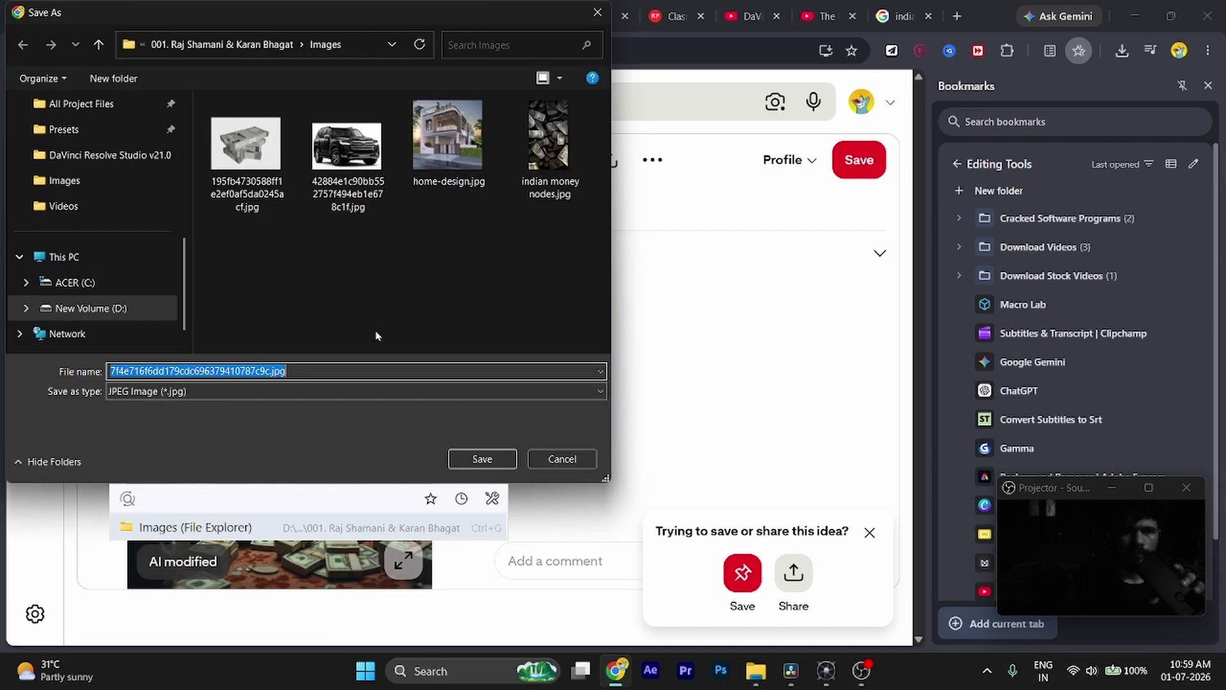
key("Return")
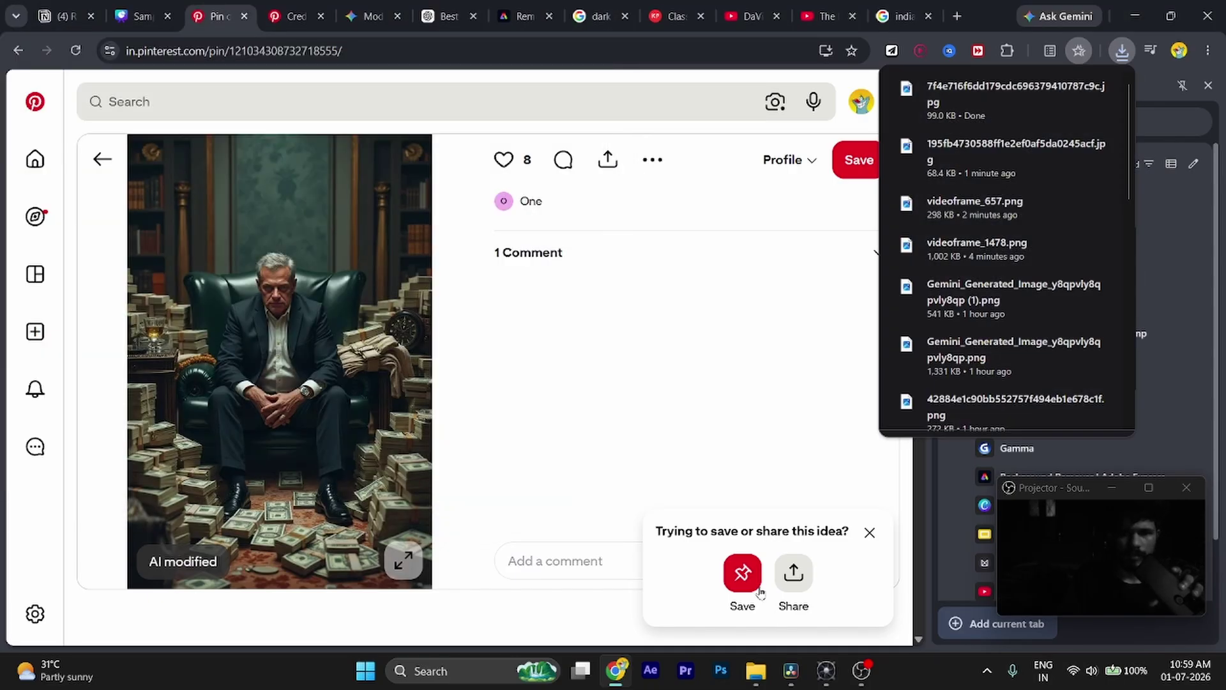
- Switch to DaVinci Resolve and bring the saved armchair man JPG from the Images folder into the node graph beside the other image nodes
left_click(790, 670)
left_click(755, 671)
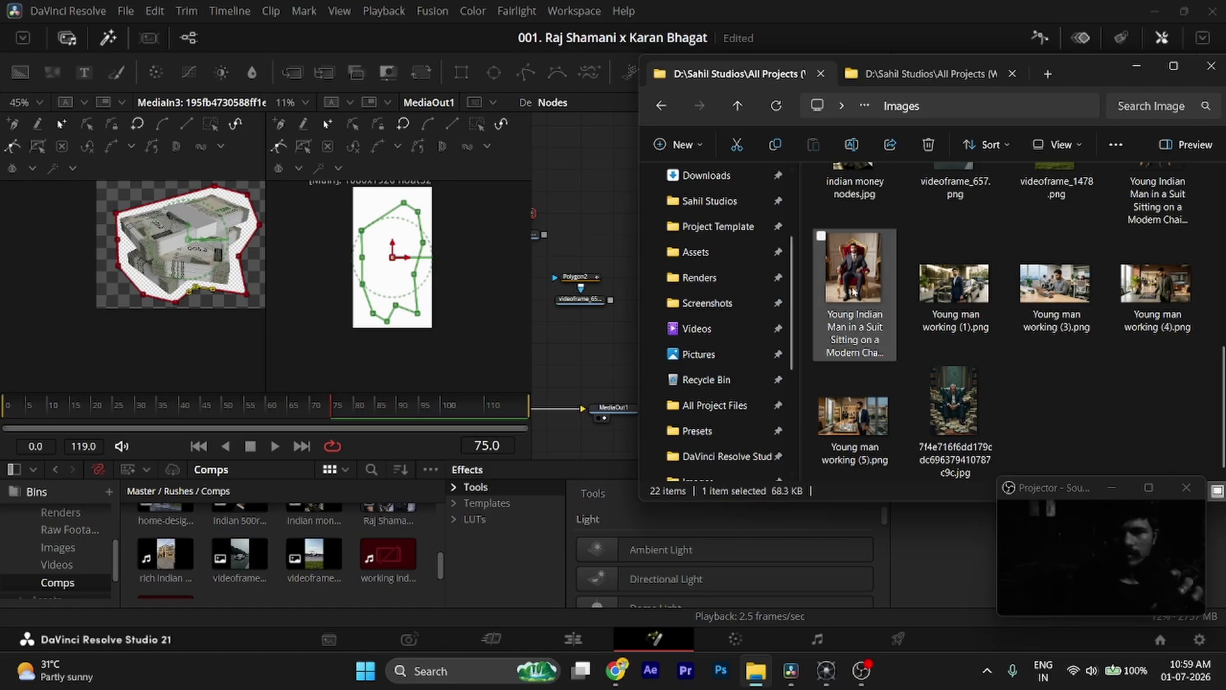
left_click_drag(967, 412, 611, 238)
- Connect a Polygon mask to the armchair man node, show that image in the first viewer, save the project and disable the mask
left_click_drag(645, 197, 718, 283)
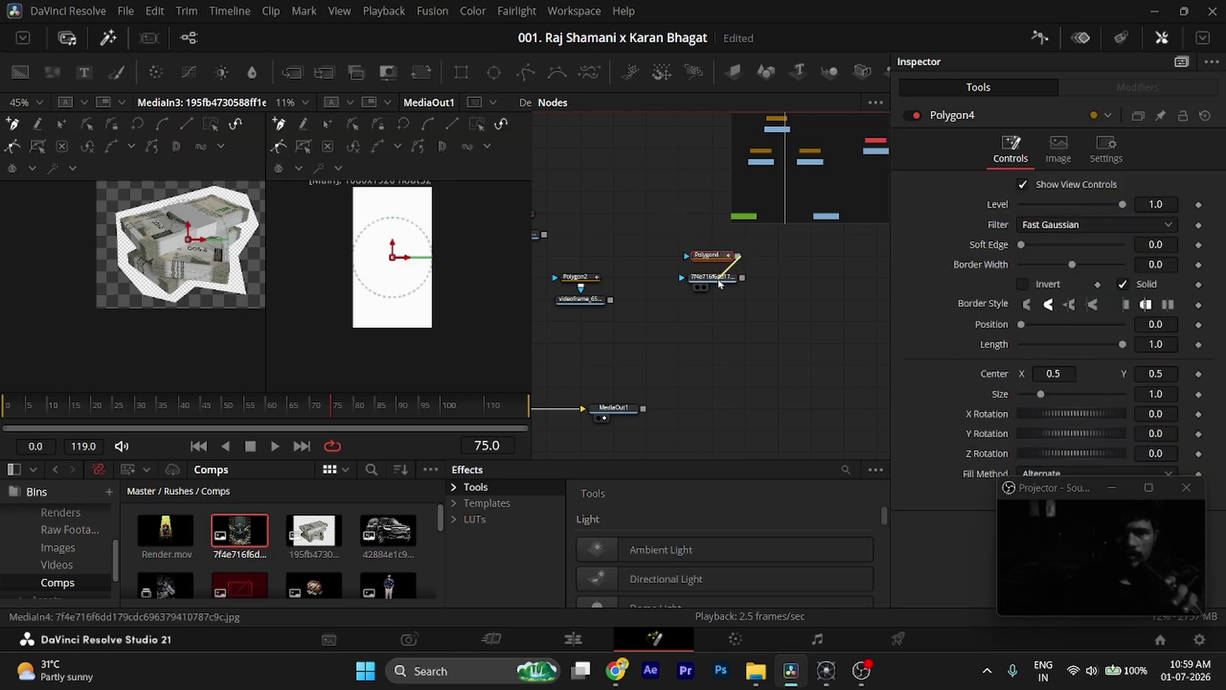
scroll(716, 288, "up", 2)
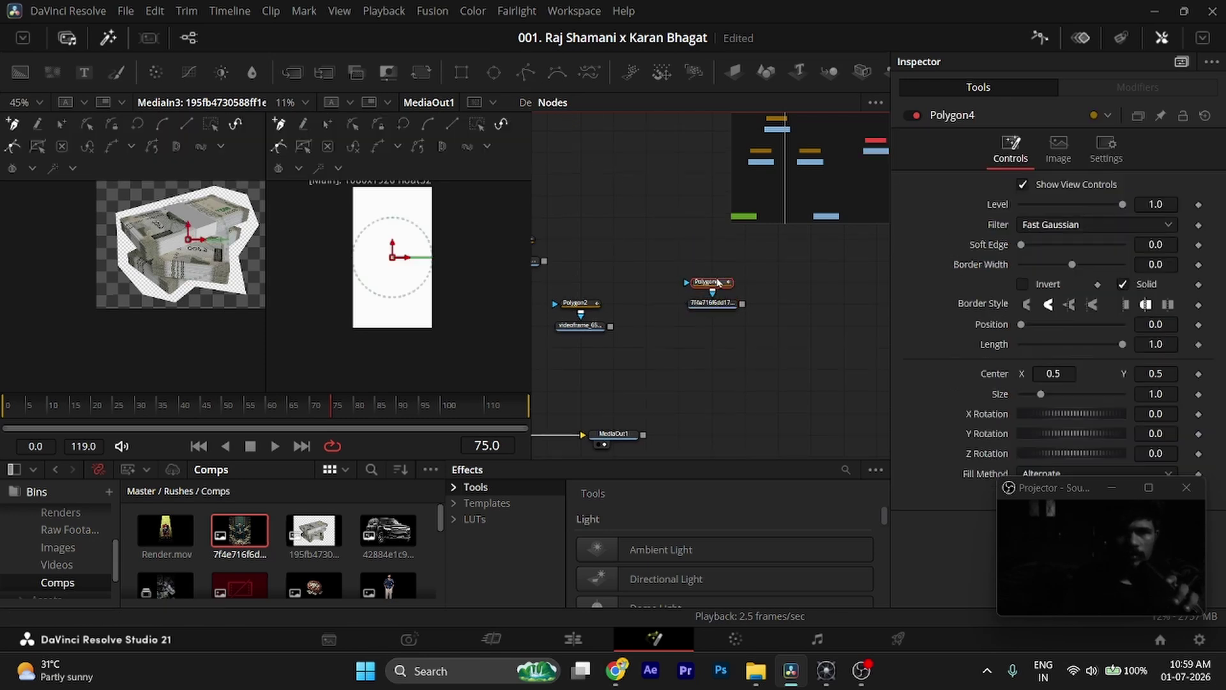
left_click(701, 313)
key("ctrl+s")
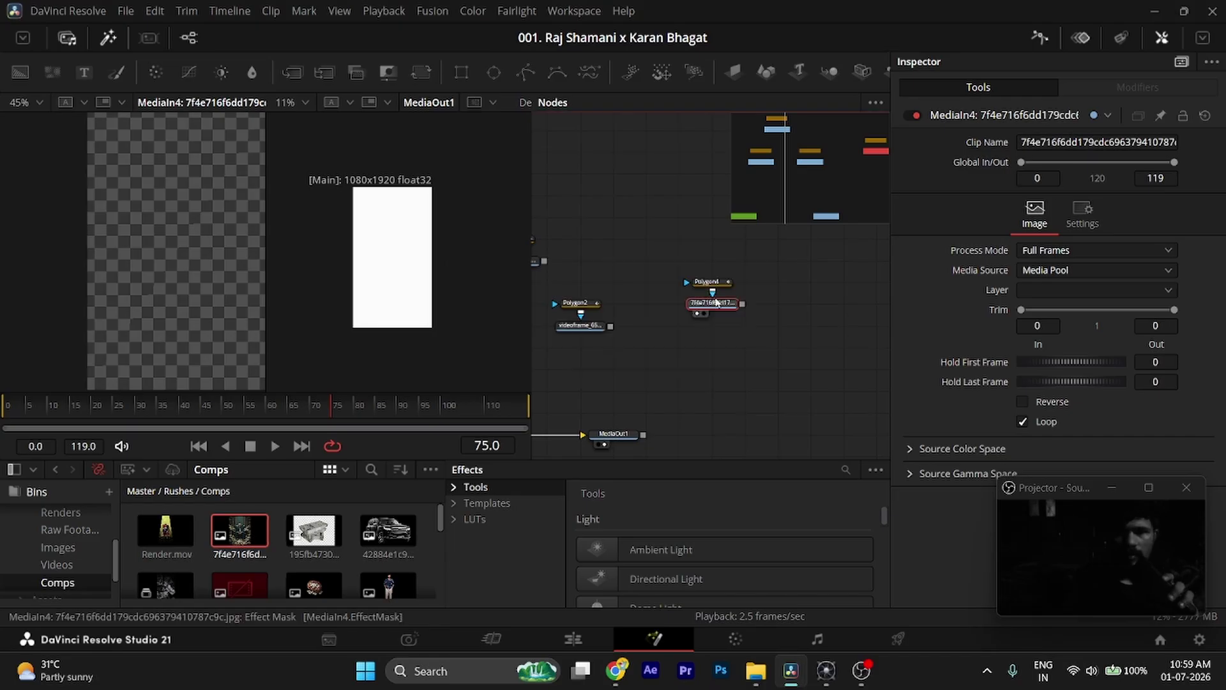
left_click(722, 282)
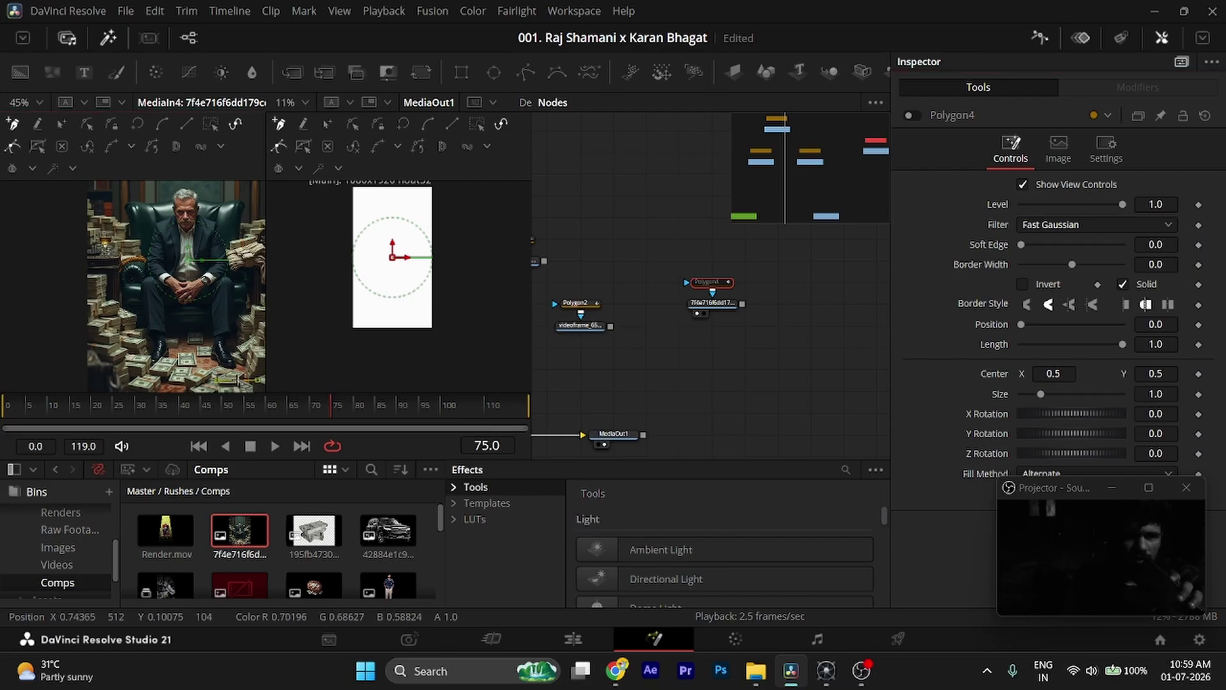
- Draw a closed polygon mask around the seated man, his armchair and the nearby cash stacks, and re-enable the mask
left_click(253, 364)
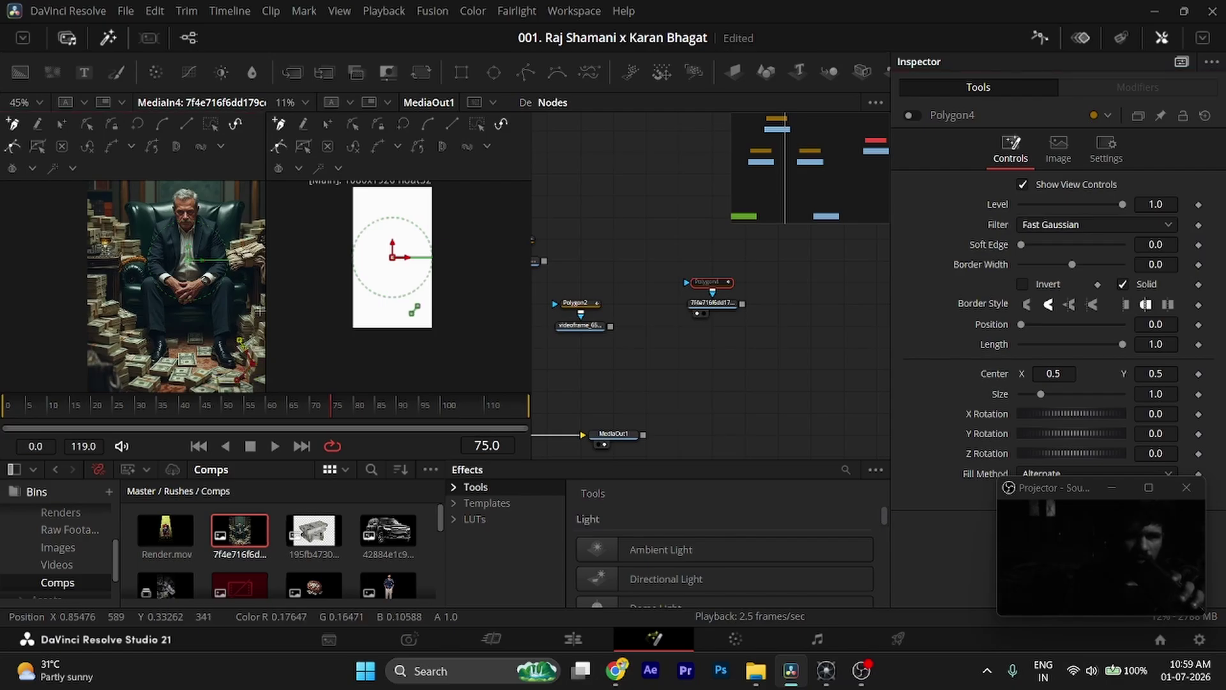
left_click(258, 291)
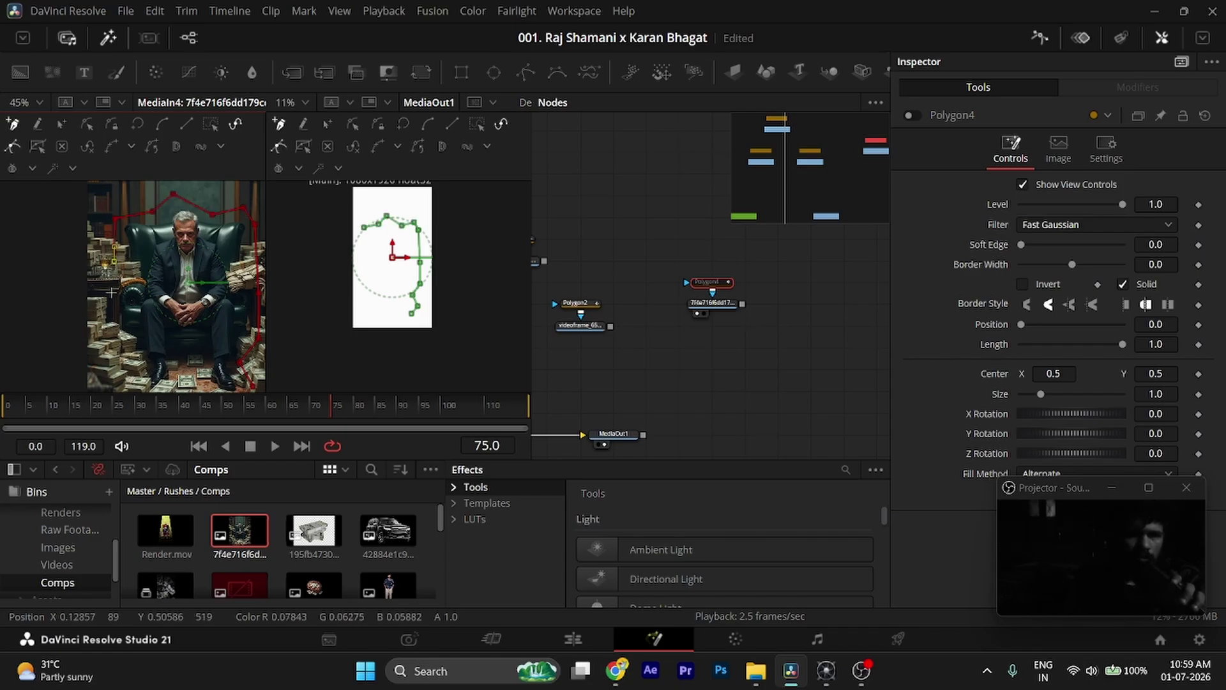
scroll(111, 358, "down", 3)
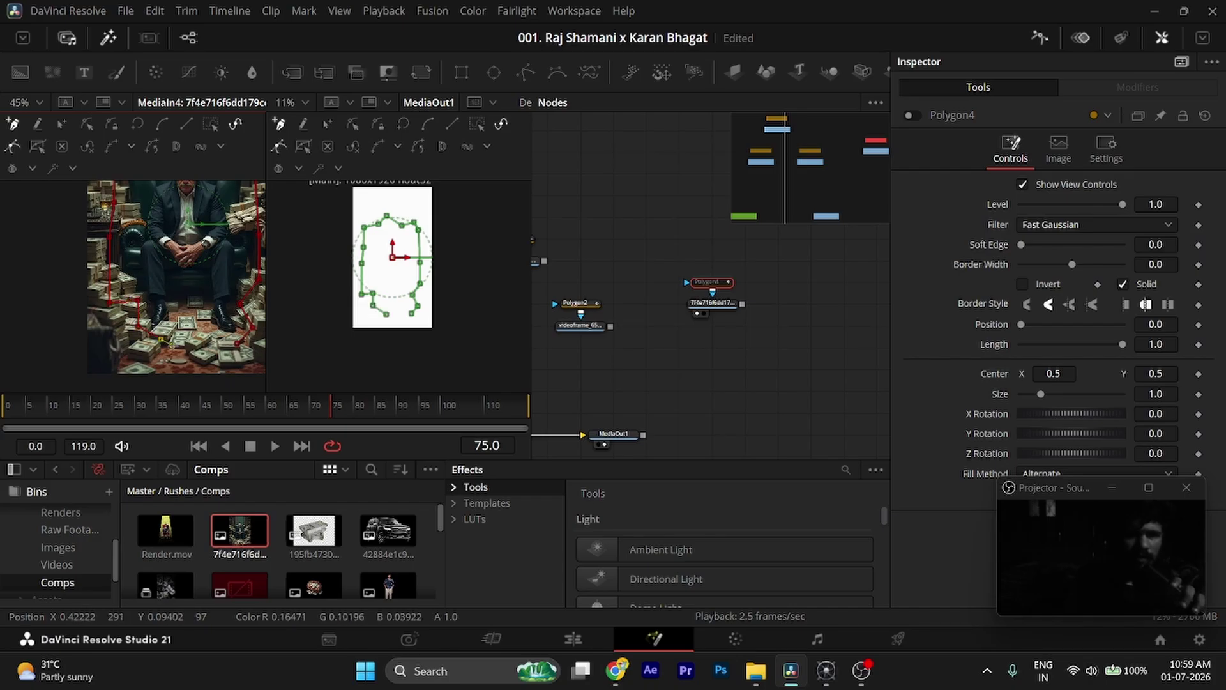
left_click(203, 299)
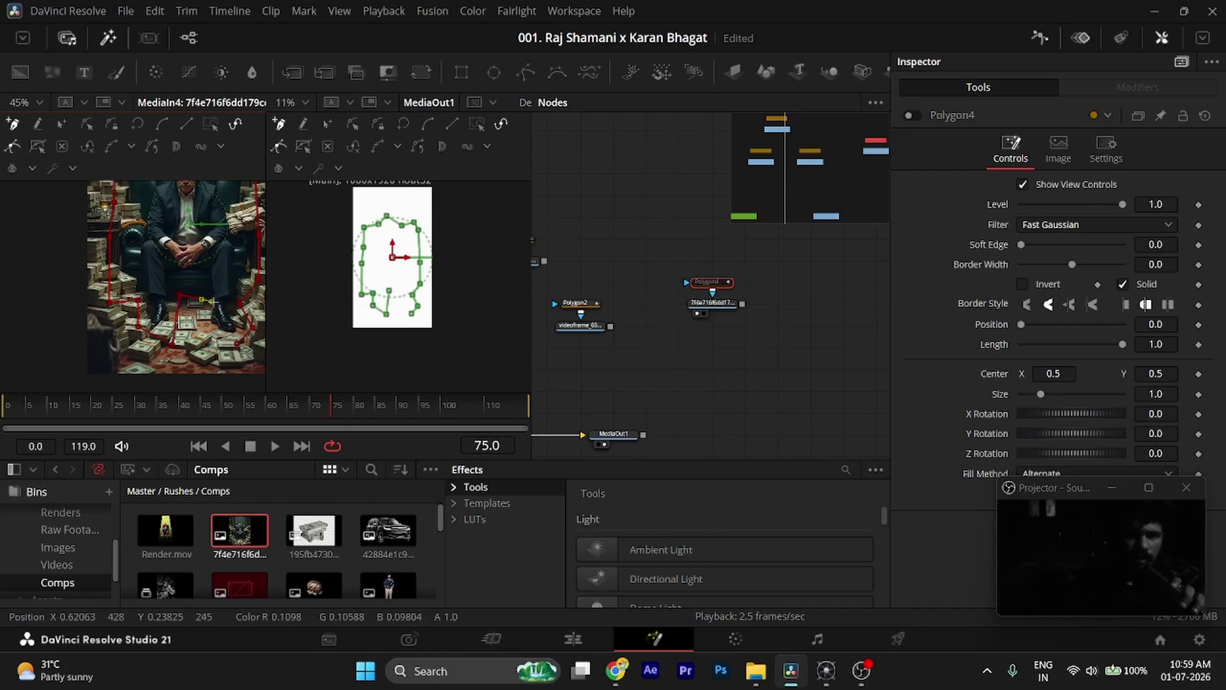
left_click(235, 338)
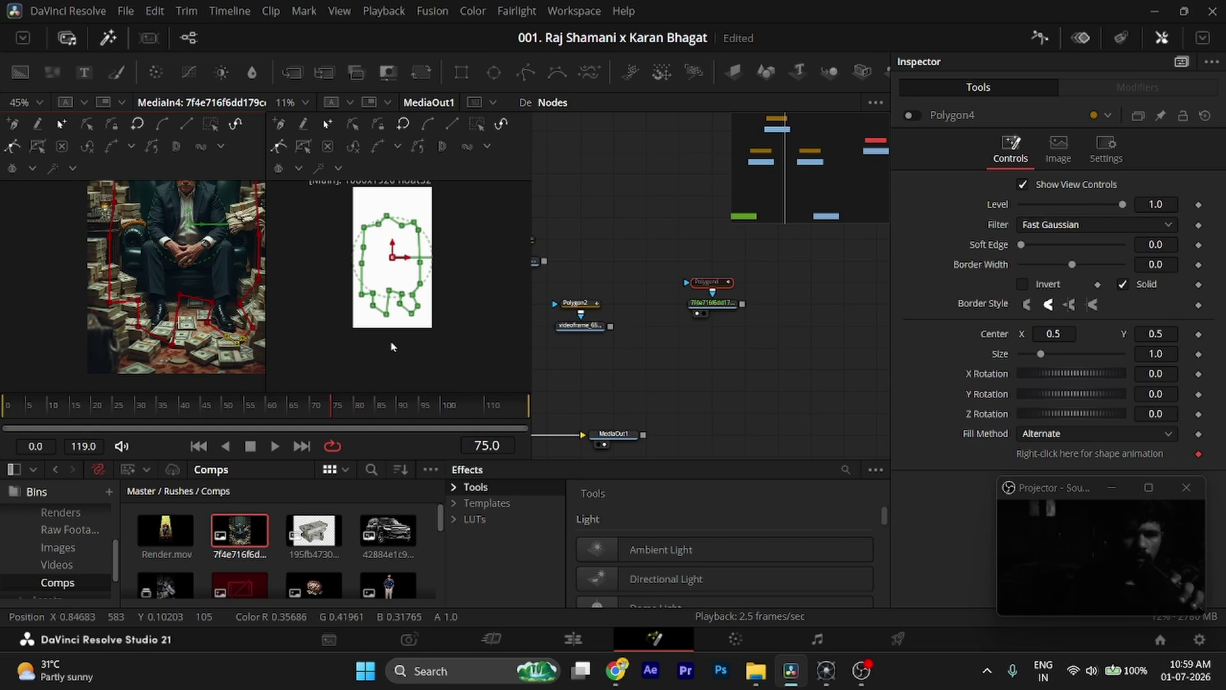
key("ctrl+p")
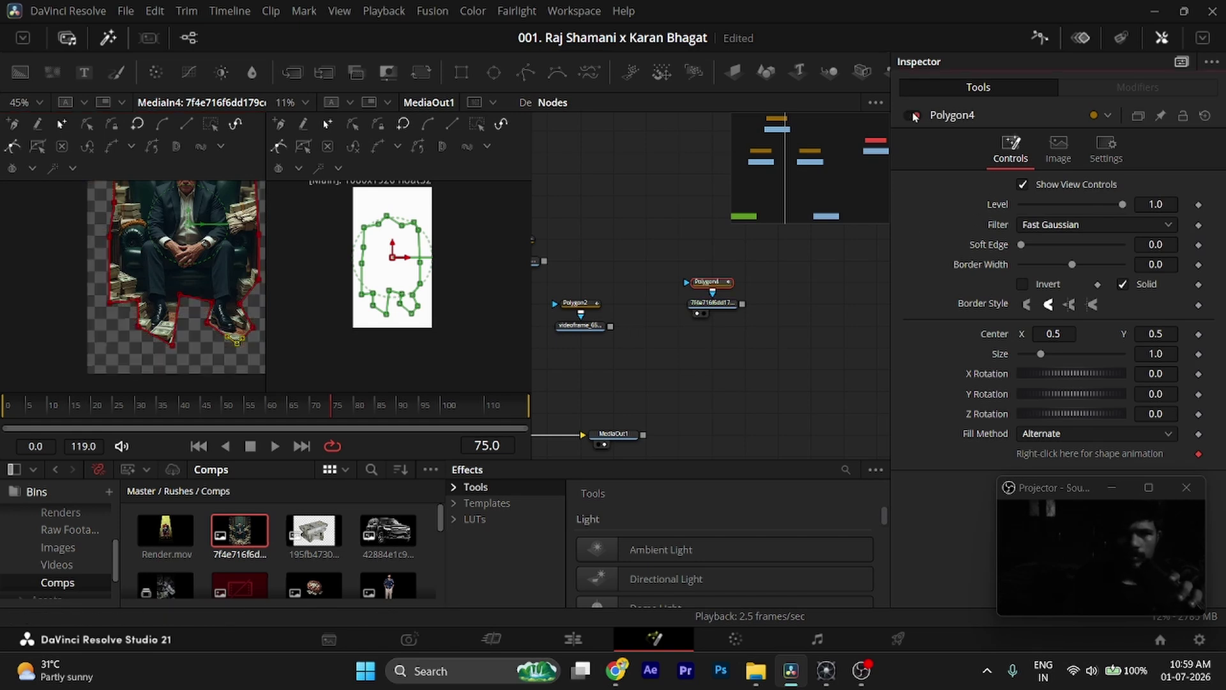
left_click(735, 300)
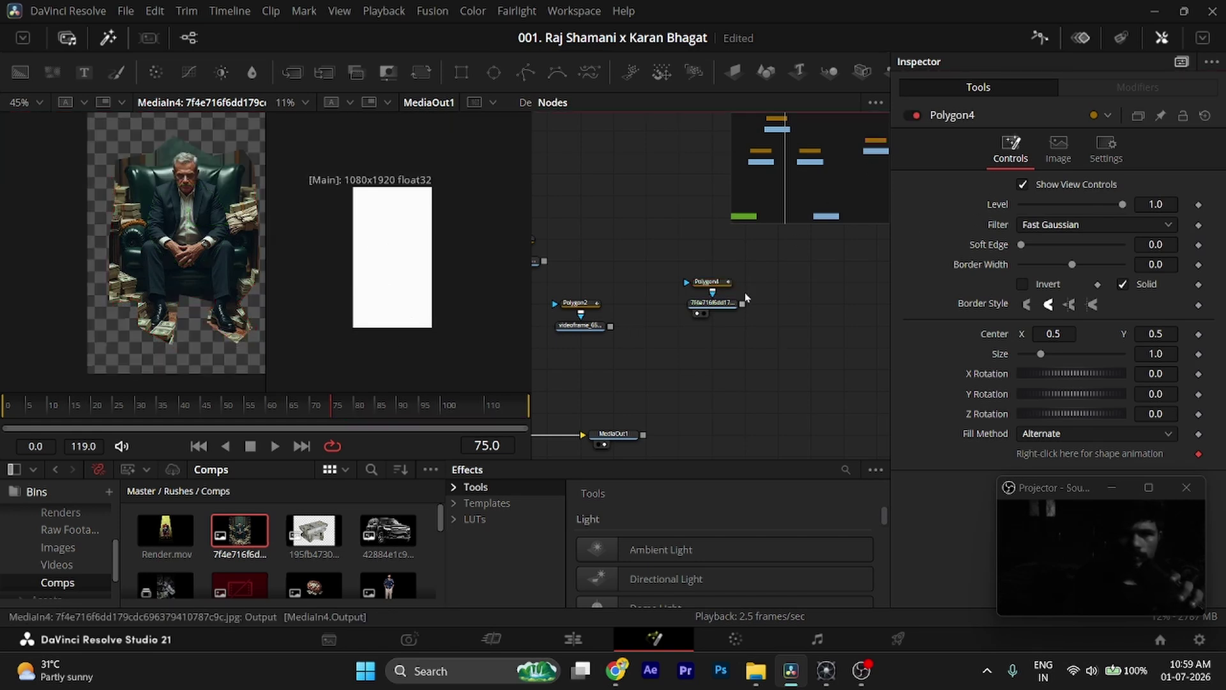
left_click(714, 304)
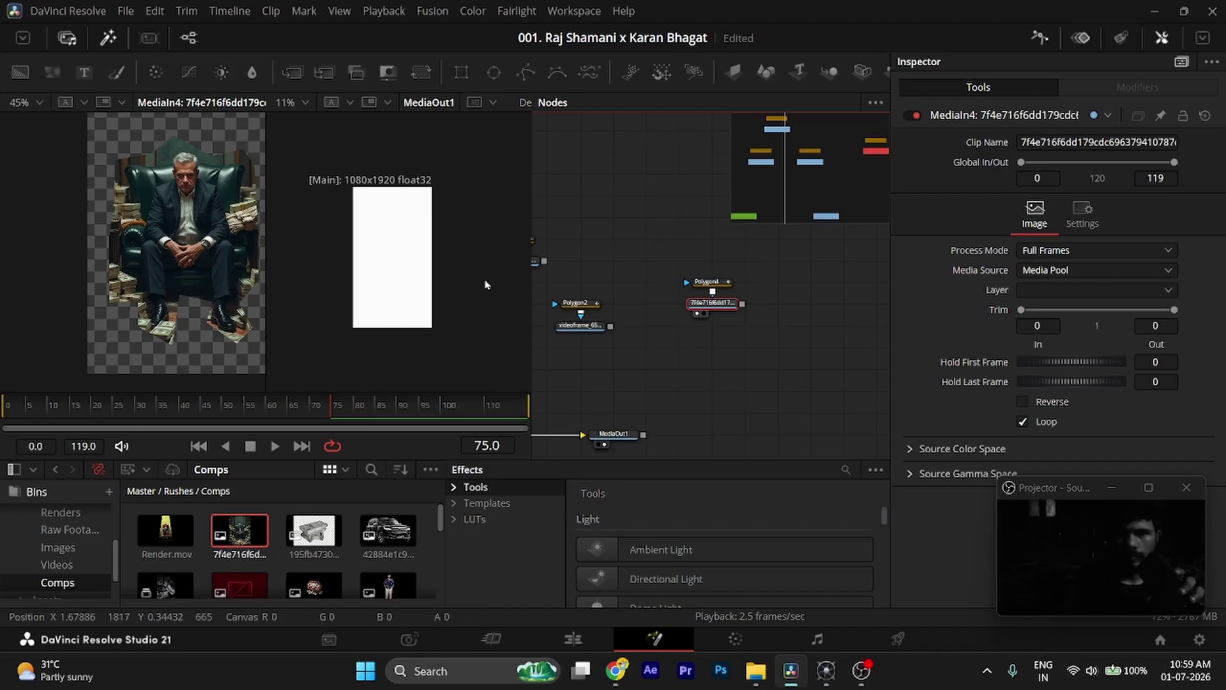
- Move the MediaOut1 node farther from Background1 to make room along their connection
scroll(687, 349, "left", 5)
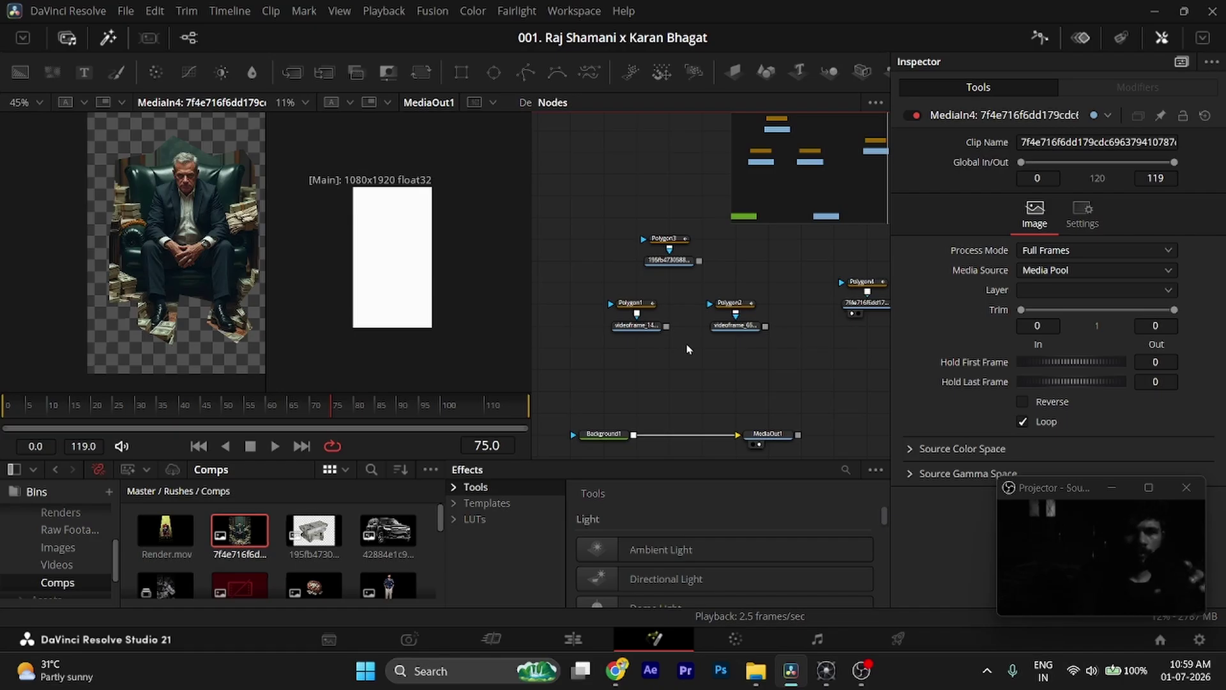
scroll(687, 348, "down", 6)
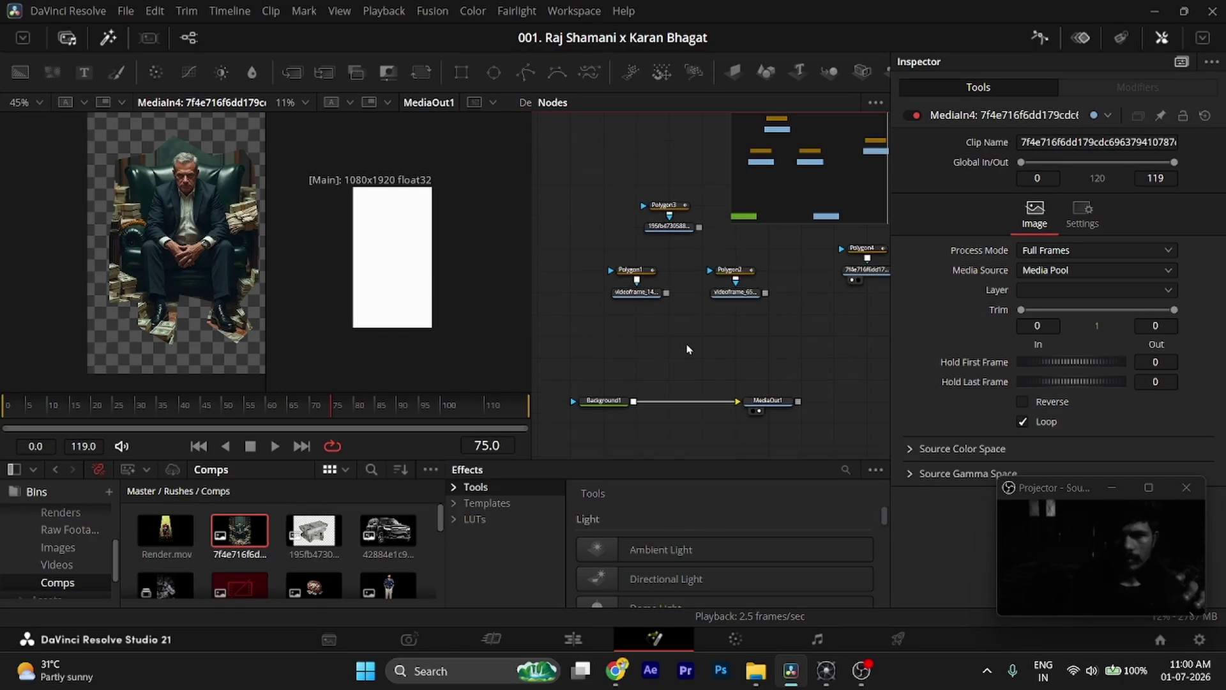
left_click_drag(681, 367, 795, 367)
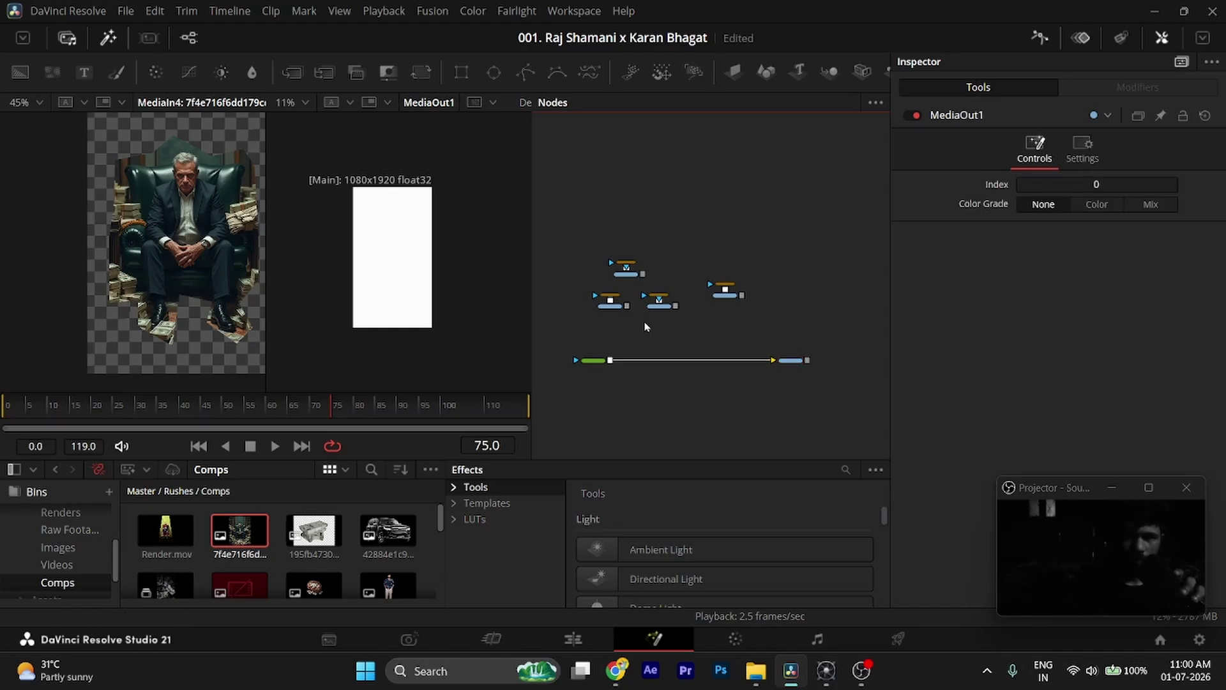
- Examine the masked jet, money stack, Rolls-Royce and armchair man images one after another in the first viewer
scroll(619, 307, "up", 3)
left_click(618, 307)
key("1")
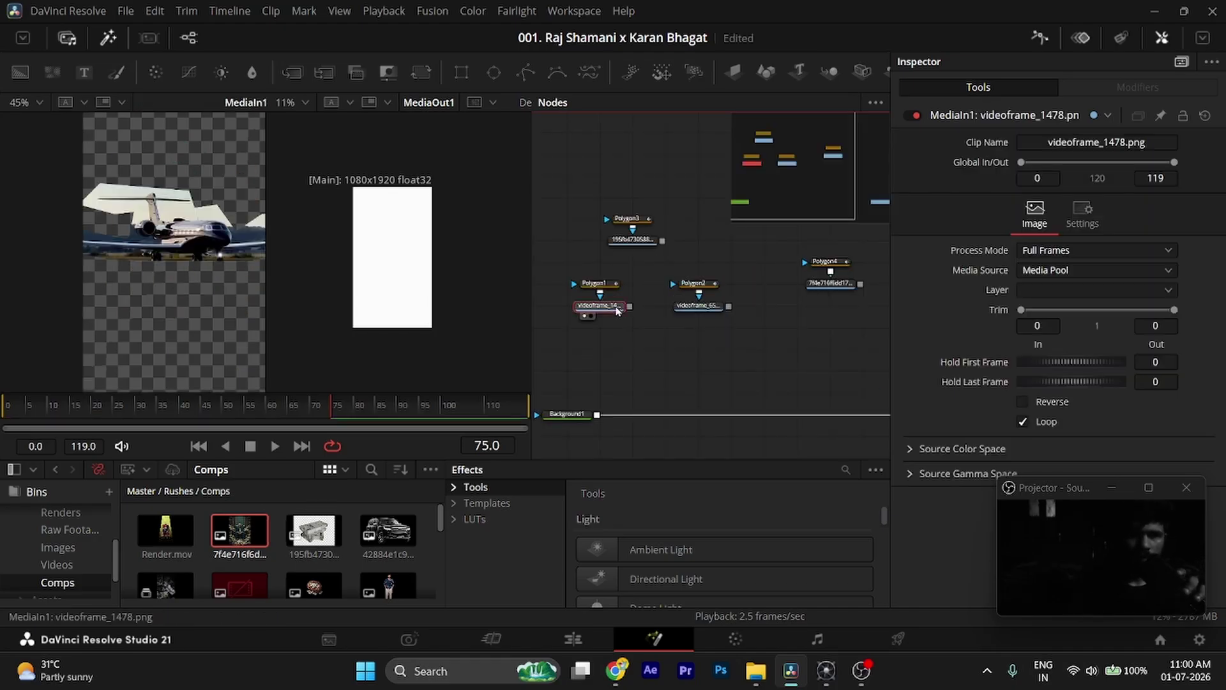
left_click(648, 247)
key("1")
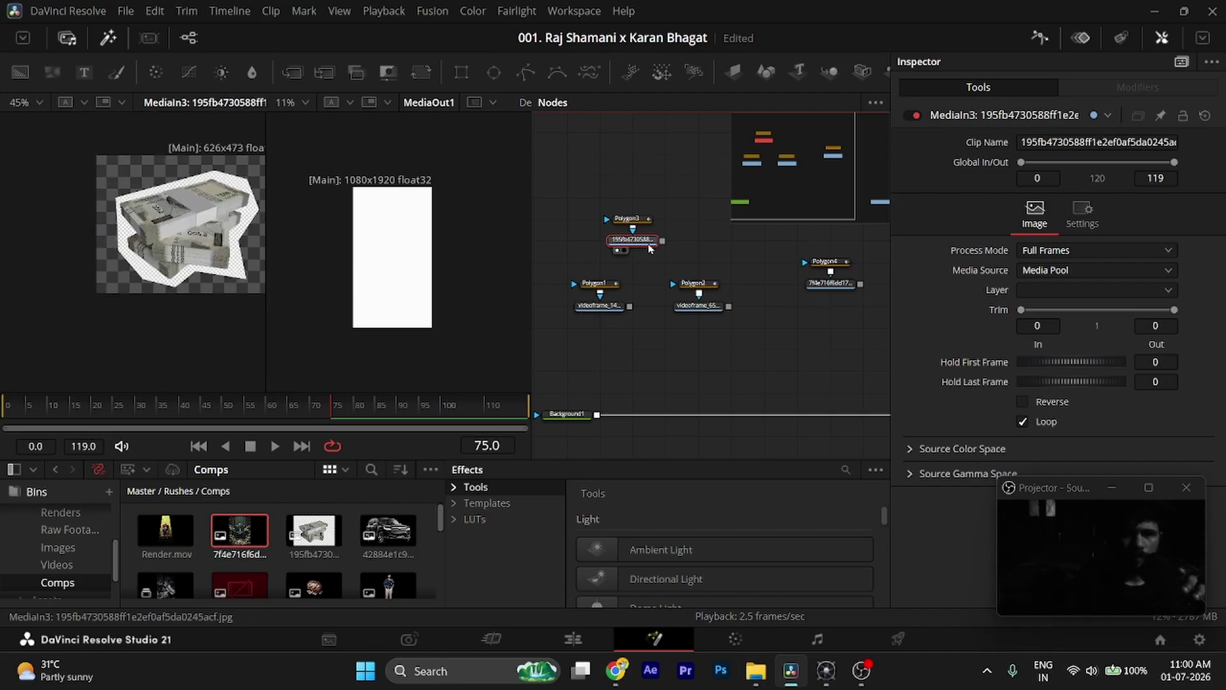
left_click(690, 314)
key("1")
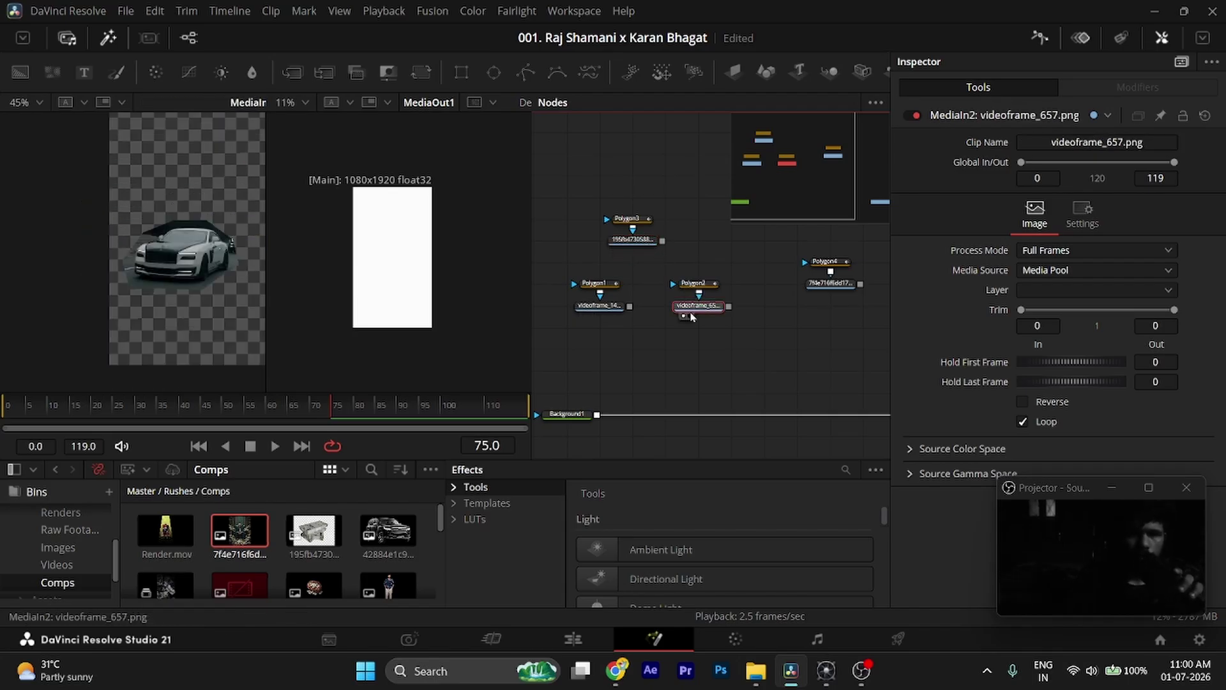
left_click(851, 287)
key("1")
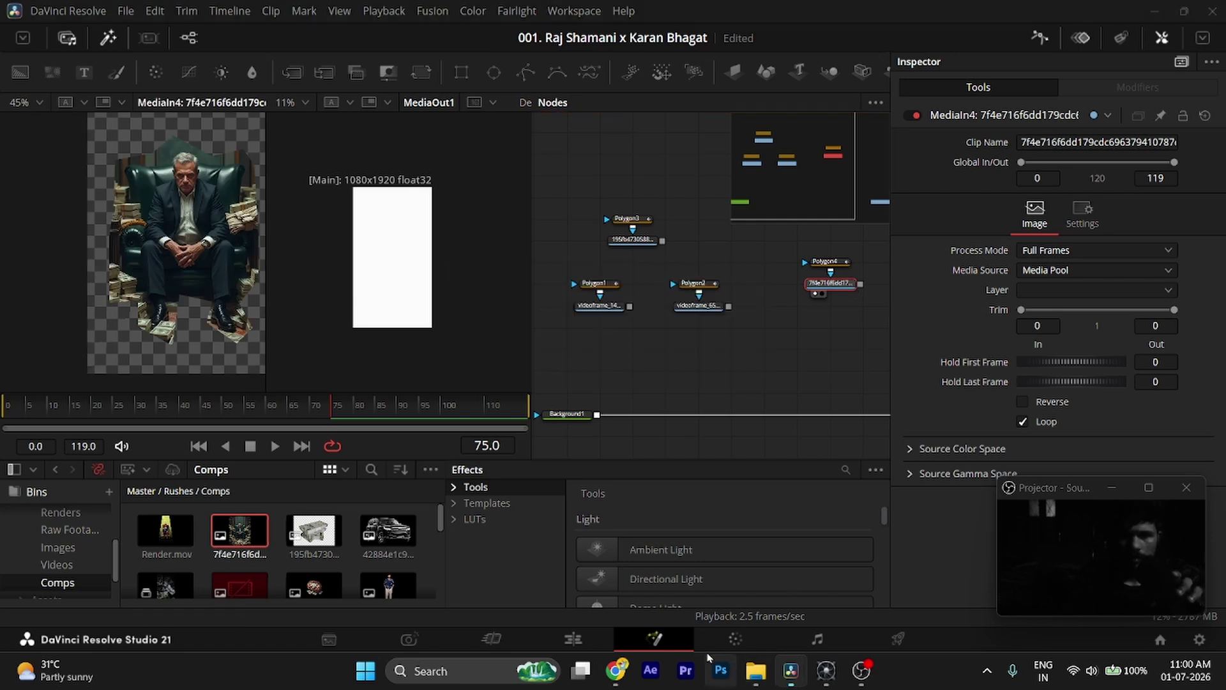
mouse_move(618, 673)
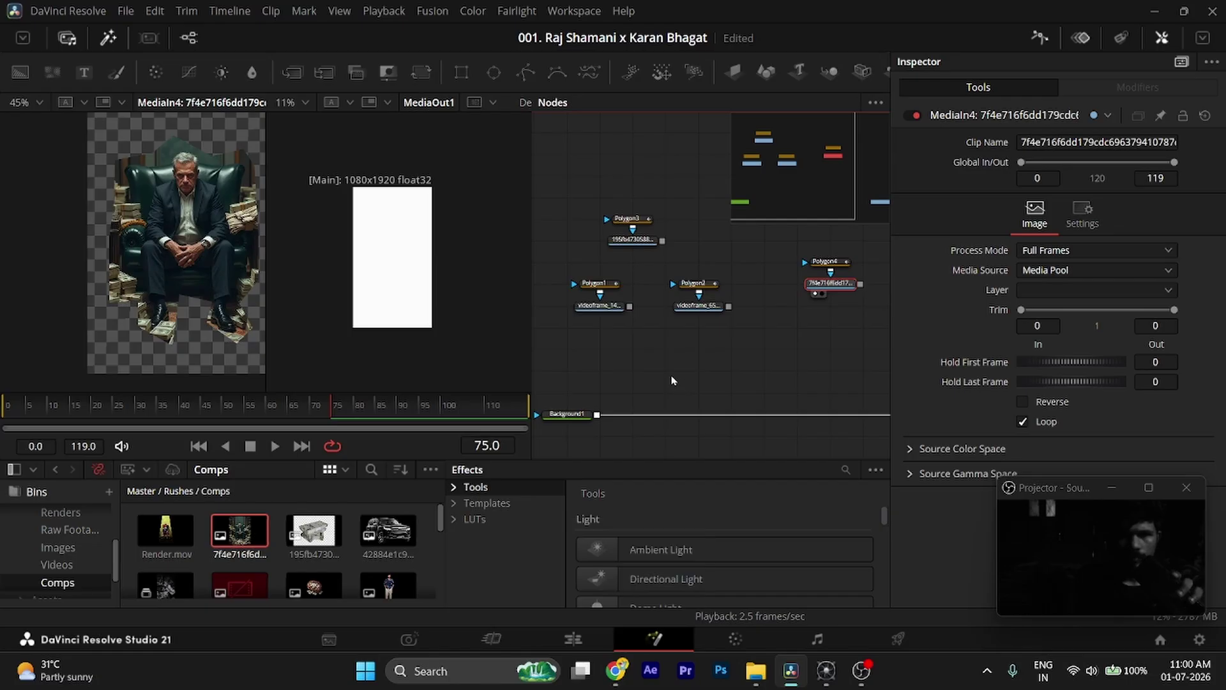
- Merge the jet image over Background1, add a Transform to it, and move the jet up toward the frame's left side
left_click_drag(631, 306, 599, 418)
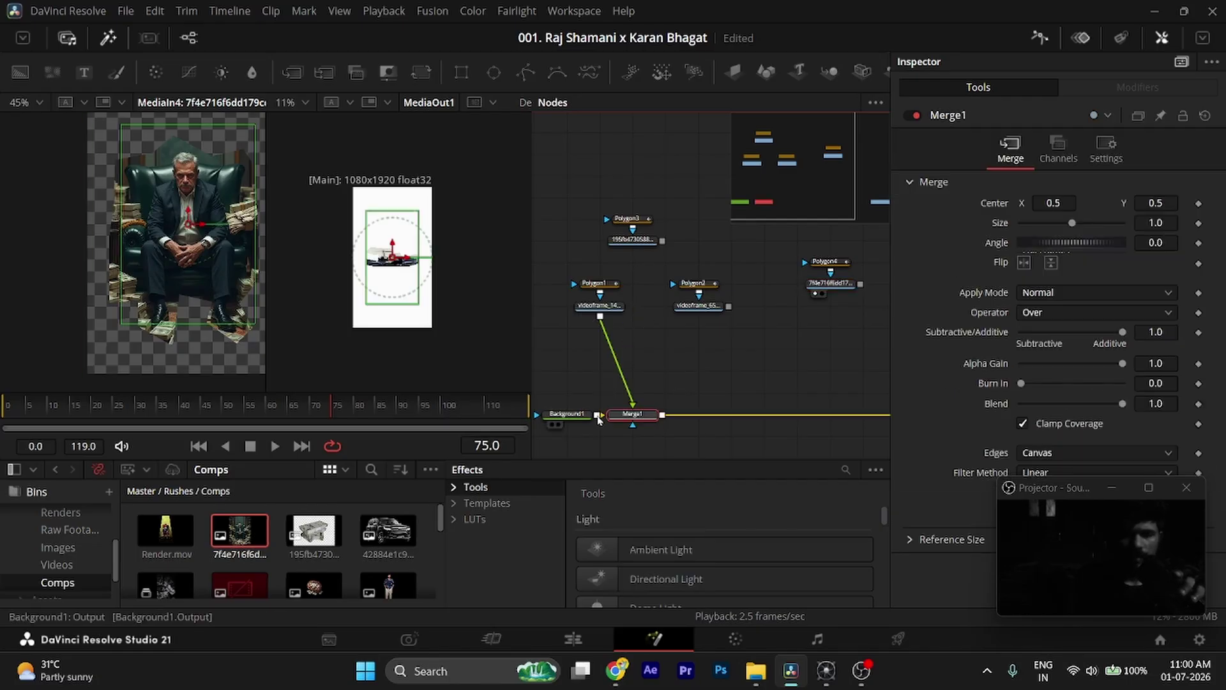
left_click(603, 306)
left_click(421, 71)
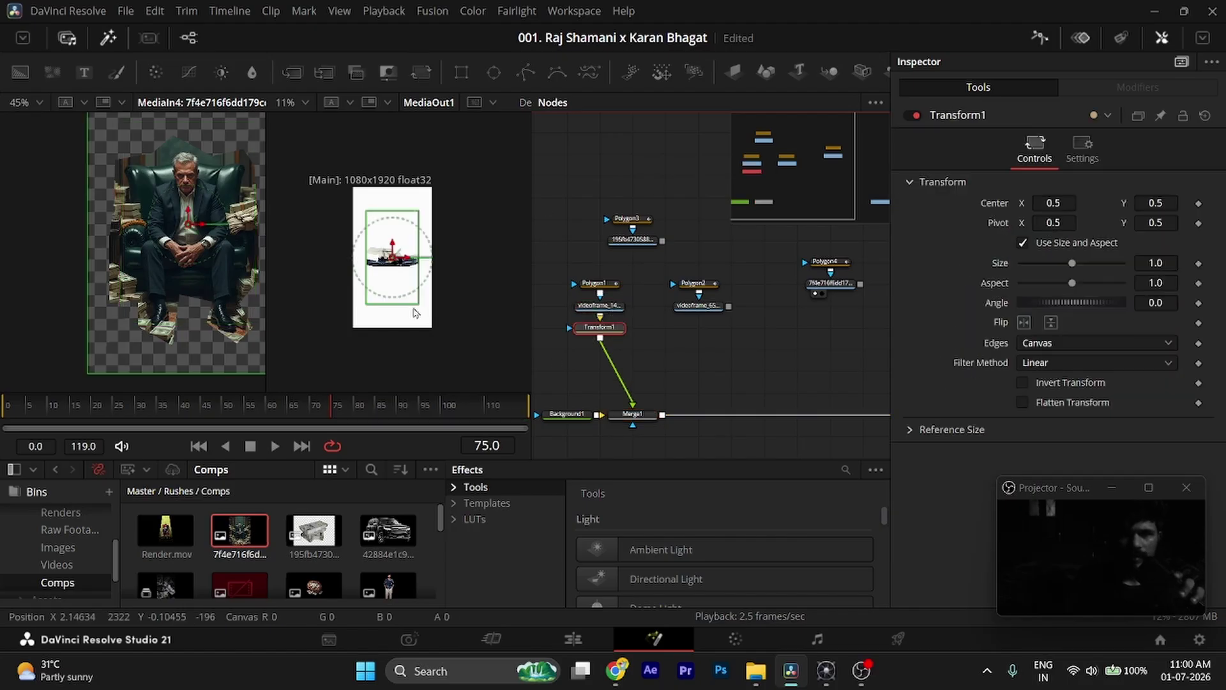
scroll(393, 302, "up", 2)
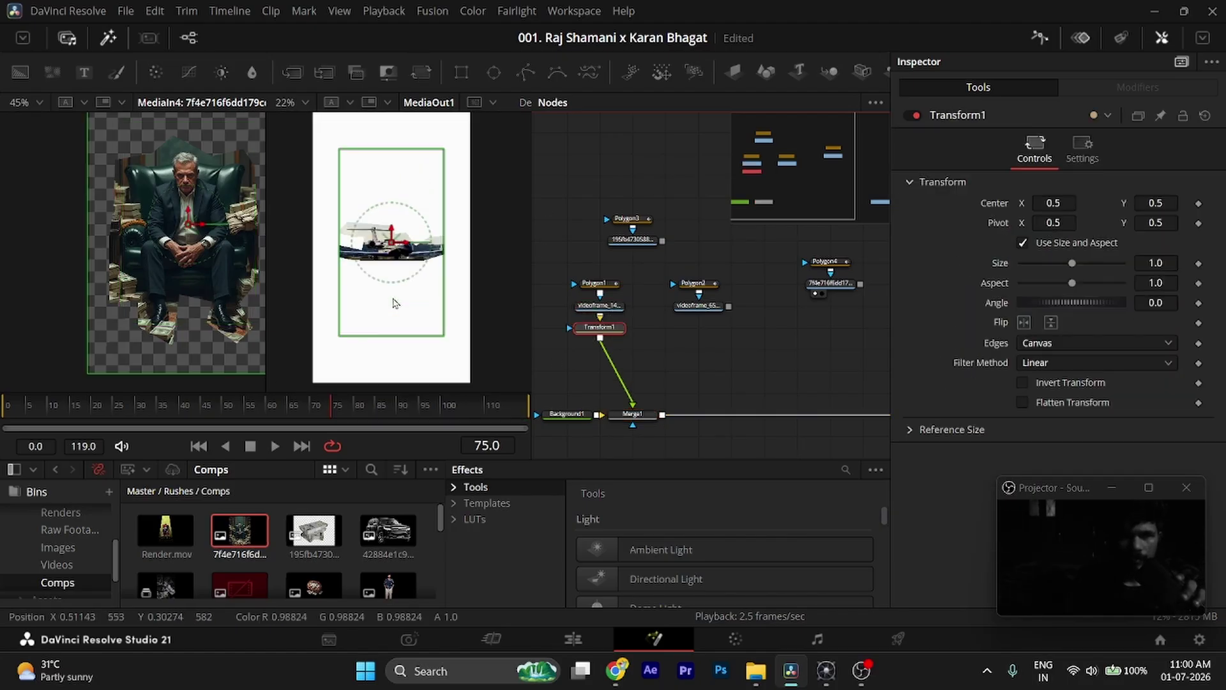
left_click_drag(391, 228, 352, 217)
- Merge the Rolls-Royce image into the composite centred at about X 0.84, Y 0.65, and show the money image in the first viewer
left_click_drag(729, 307, 664, 416)
left_click_drag(410, 240, 444, 206)
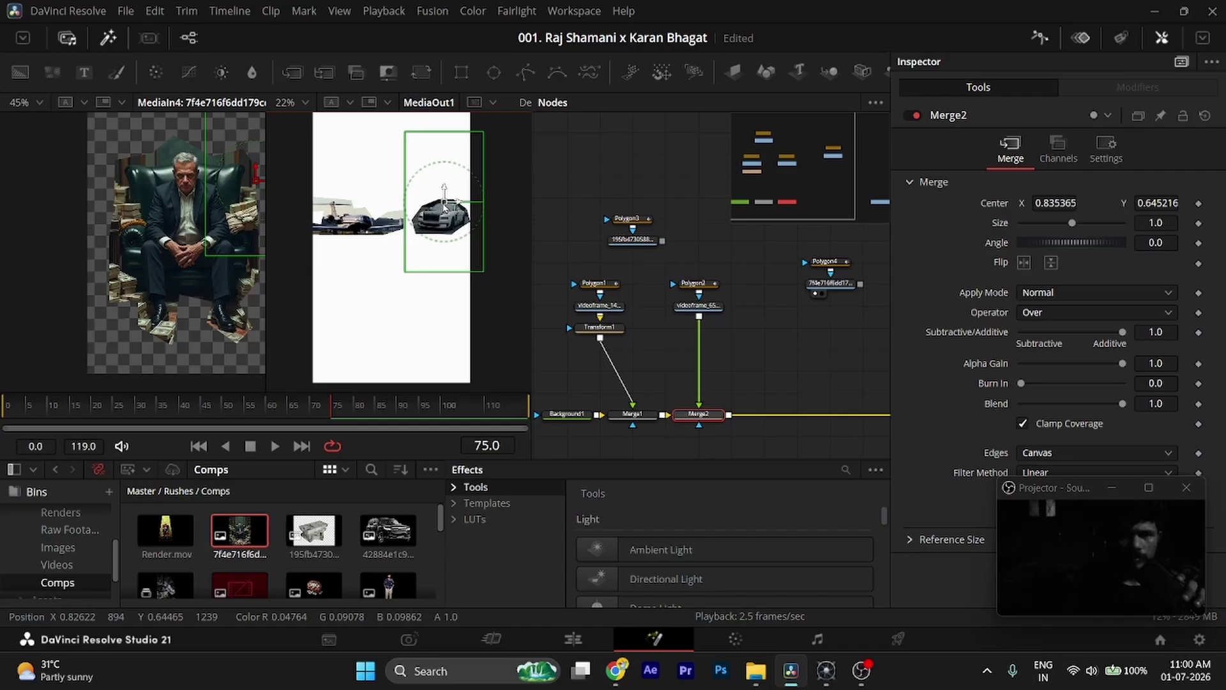
left_click(638, 240)
key("1")
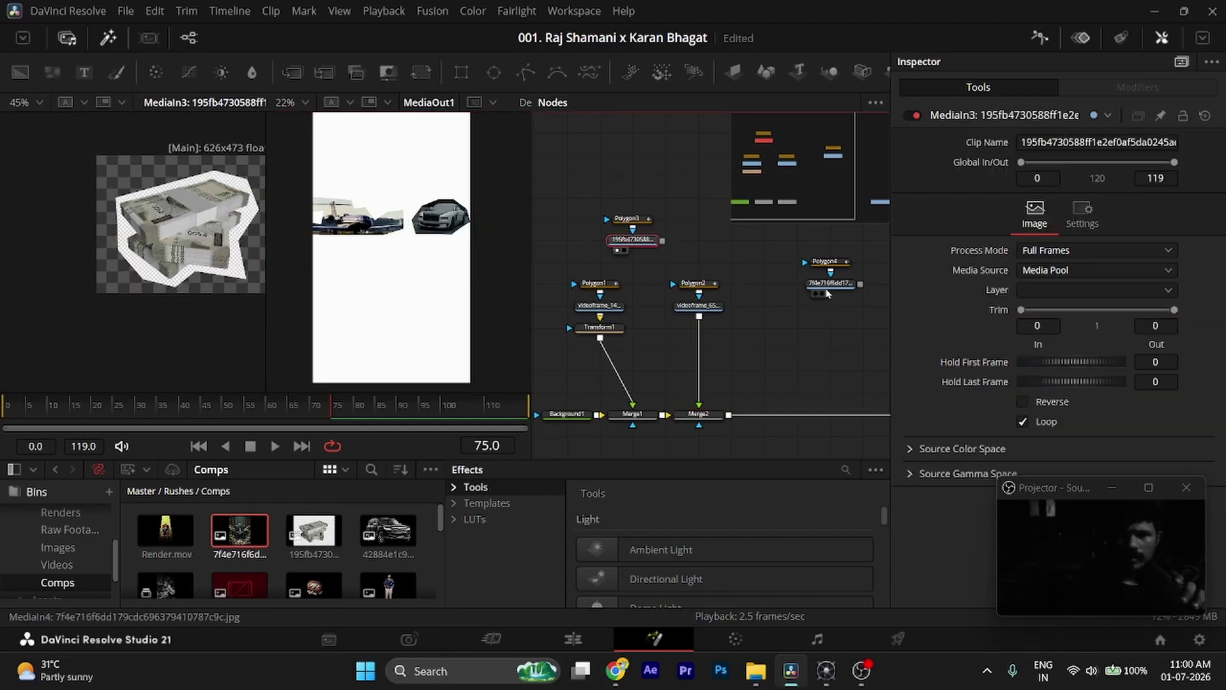
- Merge the armchair man in front of the jet and car, centre him at about X 0.52, Y 0.57, and save the project
left_click_drag(860, 283, 728, 418)
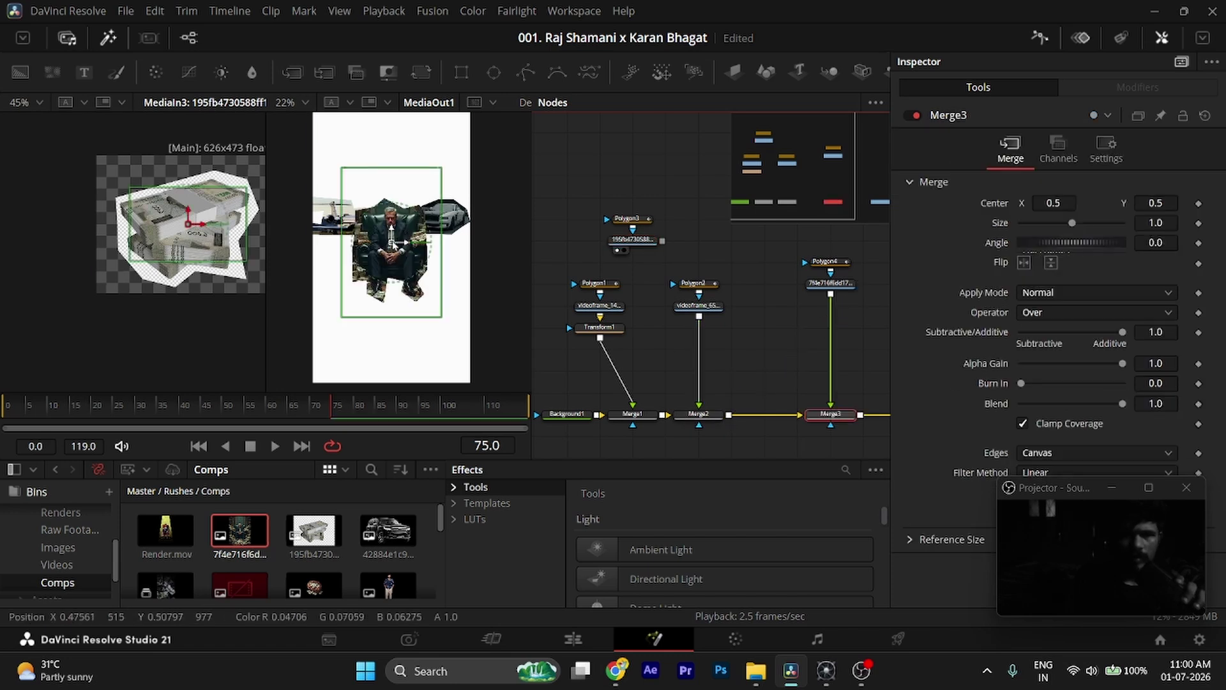
left_click_drag(392, 244, 389, 251)
scroll(389, 252, "down", 2)
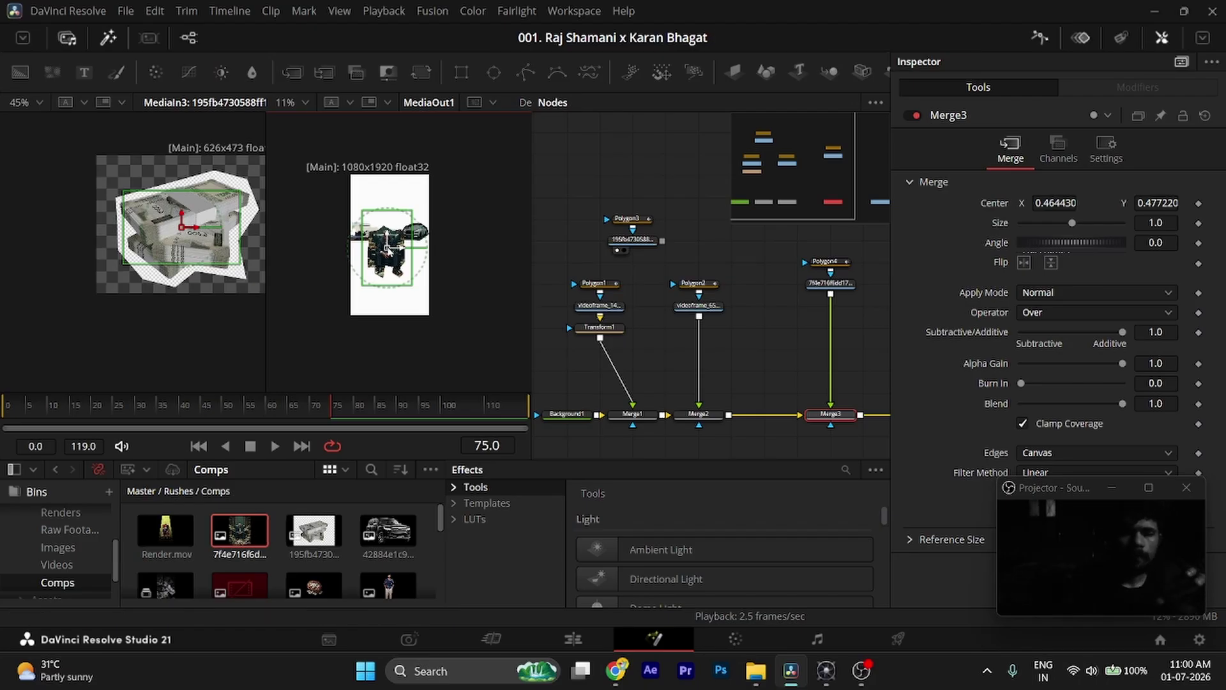
mouse_move(388, 249)
left_mouse_down()
mouse_move(392, 220)
mouse_move(391, 257)
left_mouse_up()
key("ctrl+z")
key("ctrl+z")
key("ctrl+z")
key("ctrl+z")
key("ctrl+z")
key("ctrl+z")
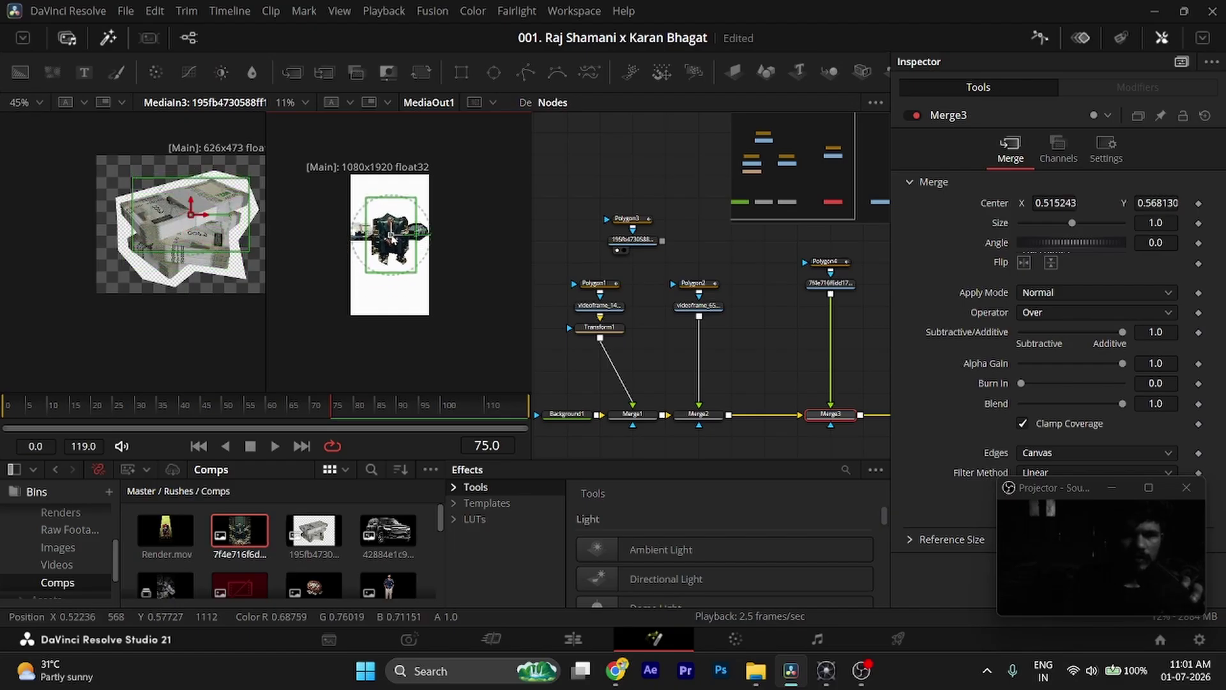
key("ctrl+s")
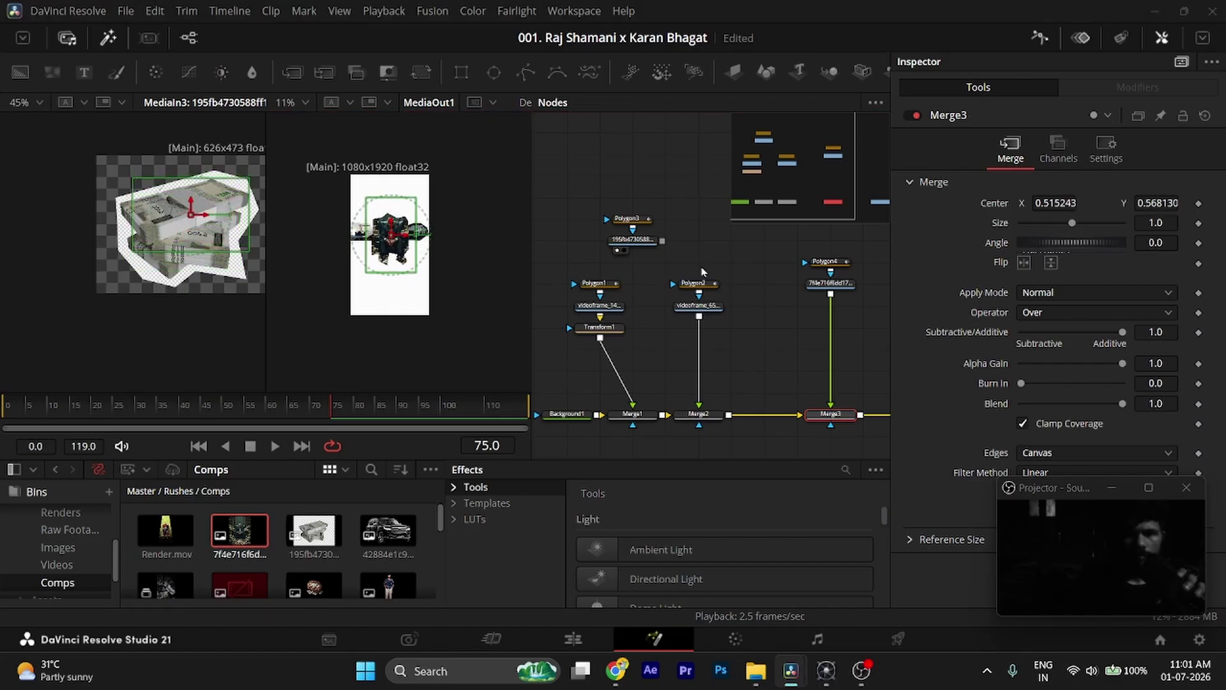
left_click(701, 271)
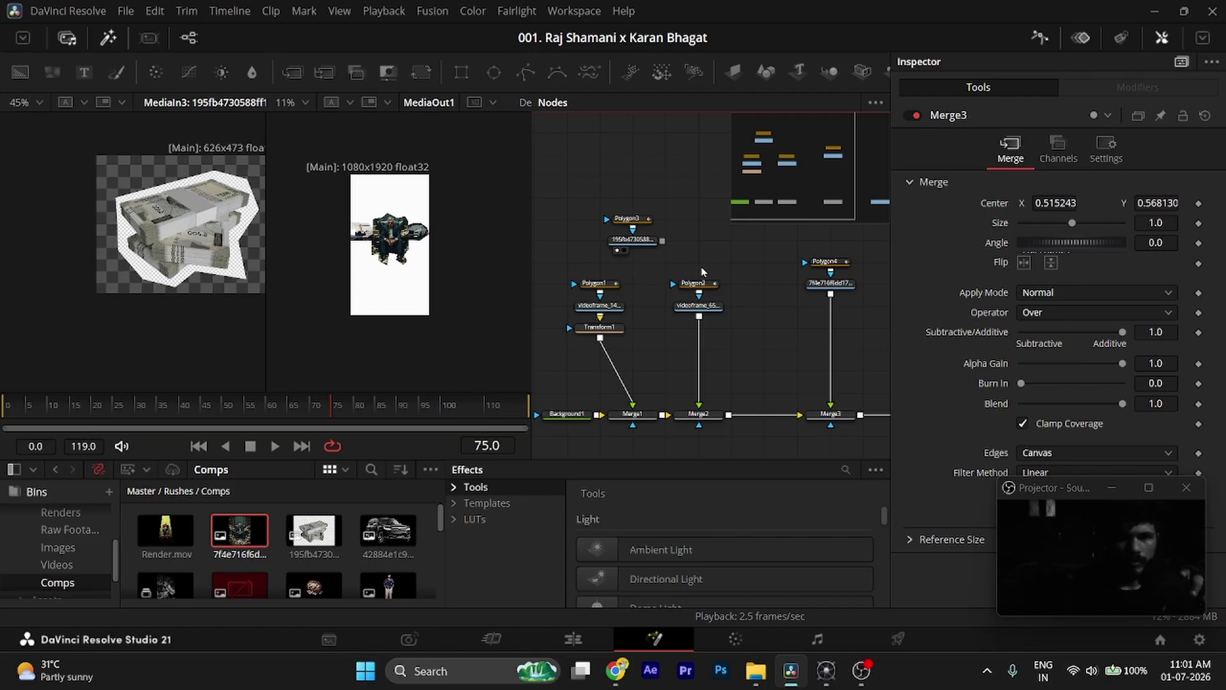
- Insert a new Merge between Merge3 and MediaOut1, and move it and MediaOut1 farther from Merge3
scroll(703, 271, "right", 5)
left_click(704, 414)
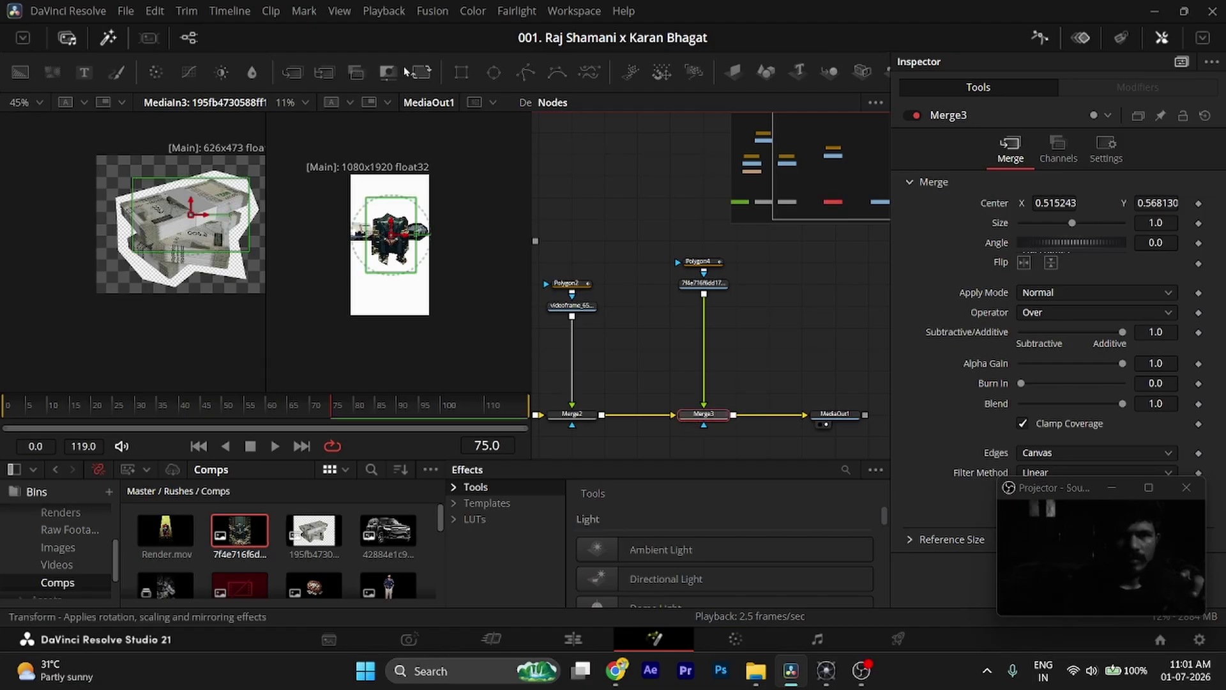
left_click(291, 72)
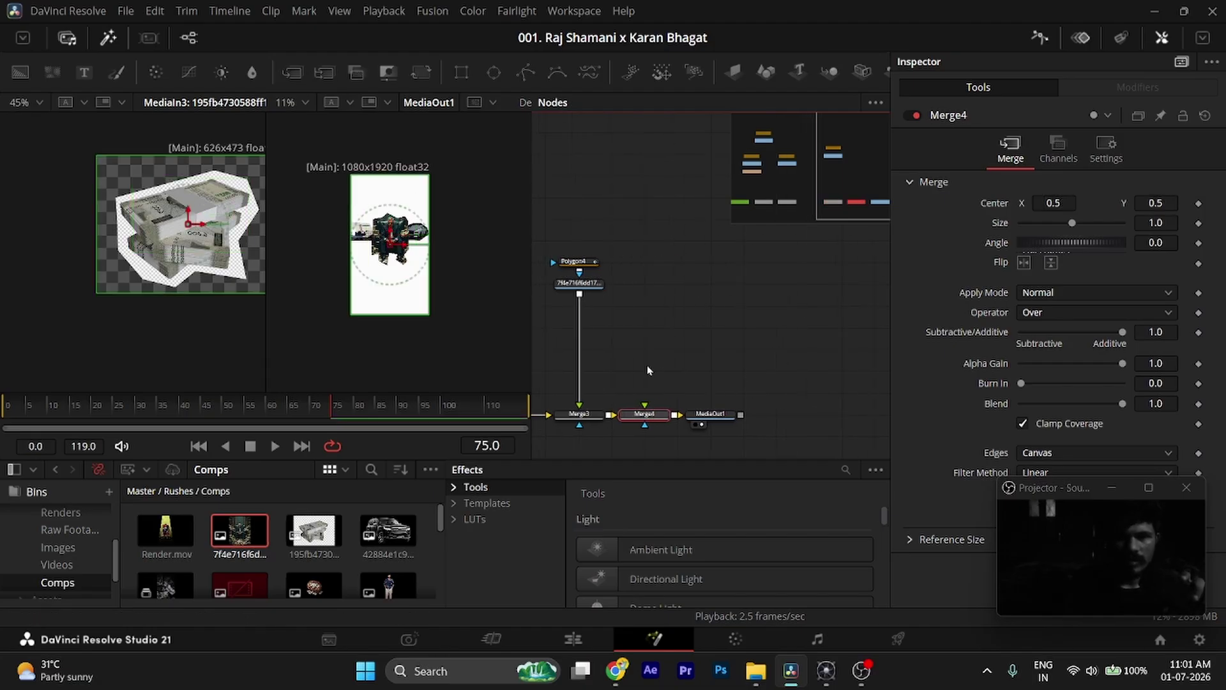
left_click_drag(647, 370, 809, 414)
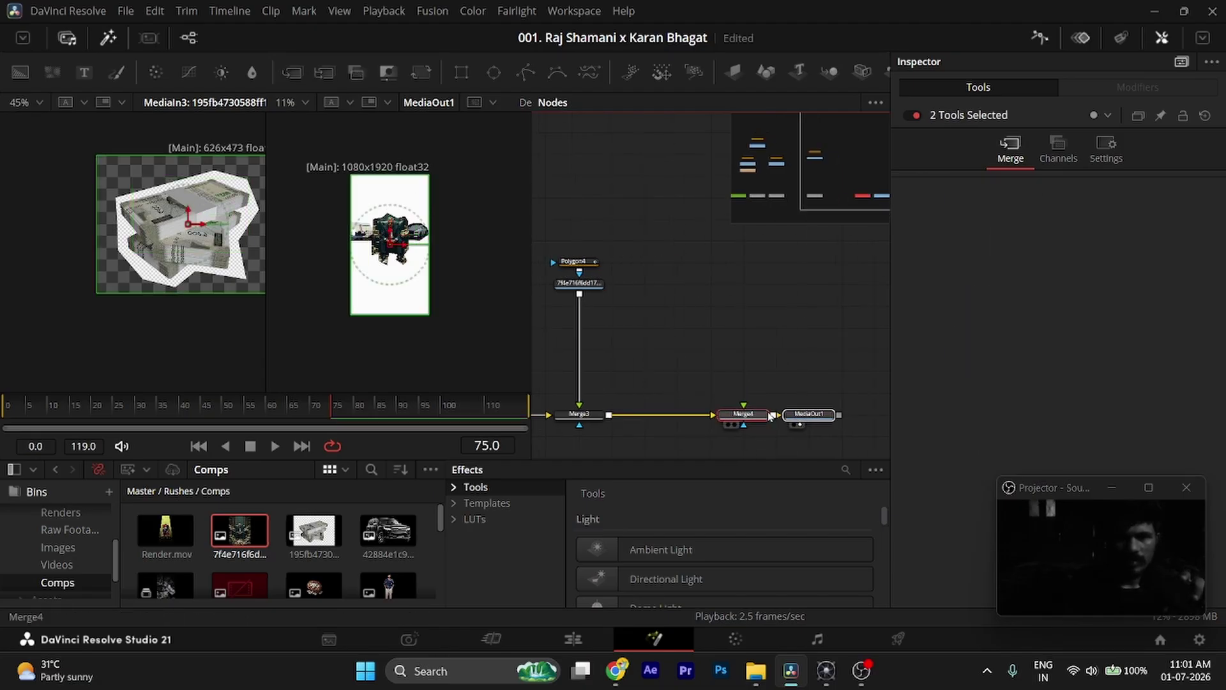
left_click(738, 344)
scroll(721, 335, "right", 1)
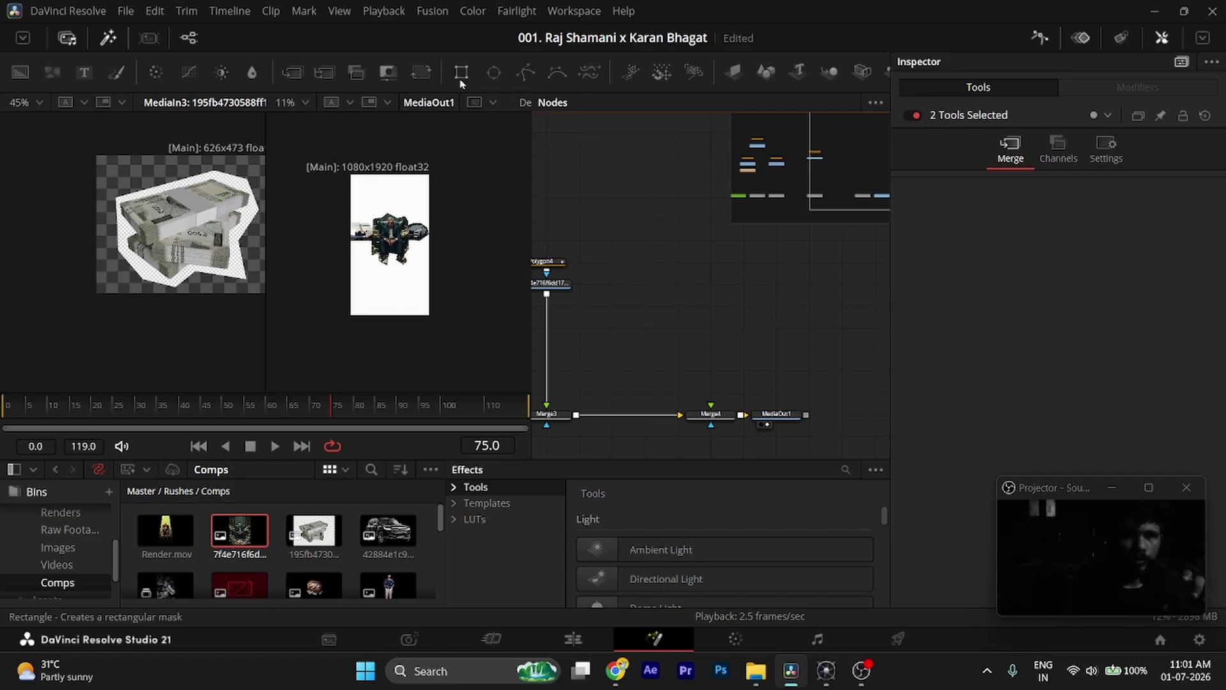
- Merge in a Background masked by a Rectangle, shaped as a thin band under the man's feet, about 2.67 wide and 0.02 high
left_click_drag(461, 71, 688, 309)
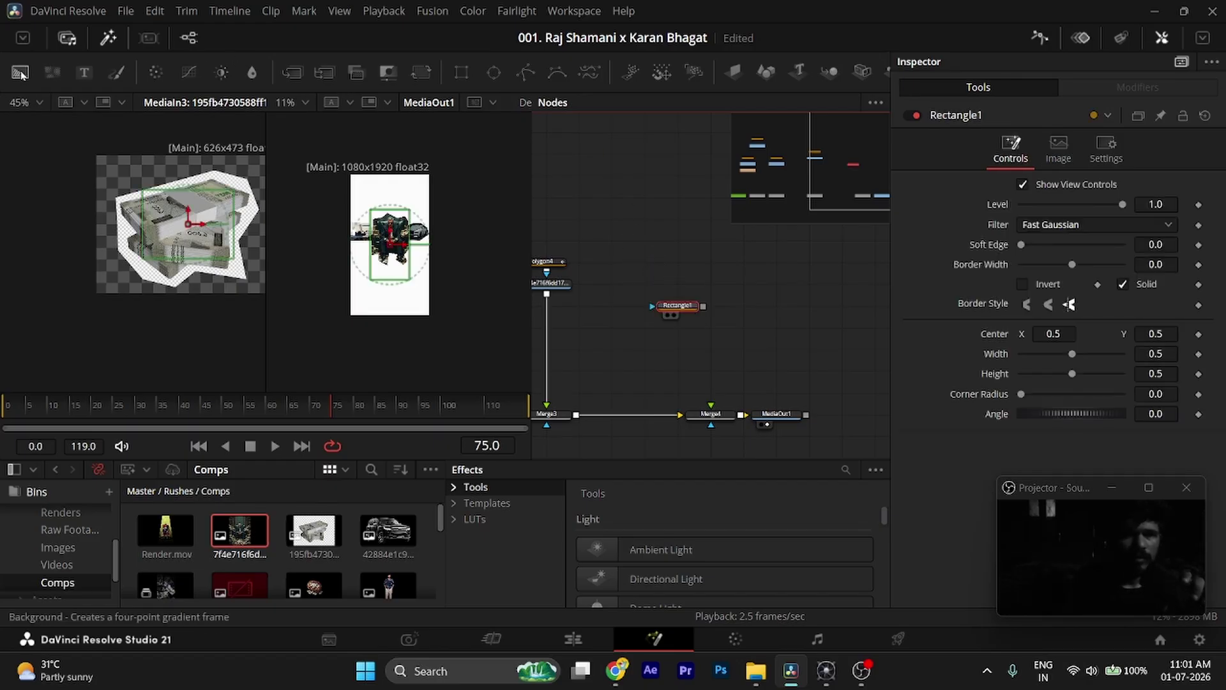
left_click_drag(187, 69, 711, 406)
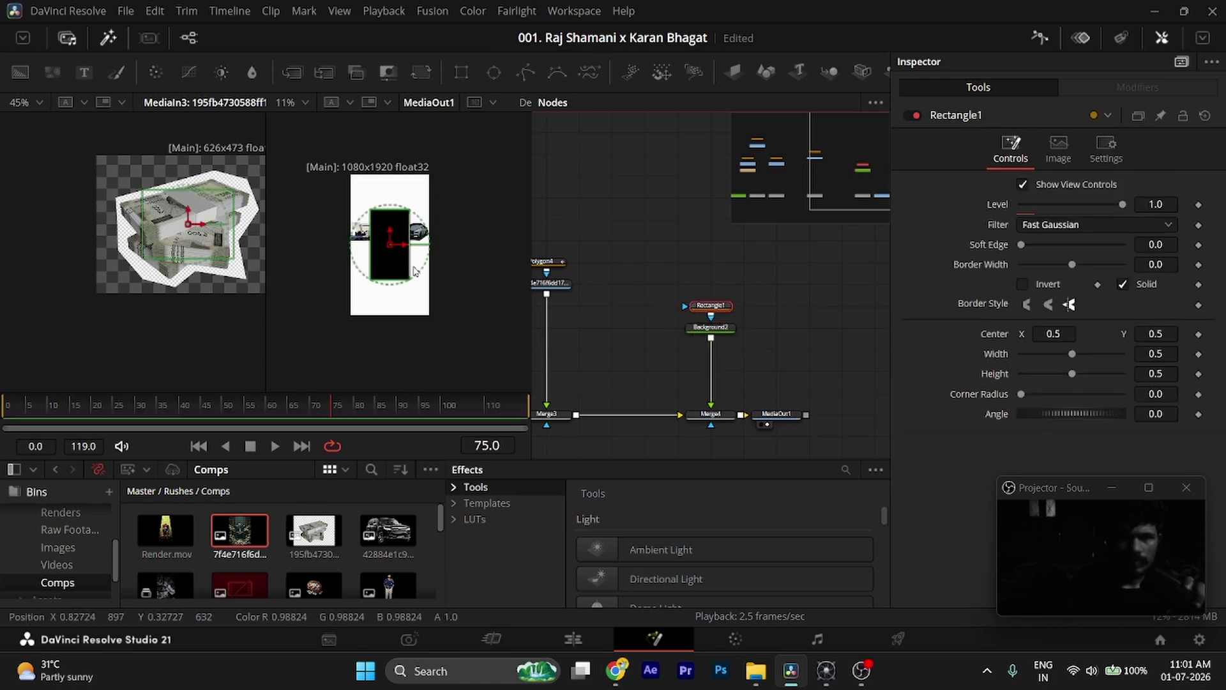
left_click_drag(414, 271, 395, 223)
scroll(395, 289, "up", 4)
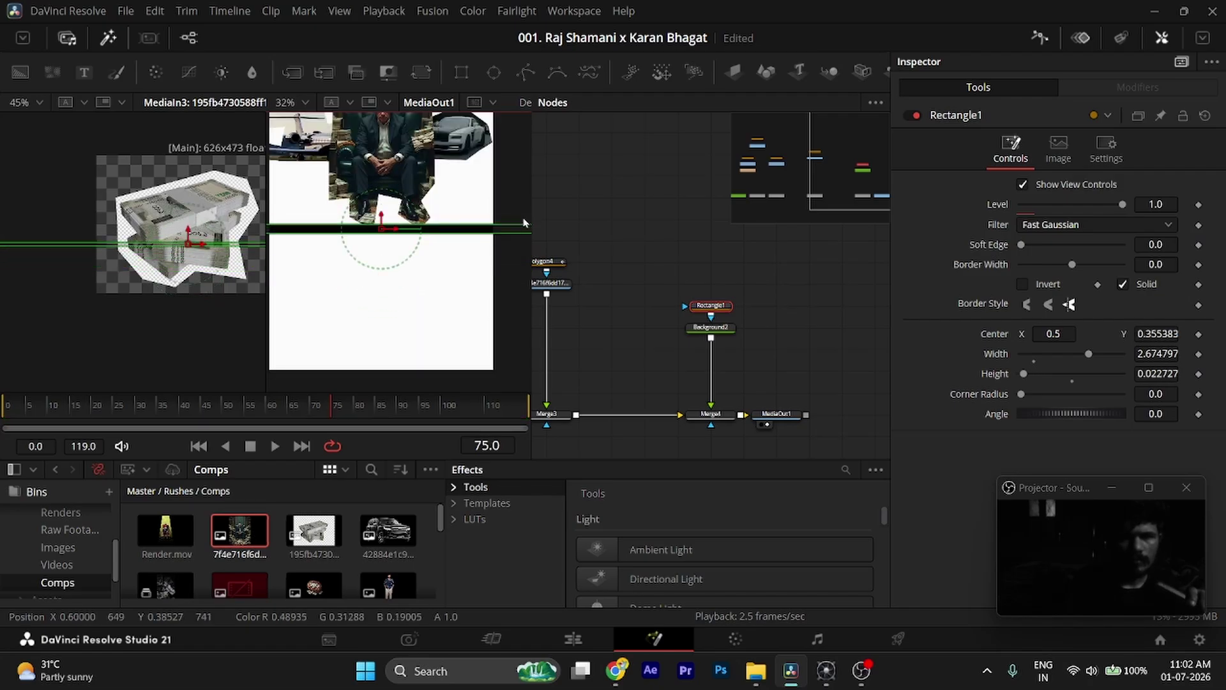
scroll(512, 215, "down", 2)
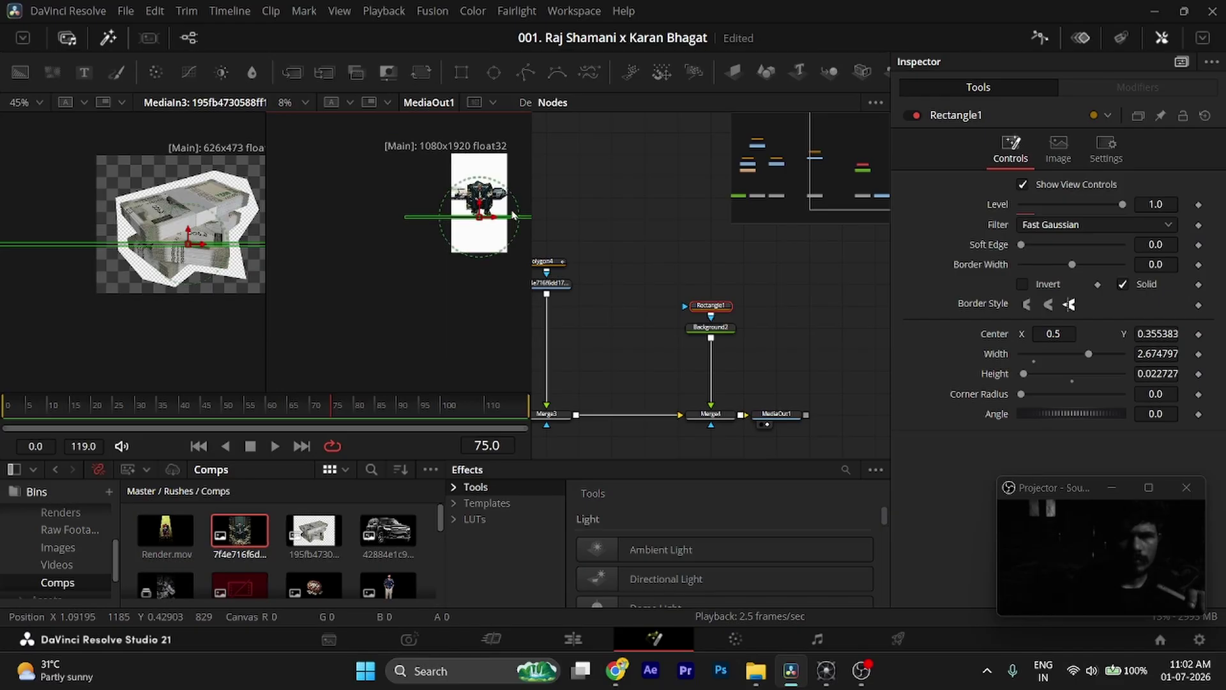
scroll(512, 216, "up", 1)
scroll(512, 215, "down", 1)
left_click_drag(512, 215, 484, 230)
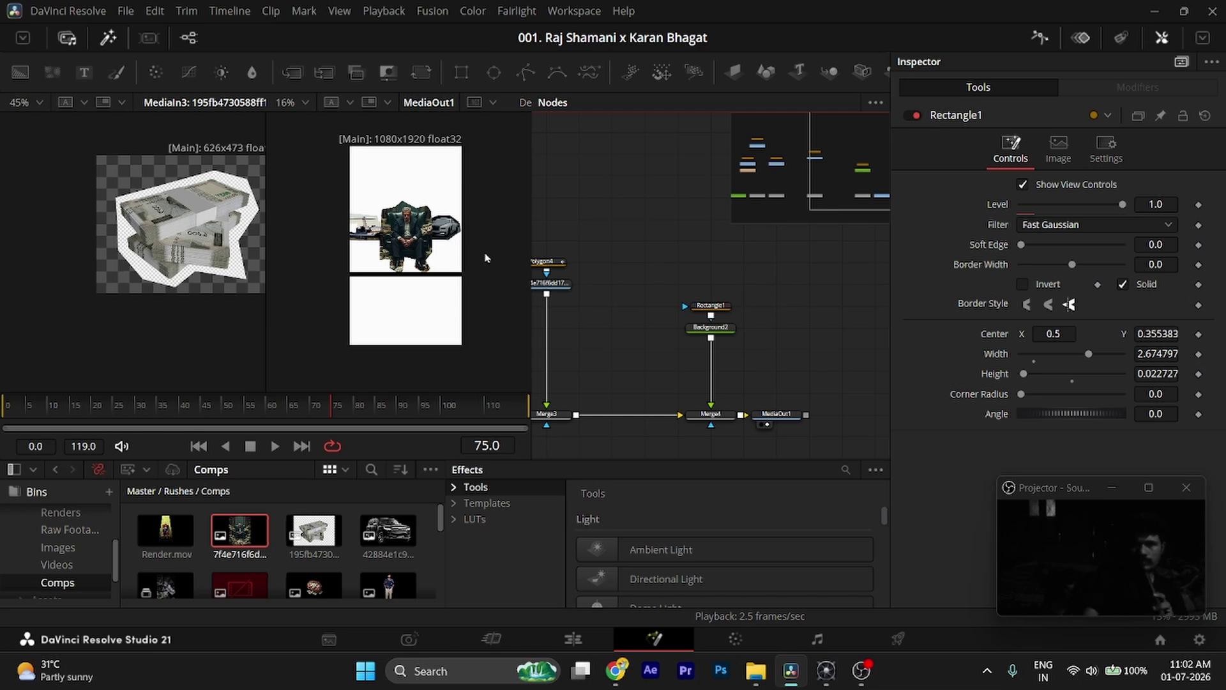
- Lower the black band to about X 0.51, Y 0.34, disconnect Background2 from Merge4, and save the project
left_click(718, 307)
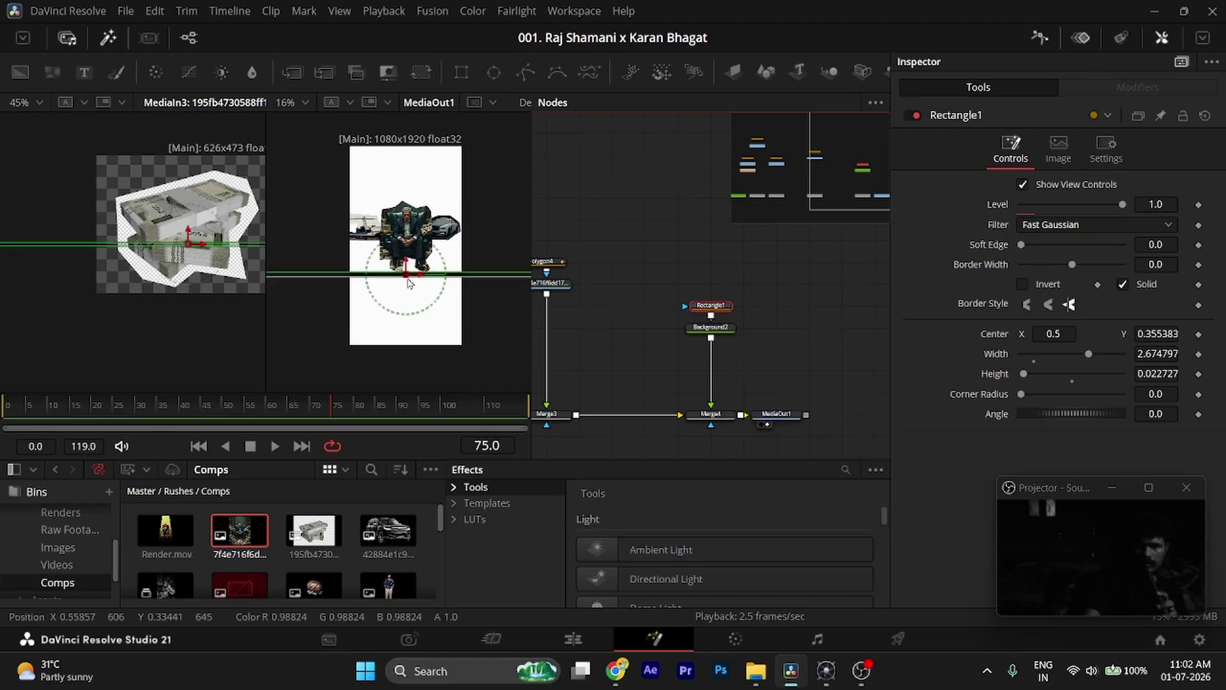
mouse_move(405, 275)
left_mouse_down()
mouse_move(403, 243)
mouse_move(411, 280)
left_mouse_up()
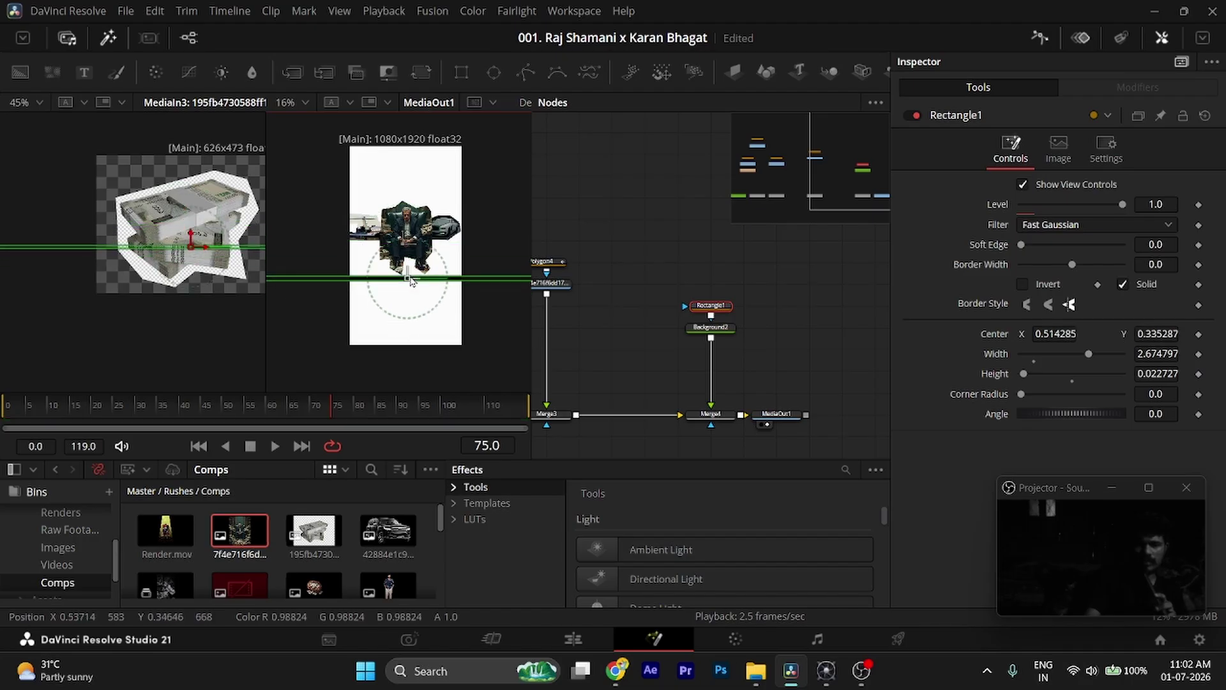
left_click(777, 360)
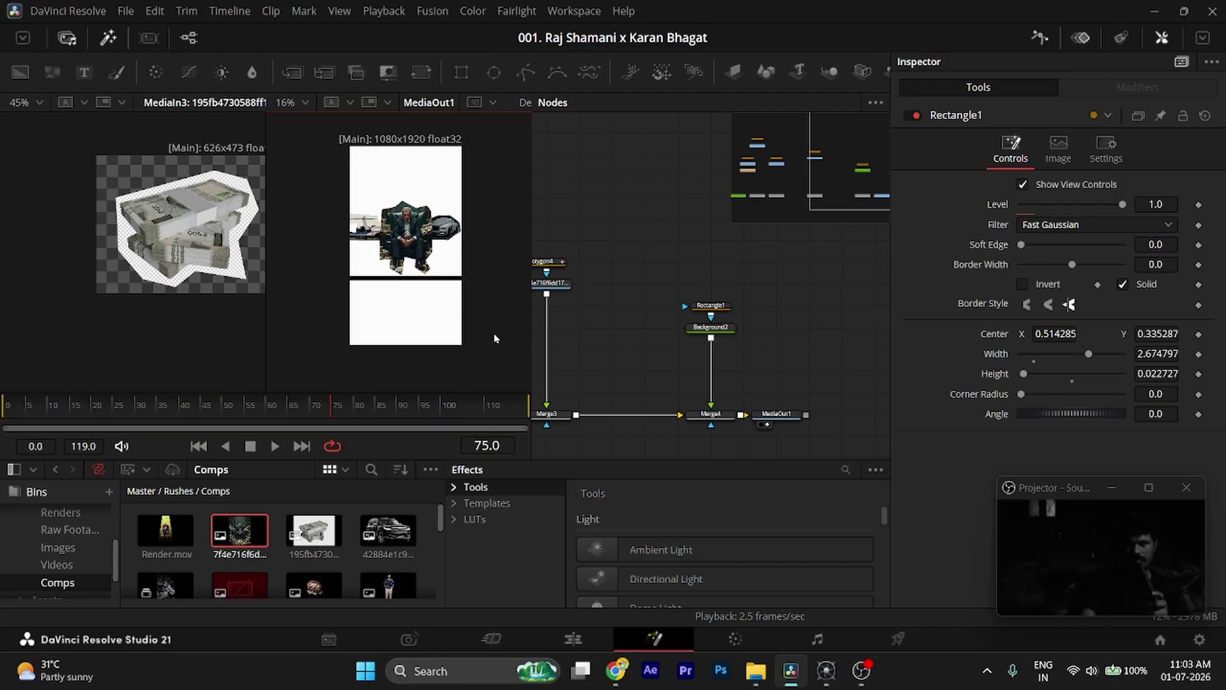
left_click_drag(707, 391, 719, 383)
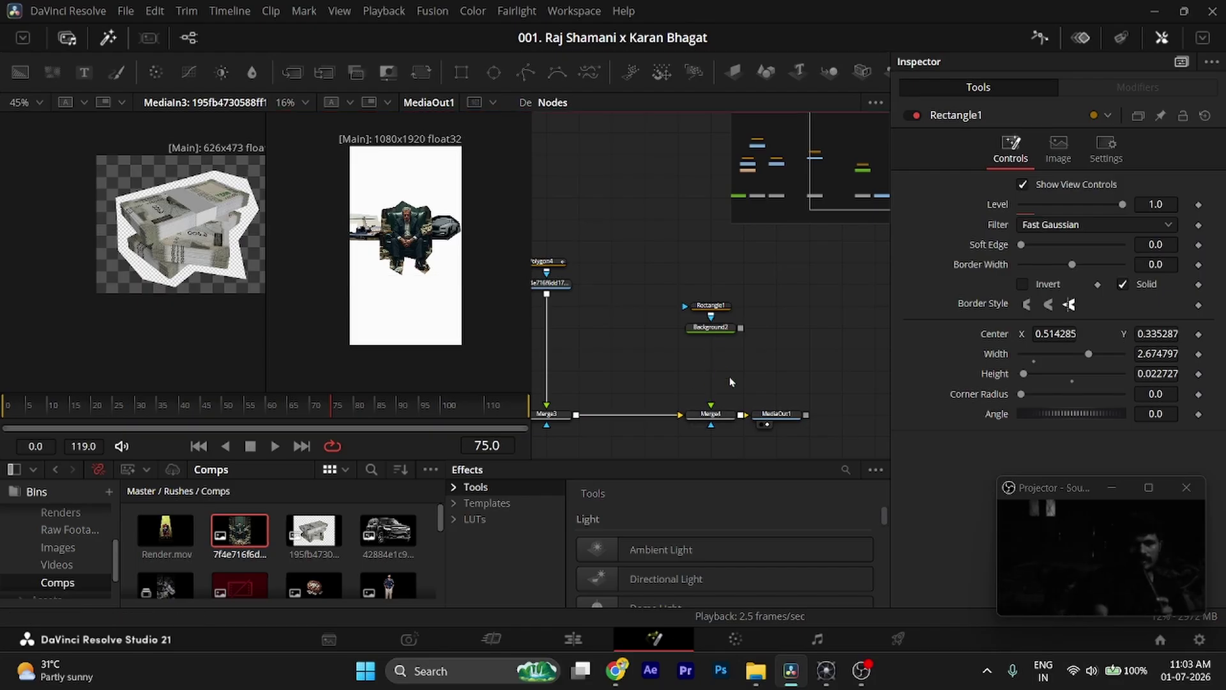
key("ctrl+s")
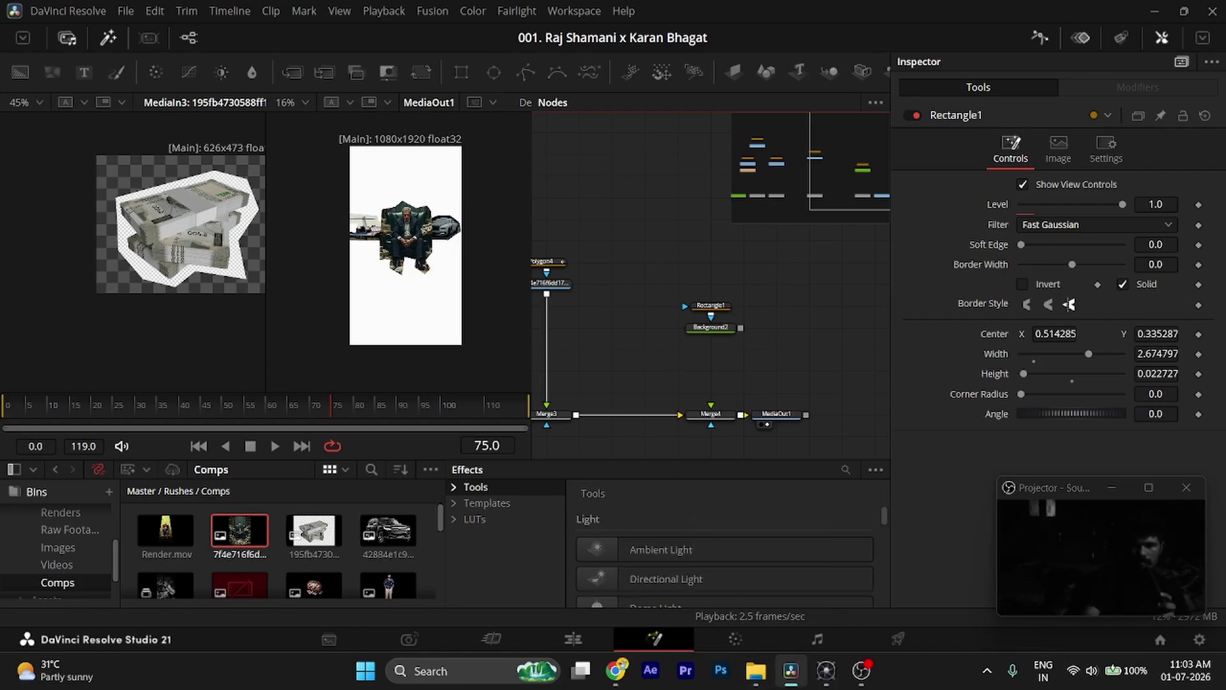
- Switch to Chrome and open the "Boarn Rich - test" page of the Canva reference design
mouse_move(791, 670)
left_click(616, 670)
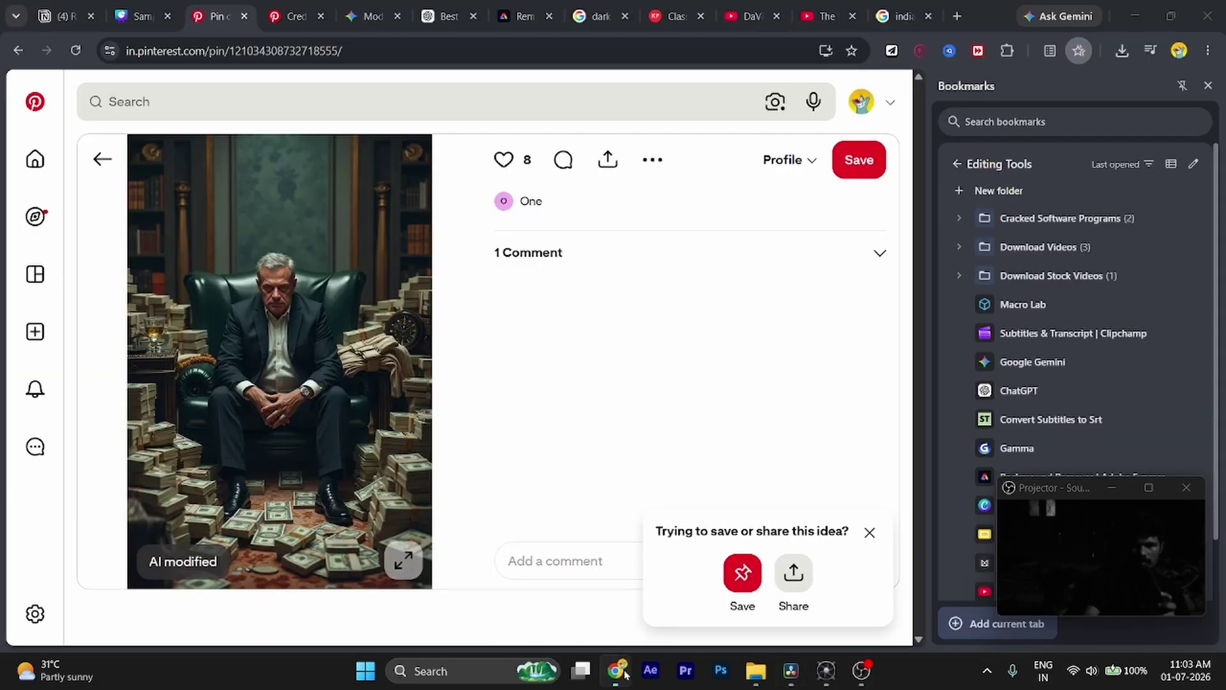
left_click(138, 16)
left_click(269, 288)
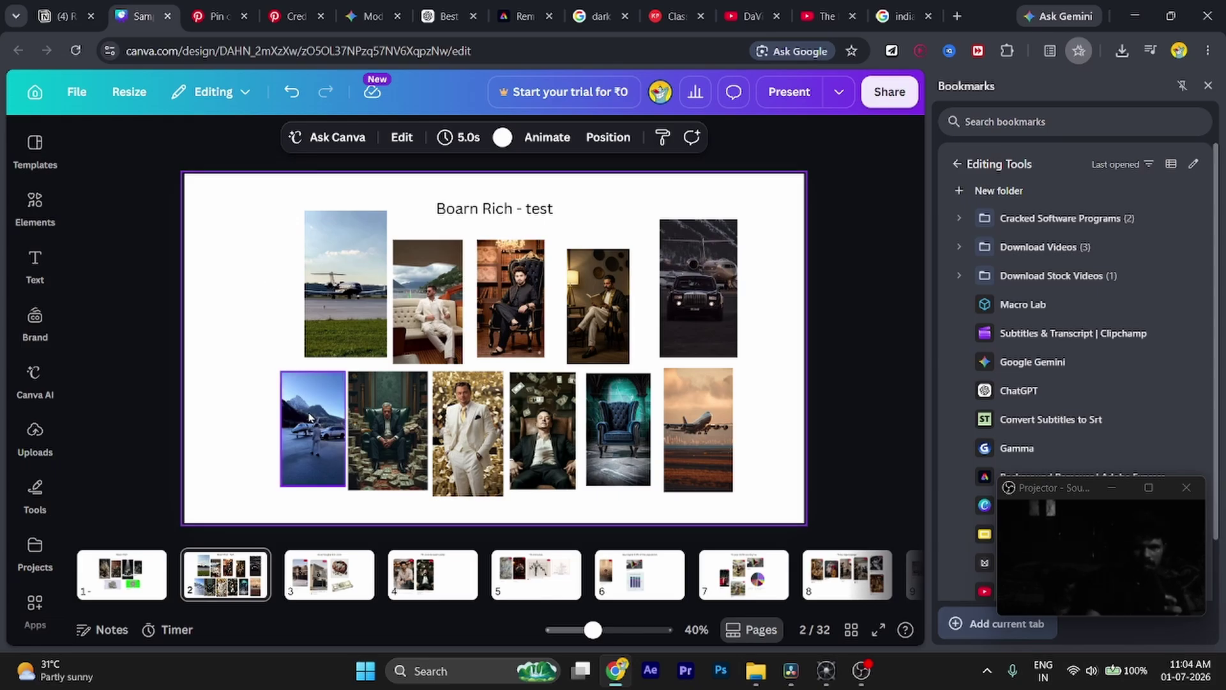
- Move the blue mountain jet image beside the plane on the grass, and place the armchair man image beneath the two
left_click_drag(310, 435, 268, 291)
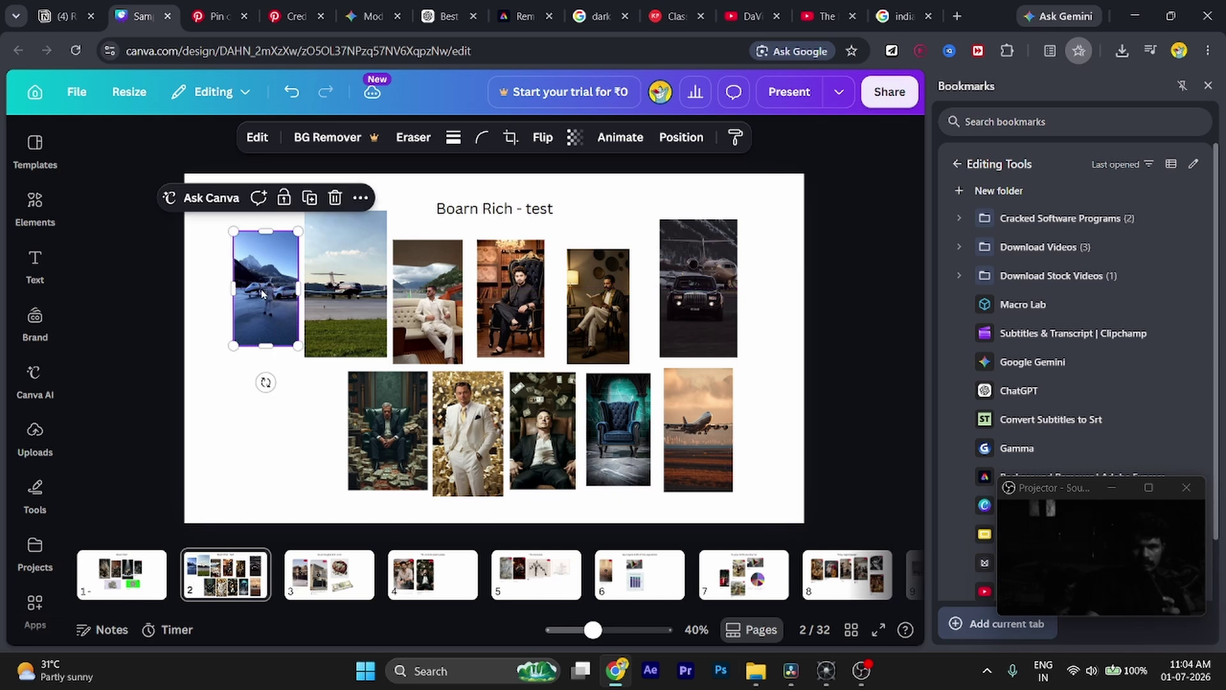
left_click_drag(395, 425, 317, 403)
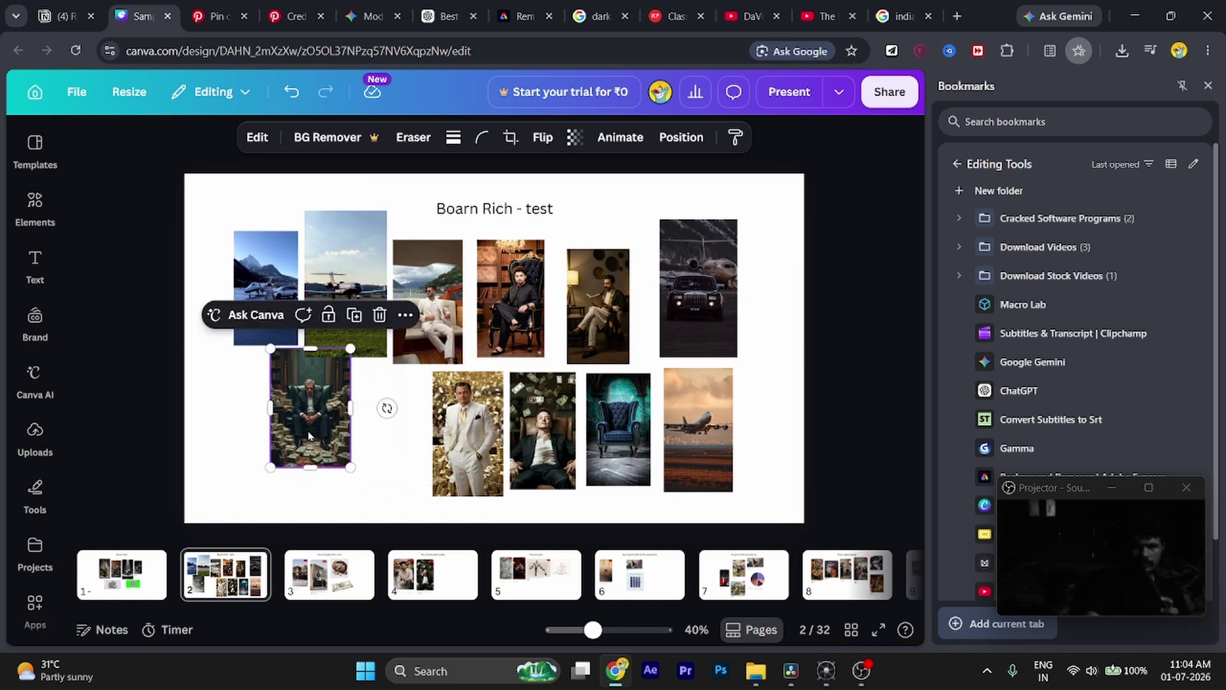
left_click(345, 282)
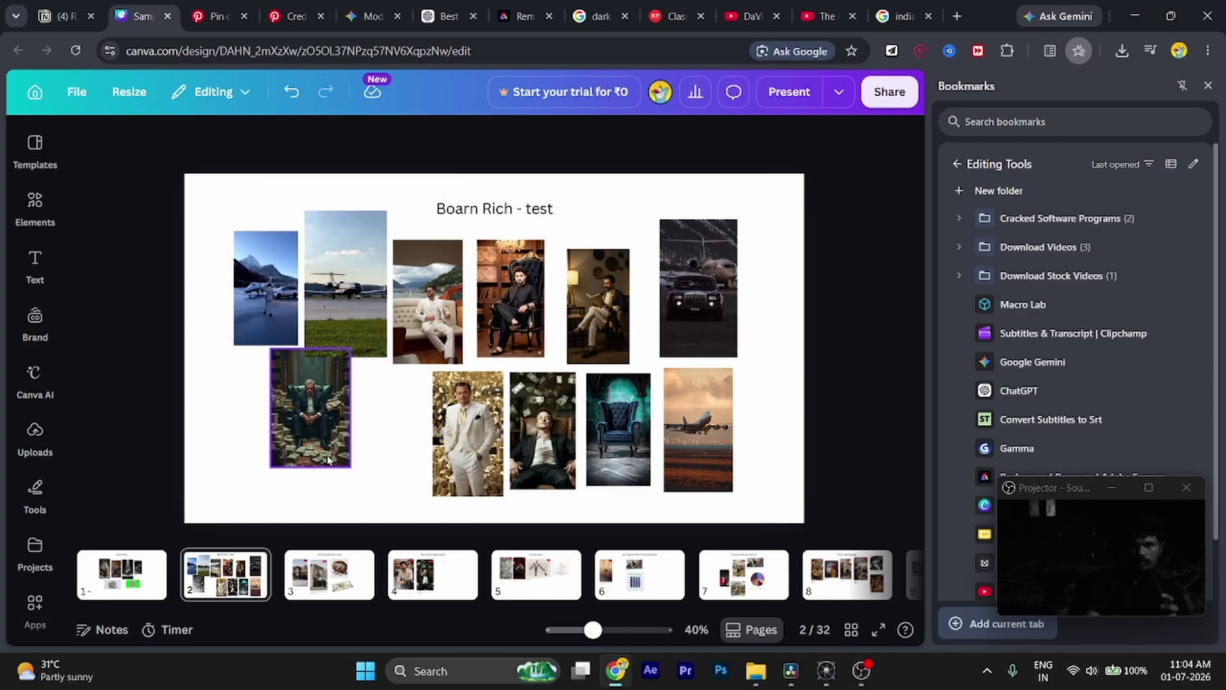
left_click(310, 409)
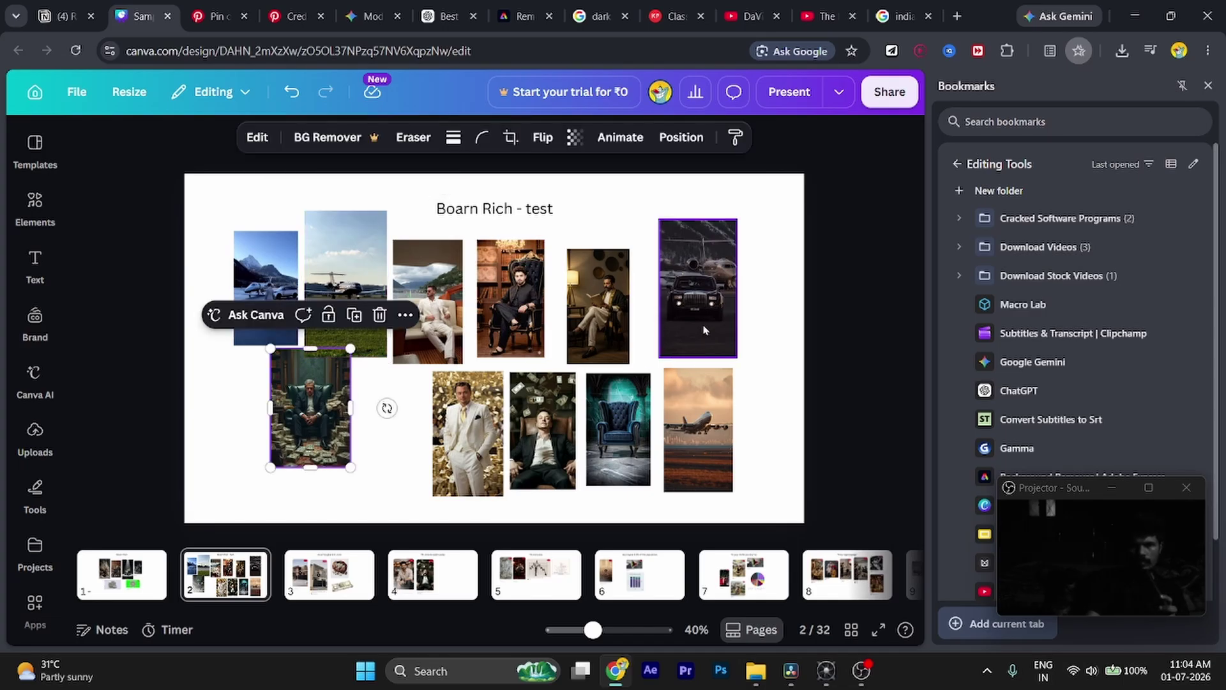
- Move the Rolls-Royce jet image beside the plane on the grass, and place the empty armchair and sunset airplane images either side of the armchair man
left_click_drag(705, 329, 437, 320)
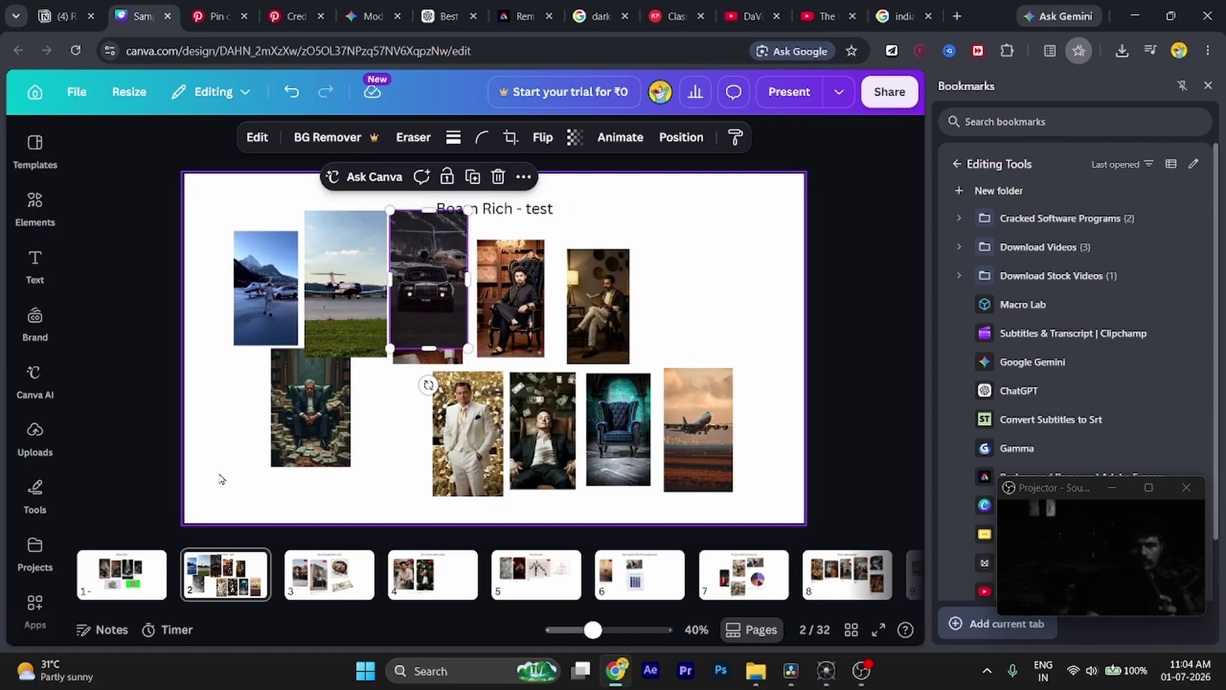
left_click_drag(624, 433, 240, 414)
left_click_drag(660, 437, 343, 438)
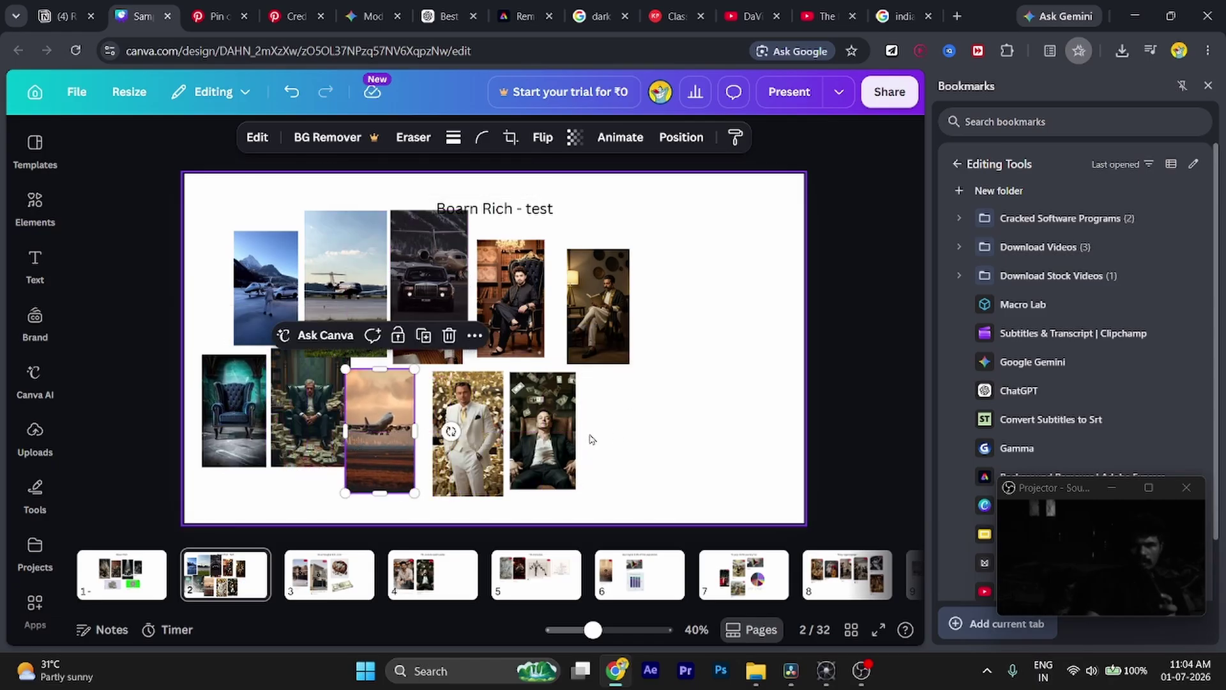
- Delete the white-suited man image and place the image of the man under falling money beside the sunset airplane
left_click_drag(556, 434, 465, 448)
key("ctrl+z")
key("Delete")
- Delete the image of the man reading by the lamp, keeping the image of the man in black by the bookshelves
left_click(542, 329)
left_click_drag(541, 329, 567, 390)
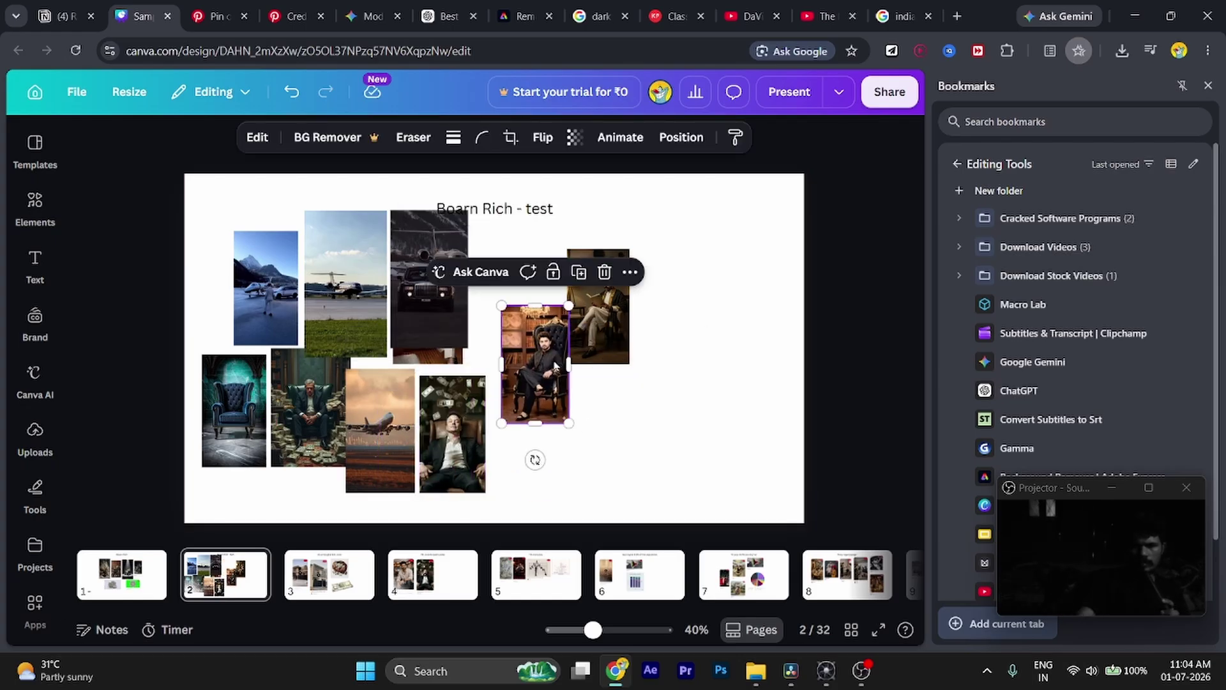
key("Delete")
left_click(604, 328)
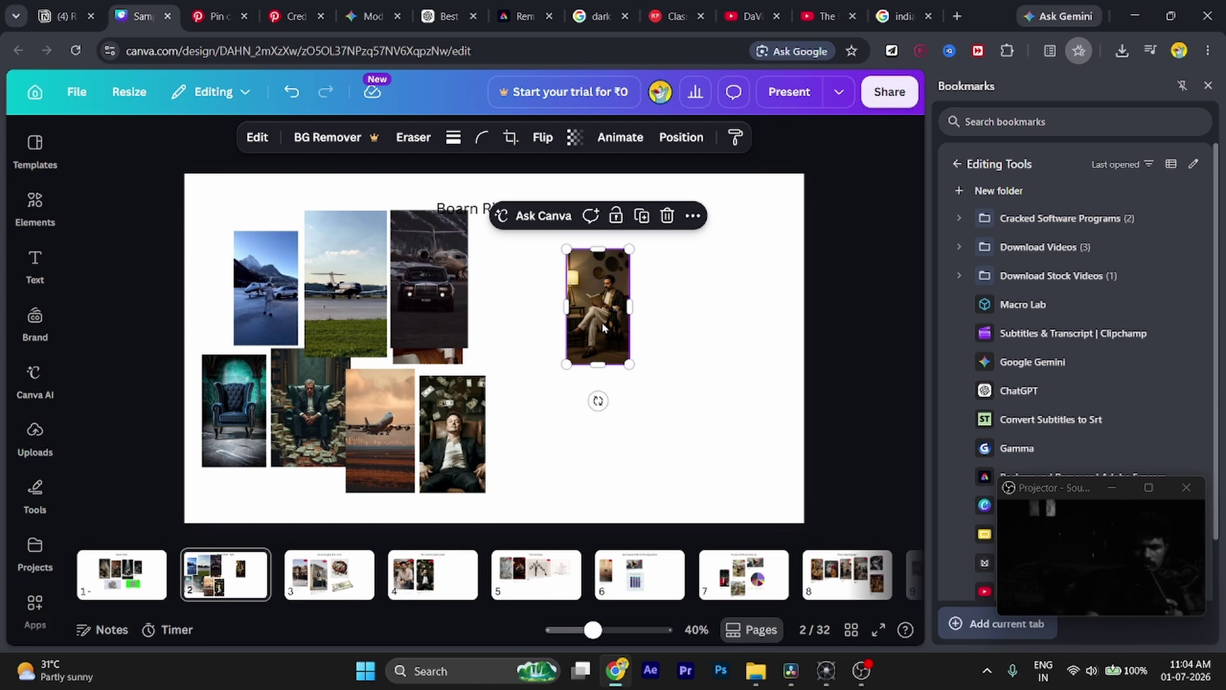
key("ctrl+z")
key("Delete")
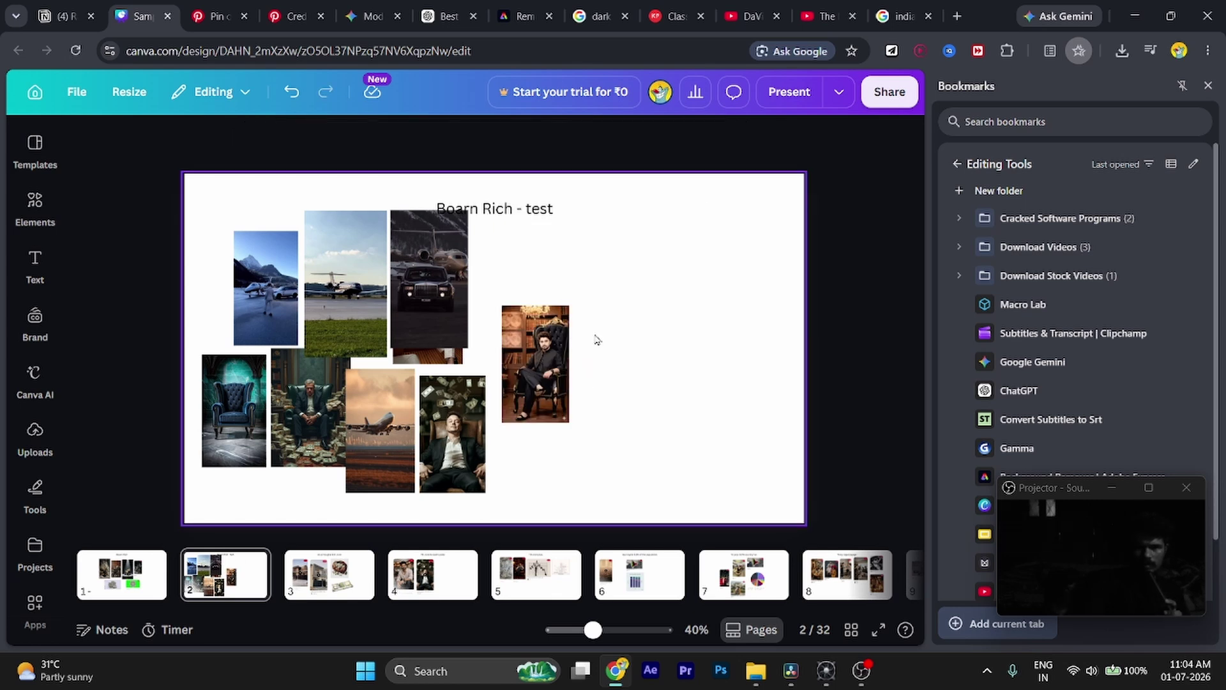
- Place the bookshelf man image beside the Rolls-Royce image and delete the sofa man image hidden behind the car
left_click(549, 345)
left_click_drag(549, 345, 532, 298)
left_click(450, 356)
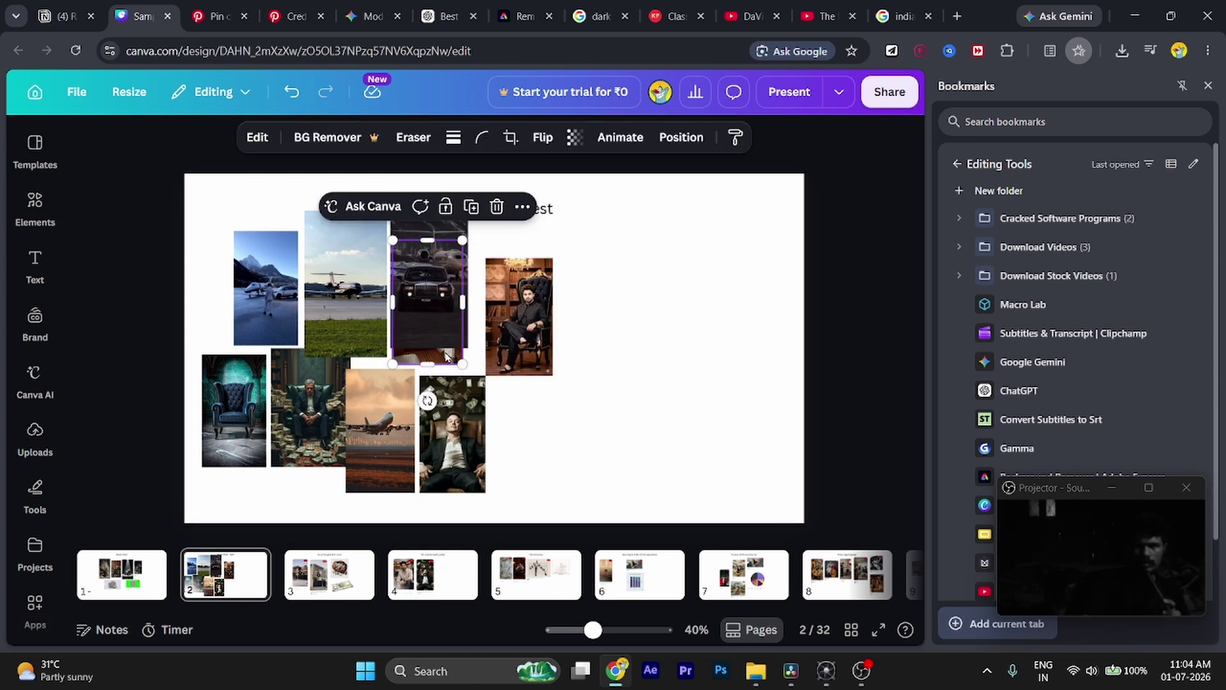
key("Escape")
left_click_drag(511, 347, 498, 335)
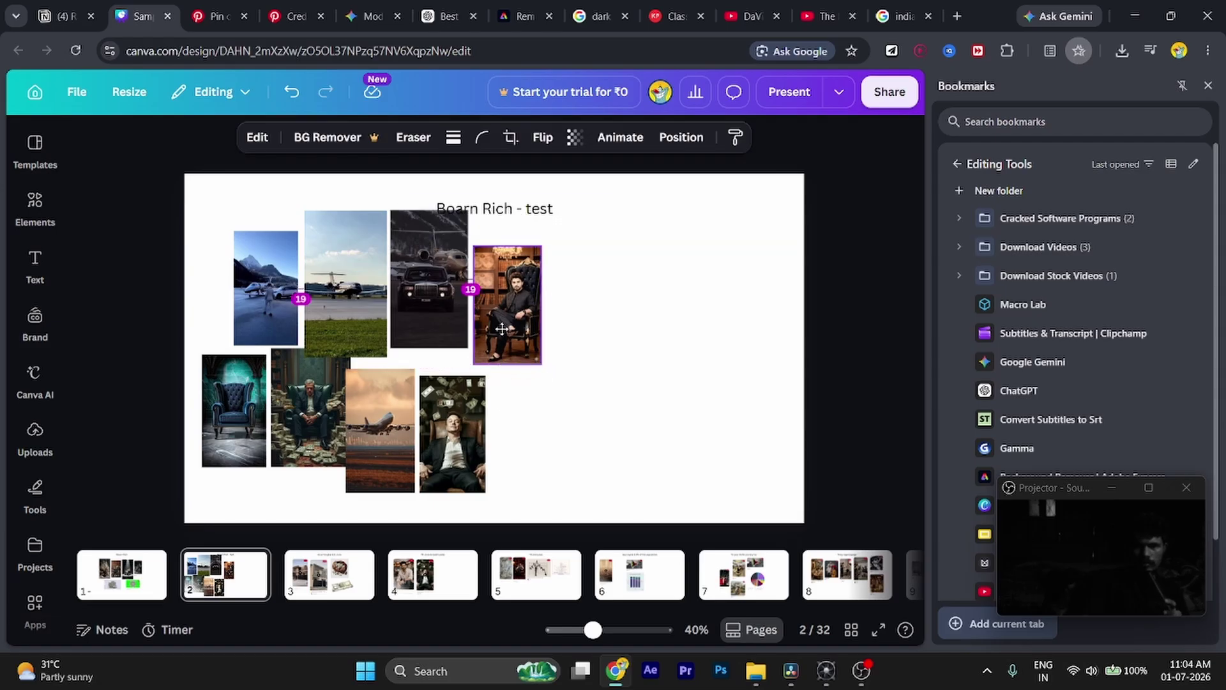
- Centre the whole image collage beneath the title, and raise the sunset airplane and falling-money man images to line up with their row
left_click_drag(635, 307, 390, 436)
left_click(694, 479)
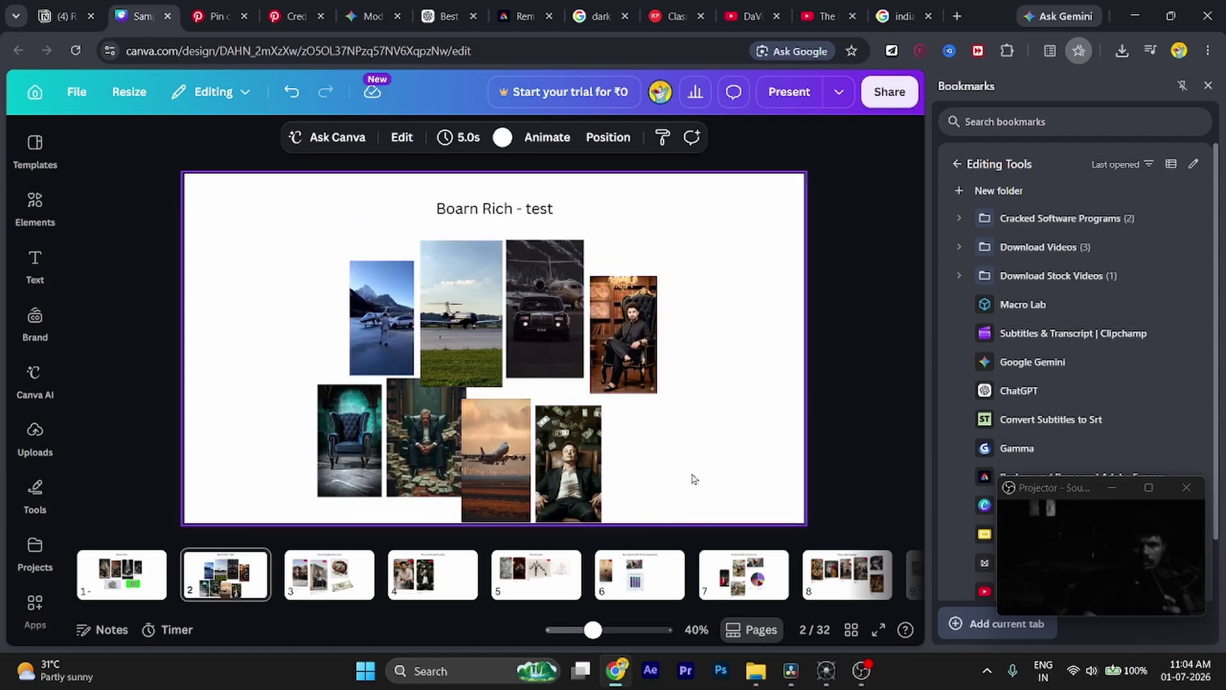
left_click_drag(642, 479, 567, 424)
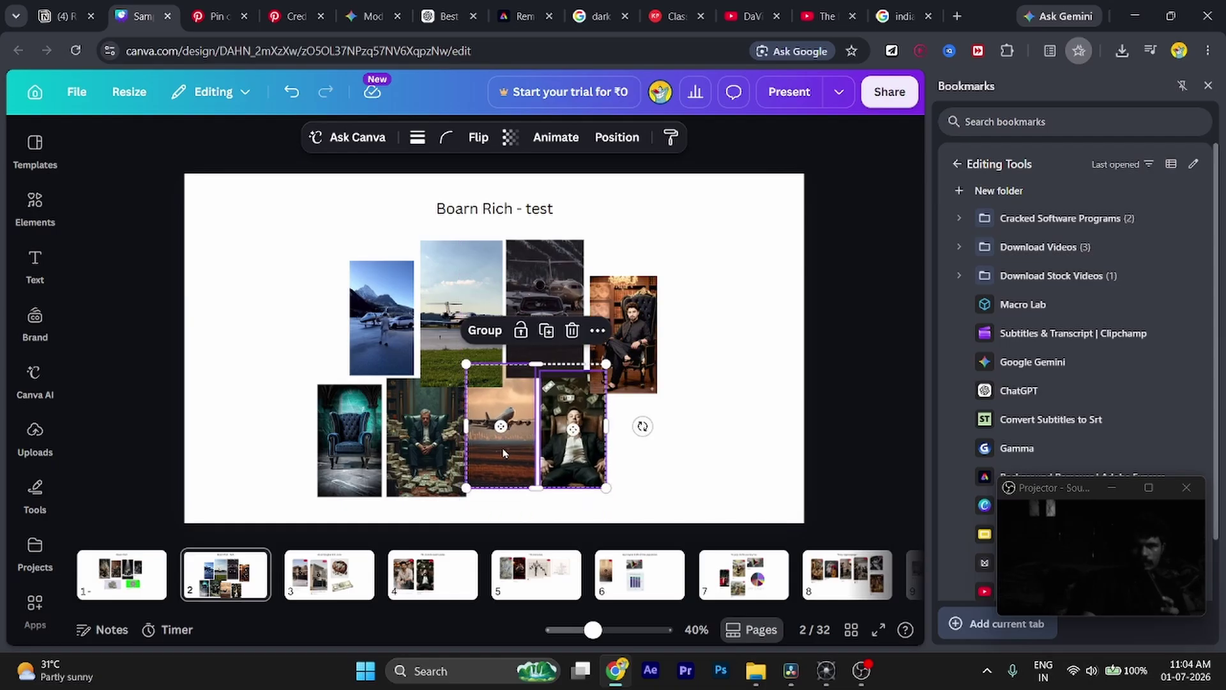
left_click(667, 479)
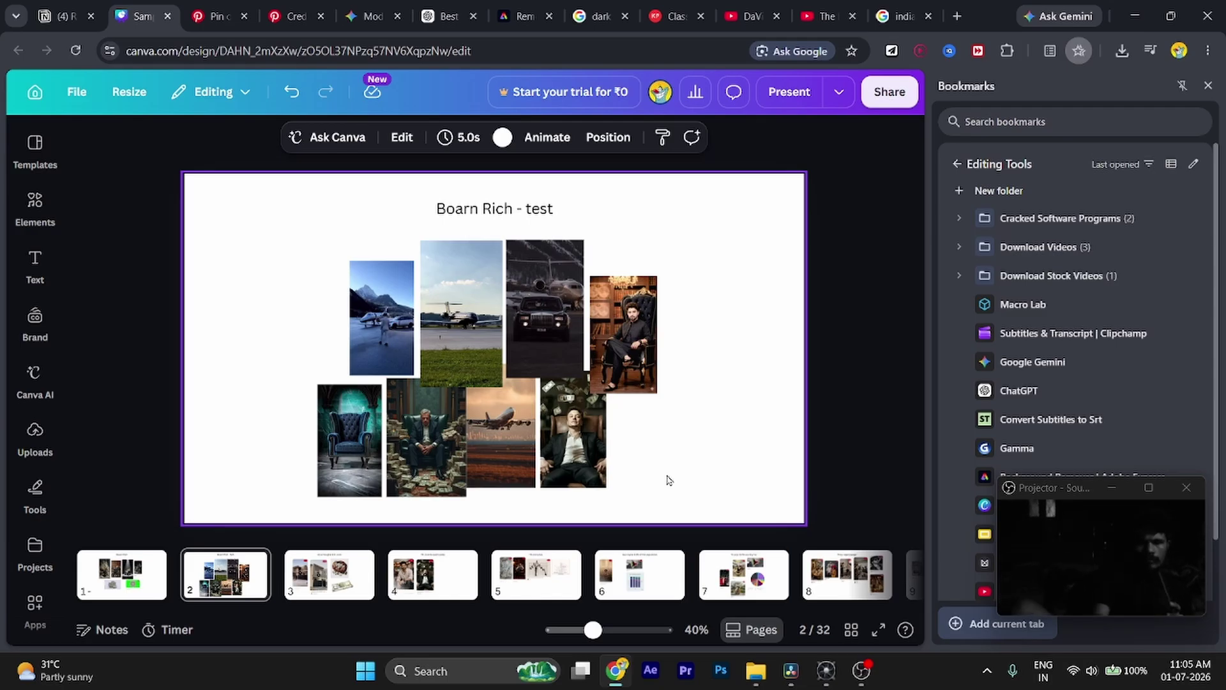
key("Escape")
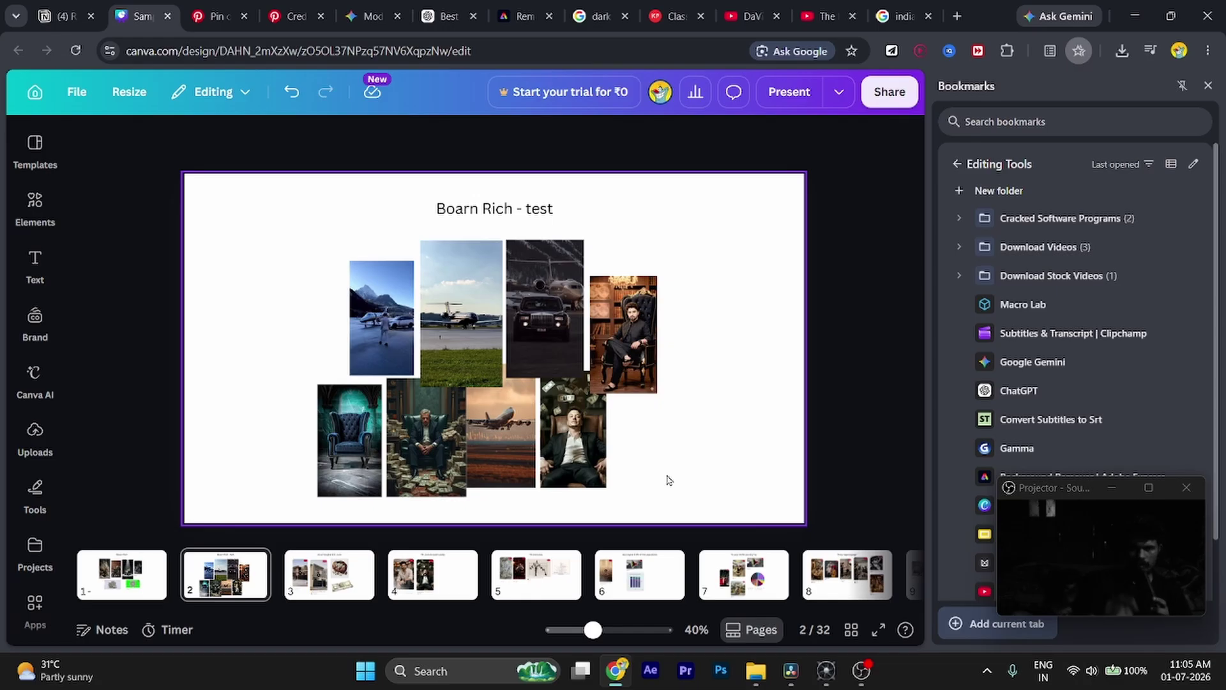
left_click(573, 434)
left_click(426, 434)
scroll(419, 426, "up", 3)
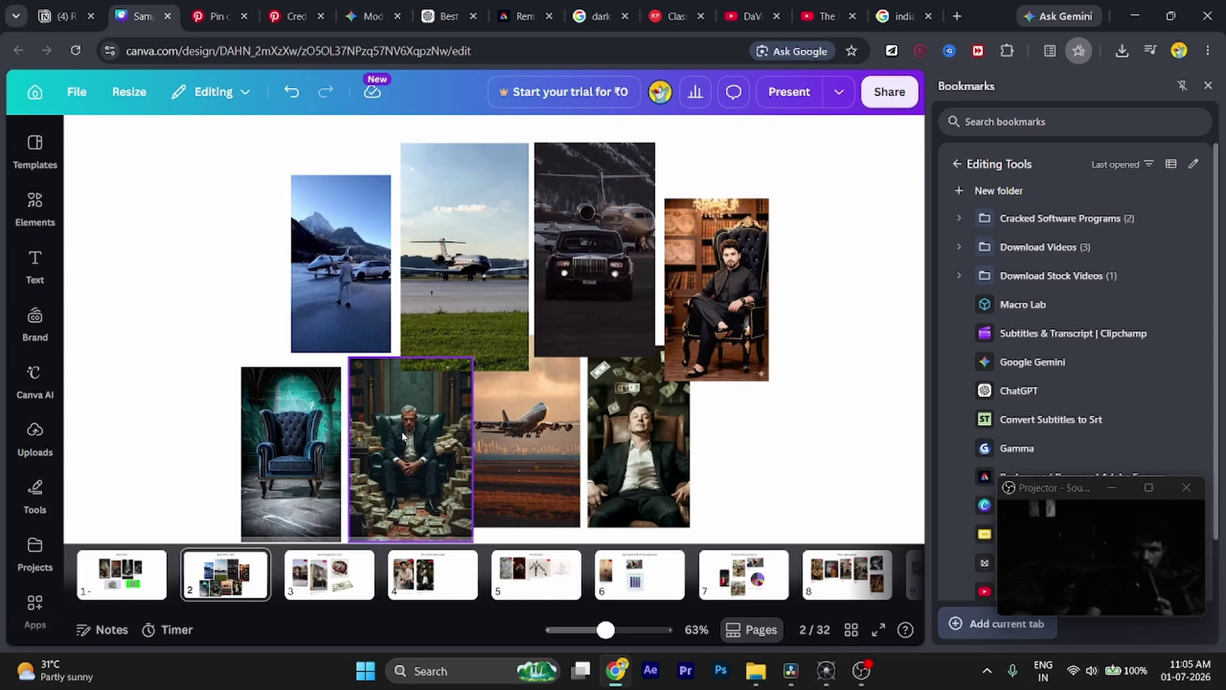
scroll(403, 436, "down", 2)
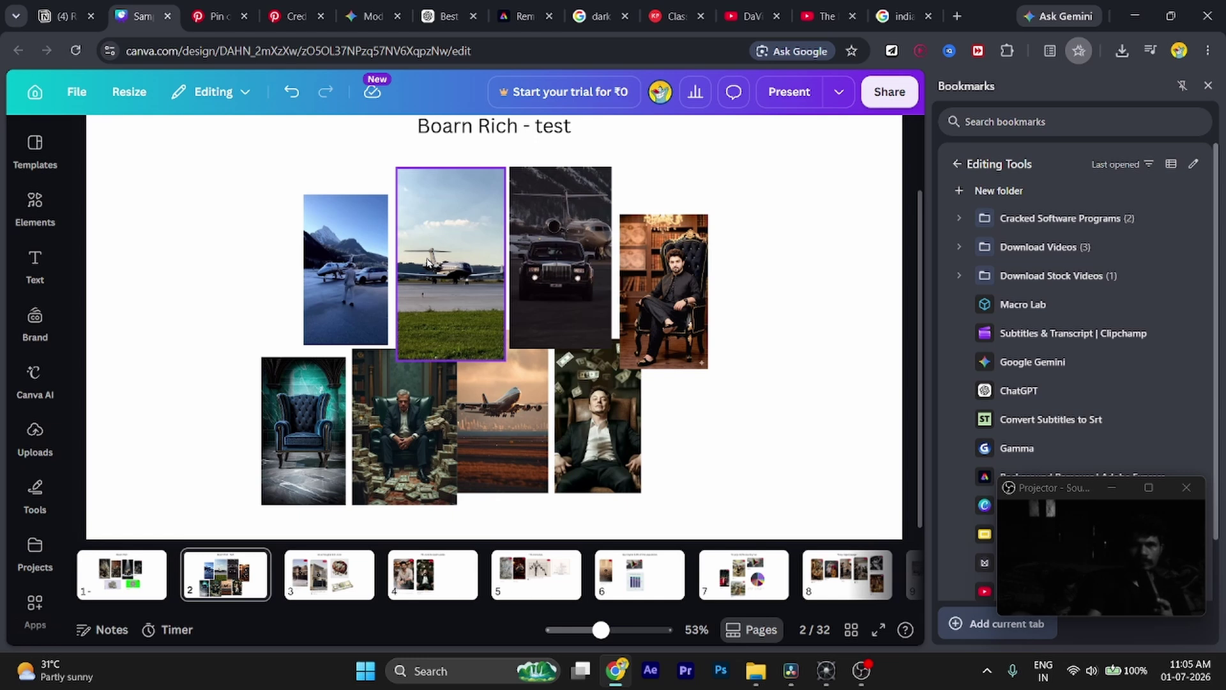
- Switch to Pinterest and search for "indian rich city"
left_click(217, 16)
left_click(202, 114)
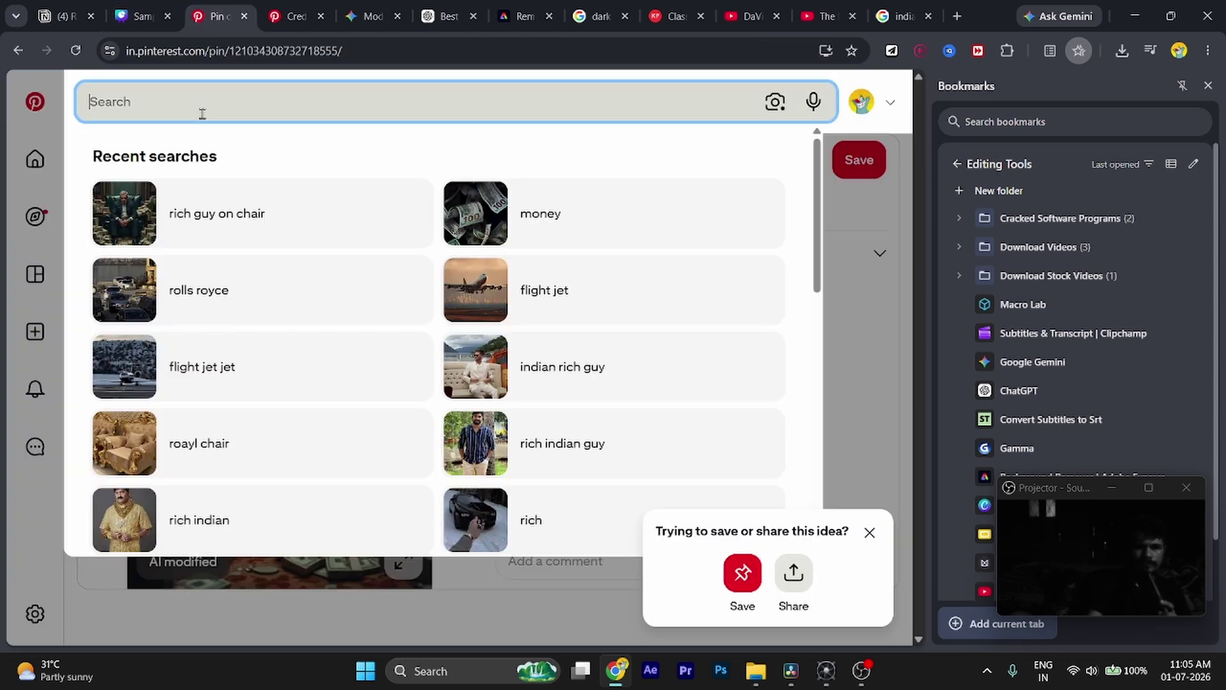
type("indian")
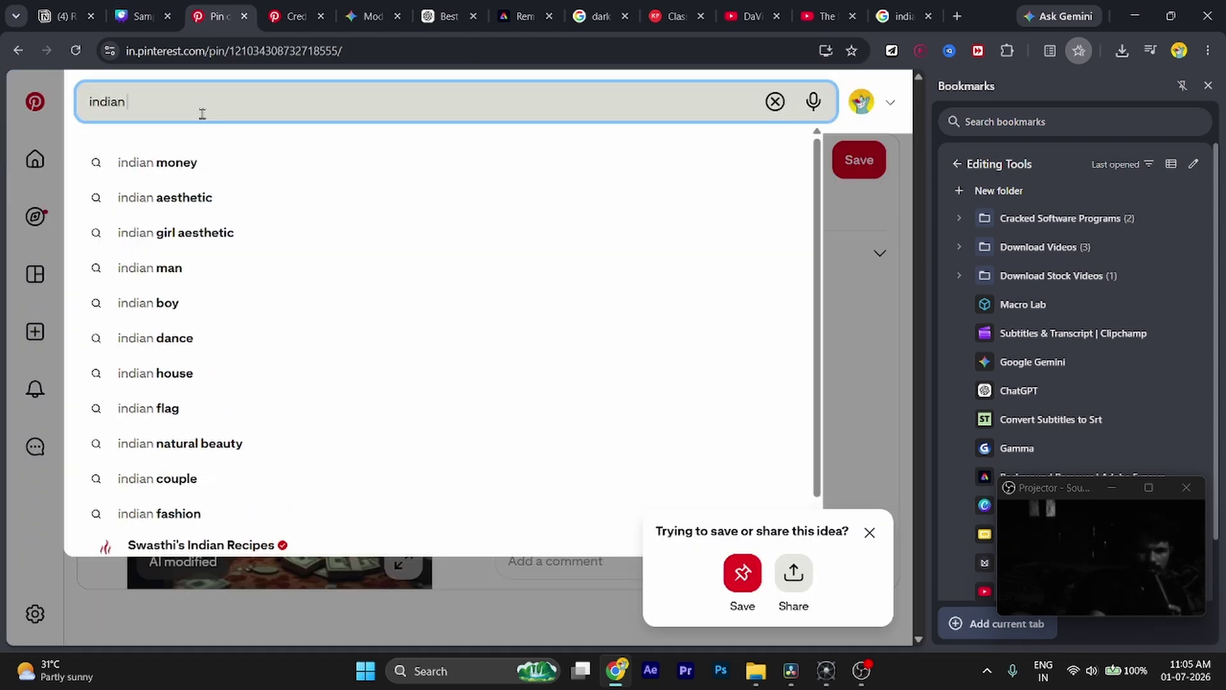
type(" rich ci")
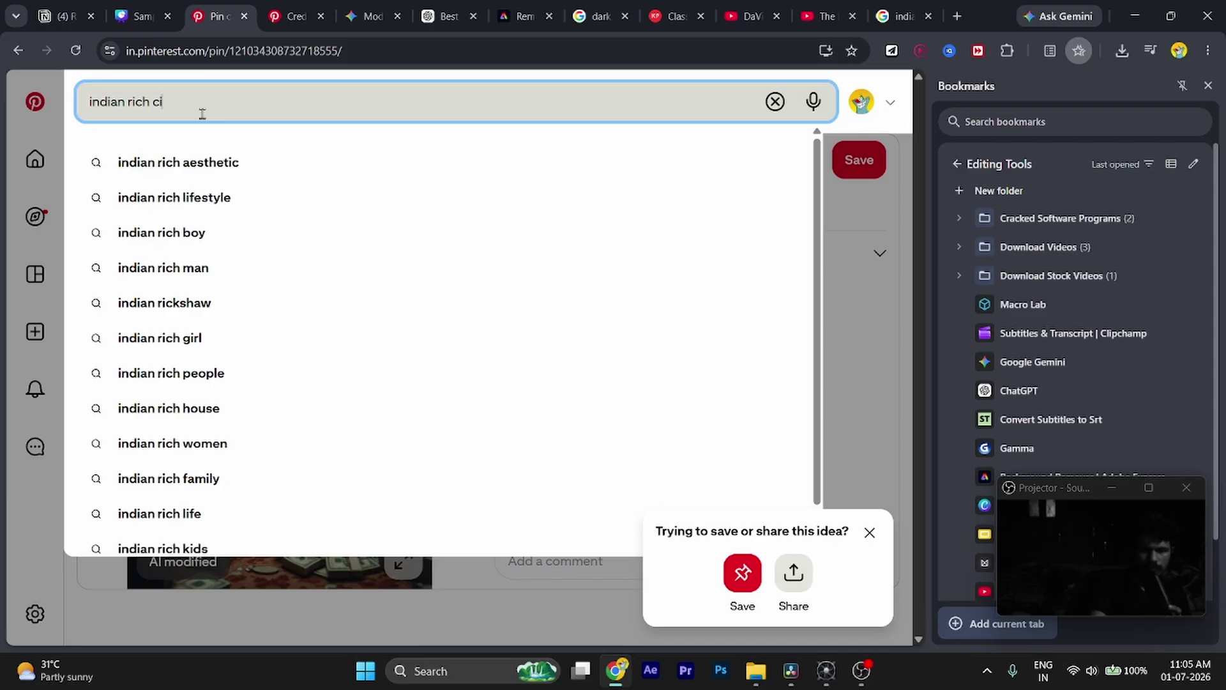
type("ty")
key("Return")
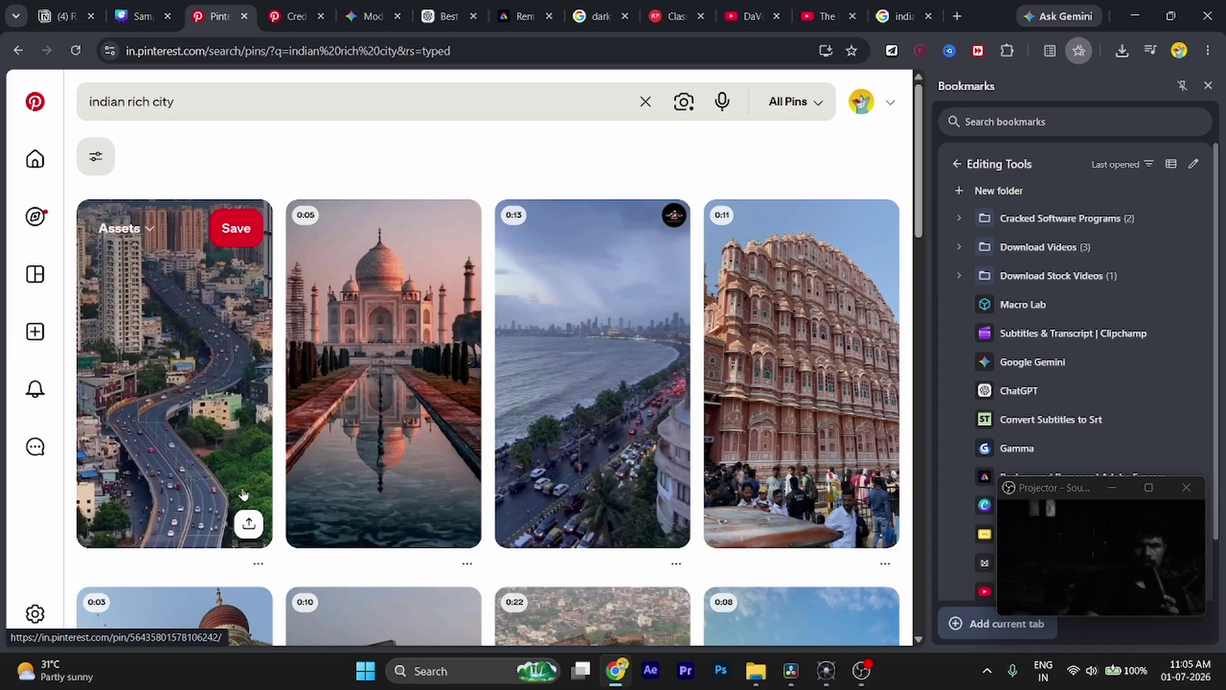
- Examine the city pins for a suitable Indian background image, returning to the start of the results
scroll(242, 493, "down", 10)
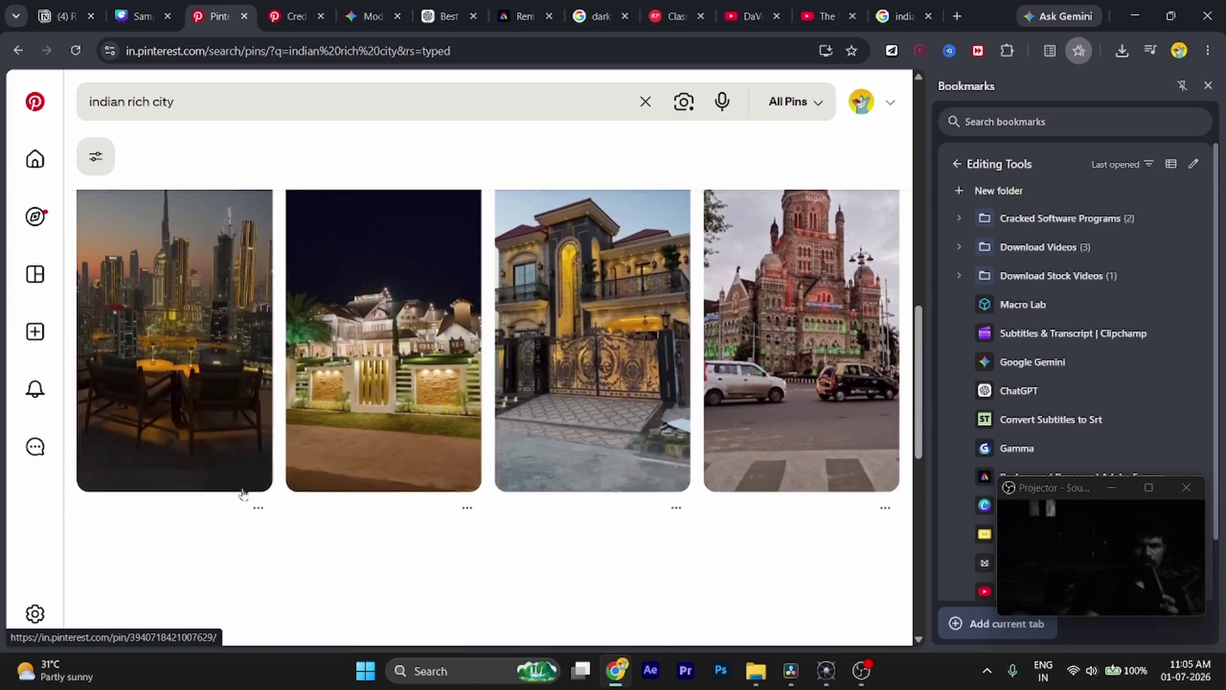
scroll(243, 493, "down", 10)
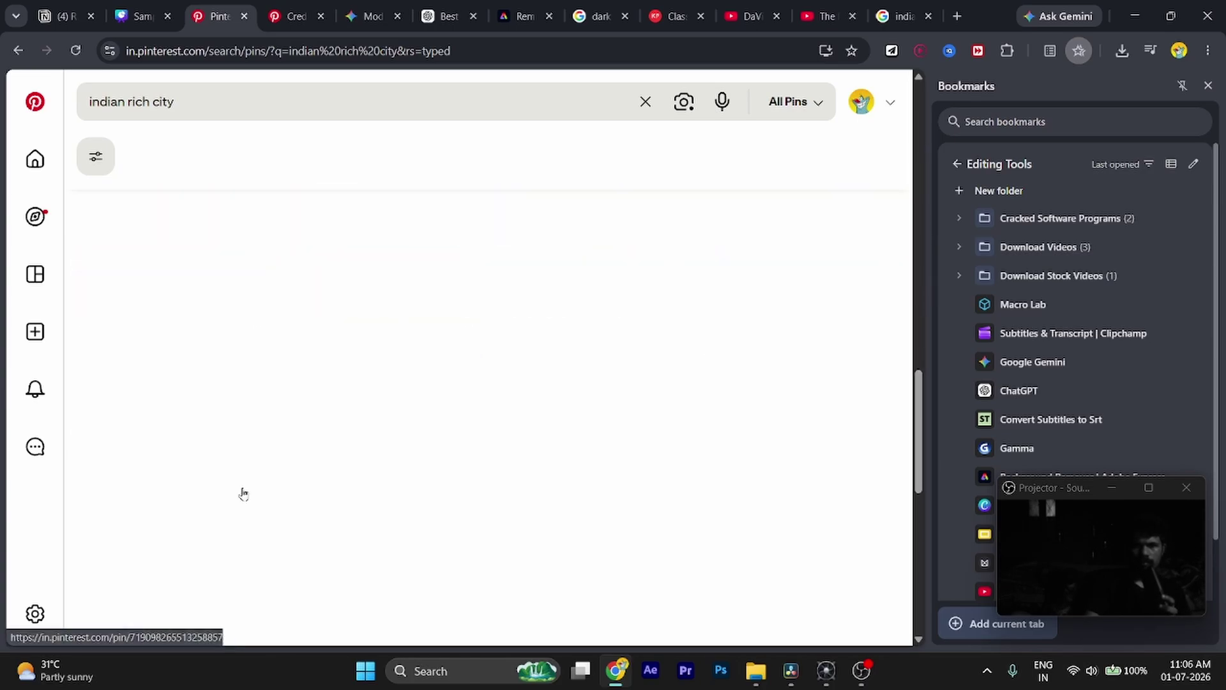
scroll(243, 493, "down", 10)
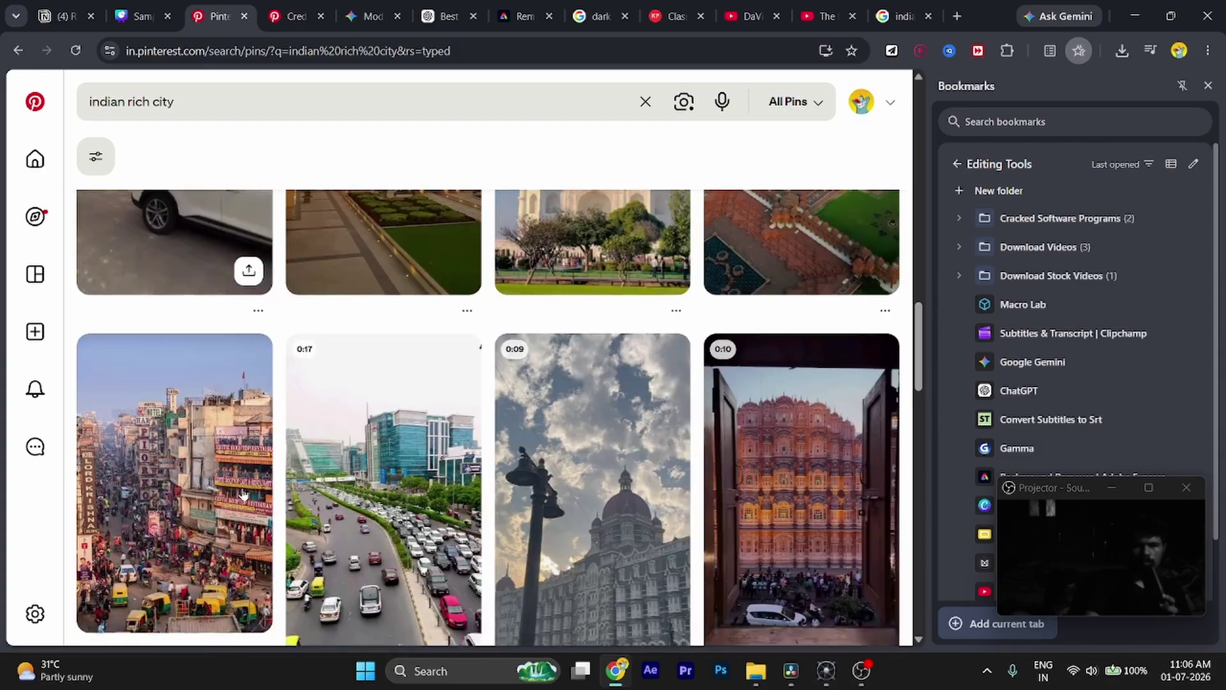
scroll(242, 493, "down", 3)
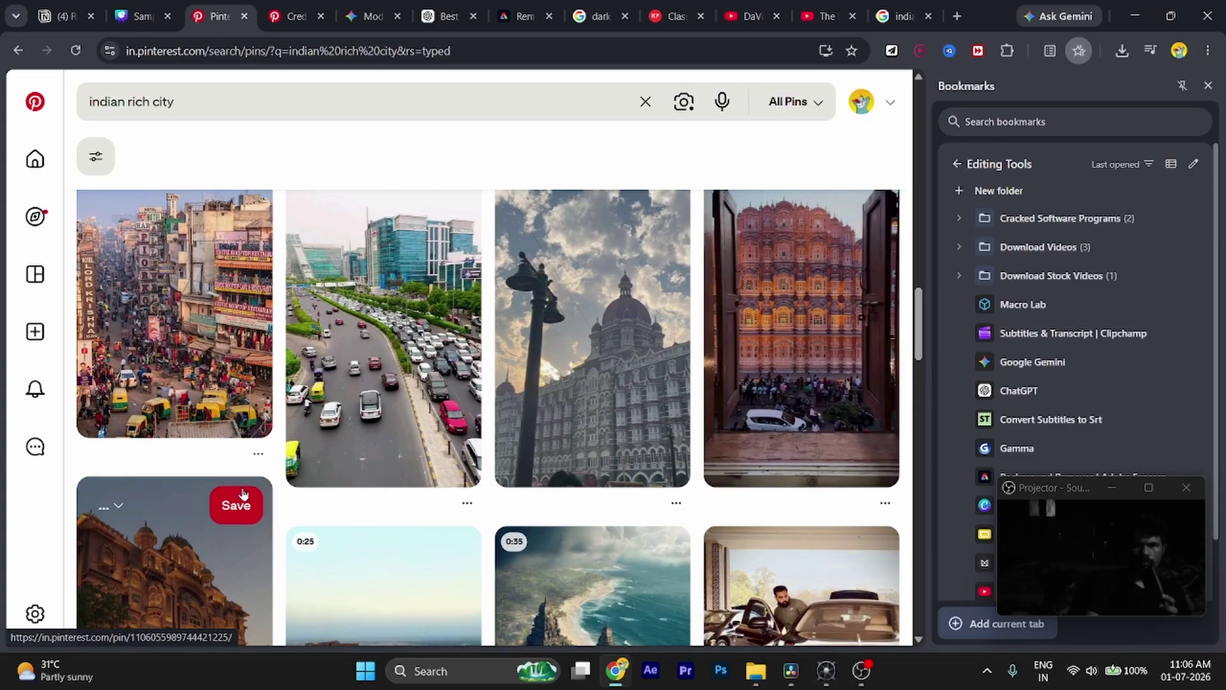
scroll(243, 493, "down", 6)
scroll(243, 493, "up", 1)
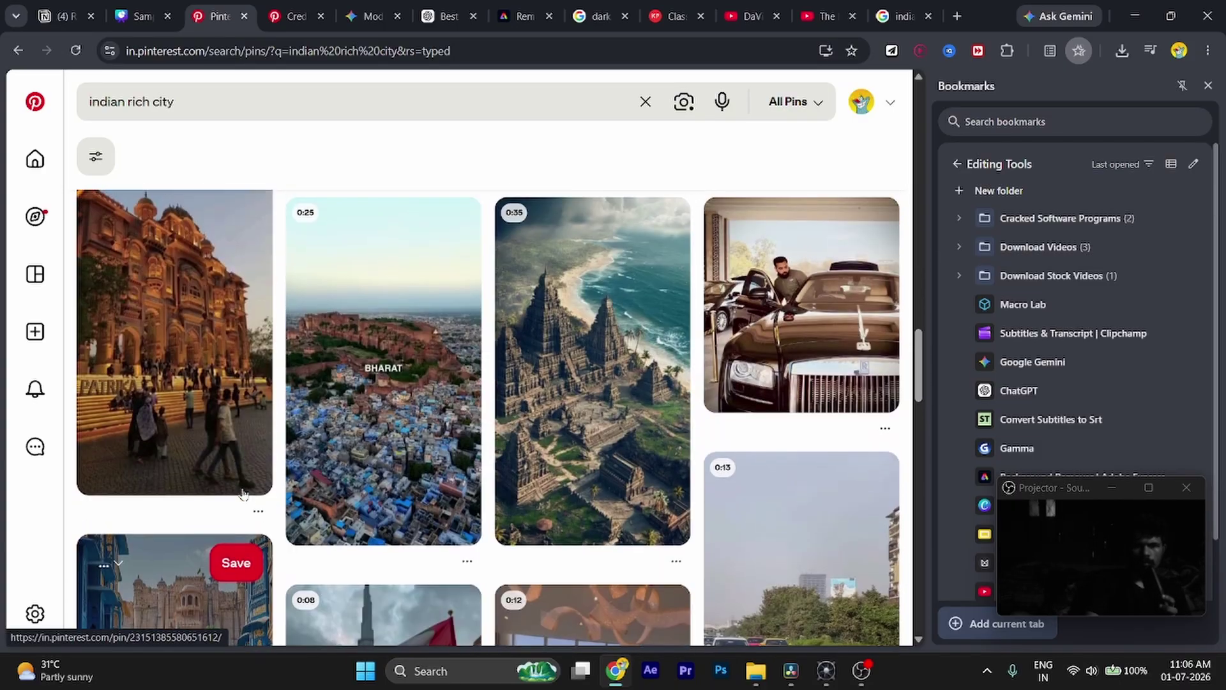
scroll(242, 493, "up", 1)
scroll(243, 493, "down", 7)
scroll(243, 493, "up", 1)
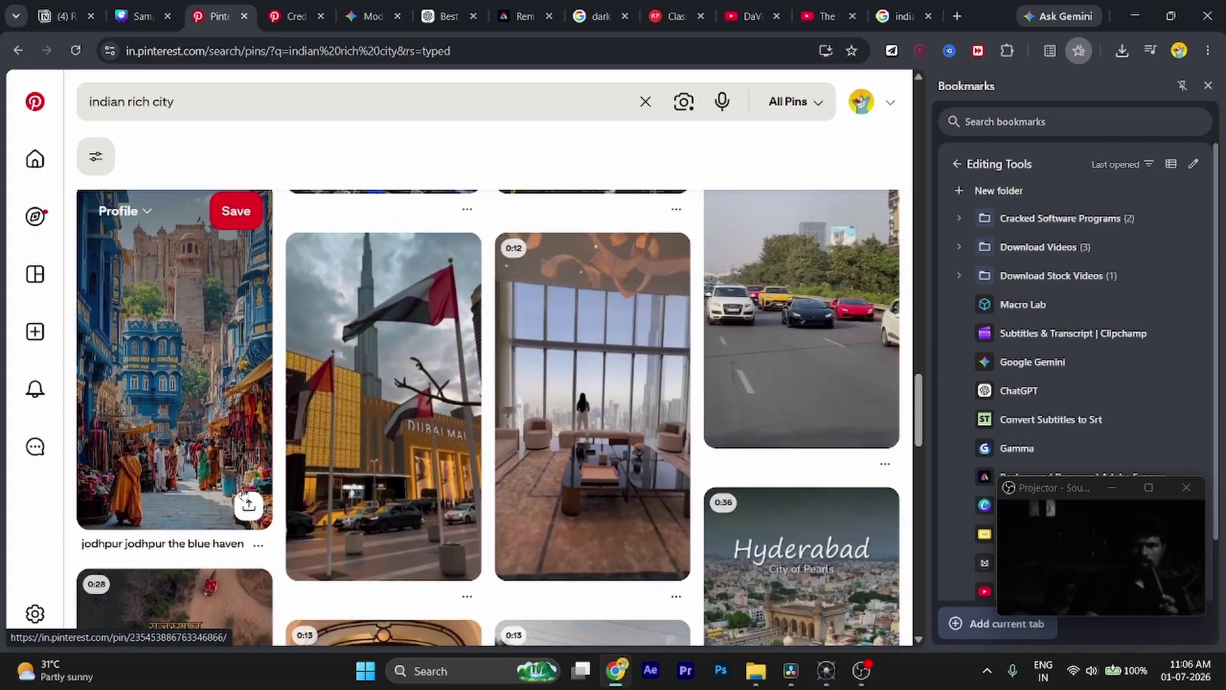
scroll(243, 493, "down", 5)
scroll(243, 493, "up", 1)
scroll(243, 493, "down", 4)
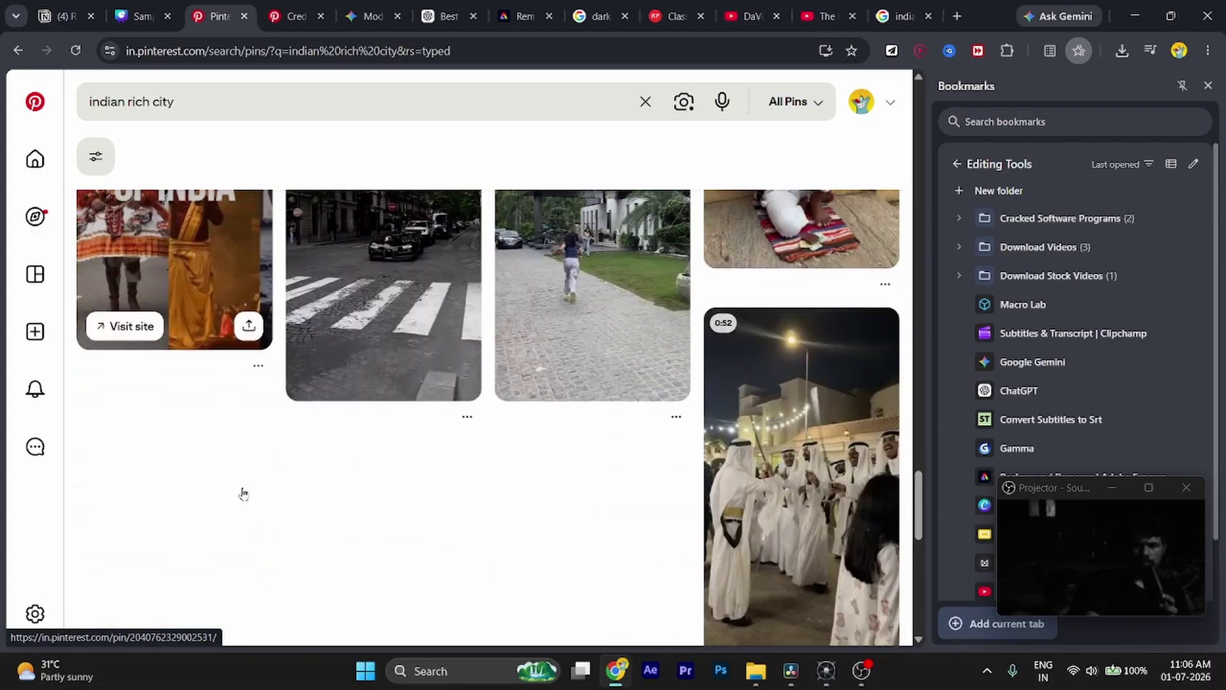
scroll(243, 493, "up", 2)
scroll(243, 493, "down", 7)
scroll(243, 493, "up", 6)
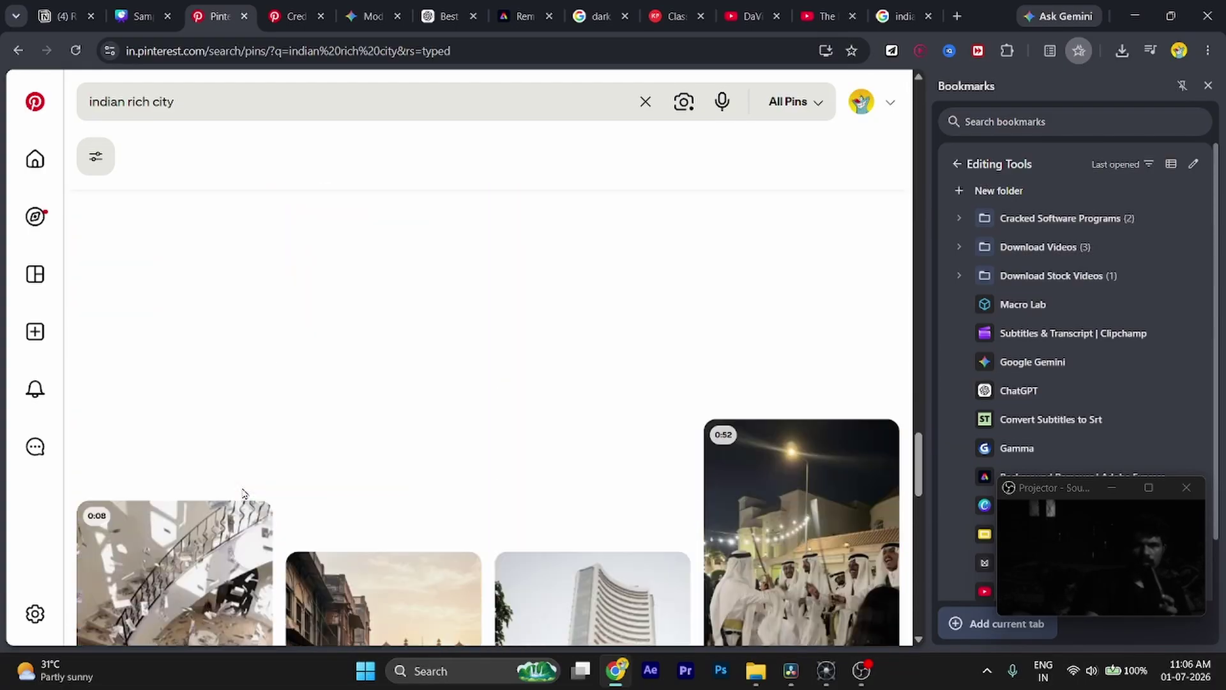
scroll(242, 493, "up", 10)
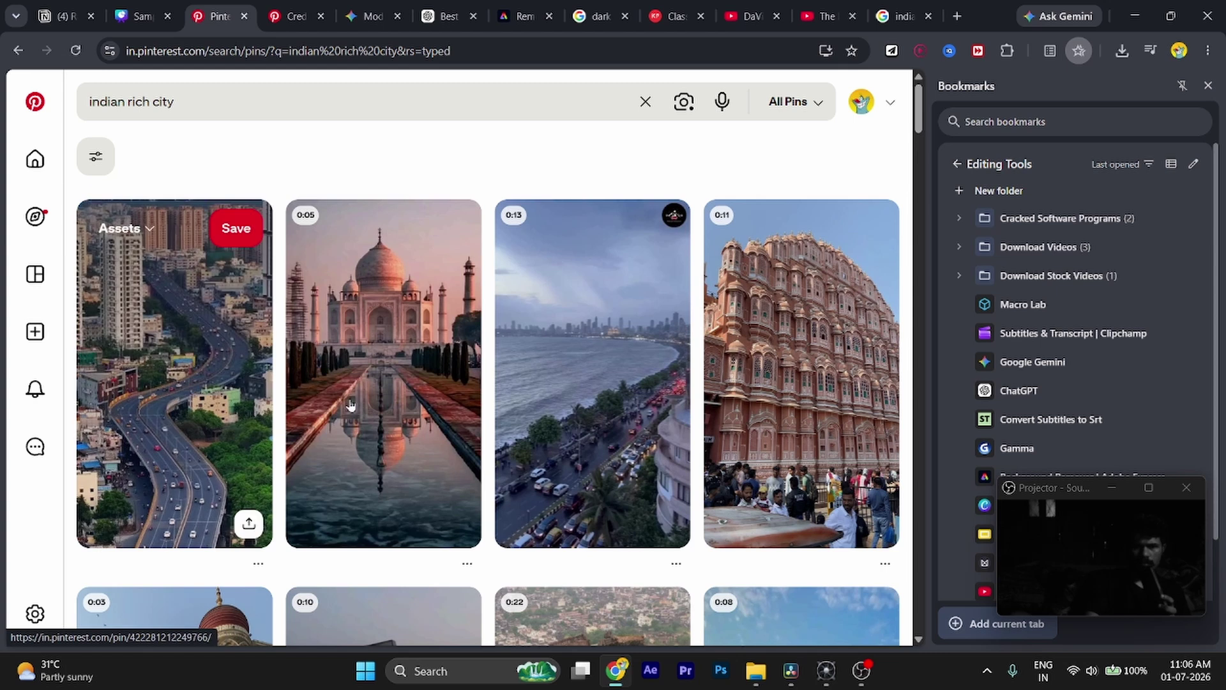
- Open the Taj Mahal video pin and copy its opening video frame
right_click(350, 404)
left_click(321, 372)
left_click(321, 372)
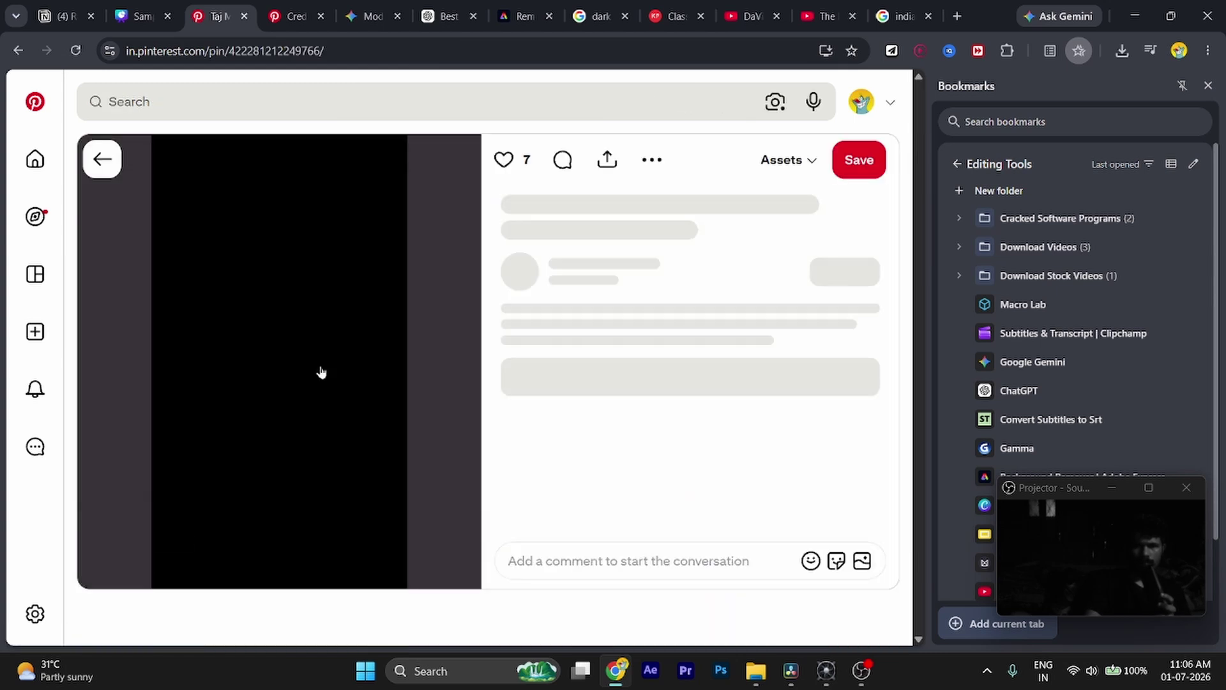
right_click(281, 328)
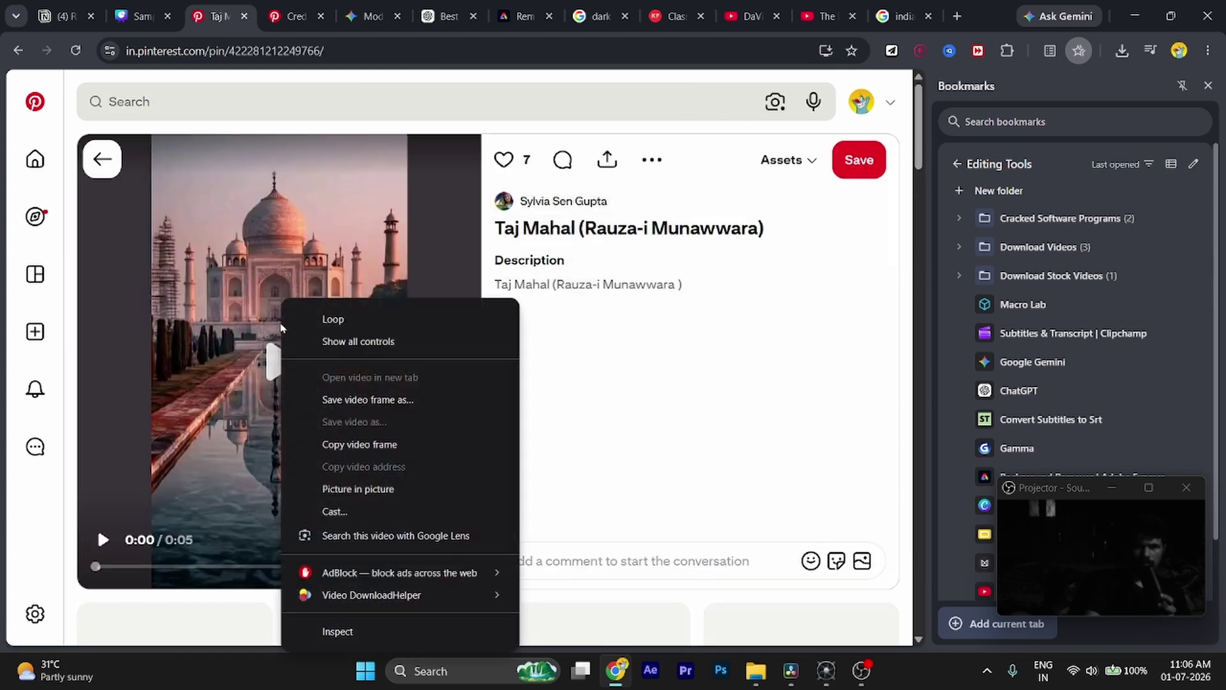
left_click(348, 444)
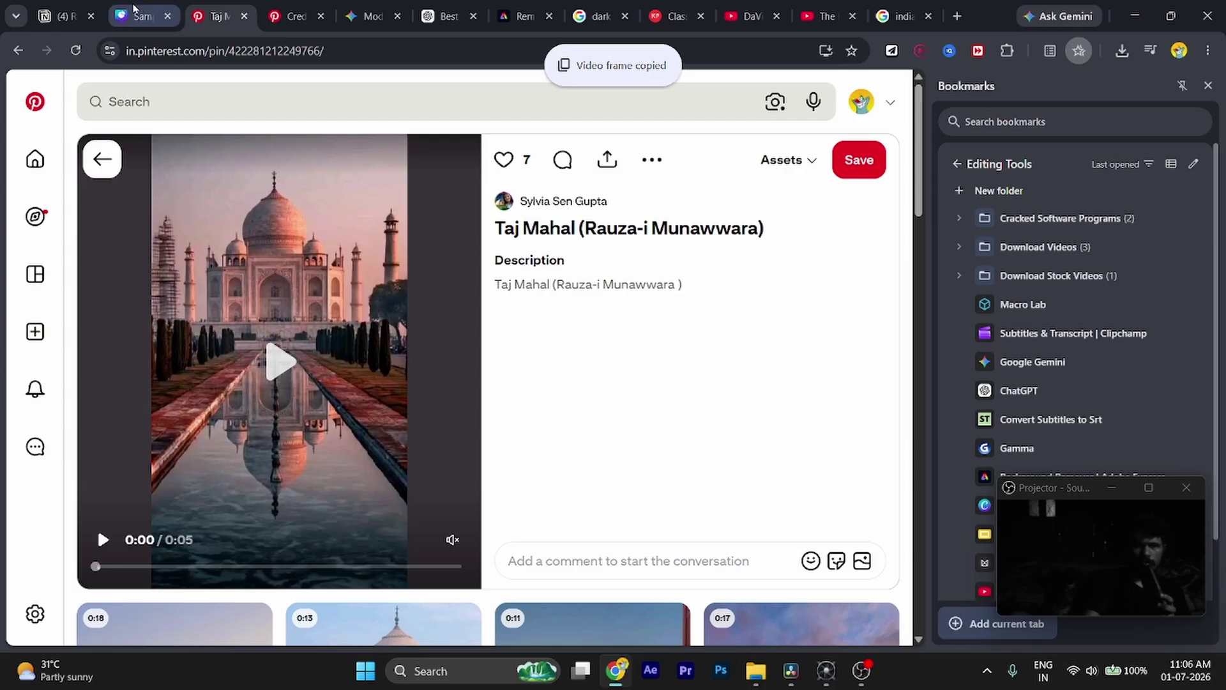
- Switch to the Canva design, paste the Taj Mahal frame, shrink it and place it beside the falling-money man in the lower row
left_click(134, 9)
key("ctrl+v")
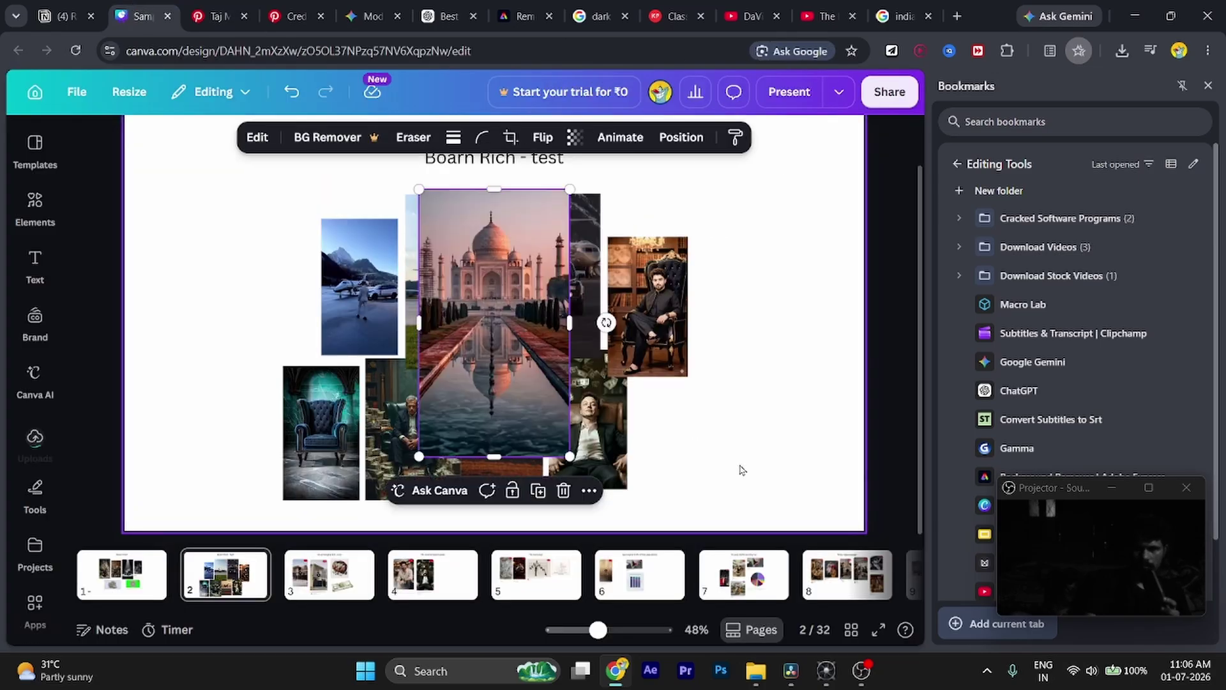
left_click_drag(570, 189, 772, 427)
left_click(773, 425)
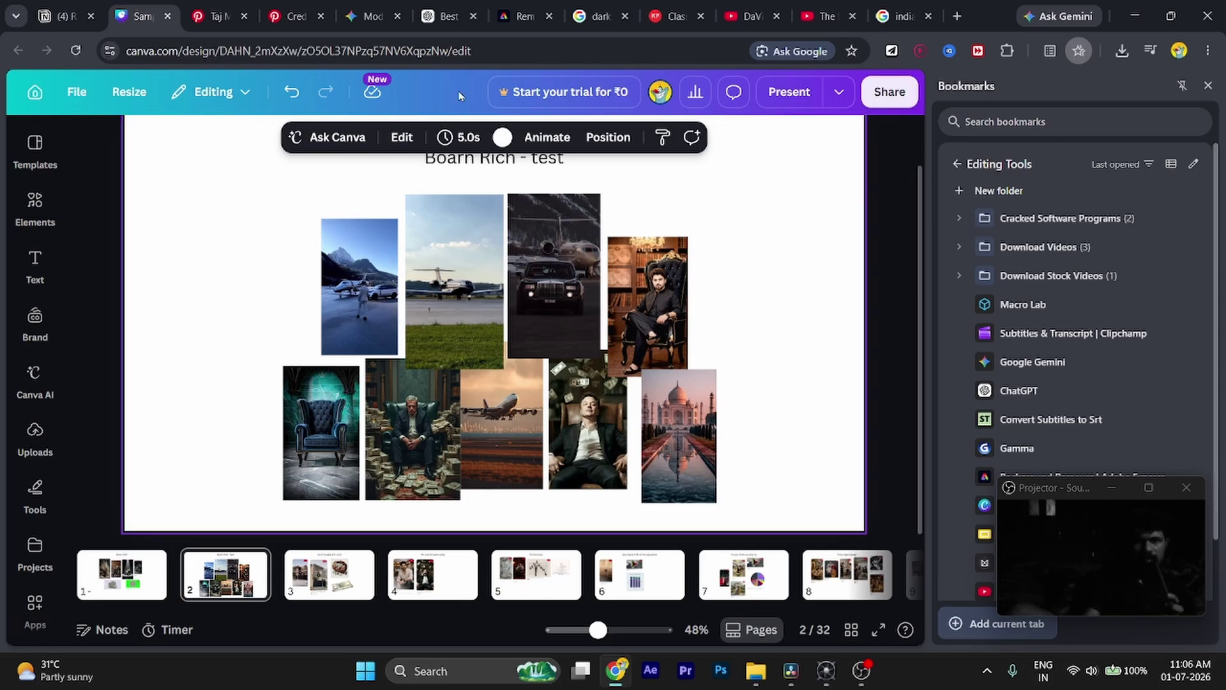
- Switch back to Pinterest and search for "indian mountains"
left_click(223, 15)
left_click(289, 89)
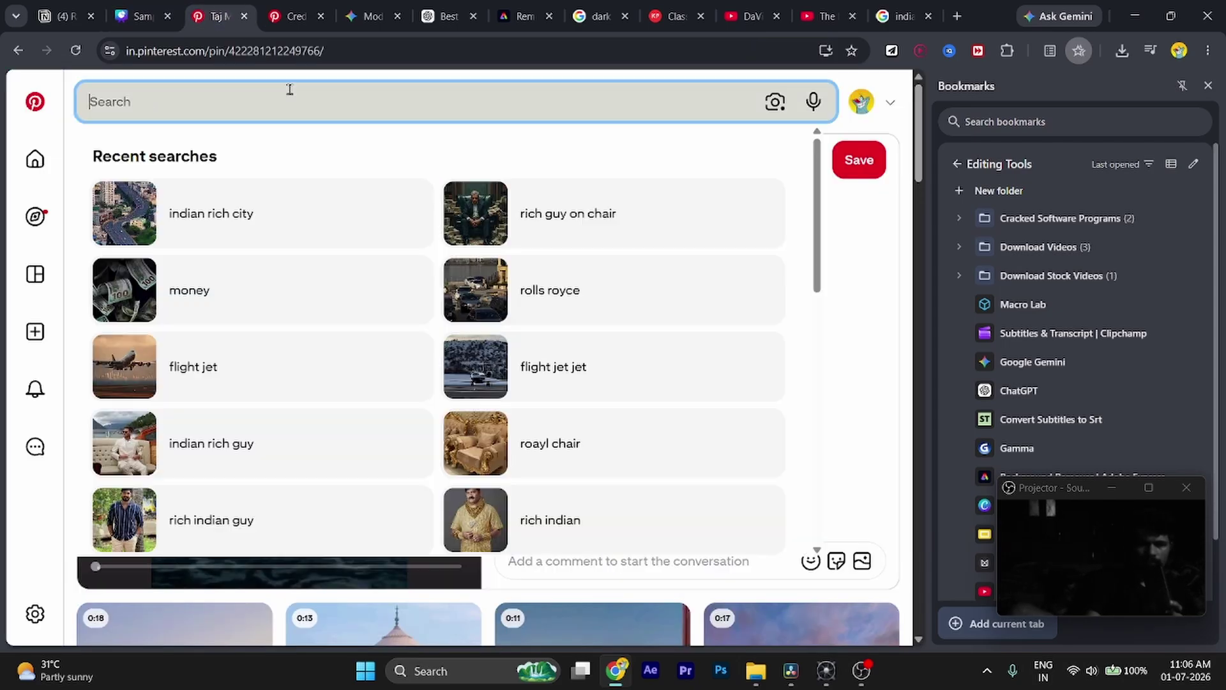
type("ins")
key("BackSpace")
type("dian")
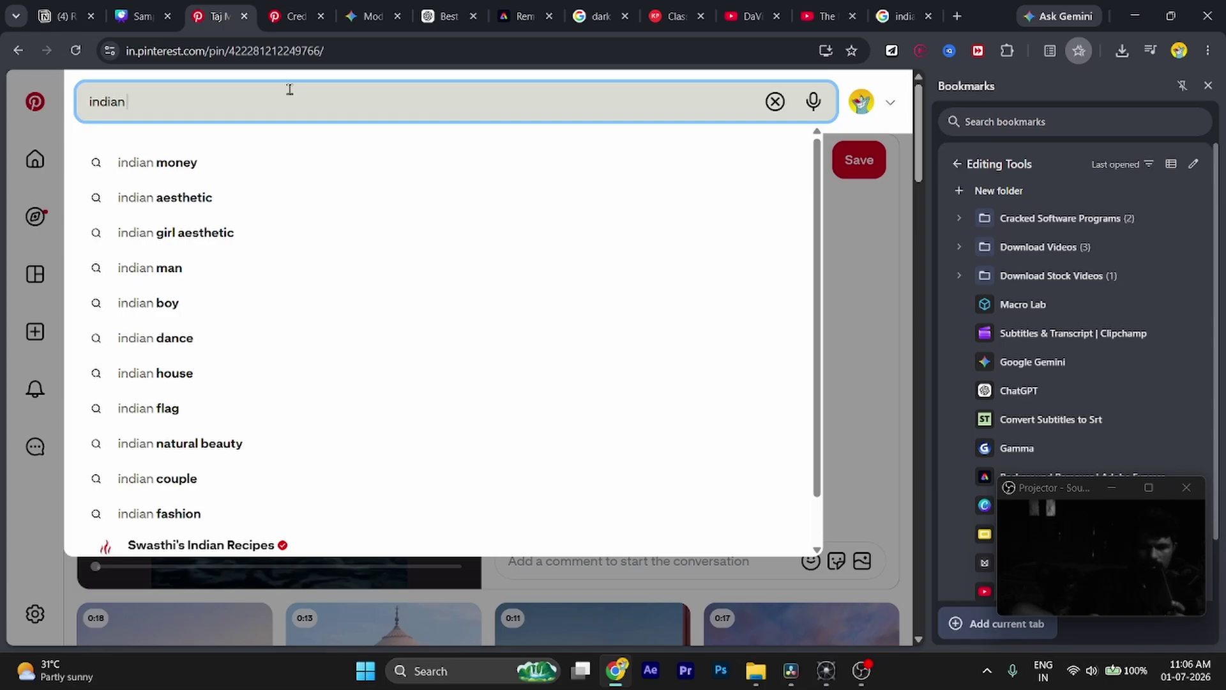
type(" mountains")
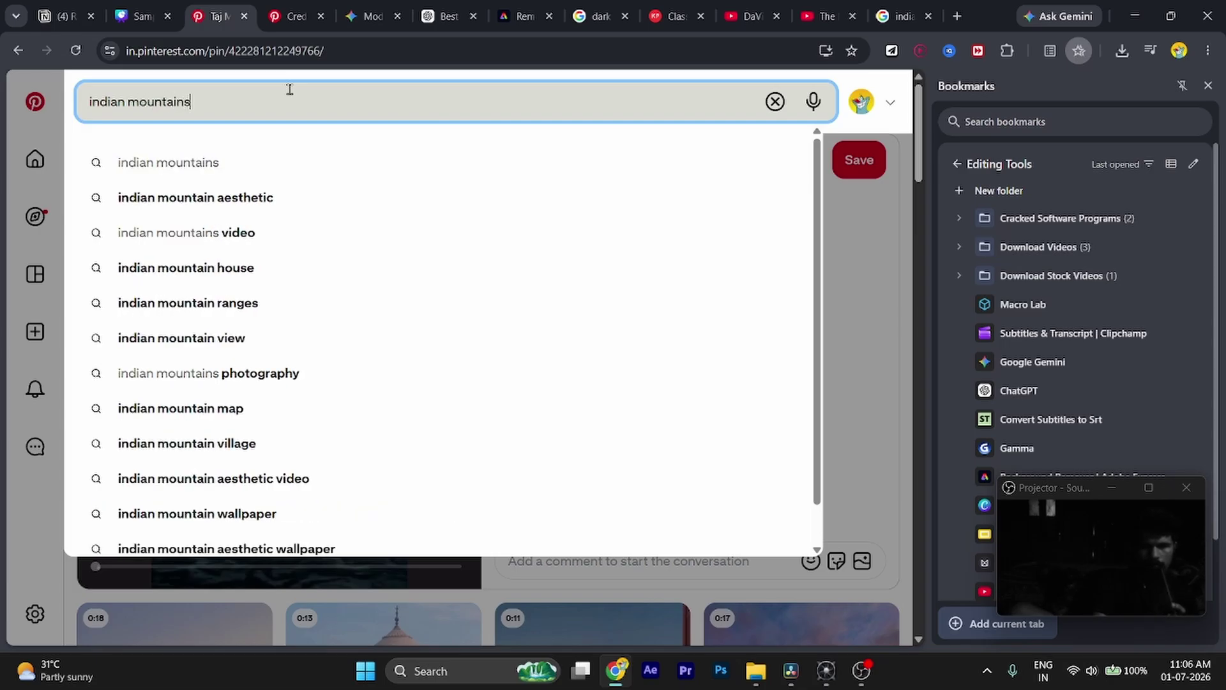
key("Return")
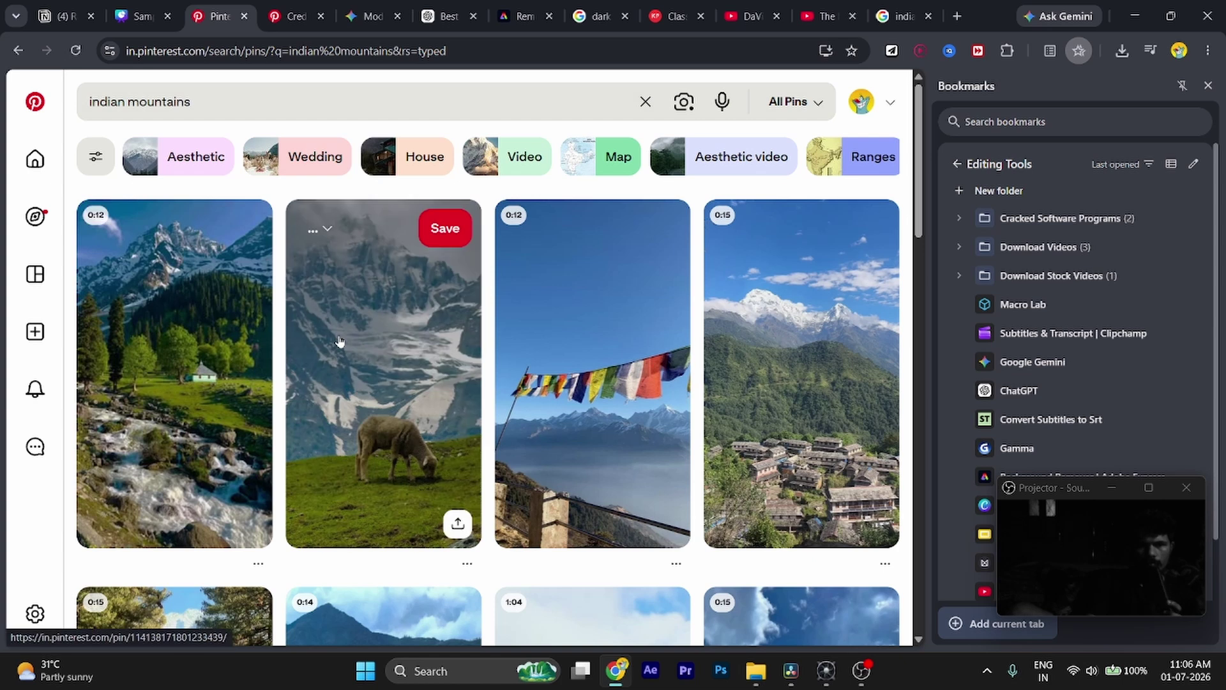
- Look through the mountain pins and open the video pin of motorcyclists on a road below snowy peaks
scroll(339, 342, "down", 5)
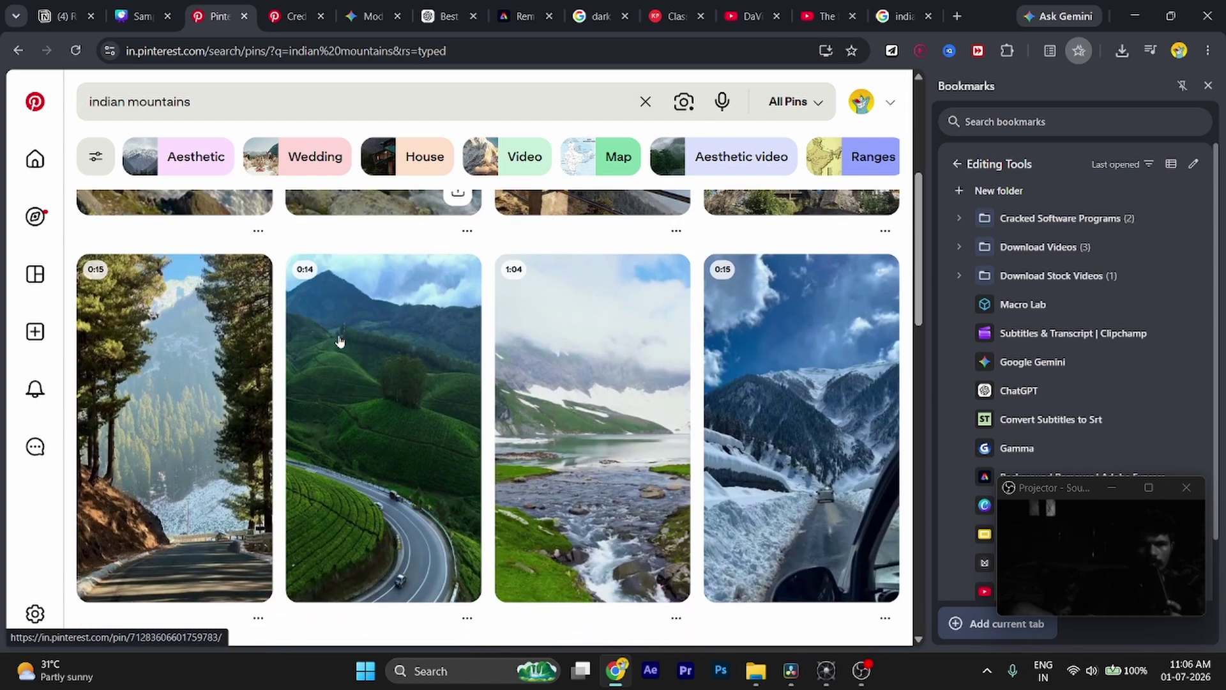
scroll(425, 396, "down", 5)
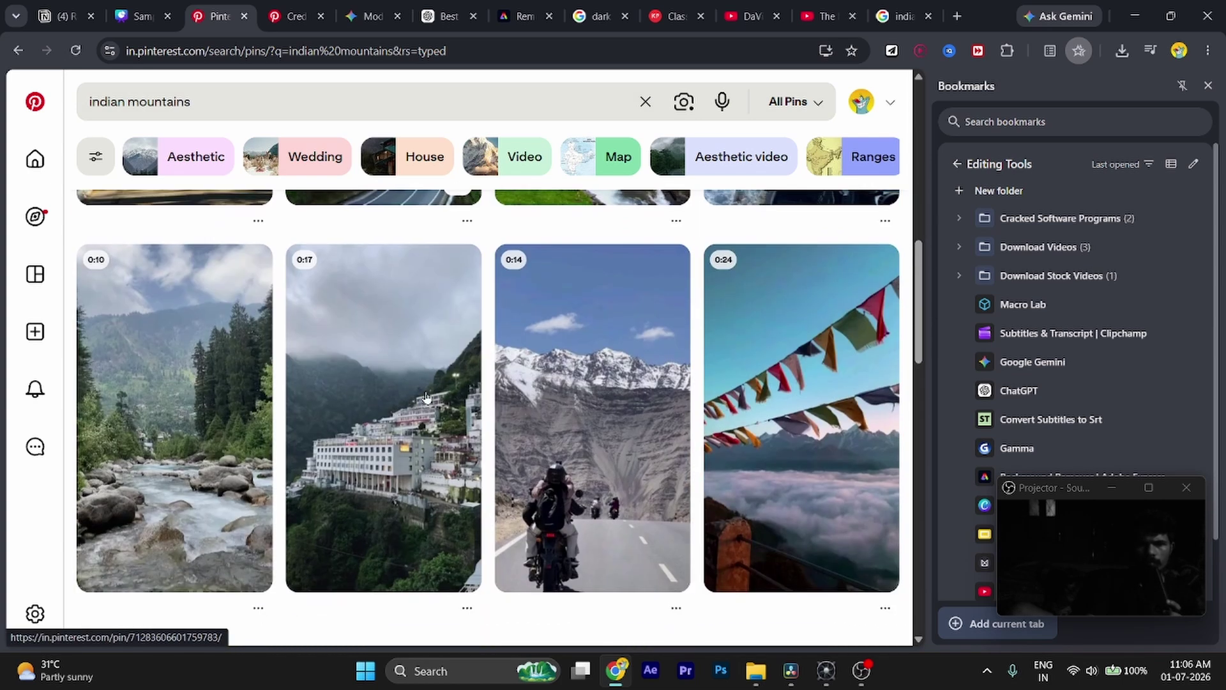
scroll(426, 397, "down", 3)
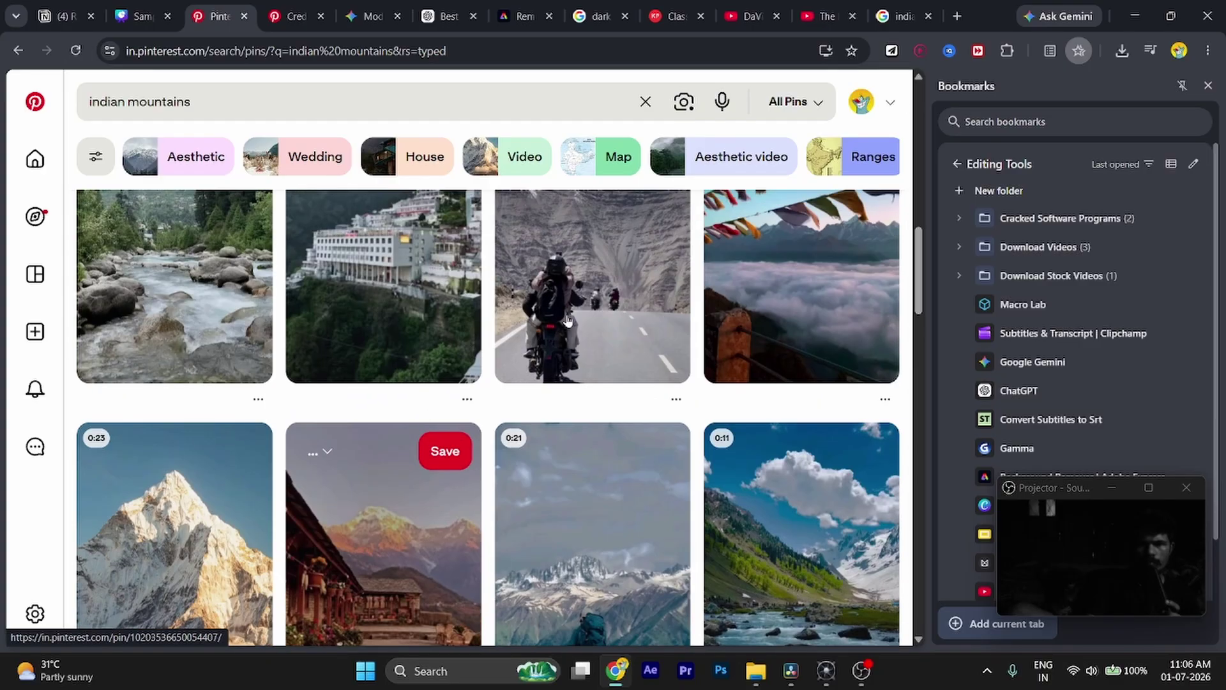
left_click(533, 353)
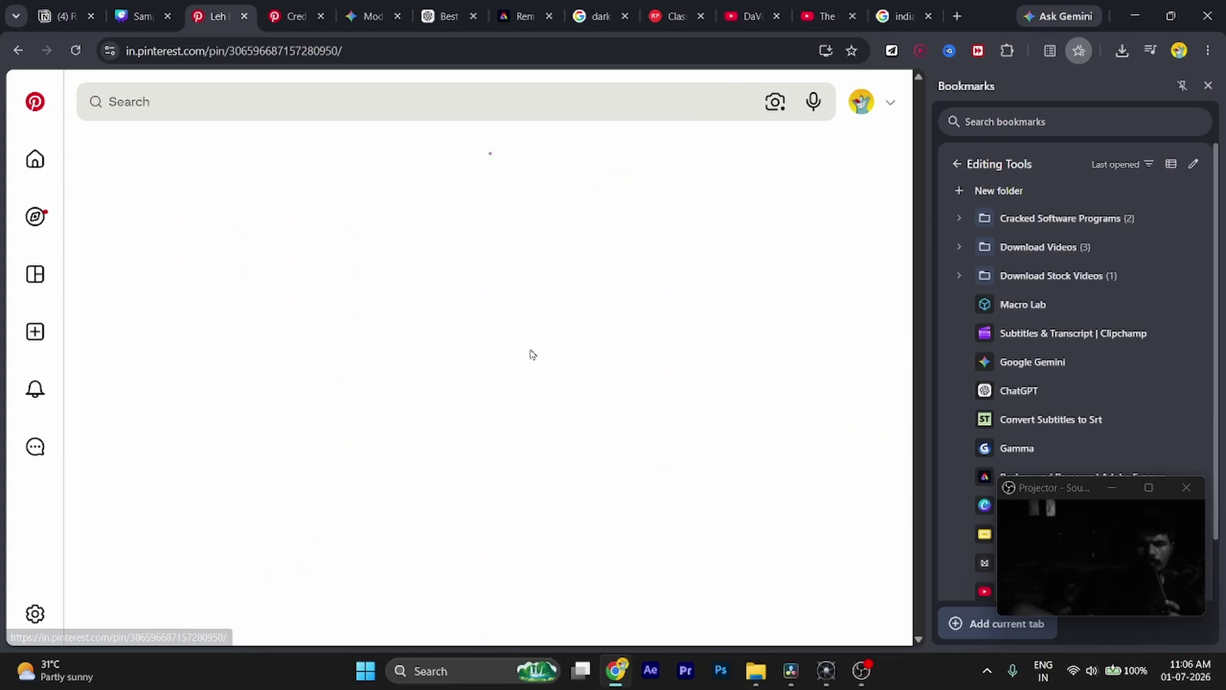
- Look over the related pins, return to the Leh Ladakh video, pause it and copy the displayed frame
scroll(445, 444, "down", 5)
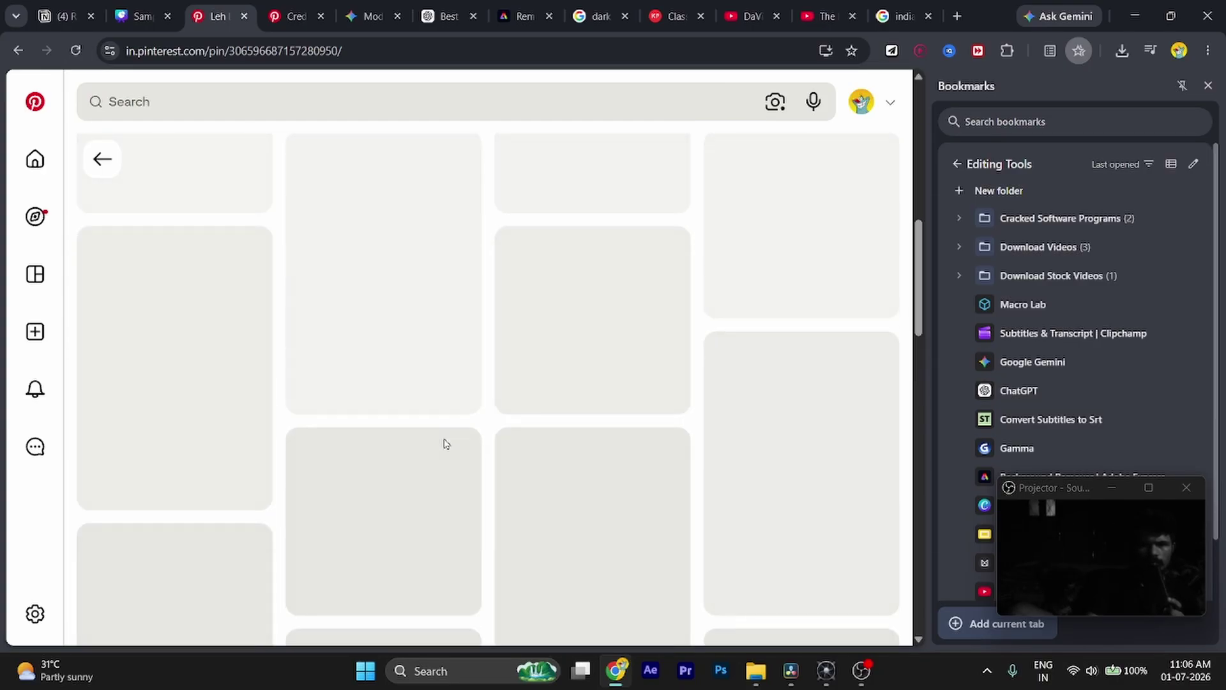
scroll(445, 444, "down", 5)
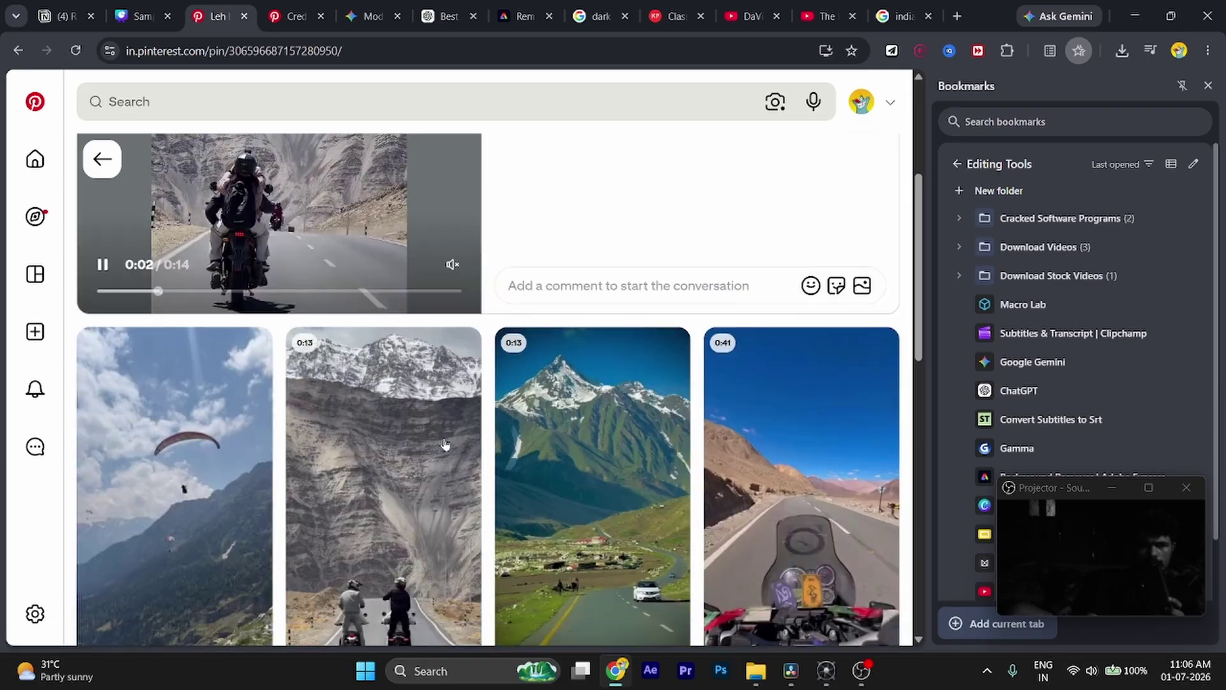
scroll(445, 444, "down", 5)
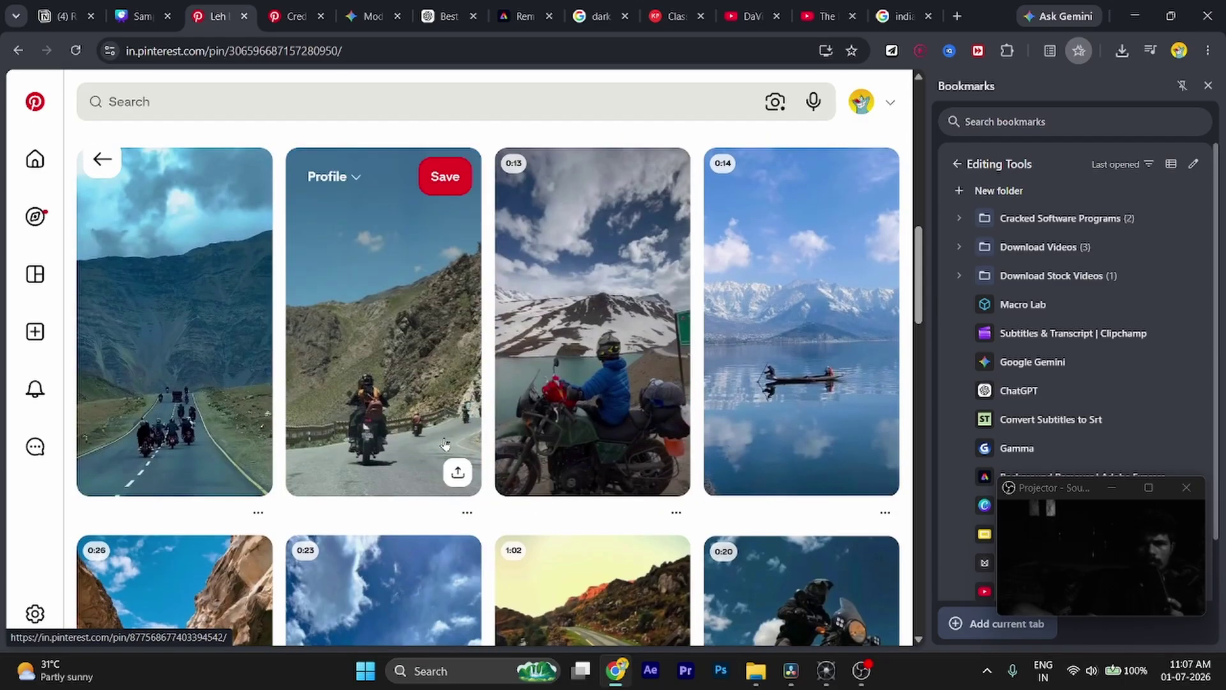
scroll(445, 444, "down", 5)
scroll(445, 444, "up", 15)
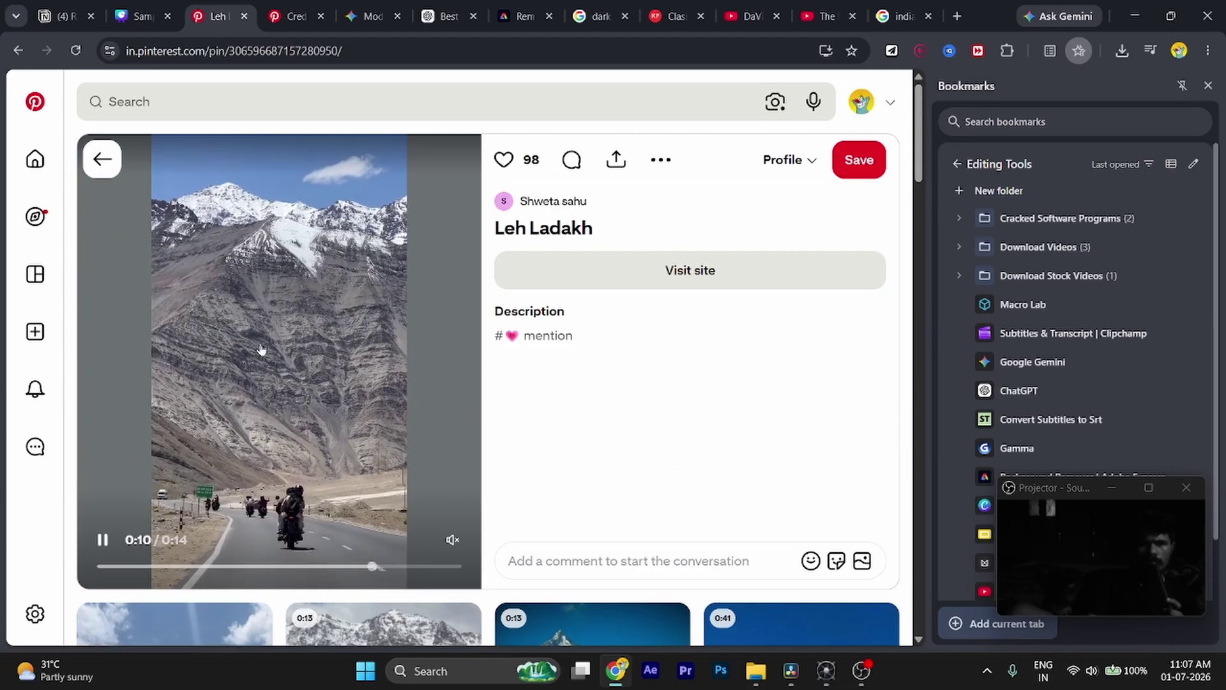
left_click(261, 299)
right_click(261, 299)
left_click(317, 450)
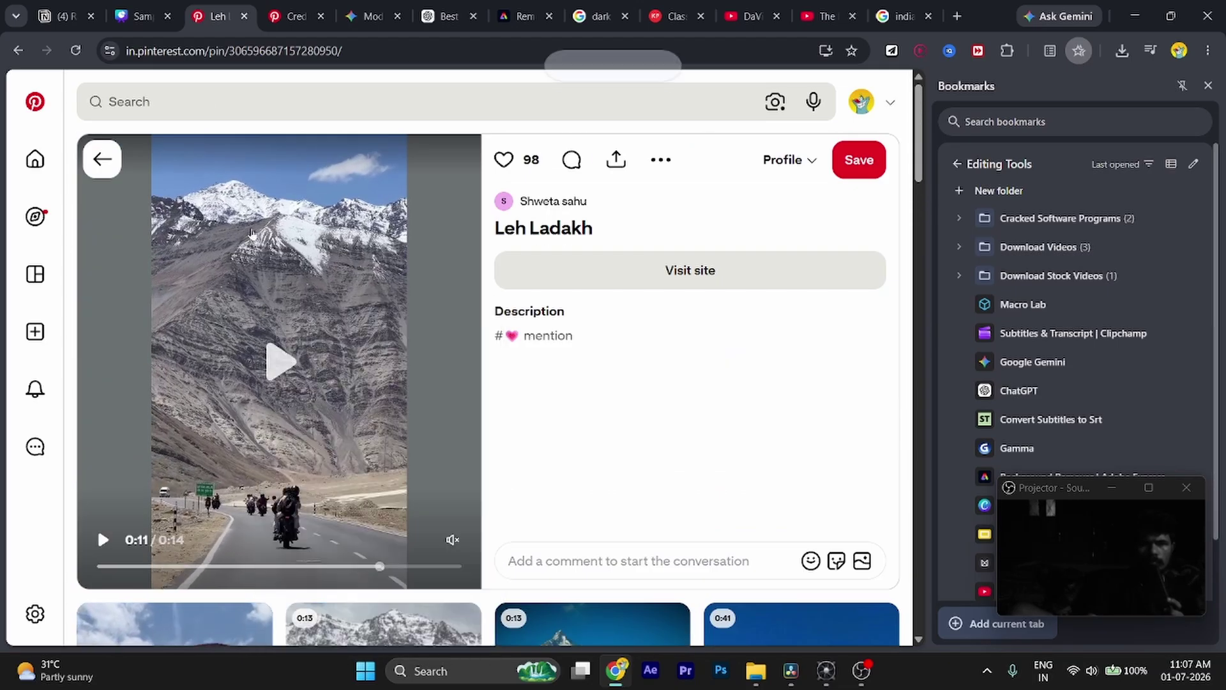
- Switch to the Canva design, paste the Leh Ladakh frame, shrink it and place it beside the Taj Mahal image in the lower row
key("ctrl+shift+Tab")
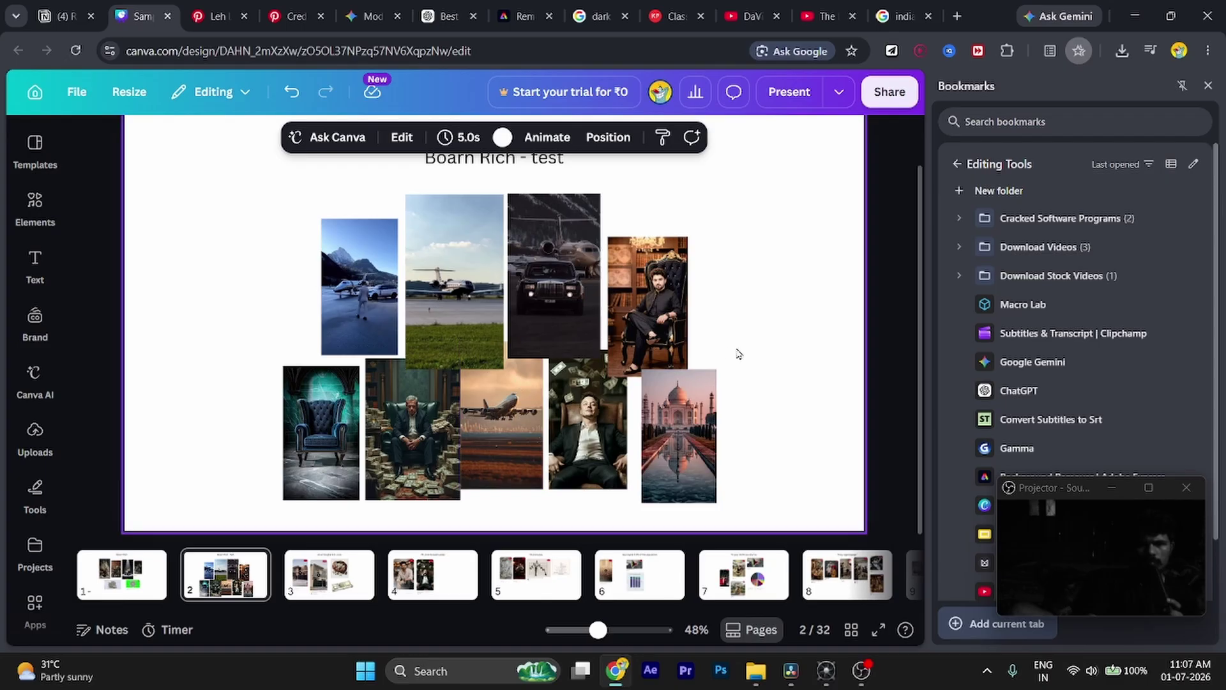
key("ctrl+v")
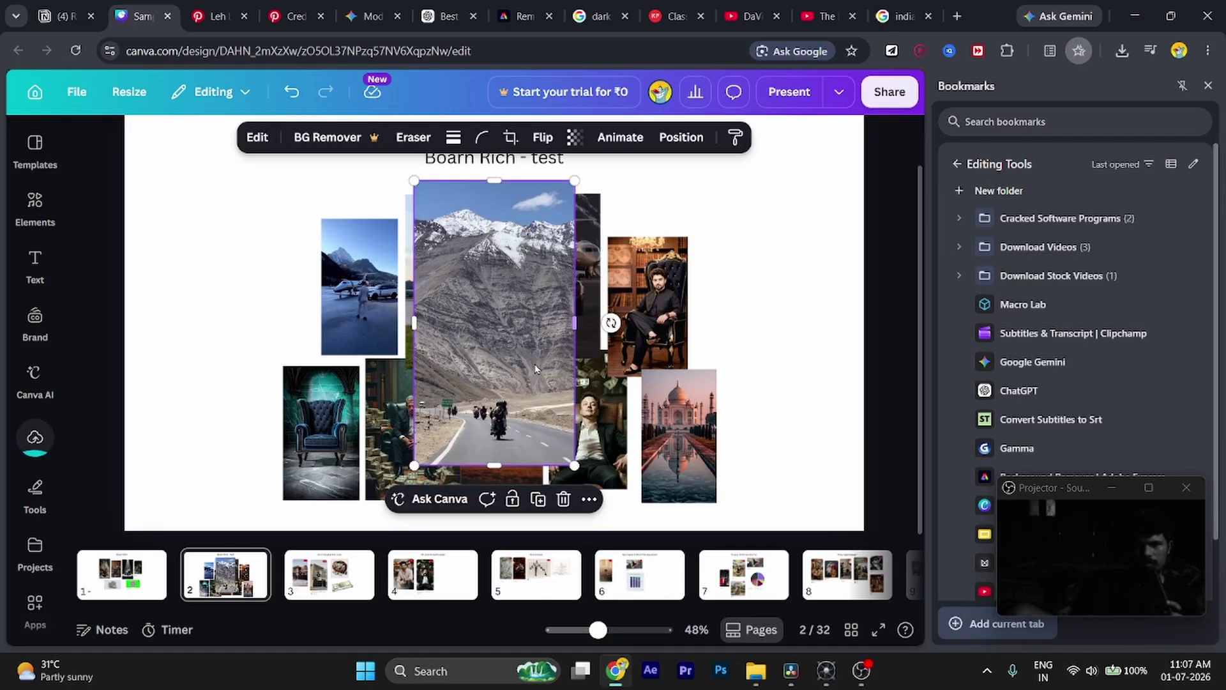
left_click_drag(498, 357, 764, 384)
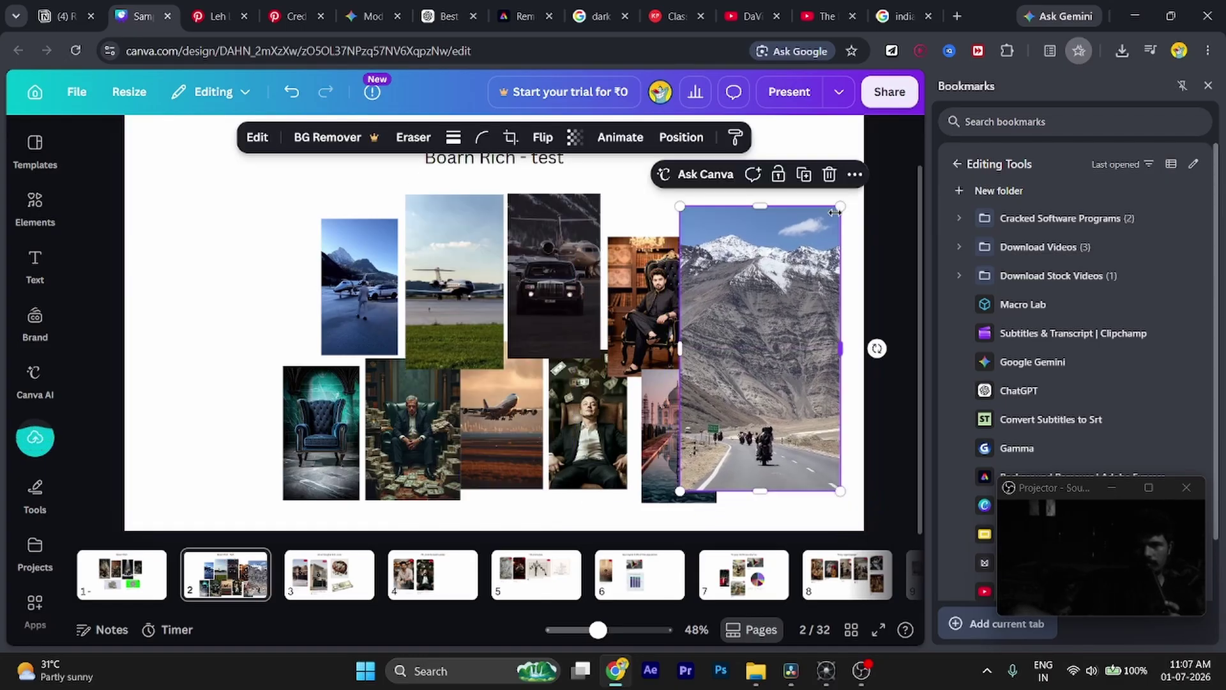
left_click_drag(835, 210, 773, 339)
left_click(741, 234)
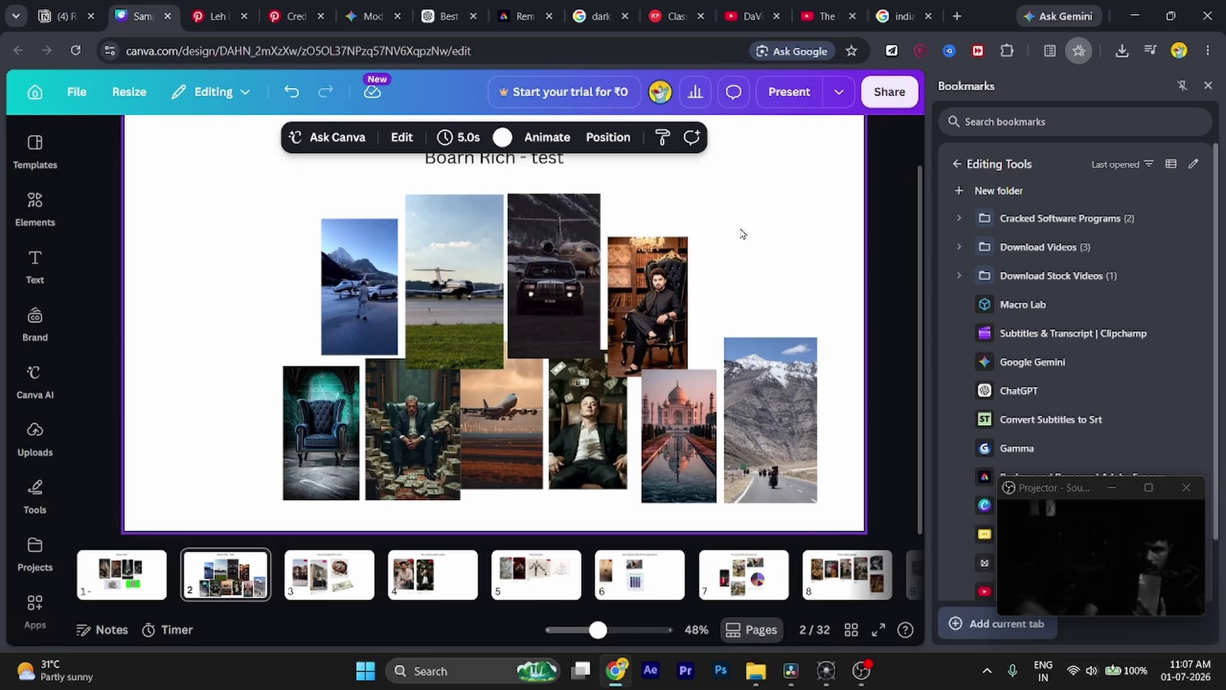
- Switch to DaVinci Resolve and delete all image, mask and rectangle background nodes above the merge row in the Fusion composition
left_click(790, 671)
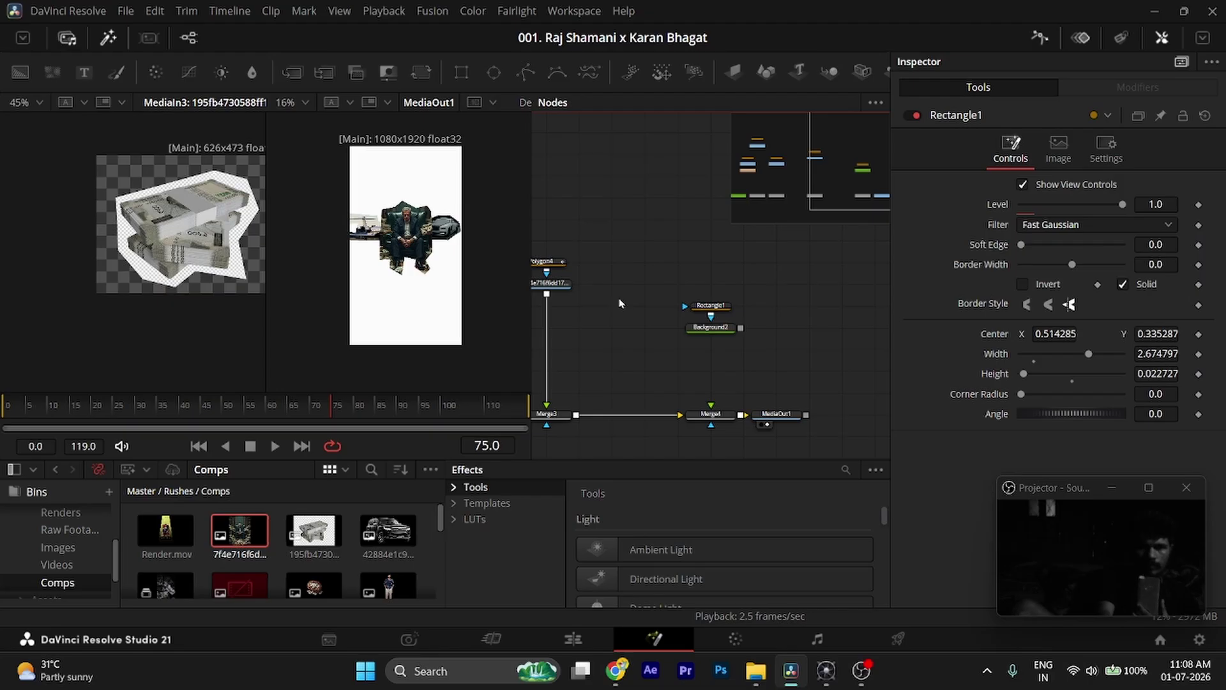
scroll(619, 303, "down", 5)
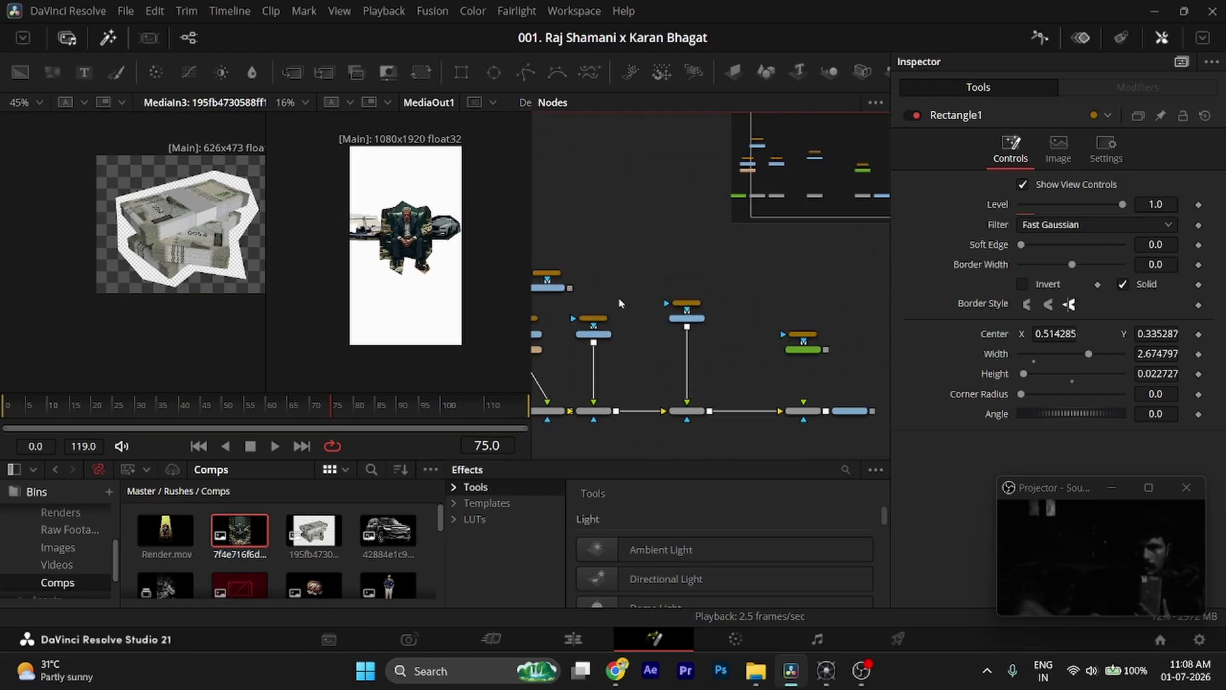
key("ctrl+a")
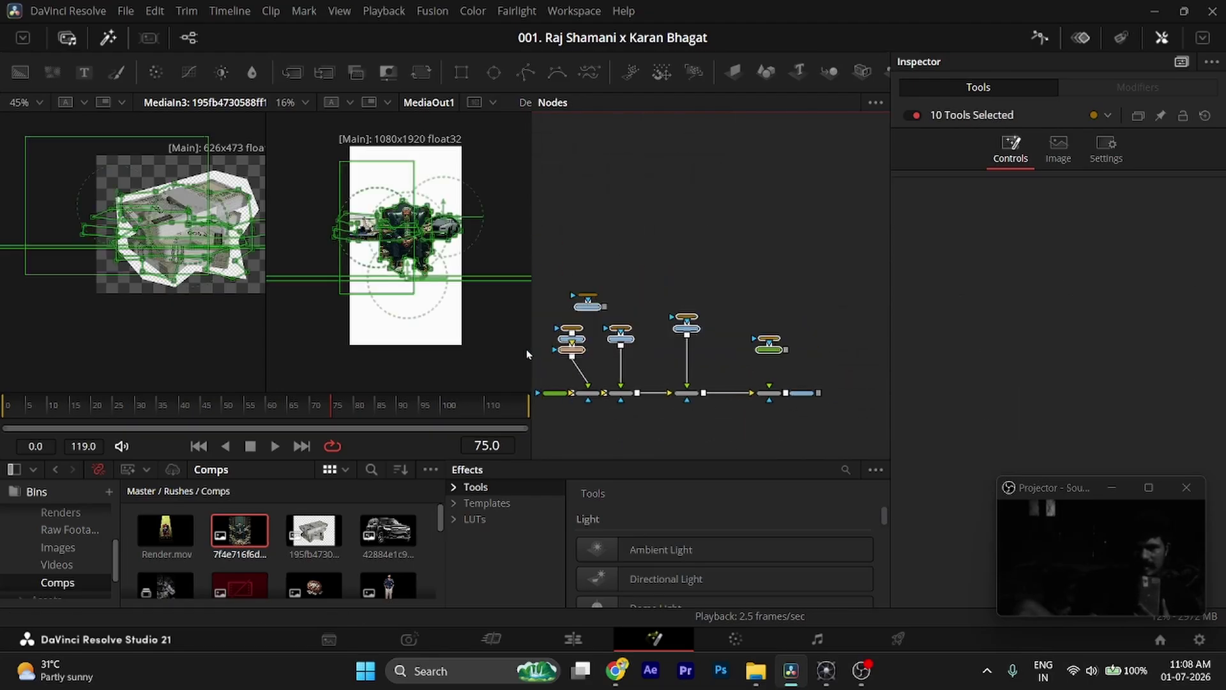
left_click_drag(840, 265, 600, 364)
key("Delete")
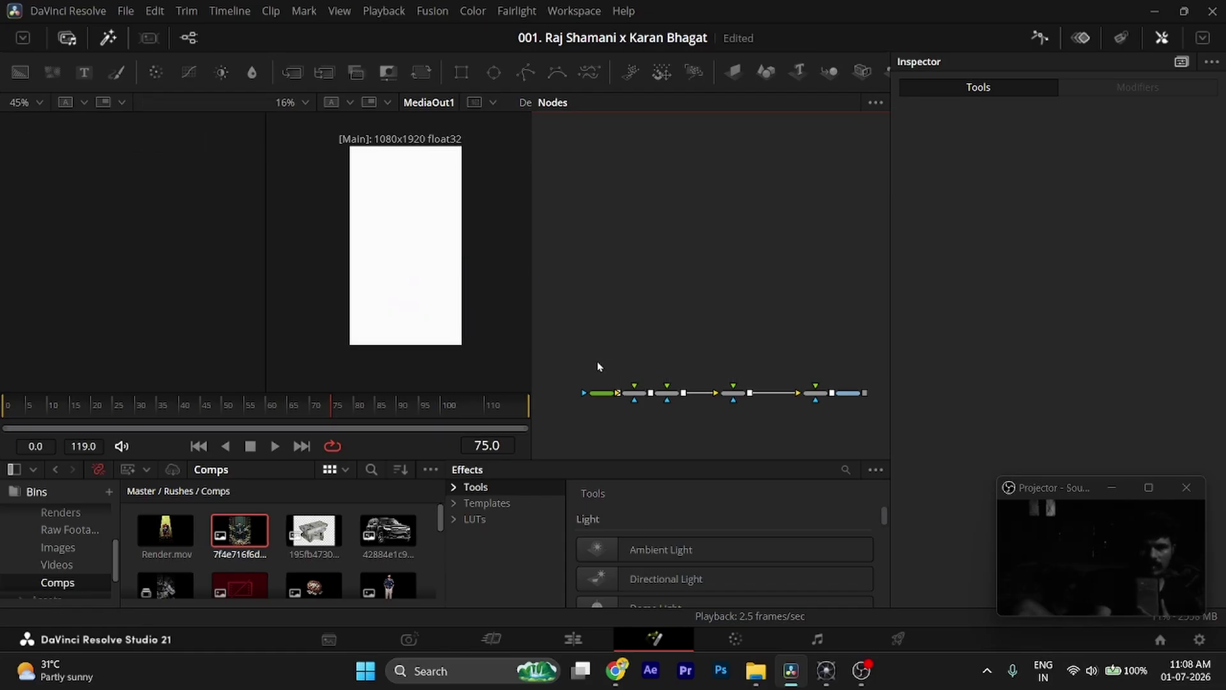
- Check the composition on the Edit page, delete the four merge nodes between the white background and MediaOut1, and save the project
left_click(579, 639)
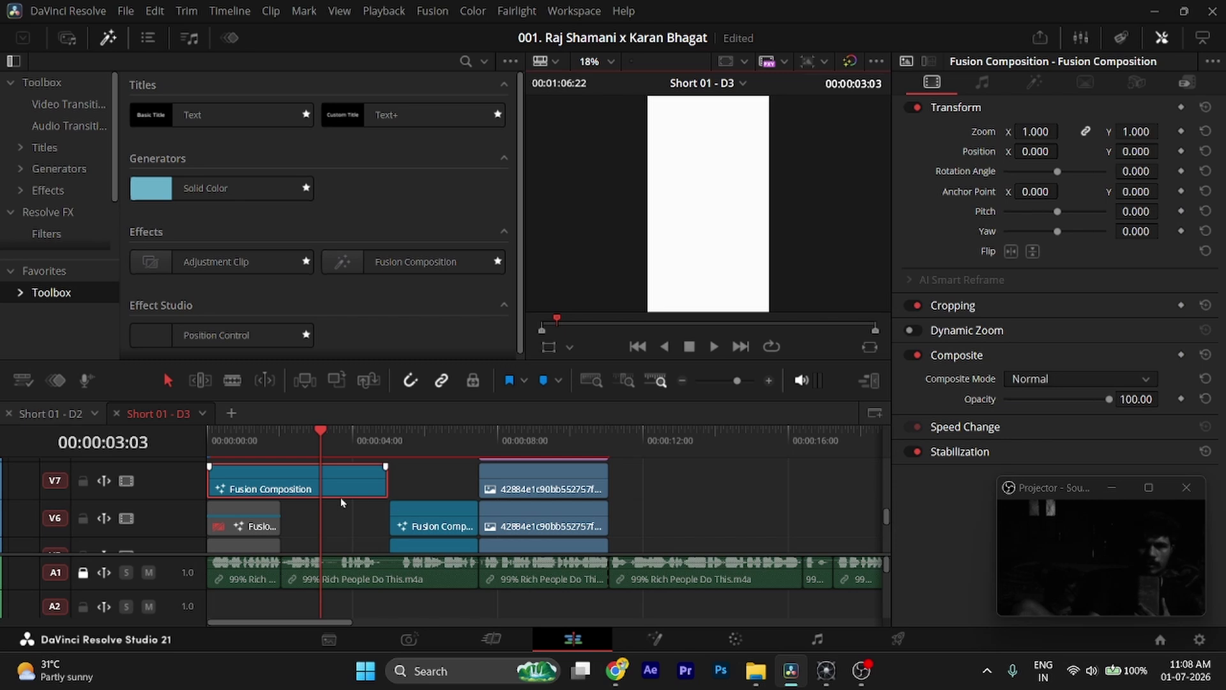
key("shift+5")
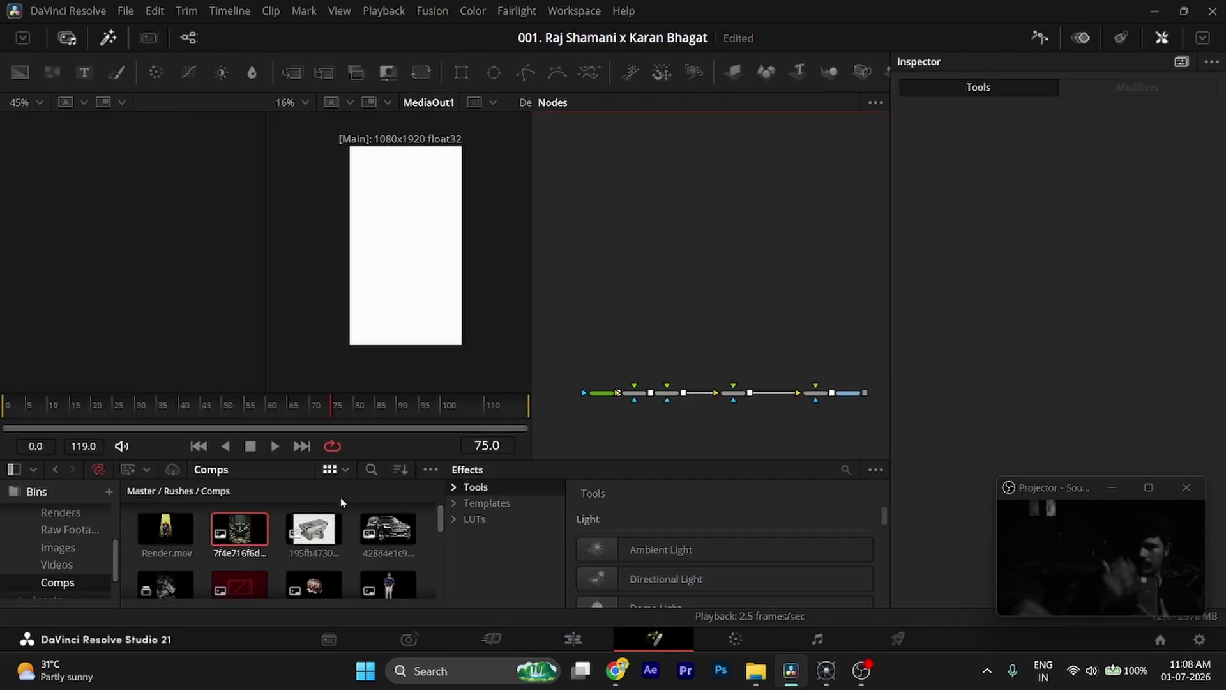
scroll(621, 383, "right", 3)
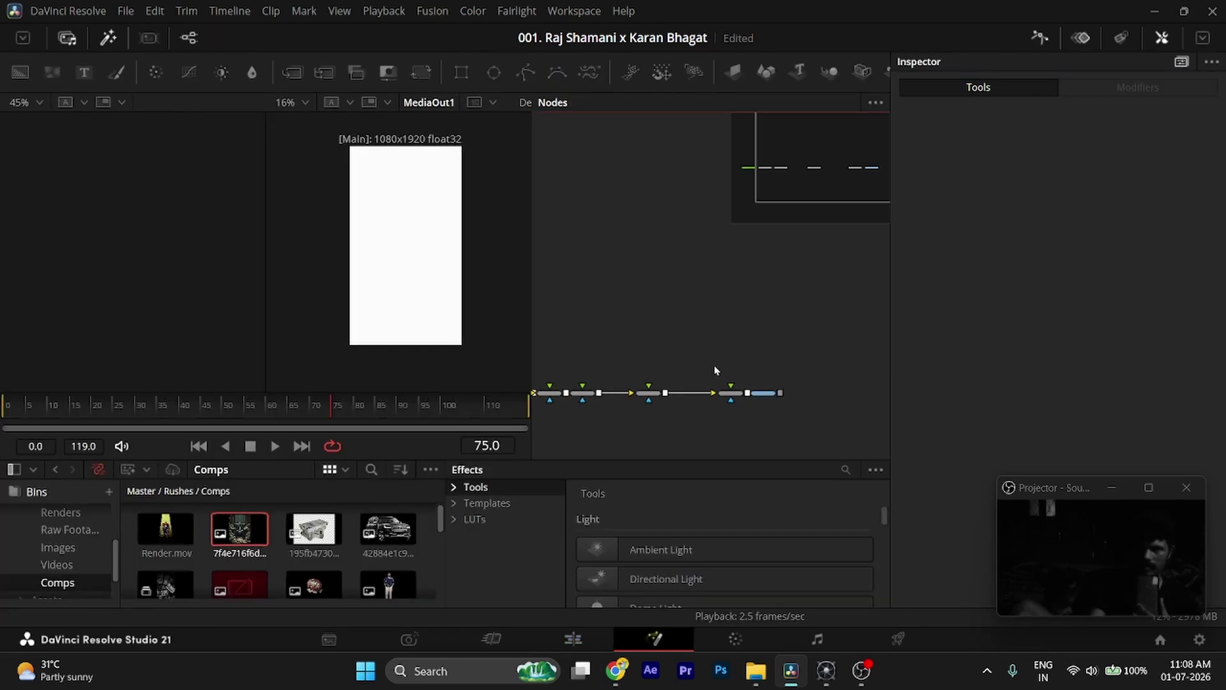
scroll(734, 368, "left", 2)
left_click_drag(785, 363, 601, 417)
key("Delete")
key("ctrl+s")
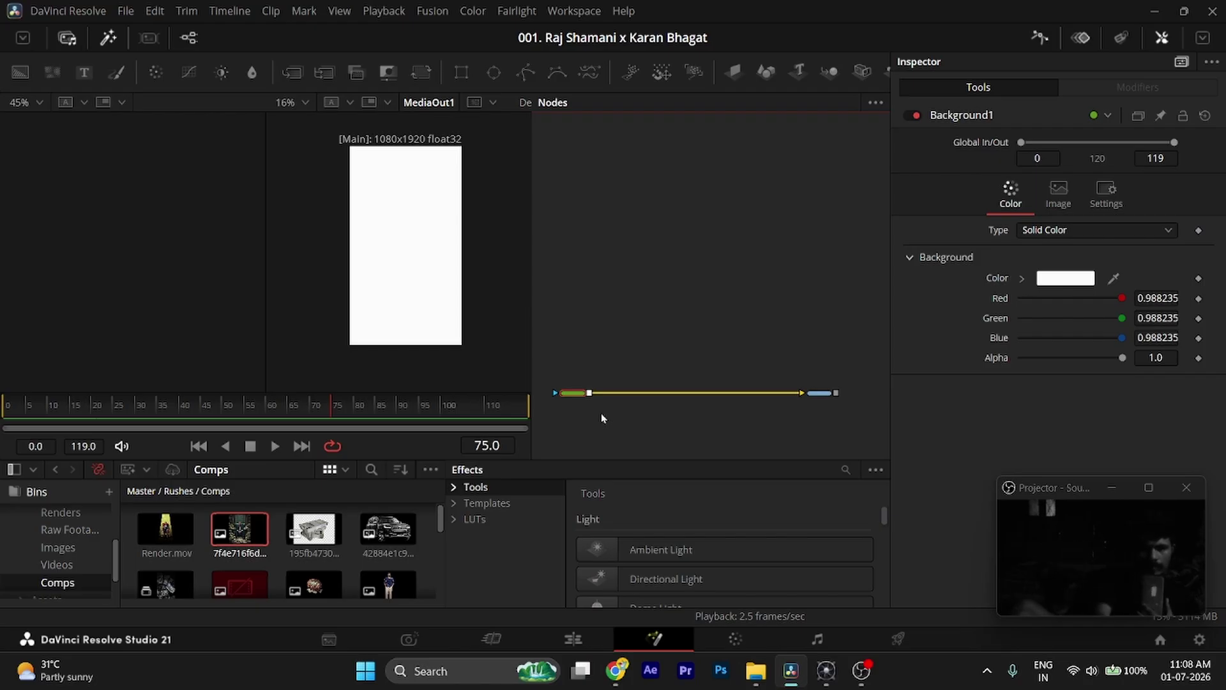
left_click(602, 360)
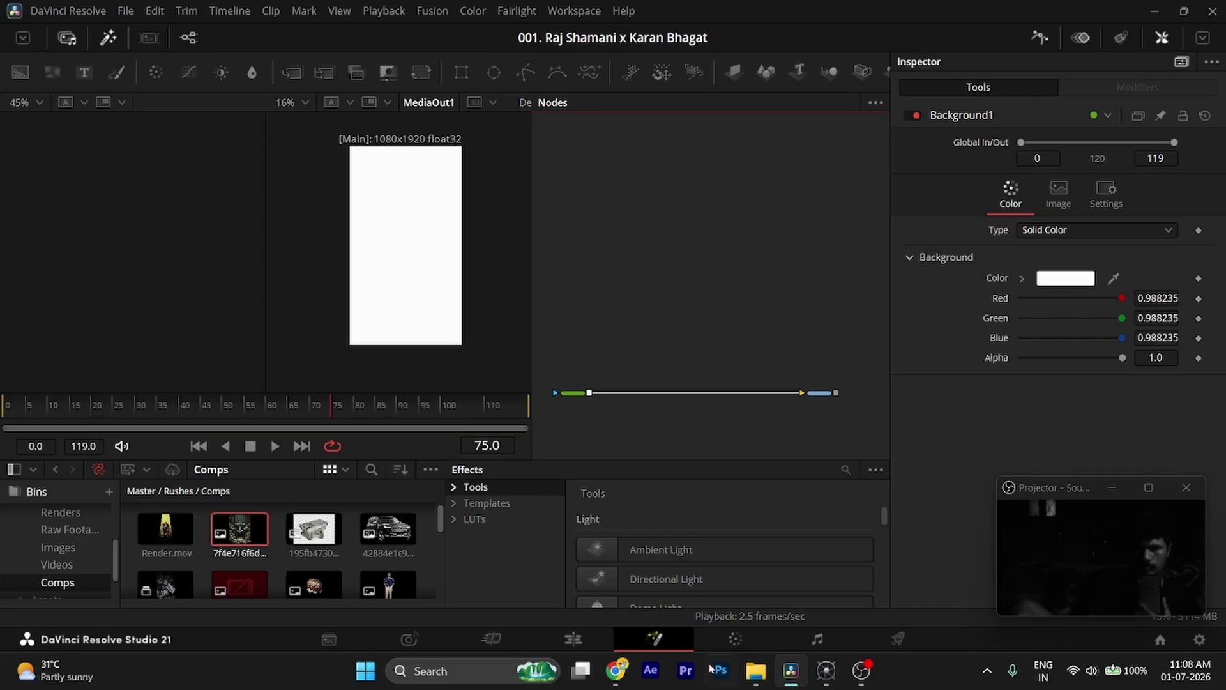
- Switch back to the Canva design and move the blue armchair image away from the seated money man, leaving a gap between them
left_click(624, 677)
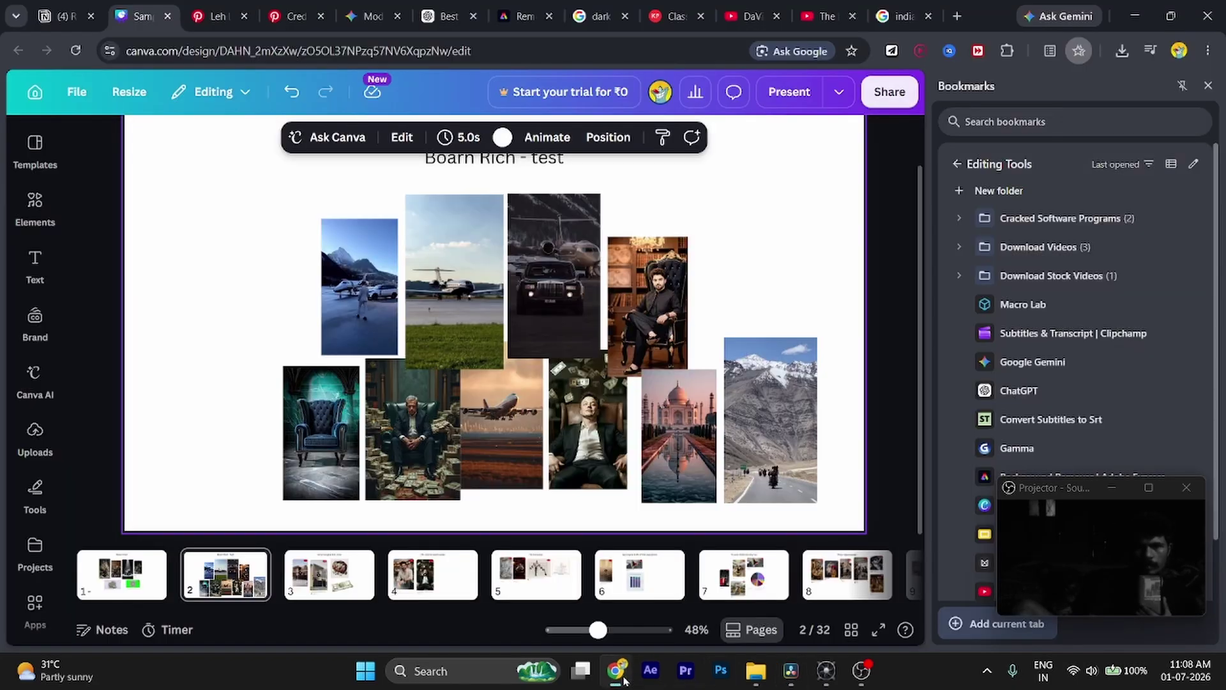
left_click(421, 426)
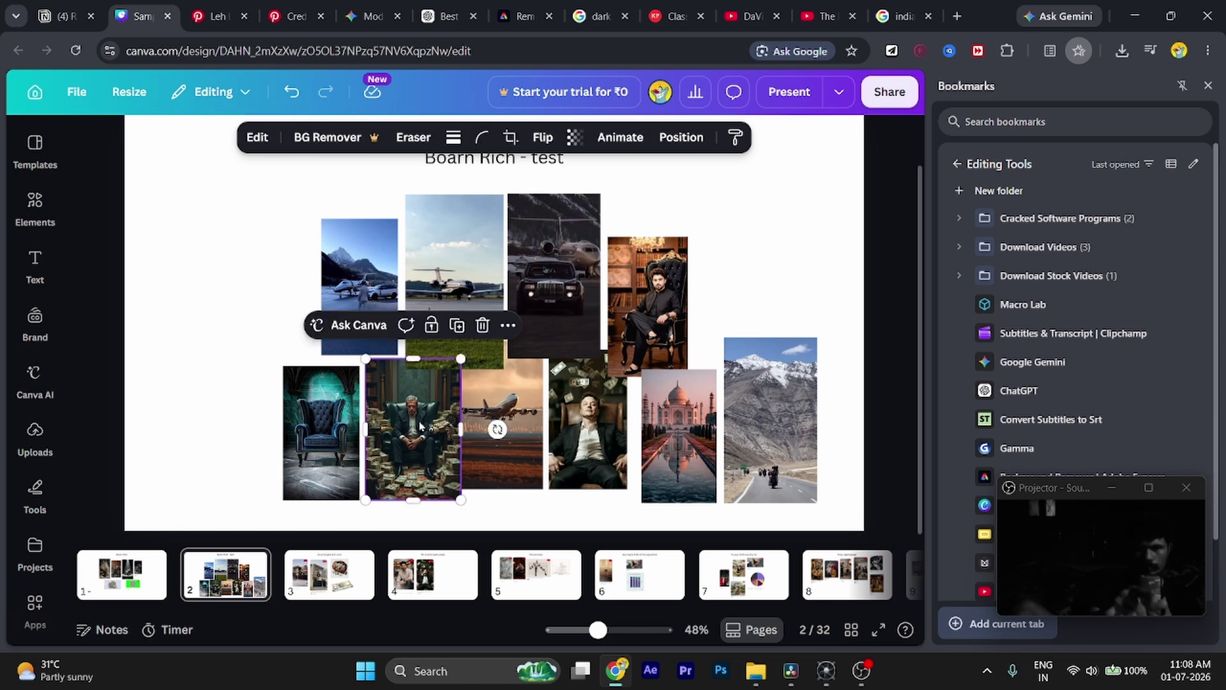
scroll(421, 426, "up", 3, "ctrl")
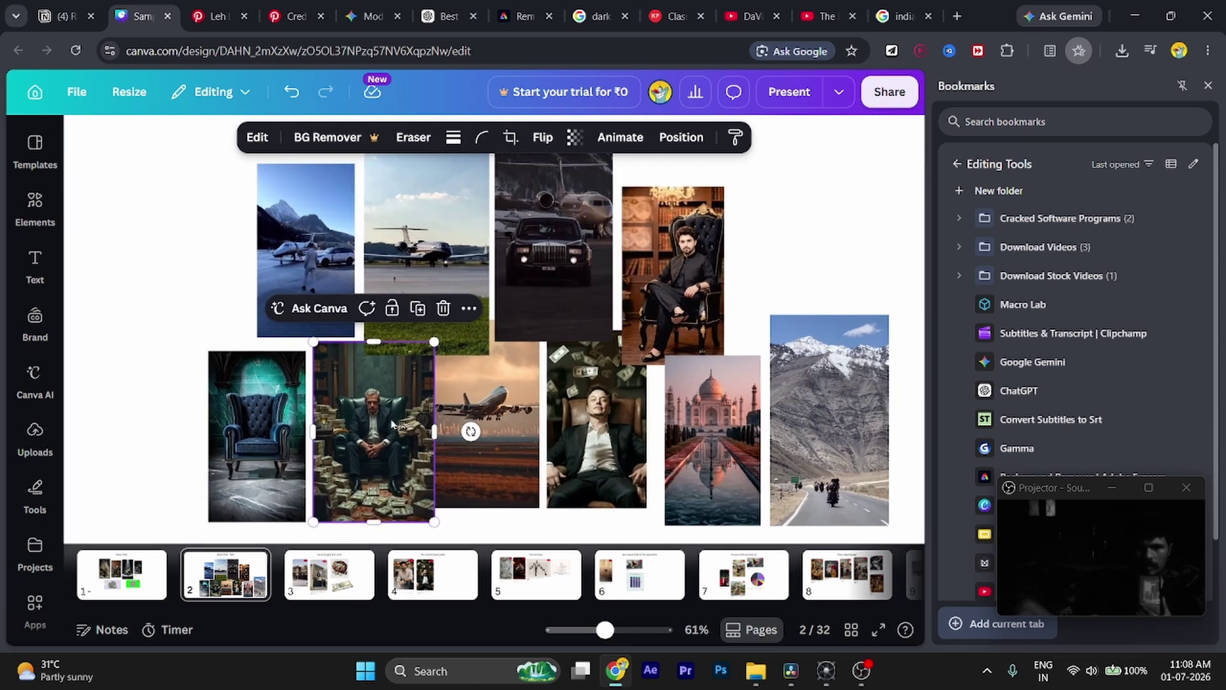
key("Escape")
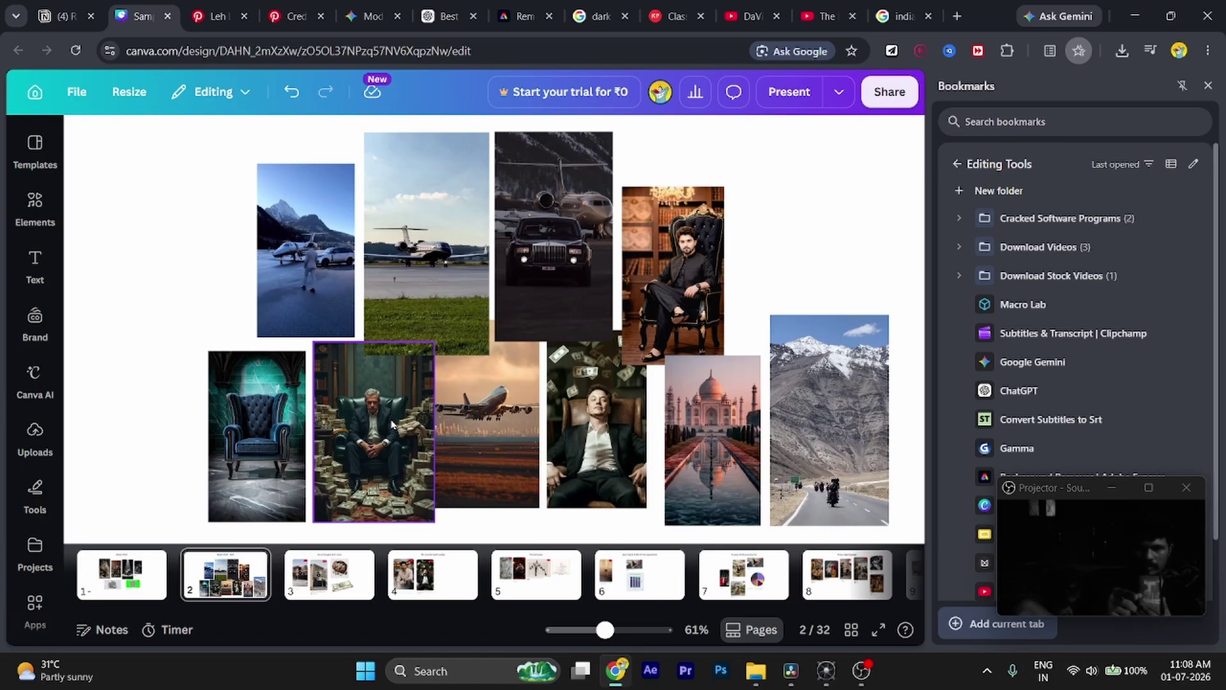
scroll(392, 424, "up", 2)
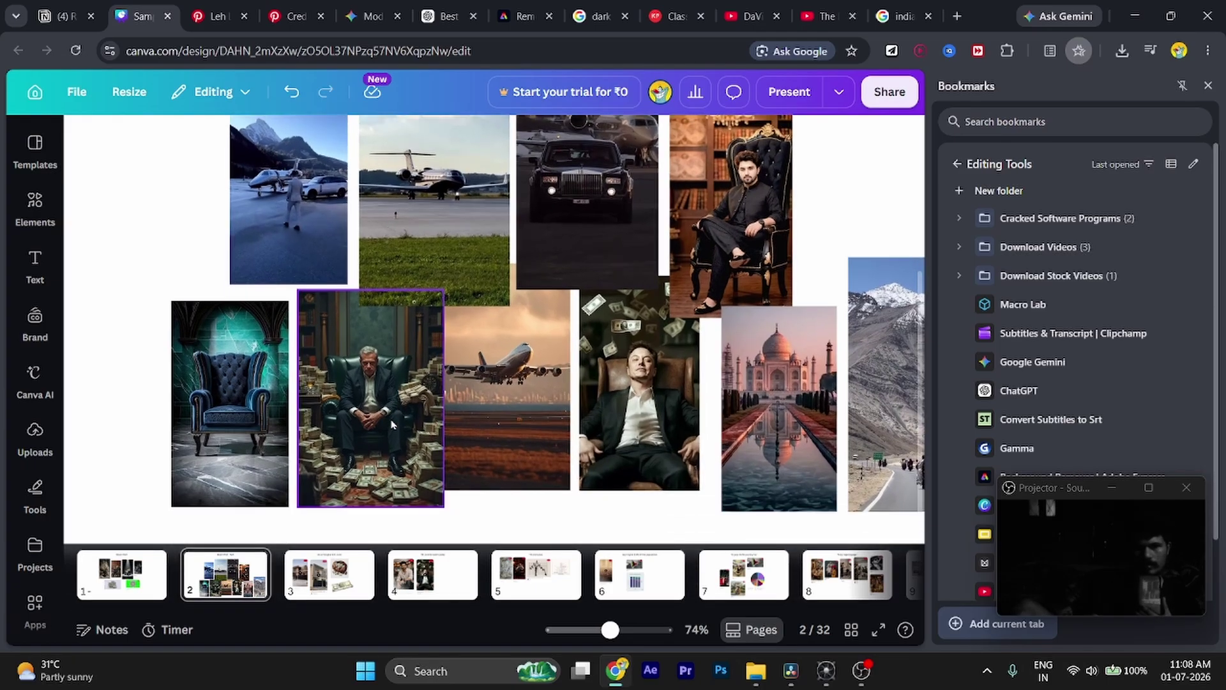
left_click(251, 410)
left_click_drag(211, 406, 165, 395)
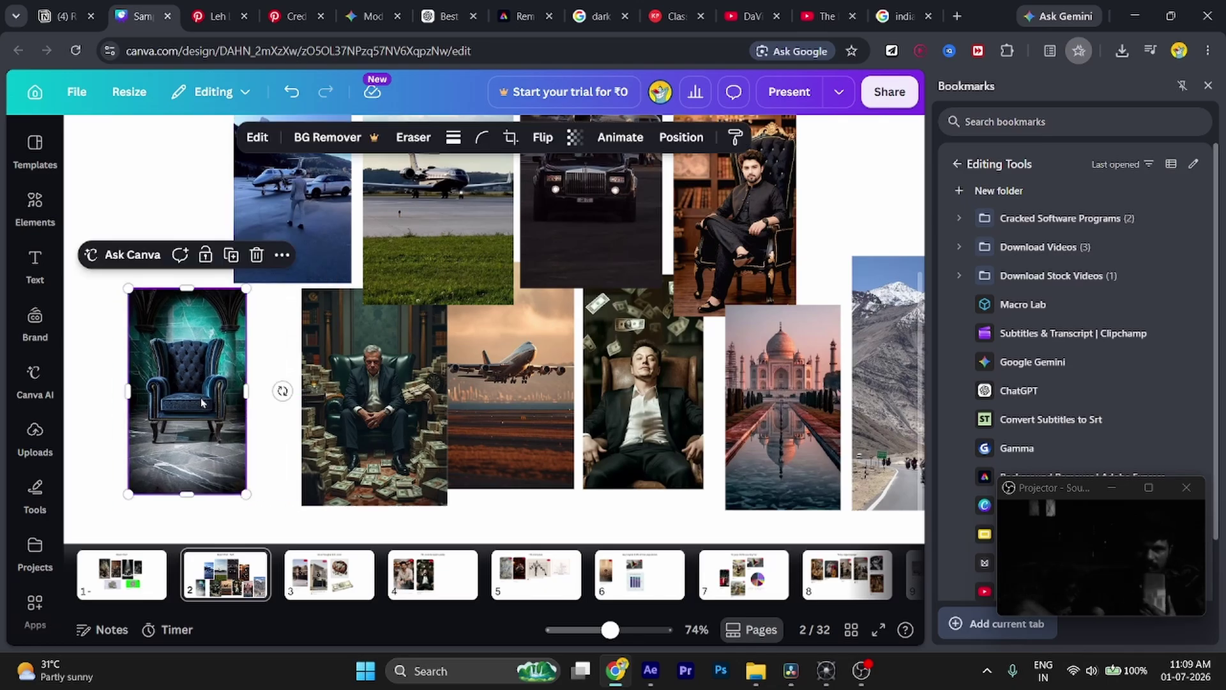
- Switch to the Pinterest page and search for "royal cair"
left_click(207, 14)
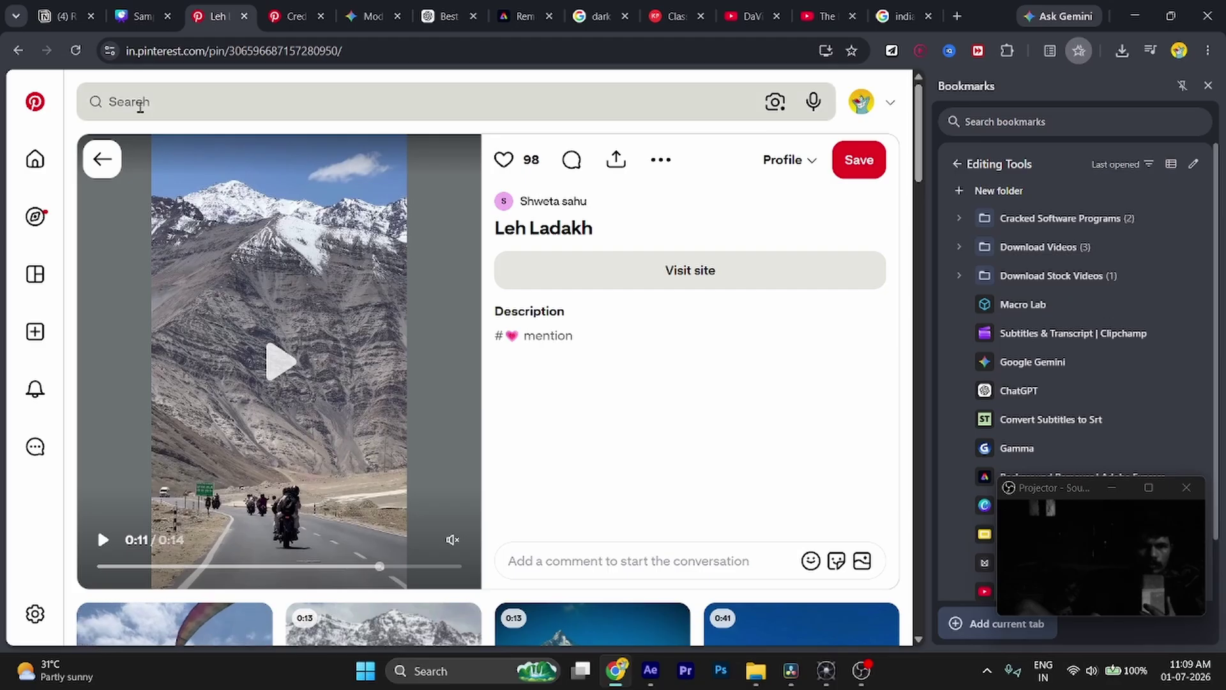
left_click(137, 104)
type("royal ca")
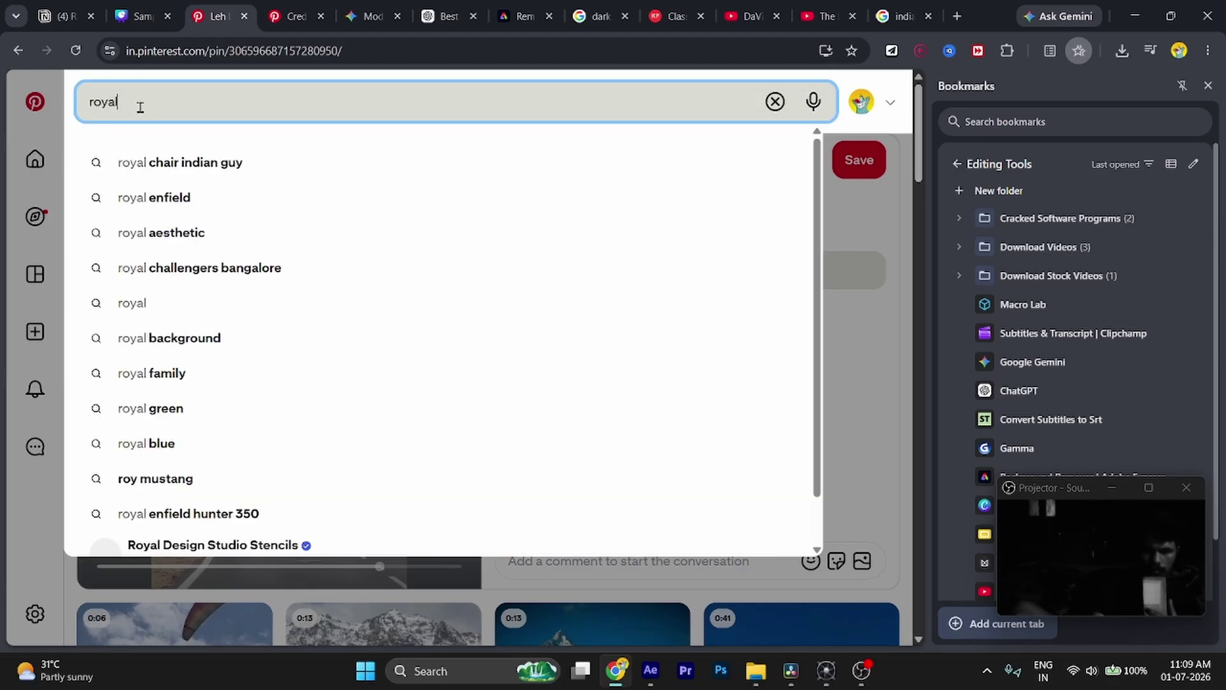
type("ir")
key("Return")
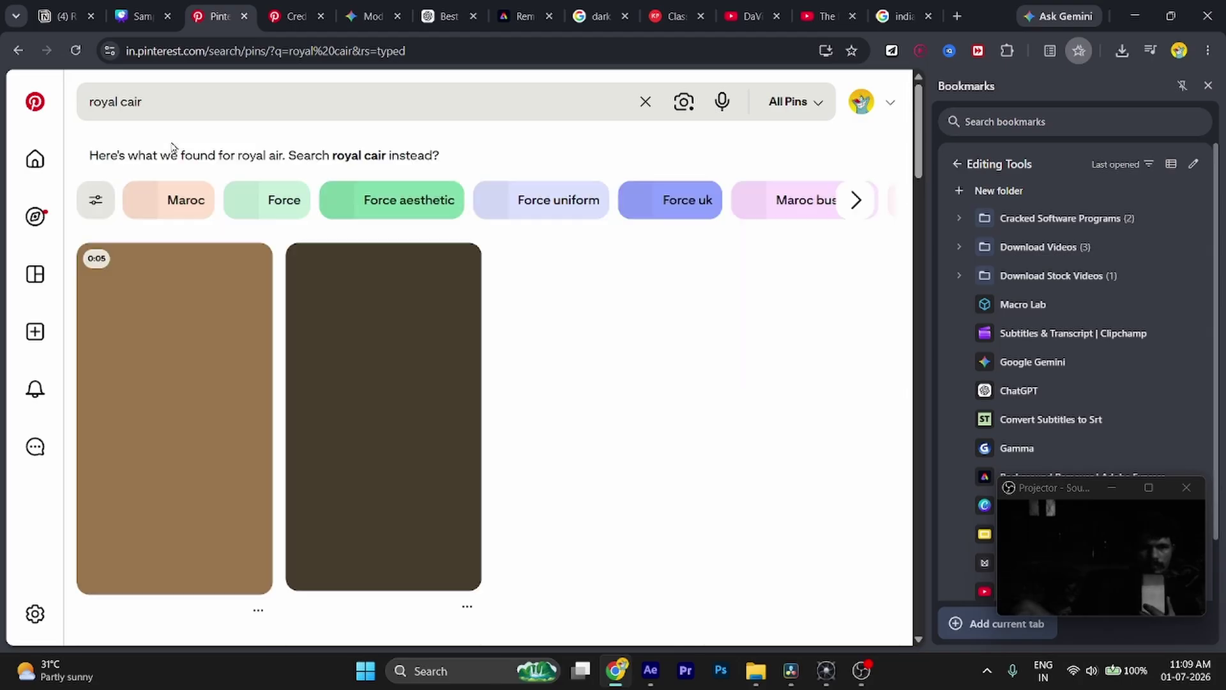
- Browse the royal chair results and open the pin of the blue tufted armchair with a gold frame in a panelled room
scroll(347, 488, "down", 8)
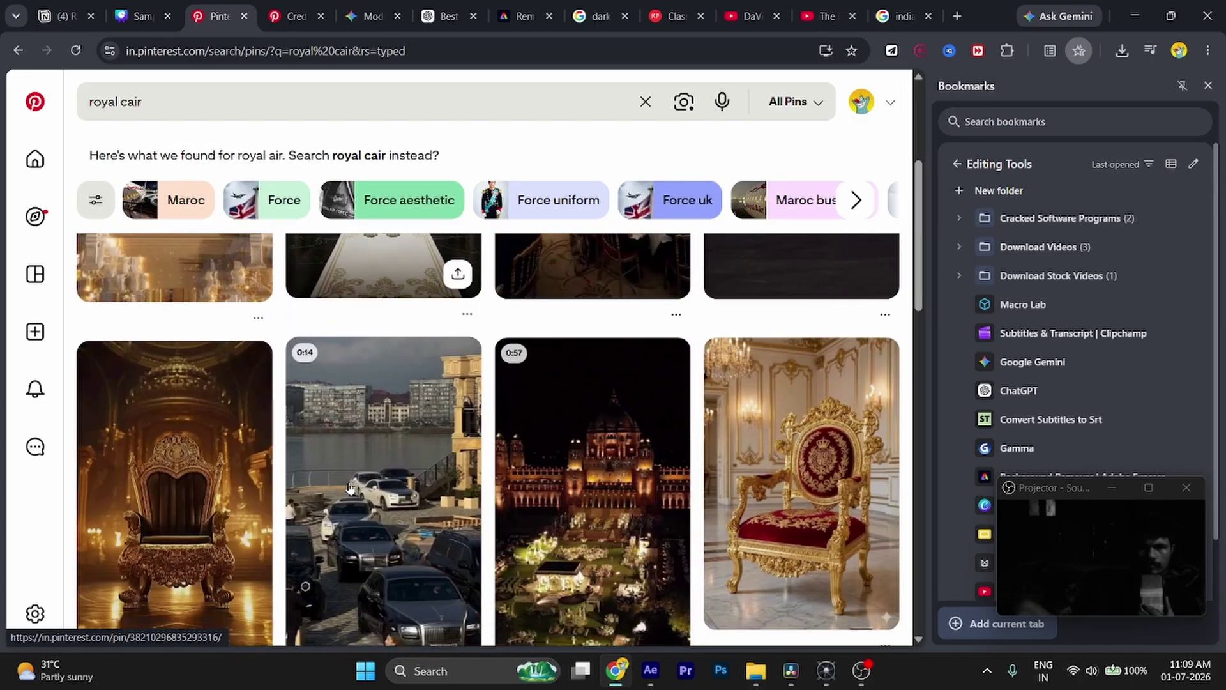
scroll(349, 488, "up", 1)
scroll(349, 488, "down", 6)
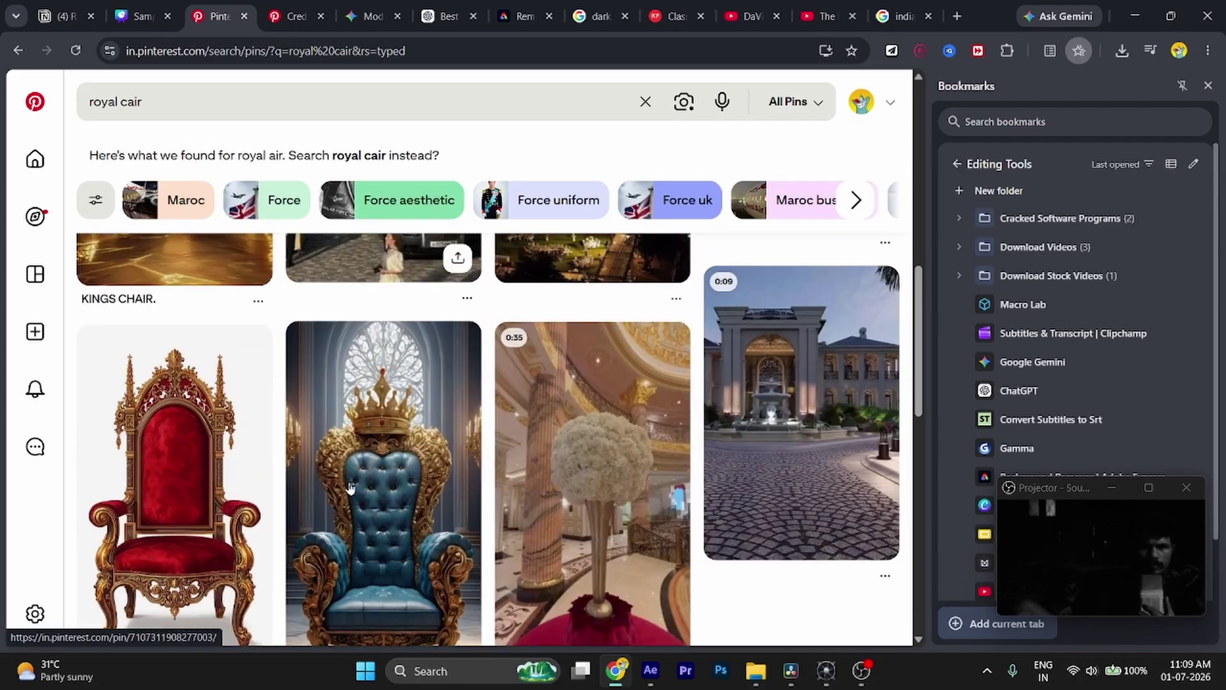
scroll(350, 488, "down", 6)
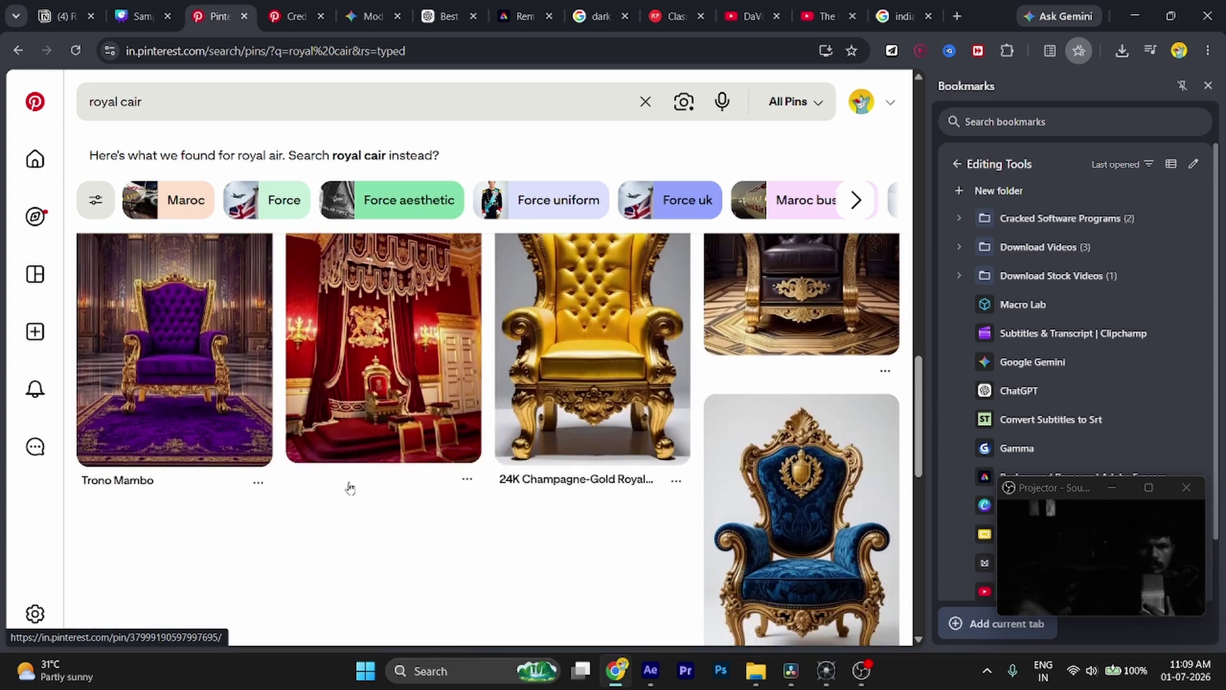
scroll(349, 488, "up", 2)
scroll(350, 488, "down", 3)
scroll(349, 488, "down", 3)
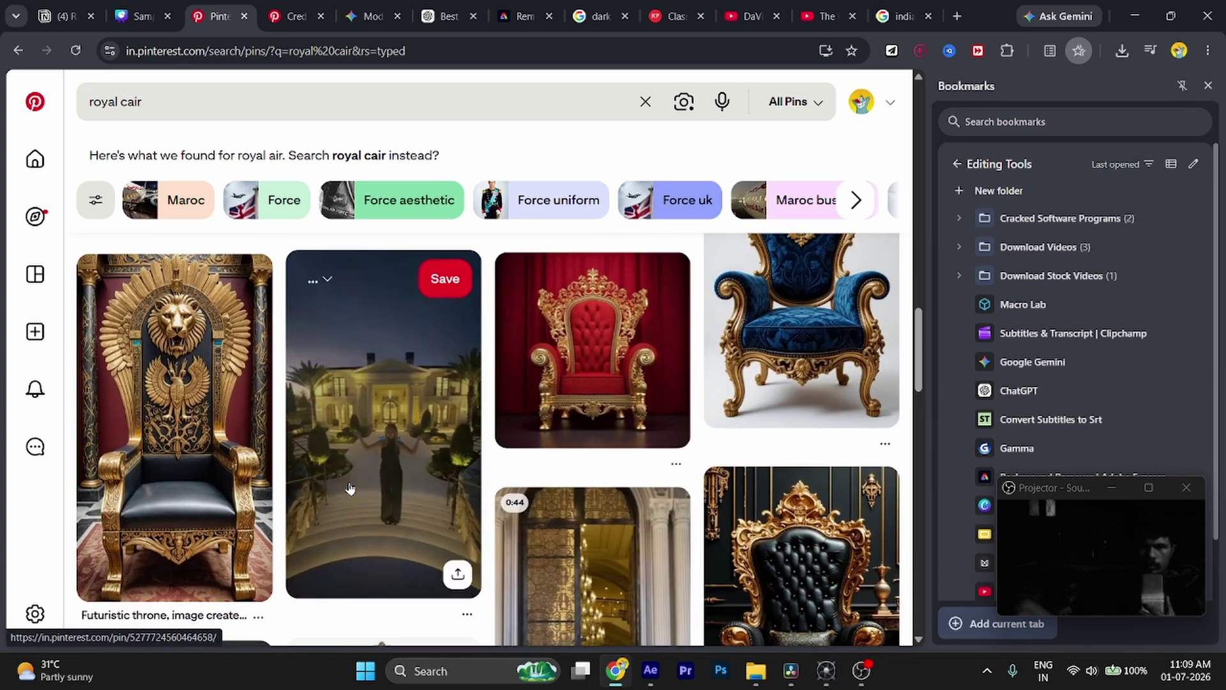
scroll(350, 487, "down", 5)
scroll(350, 488, "down", 1)
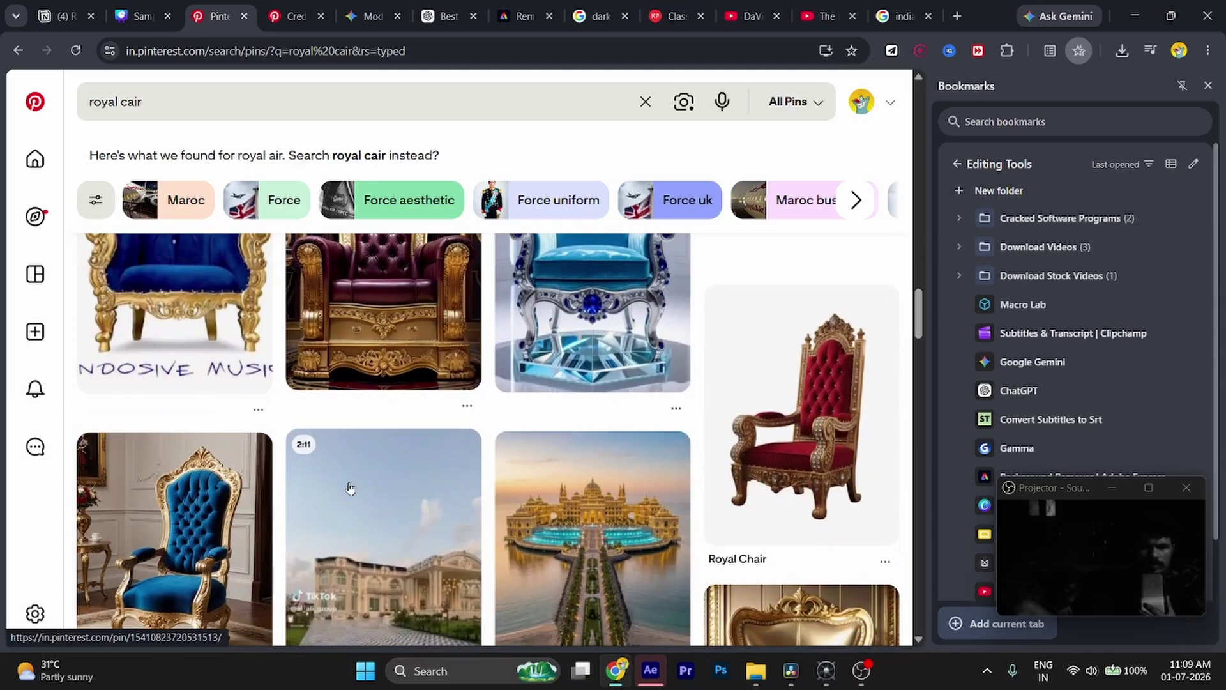
left_click(153, 562)
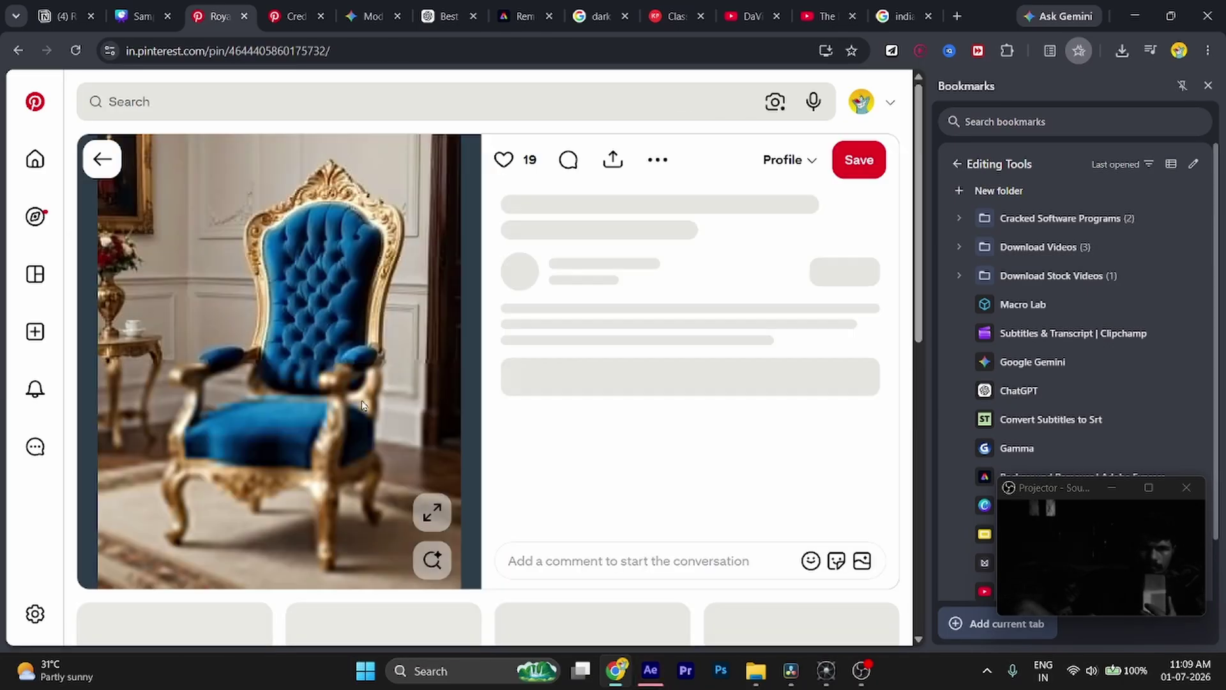
- Open the related Royal Luxury Chair pin with the blue floral upholstery and red curtains, and copy its image
scroll(364, 406, "down", 5)
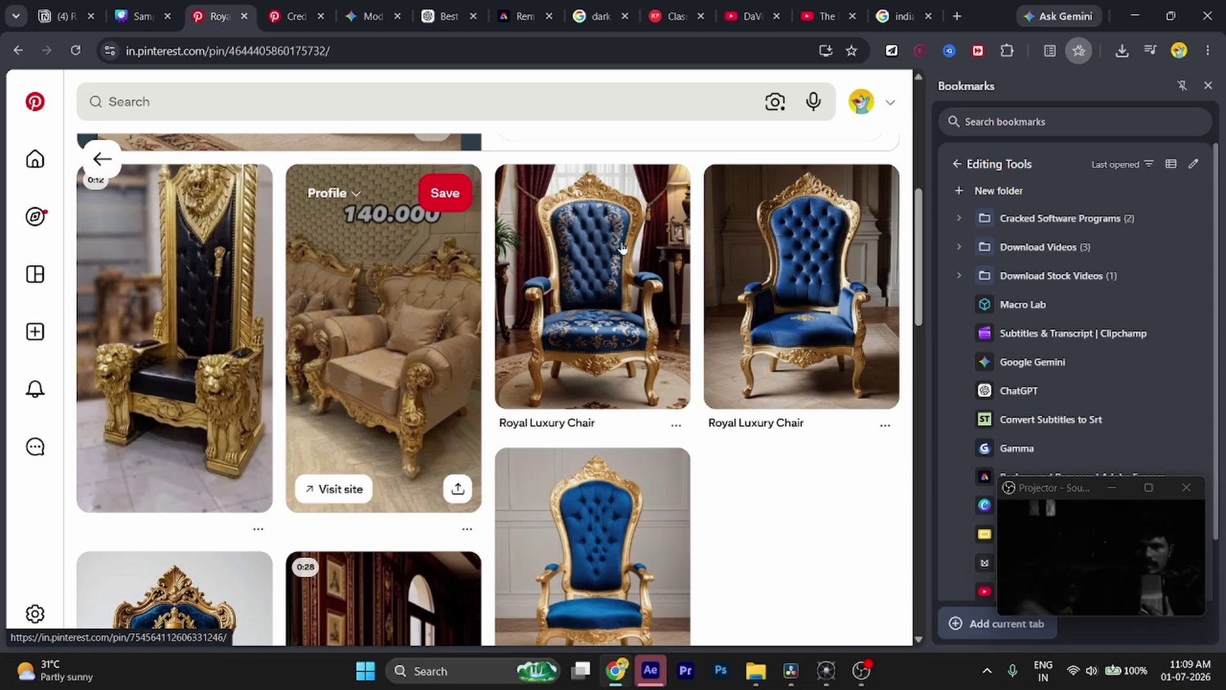
left_click(624, 248)
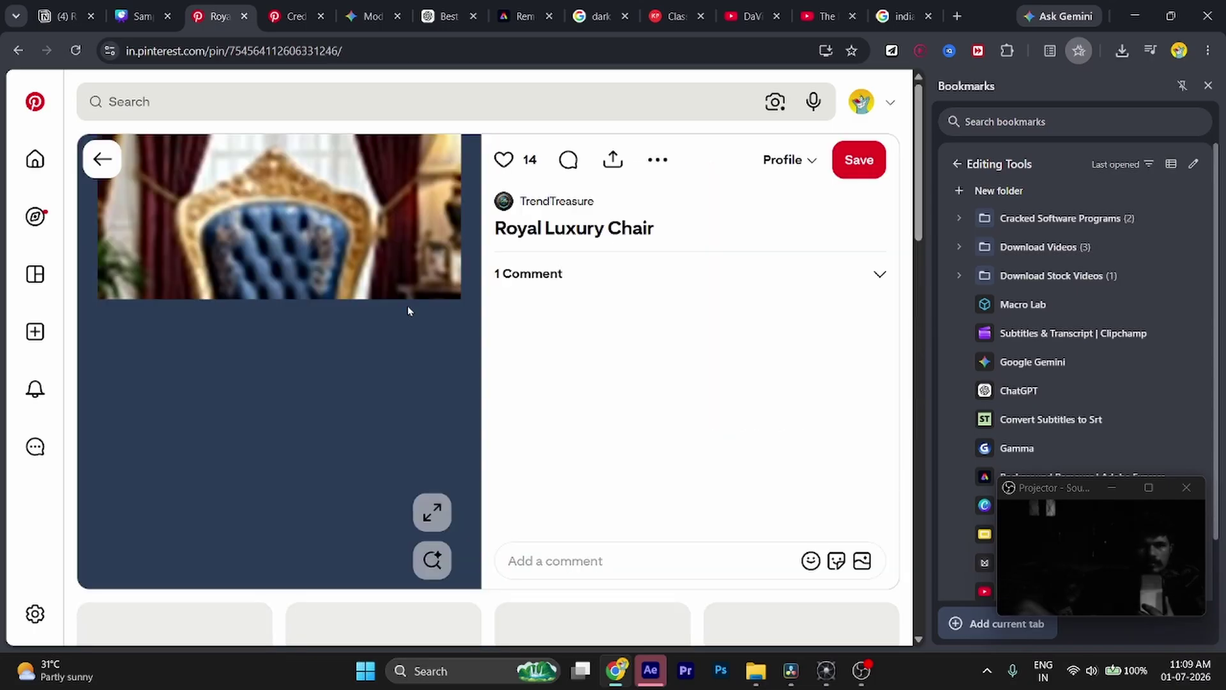
right_click(320, 311)
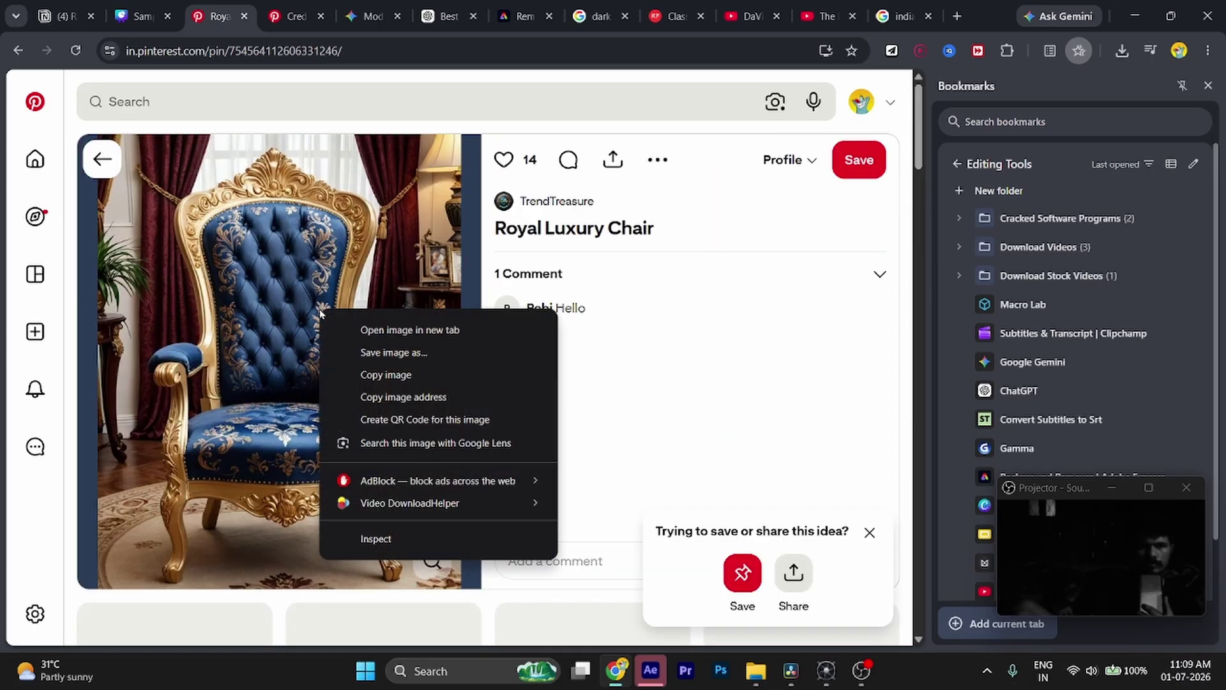
left_click(386, 375)
- Switch to the Canva design, paste the royal chair image, and shrink and place it beside the seated money man
left_click(139, 16)
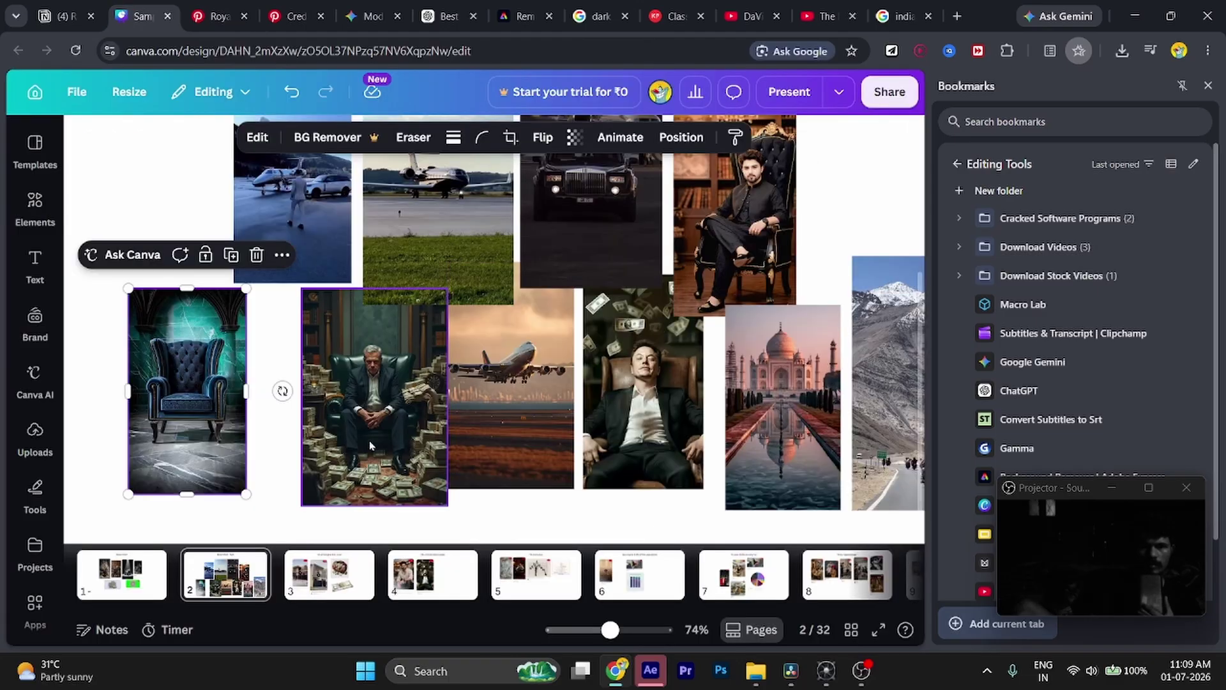
left_click(266, 448)
key("ctrl+v")
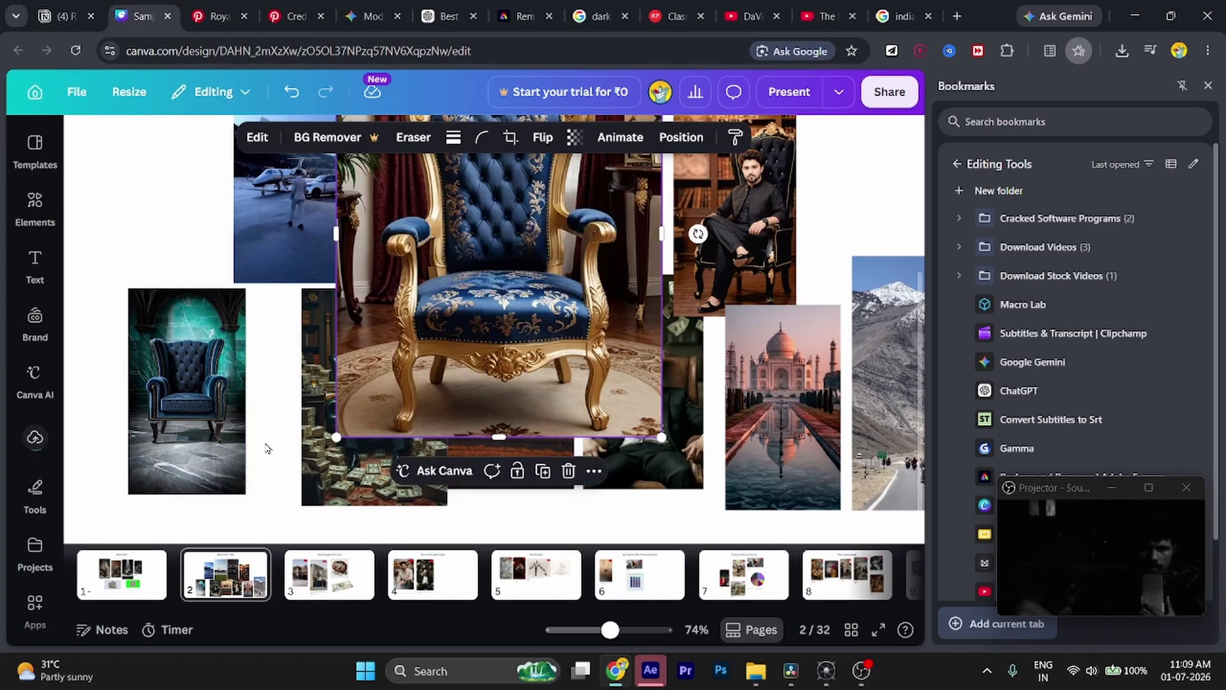
left_click_drag(344, 370, 184, 379)
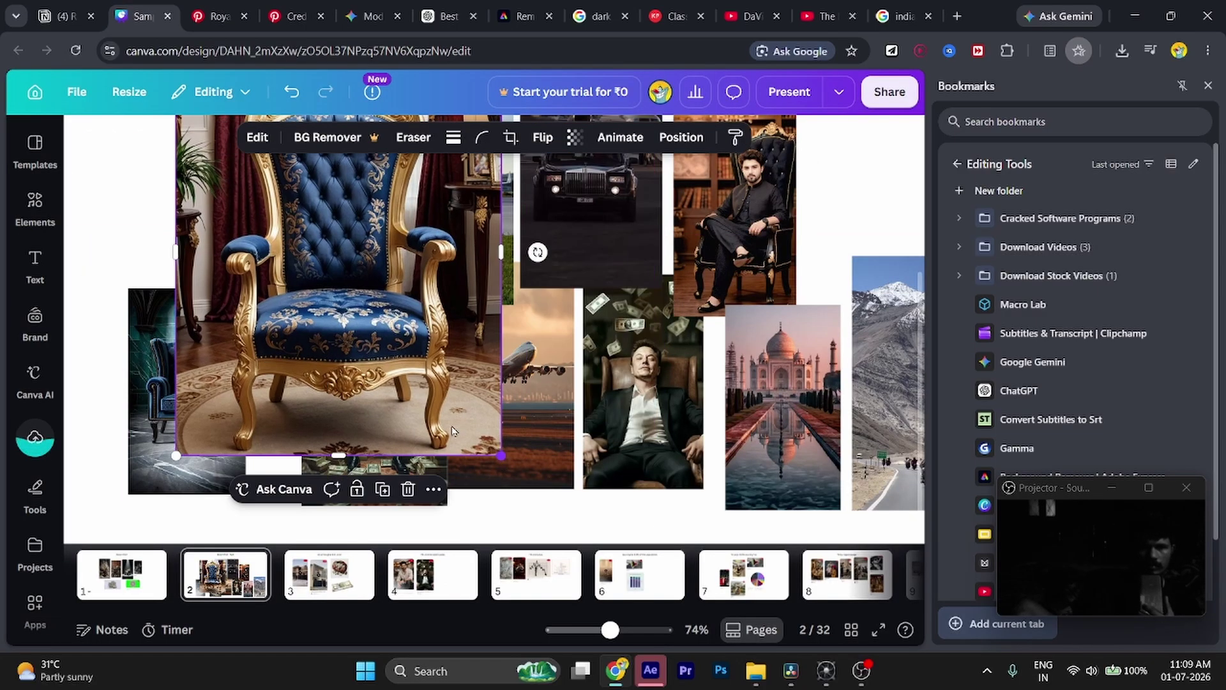
left_click_drag(500, 455, 377, 306)
left_click_drag(309, 274, 348, 479)
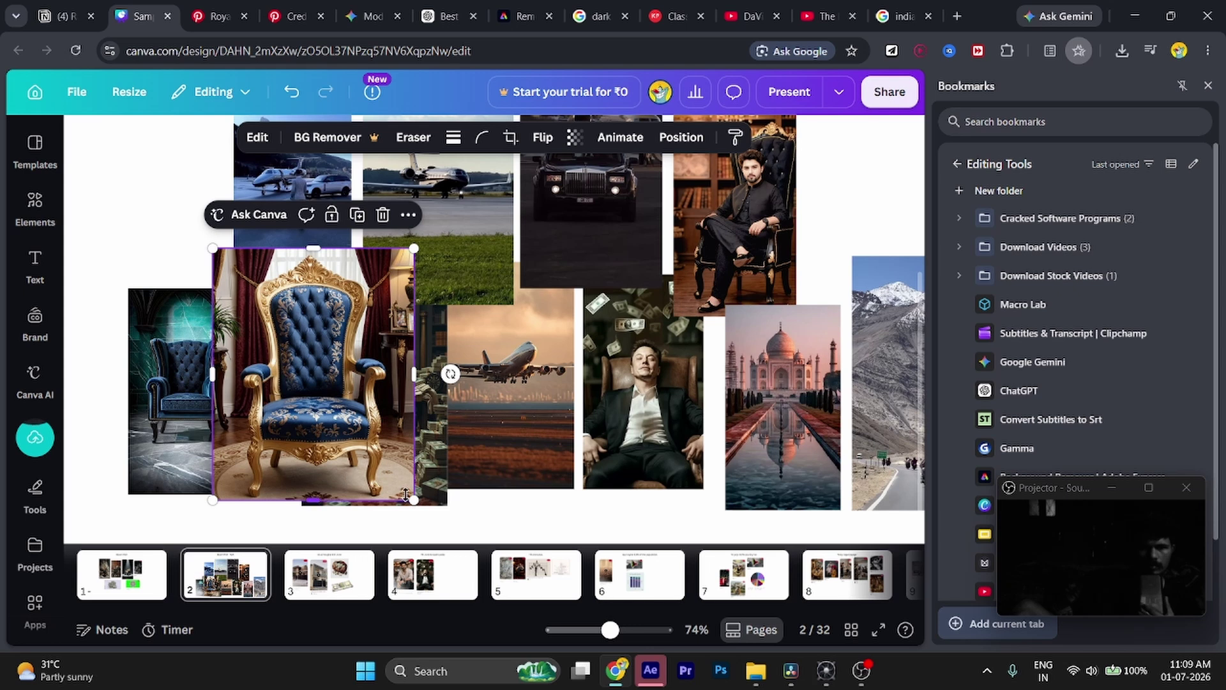
left_click_drag(414, 500, 203, 462)
- Delete the old blue armchair image with the green background from page 2
left_click(149, 437)
key("Delete")
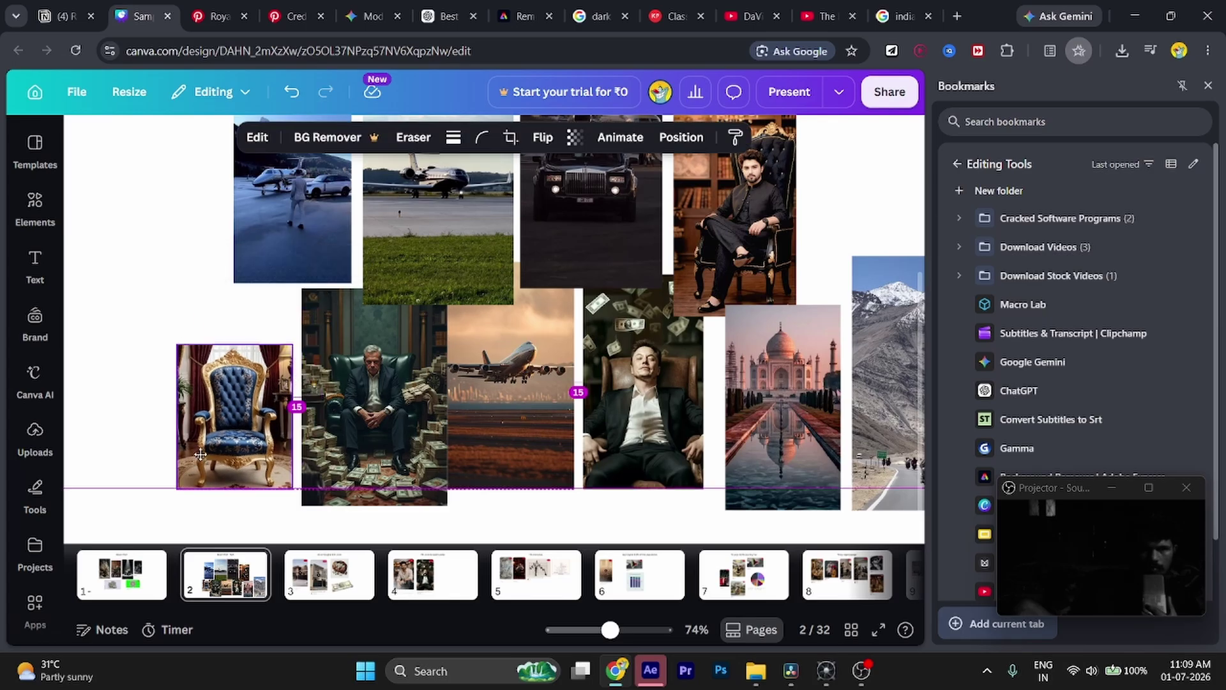
left_click(113, 229)
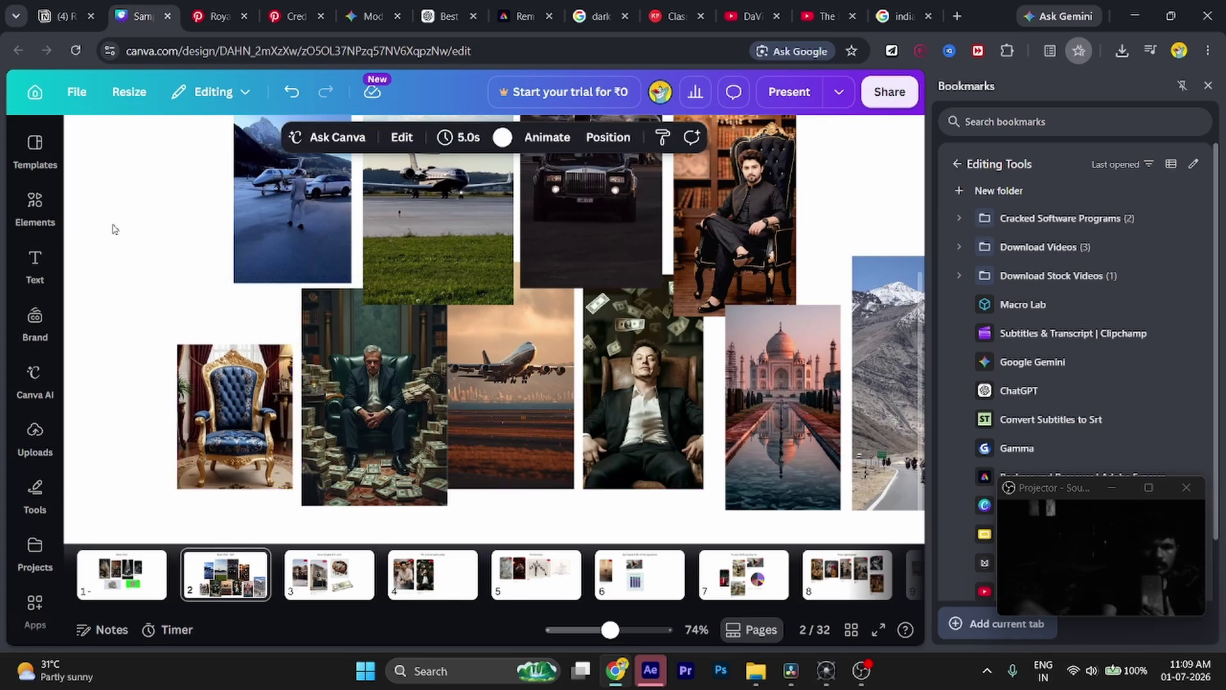
- Move the photo of the man on the black throne from beside the Rolls-Royce to above and left of the royal chair
left_click(195, 378)
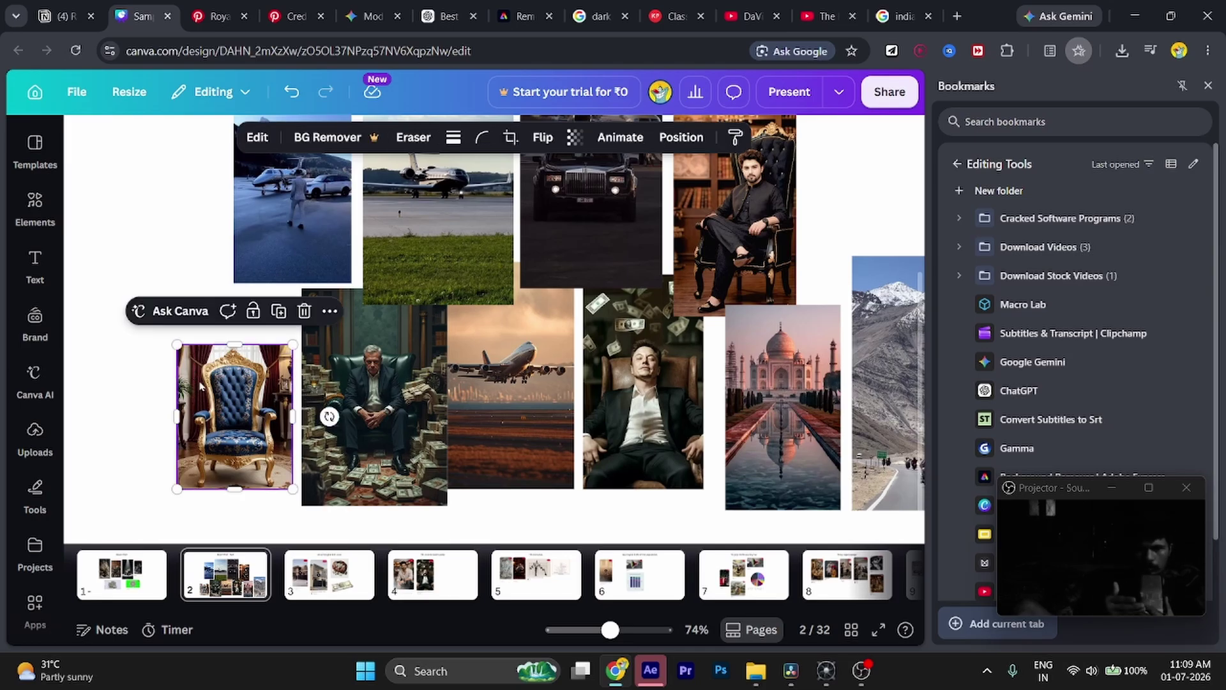
scroll(456, 402, "down", 3)
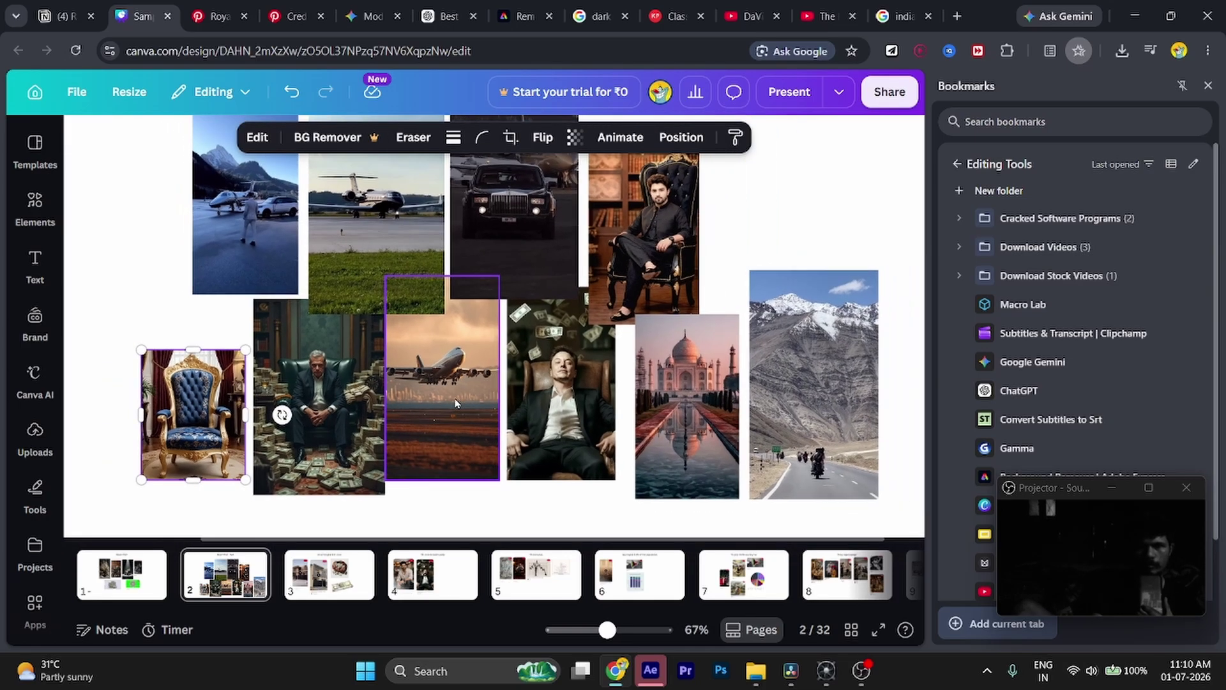
left_click(722, 293)
left_click_drag(721, 293, 169, 338)
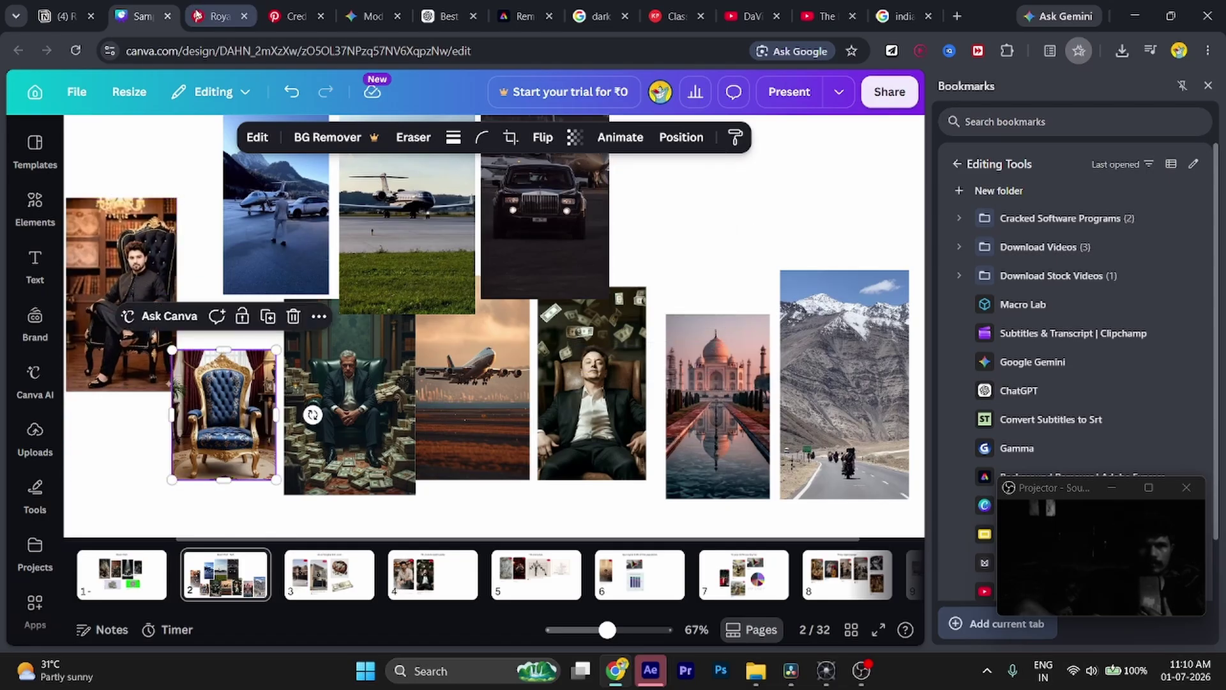
- Switch to the Pinterest page and search for "indian guy siting on chair"
left_click(211, 16)
left_click(237, 112)
type("ind")
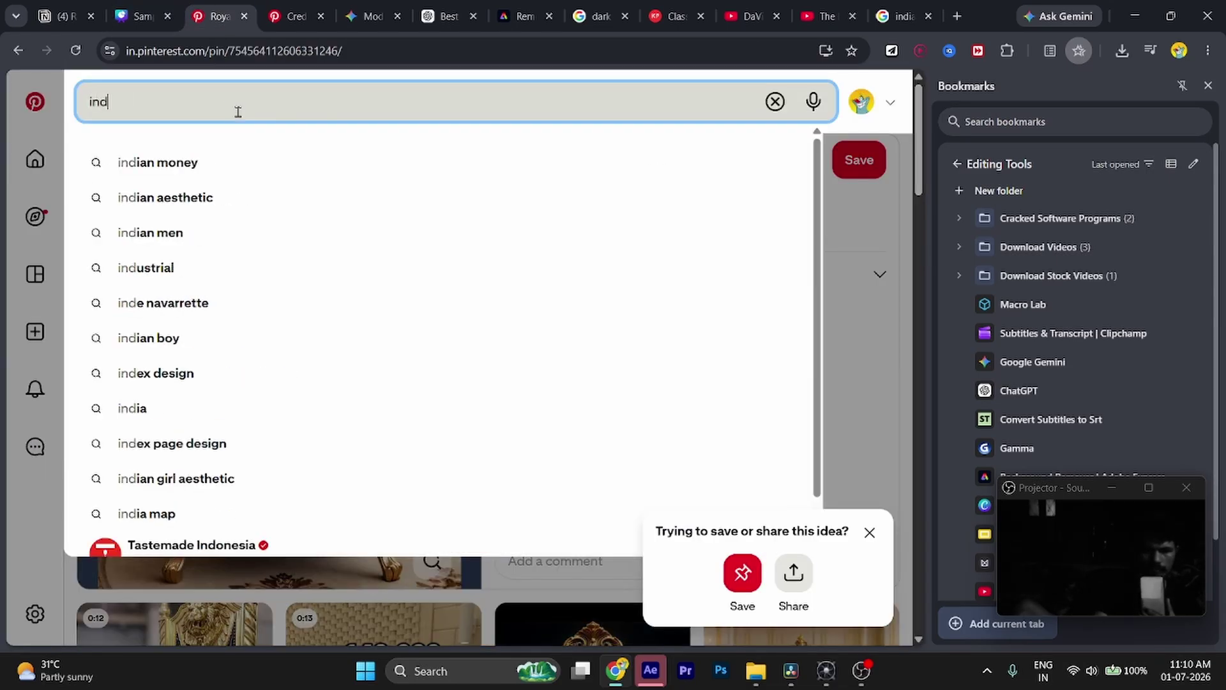
type("ian ")
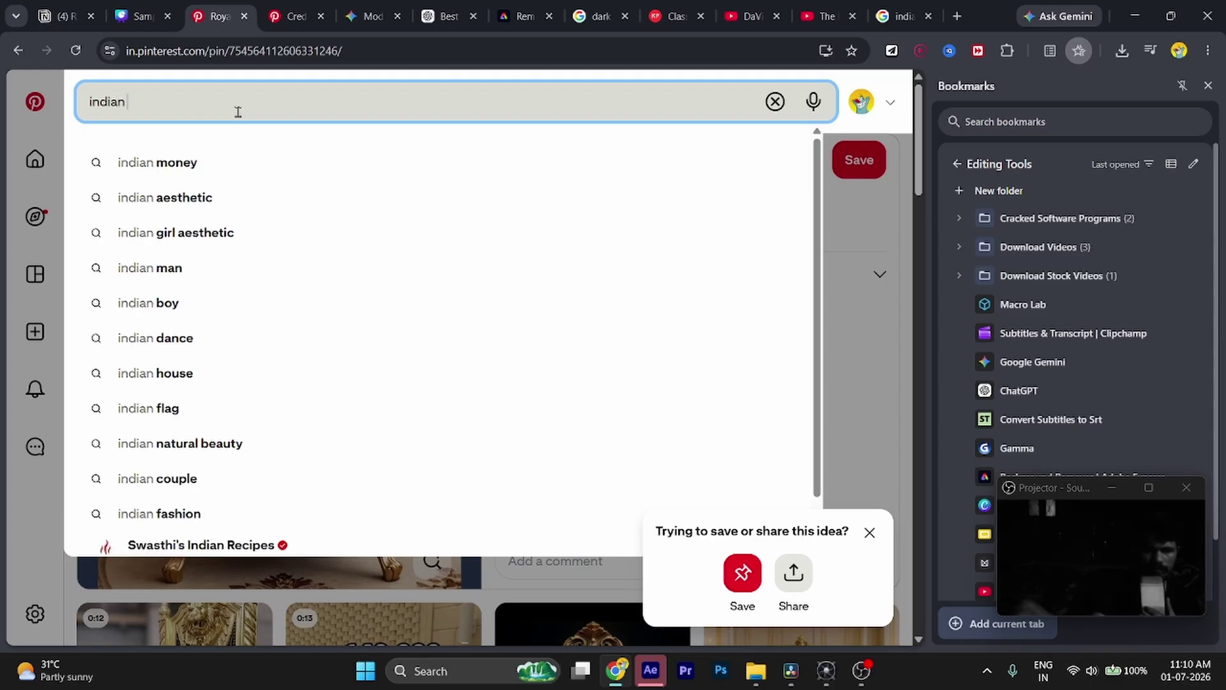
type("guy so")
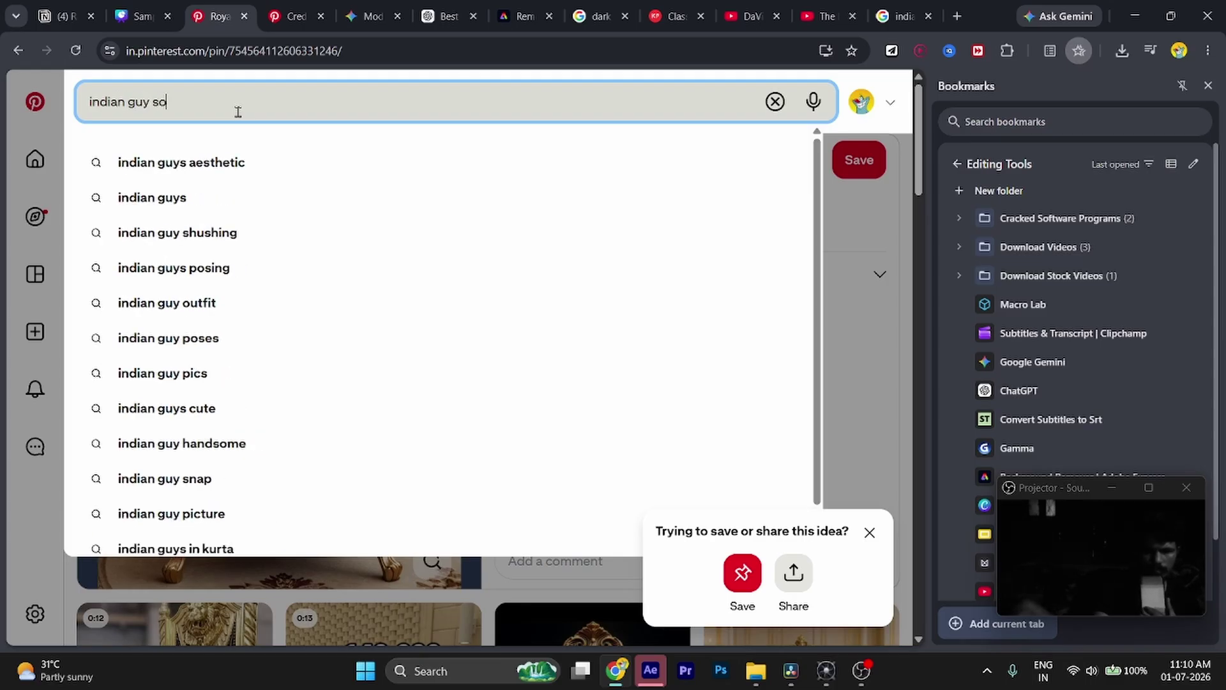
key("BackSpace")
type("iting on chair")
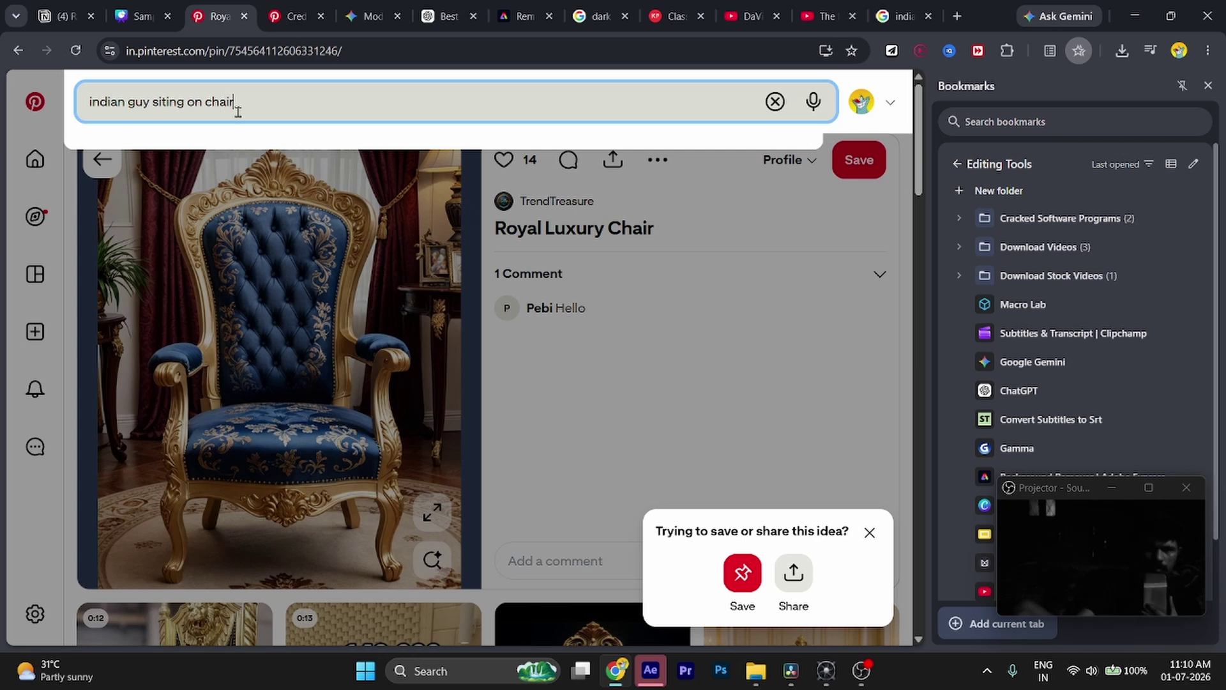
key("Return")
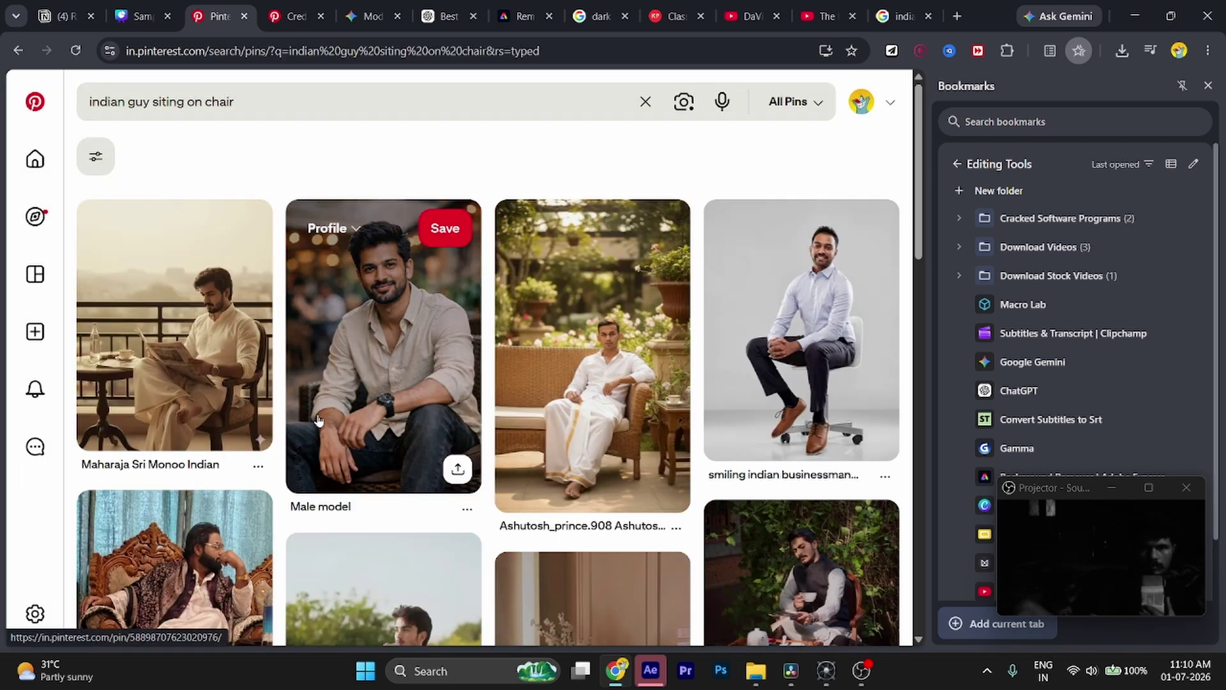
- Open the Male model pin of the seated man in a beige shirt and copy its image
left_click(368, 363)
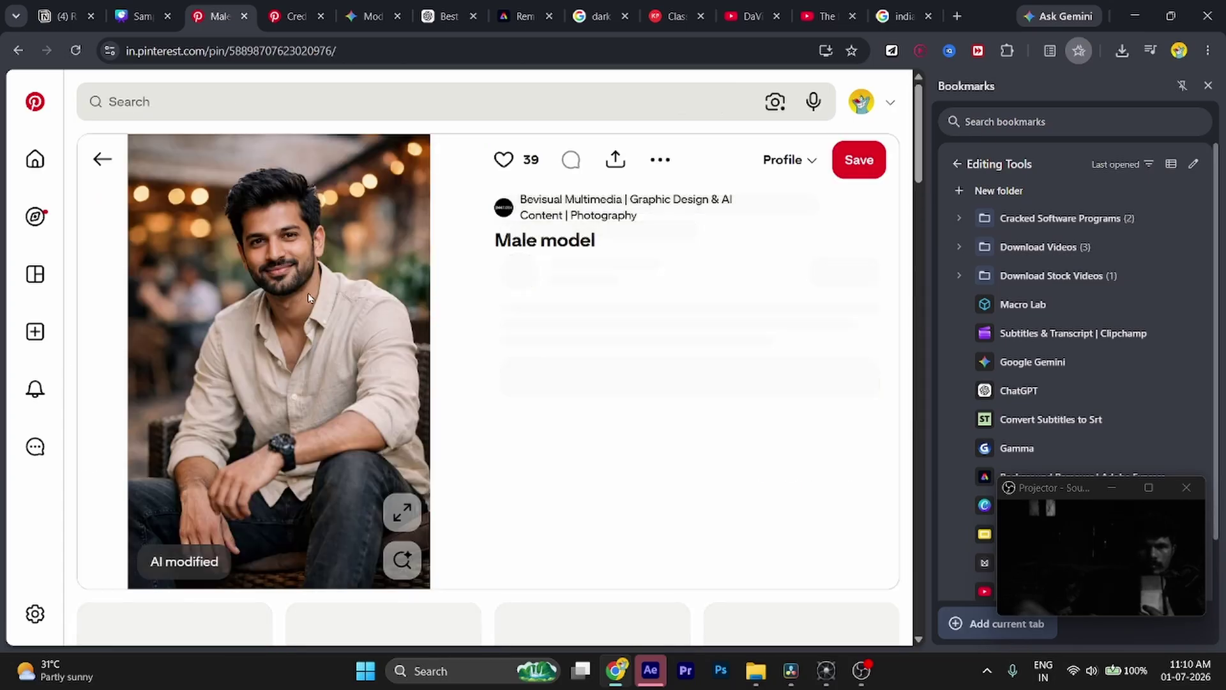
right_click(310, 295)
left_click(358, 356)
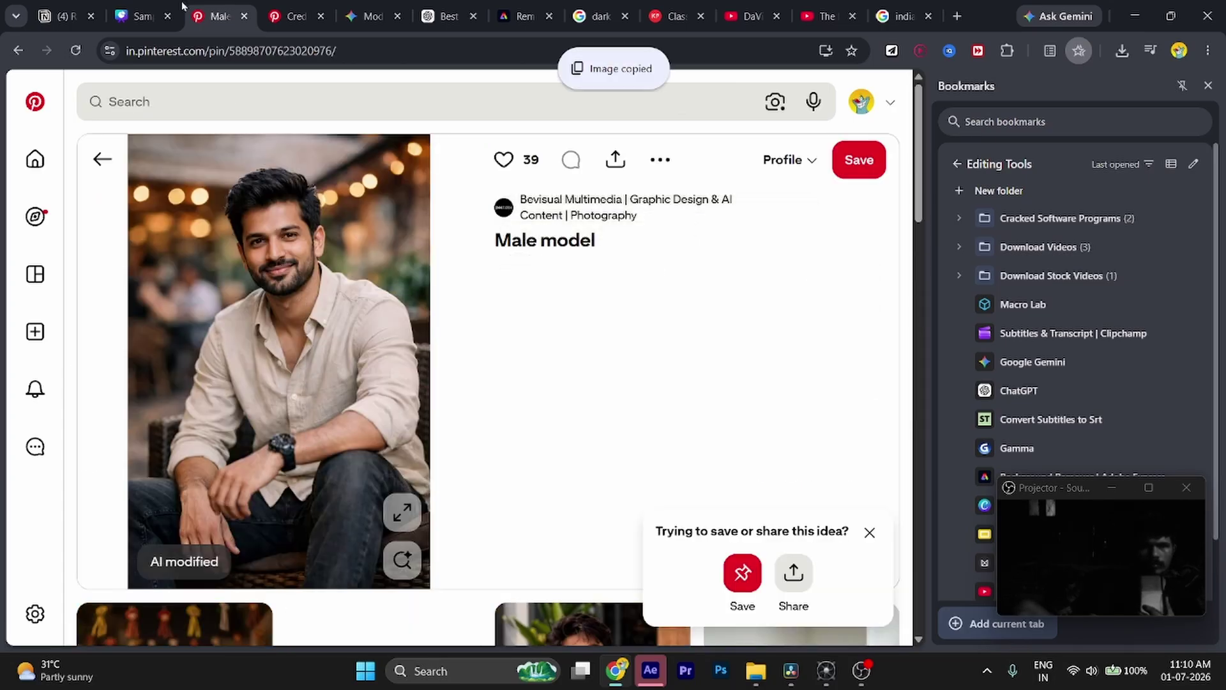
- Switch to the Canva design, paste the beige-shirt man photo, and shrink and place it over the royal chair beside the money man
left_click(141, 16)
left_click(293, 383)
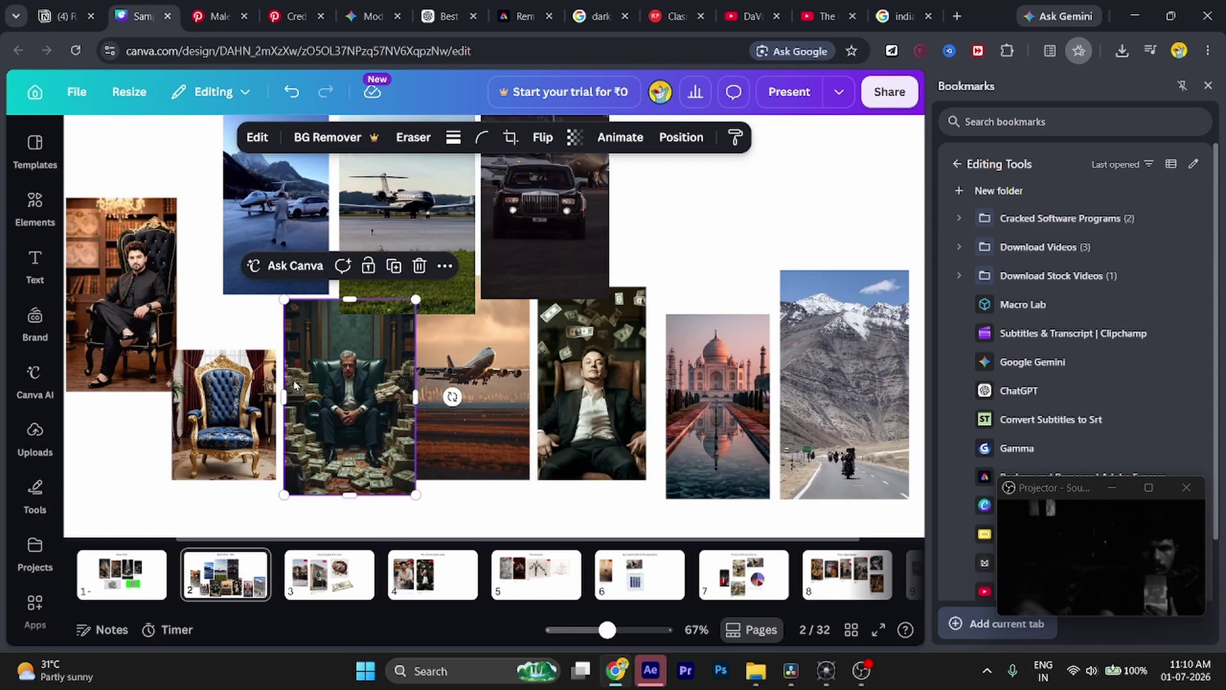
key("ctrl+v")
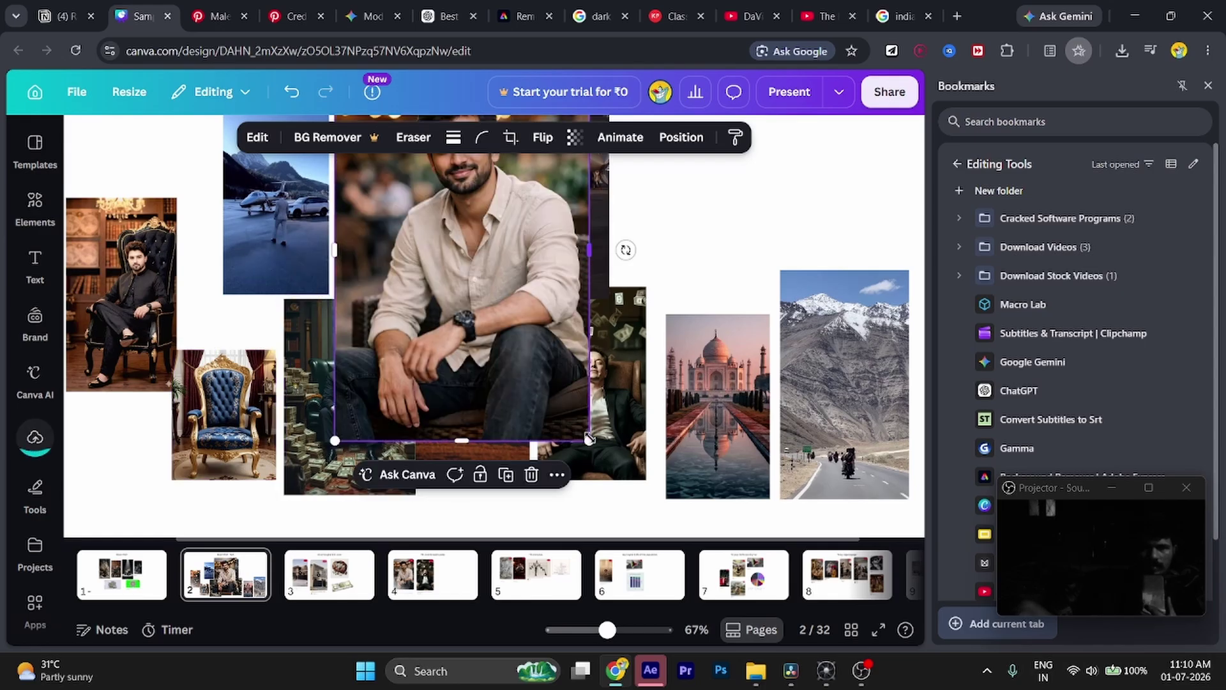
left_click_drag(417, 239, 296, 376)
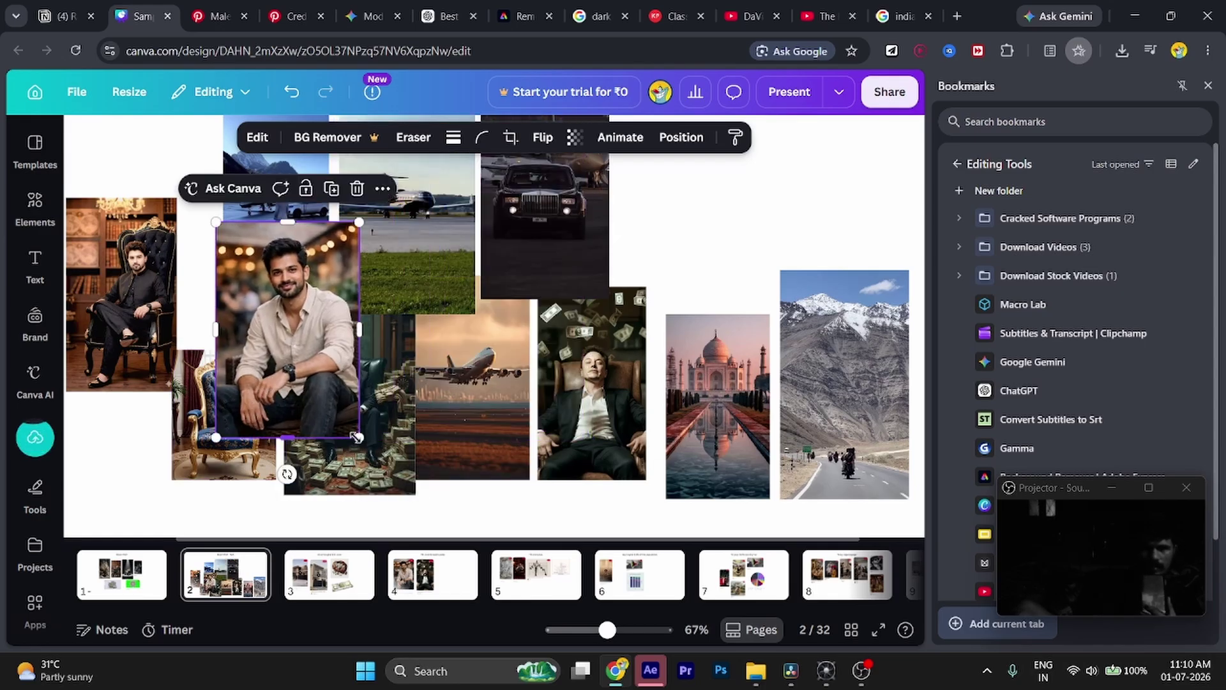
left_click_drag(360, 438, 225, 496)
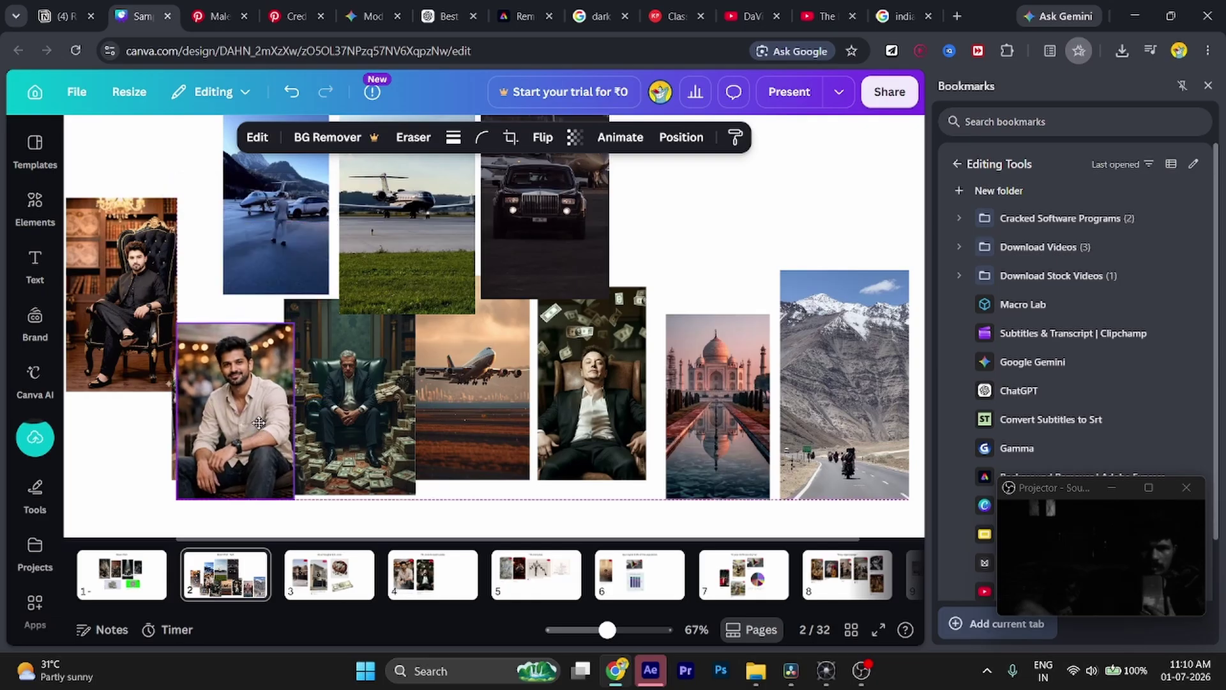
- Return to Pinterest, open the related pin of the seated man in a black T-shirt, and copy its image
left_click(218, 17)
scroll(450, 394, "down", 10)
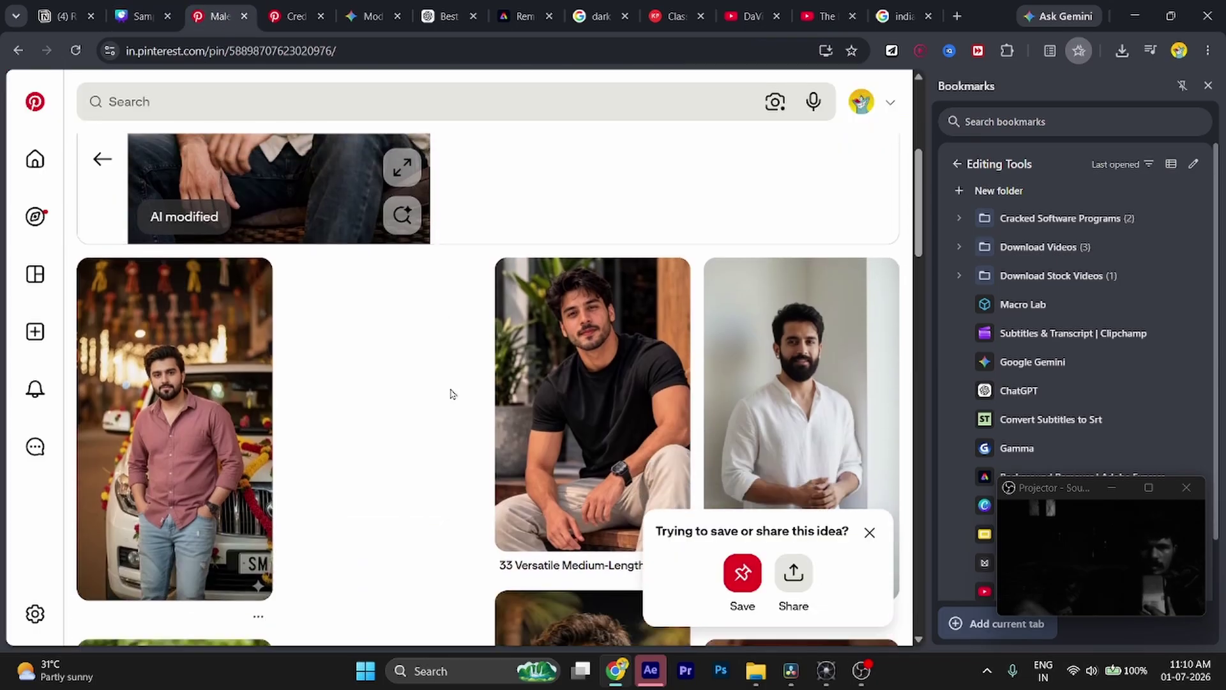
scroll(450, 393, "up", 2)
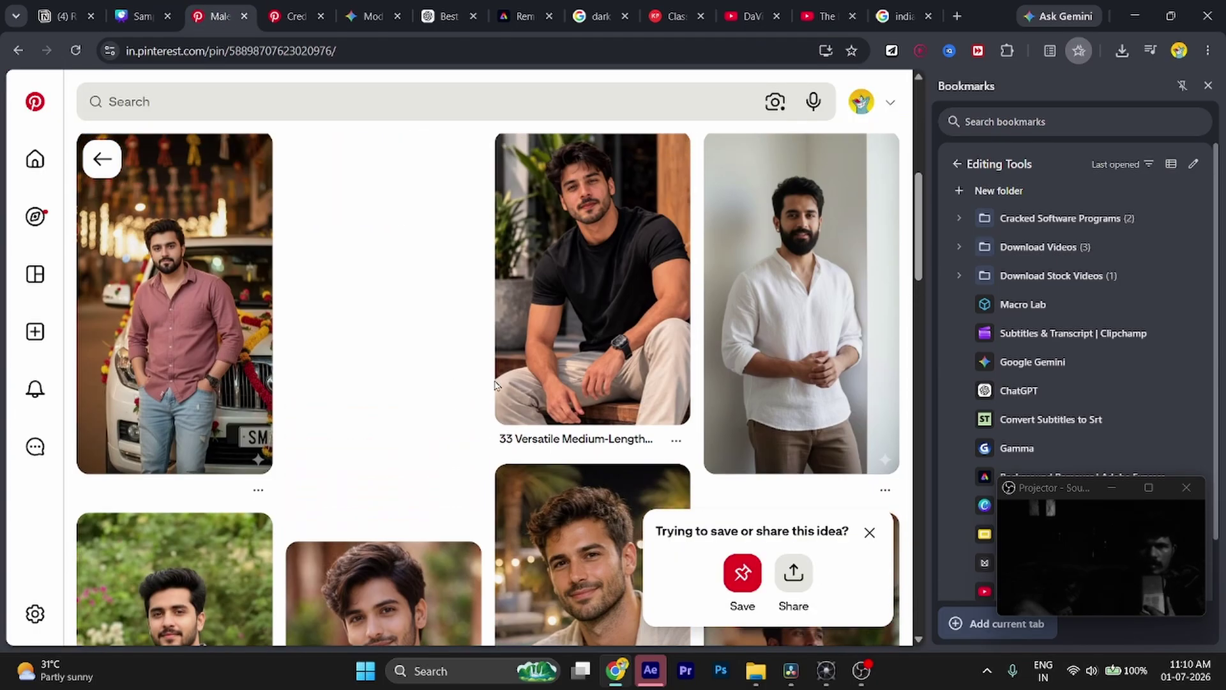
left_click(560, 352)
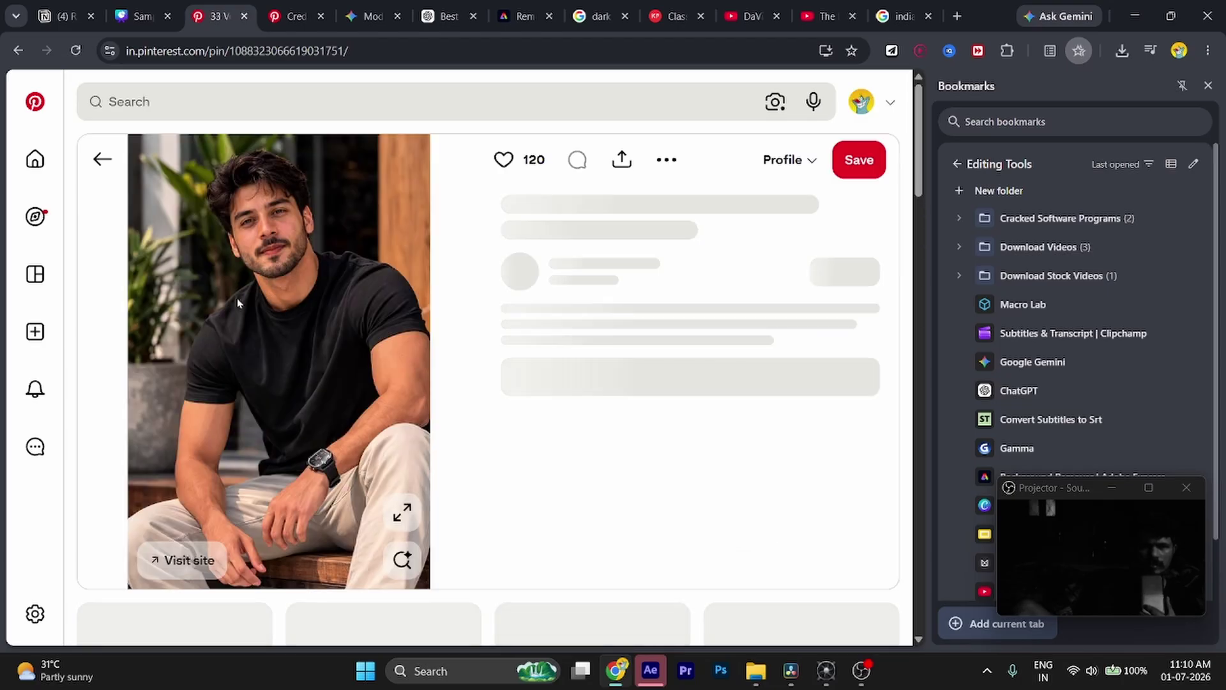
right_click(216, 314)
left_click(296, 379)
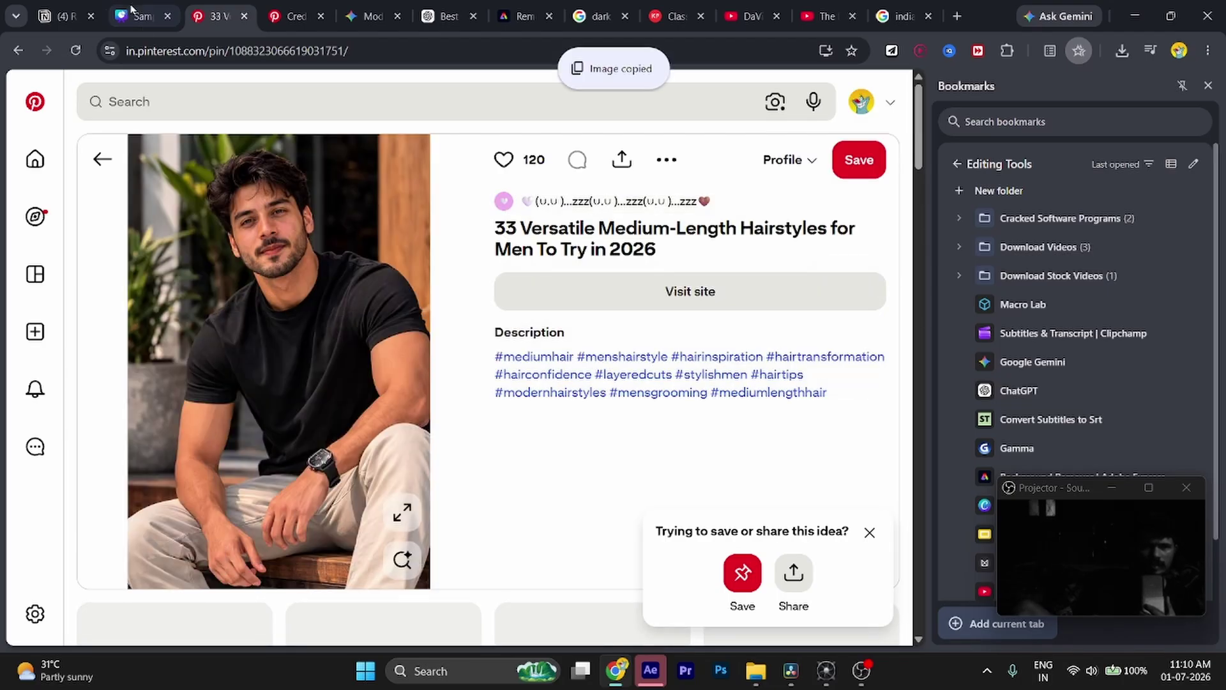
- Switch to the Canva design, paste the copied black T-shirt man photo, and shrink it to about the size of the neighbouring photos
left_click(141, 16)
left_click(354, 383)
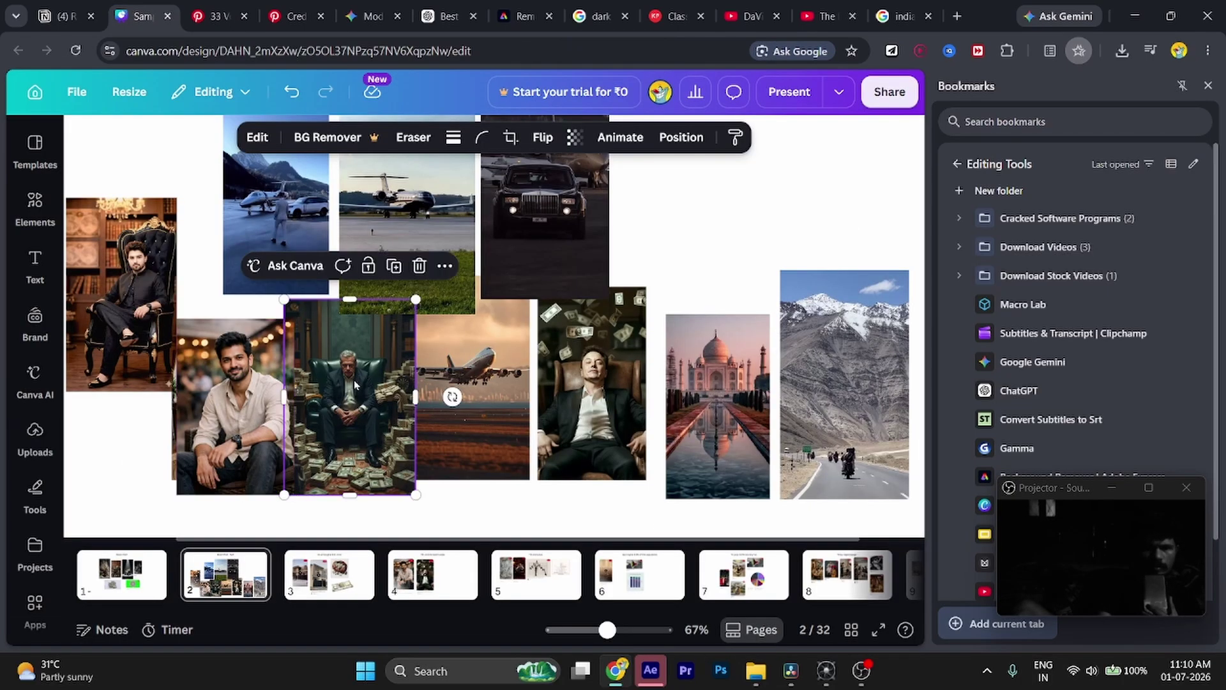
key("ctrl+v")
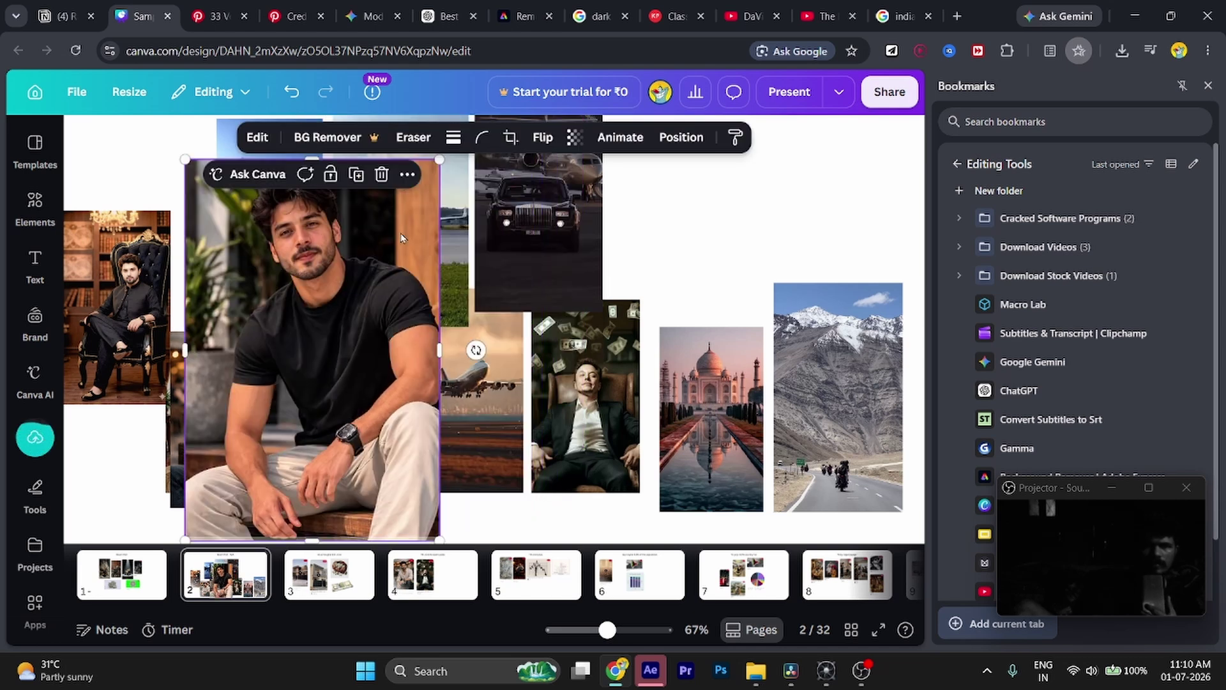
left_click_drag(440, 159, 328, 301)
left_click_drag(253, 410, 366, 384)
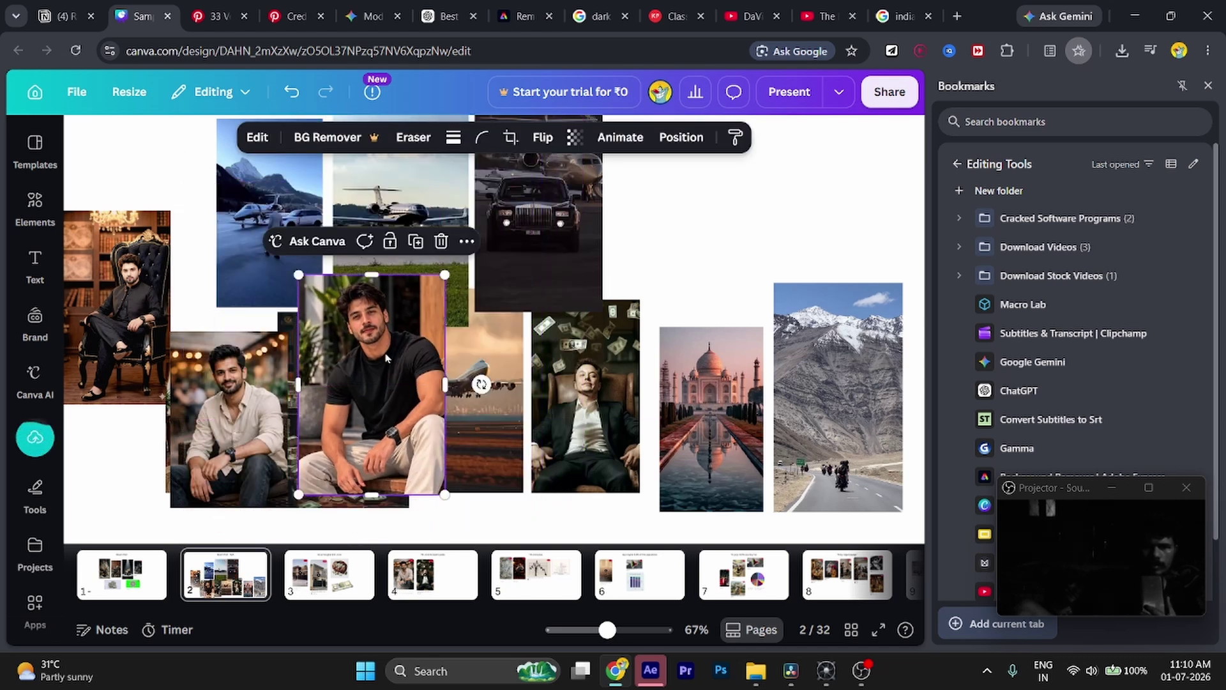
left_click_drag(447, 270, 404, 339)
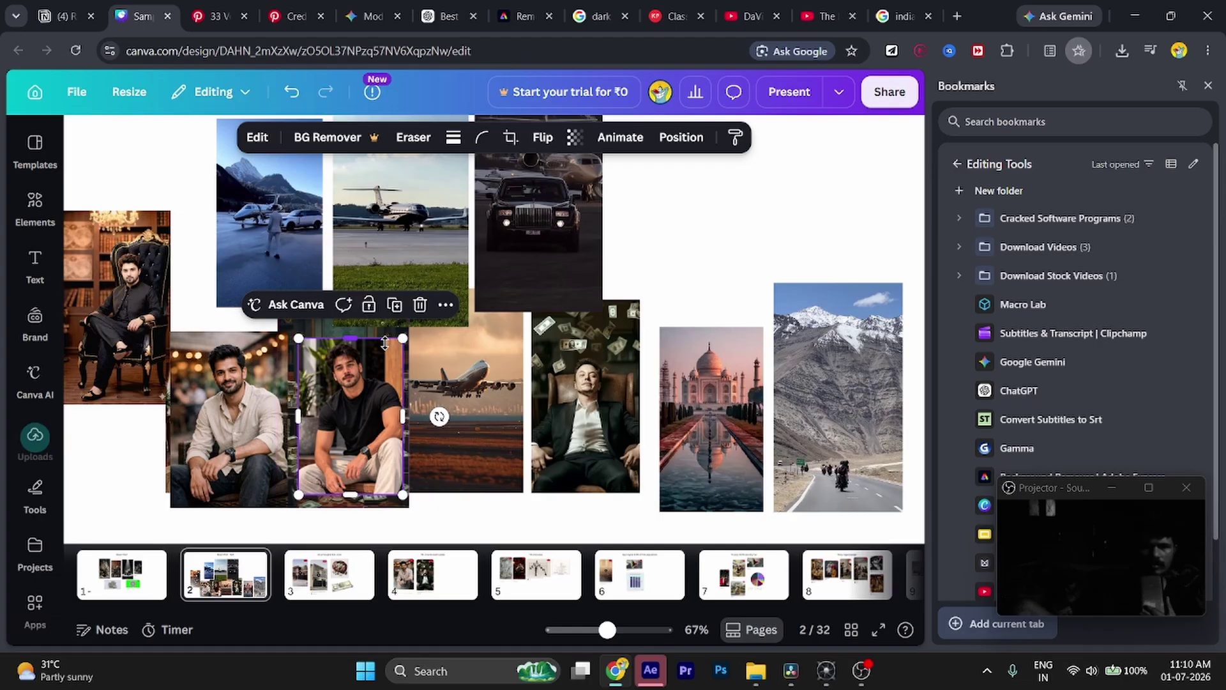
- Place the black T-shirt and beige-shirt man photos side by side in the slide's lower-left corner, next to the royal chair
left_click_drag(365, 413, 714, 197)
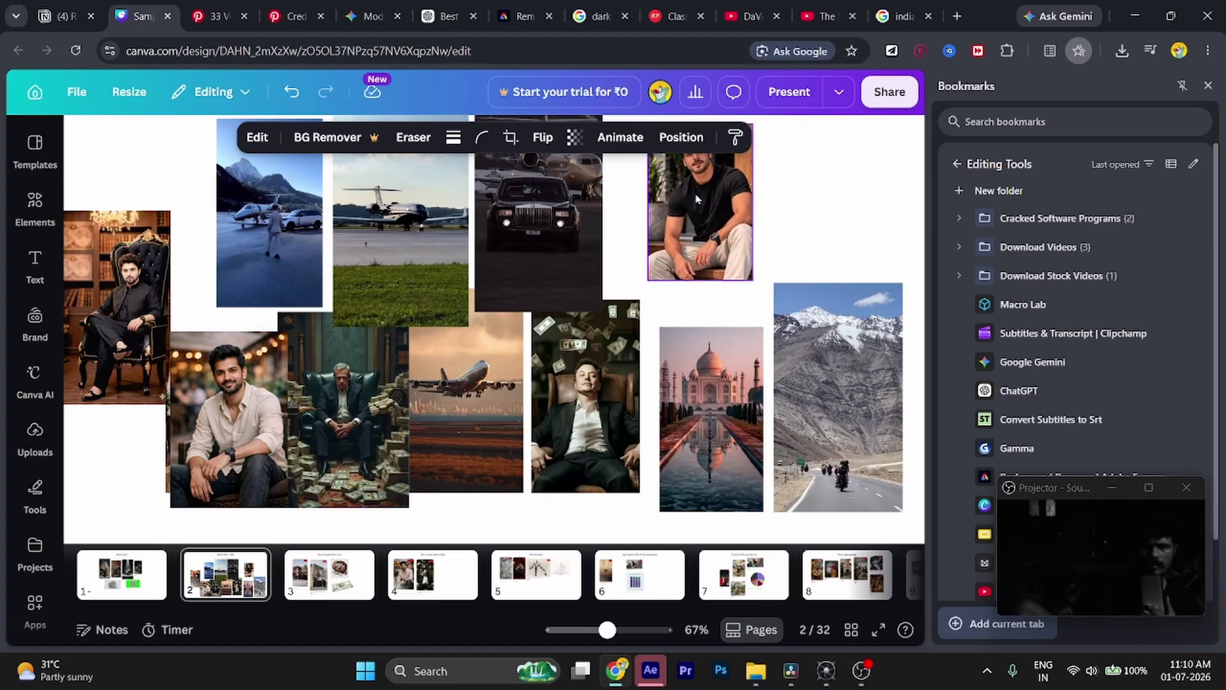
left_click(231, 434)
left_click_drag(231, 434, 803, 214)
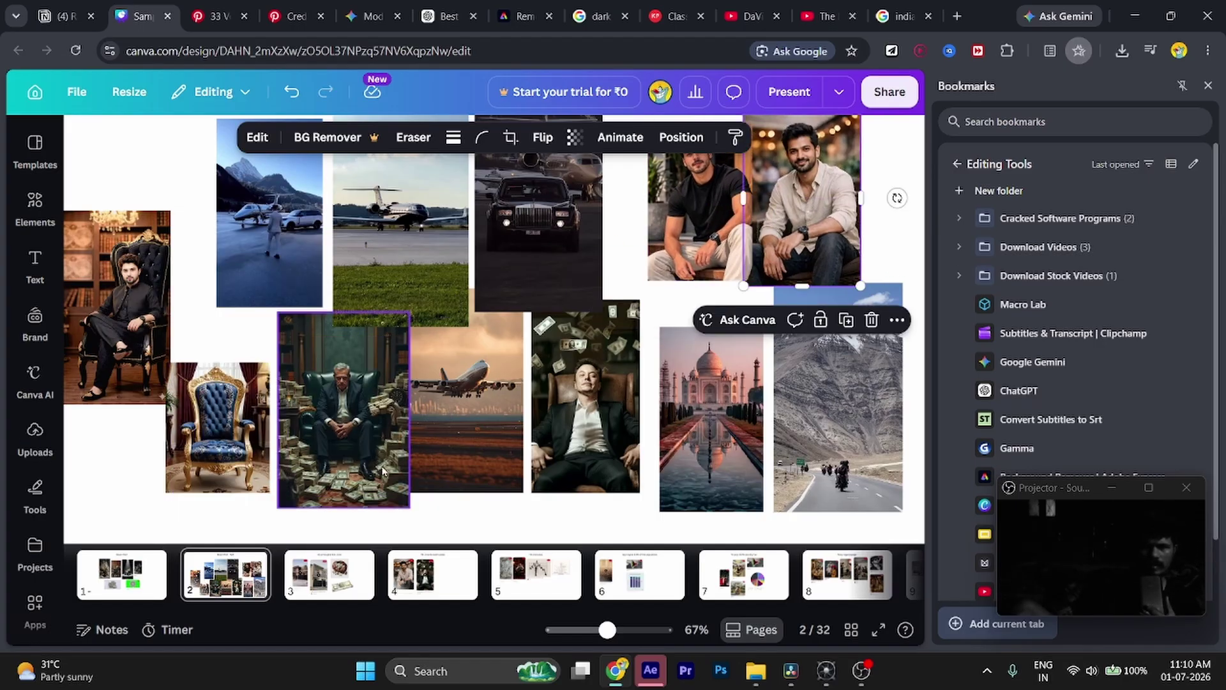
scroll(330, 529, "left", 1)
scroll(331, 529, "left", 5)
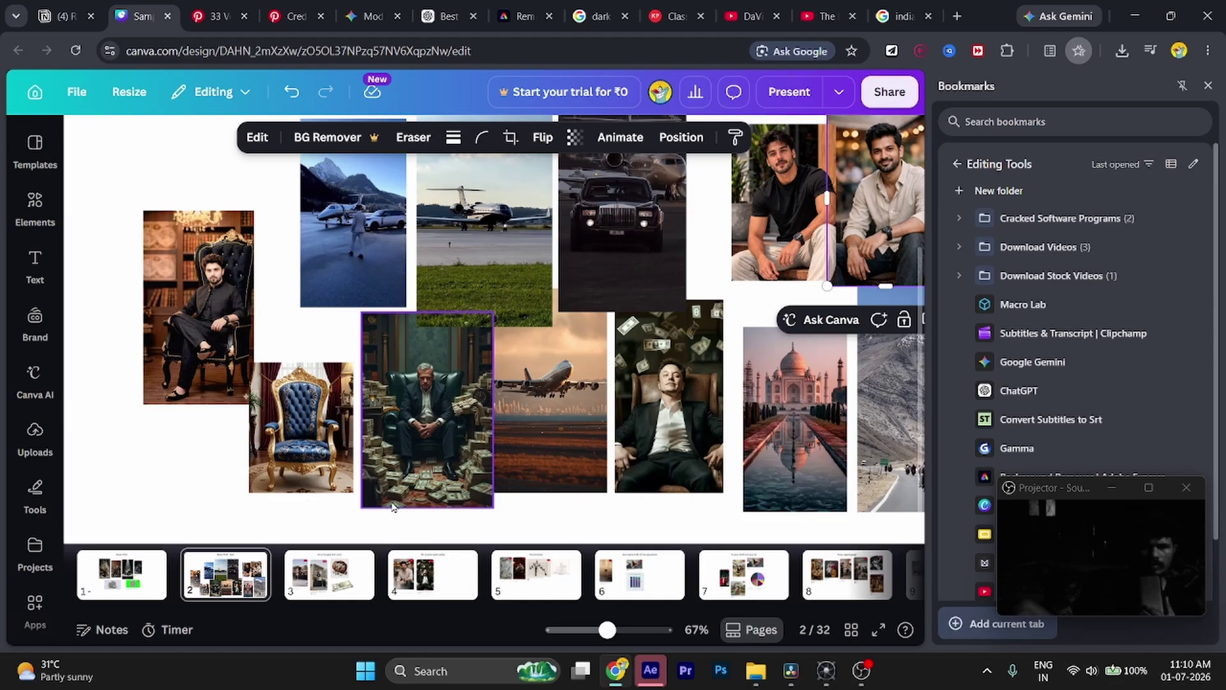
scroll(359, 404, "down", 3)
left_click(641, 302, "shift")
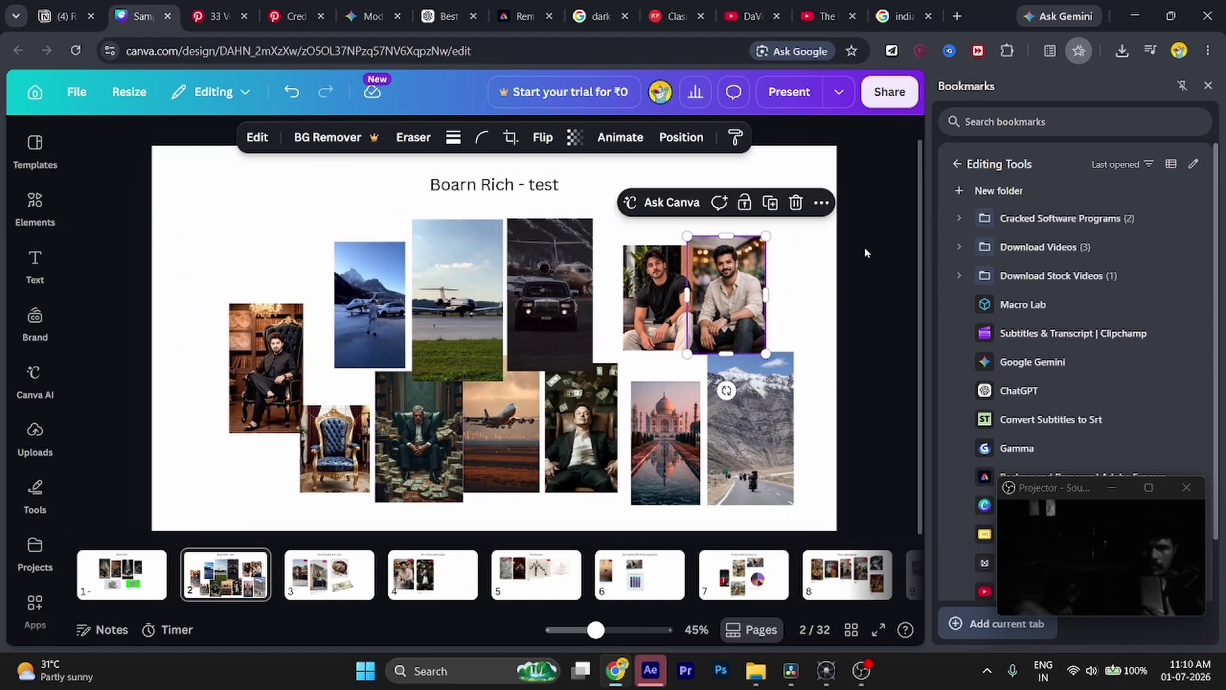
left_click_drag(640, 301, 179, 479)
left_click(182, 334)
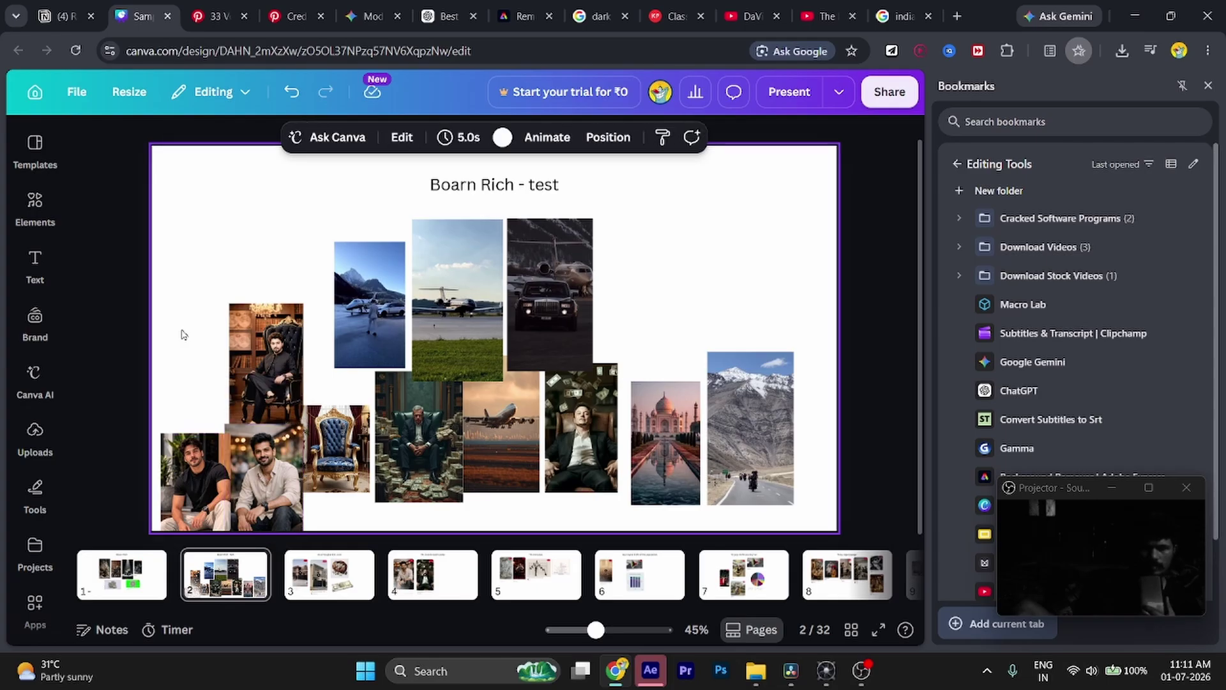
- Move the black-outfit man on the armchair and the man surrounded by cash stacks above the two casually dressed men
mouse_move(402, 474)
left_mouse_down()
mouse_move(338, 504)
mouse_move(395, 490)
left_mouse_up()
left_click(211, 348)
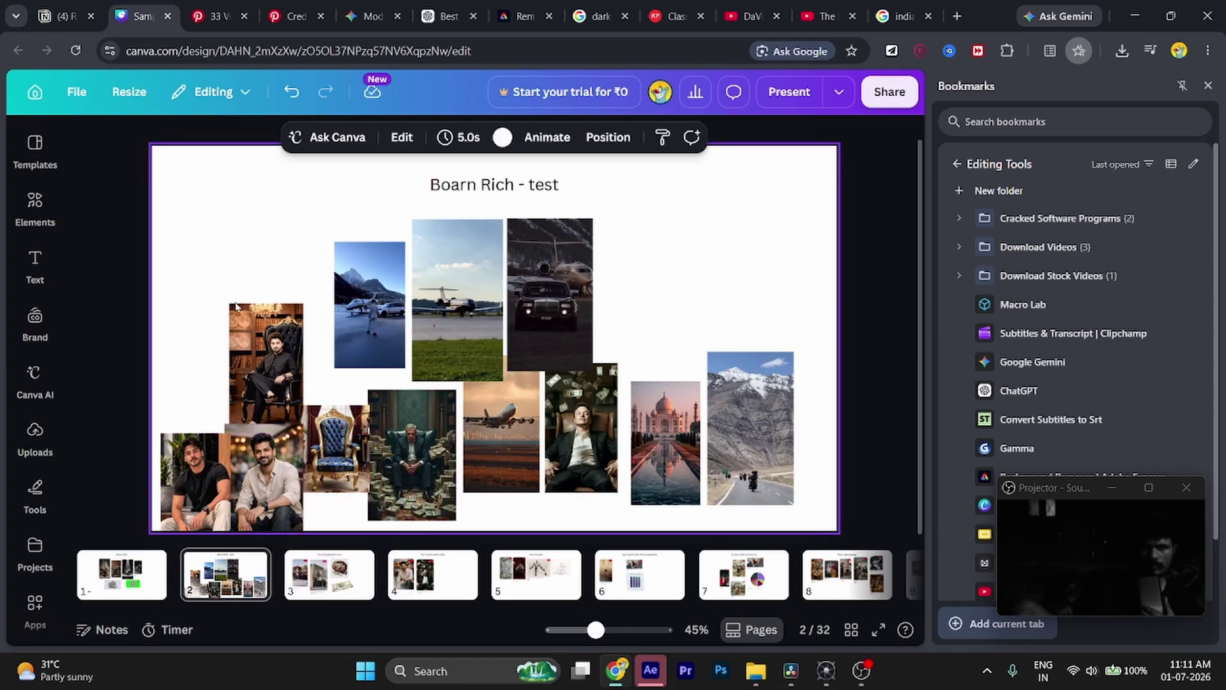
left_click_drag(253, 351, 179, 340)
left_click_drag(420, 459, 290, 356)
left_click(432, 482)
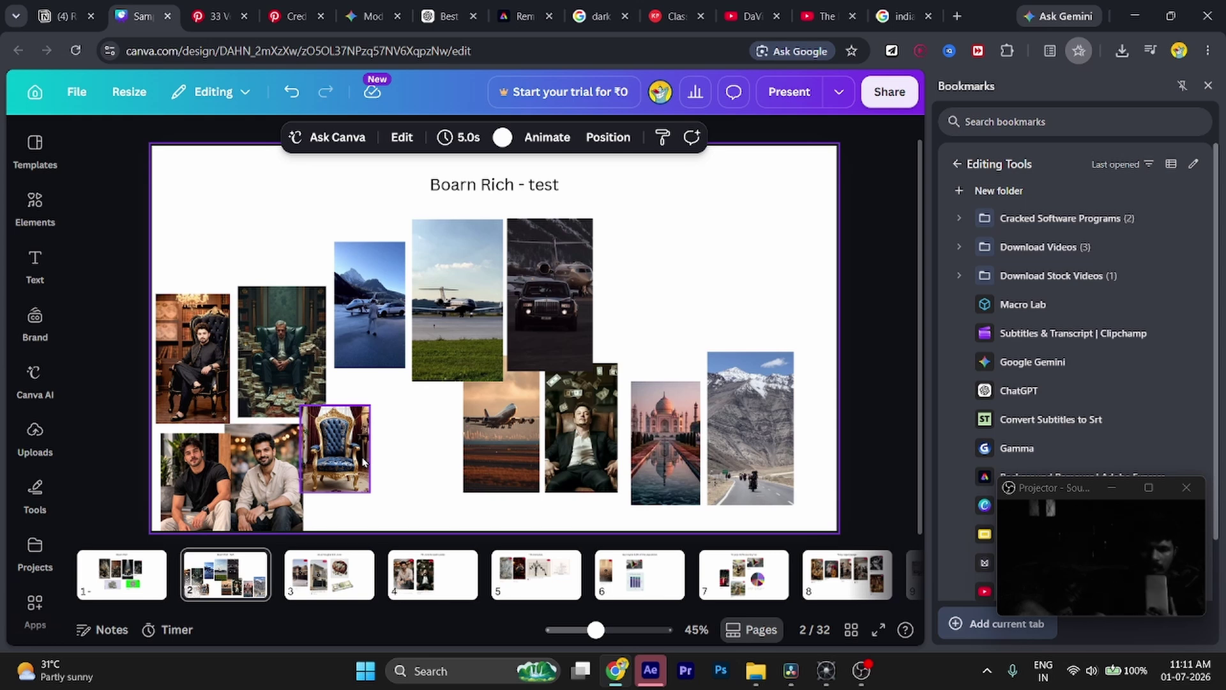
- Examine the individual reference photos on the "Boarn Rich - test" page and view the "ek achha ghar & 5 crore" page
left_click(337, 455)
key("Escape")
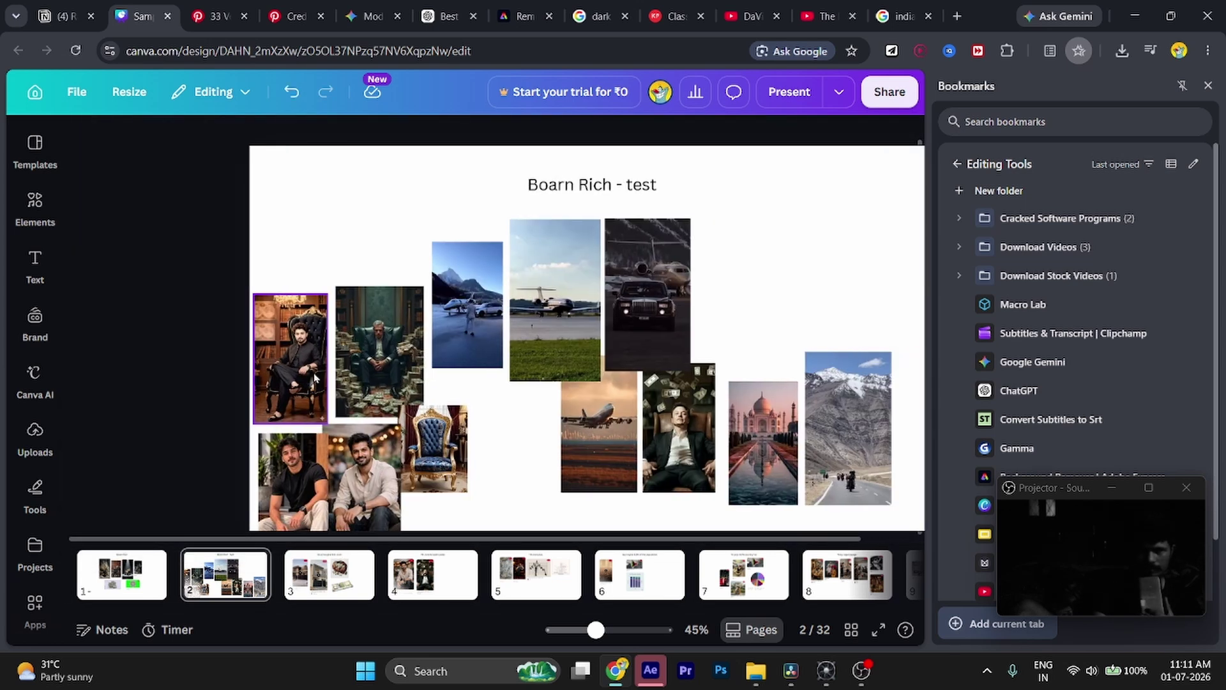
left_click(353, 437)
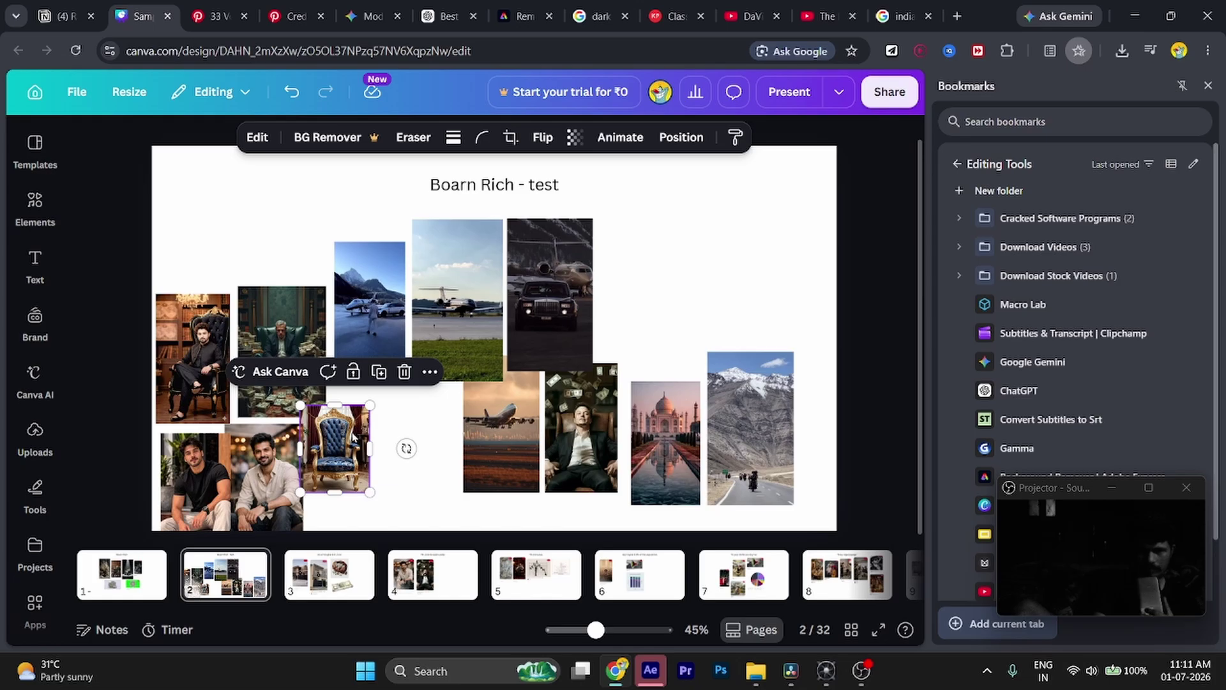
left_click(290, 338)
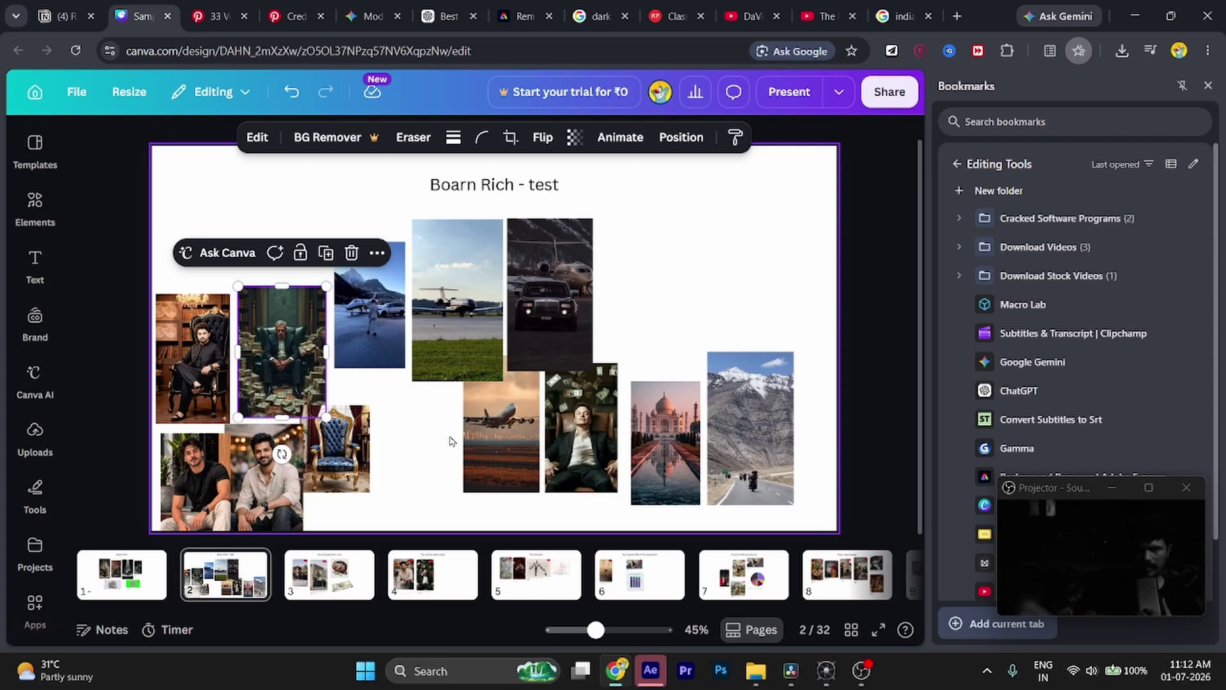
left_click(472, 325)
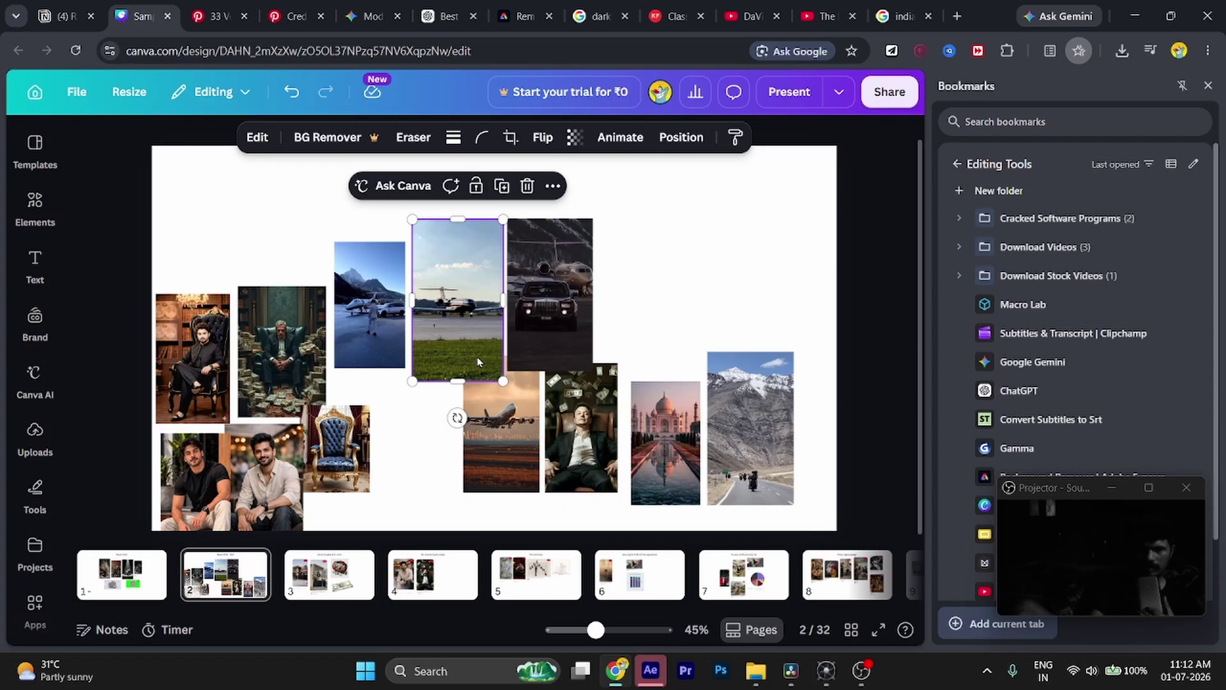
left_click(399, 329)
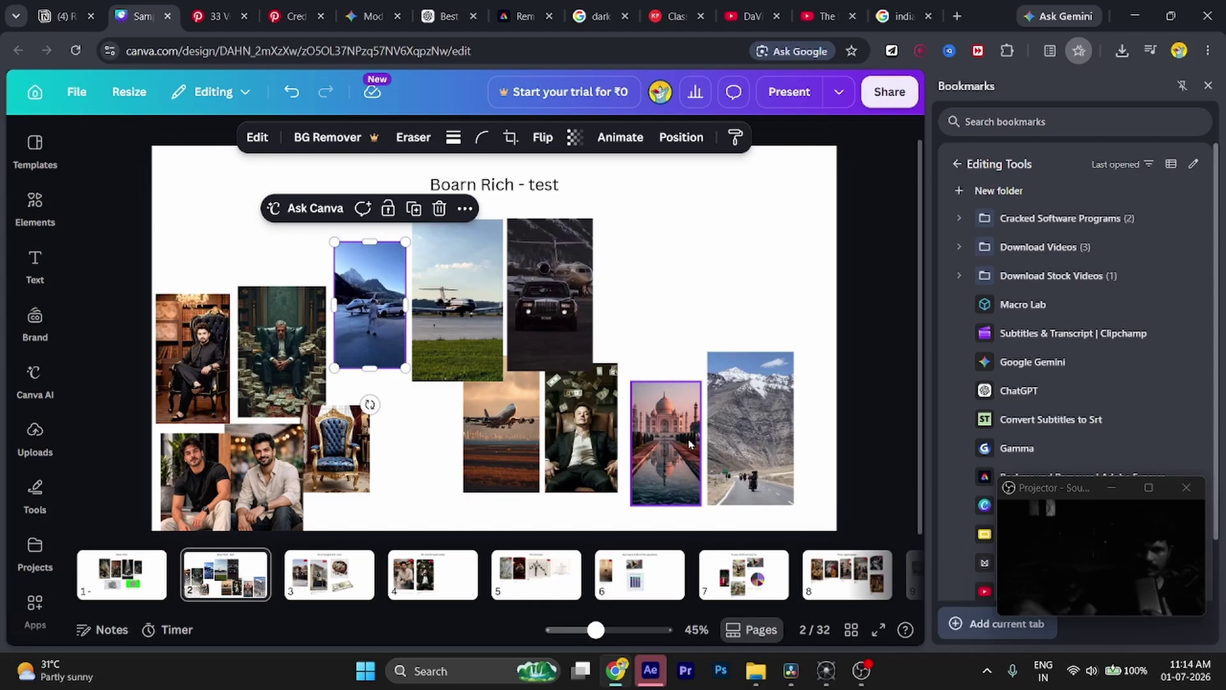
left_click(302, 589)
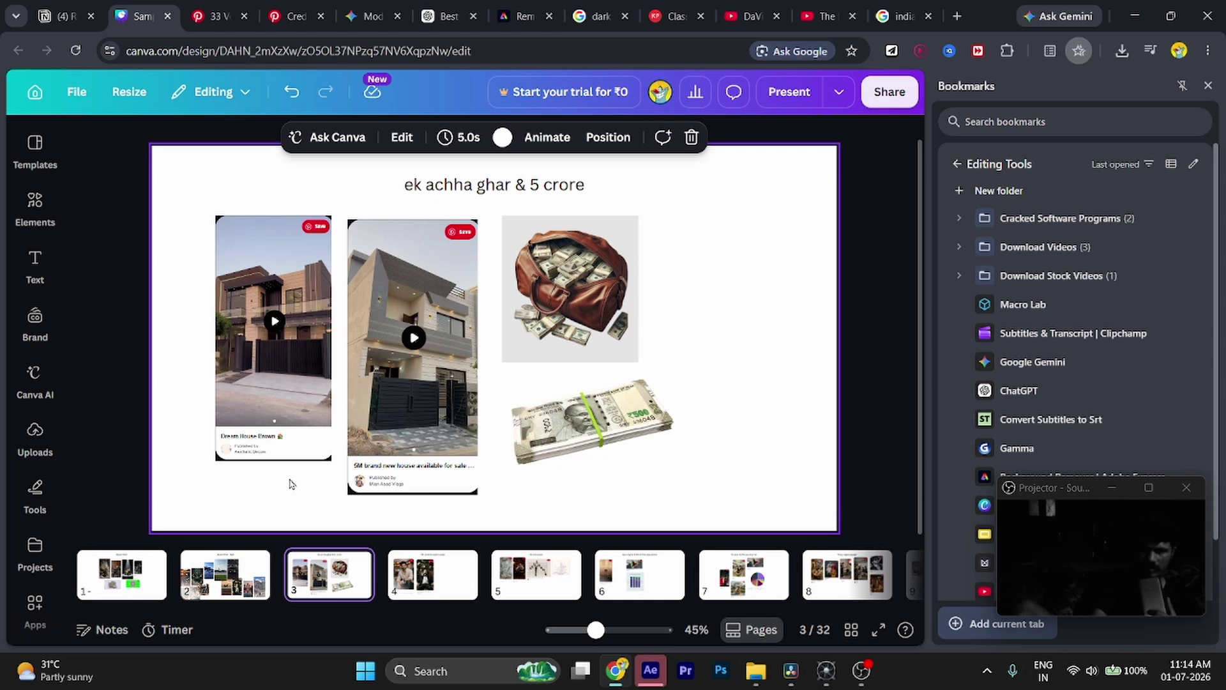
left_click(238, 584)
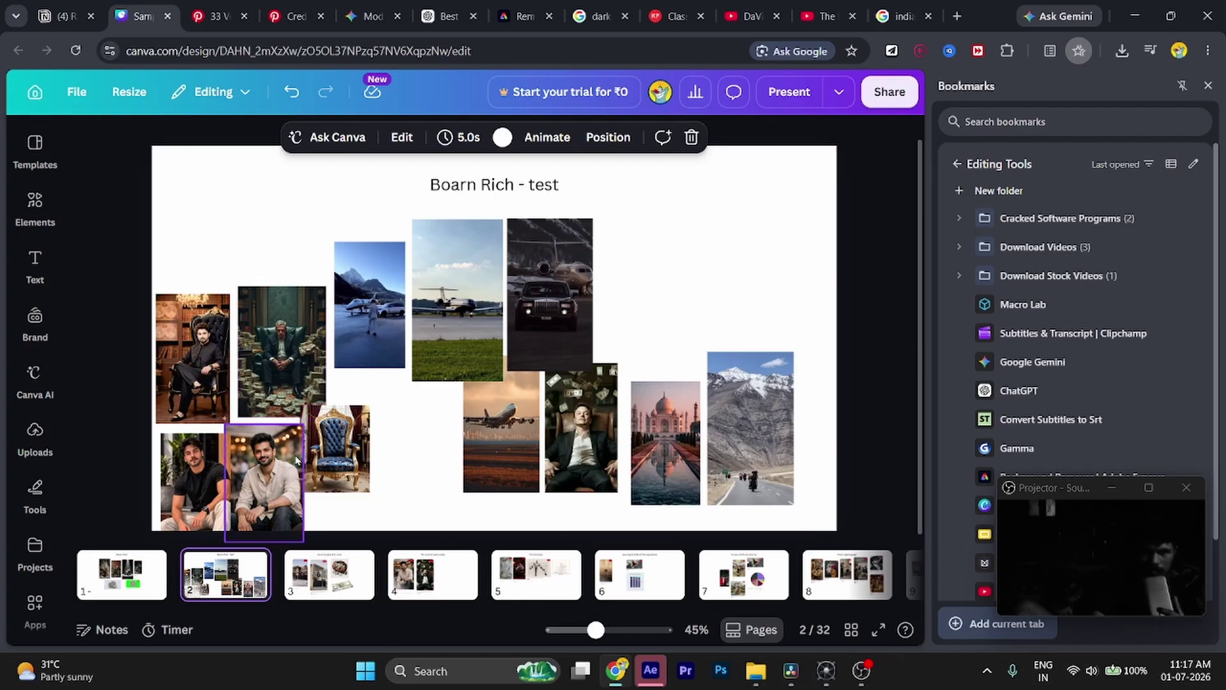
- Move the snowy-mountain jet, grass-side private jet and black luxury car photos into the rich-man cluster on the slide's left side
left_click_drag(353, 319, 354, 352)
left_click_drag(434, 275, 169, 193)
left_click(572, 291)
left_click_drag(572, 291, 329, 231)
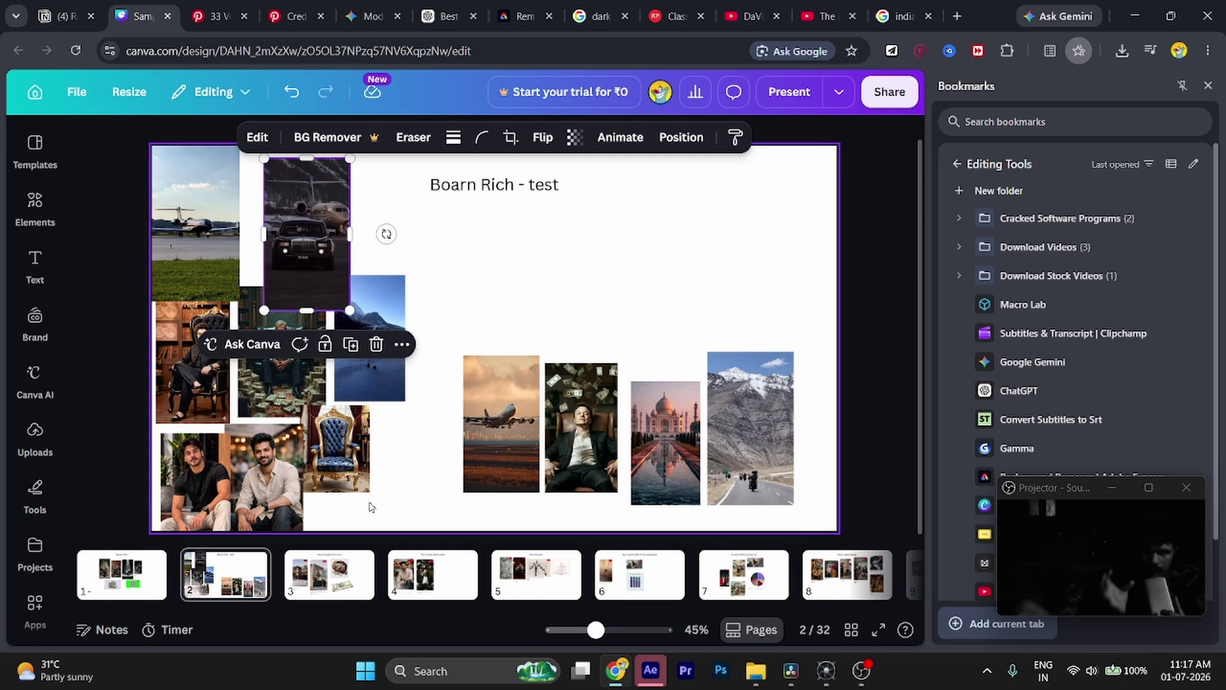
- Gather the Taj Mahal, airplane and mountain road photos mid-slide, and move the man under falling cash to the upper-right area
left_click_drag(676, 427, 538, 295)
left_click_drag(501, 443, 616, 314)
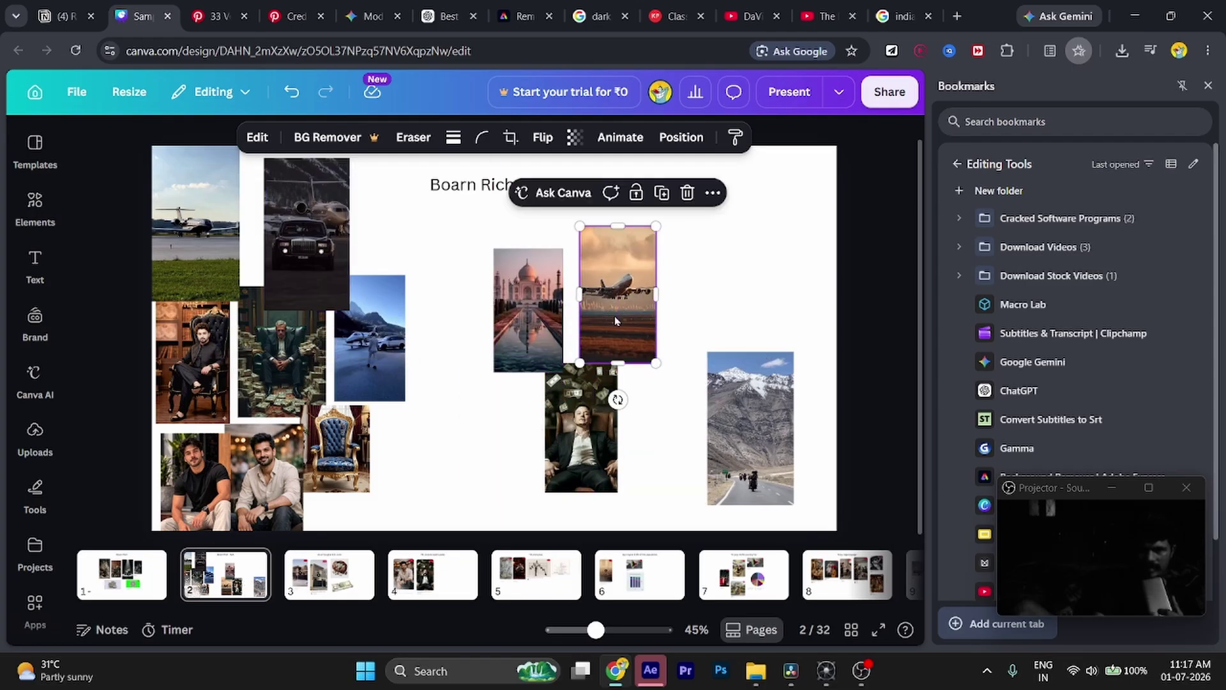
left_click(581, 428)
left_click_drag(581, 427, 770, 259)
left_click(736, 431)
left_click_drag(736, 431, 575, 427)
left_click(746, 423)
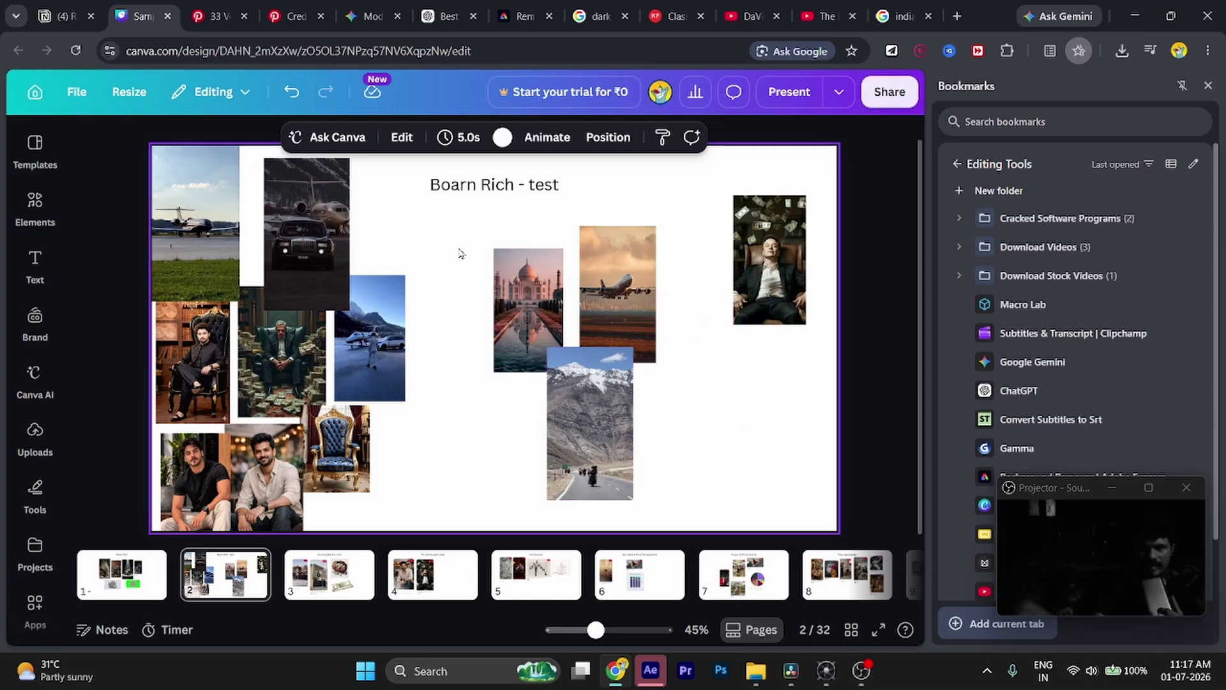
- Shrink all the photos of the left rich-man cluster together and move them inward from the slide's edge
left_click_drag(396, 239, 219, 423)
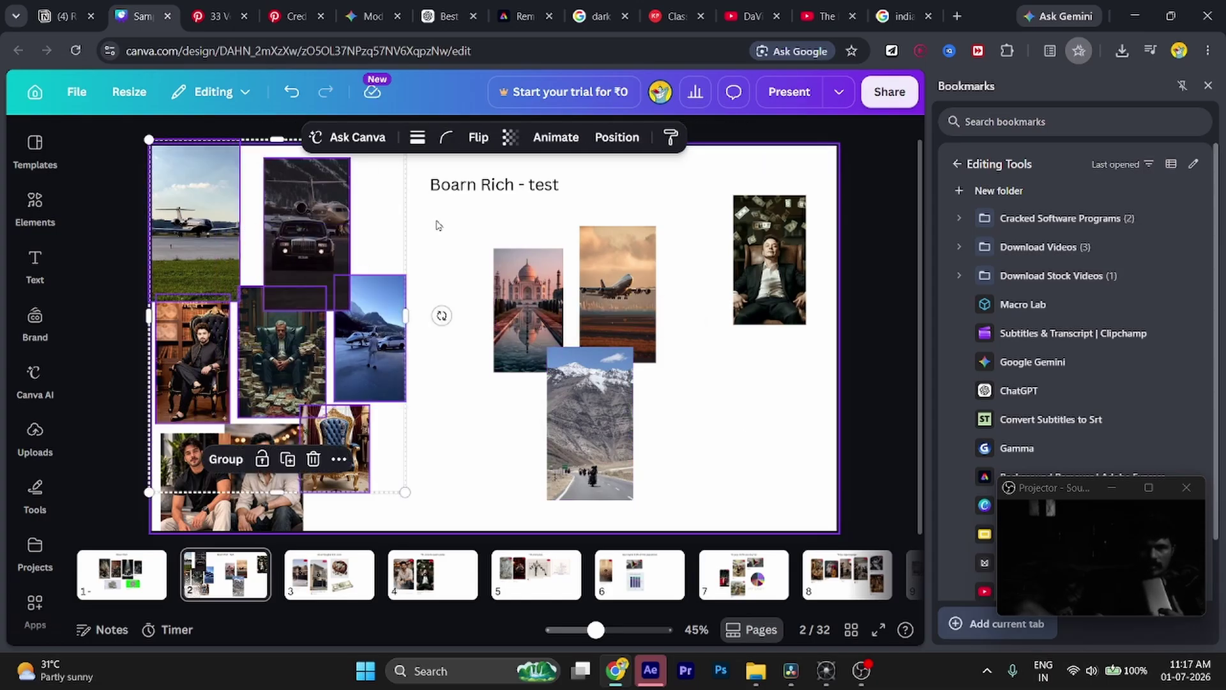
left_click_drag(63, 211, 309, 432)
left_click_drag(249, 278, 308, 348)
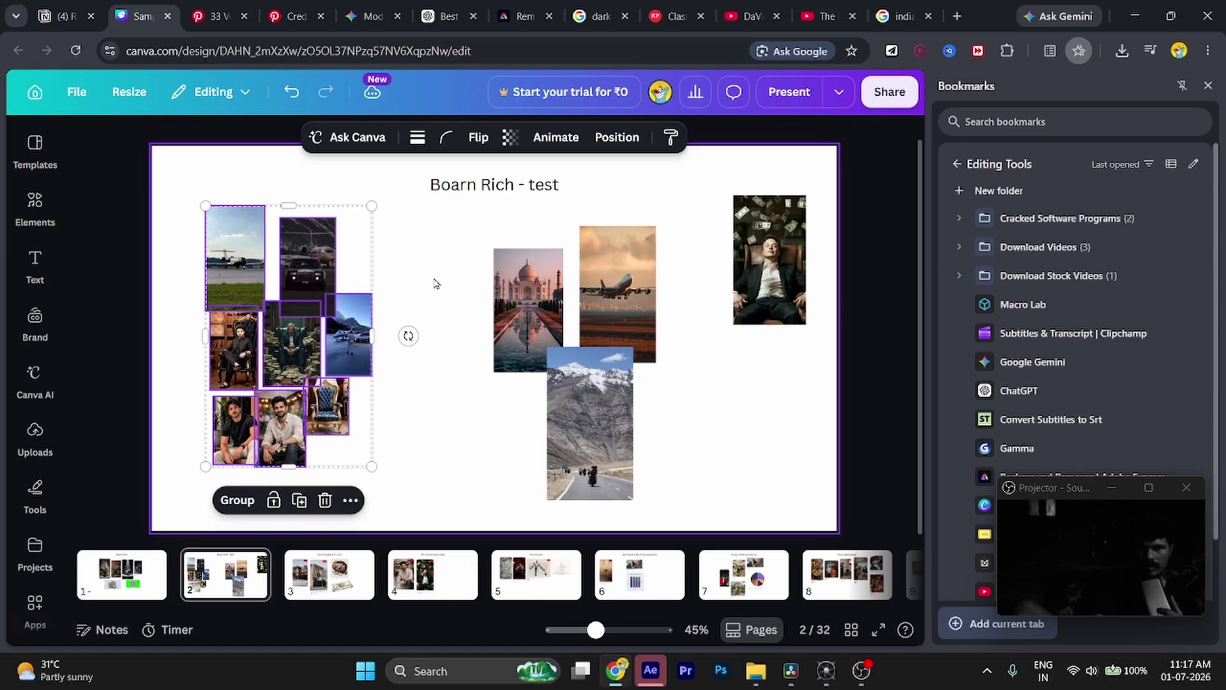
- Shrink and reposition the three travel photos together, and lower the photo of the man under falling cash
left_click_drag(434, 279, 623, 445)
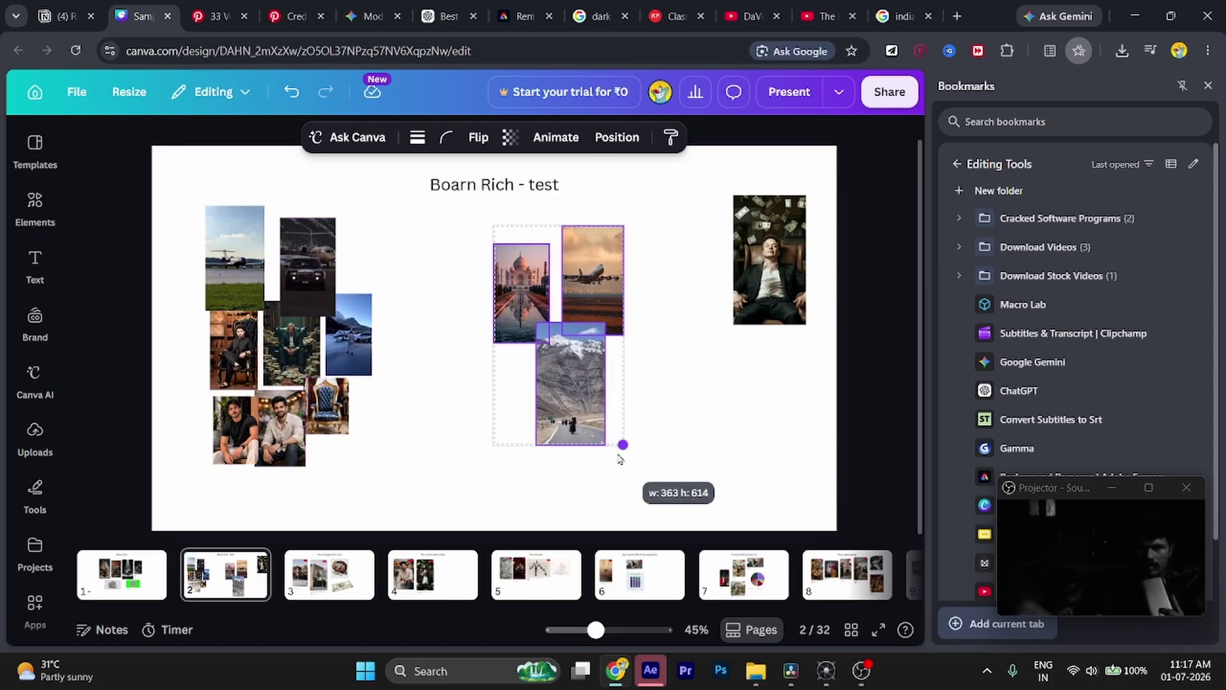
left_click_drag(591, 300, 566, 320)
left_click_drag(736, 282, 714, 363)
left_click(643, 215)
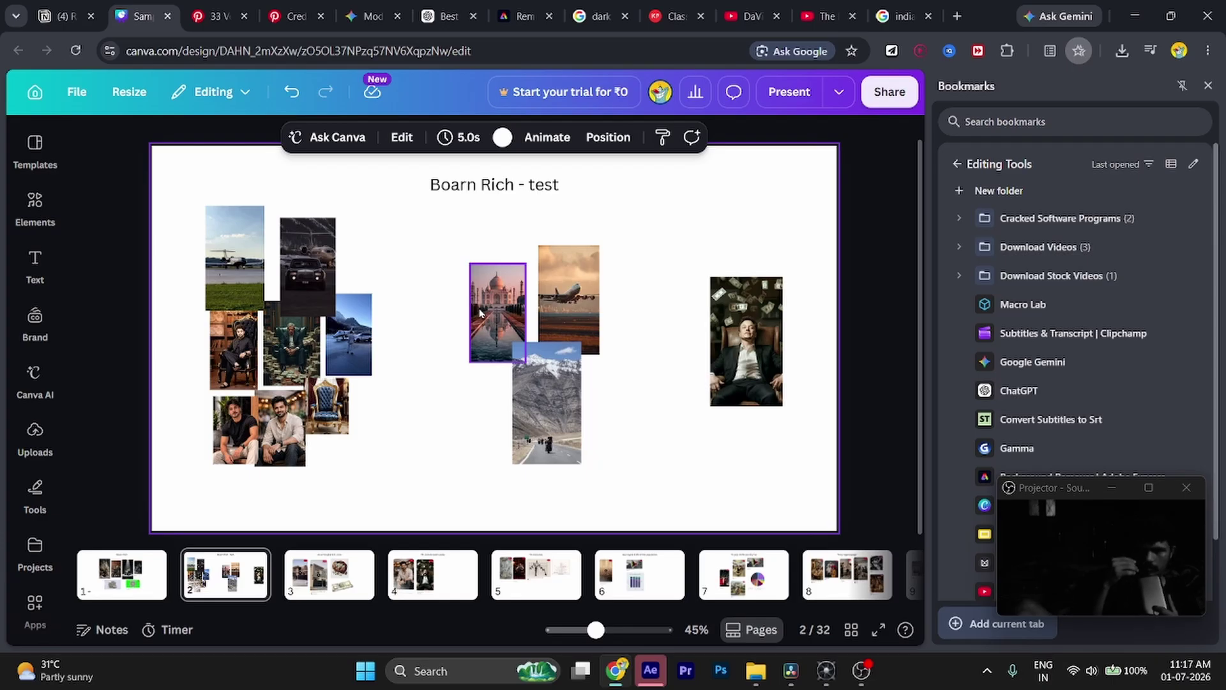
- Move the mountain road photo down below the Taj Mahal photo so that the travel photos no longer overlap
left_click_drag(544, 439, 522, 466)
left_click(574, 305)
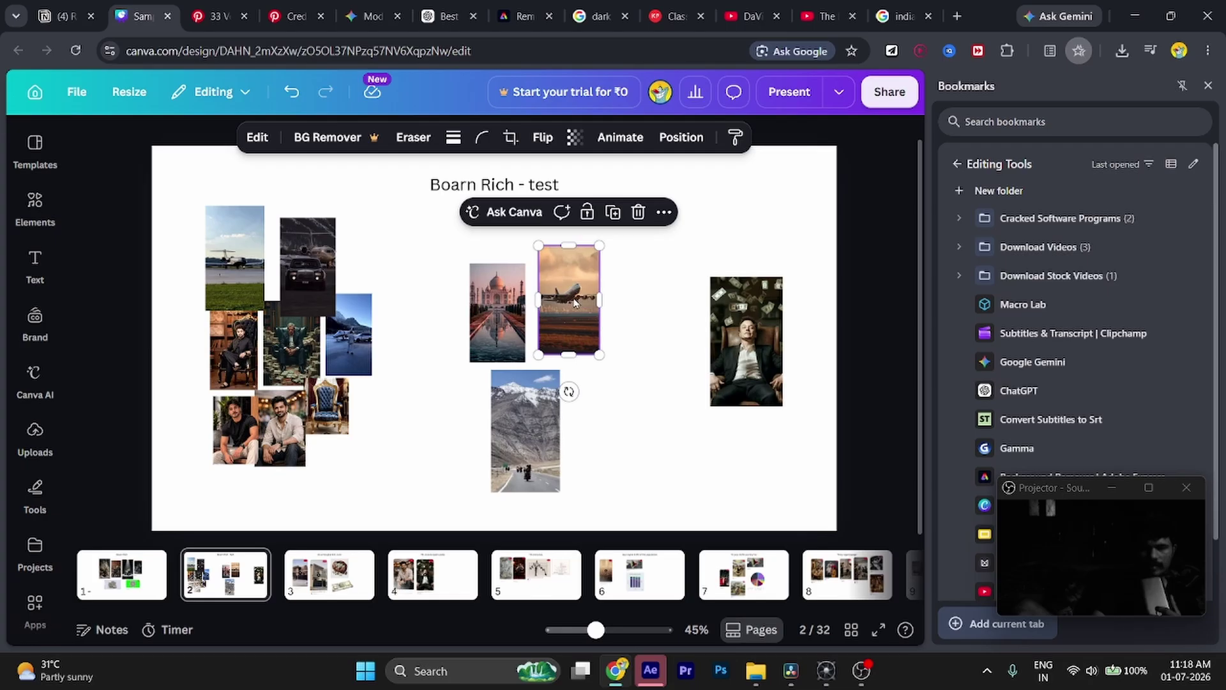
left_click(250, 288)
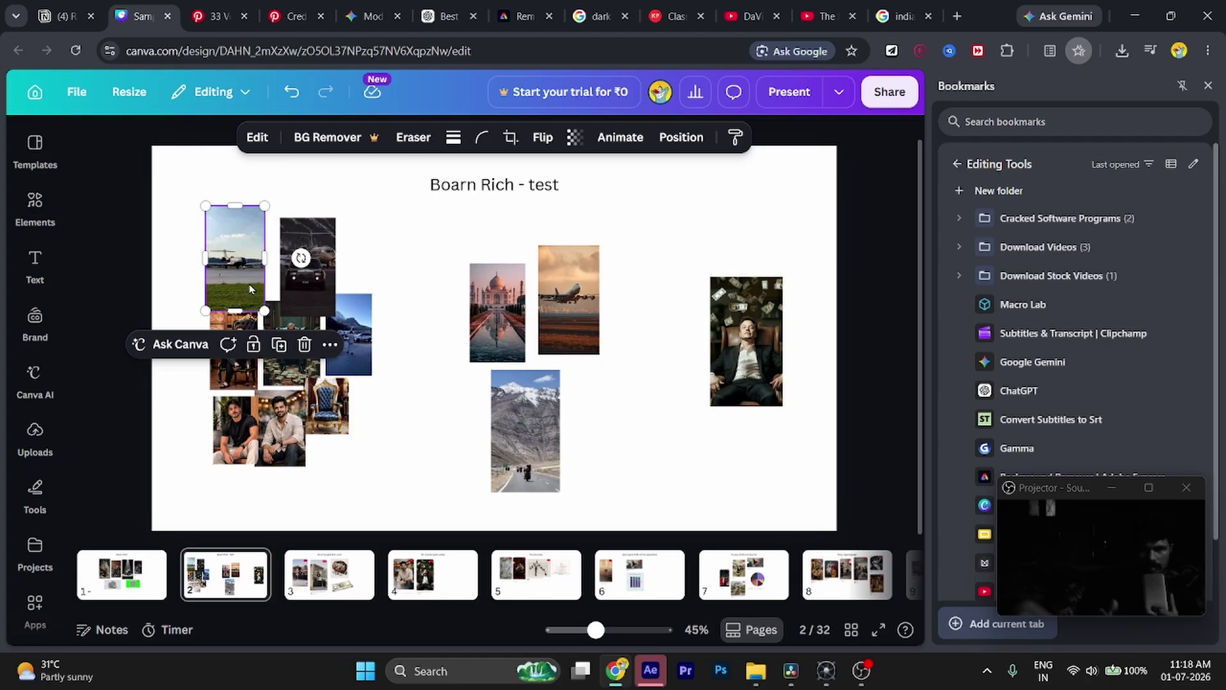
left_click(394, 435)
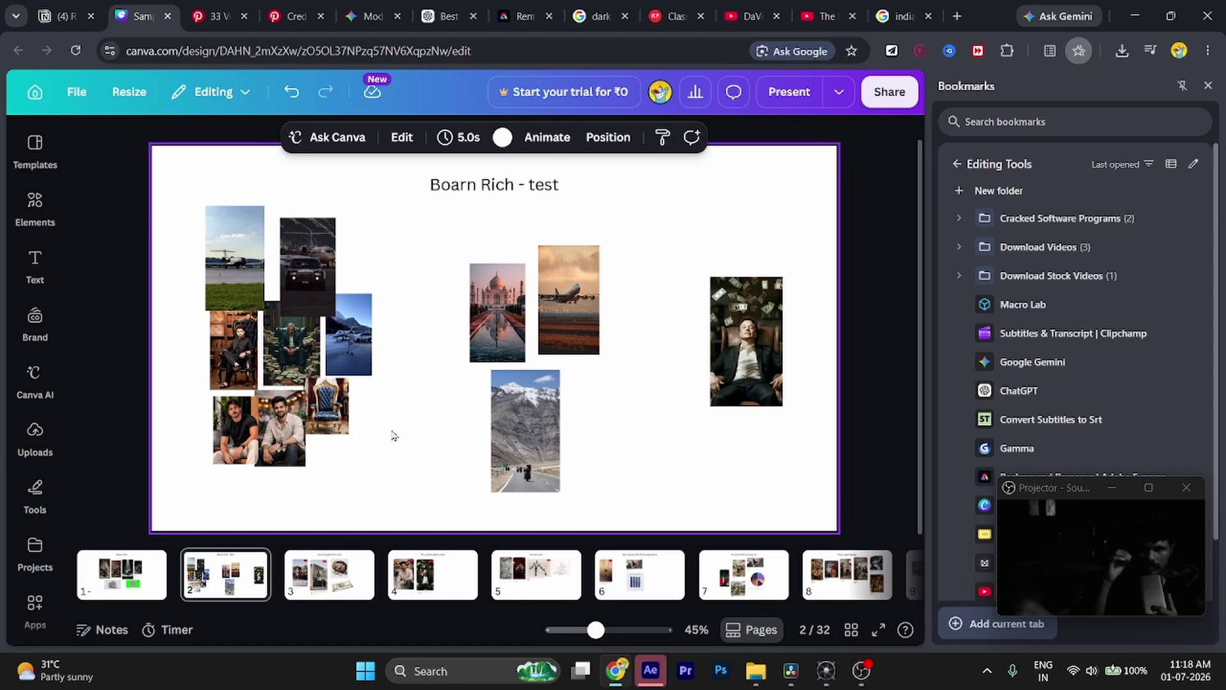
- Delete the black T-shirt man photo and shift the beige-shirt man photo left, away from the royal chair
left_click(232, 433)
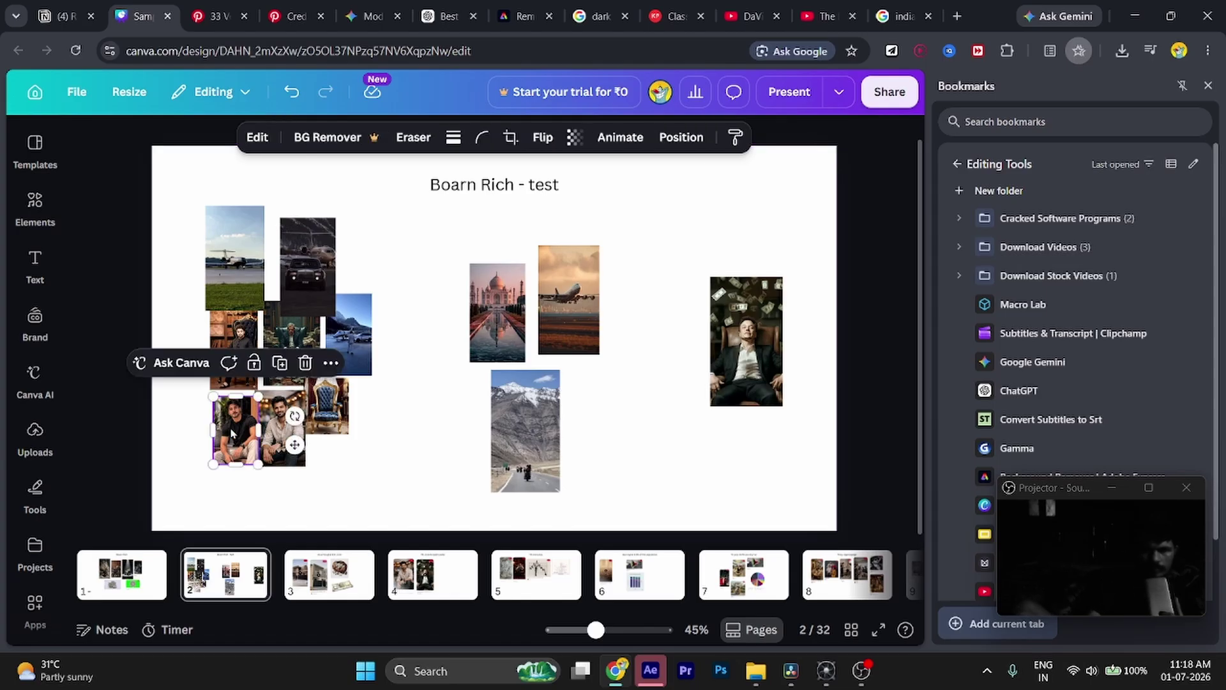
key("Delete")
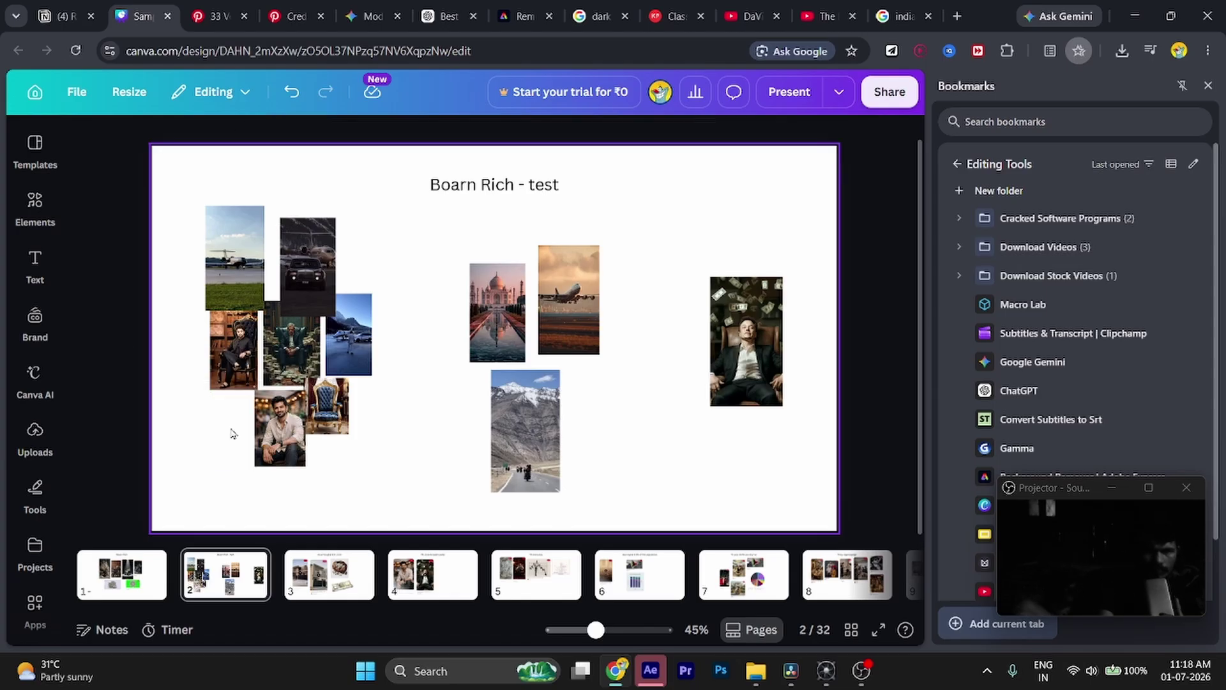
left_click_drag(275, 434, 255, 434)
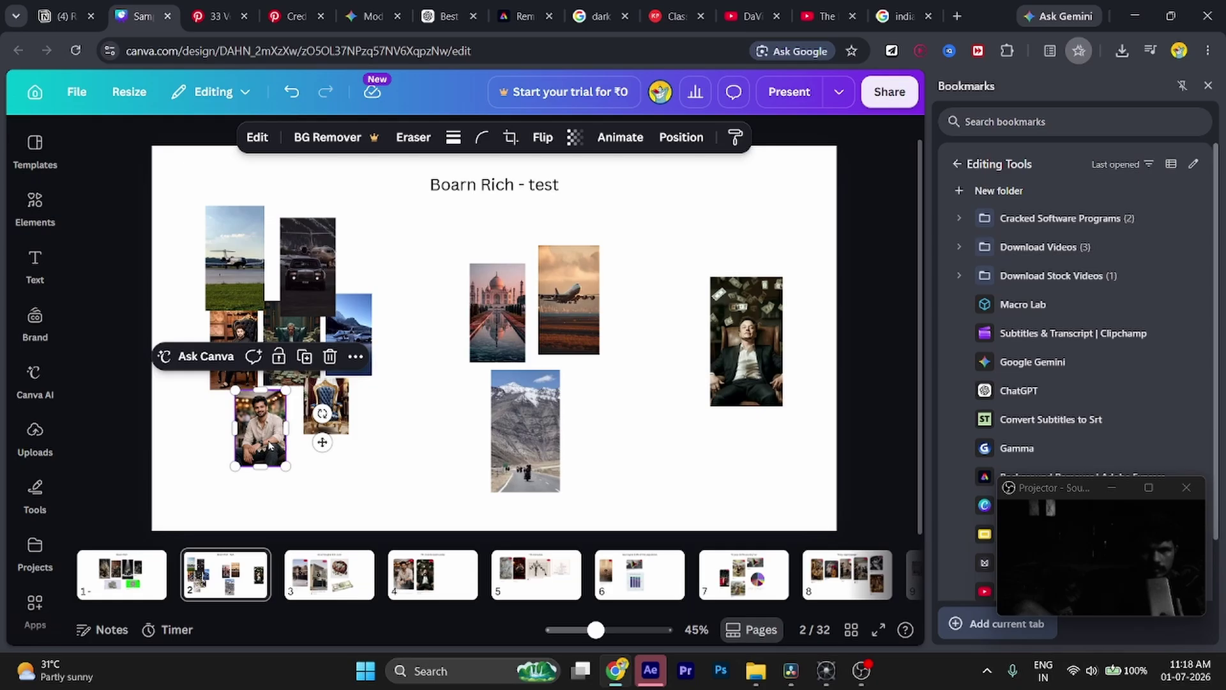
left_click(345, 474)
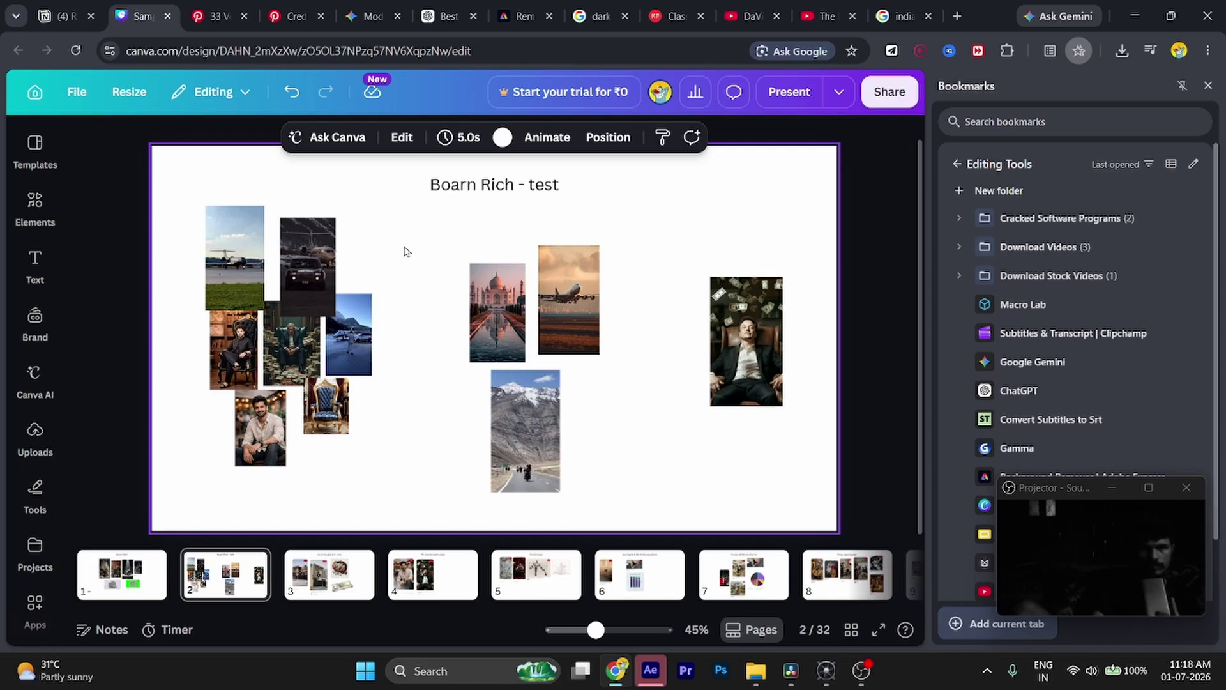
- Select the whole left cluster of rich-man photos and shift it slightly down and to the right
left_click_drag(403, 249, 192, 447)
left_click_drag(292, 365, 296, 385)
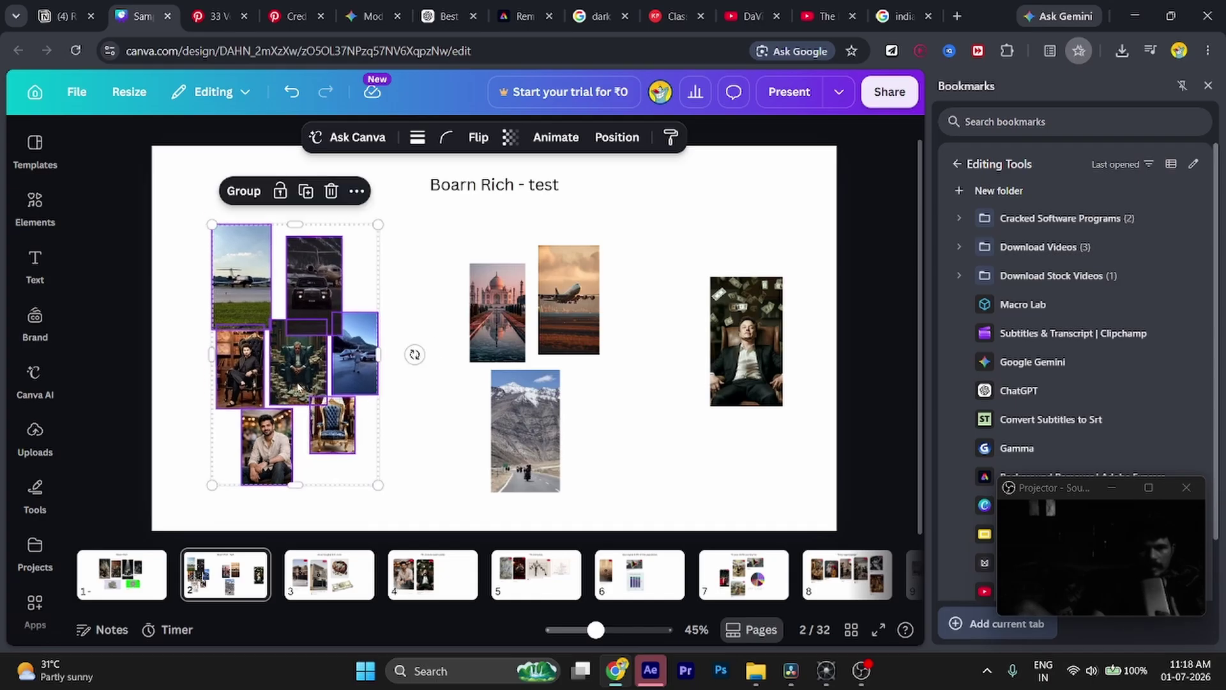
left_click(432, 452)
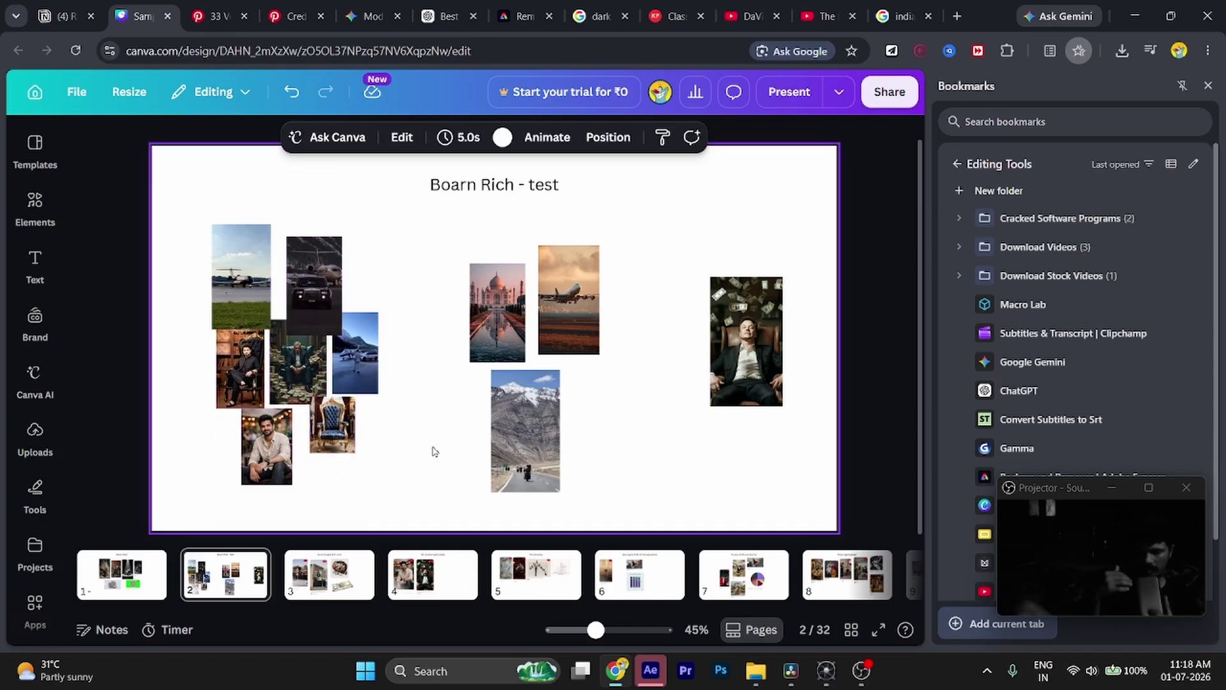
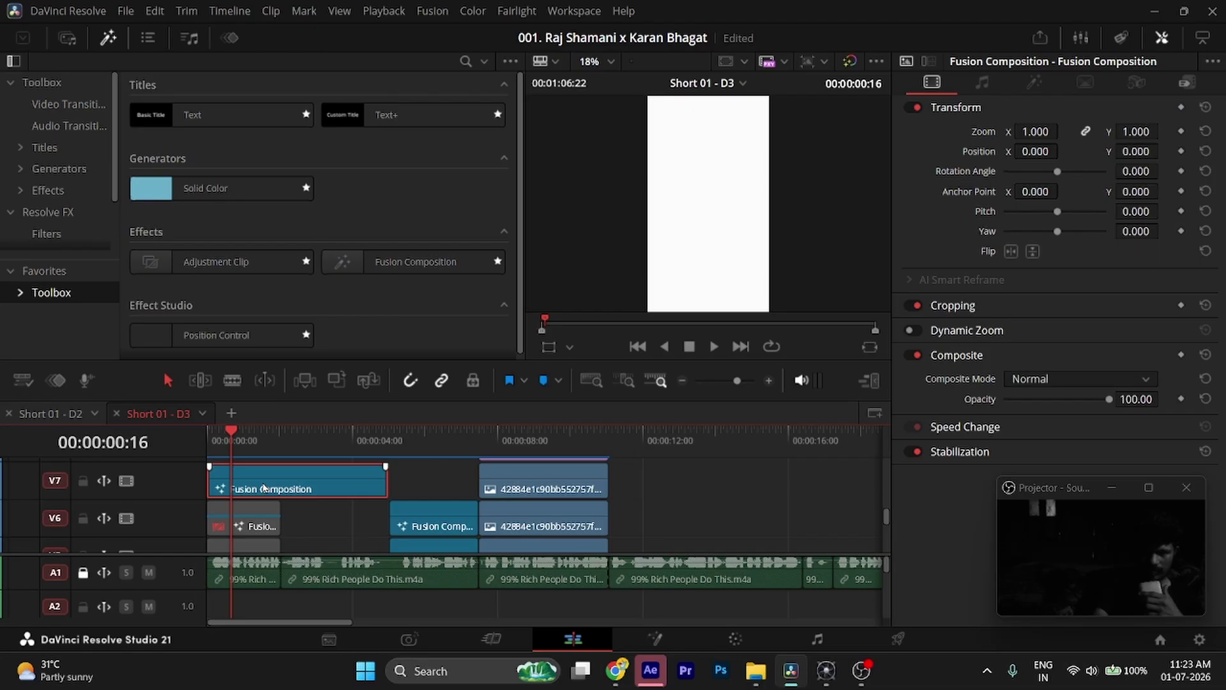
- Move the full-white Fusion composition at the start of the timeline up to track V10
scroll(260, 522, "up", 3)
scroll(260, 523, "down", 1)
left_click_drag(261, 520, 259, 490)
scroll(268, 516, "up", 2)
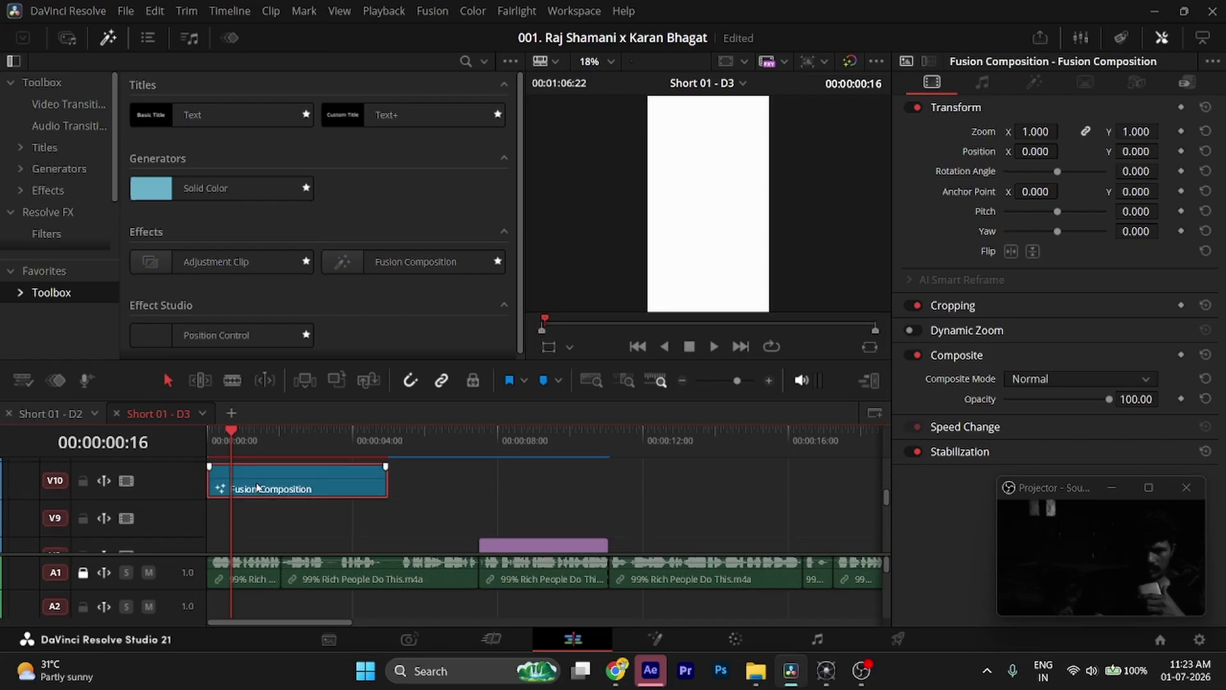
- Paste a copy of the white Fusion composition and place it on V11, starting with the second audio clip at 00:00:02:01
key("Down")
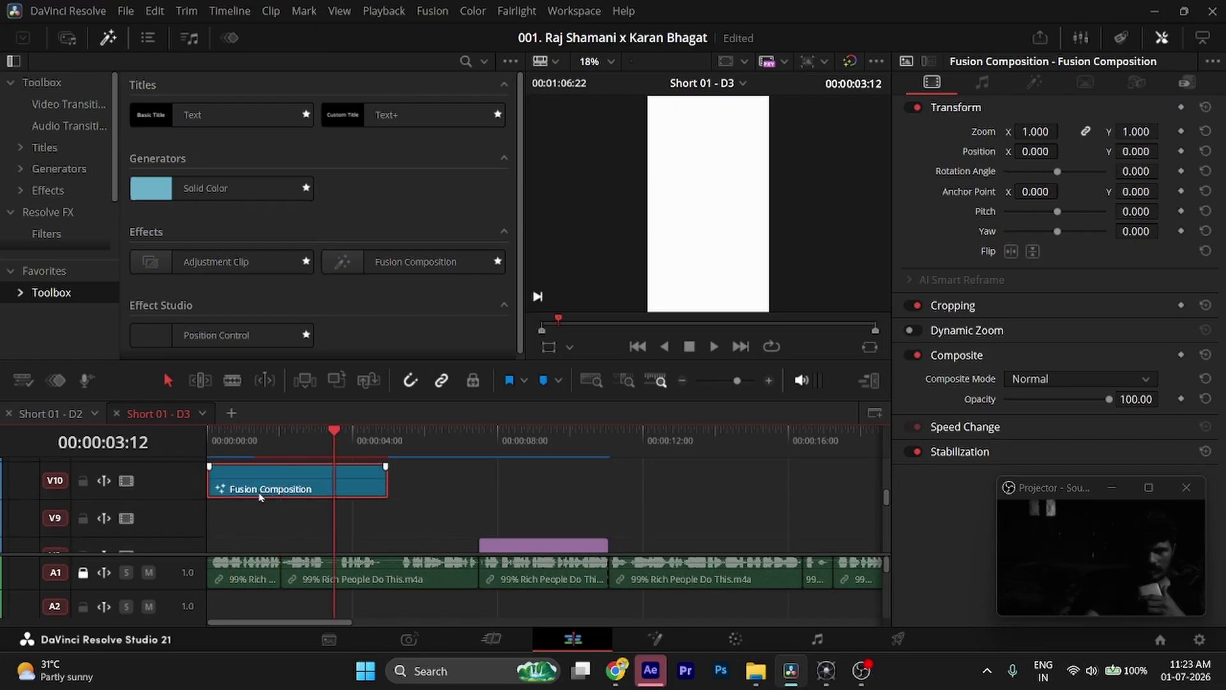
key("Up")
scroll(260, 496, "up", 1)
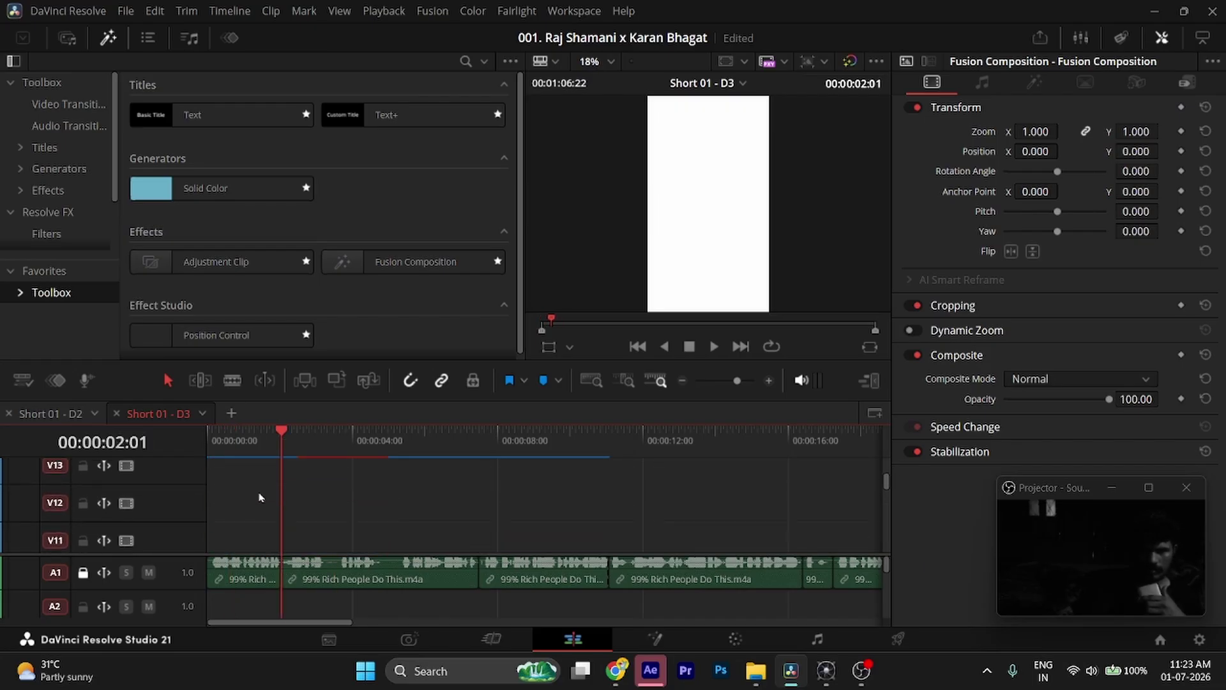
left_click(426, 463)
key("ctrl+v")
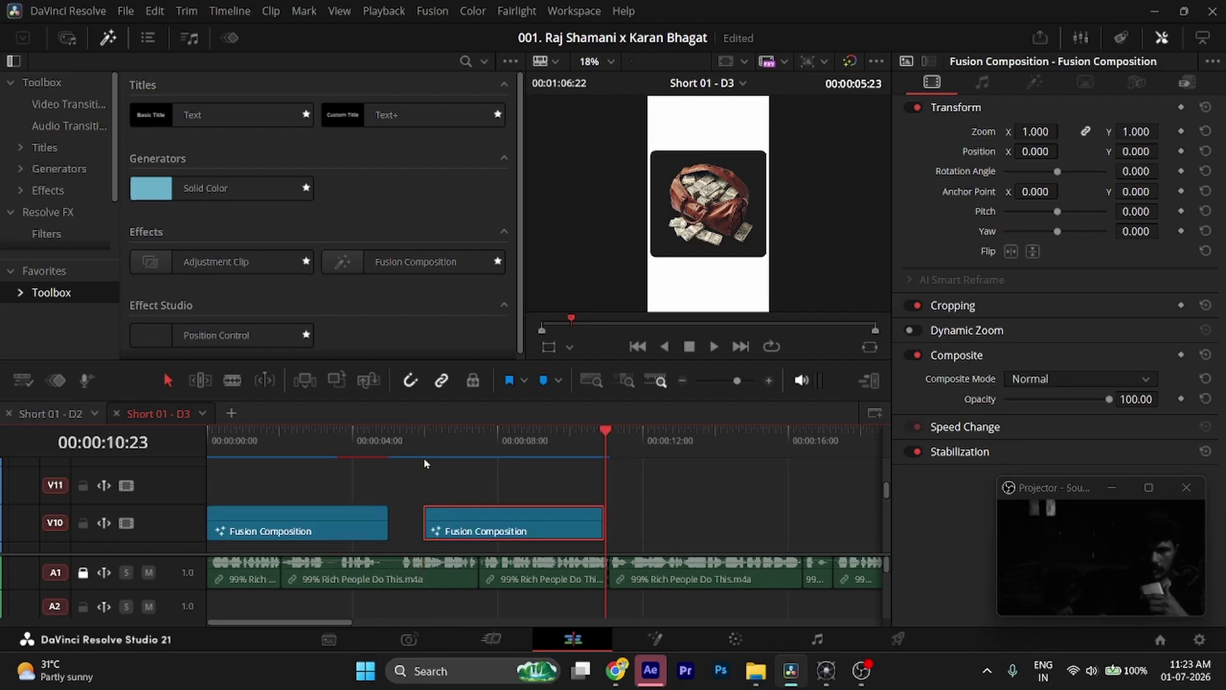
left_click_drag(470, 529, 324, 492)
- Inspect the V10 composition's nodes in Fusion and the project's Images folder, and return to the edit timeline
left_click(248, 451)
left_click(339, 533)
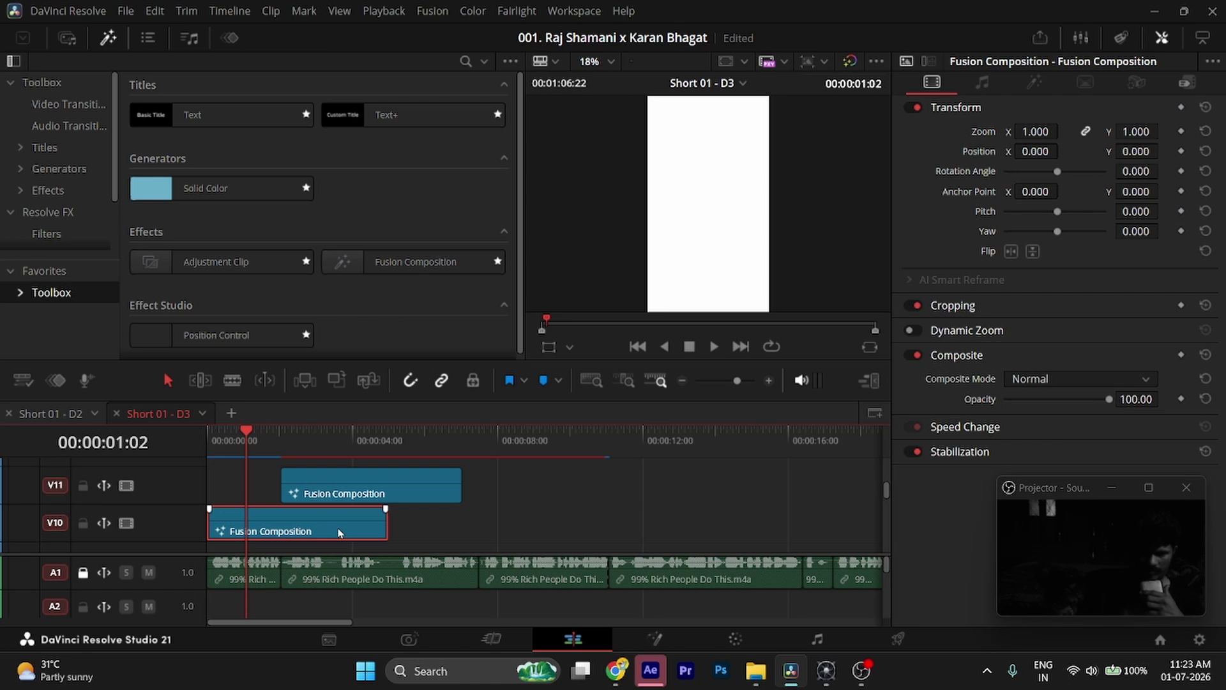
left_click(308, 455)
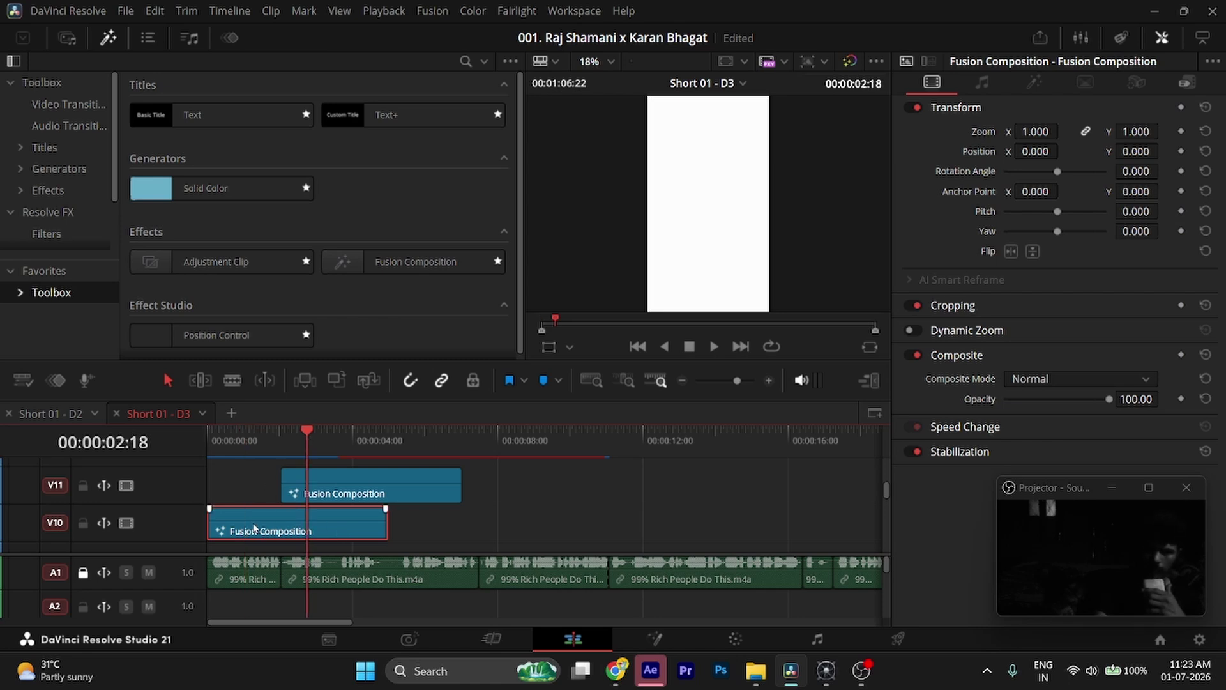
left_click(238, 455)
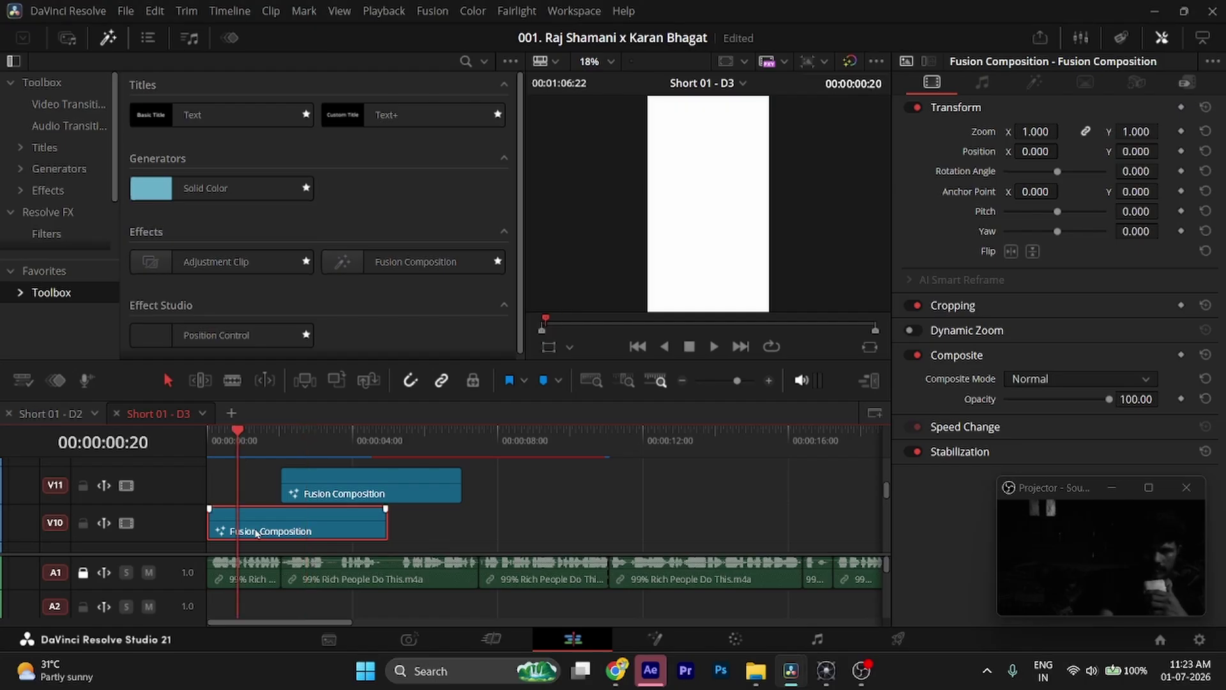
key("shift+5")
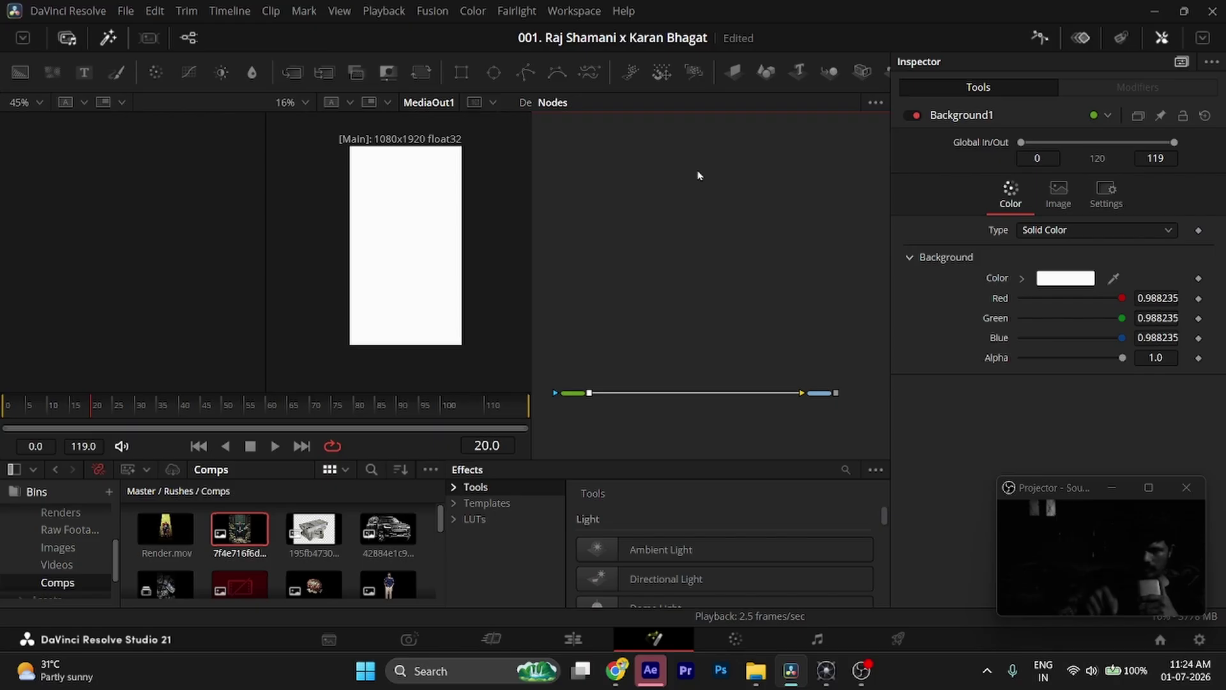
left_click(755, 671)
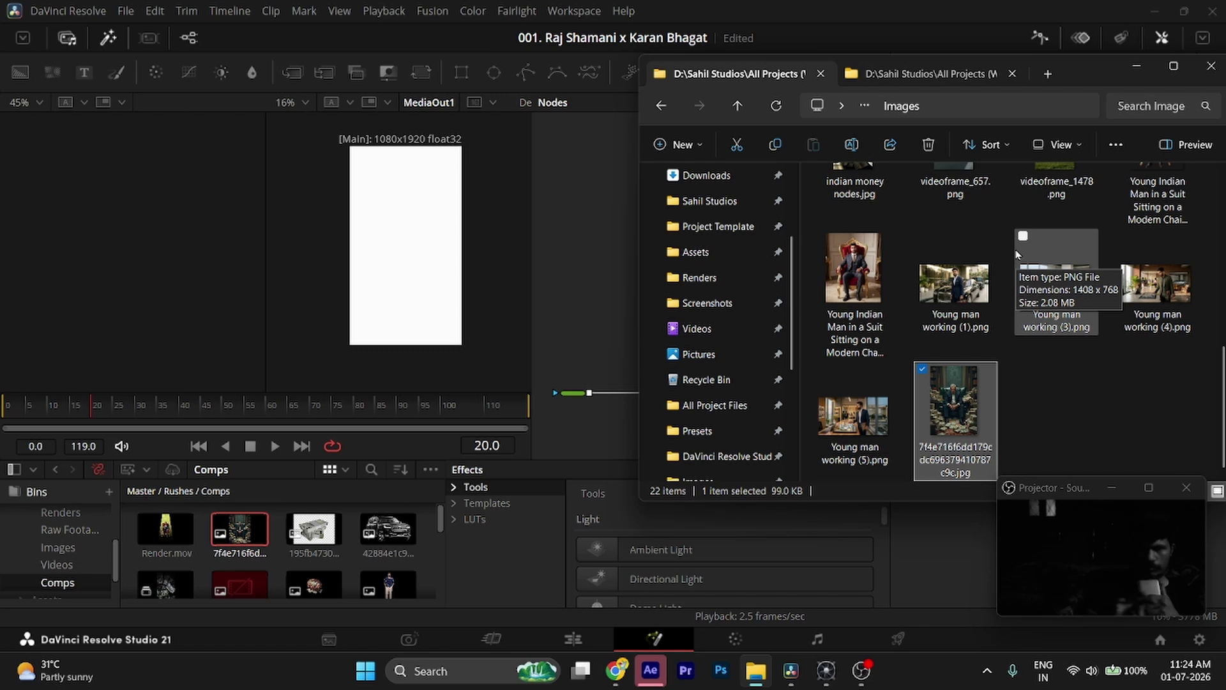
left_click(576, 647)
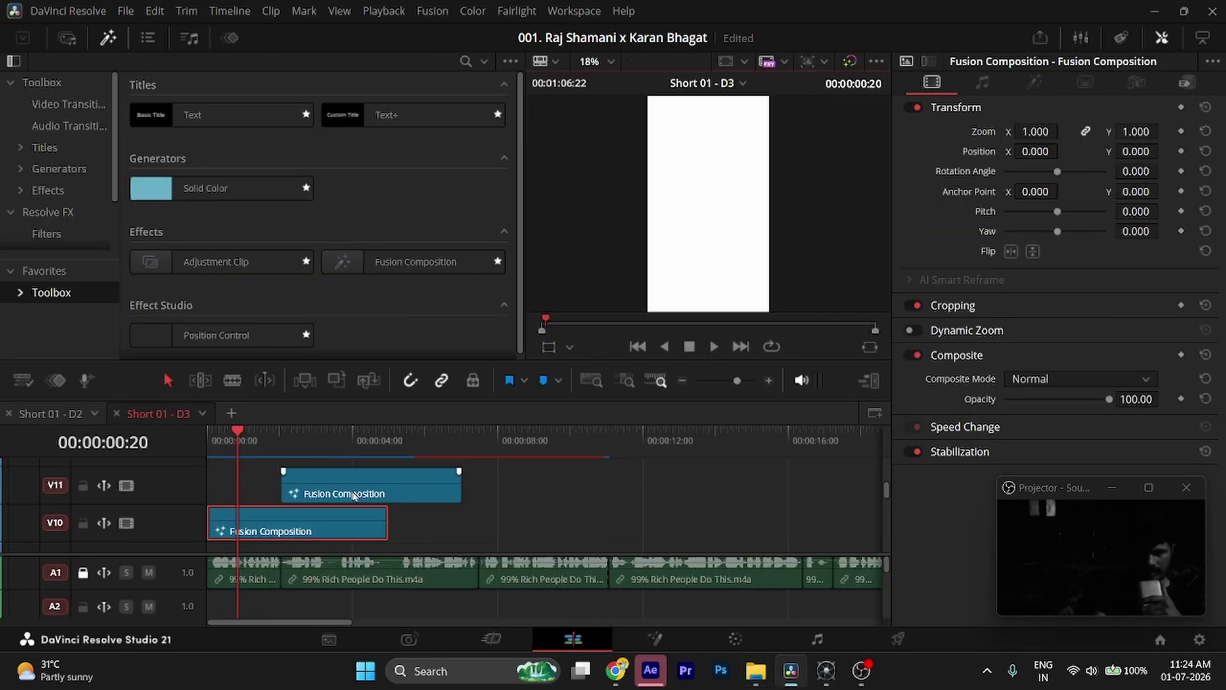
- Check the V11 composition's node graph in Fusion and return to the edit timeline
left_click(345, 489)
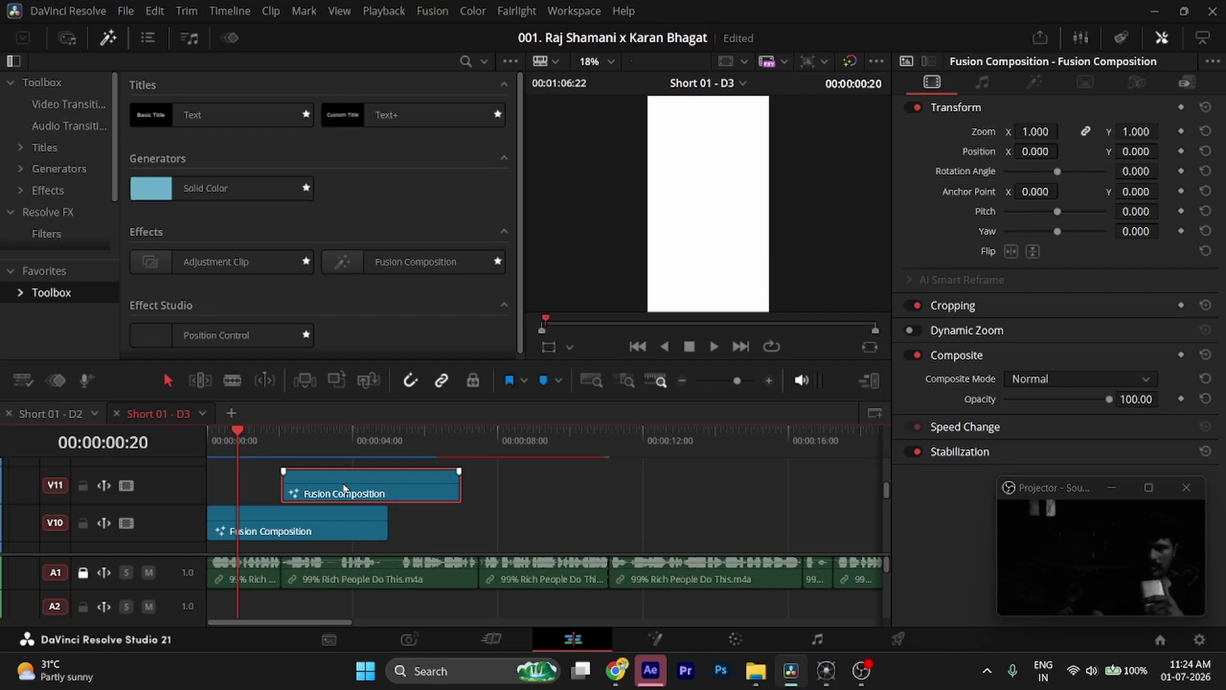
key("shift+5")
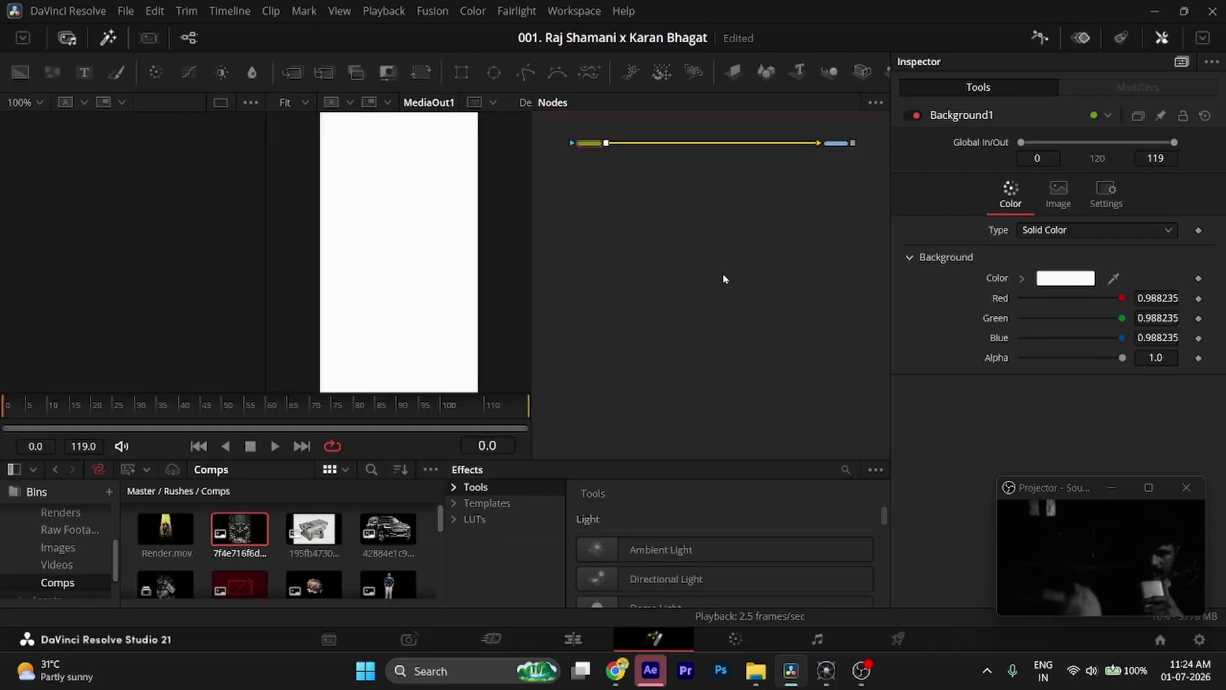
scroll(723, 279, "up", 3)
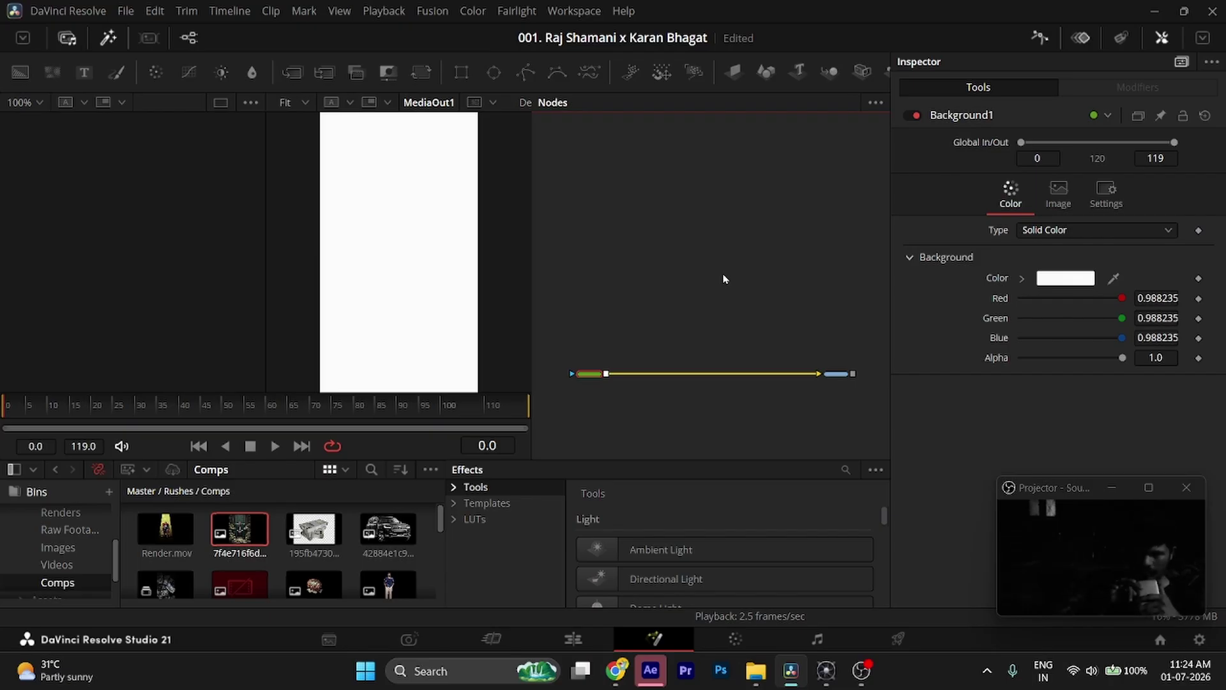
left_click(572, 639)
- Paste a third copy of the white Fusion composition and place it on V12, starting with the third audio clip
left_click(391, 482)
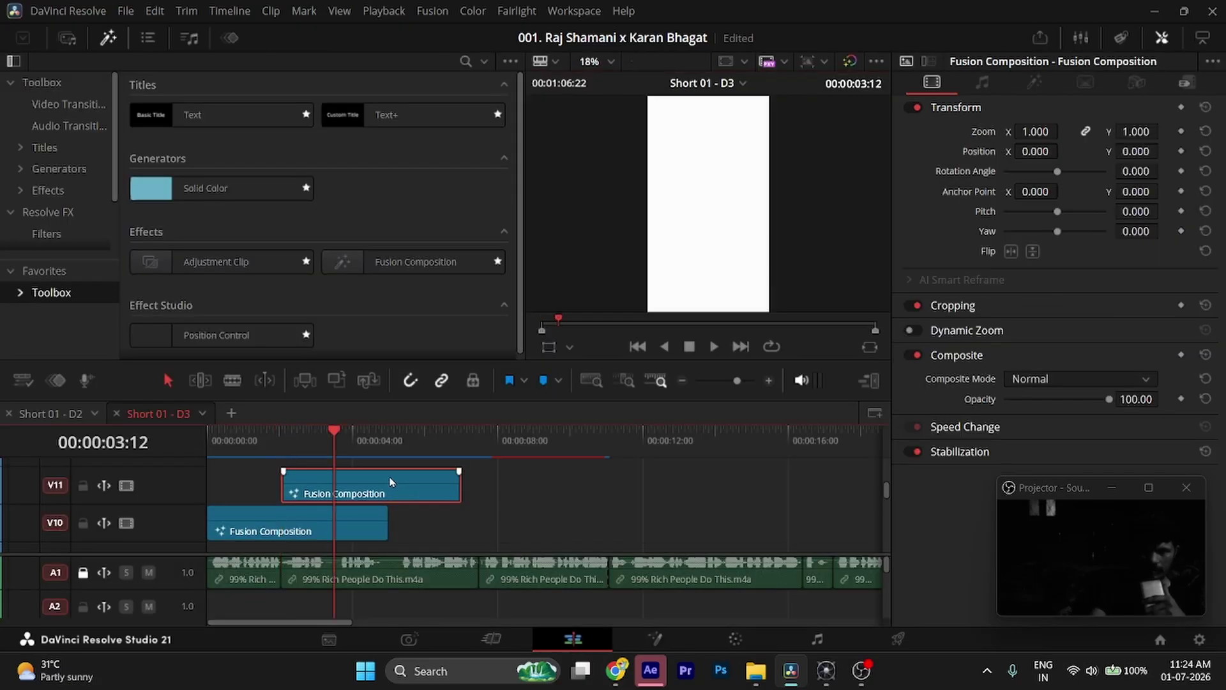
key("Down")
key("Right")
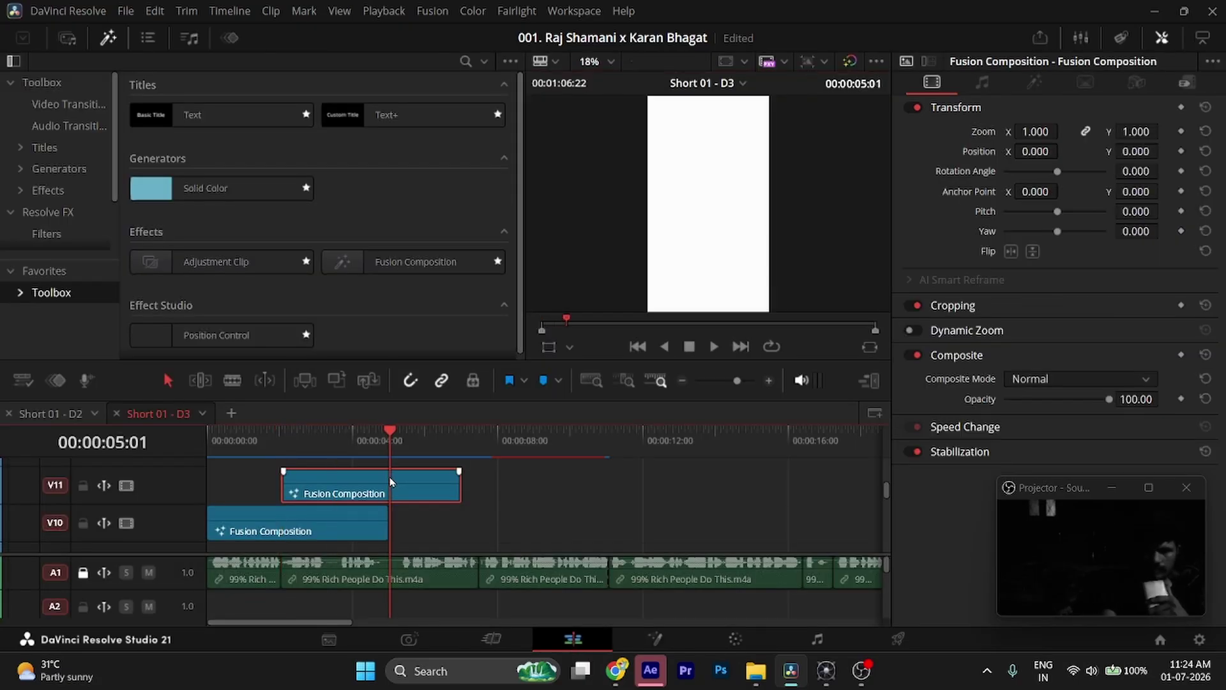
key("Down")
key("Right")
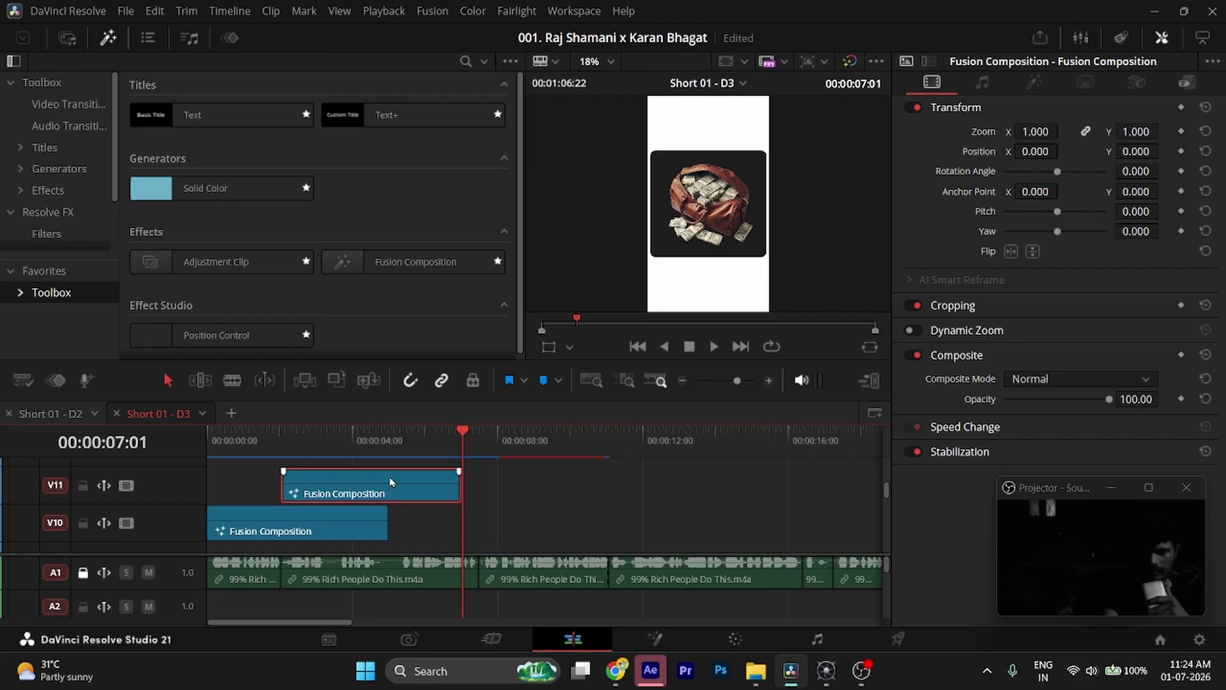
key("ctrl+v")
left_click_drag(487, 518, 533, 493)
- Lengthen the V11 composition, shift it to start at about 00:00:03:12, and save the project
left_click_drag(461, 527, 523, 527)
left_click_drag(386, 522, 434, 520)
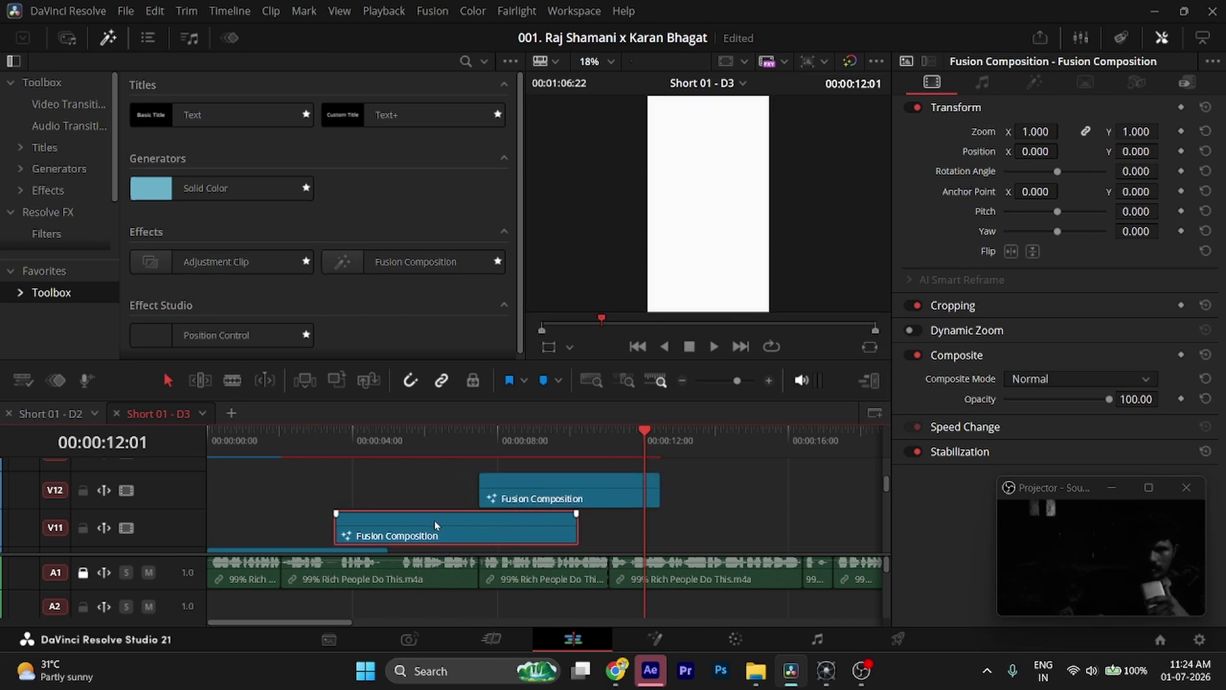
left_click(497, 440)
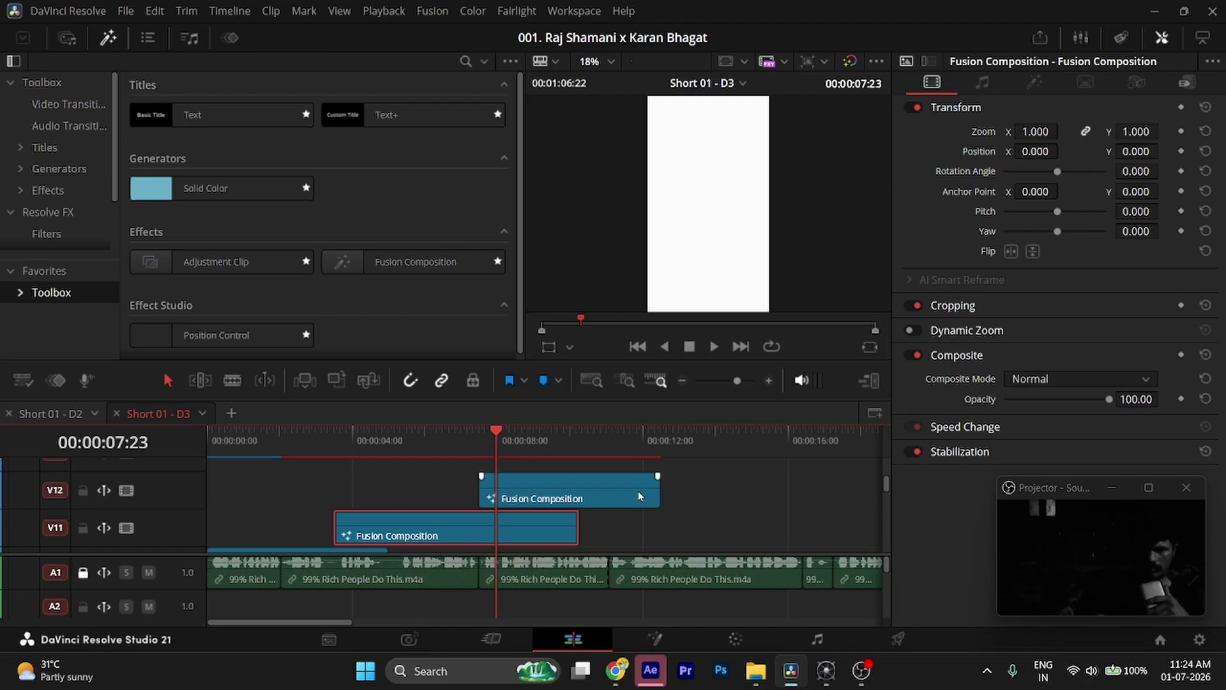
scroll(578, 491, "up", 1)
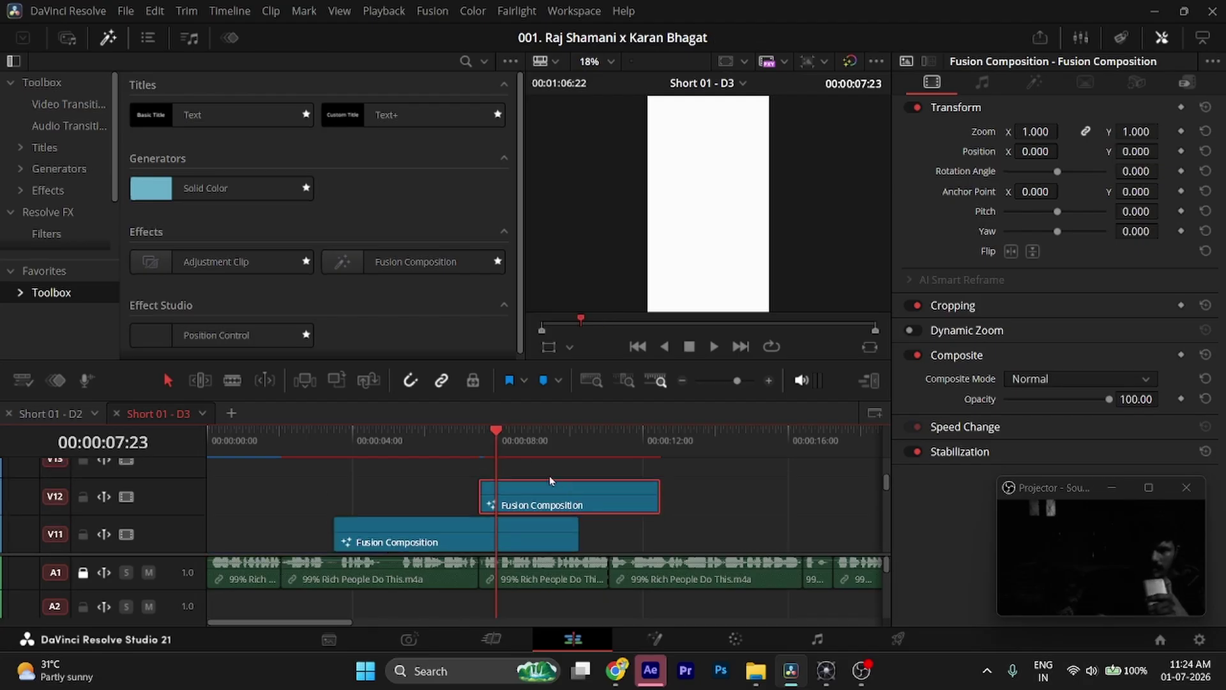
left_click(549, 477)
scroll(550, 481, "up", 2)
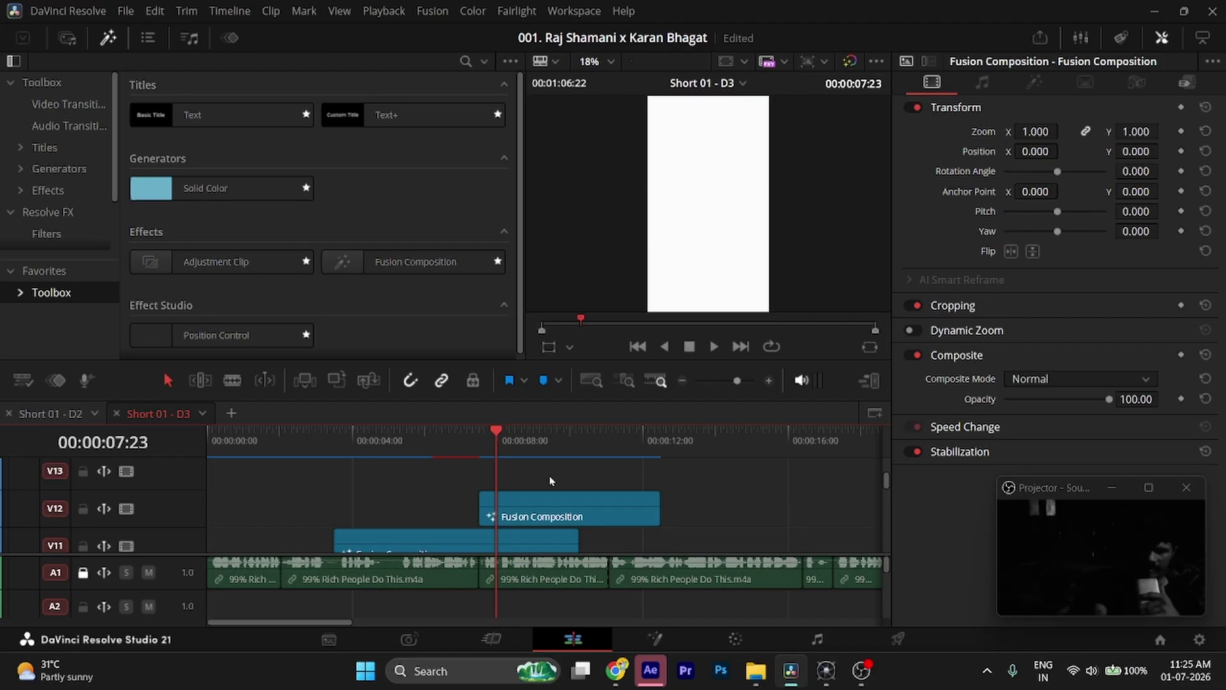
key("ctrl+s")
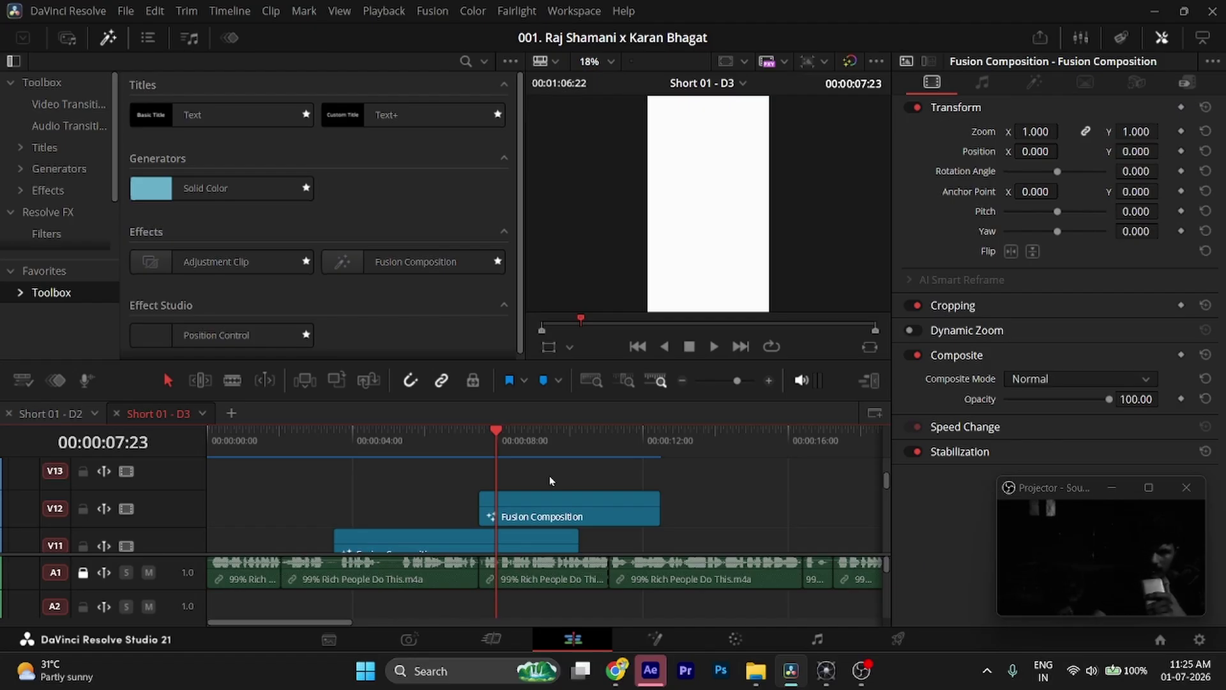
- Open the V10 composition in Fusion and add a Merge node after MediaOut1
scroll(551, 480, "down", 2)
left_click(298, 439)
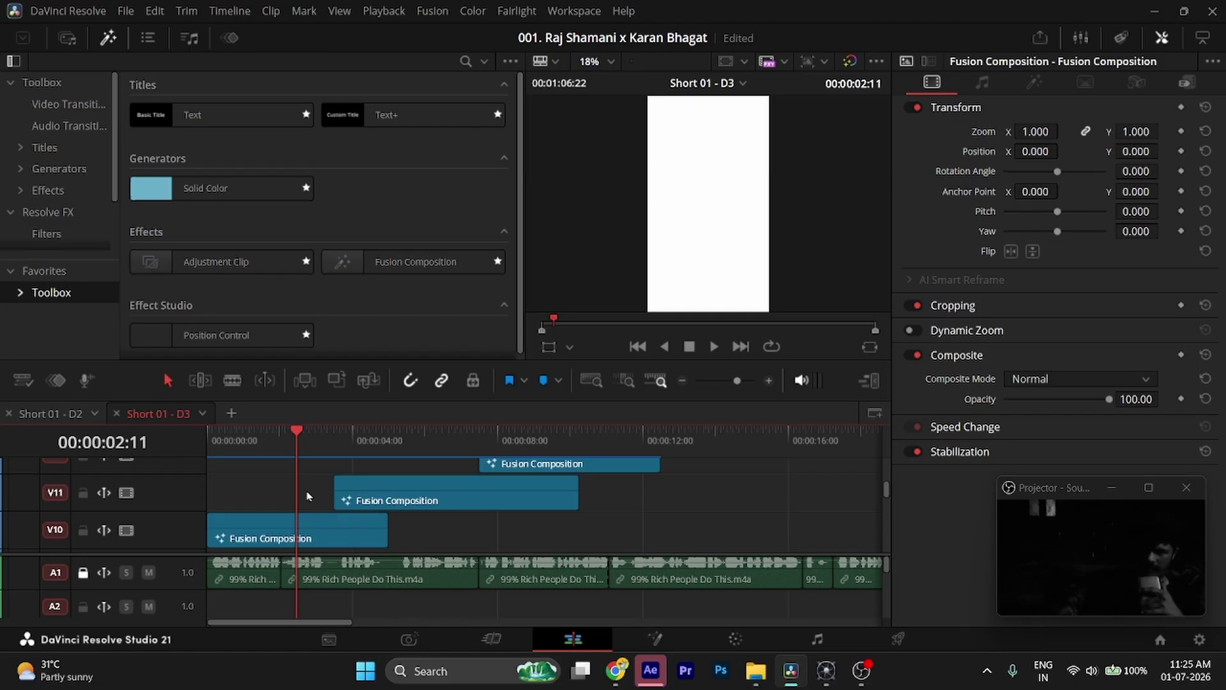
left_click(307, 531)
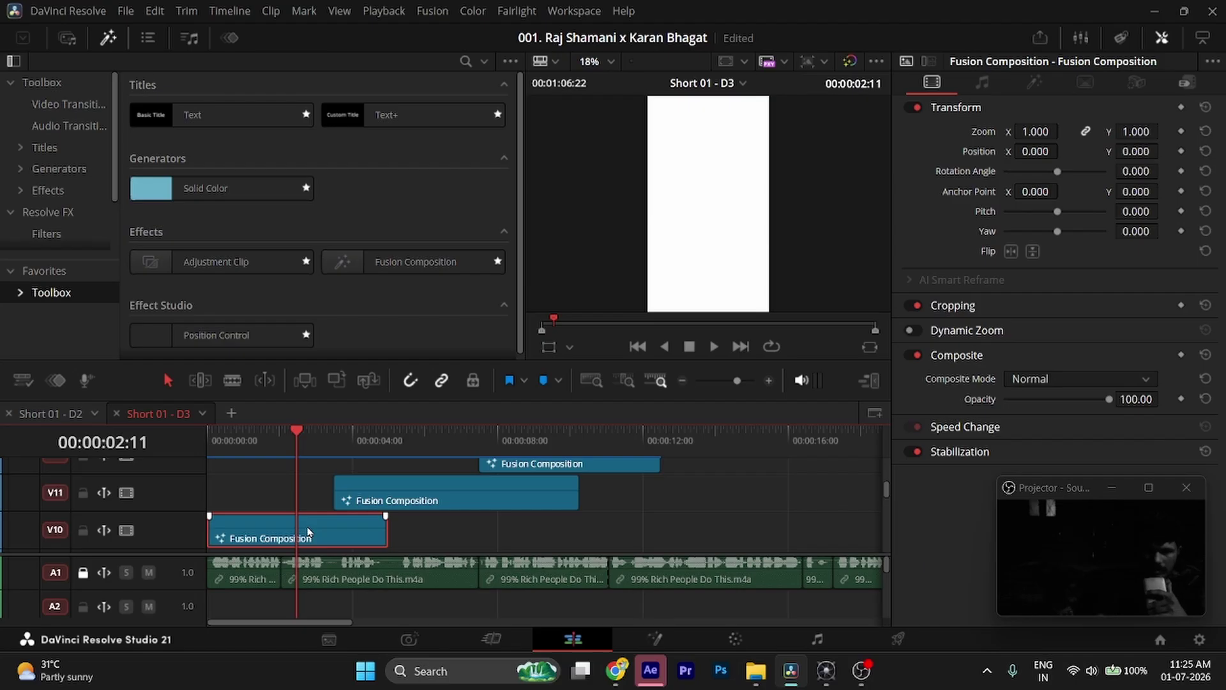
key("shift+5")
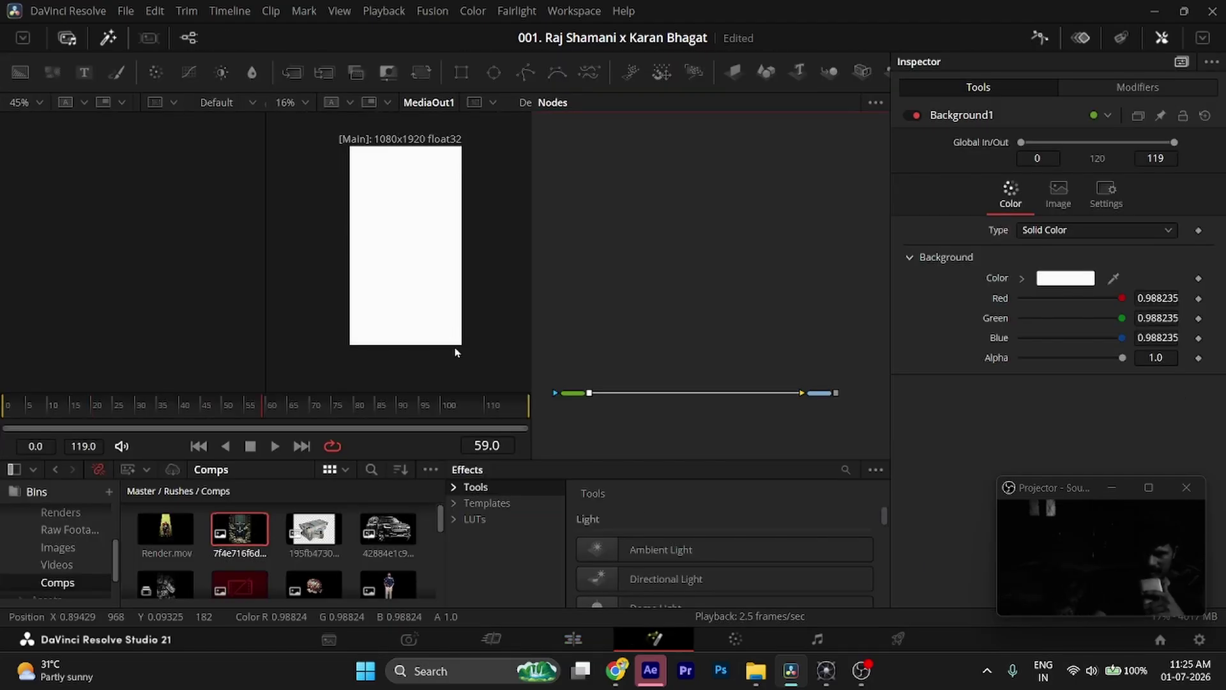
left_click(285, 68)
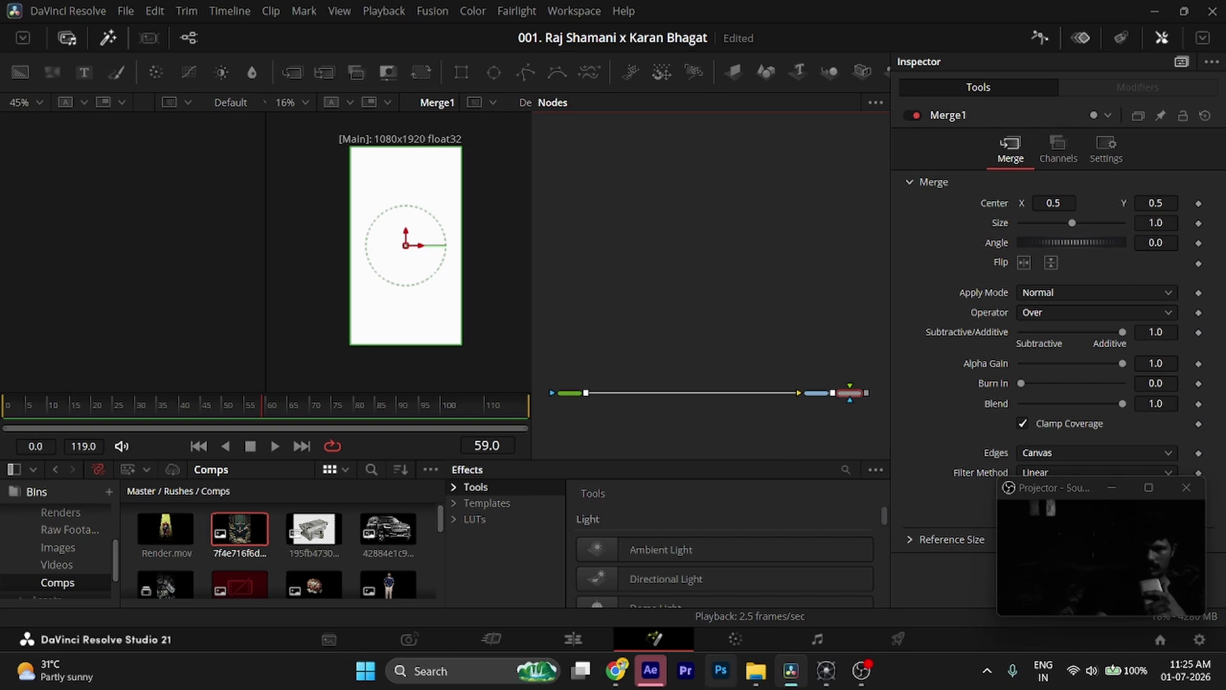
- Import five rich-man and working-man images from the Images folder into the node graph and delete their automatically created merges
left_click(754, 671)
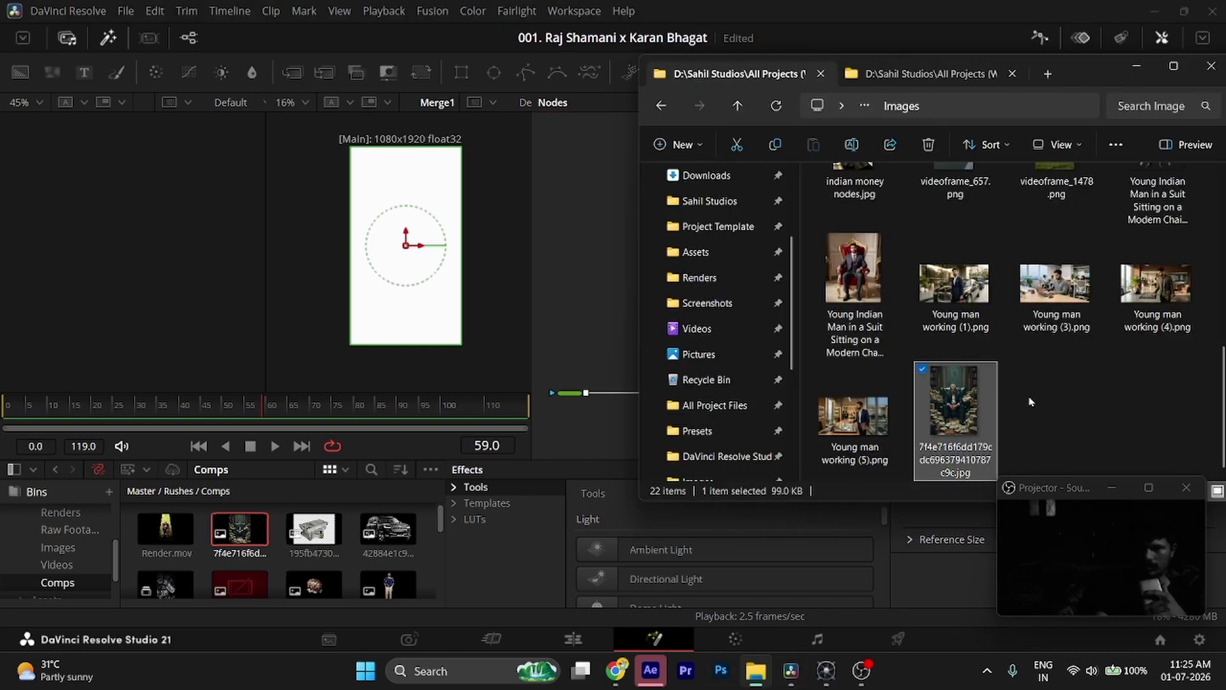
left_click_drag(1033, 401, 597, 227)
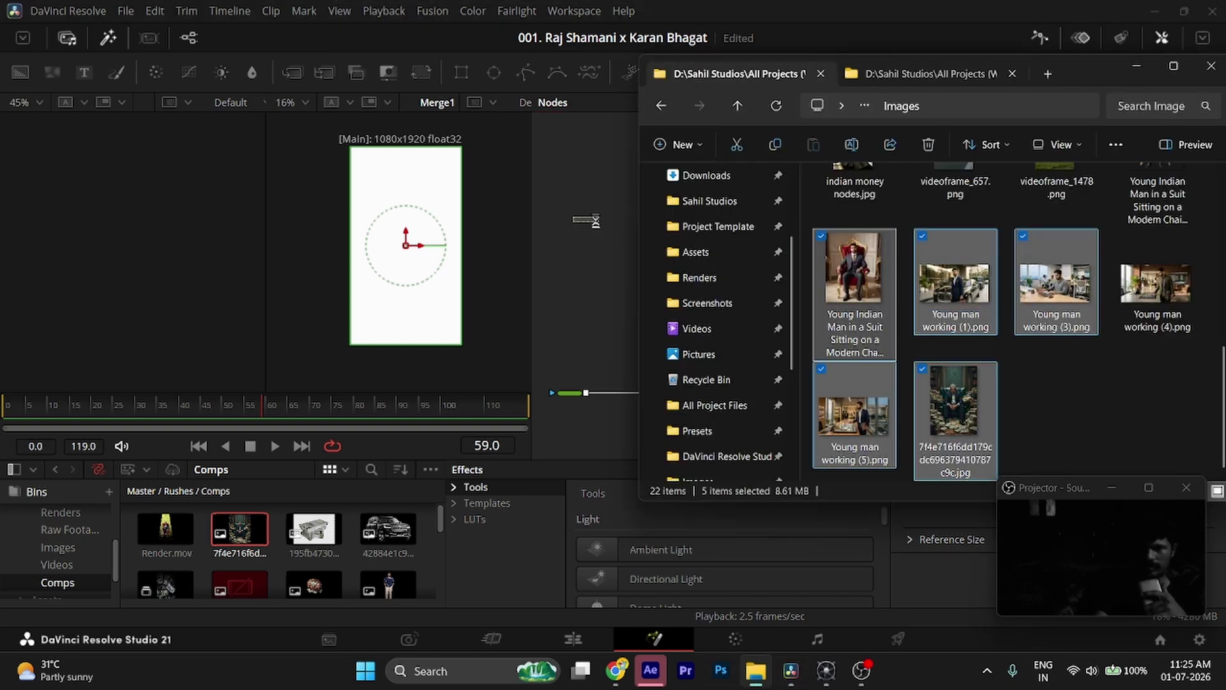
left_click(598, 294)
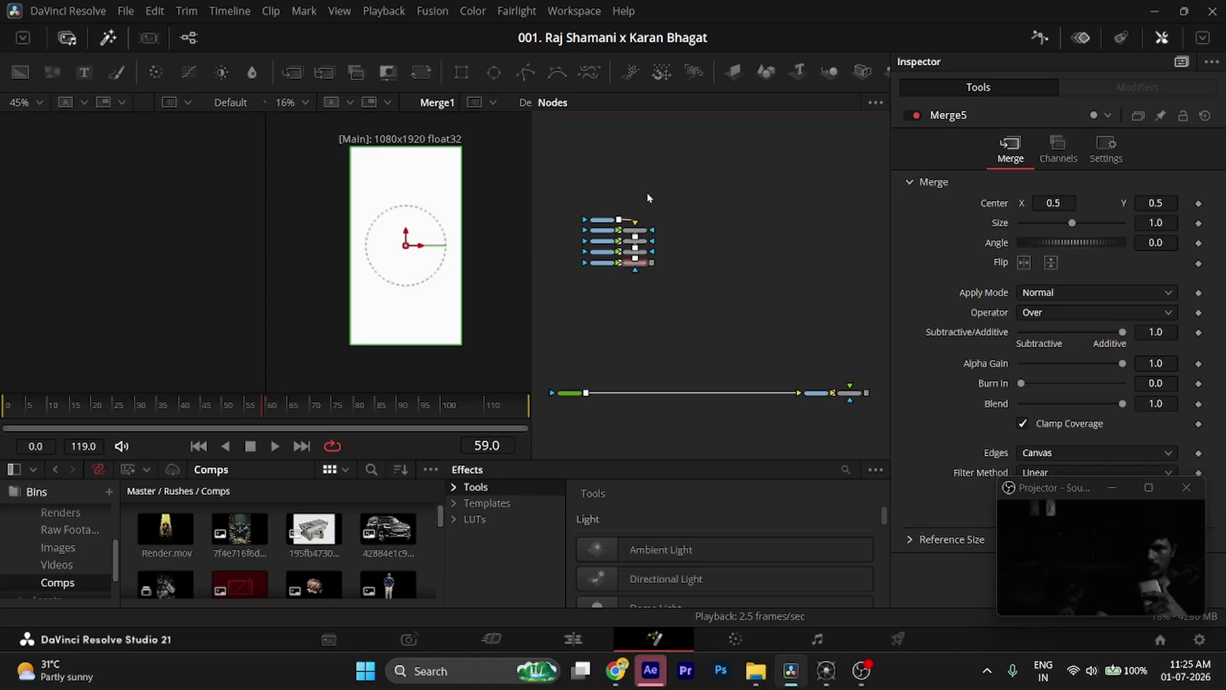
left_click_drag(647, 190, 632, 299)
key("Delete")
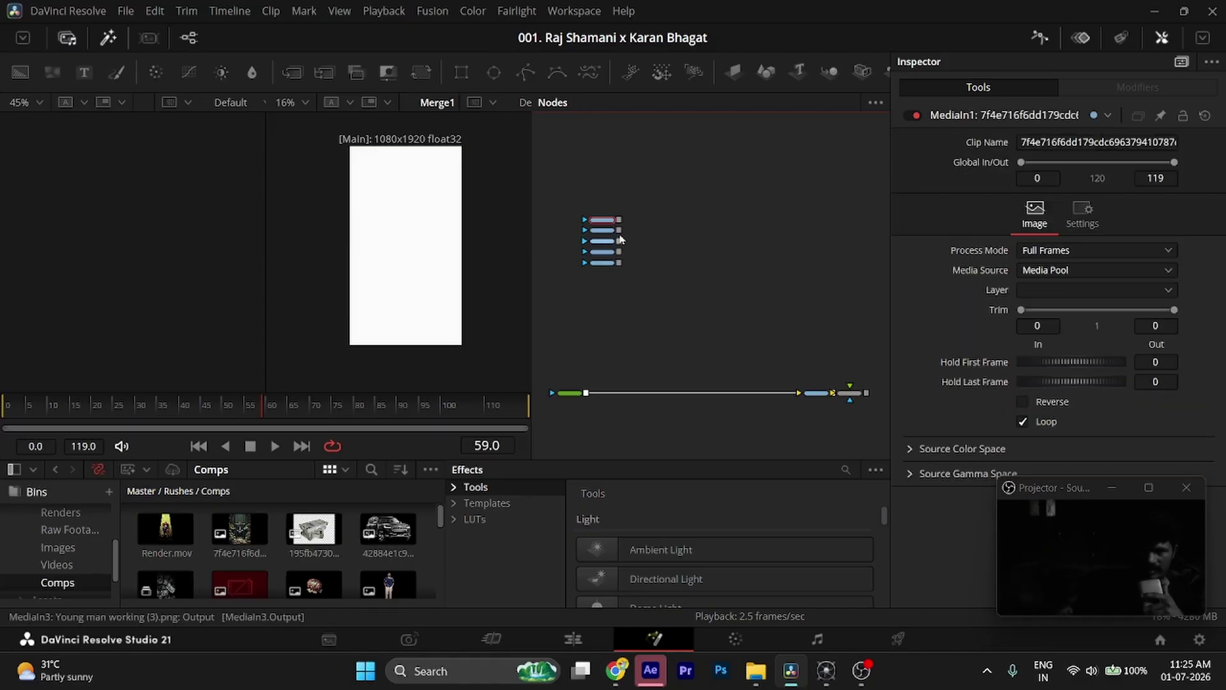
- Merge the cash-throne, red royal chair, Young man working (5) and Young man working (3) images in sequence over the white background
left_click_drag(609, 225, 594, 392)
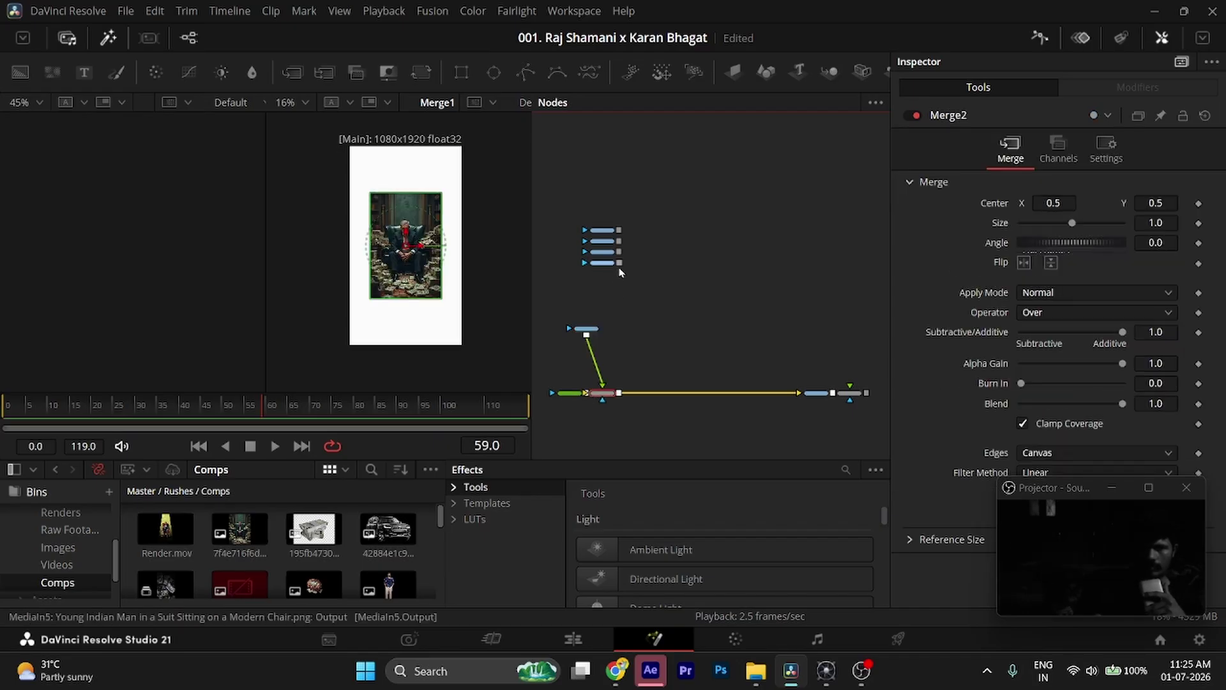
left_click_drag(603, 269, 629, 391)
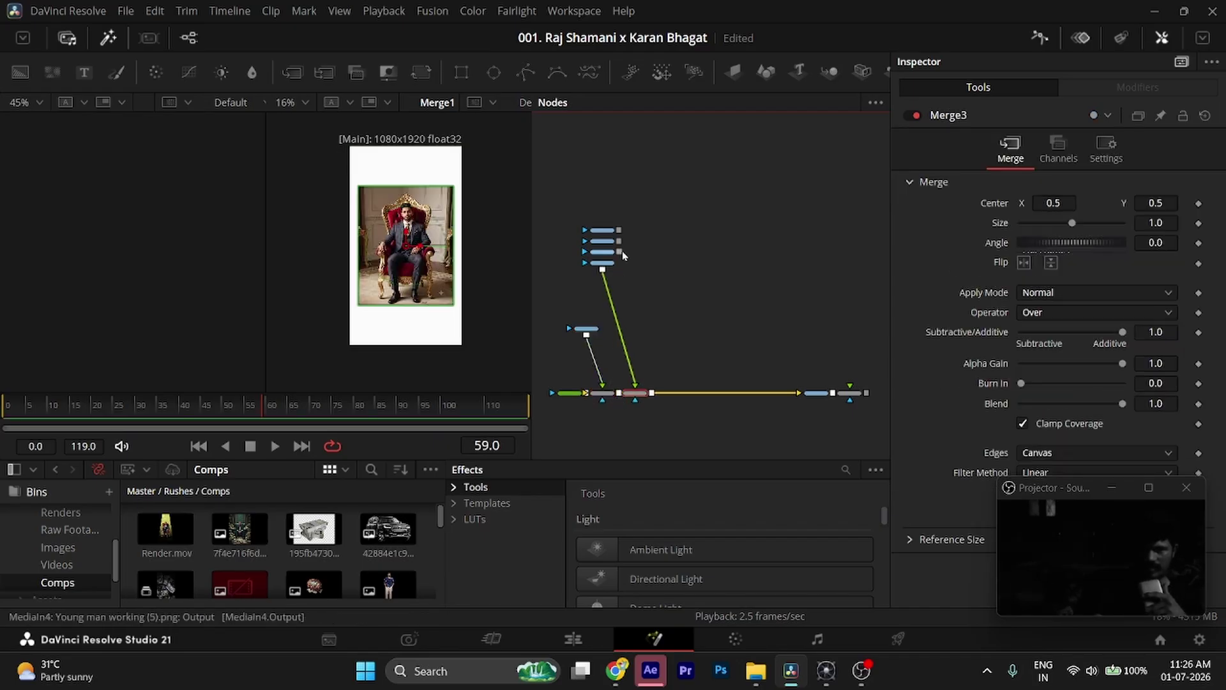
left_click_drag(619, 251, 665, 392)
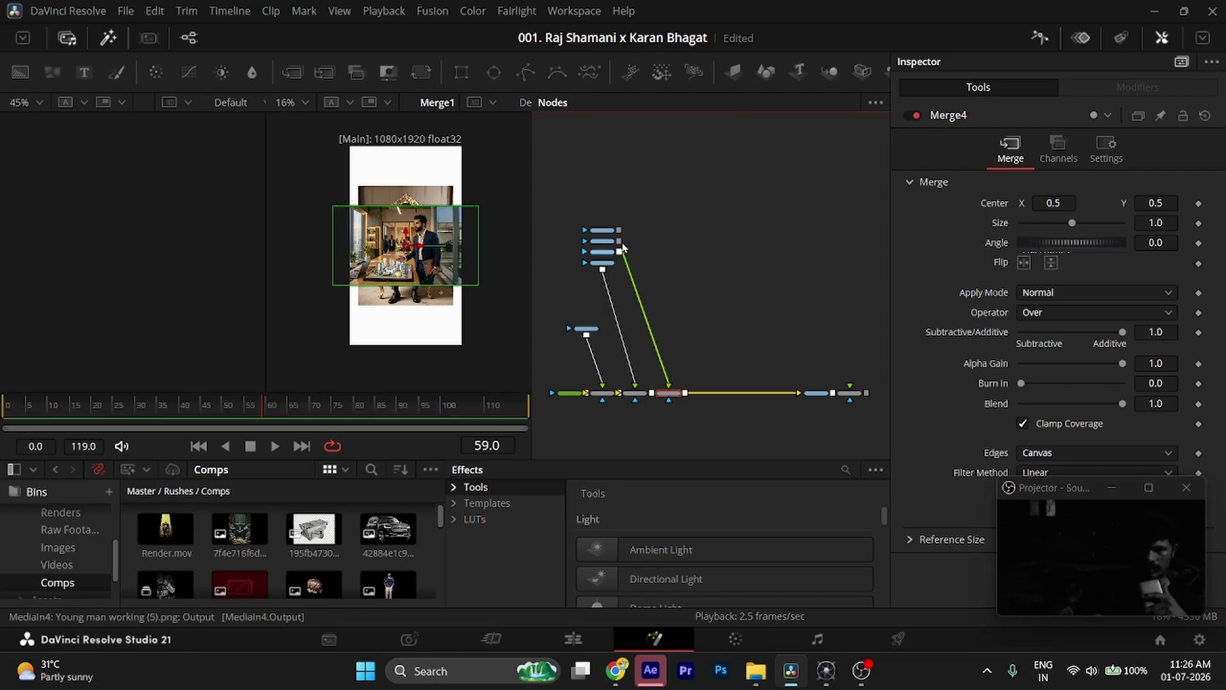
left_click_drag(619, 241, 701, 391)
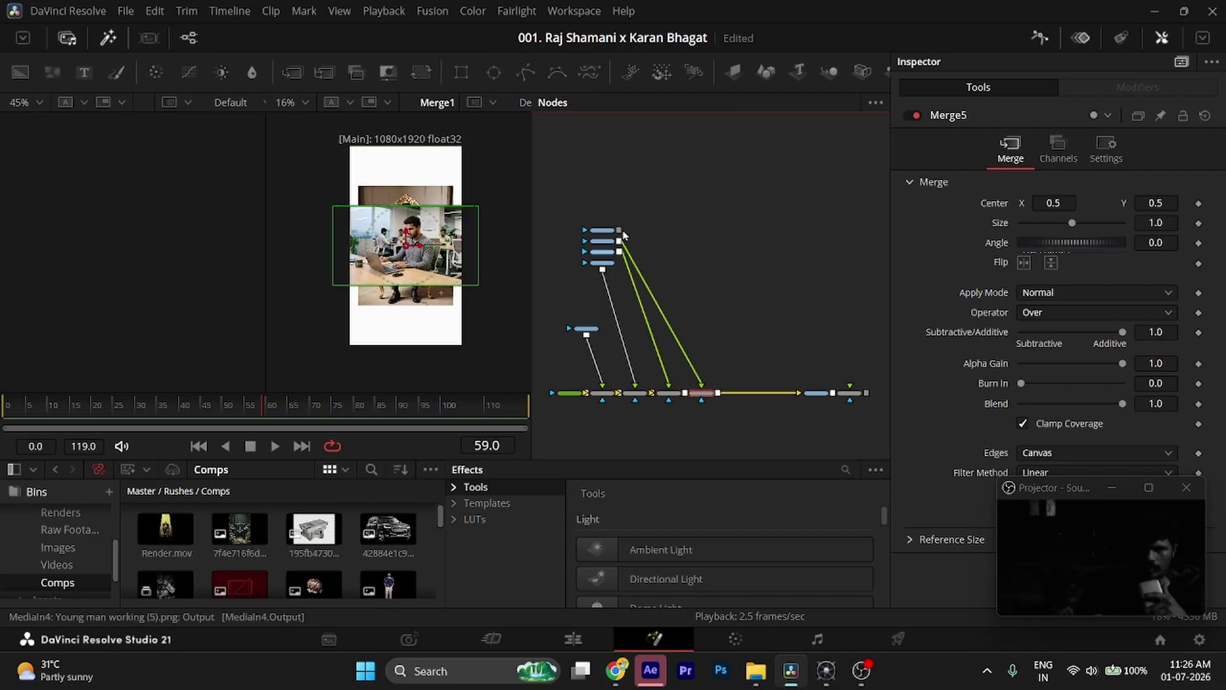
- Delete the unused Young man working (1).png node from the graph and save the project
left_click_drag(604, 230, 670, 242)
left_click(671, 249)
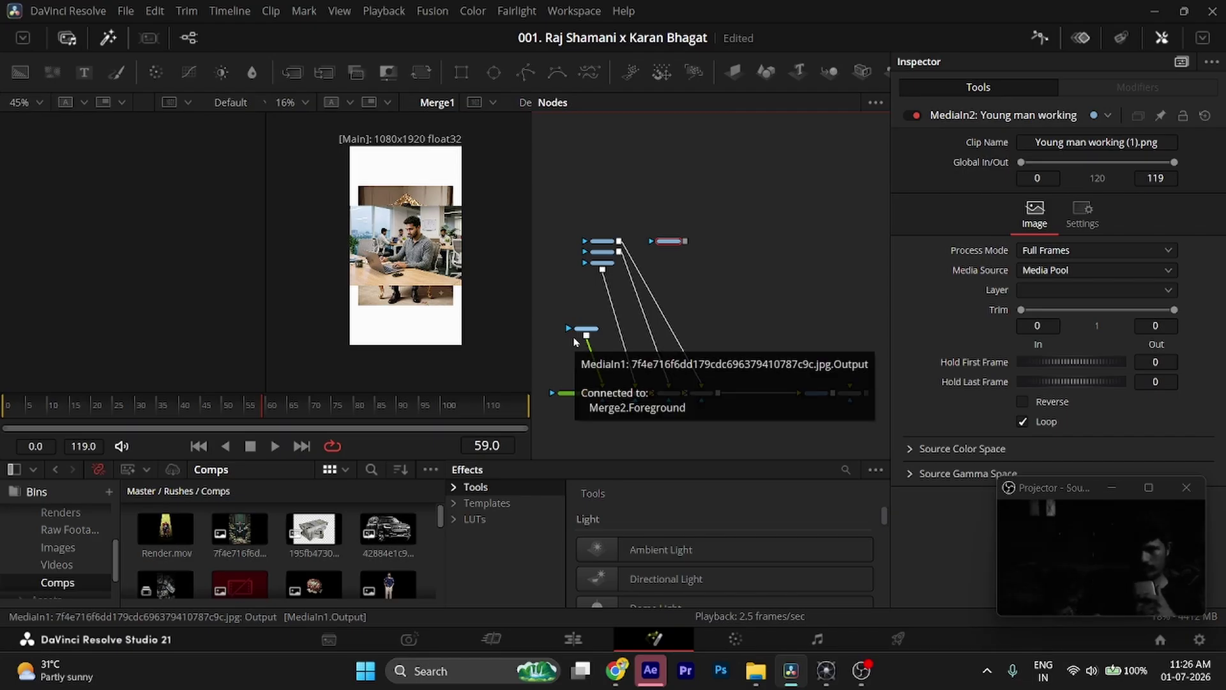
key("Delete")
key("ctrl+s")
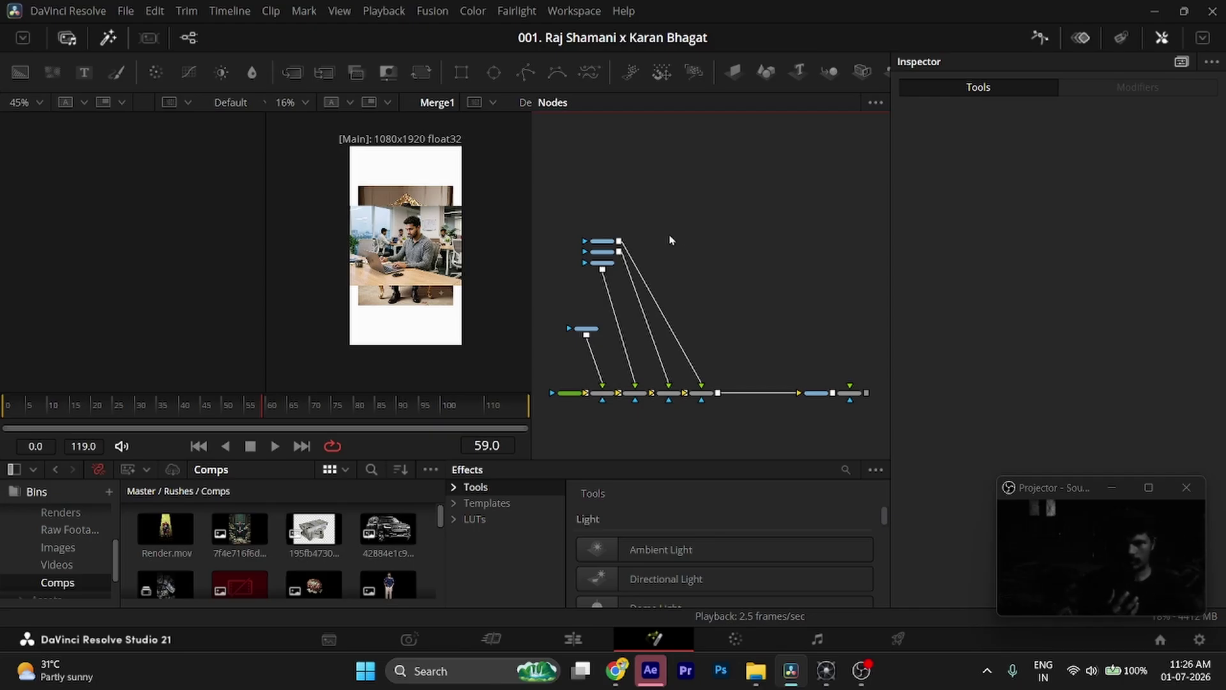
- Delete all image nodes and their merges from the V10 composition, keeping the white background, save the project and return to the edit timeline
left_click_drag(672, 233, 542, 344)
key("Delete")
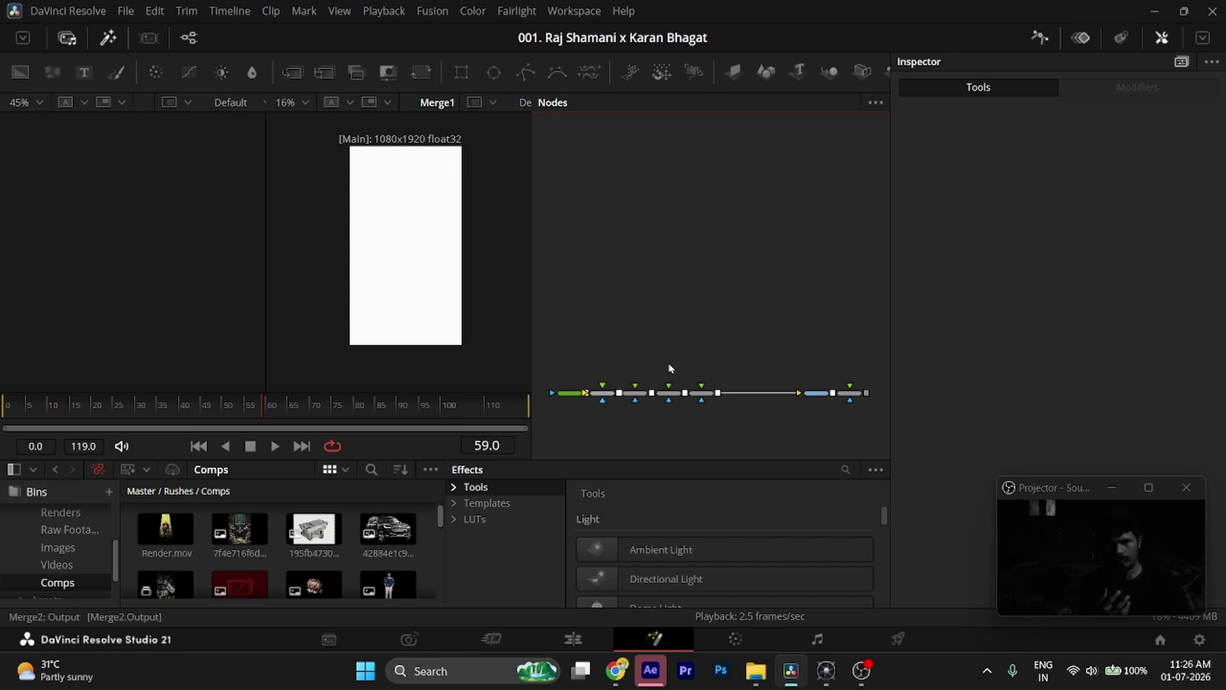
left_click_drag(726, 339, 594, 420)
key("Delete")
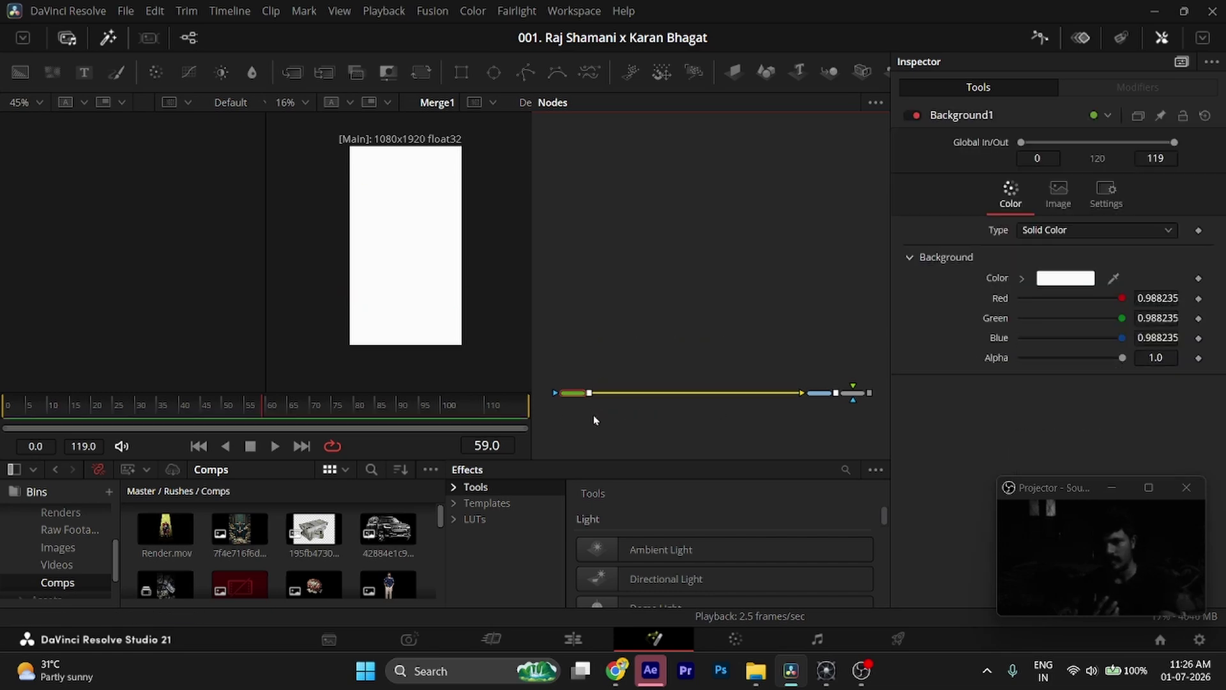
key("ctrl+s")
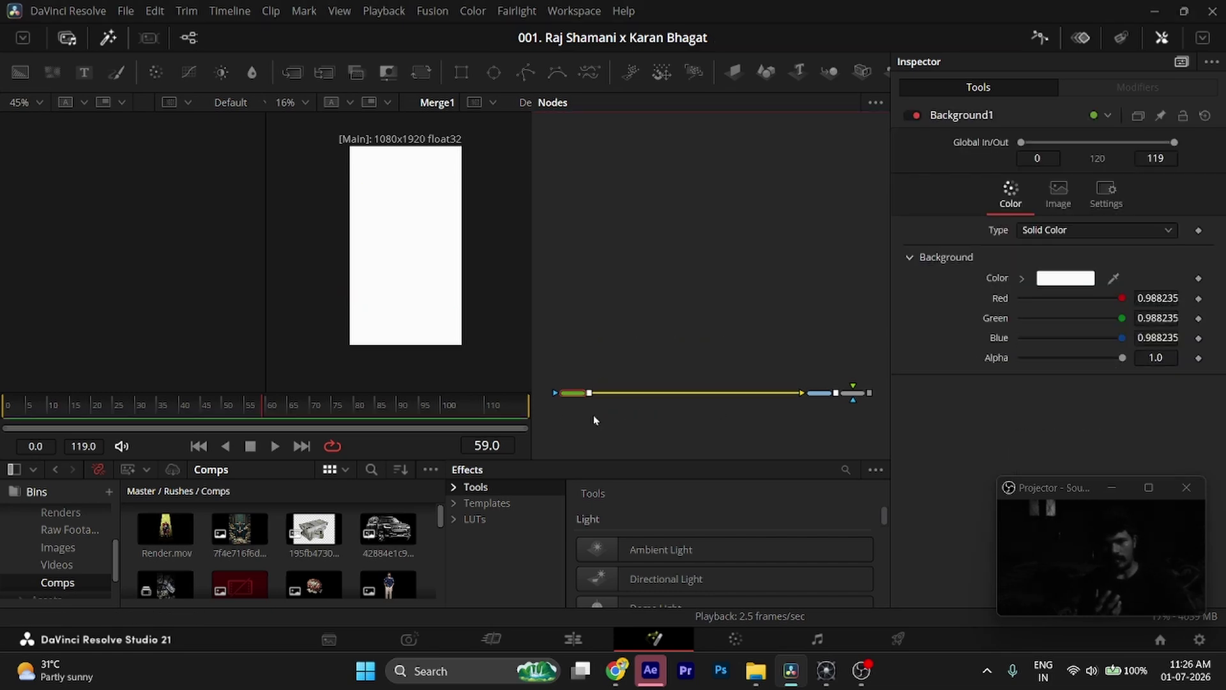
left_click(573, 638)
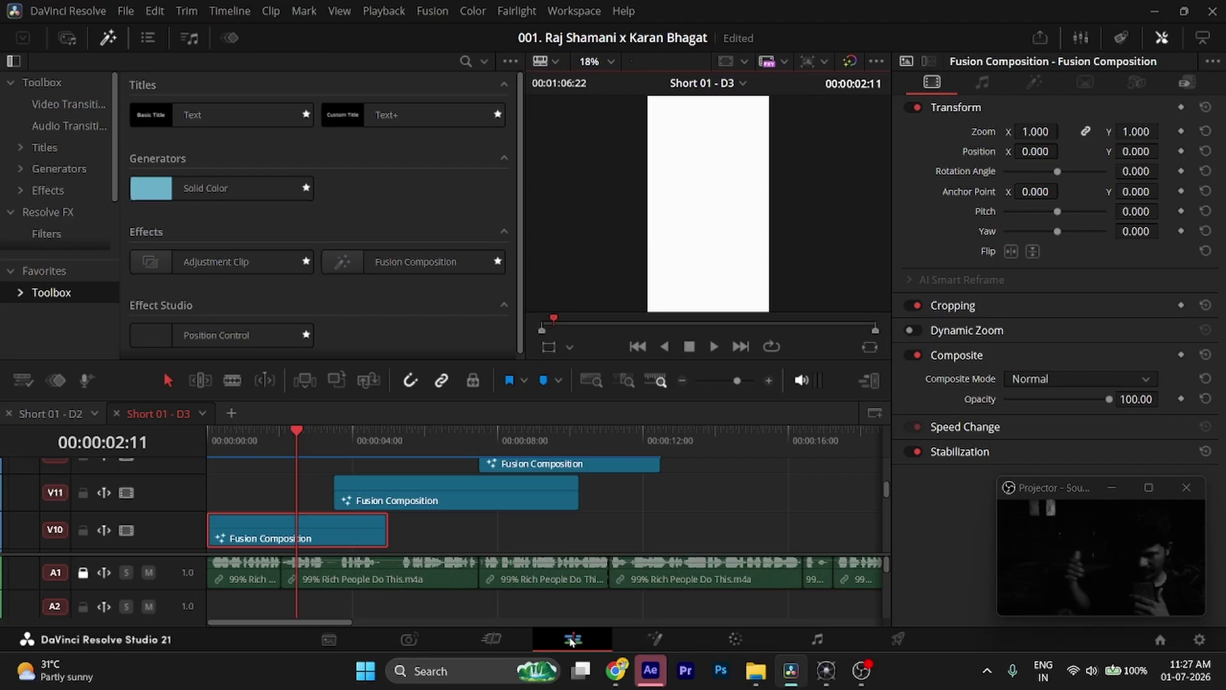
key("ctrl+s")
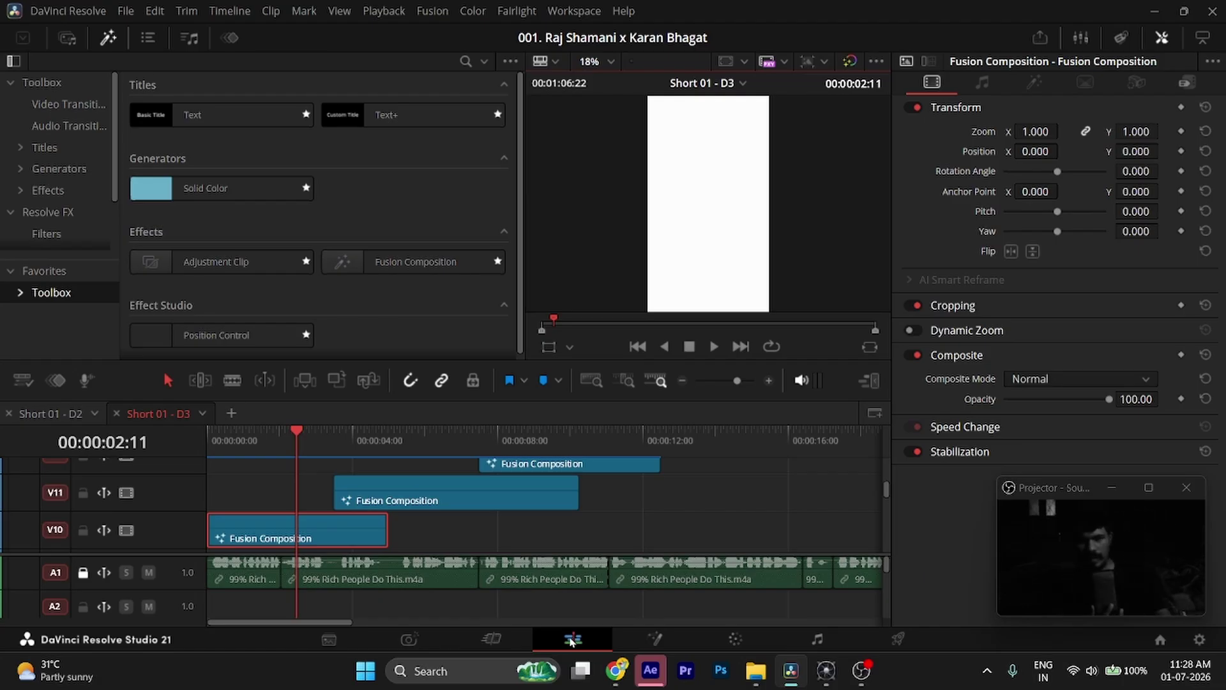
- Disable the V10 Fusion composition on the Short 01 - D3 timeline and move the playhead to 00:00:00:20
left_click(65, 415)
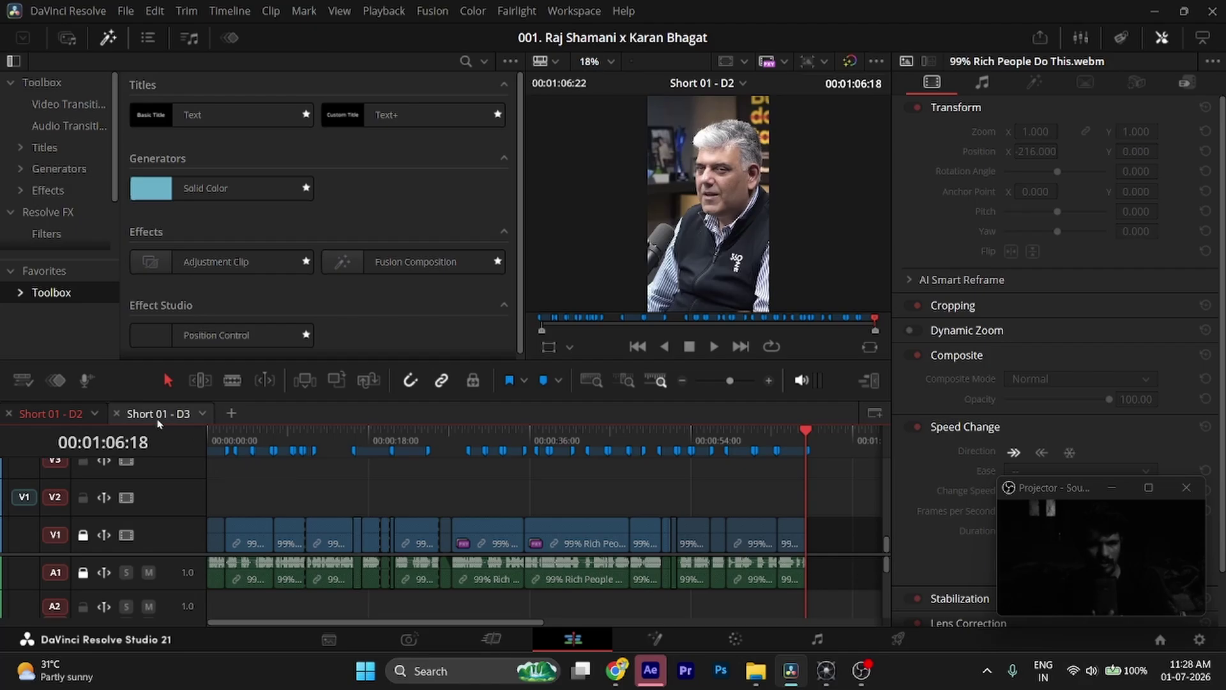
left_click(159, 421)
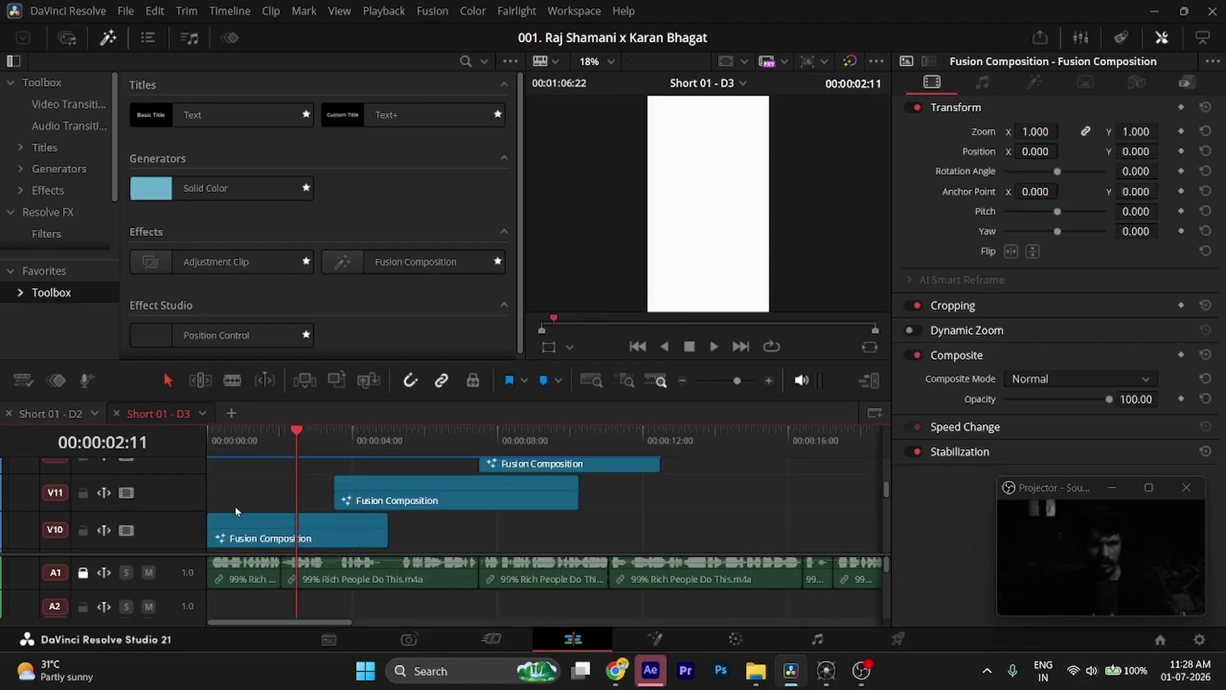
left_click(236, 521)
key("d")
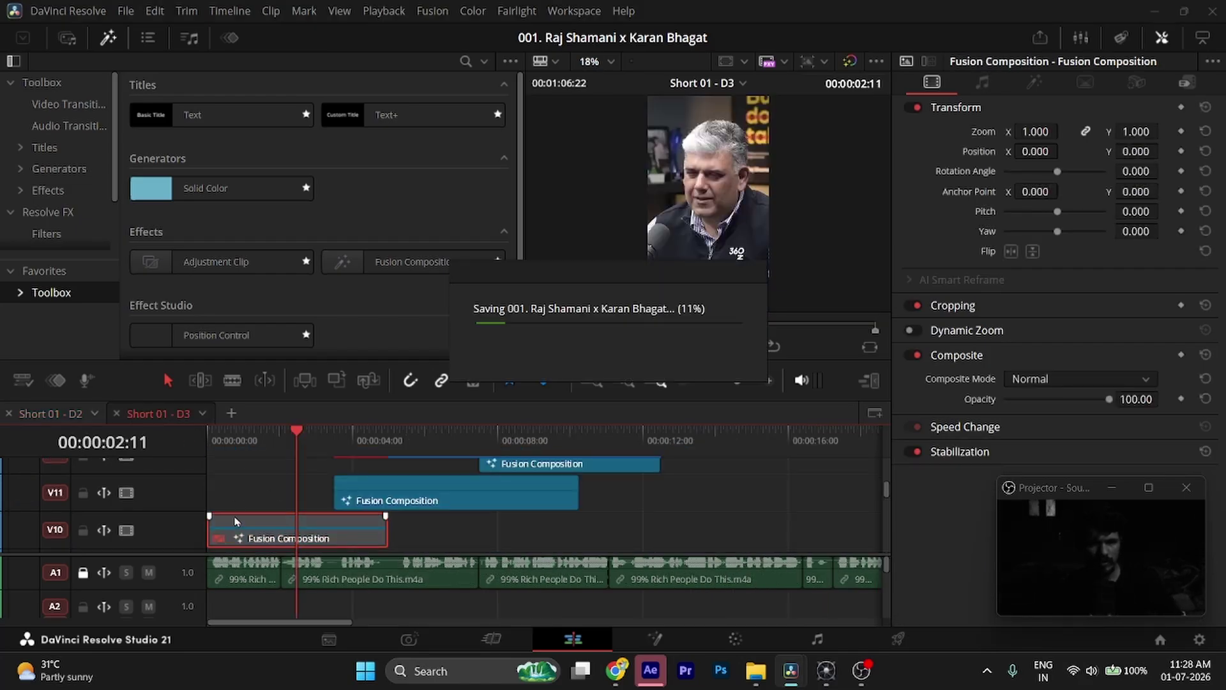
scroll(236, 521, "down", 5)
left_click(239, 441)
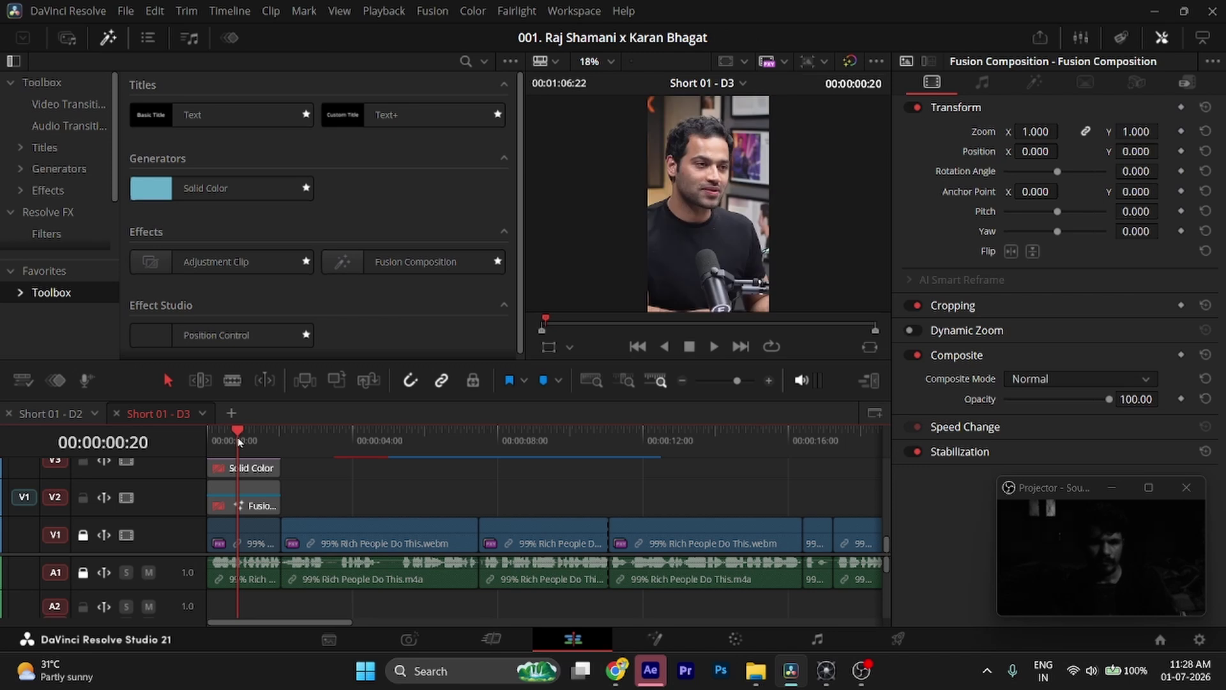
- Select the stack of disabled opening clips on tracks V2 through V6 and enable them all
scroll(252, 496, "up", 4)
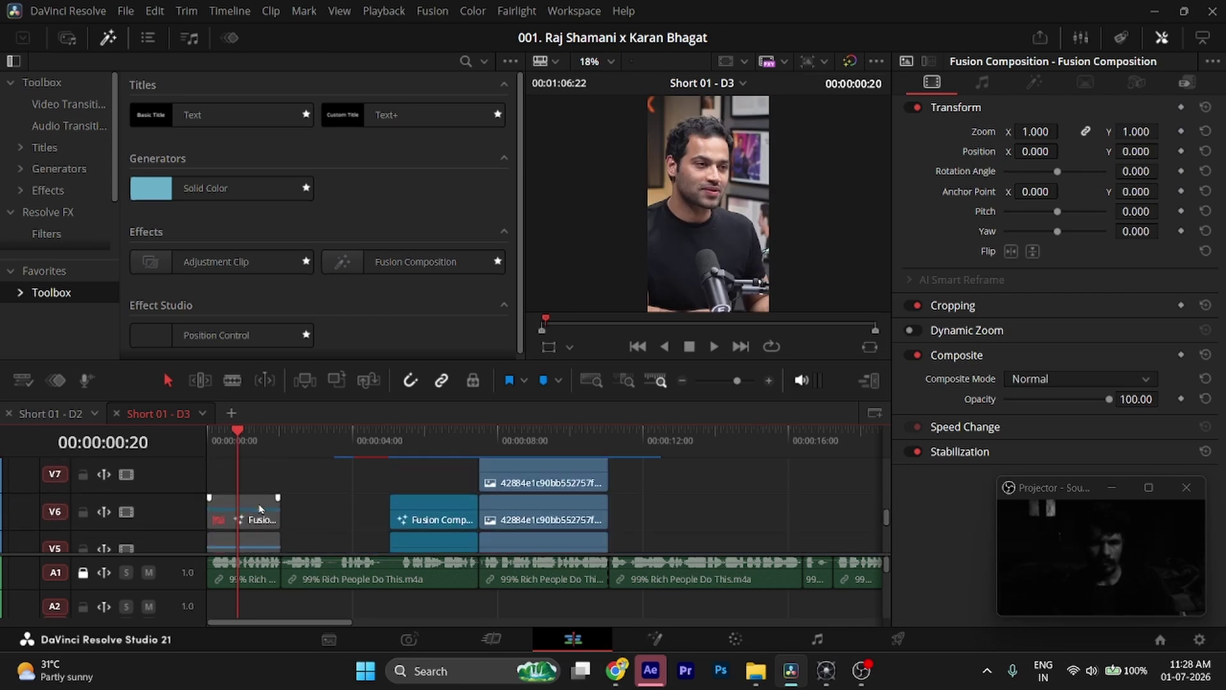
right_click(252, 497)
left_click(256, 480)
scroll(256, 486, "down", 4)
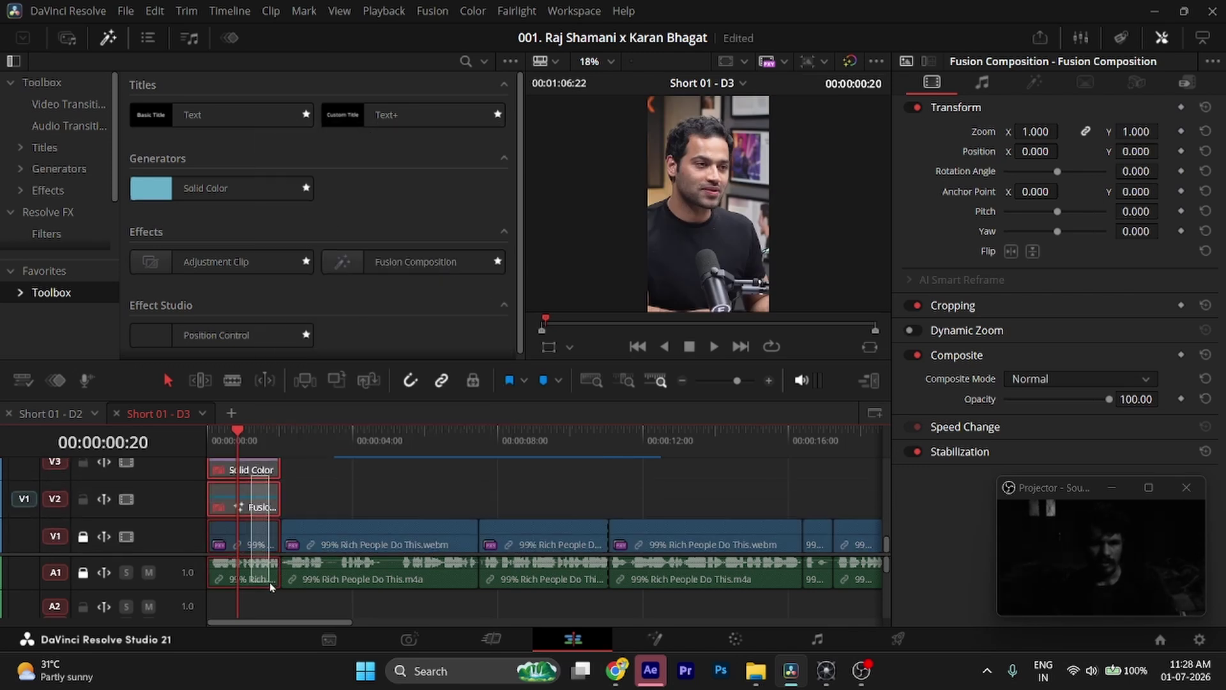
left_click(268, 580)
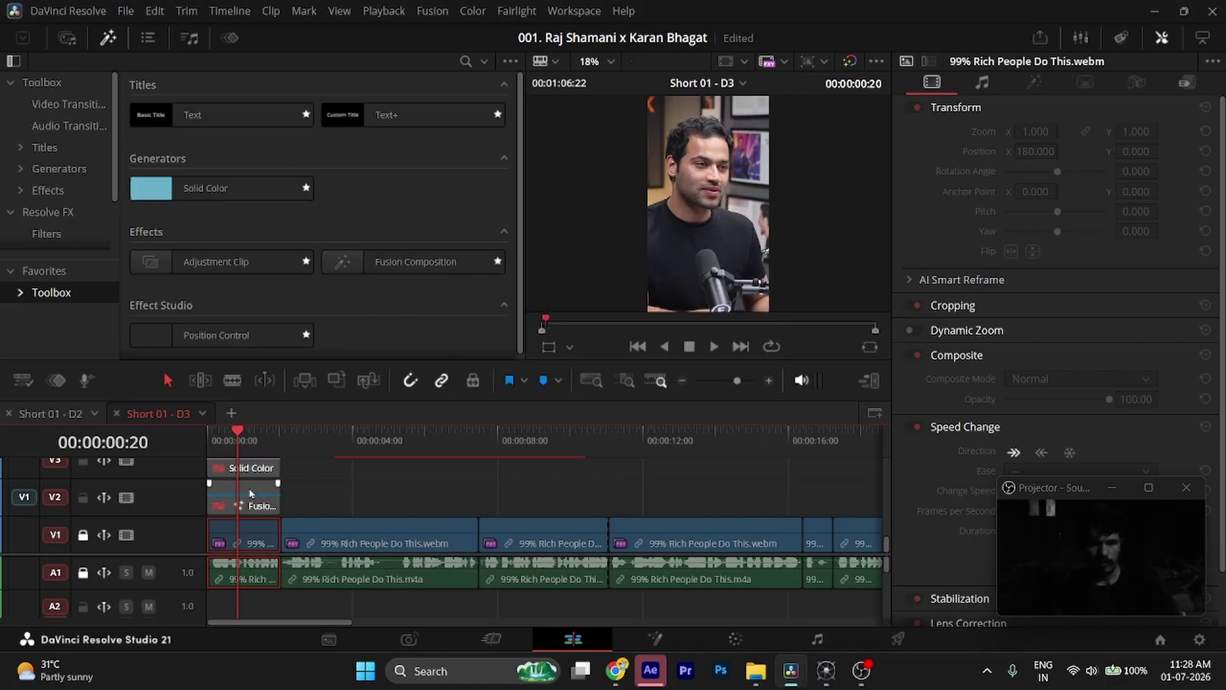
scroll(253, 498, "up", 5)
left_click(254, 540)
scroll(265, 593, "down", 5)
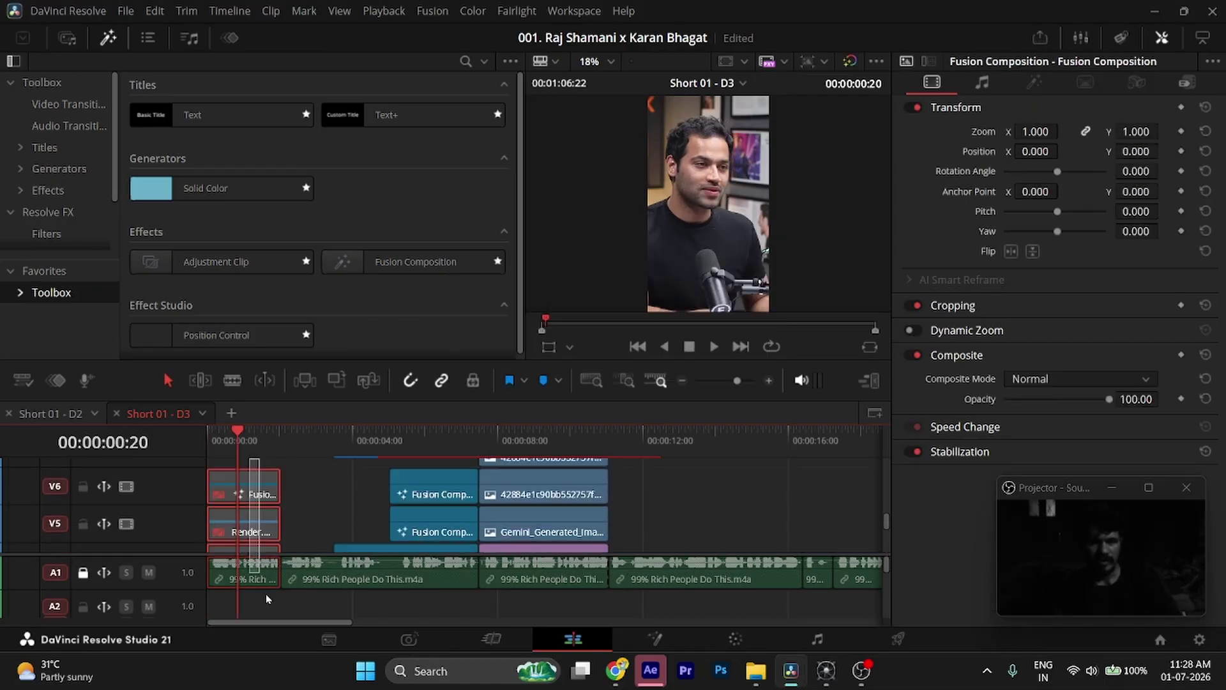
left_click(268, 586)
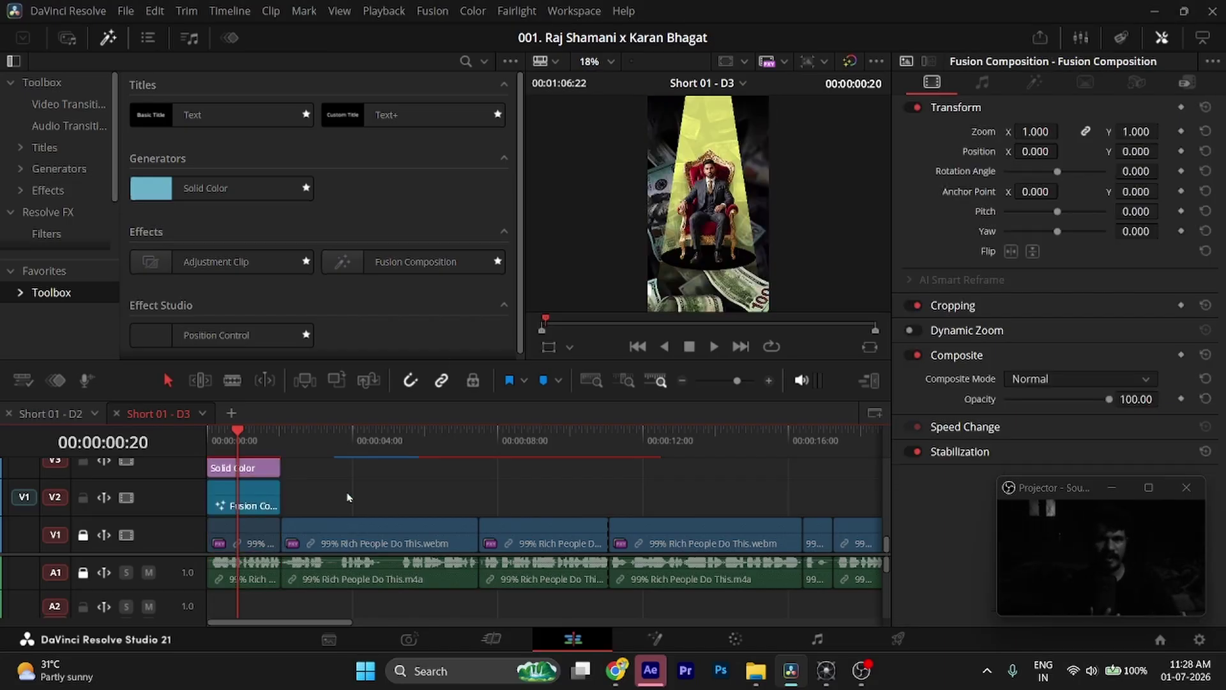
- Examine the layered clips on tracks V2 through V6 that make up the opening throne shot
scroll(332, 499, "up", 3)
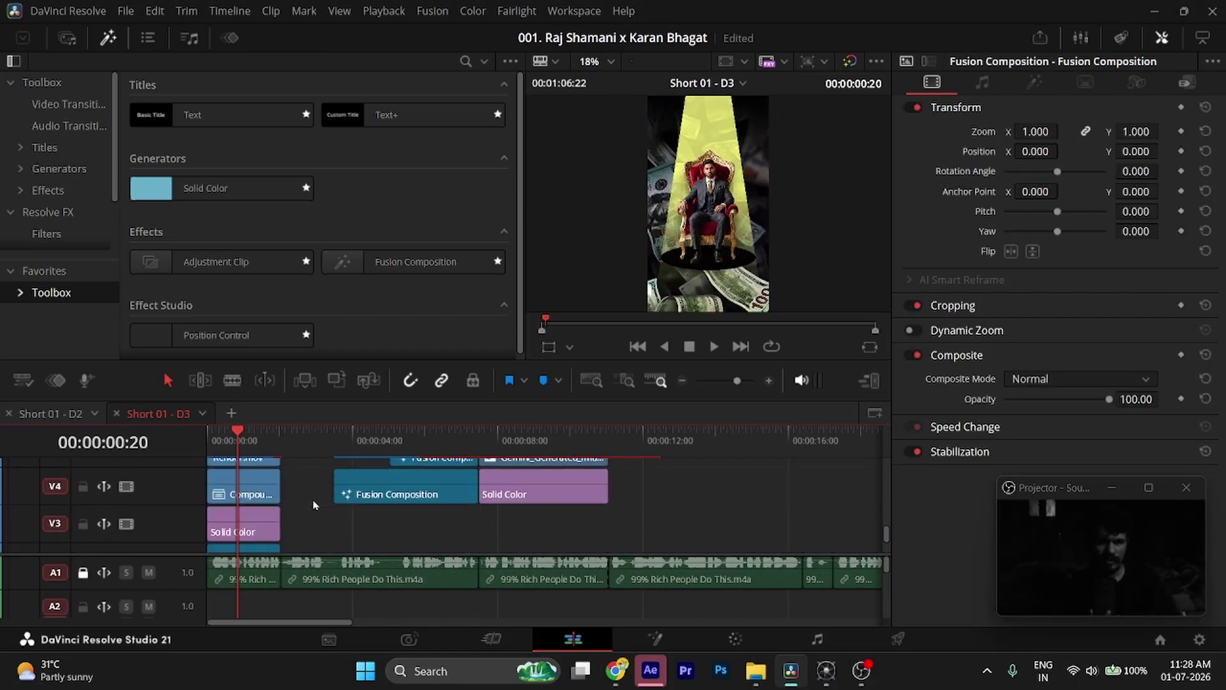
scroll(287, 498, "up", 2)
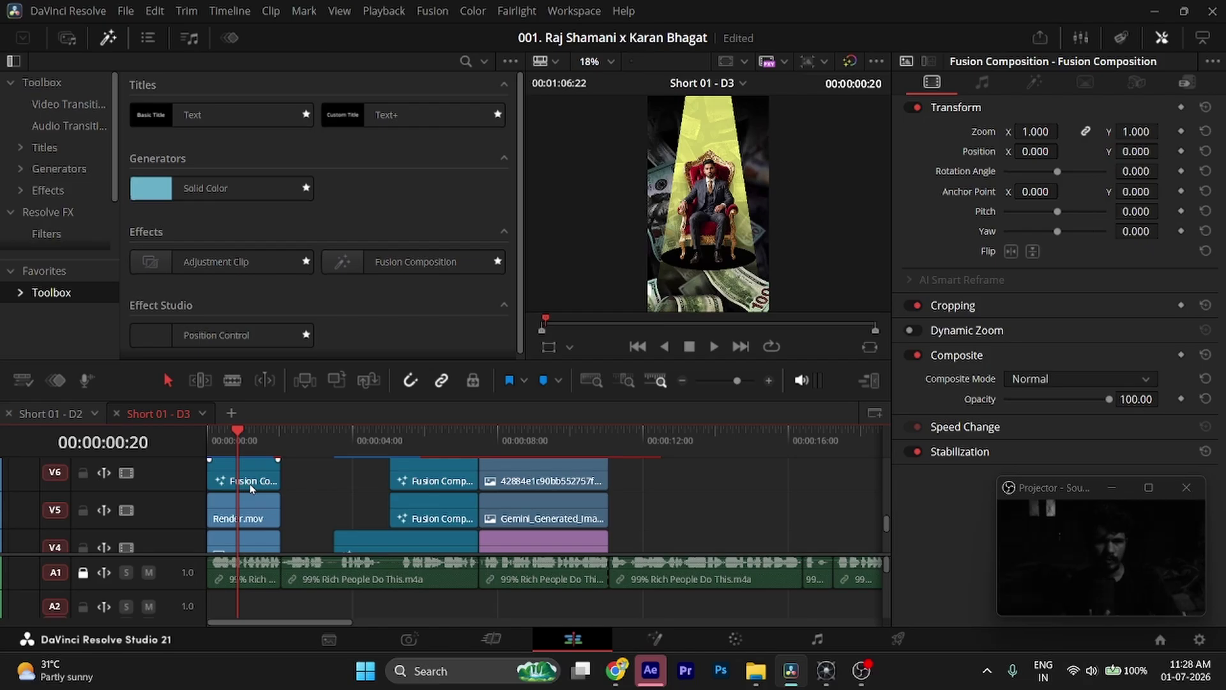
scroll(248, 489, "down", 2)
scroll(249, 489, "right", 3)
scroll(250, 489, "down", 2)
scroll(250, 489, "left", 2)
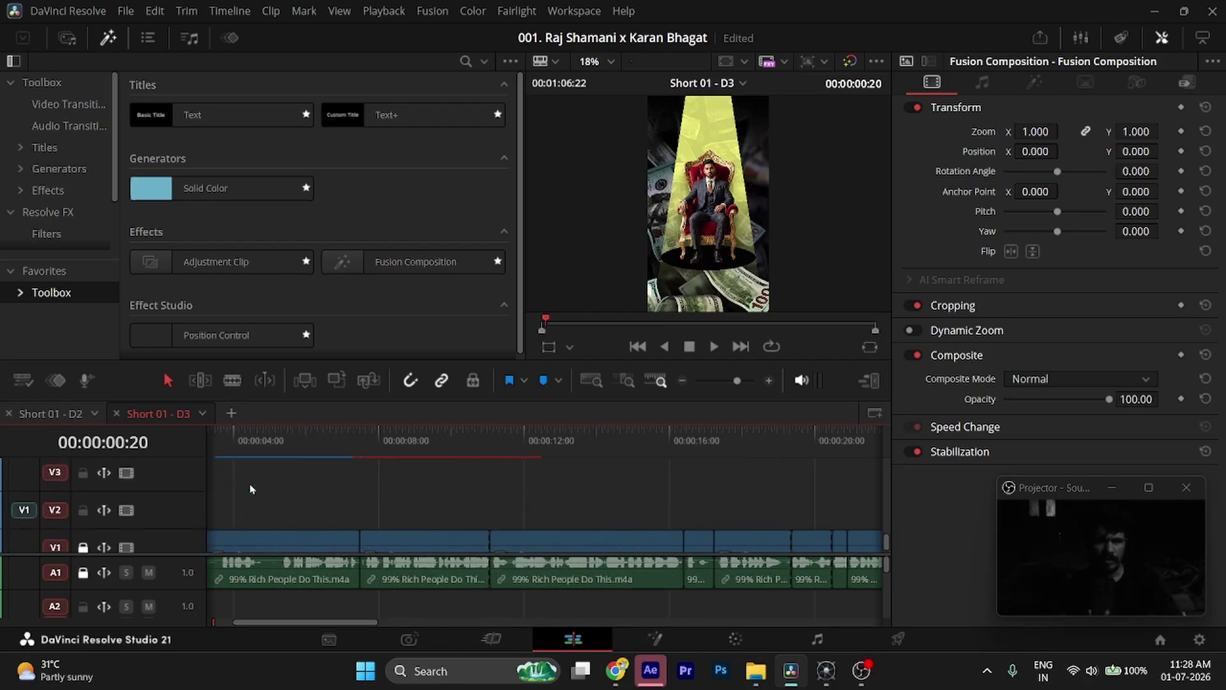
scroll(251, 488, "up", 1)
scroll(251, 489, "up", 1)
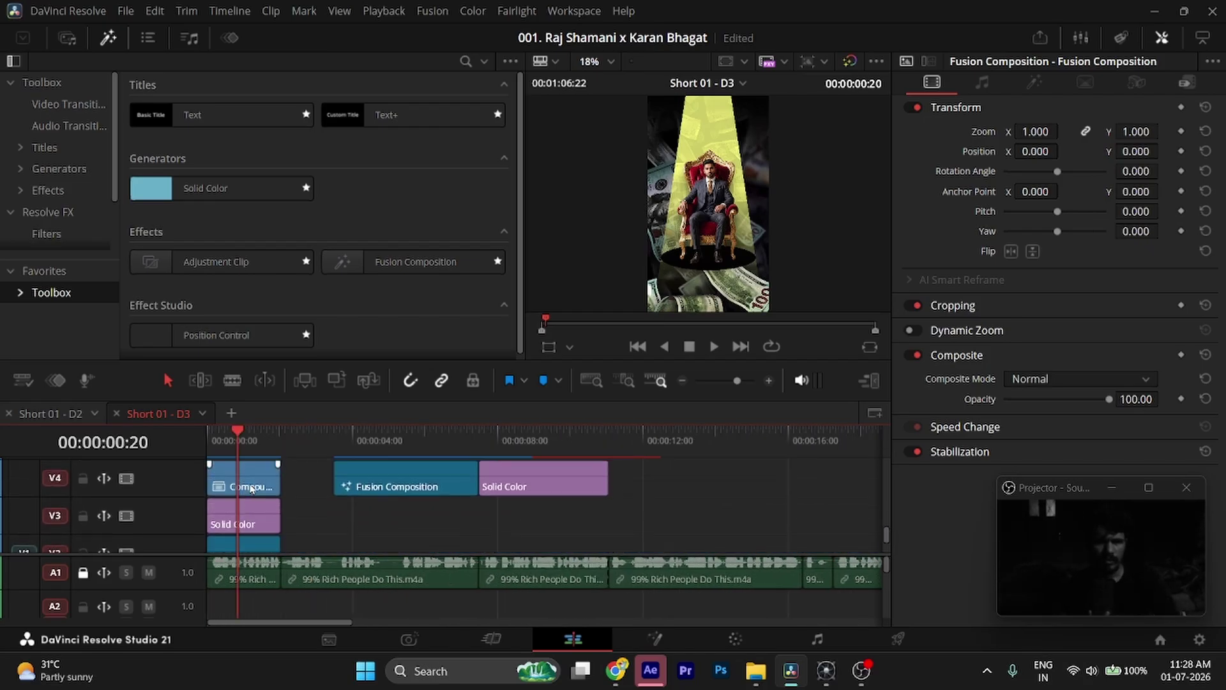
key("shift+5")
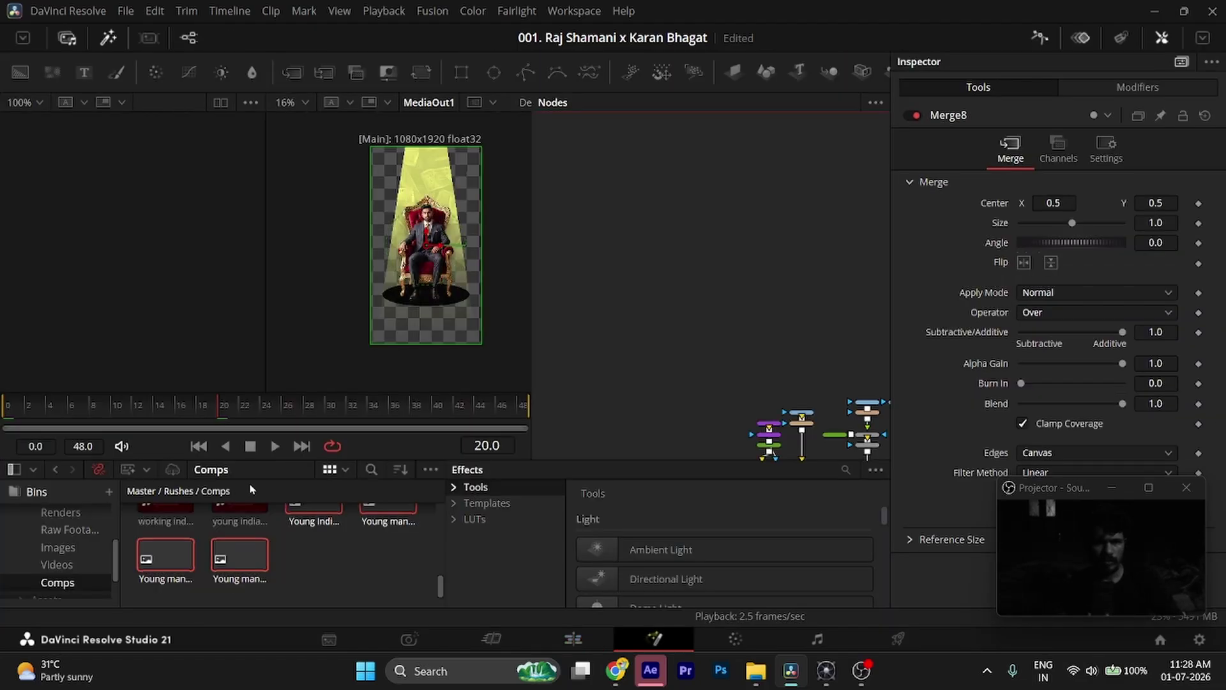
key("ctrl+b")
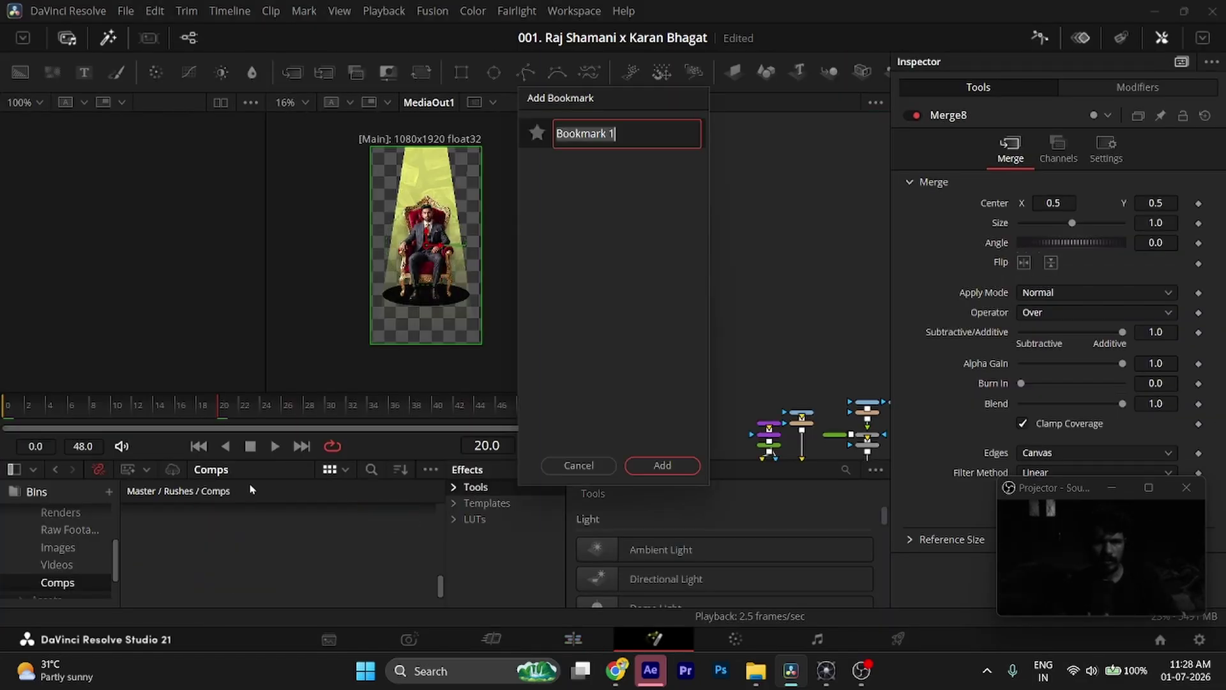
left_click(581, 466)
left_click(581, 465)
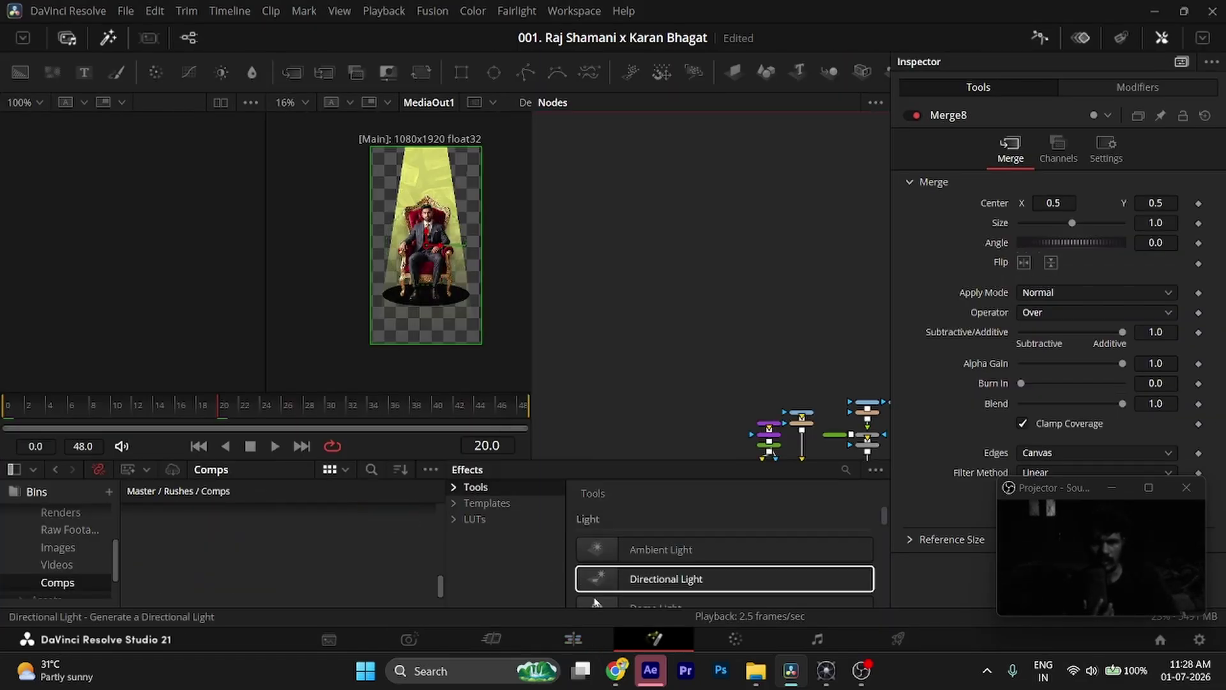
left_click(574, 643)
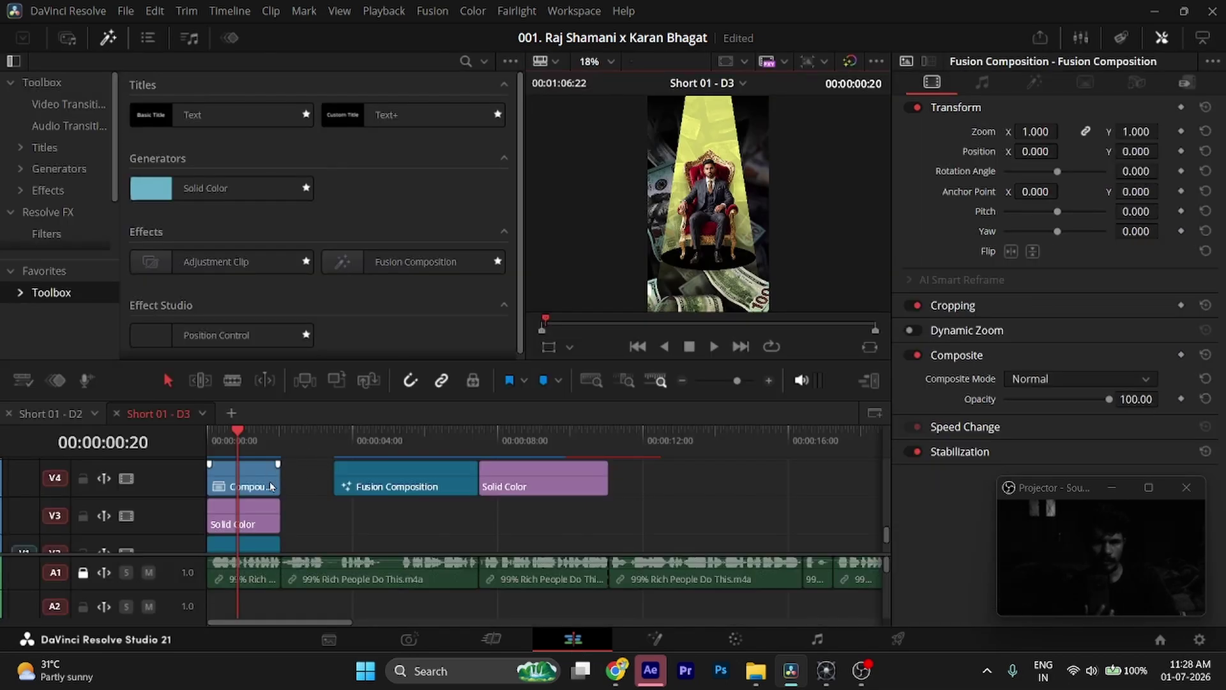
- Disable the opening compound clip on track V4
left_click(271, 487)
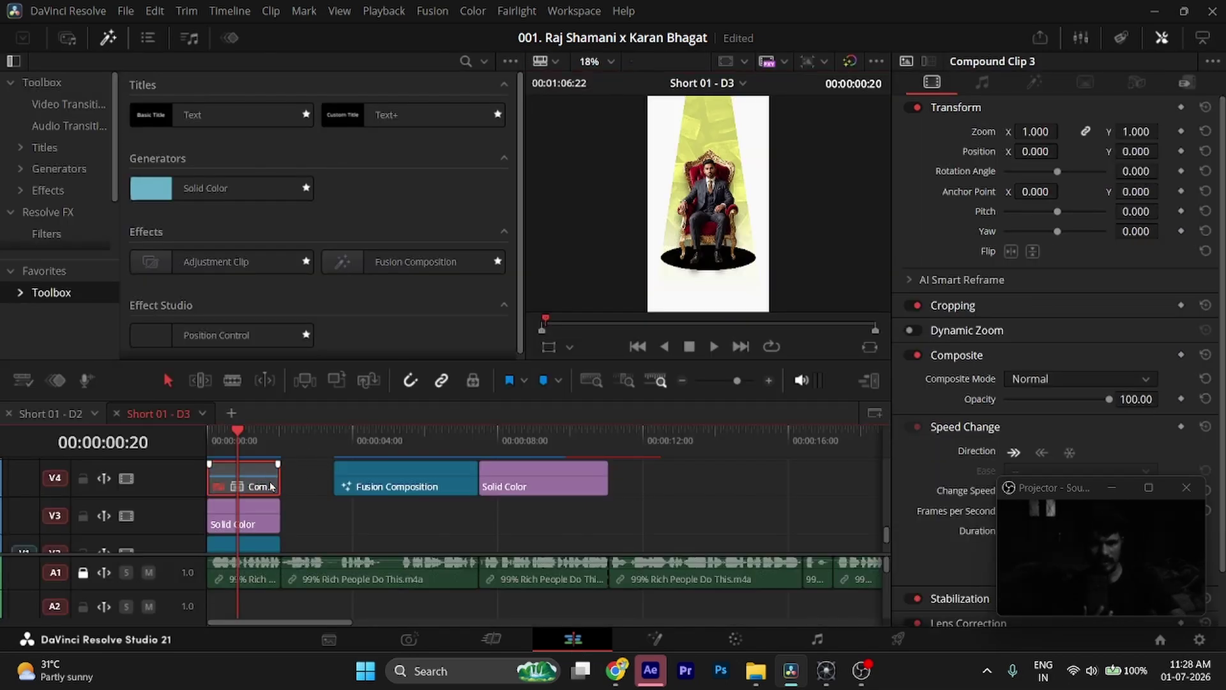